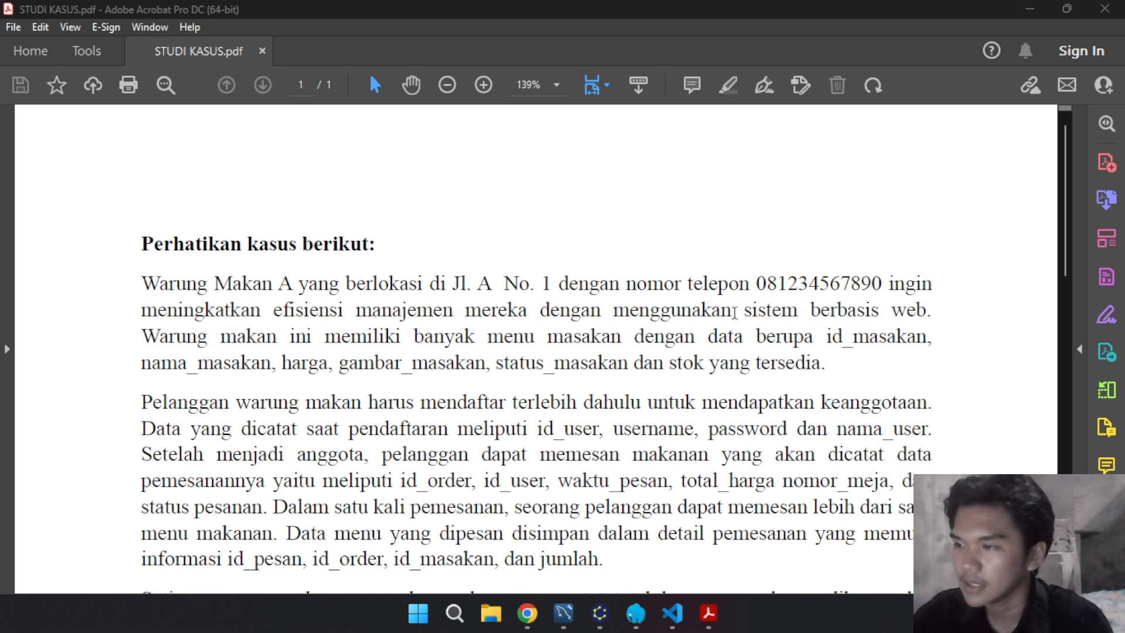
Read the first paragraph's opening sentence, marking the phrase "sistem berbasis web" as the kind of system required
left_click_drag(741, 310, 932, 314)
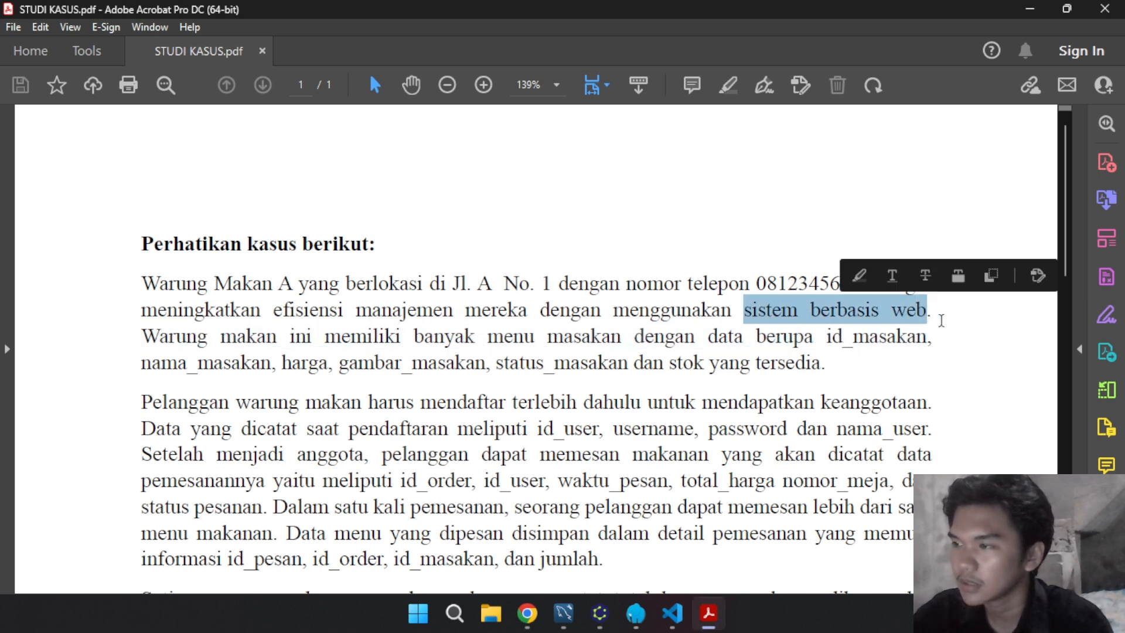
left_click(941, 320)
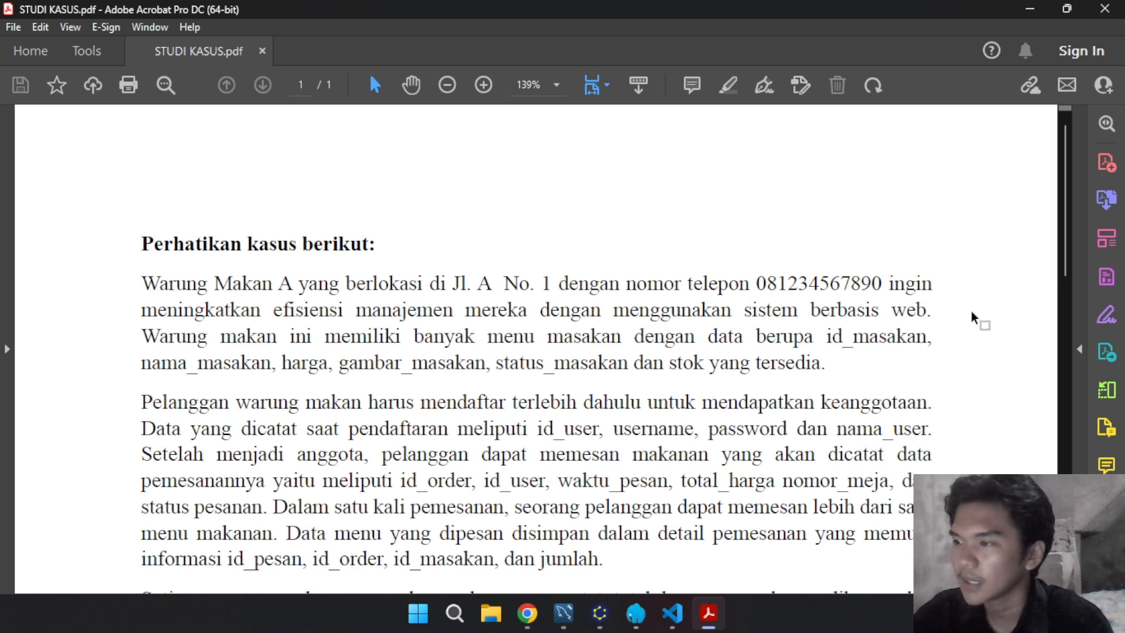
double_click(905, 310)
left_click(758, 309)
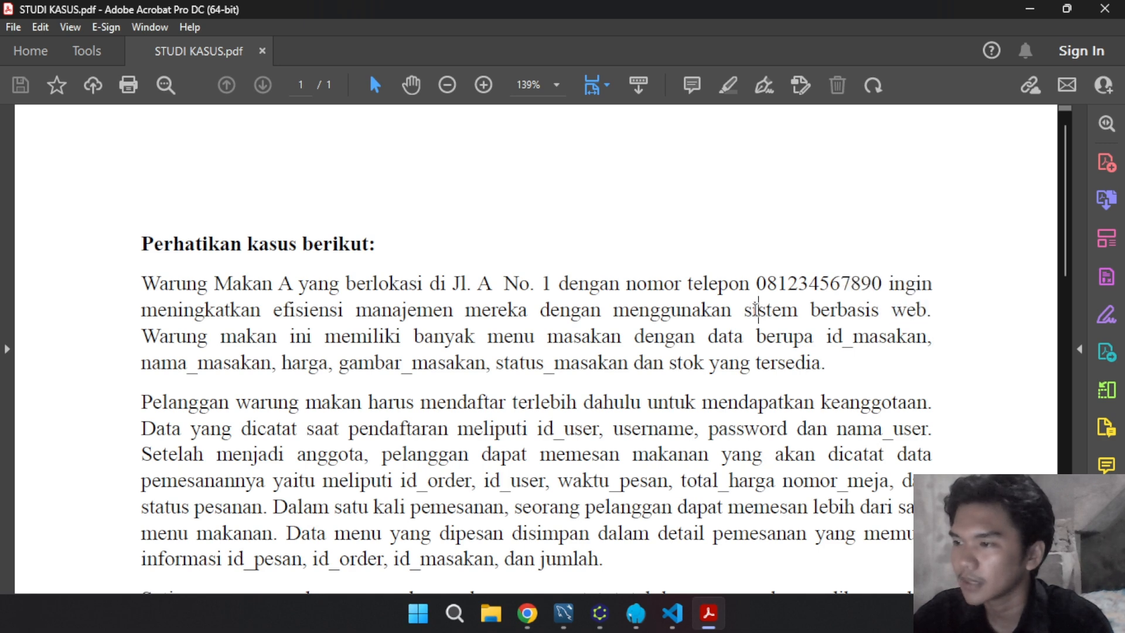
double_click(758, 309)
left_click(902, 309)
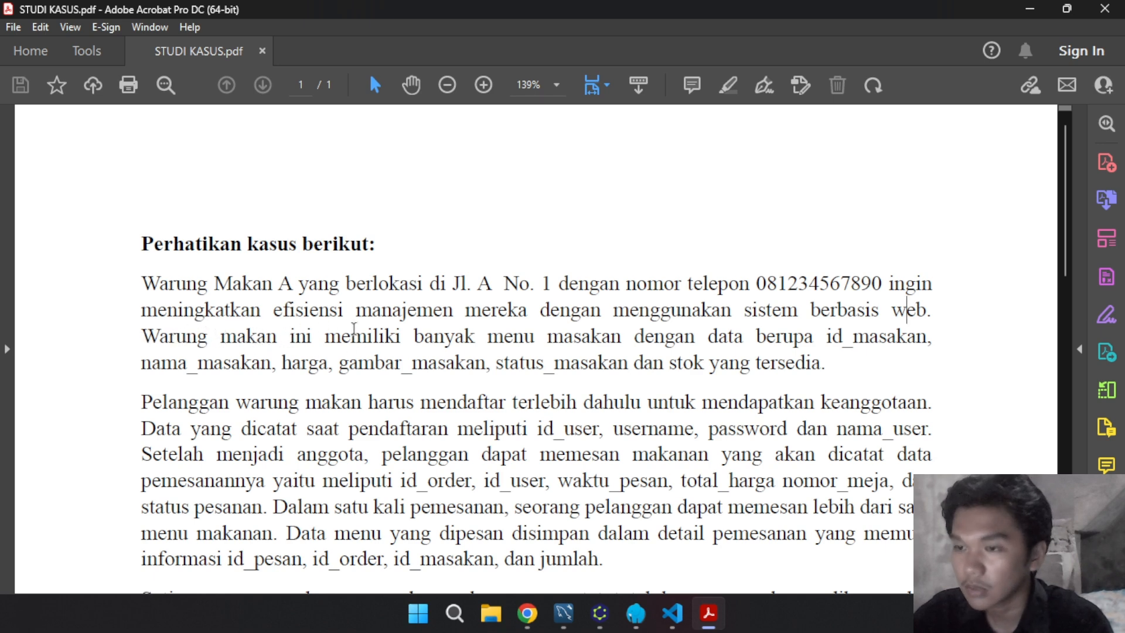
Examine the first paragraph's sentence on menu masakan, marking the masakan entity and its list of data fields
left_click(594, 339)
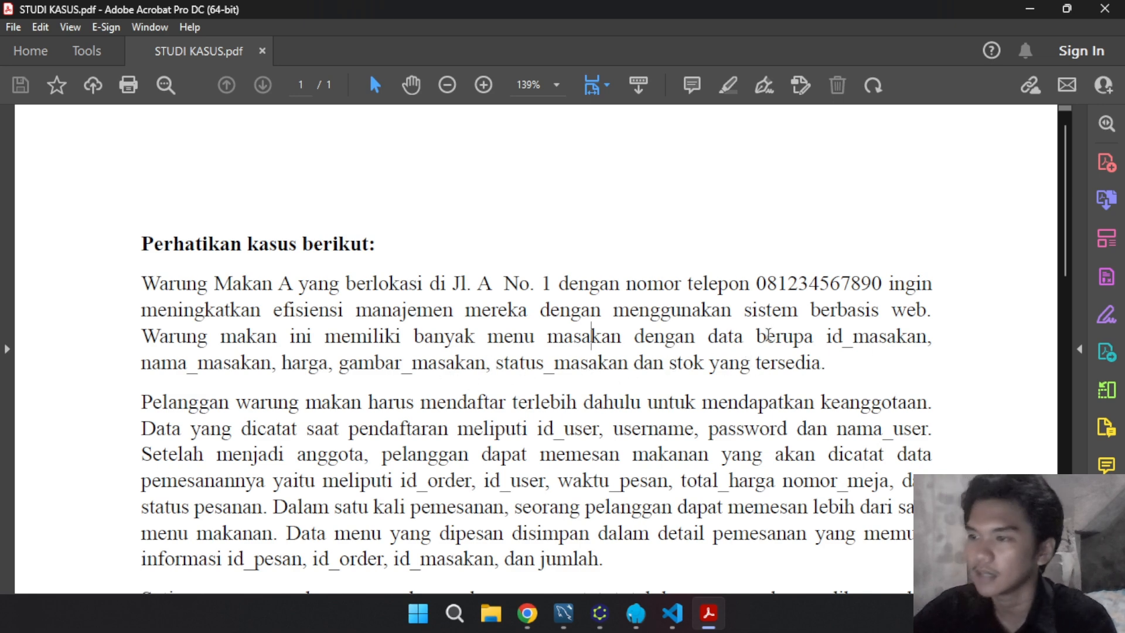
left_click(583, 339)
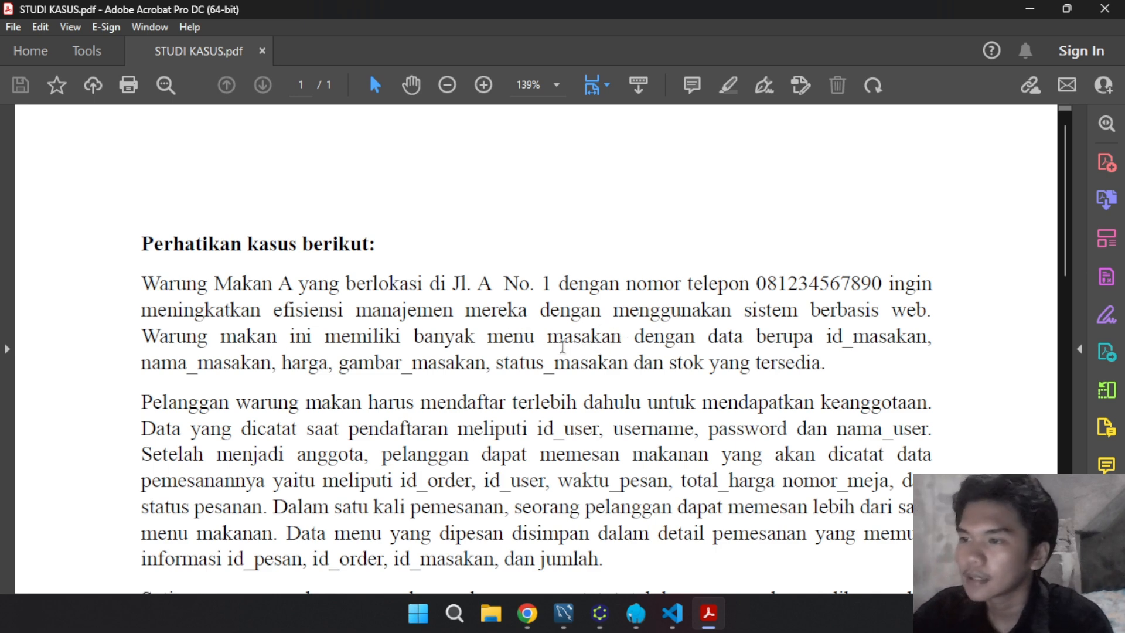
double_click(582, 339)
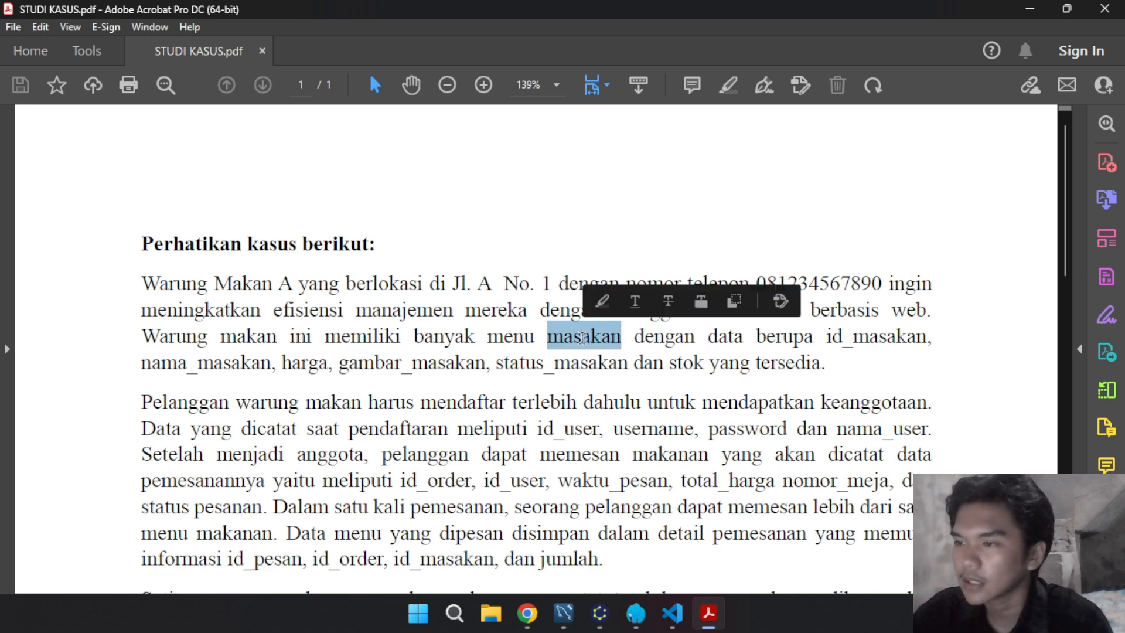
left_click(577, 339)
double_click(585, 339)
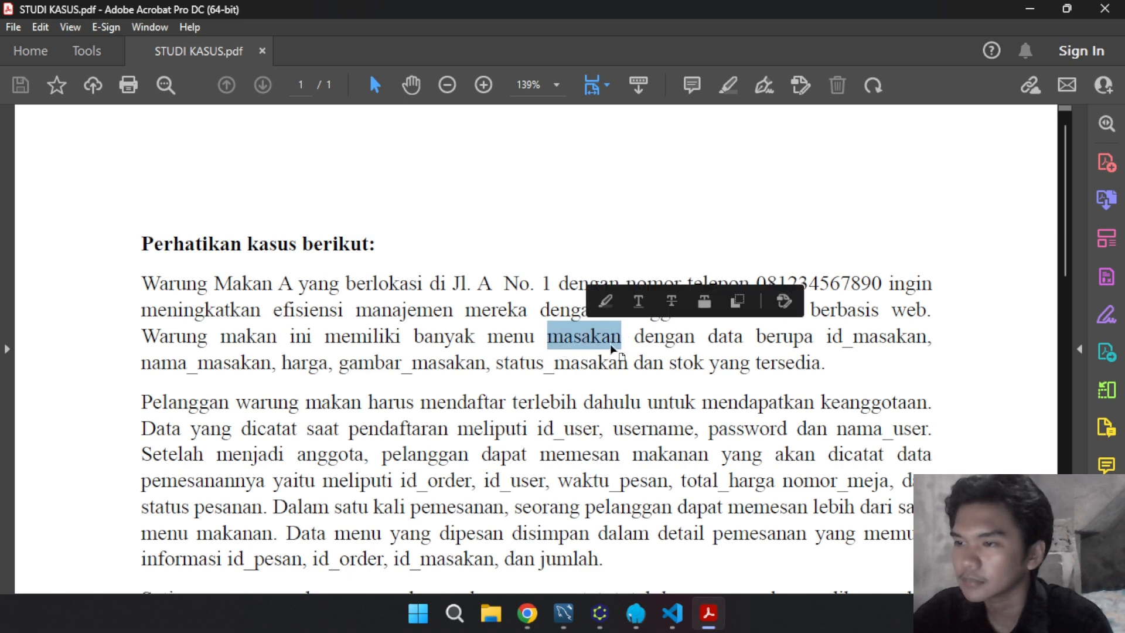
left_click(597, 341)
double_click(596, 341)
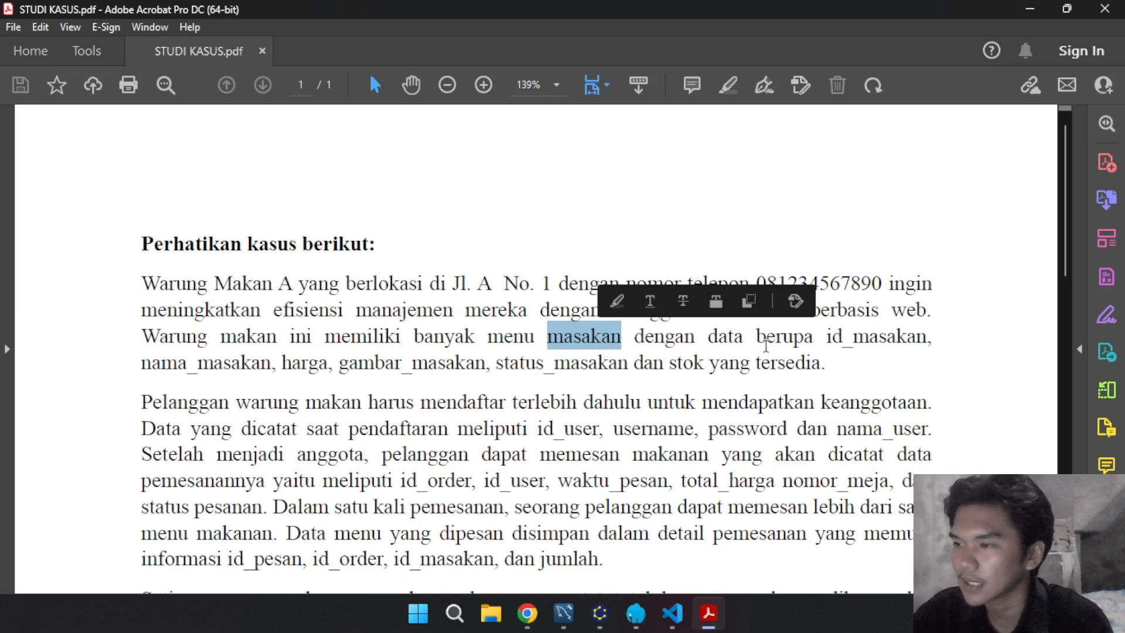
left_click_drag(825, 336, 832, 369)
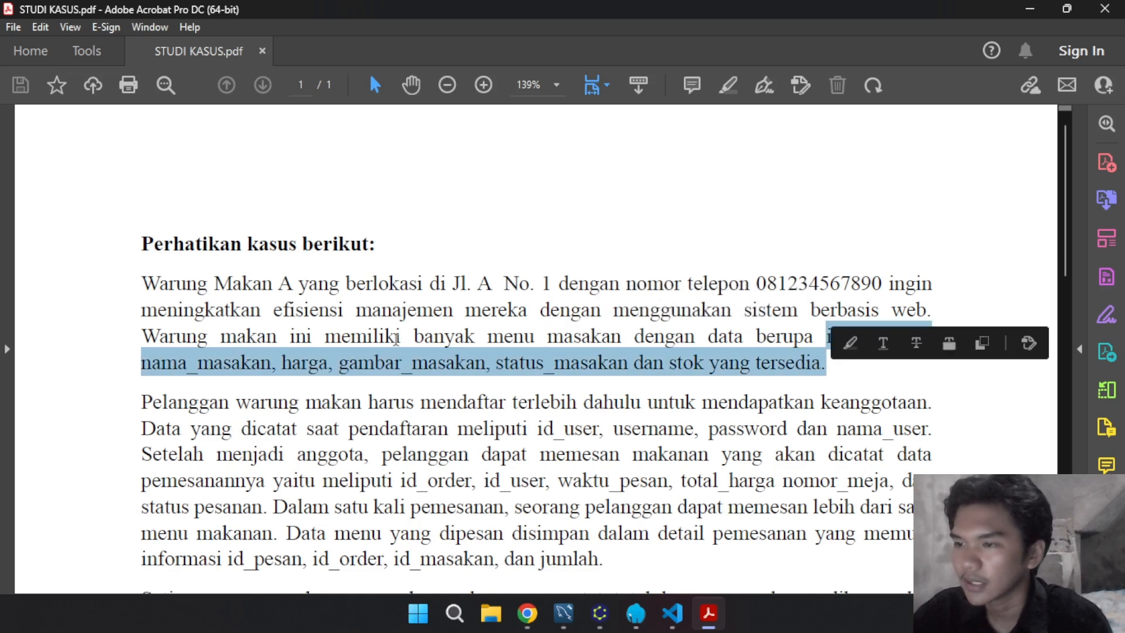
left_click(585, 390)
Read the second paragraph's sentences on customer membership, examining keanggotaan and the user data recorded at registration
scroll(522, 392, "down", 2)
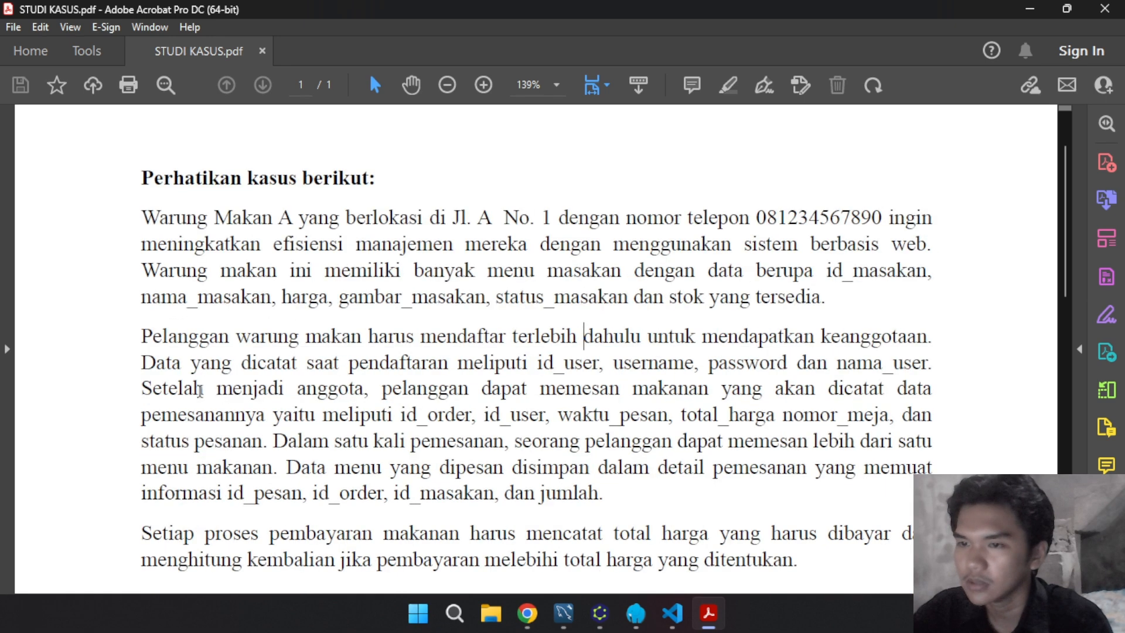
scroll(146, 336, "down", 2)
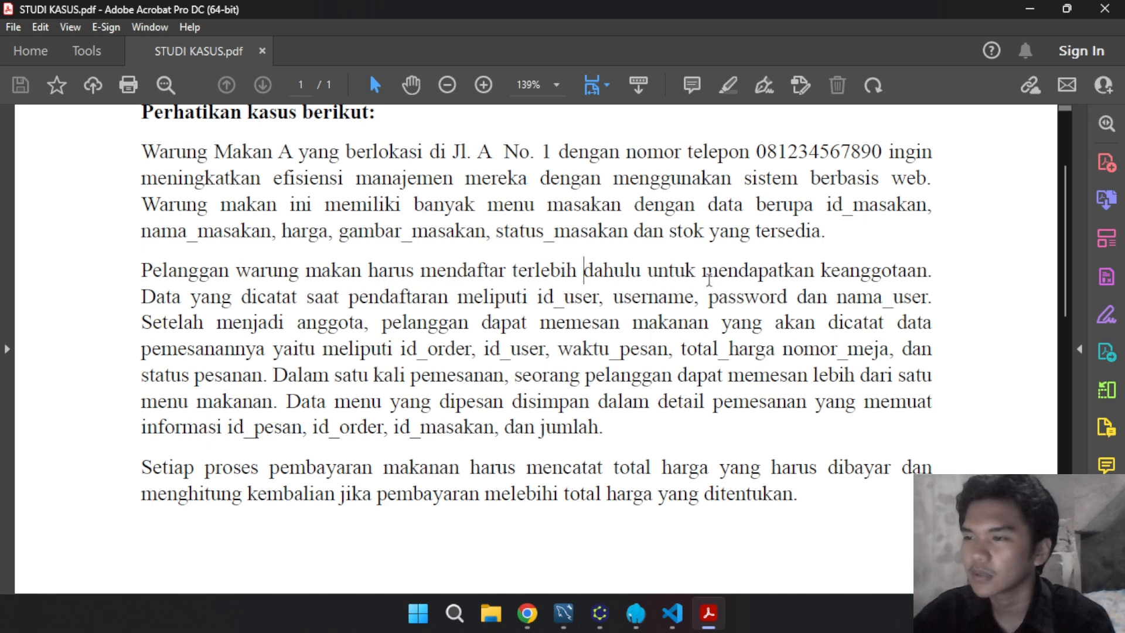
double_click(864, 273)
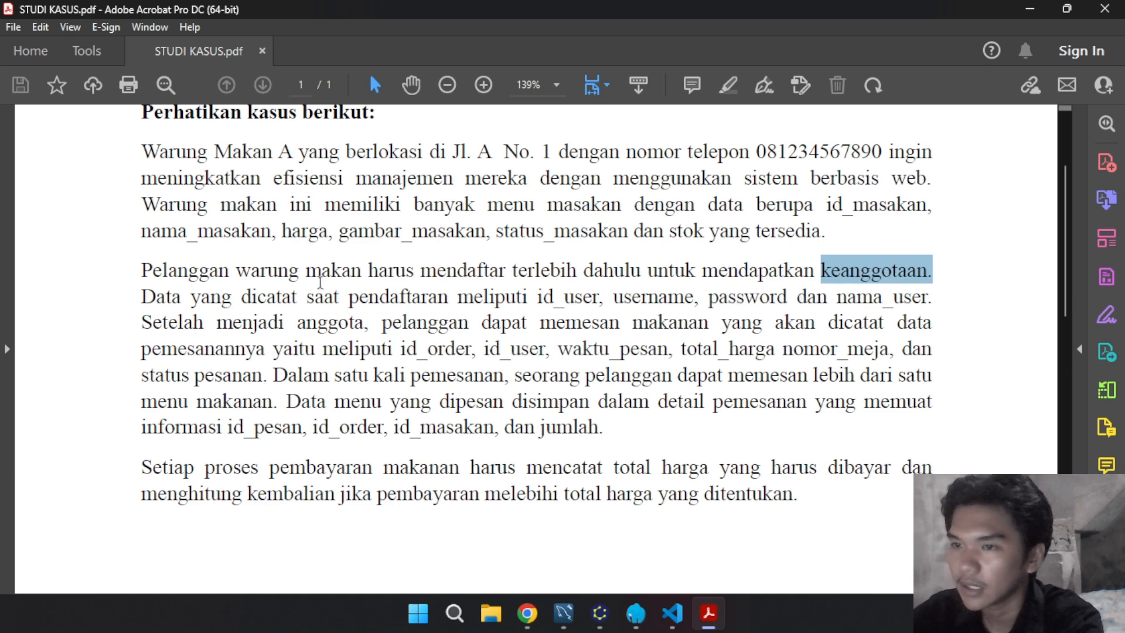
double_click(580, 301)
left_click(554, 297)
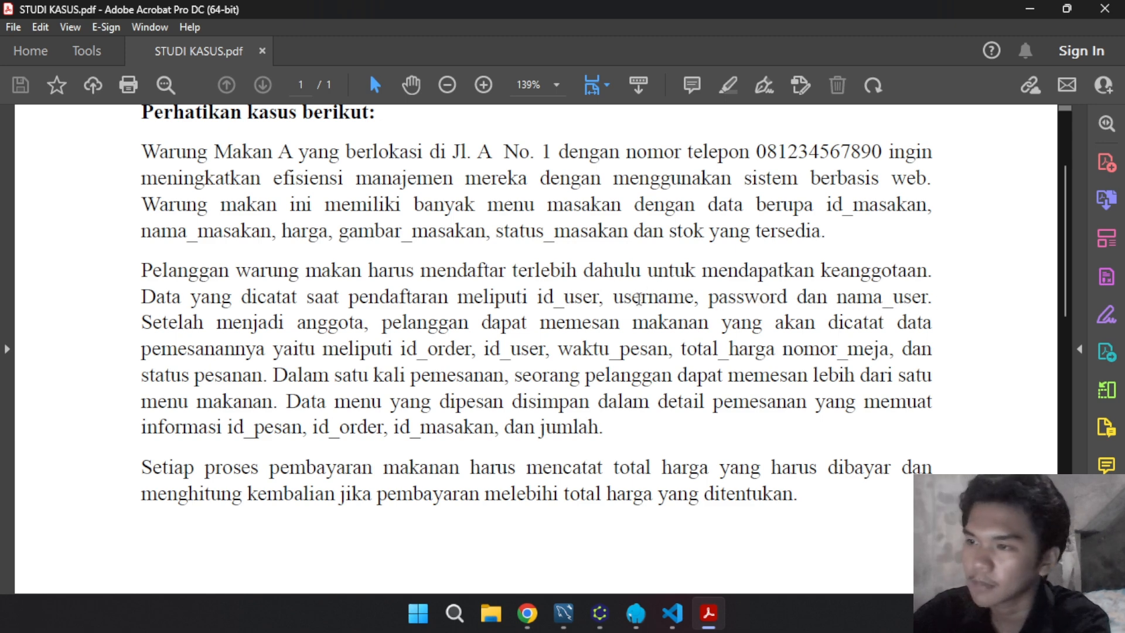
double_click(587, 296)
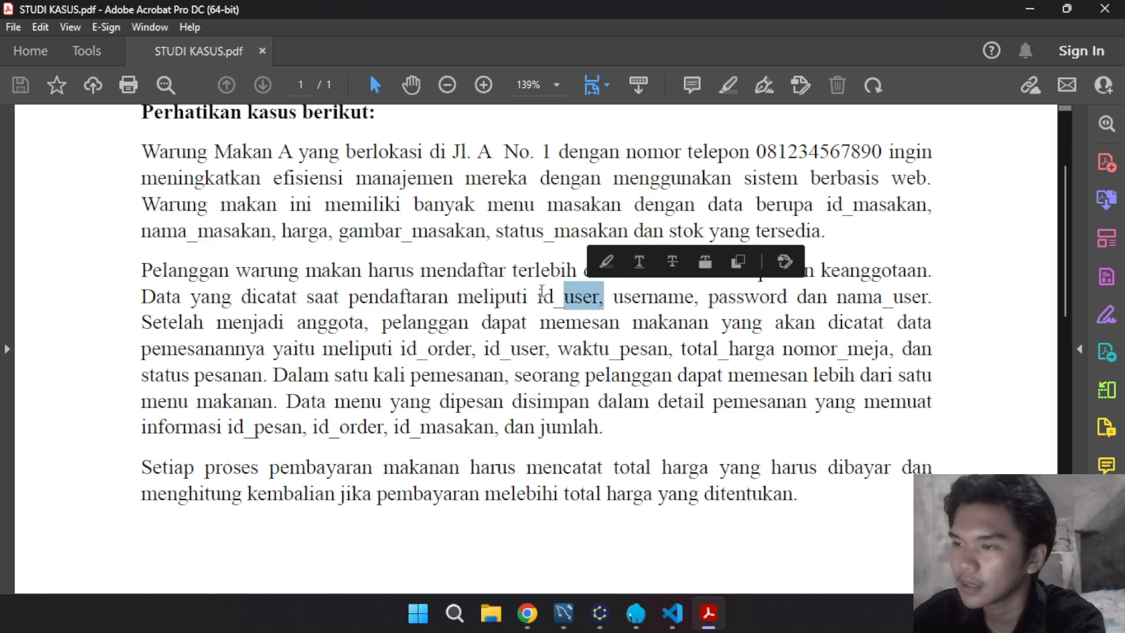
left_click(555, 306)
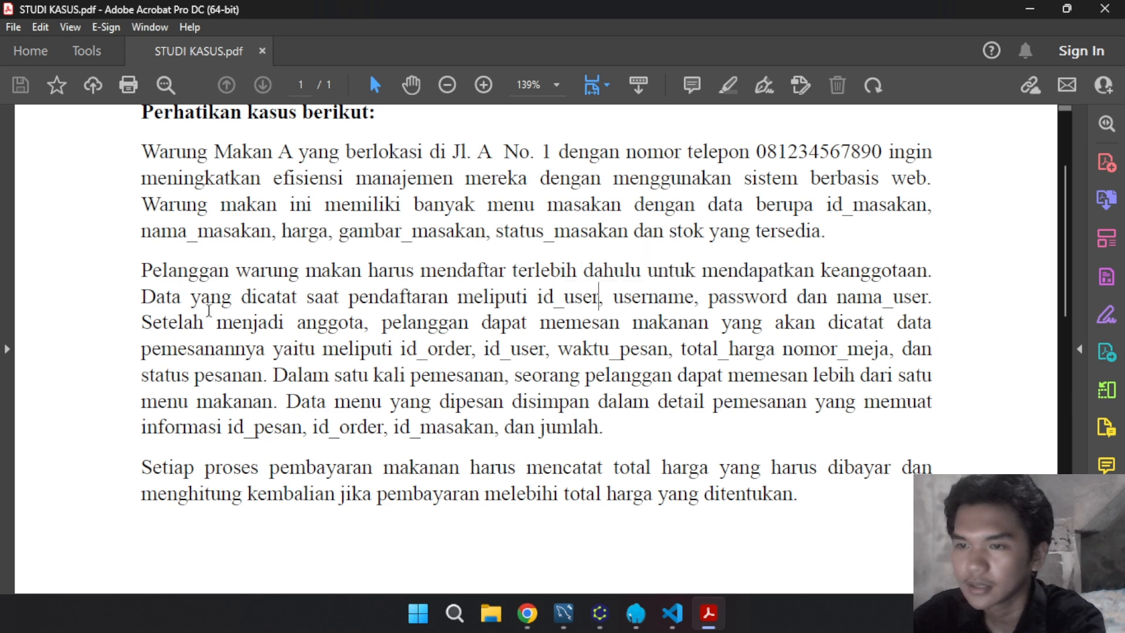
scroll(205, 314, "down", 2)
scroll(205, 314, "up", 2)
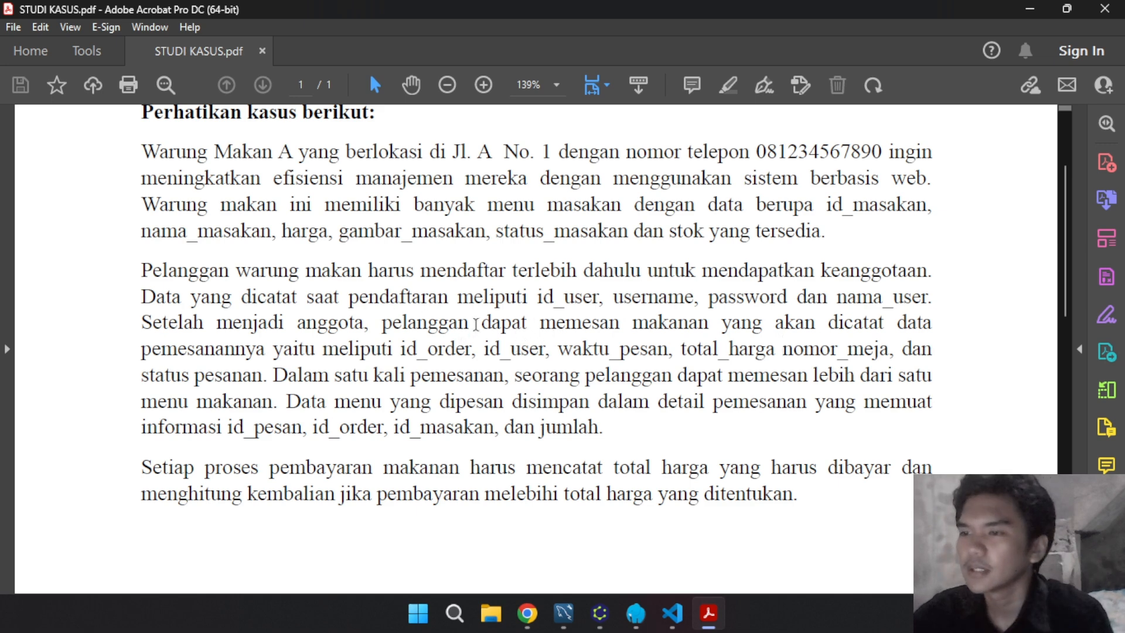
Examine the order data recorded for each pelanggan, marking the id_user, waktu_pesan and total_harga fields
double_click(429, 326)
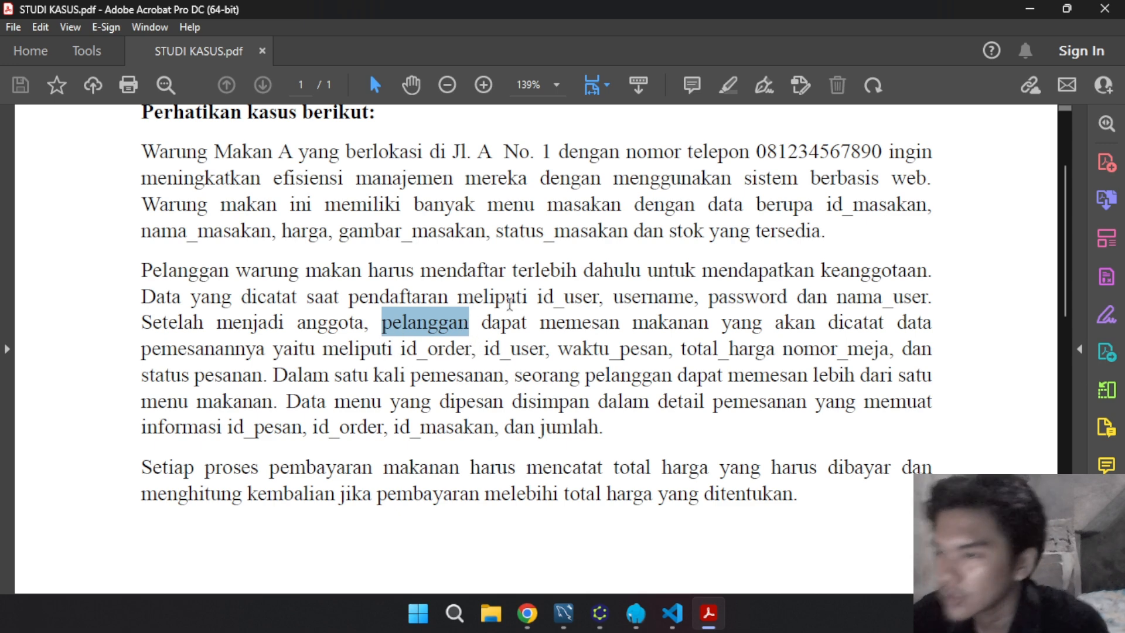
left_click(526, 346)
left_click_drag(486, 350, 544, 351)
left_click(538, 350)
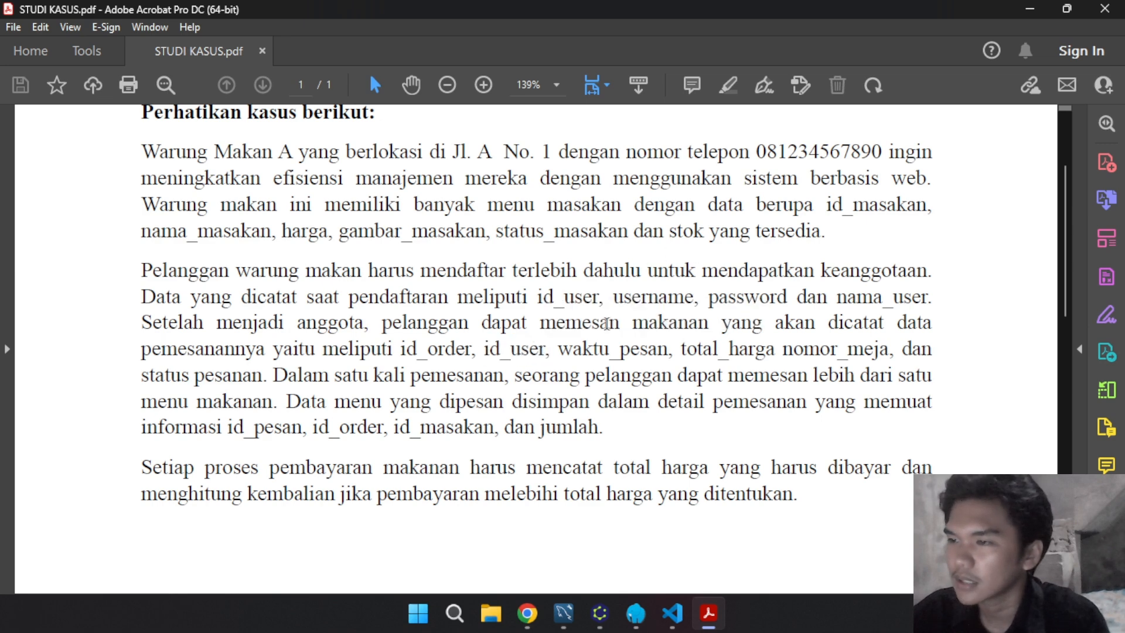
double_click(538, 351)
left_click(490, 351)
double_click(487, 350)
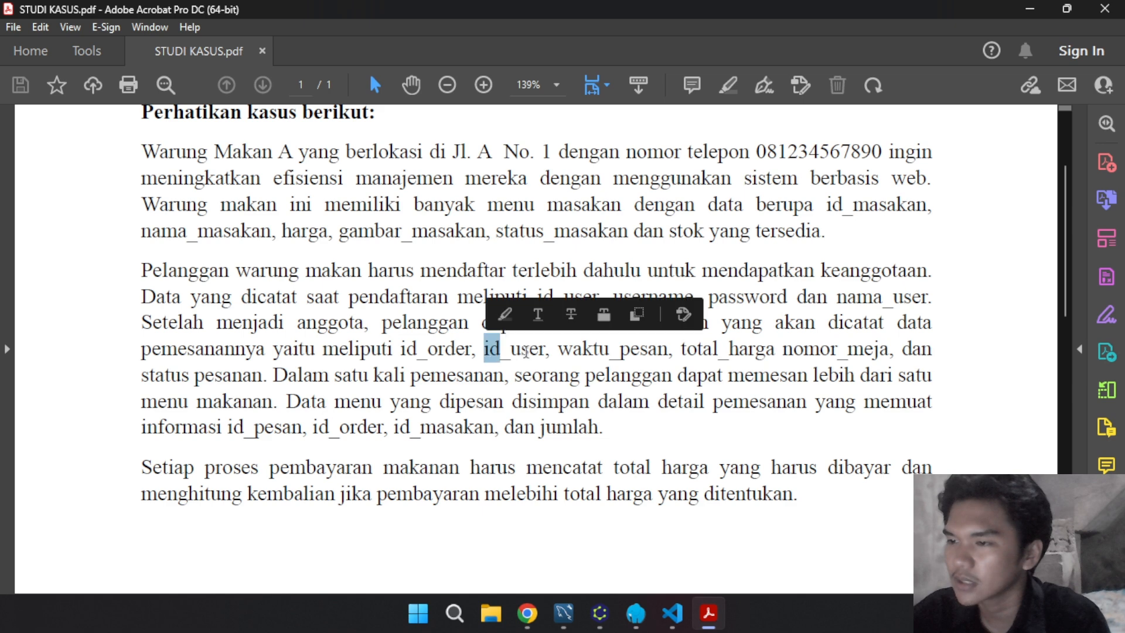
left_click(538, 352)
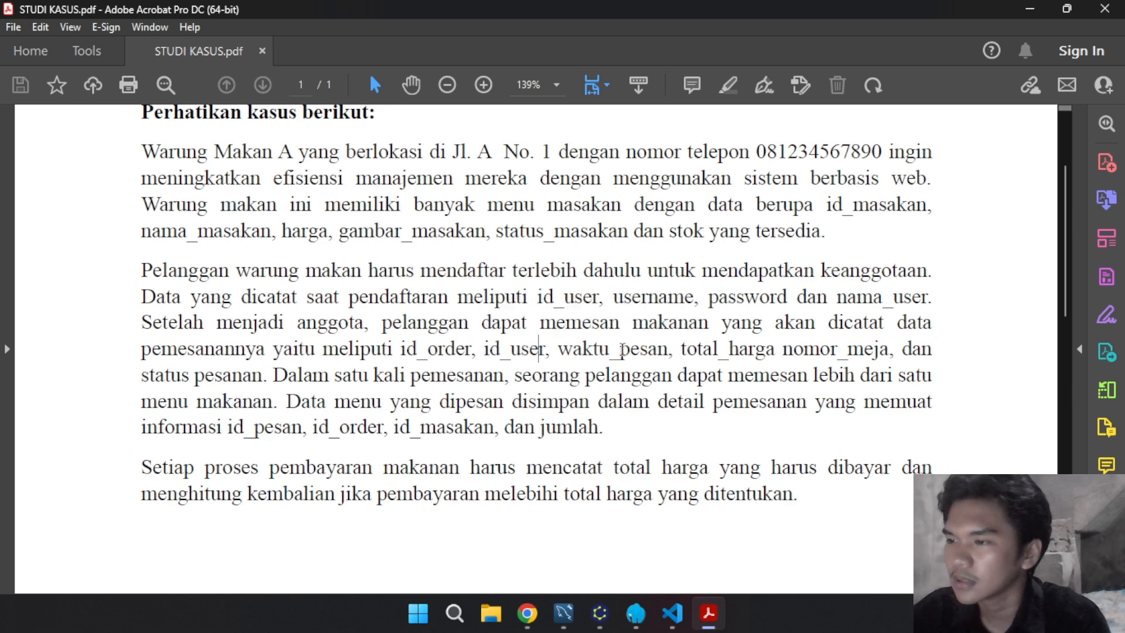
left_click_drag(559, 351, 669, 358)
left_click(703, 364)
left_click_drag(682, 352, 774, 350)
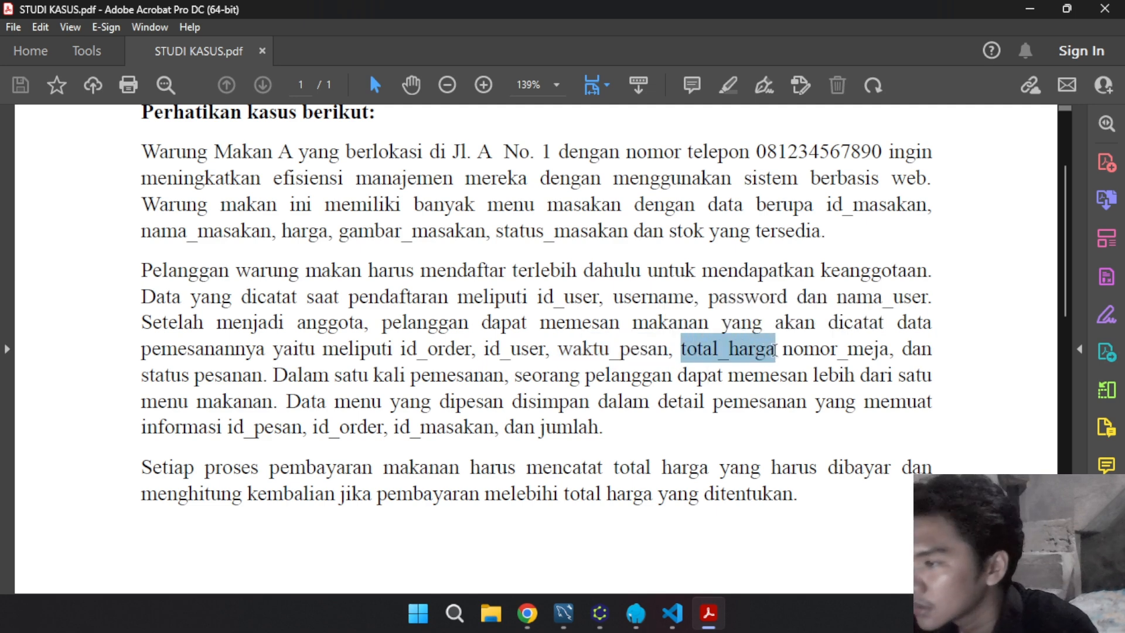
left_click(818, 333)
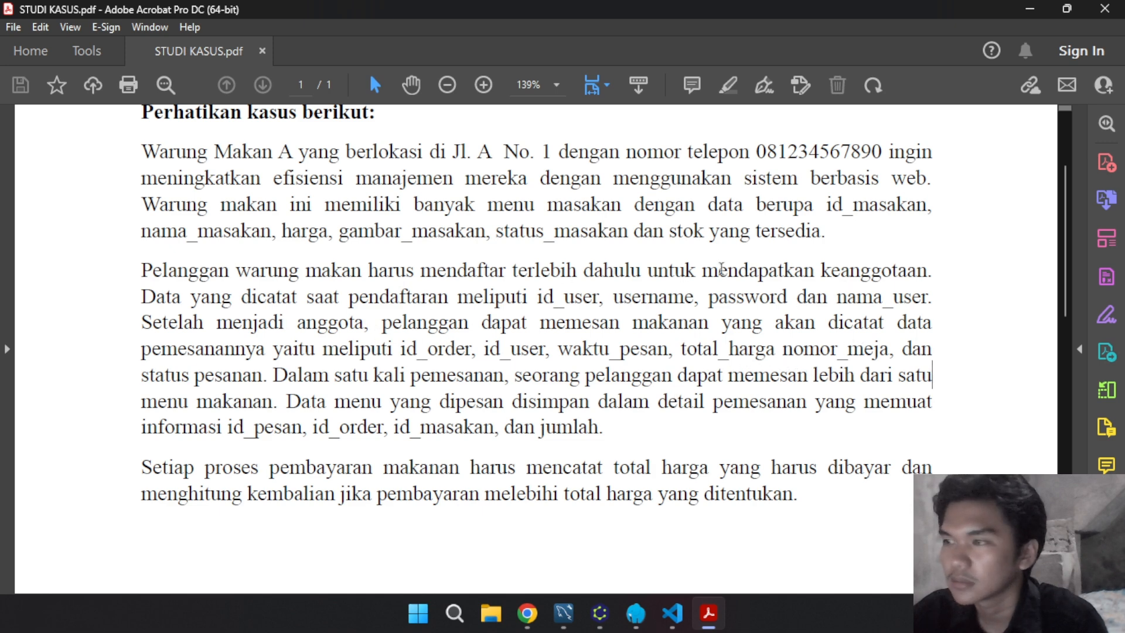
Read the sentence on what a pelanggan can order in a single pemesanan, checking it against id_order and menu makanan
scroll(704, 346, "down", 2)
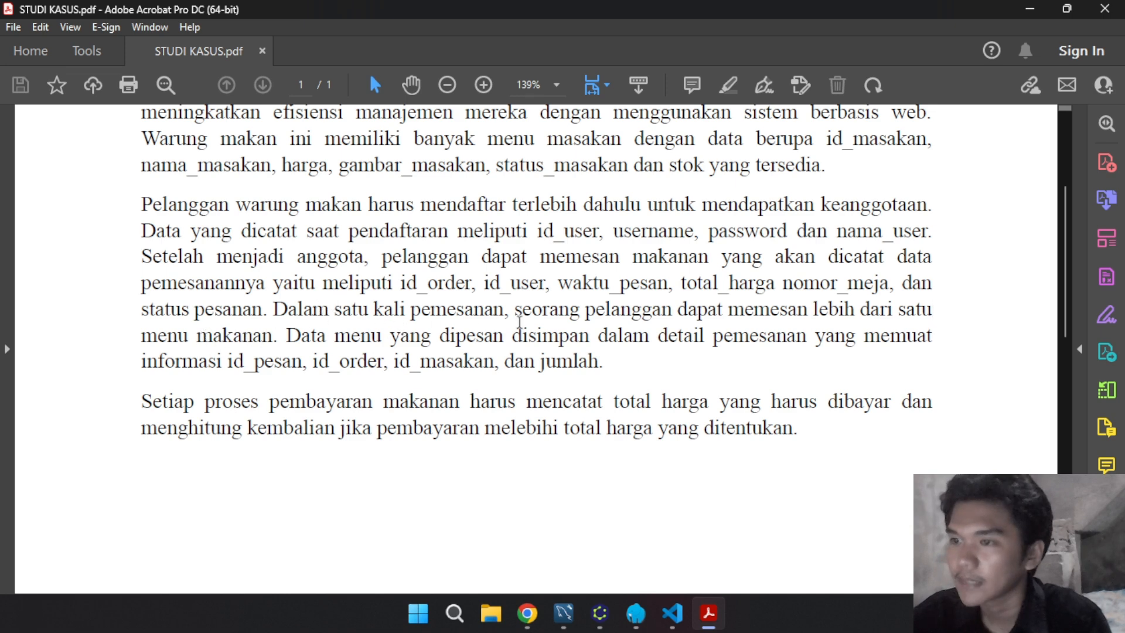
left_click_drag(276, 308, 448, 314)
left_click(448, 314)
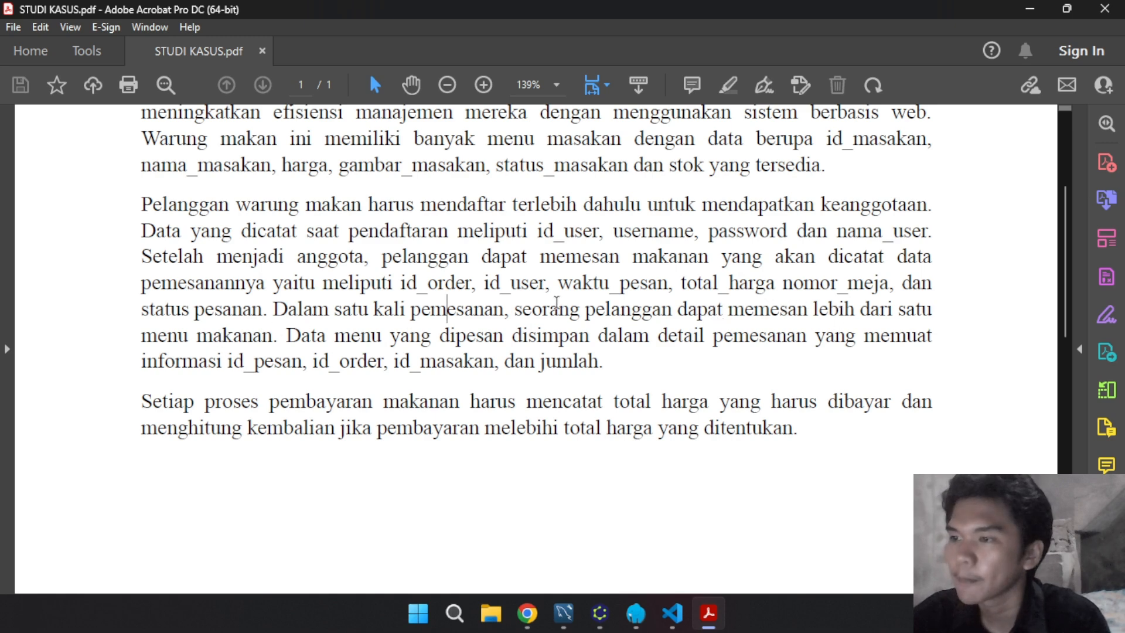
double_click(620, 307)
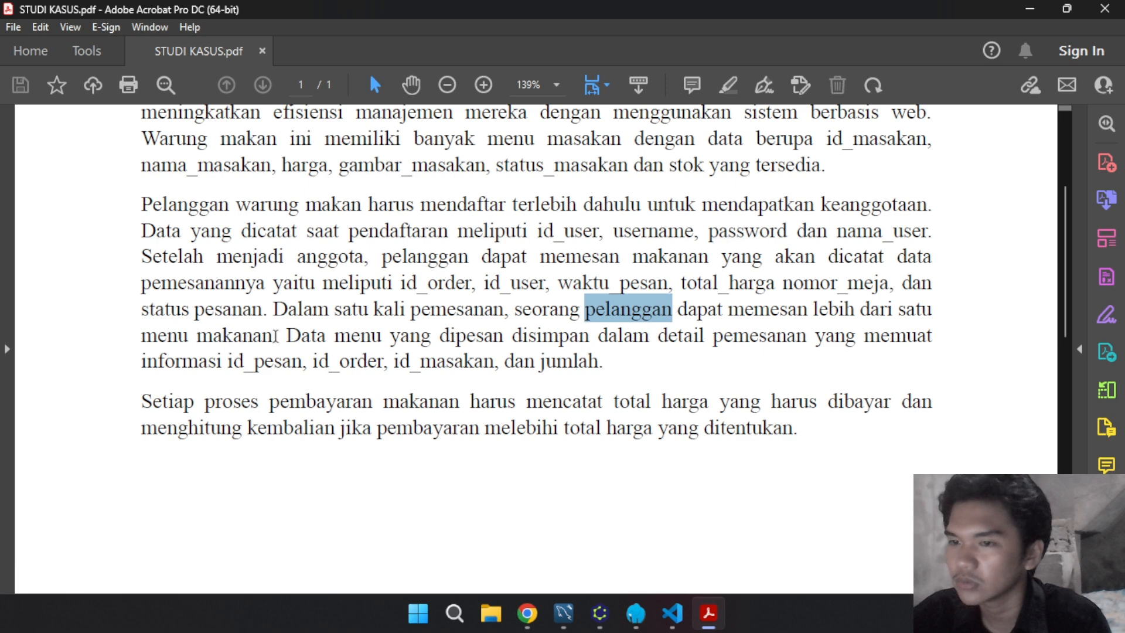
double_click(217, 339)
left_click(497, 352)
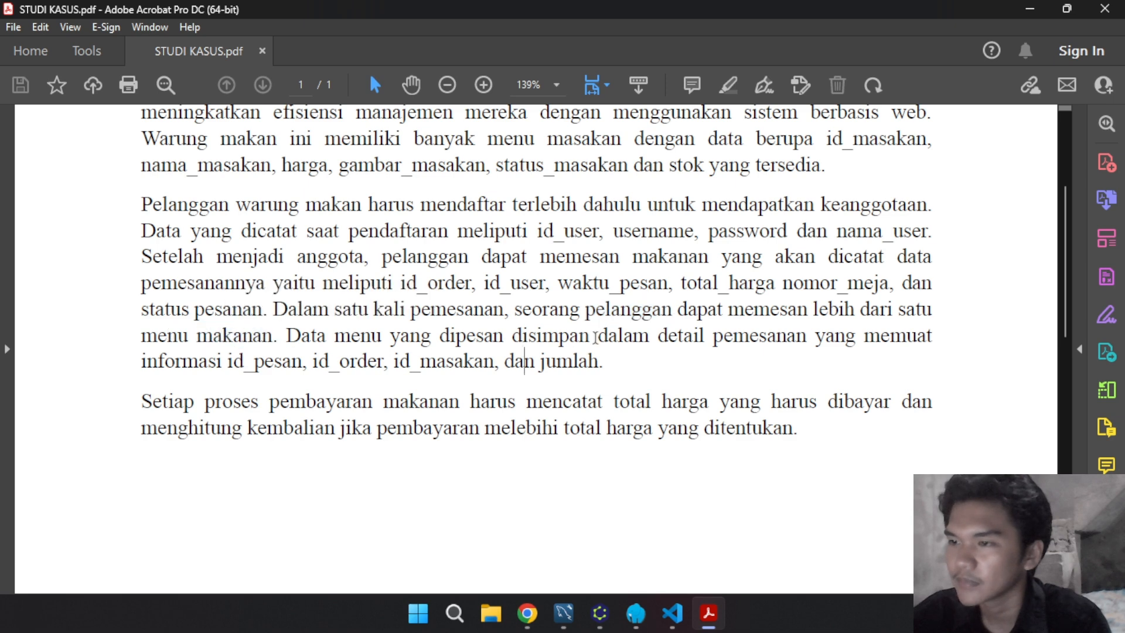
double_click(215, 339)
left_click(508, 356)
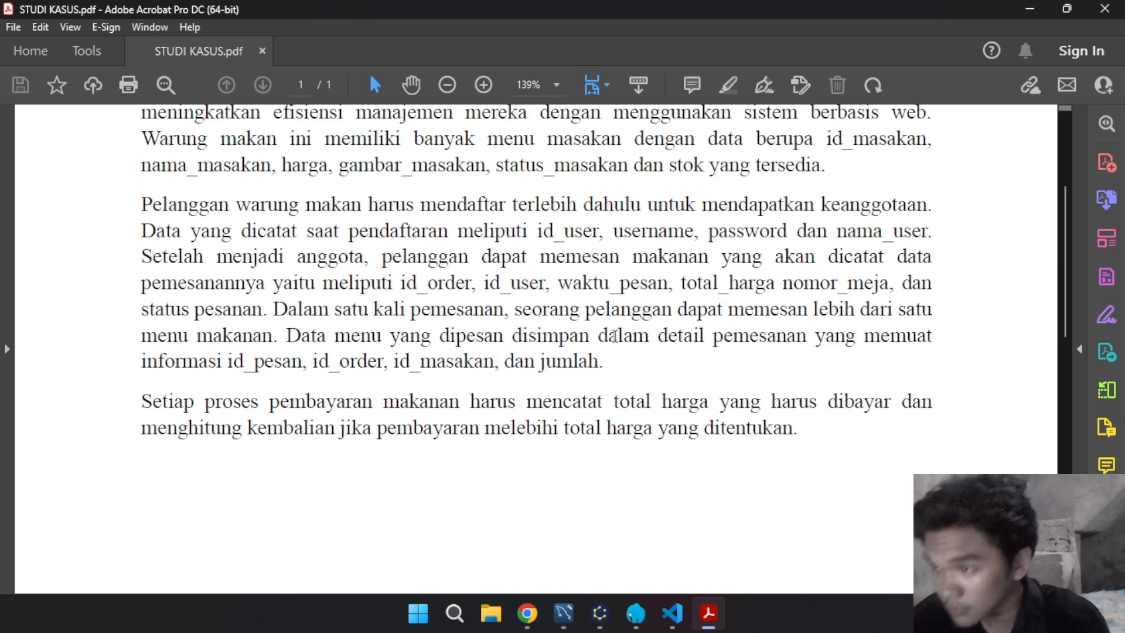
double_click(450, 283)
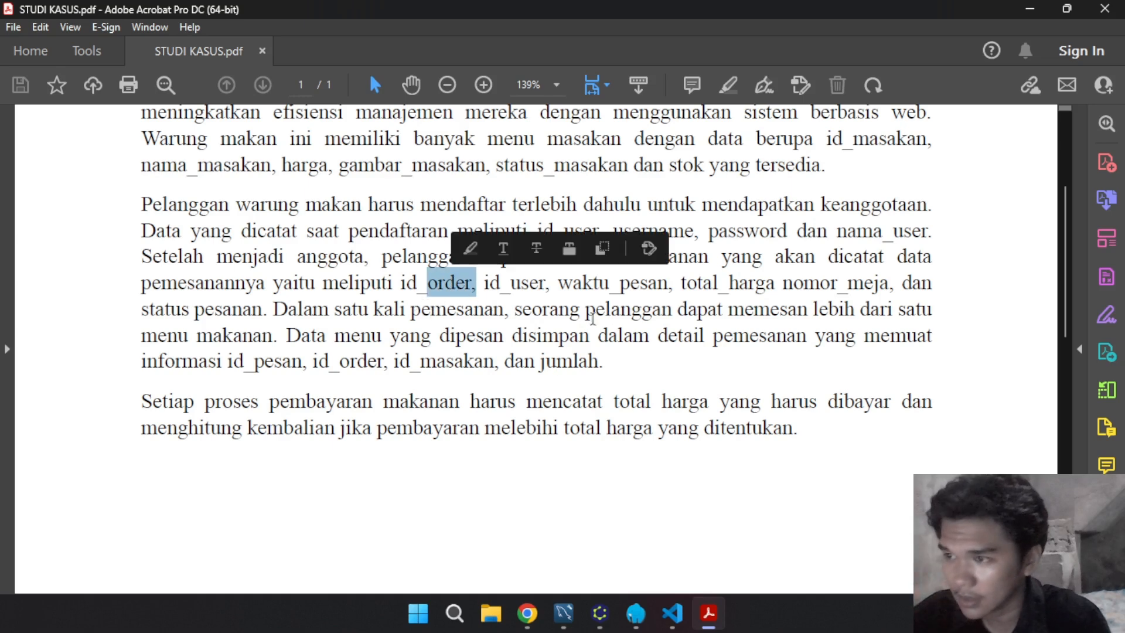
left_click(687, 311)
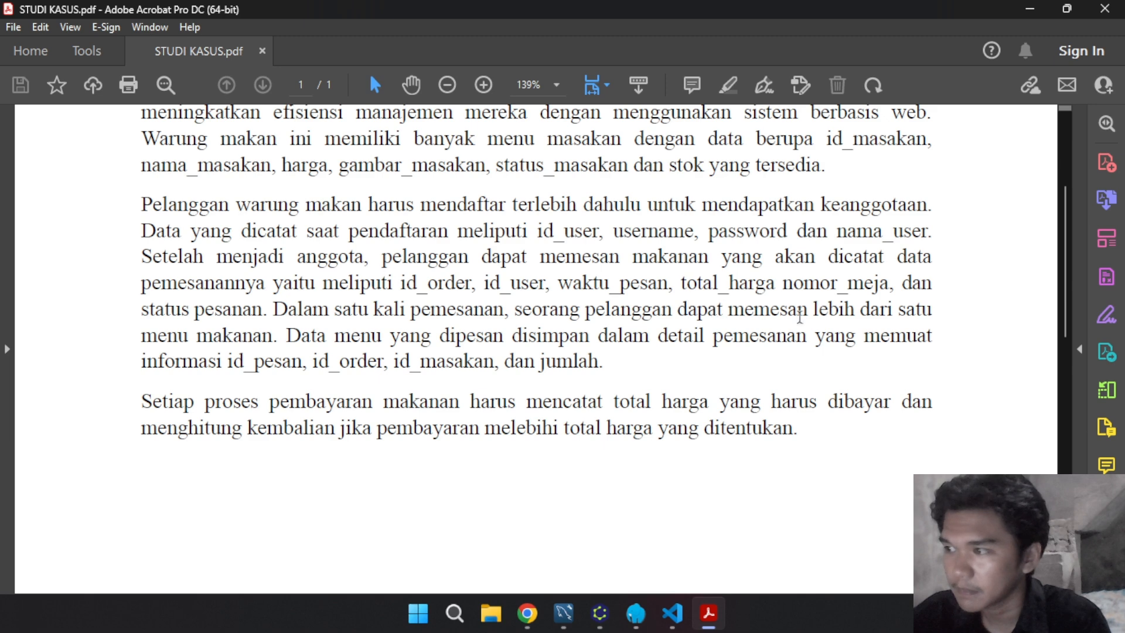
double_click(473, 308)
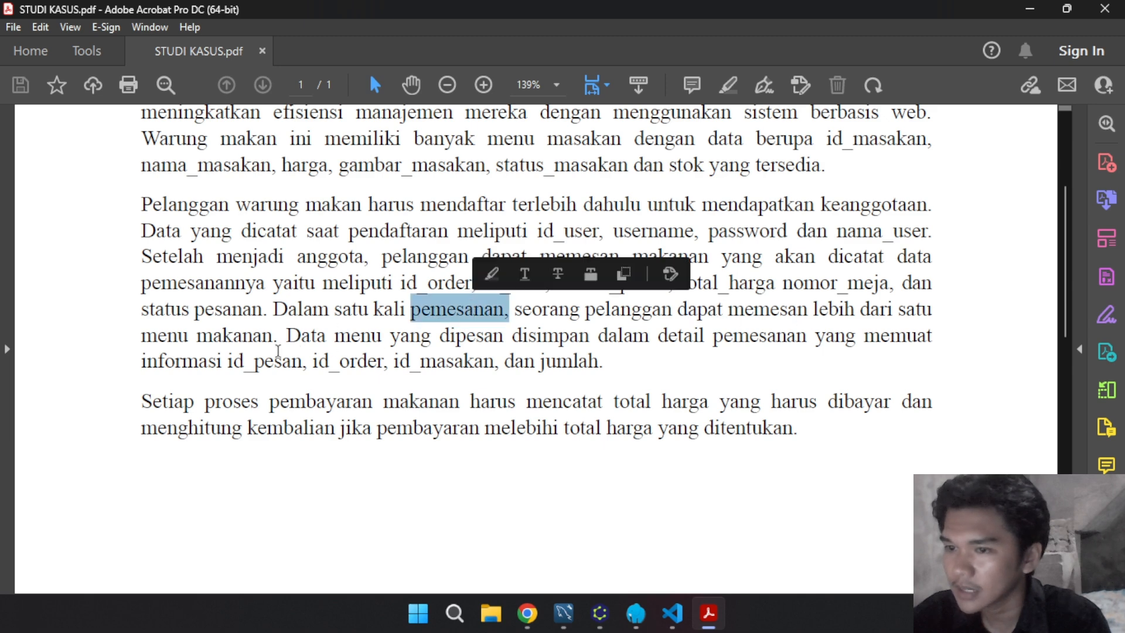
double_click(235, 336)
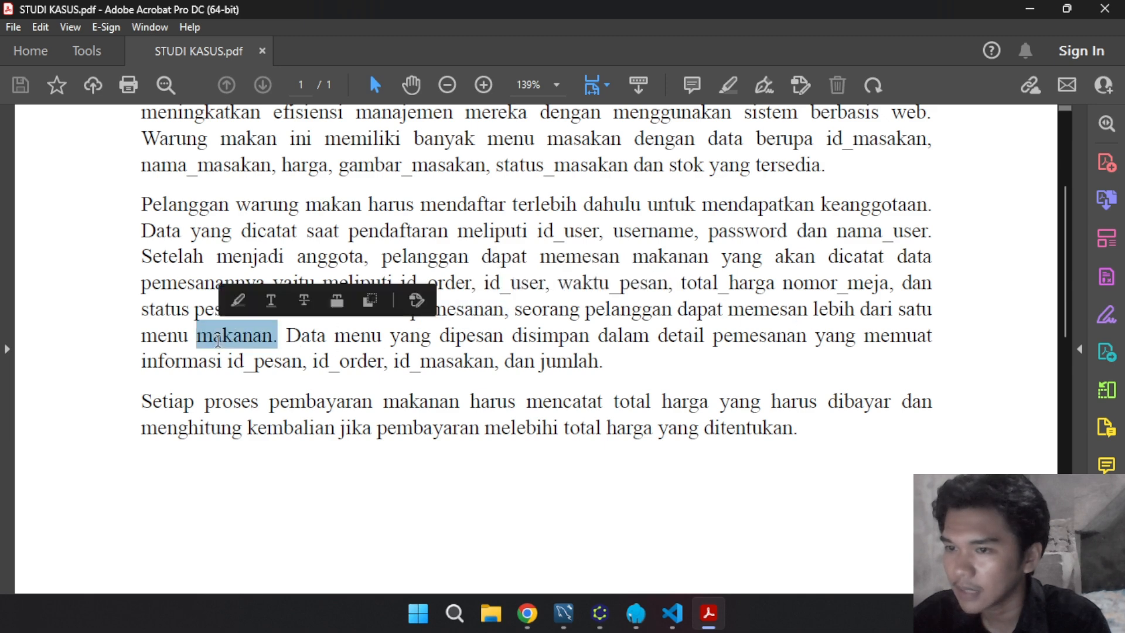
Compare the ordered menu makanan with the id_pesan, id_order and id_masakan fields listed in the second paragraph's last sentence
left_click(292, 361)
left_click_drag(197, 335, 275, 338)
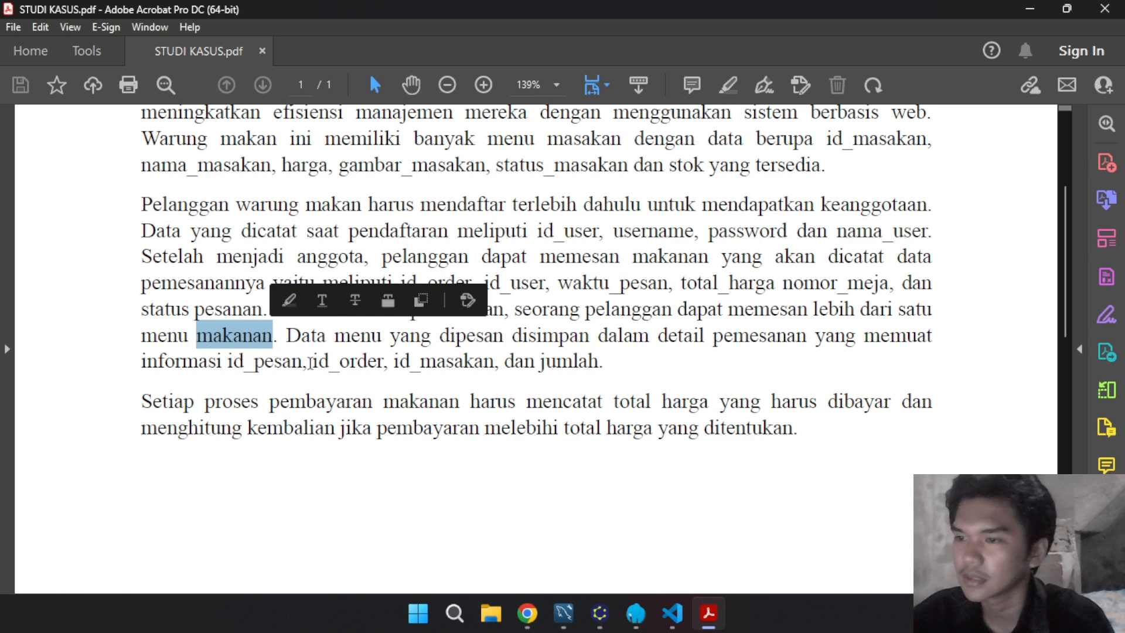
left_click(311, 363)
double_click(216, 334)
left_click(427, 360)
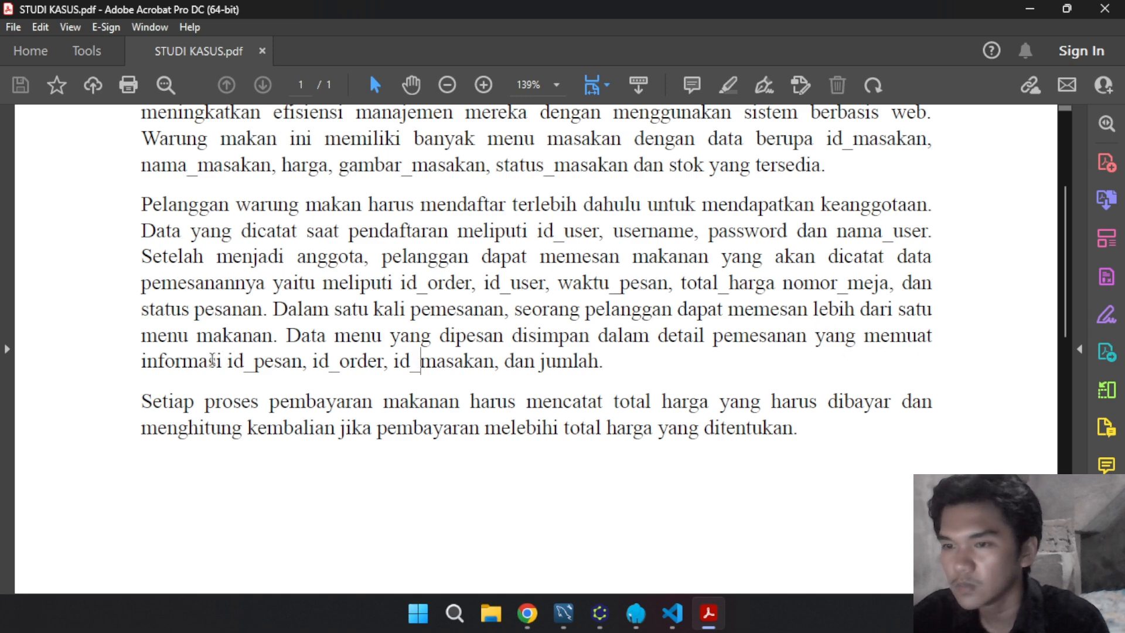
double_click(265, 368)
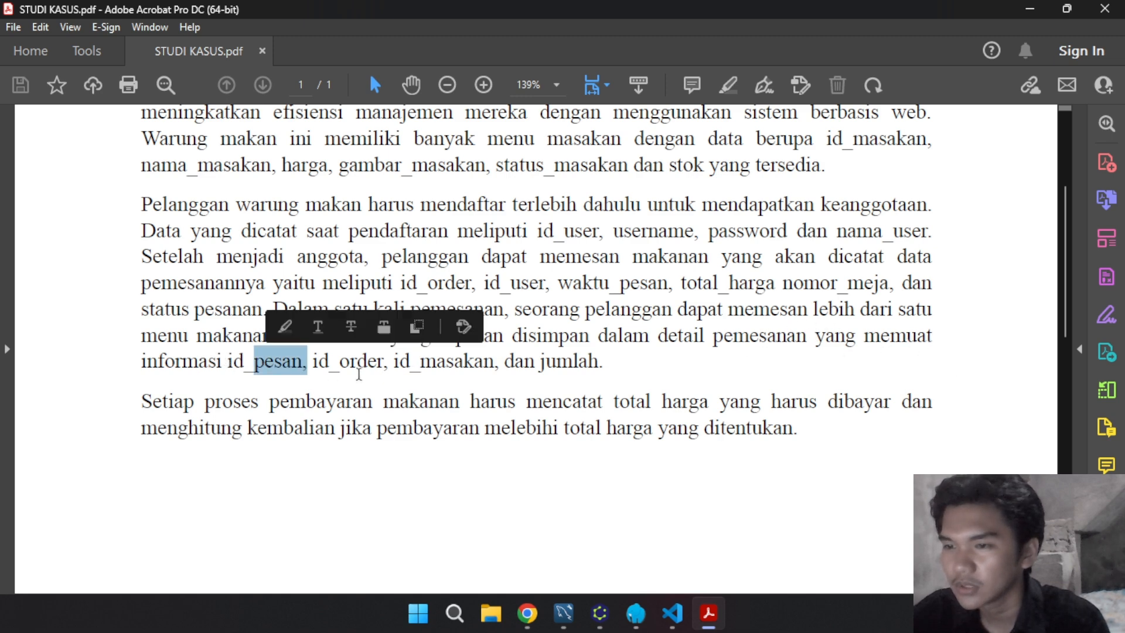
left_click(336, 362)
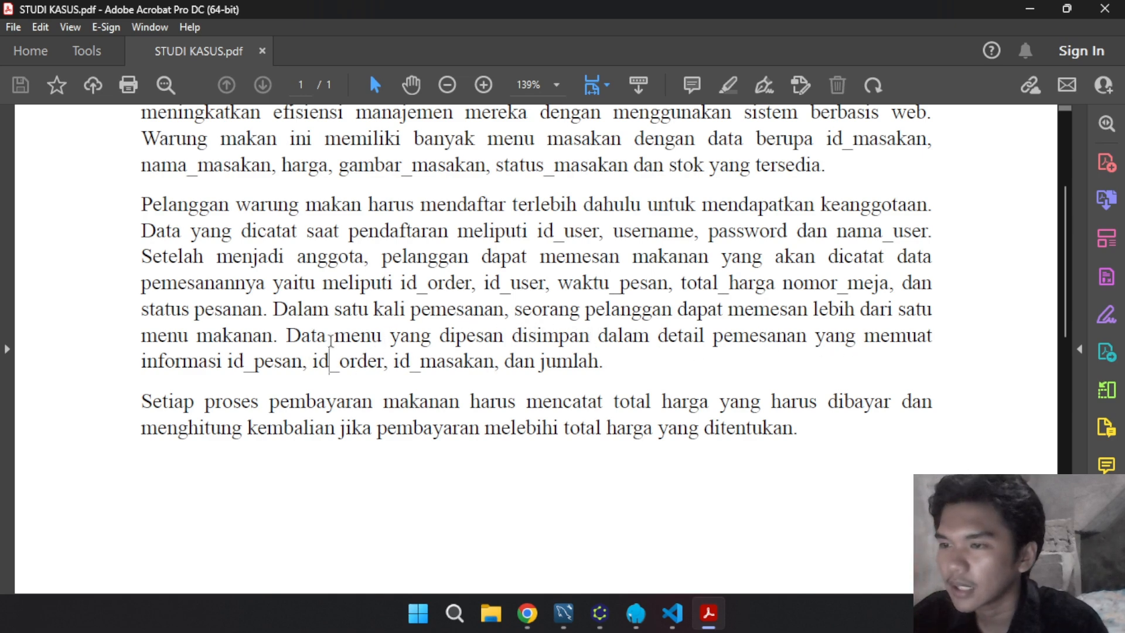
Read the sentence on storing data menu in detail pemesanan, marking the words menu and pemesanan
double_click(374, 338)
left_click(451, 338)
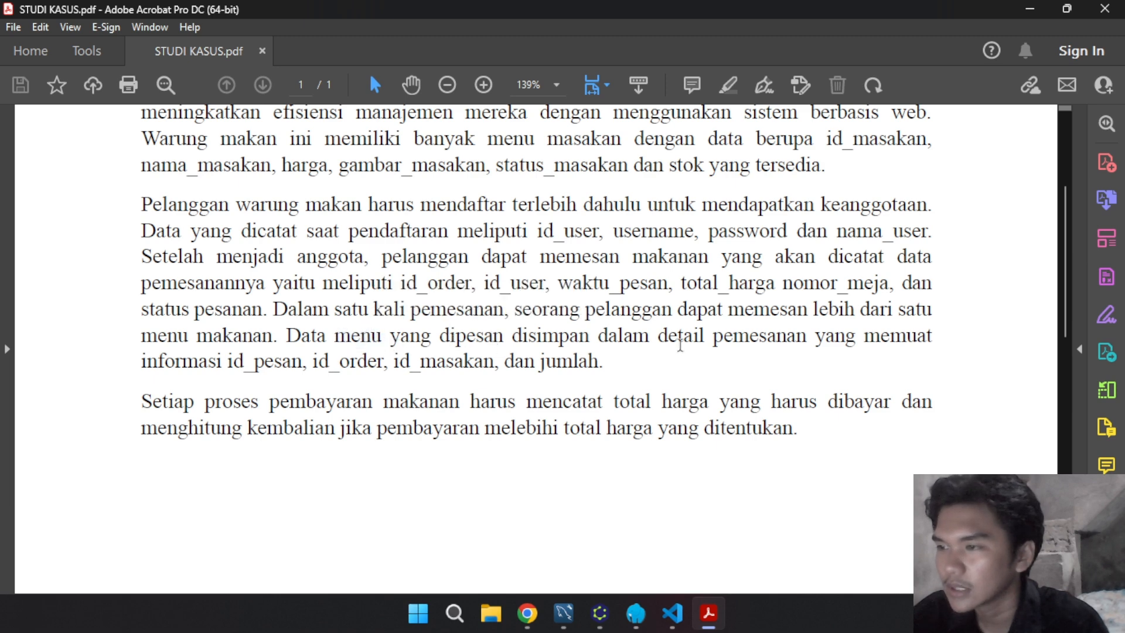
double_click(759, 340)
left_click(753, 340)
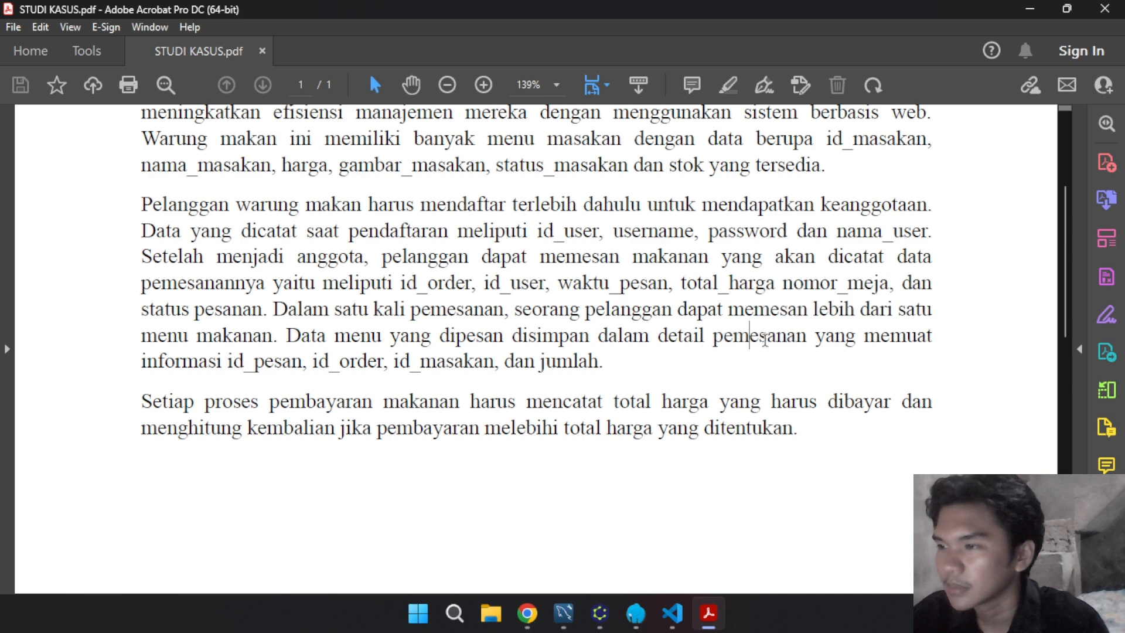
triple_click(776, 337)
left_click(732, 344)
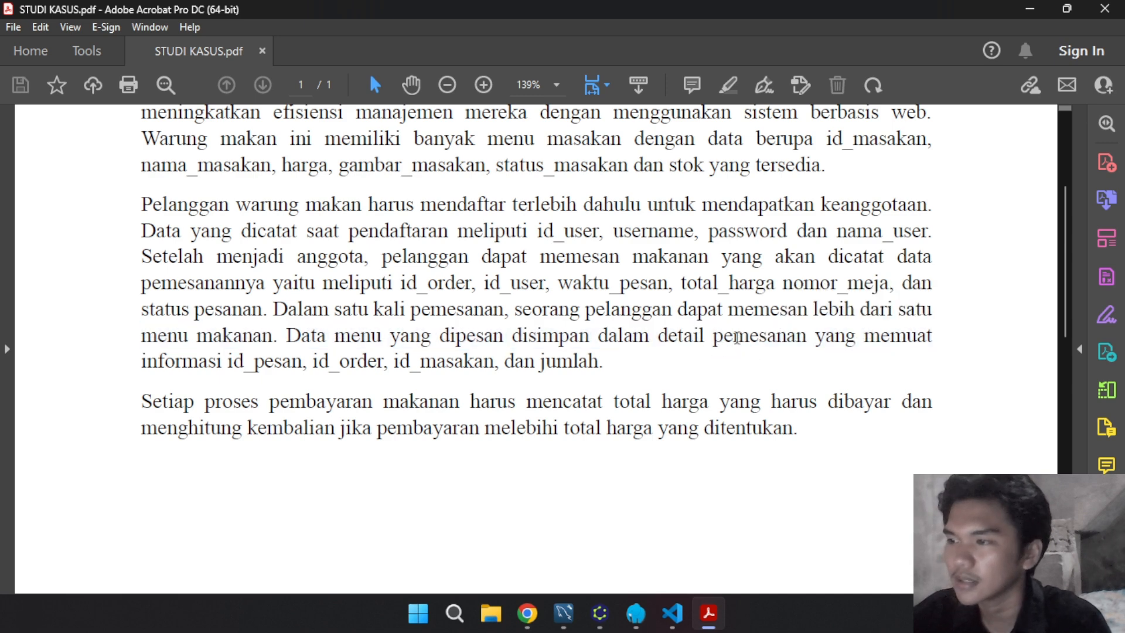
double_click(737, 339)
double_click(355, 338)
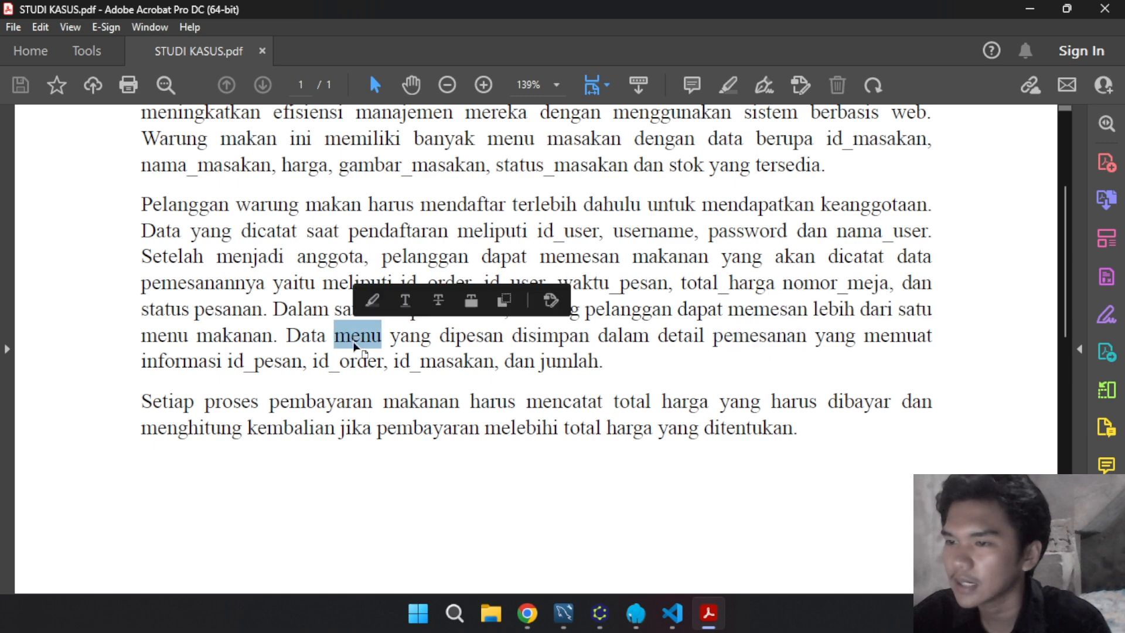
left_click(410, 339)
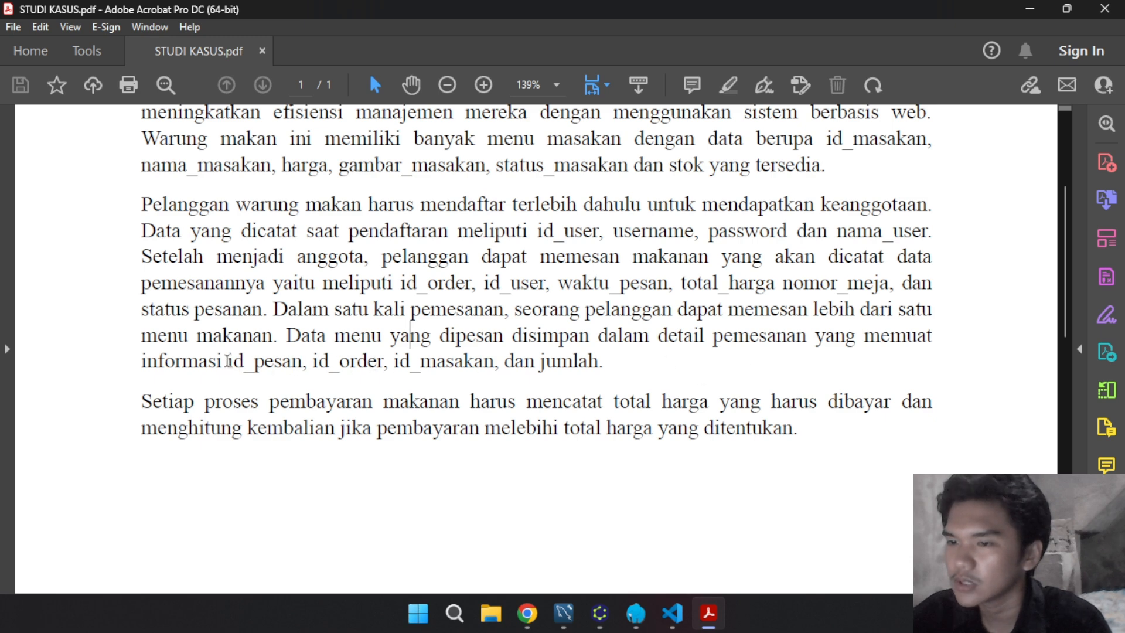
Mark the detail pemesanan field list from id_pesan to jumlah, singling out id_pesan
left_click_drag(228, 360, 604, 362)
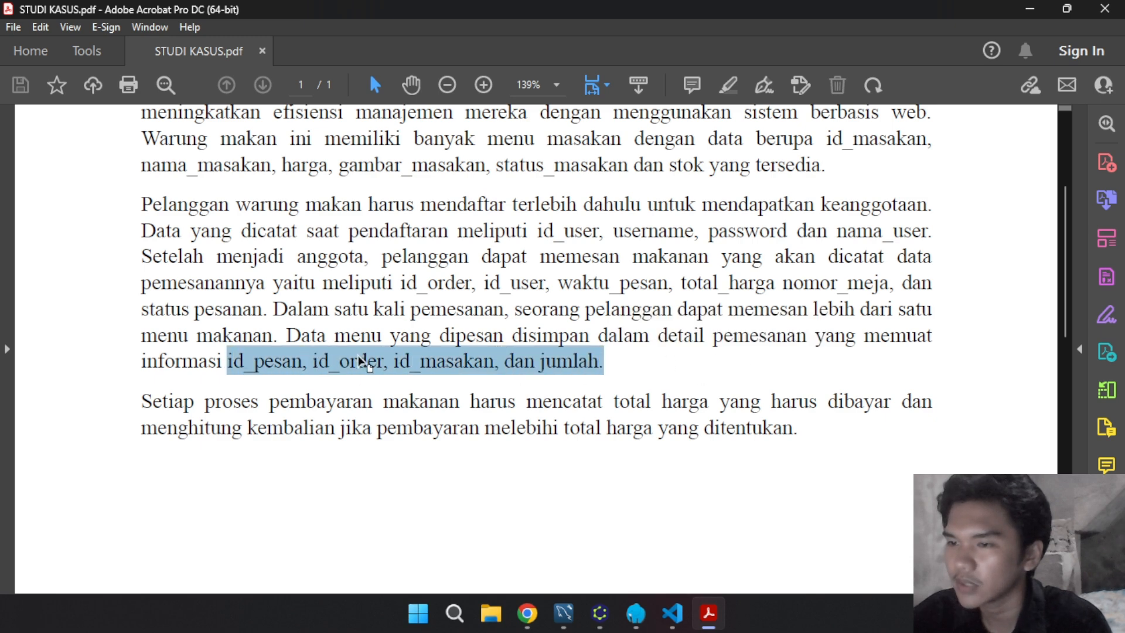
left_click(273, 360)
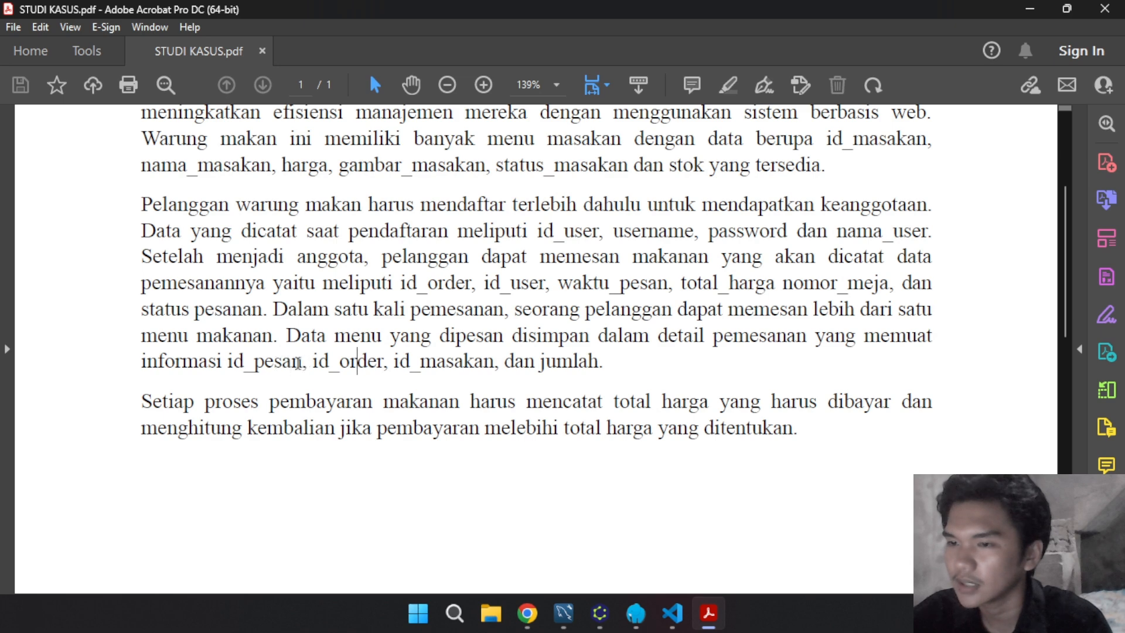
double_click(277, 363)
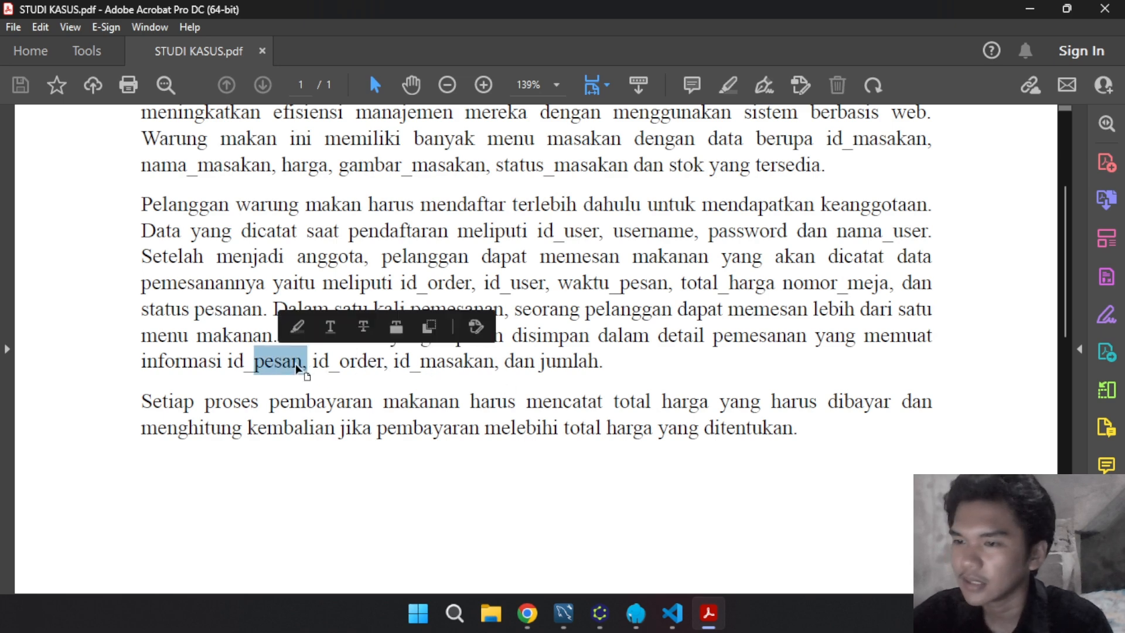
Read the last paragraph on proses pembayaran, examining the requirement to record the total harga yang harus dibayar
left_click(440, 400)
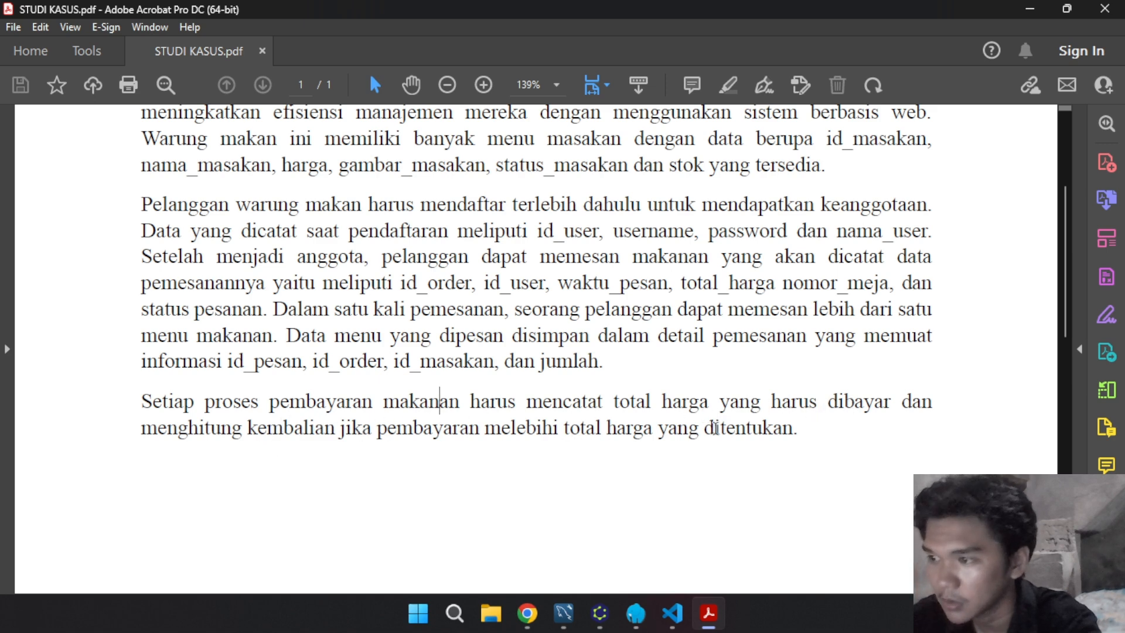
left_click_drag(892, 402, 382, 402)
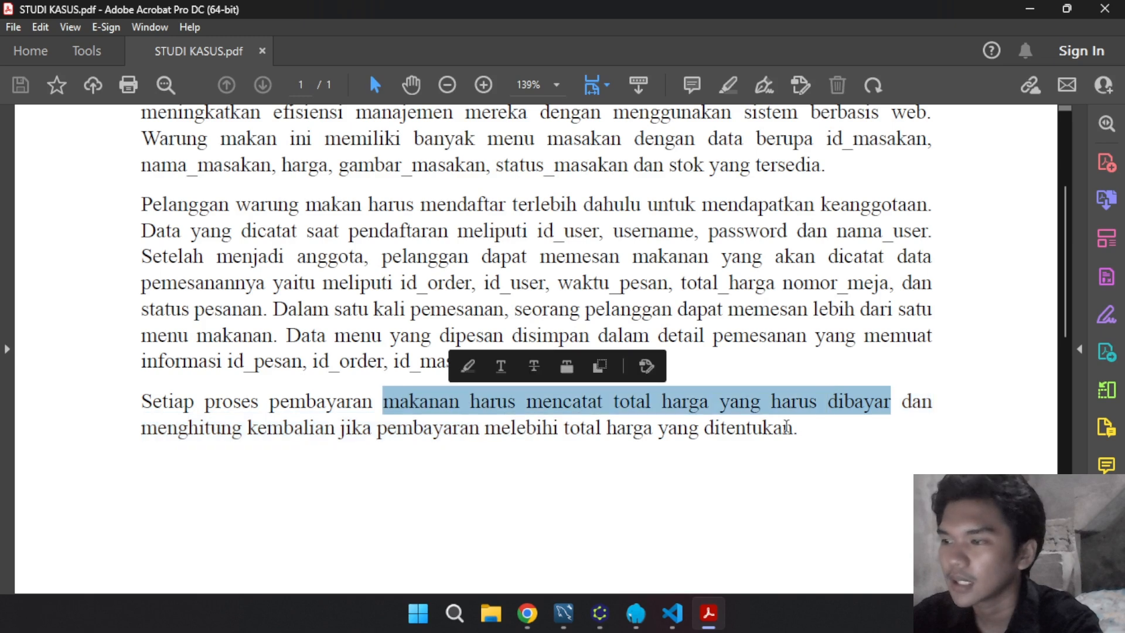
left_click(812, 437)
left_click_drag(812, 437, 153, 400)
left_click(131, 402)
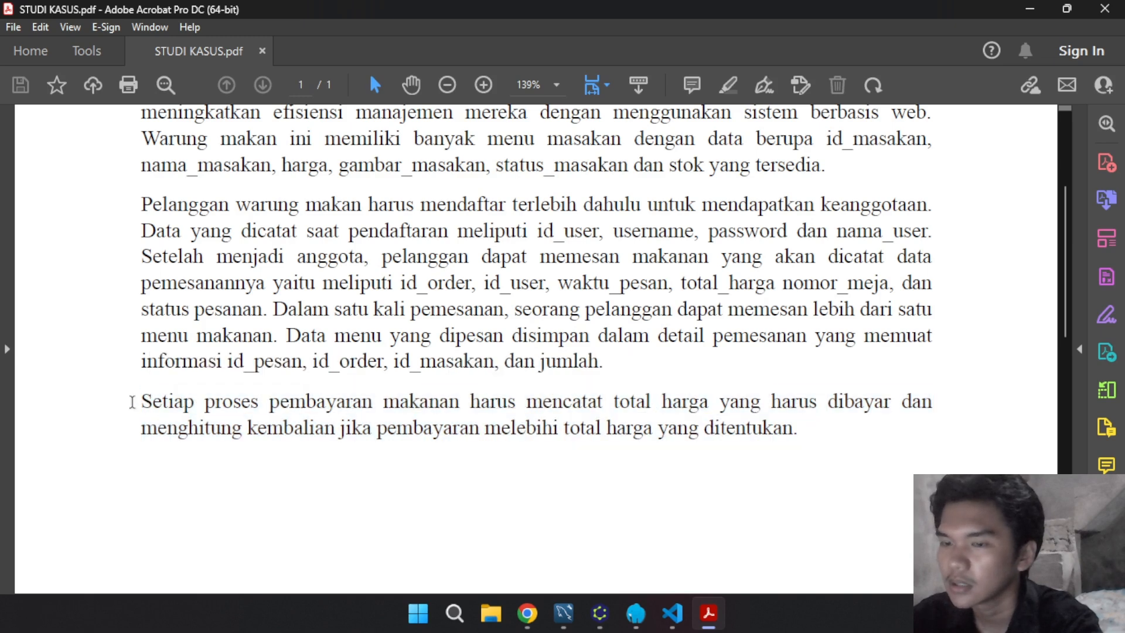
double_click(141, 402)
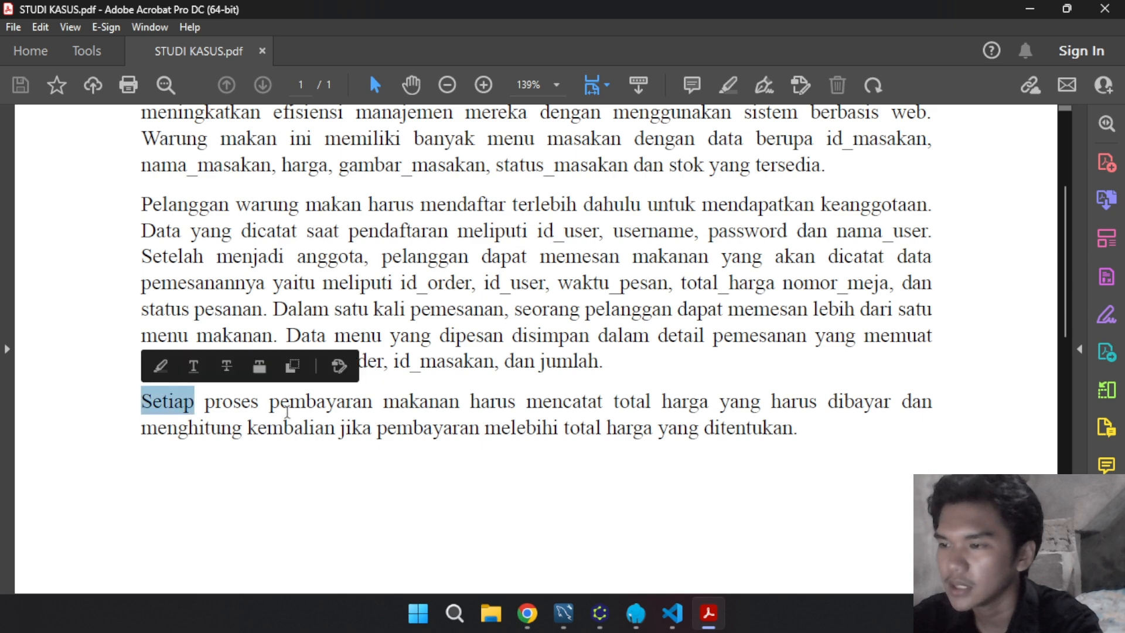
left_click(334, 427)
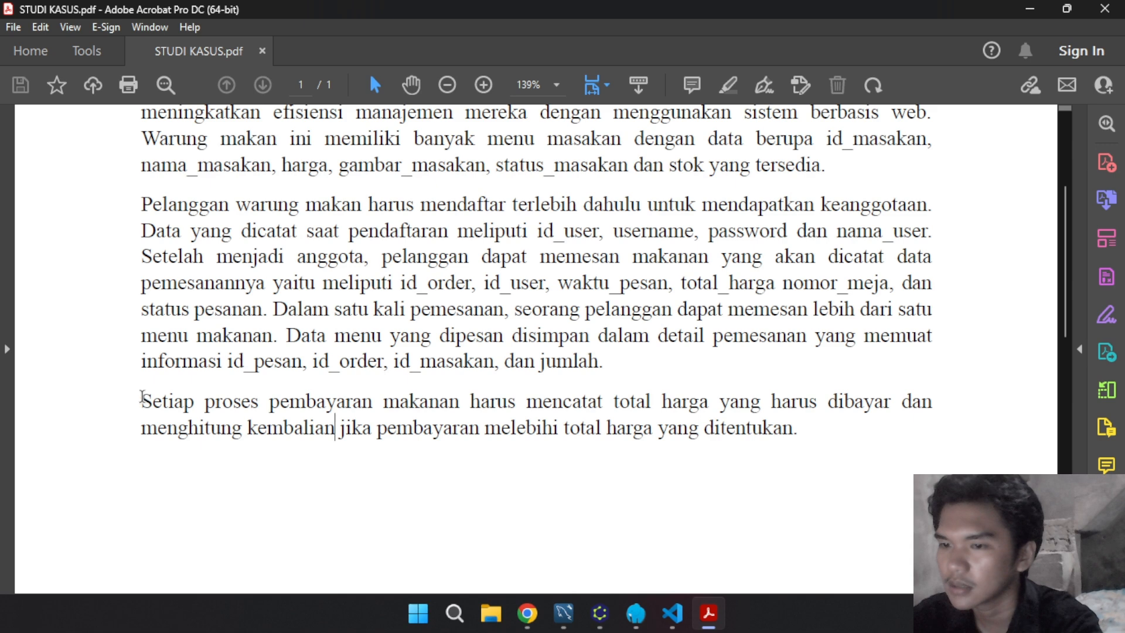
Reread the whole payment paragraph, marking kembalian as the value calculated when pembayaran exceeds total harga
left_click_drag(141, 397, 806, 446)
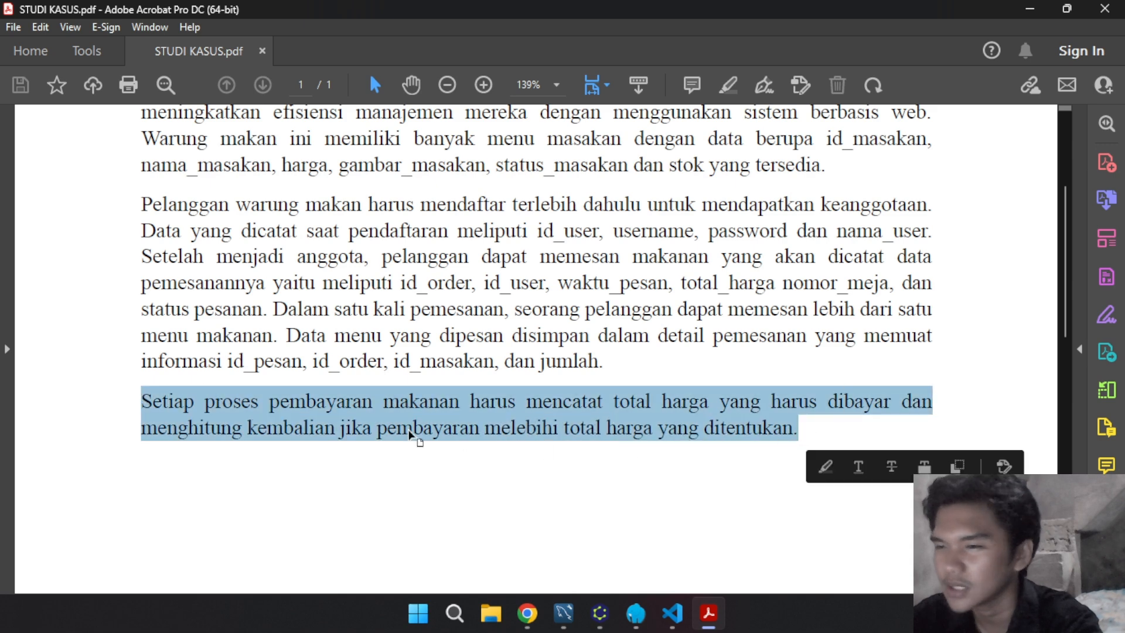
left_click(268, 428)
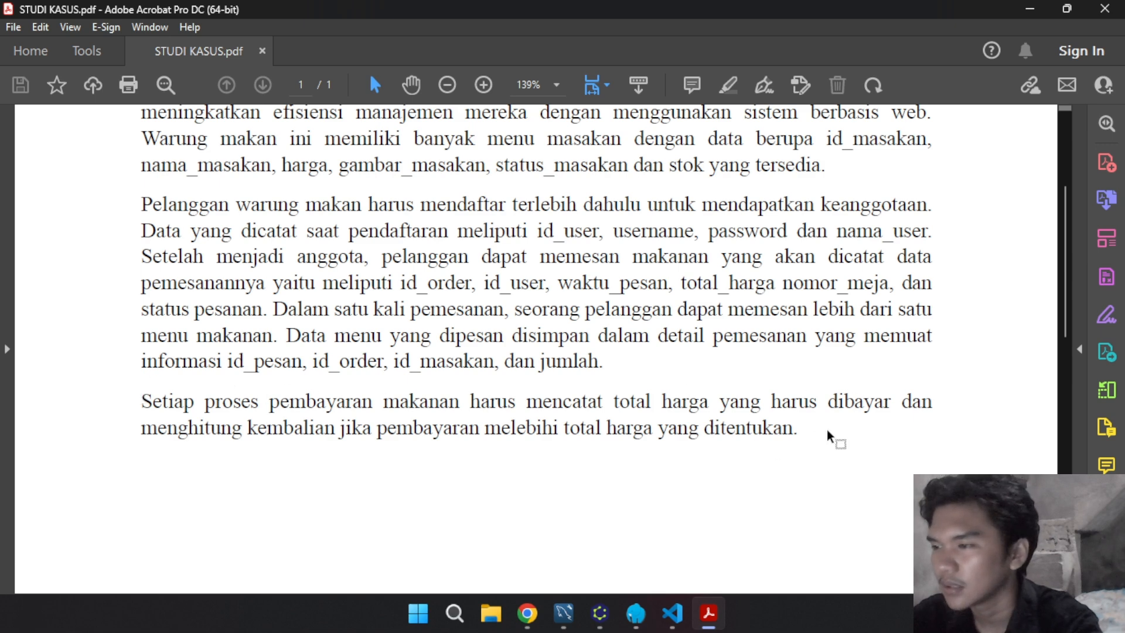
left_click_drag(827, 430, 142, 396)
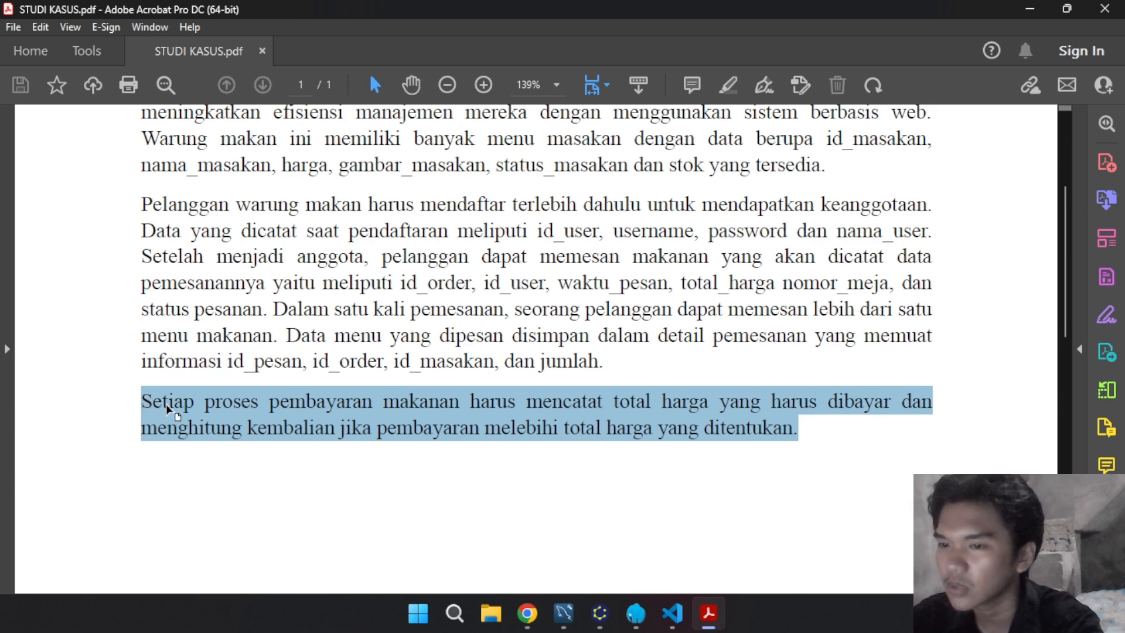
left_click(168, 402)
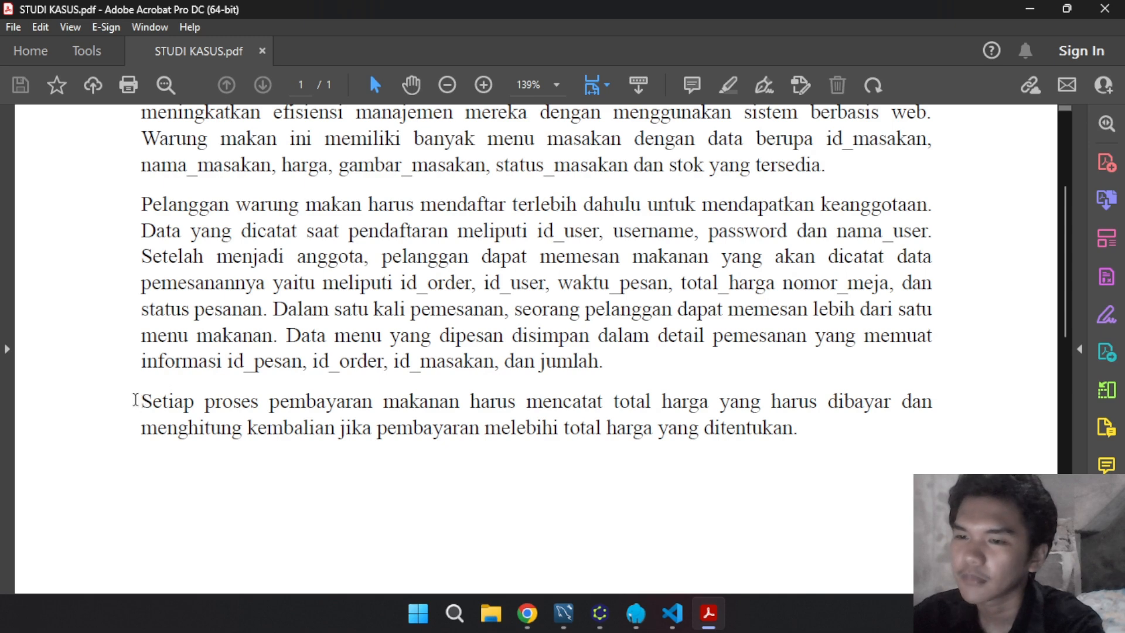
left_click_drag(143, 402, 765, 433)
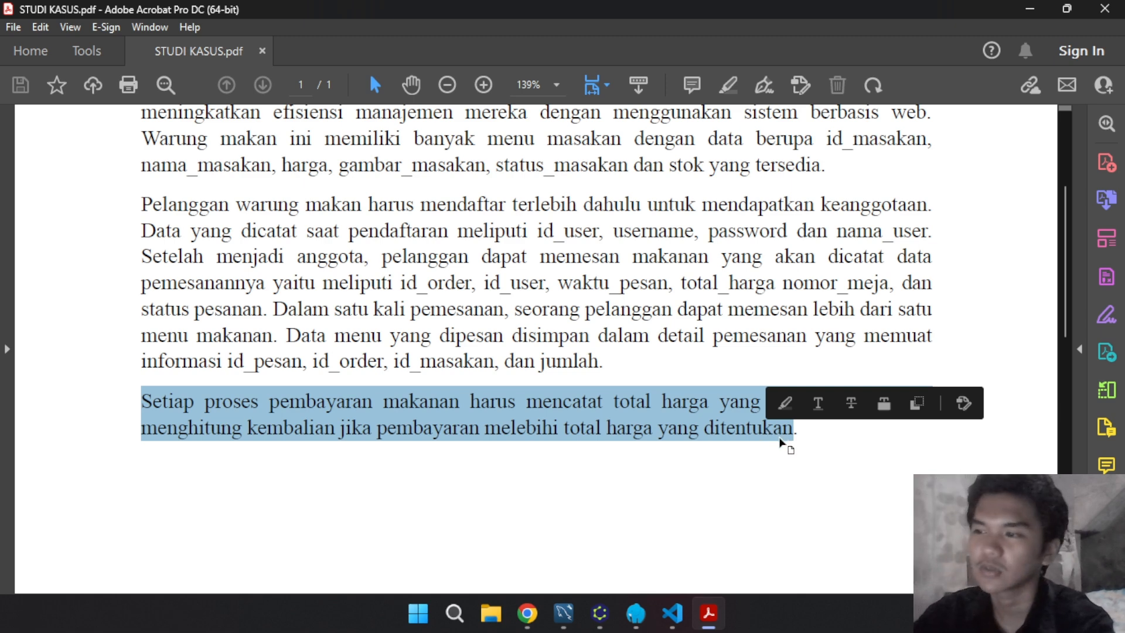
double_click(308, 427)
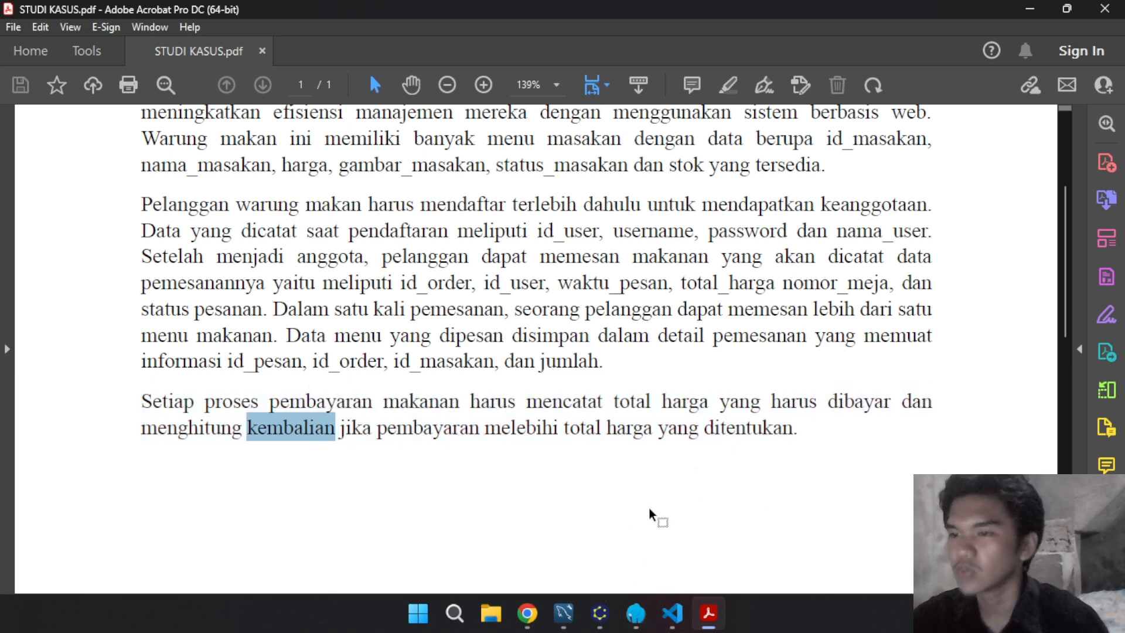
scroll(657, 449, "up", 3)
left_click(542, 467)
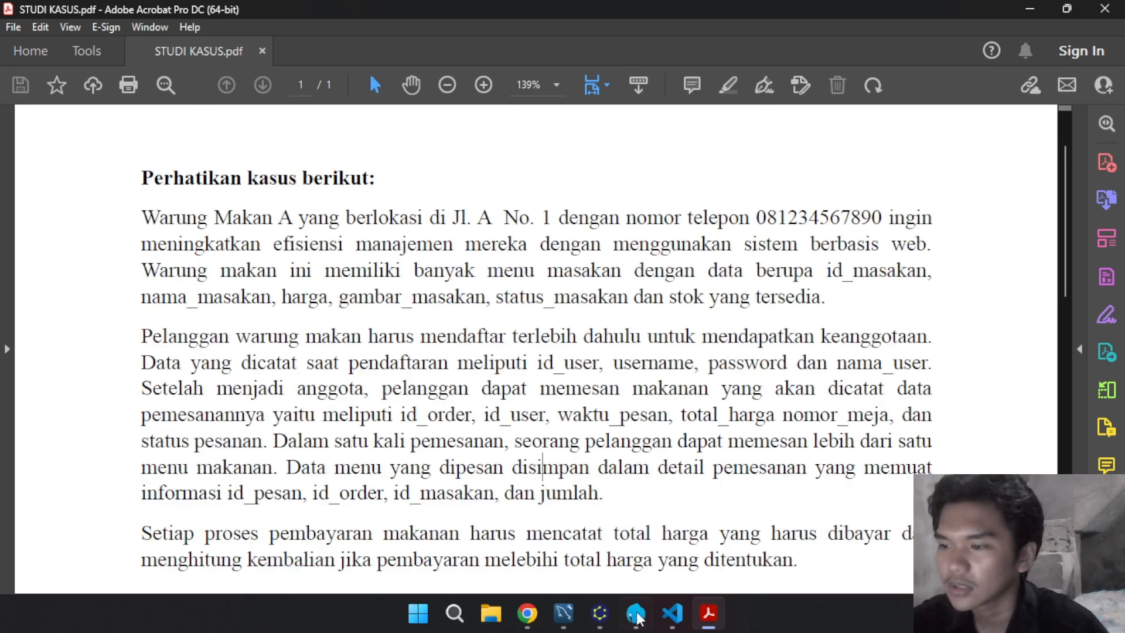
Switch to yEd, collapse the Shape Nodes palette section and expand the Entity Relationship section
left_click(599, 613)
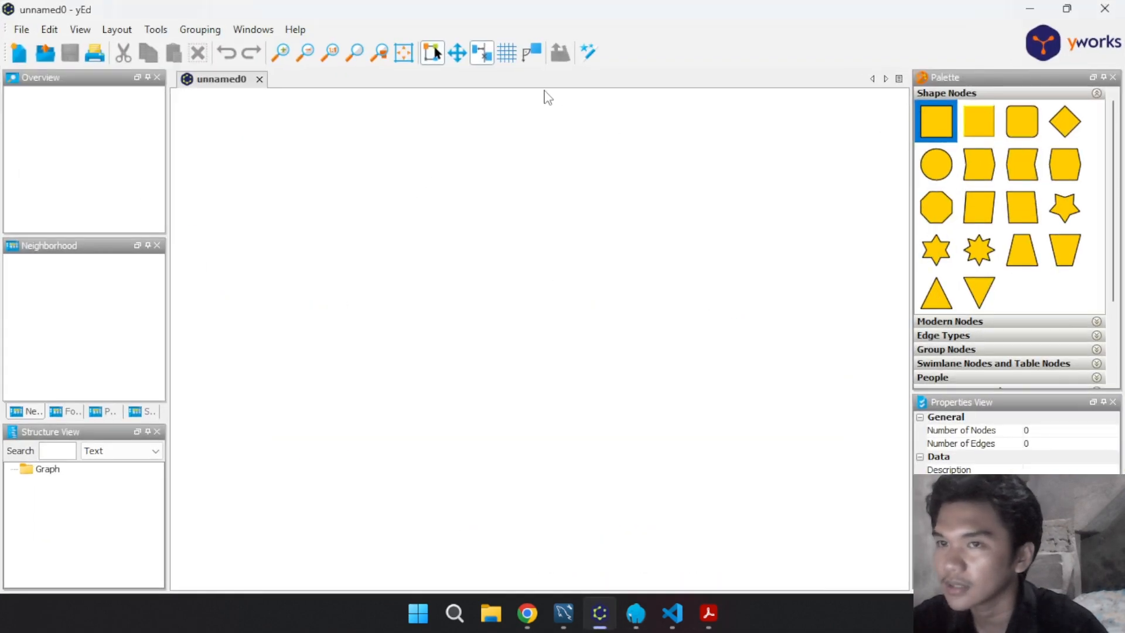
left_click(1094, 95)
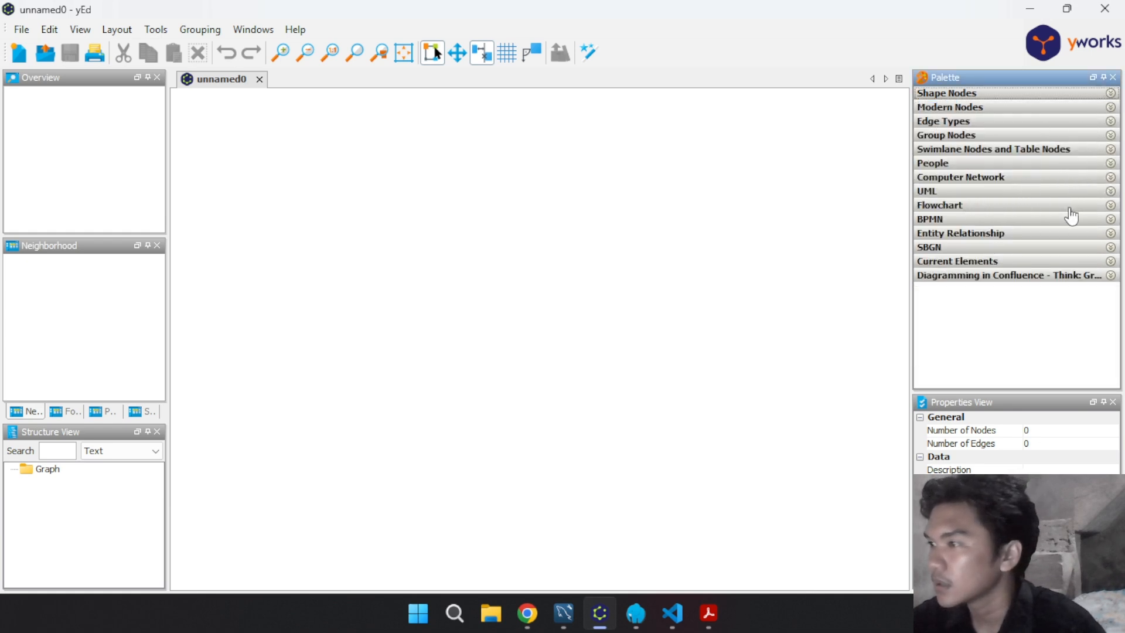
left_click(1092, 233)
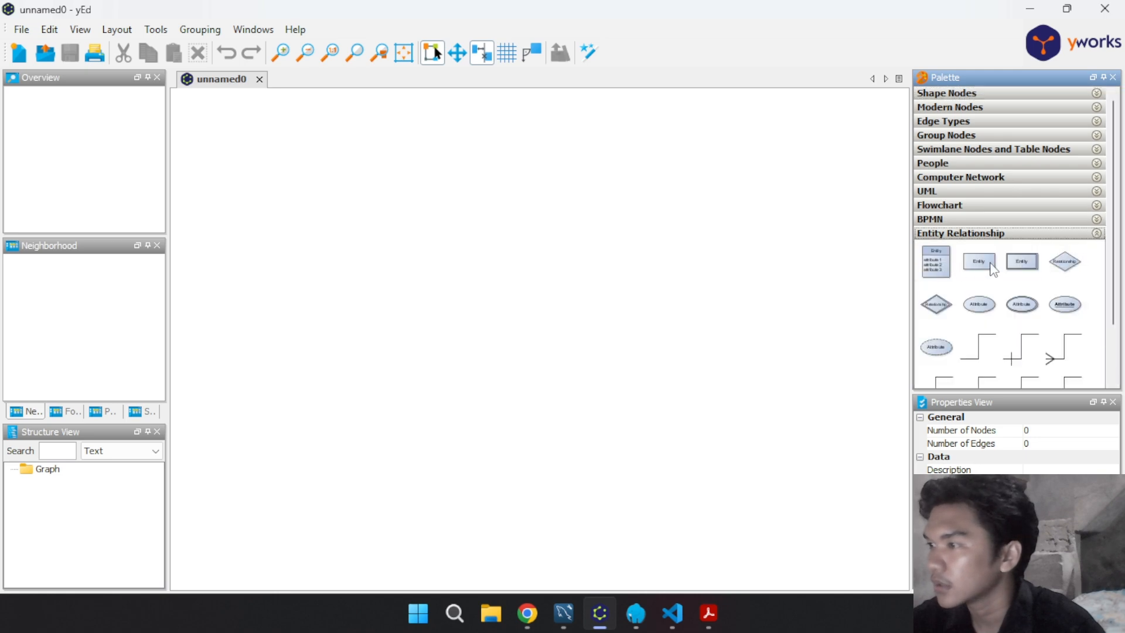
Switch back to the case study PDF in Adobe Acrobat and review the masakan and pelanggan/user entities
left_click(709, 613)
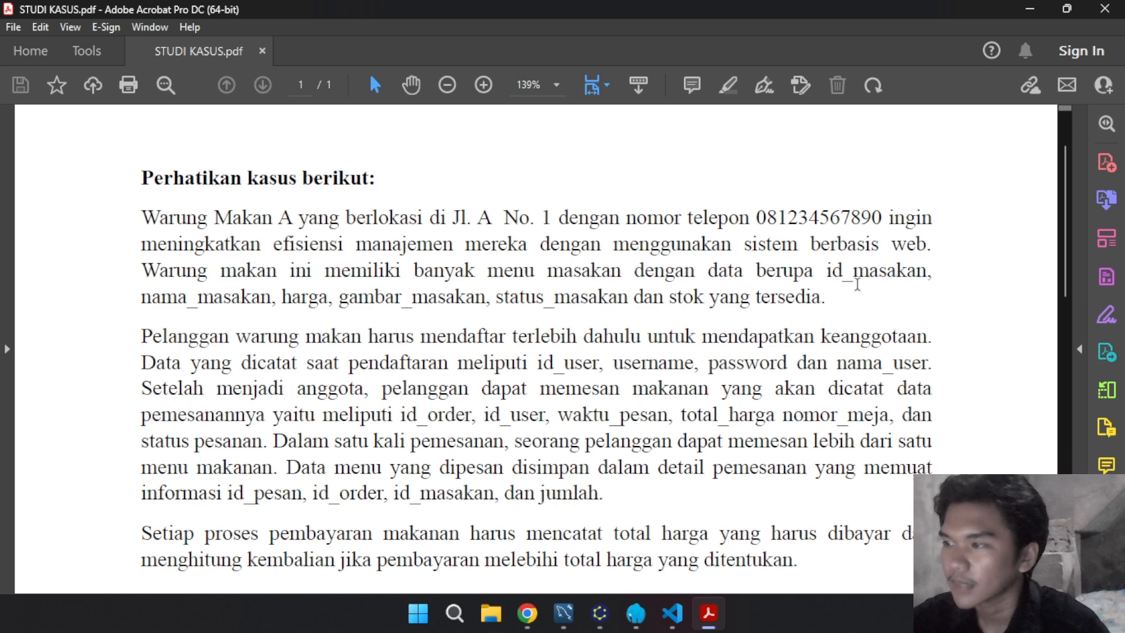
double_click(574, 272)
left_click(566, 274)
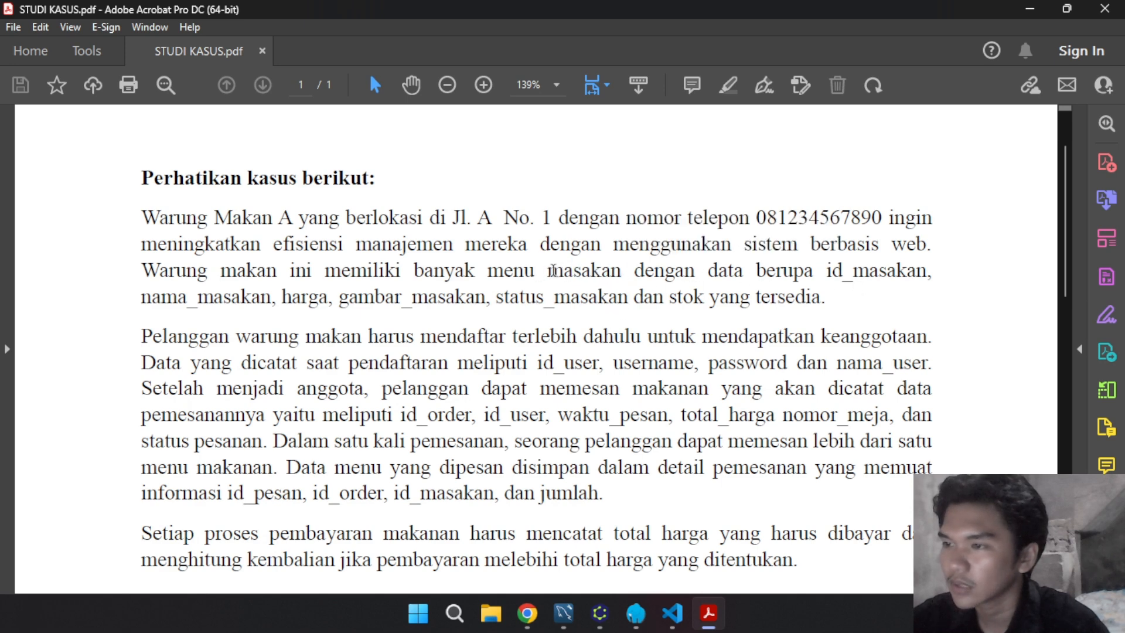
double_click(588, 280)
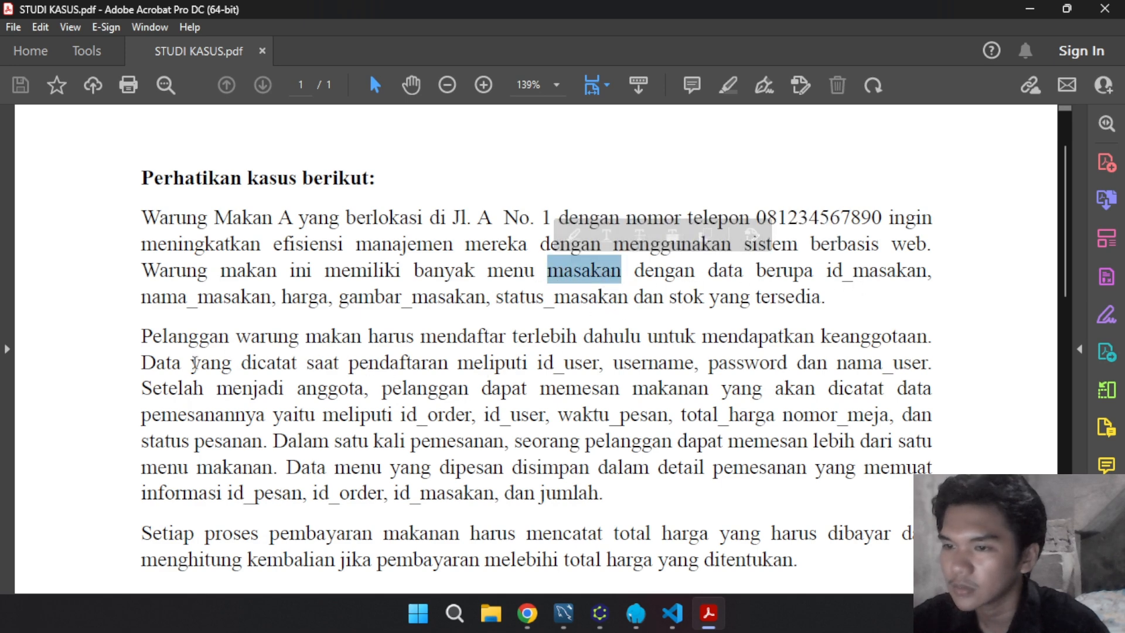
double_click(200, 339)
left_click(583, 363)
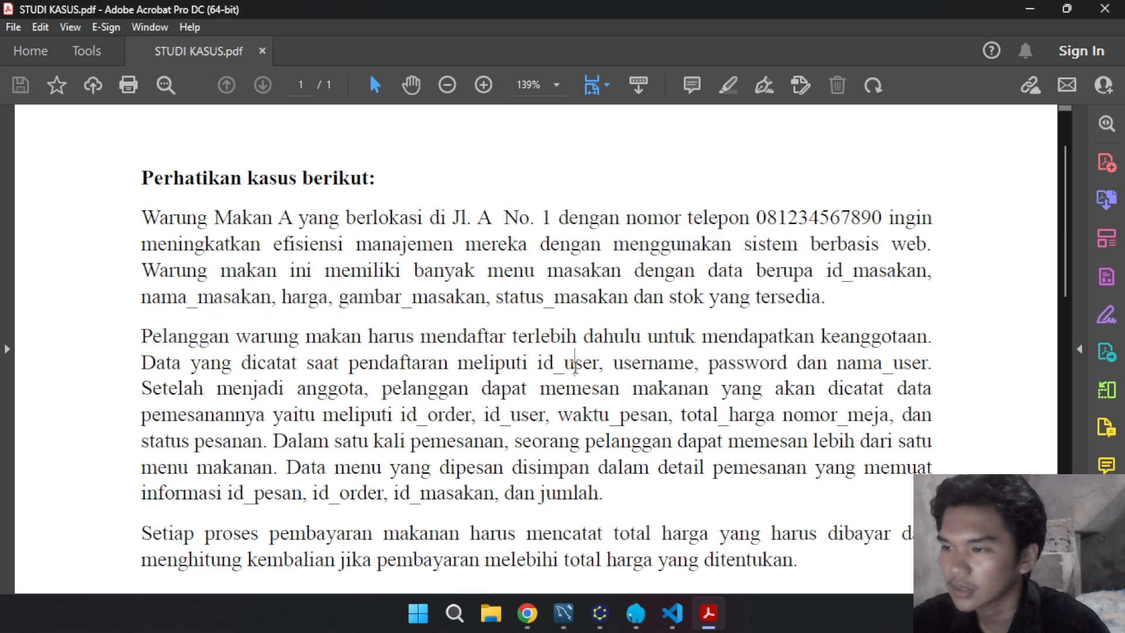
double_click(583, 363)
Review the remaining entity candidates in the second paragraph, marking order and pesan and checking them against masakan
left_click(452, 414)
double_click(452, 415)
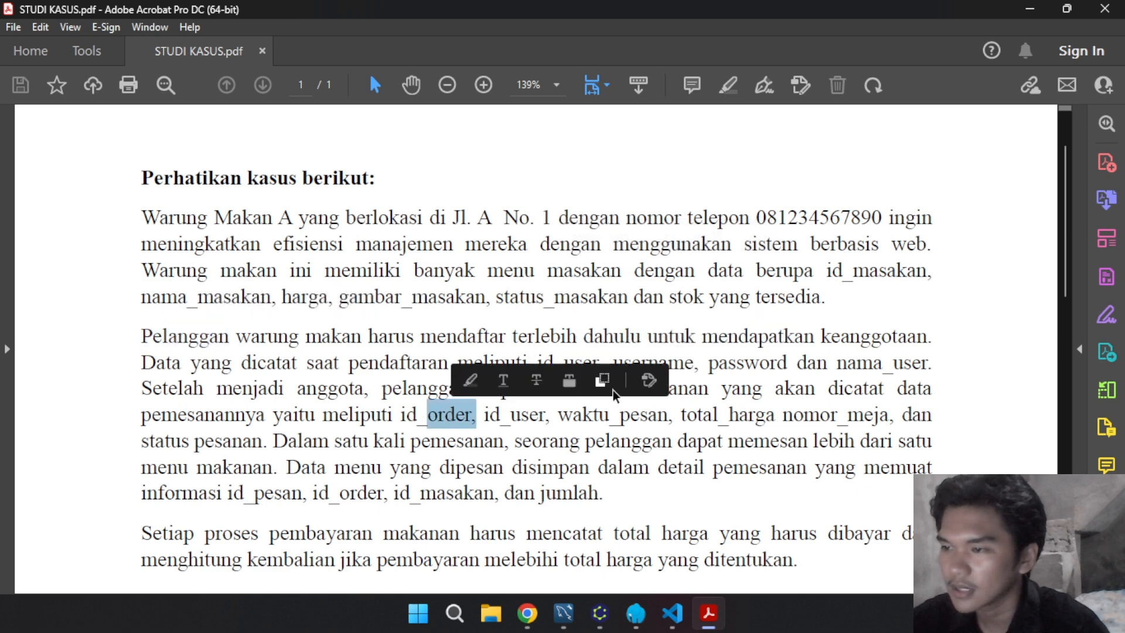
double_click(286, 491)
scroll(599, 486, "down", 2)
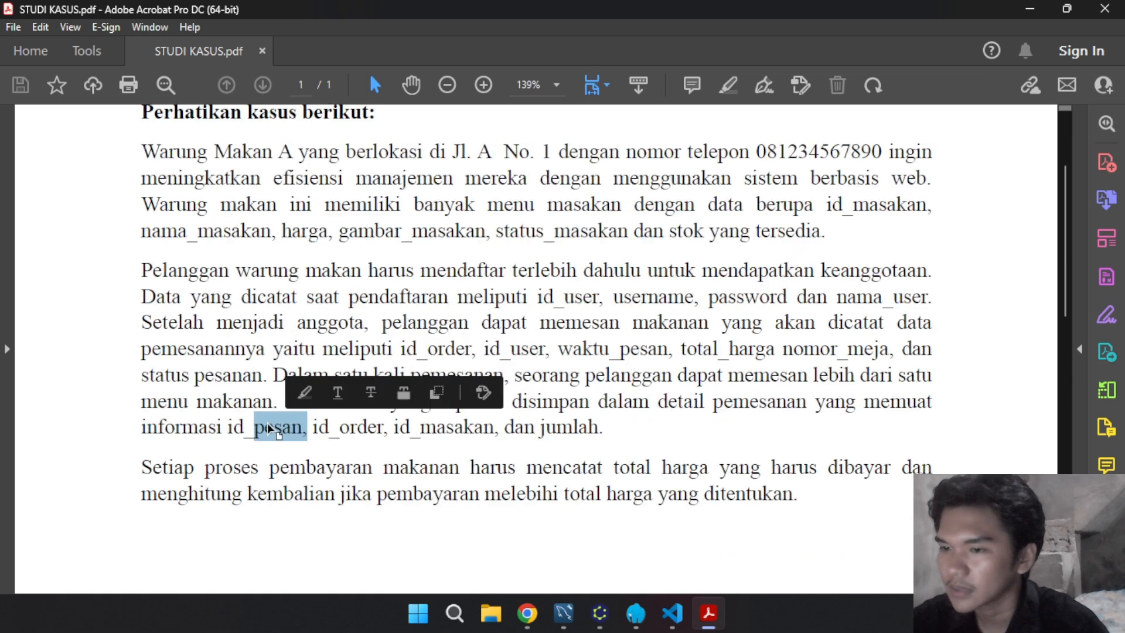
left_click(456, 460)
double_click(453, 350)
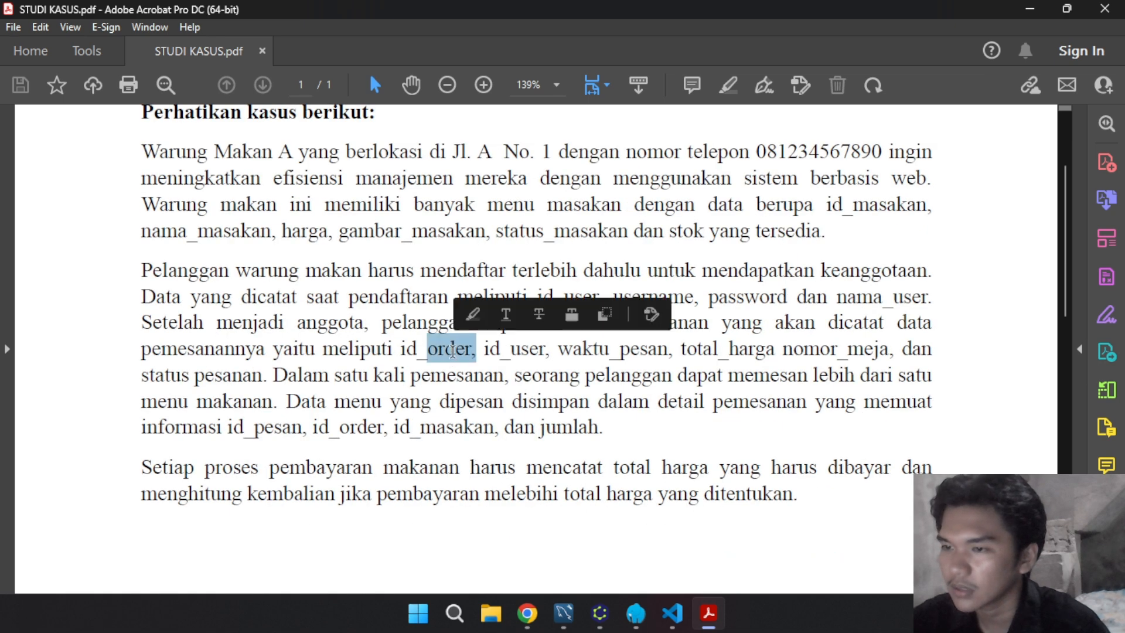
double_click(589, 230)
double_click(277, 430)
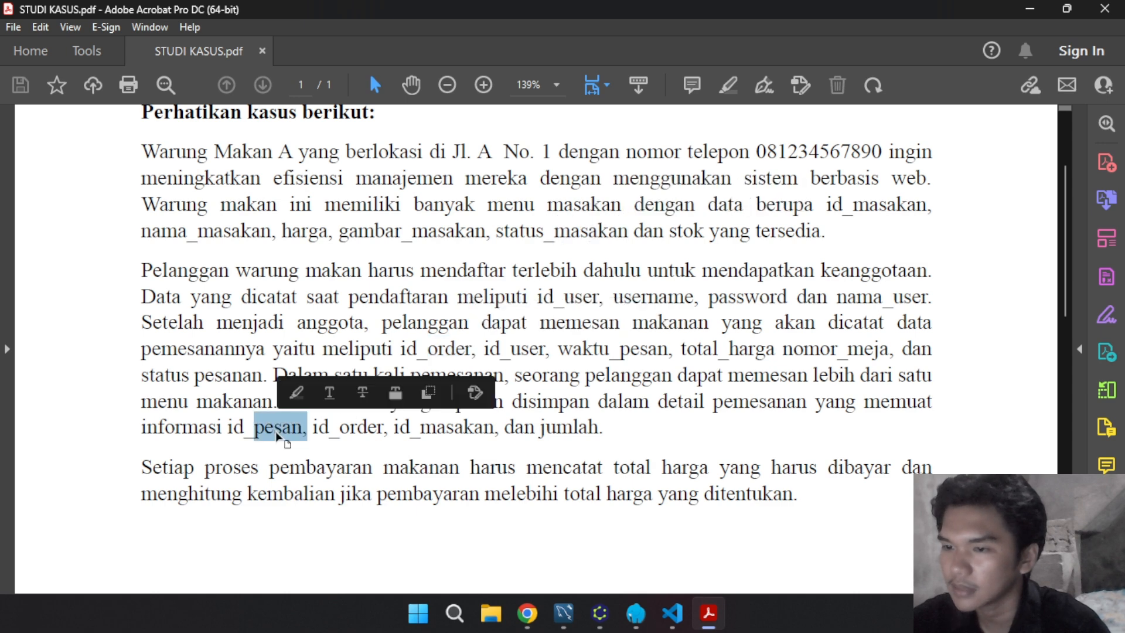
Review the entity candidates masakan, pelanggan/user, order and pesan in the case study, and reread the payment paragraph
left_click(570, 231)
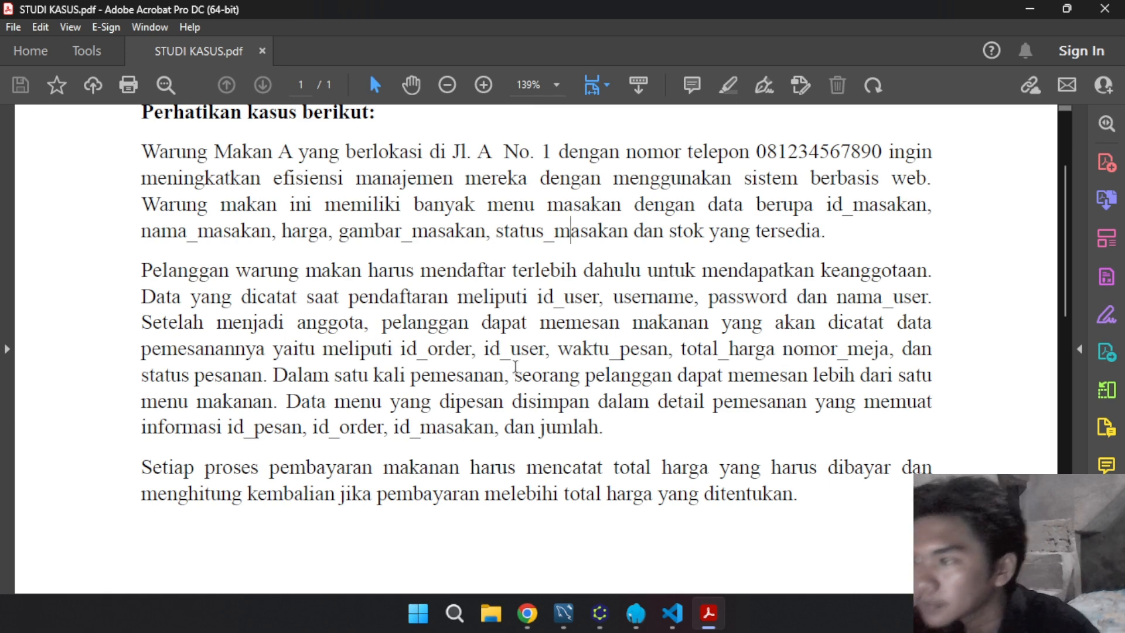
double_click(458, 231)
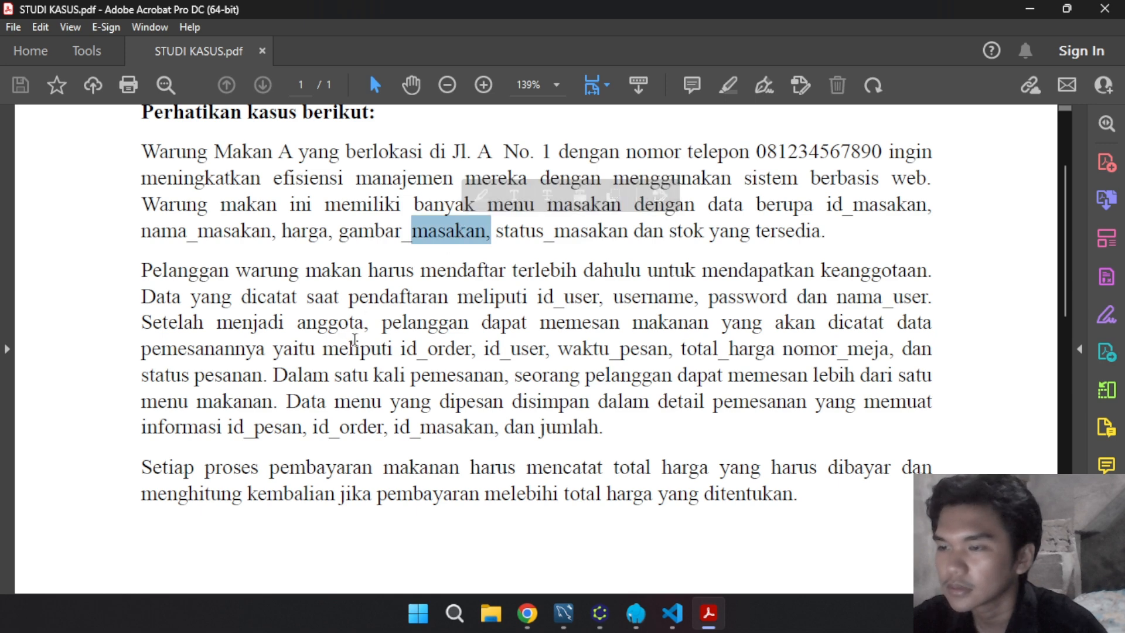
left_click(646, 220)
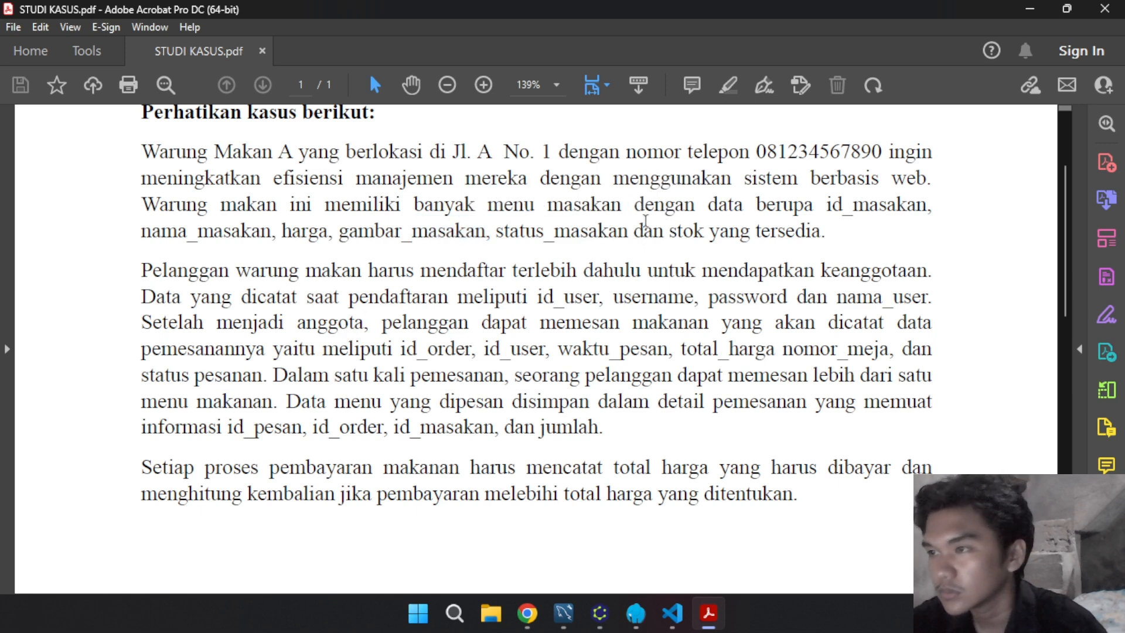
double_click(606, 212)
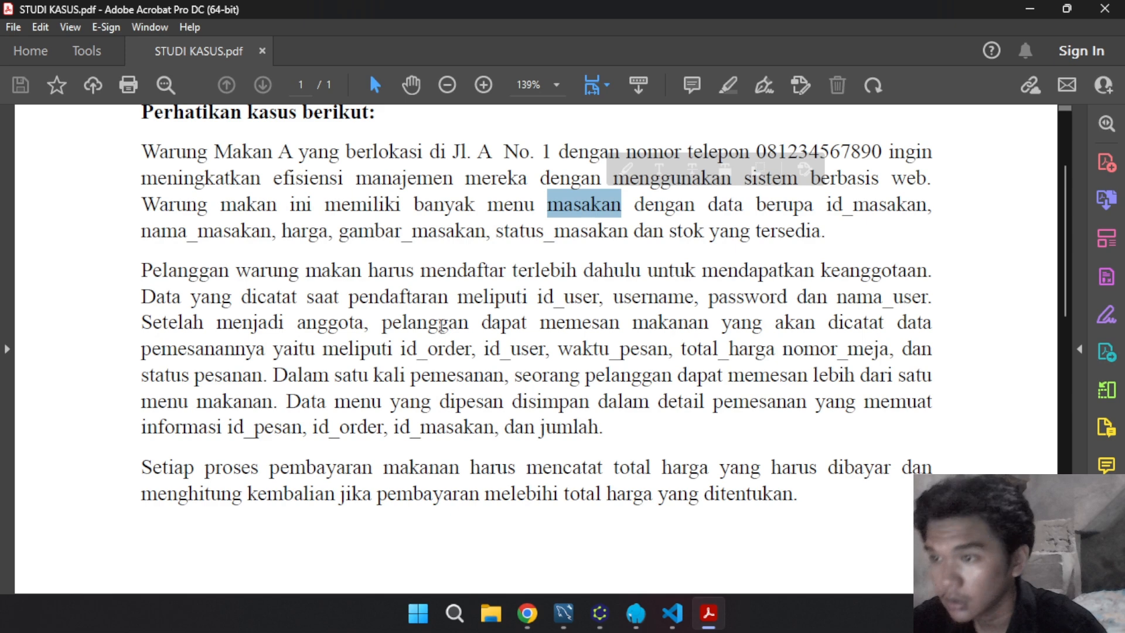
left_click(220, 275)
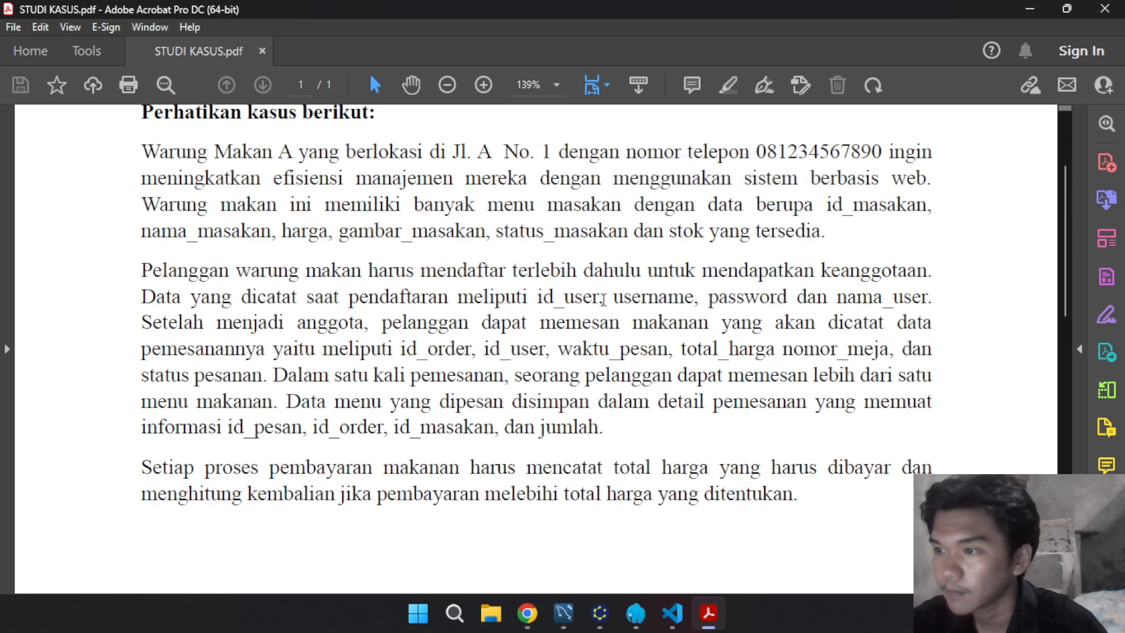
double_click(592, 296)
double_click(441, 347)
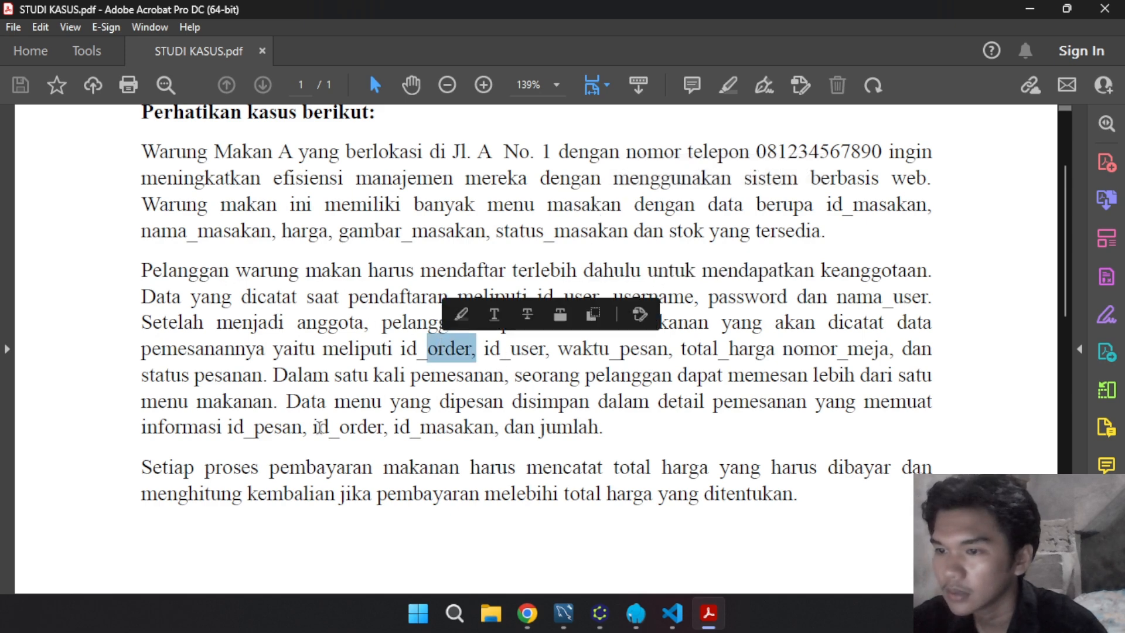
double_click(296, 427)
left_click_drag(141, 464, 807, 501)
left_click(727, 497)
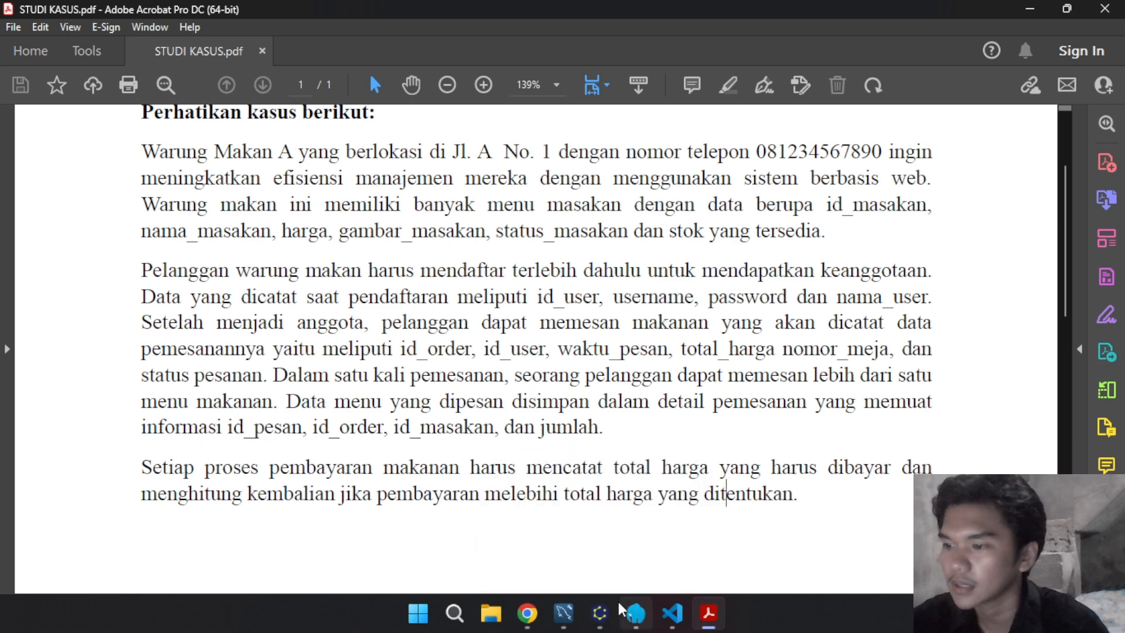
Switch to yEd, place a plain rectangular entity on the empty canvas and label it masakan
left_click(600, 614)
left_click_drag(979, 261, 423, 238)
double_click(423, 237)
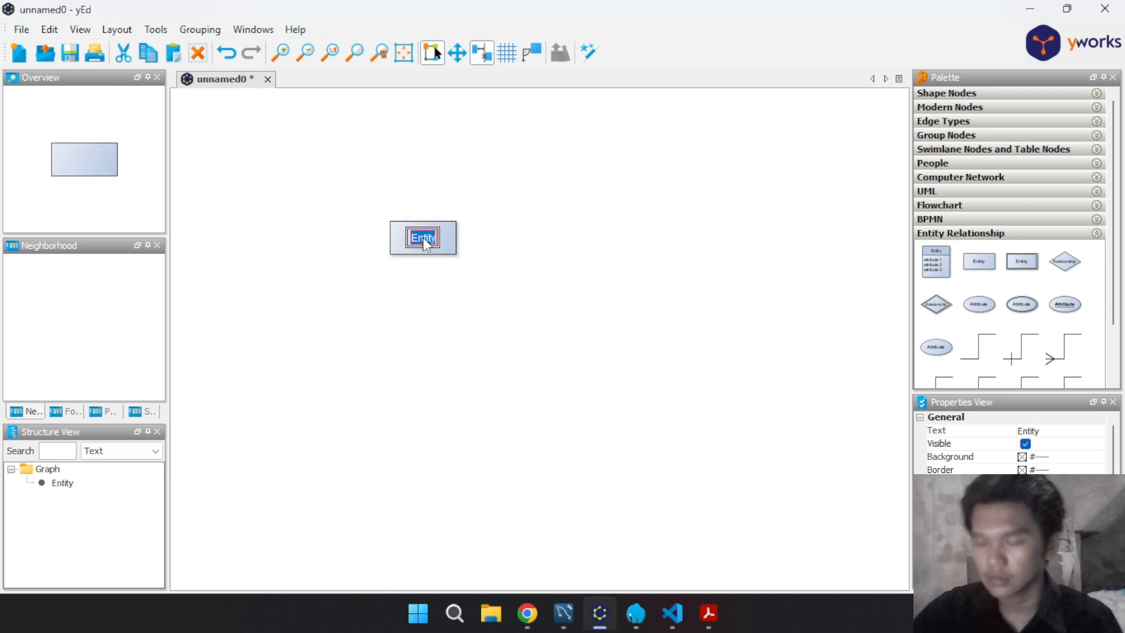
key("BackSpace")
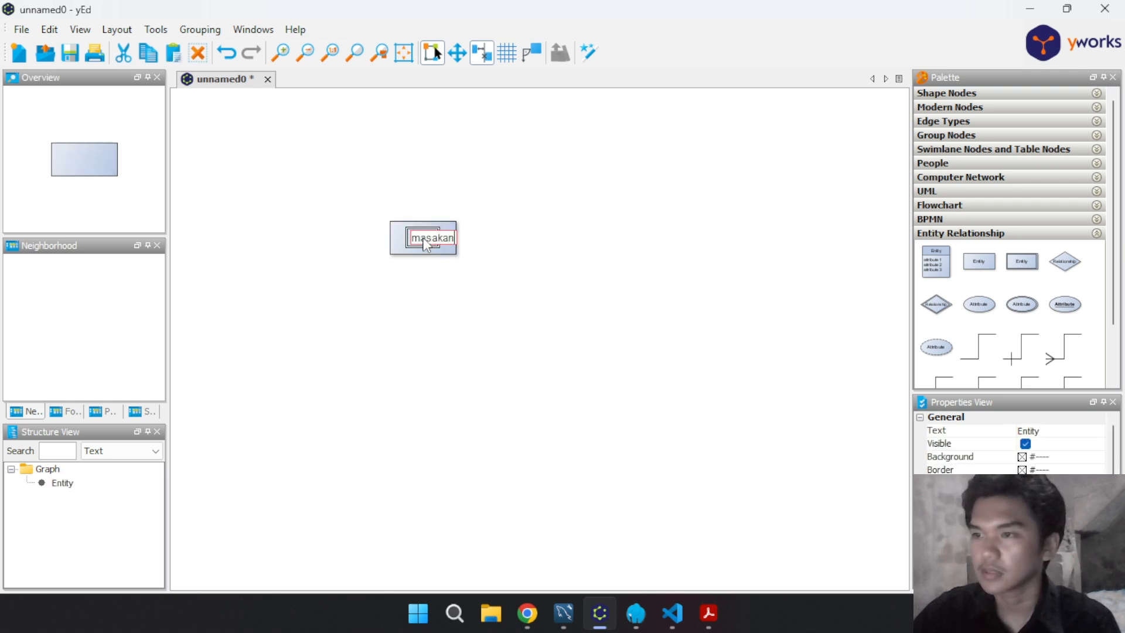
key("Return")
left_click(663, 311)
Add a key attribute above and to the left of the masakan entity and label it id_masakan
left_click_drag(1065, 304, 296, 182)
double_click(296, 181)
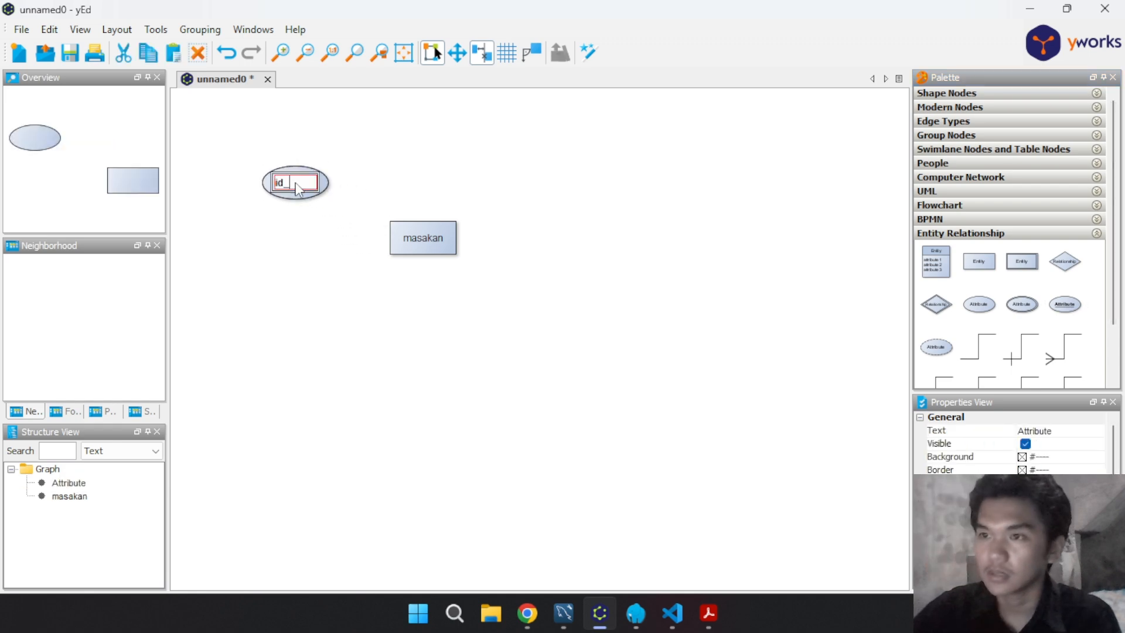
type("id_masakan")
key("Return")
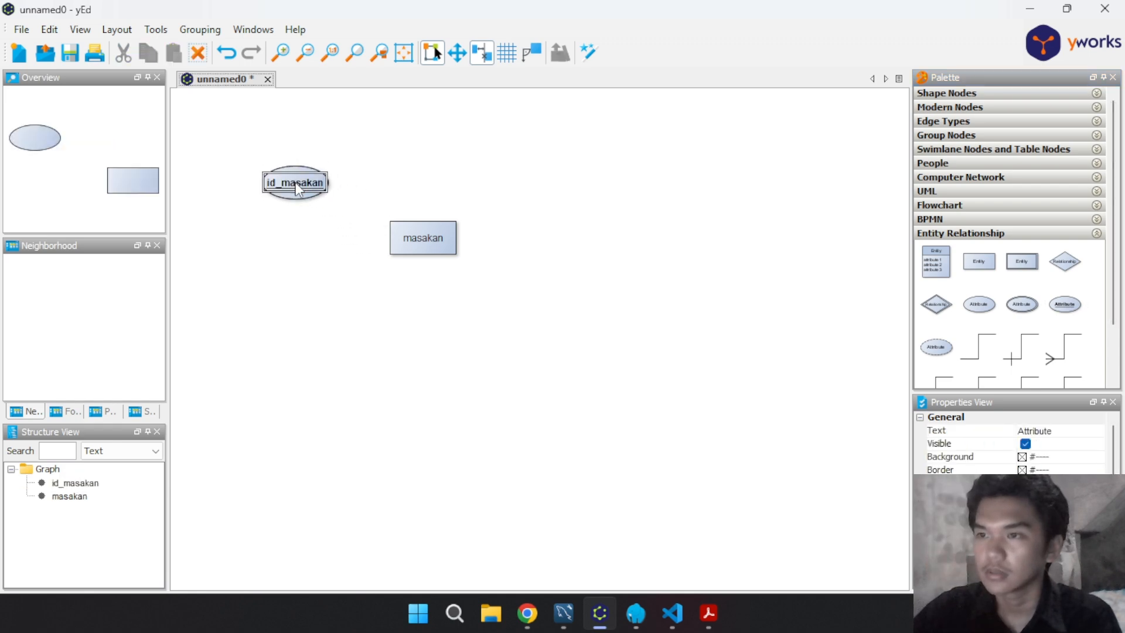
Place a plain attribute just above the masakan entity, and switch to the case study PDF in Adobe Acrobat
left_click_drag(986, 308, 386, 162)
left_click(716, 623)
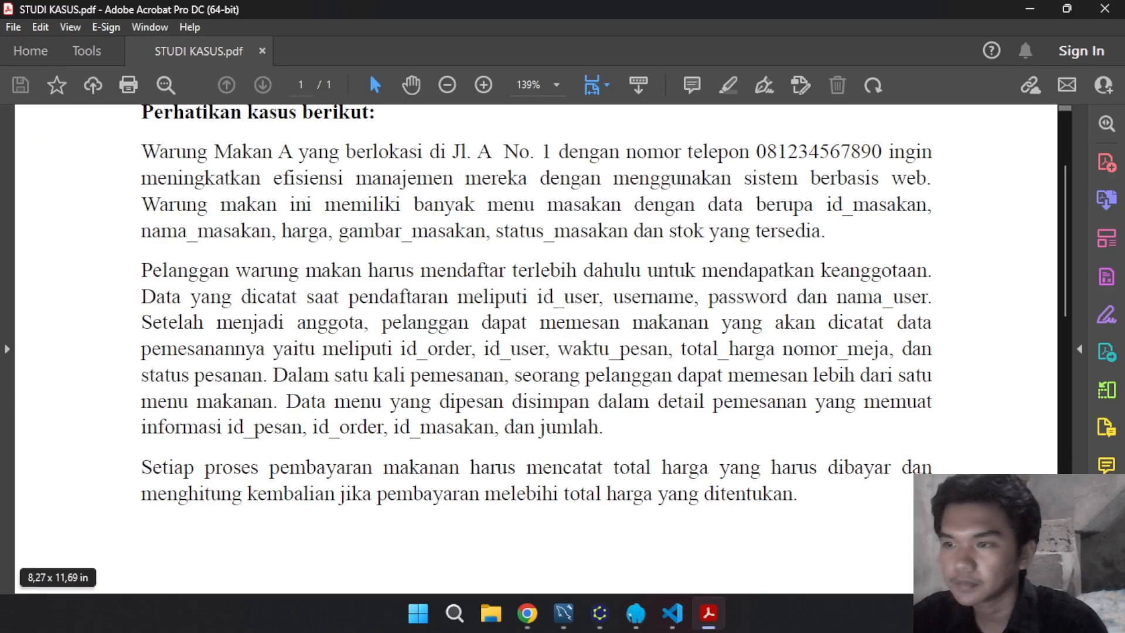
key("alt+Tab")
key("super+d")
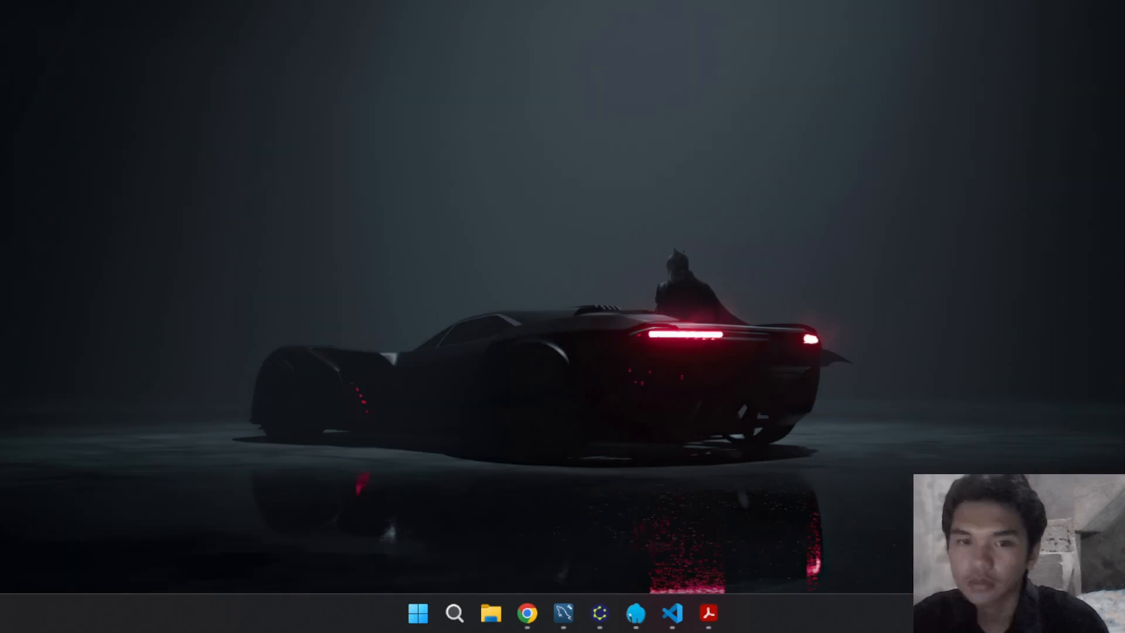
key("super+d")
left_click(712, 410)
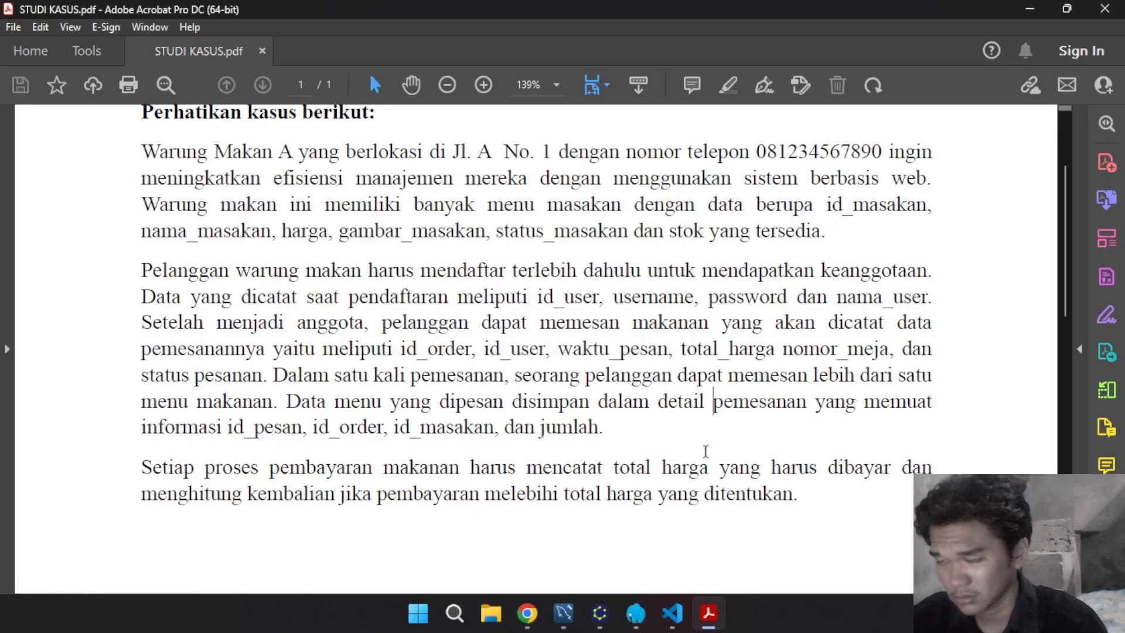
key("alt+Tab")
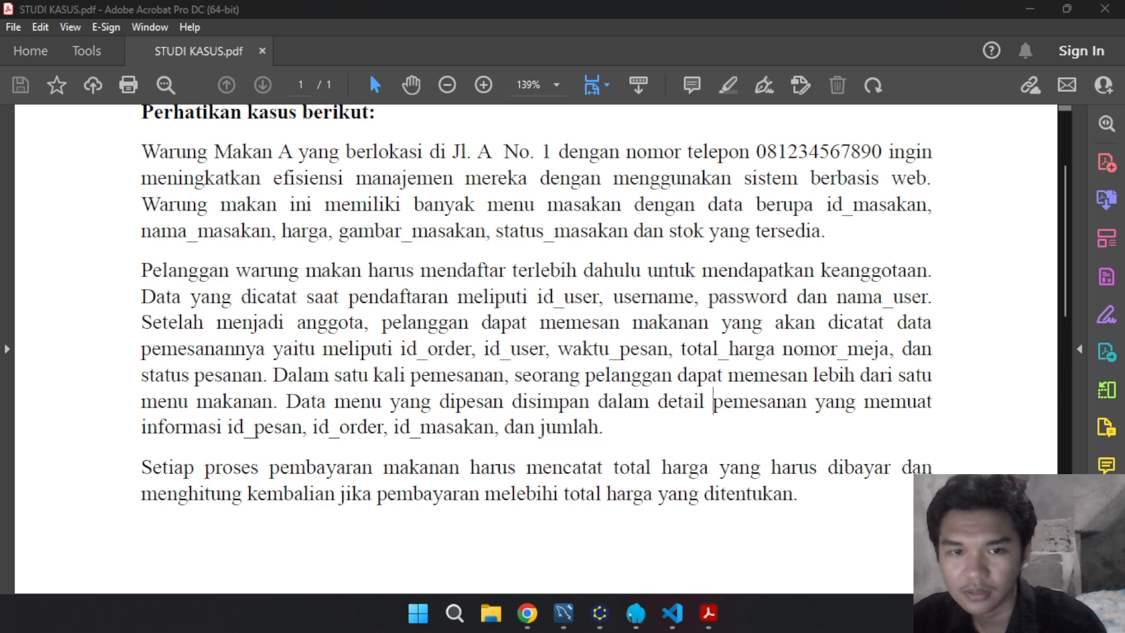
key("super+d")
key("super+d")
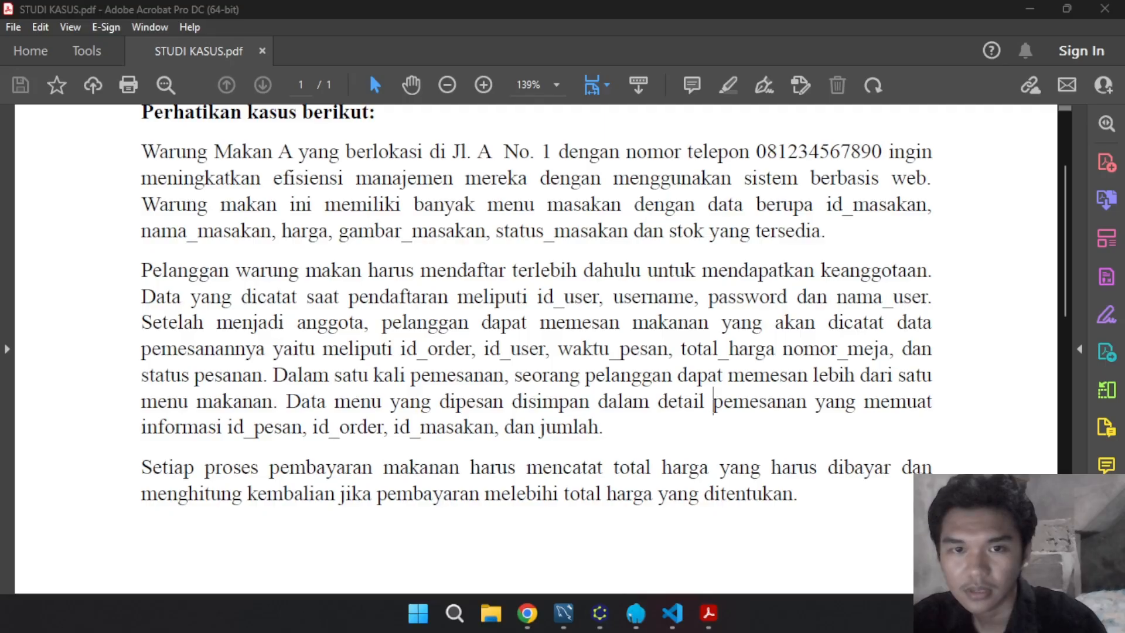
key("alt+Tab")
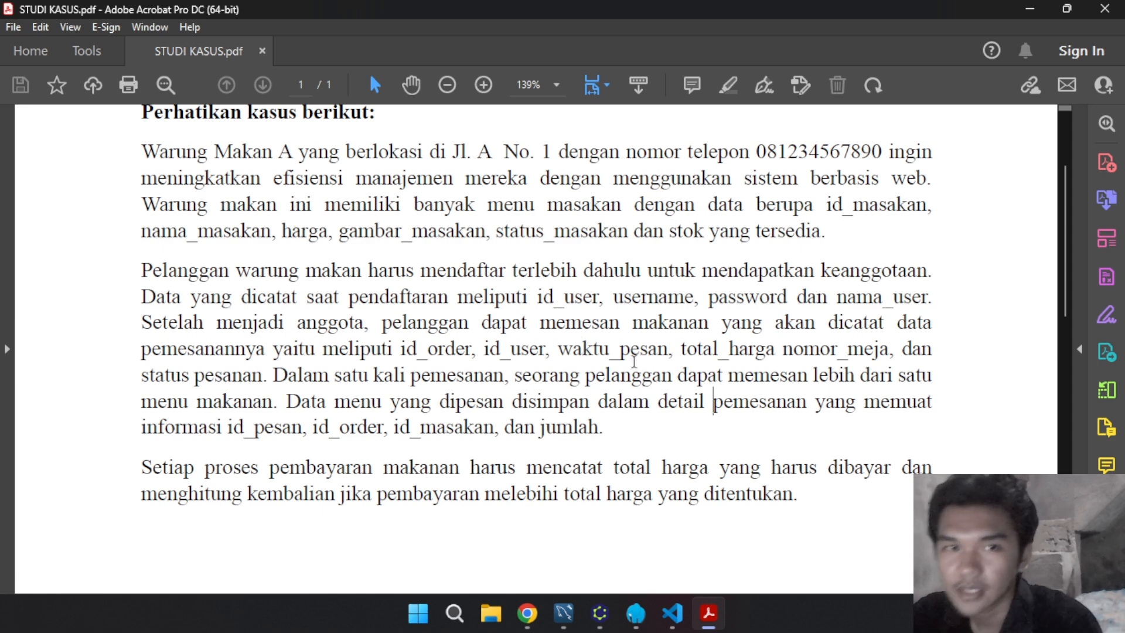
Check the first paragraph of the case study for the data fields of masakan
scroll(551, 255, "up", 2)
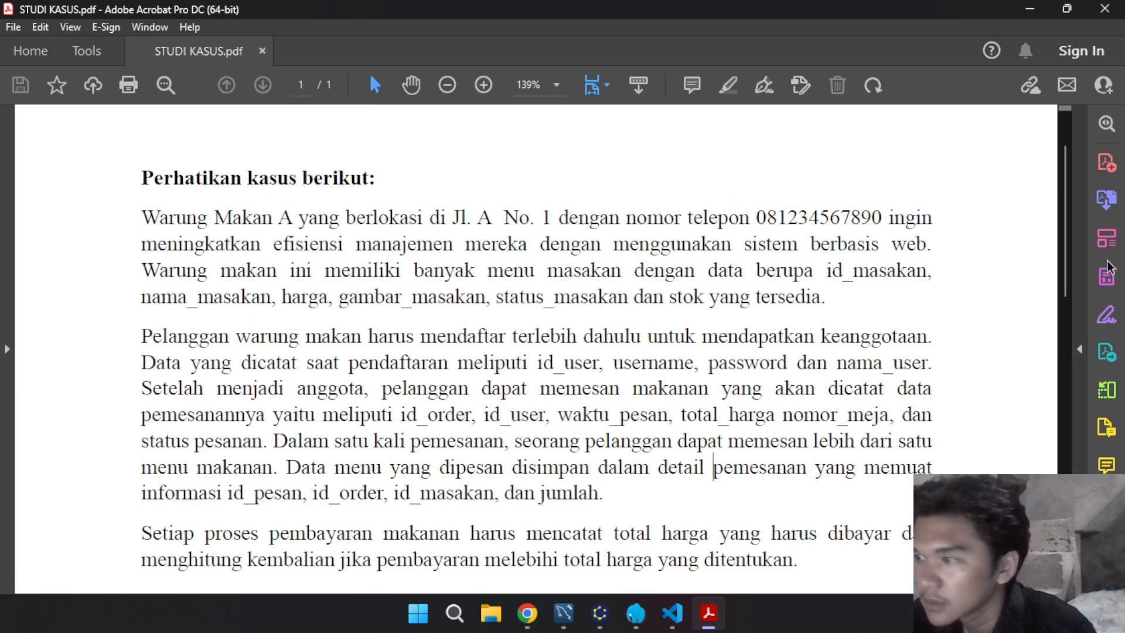
double_click(574, 270)
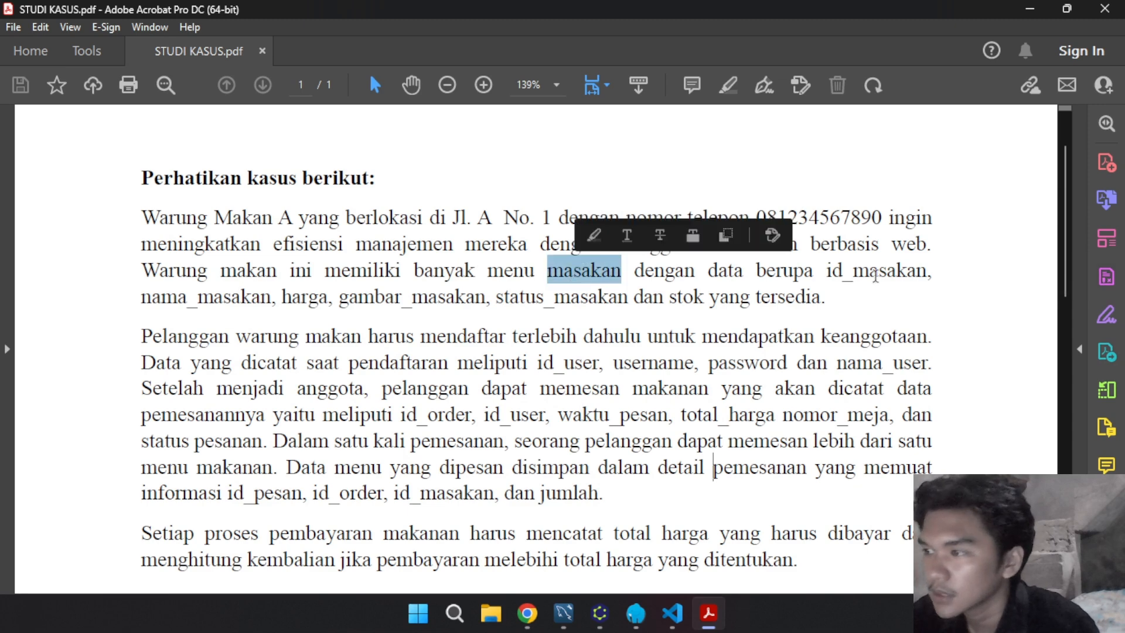
left_click(817, 279)
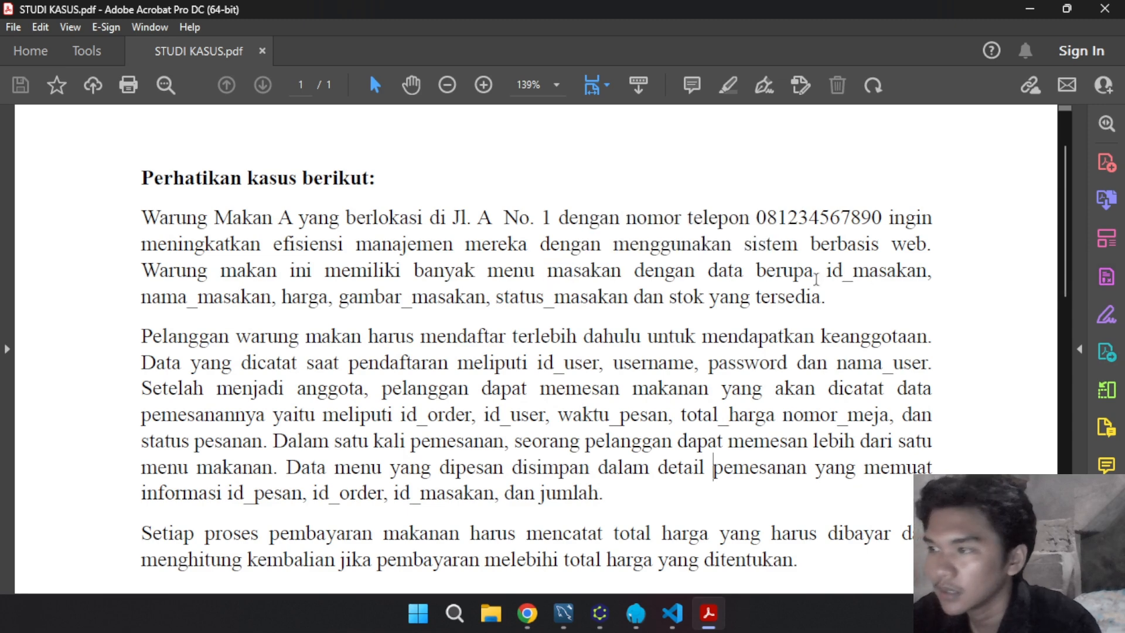
Switch back to yEd, label the blank attribute above masakan nama_masakan and widen its ellipse to fit the text
left_click(599, 614)
double_click(386, 159)
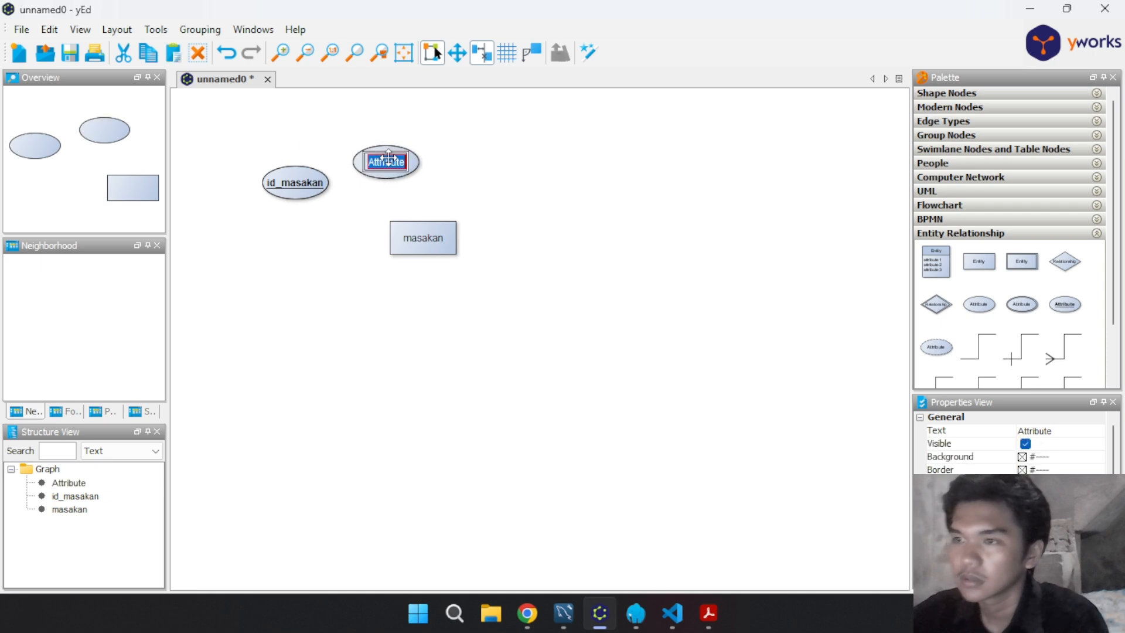
type("nama_masakan")
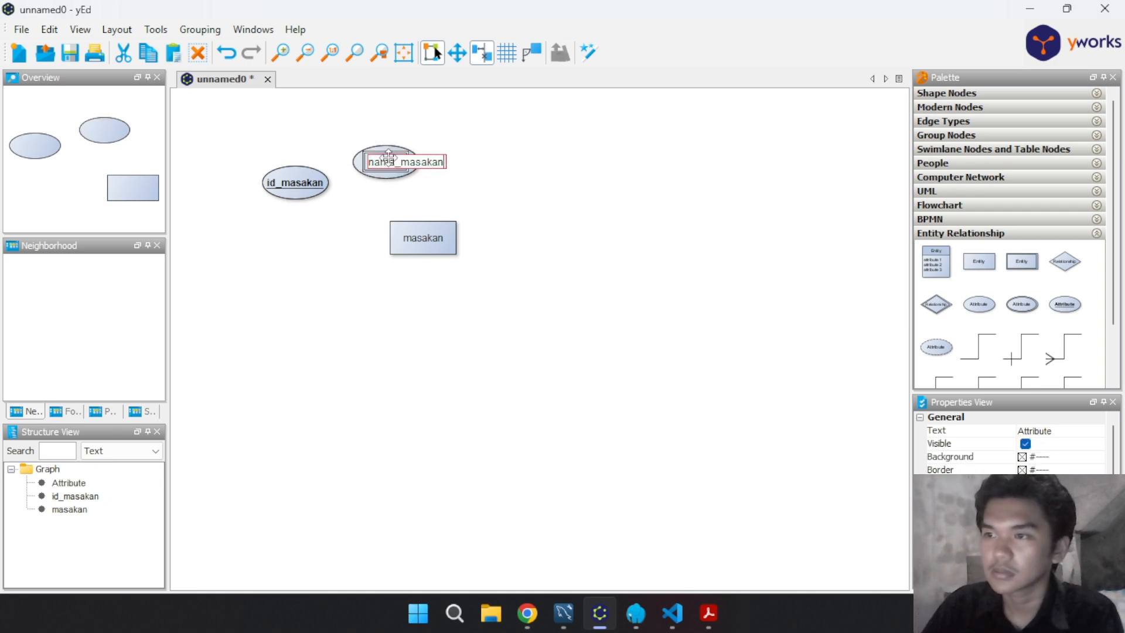
key("Return")
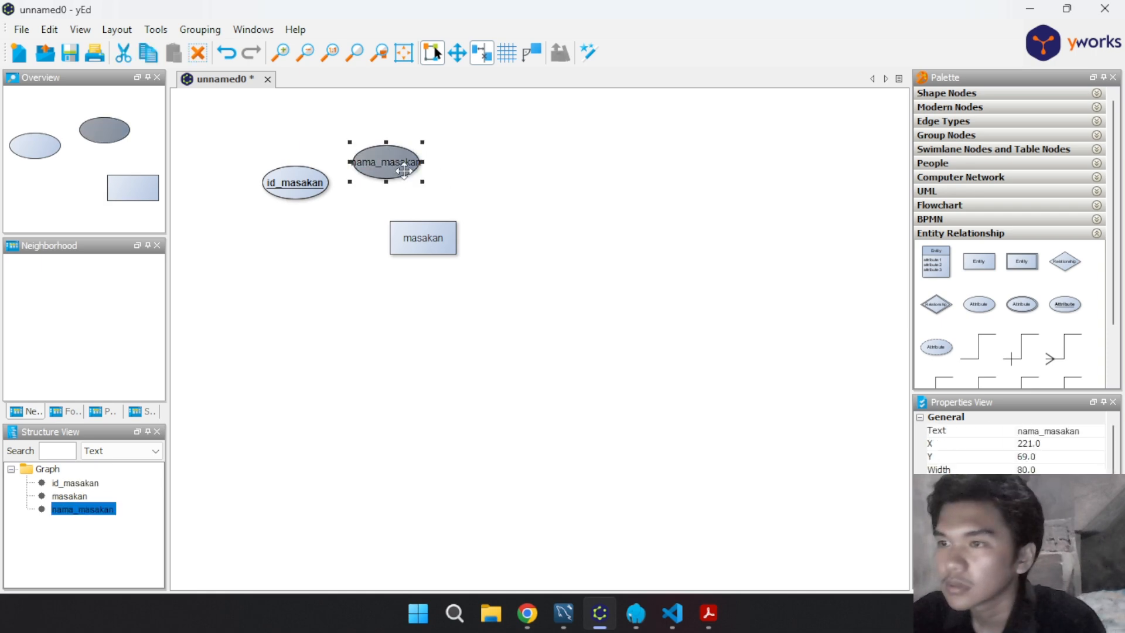
left_click_drag(423, 162, 448, 162)
left_click(466, 185)
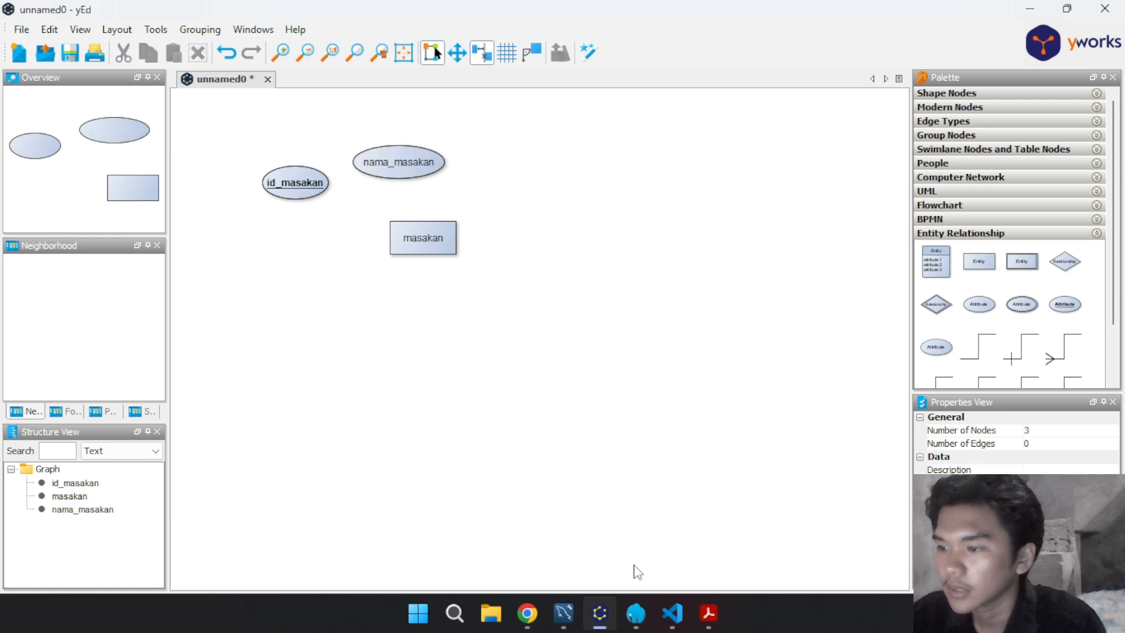
Check the next masakan field in the PDF, return to yEd and add a plain attribute labelled harga to the upper right of masakan
left_click(709, 613)
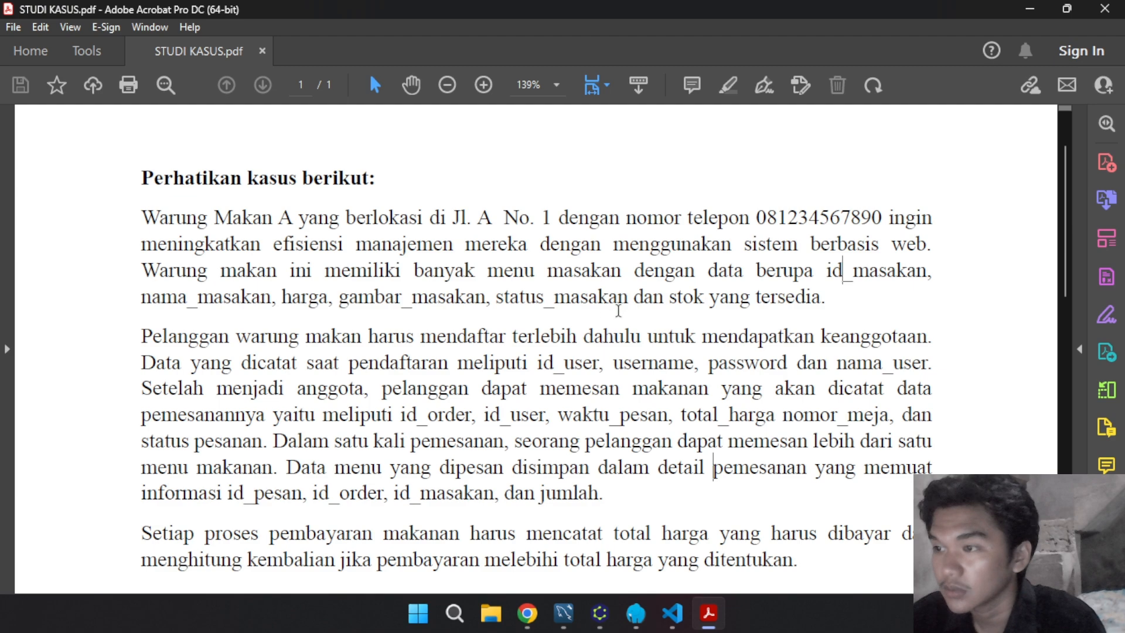
left_click(711, 613)
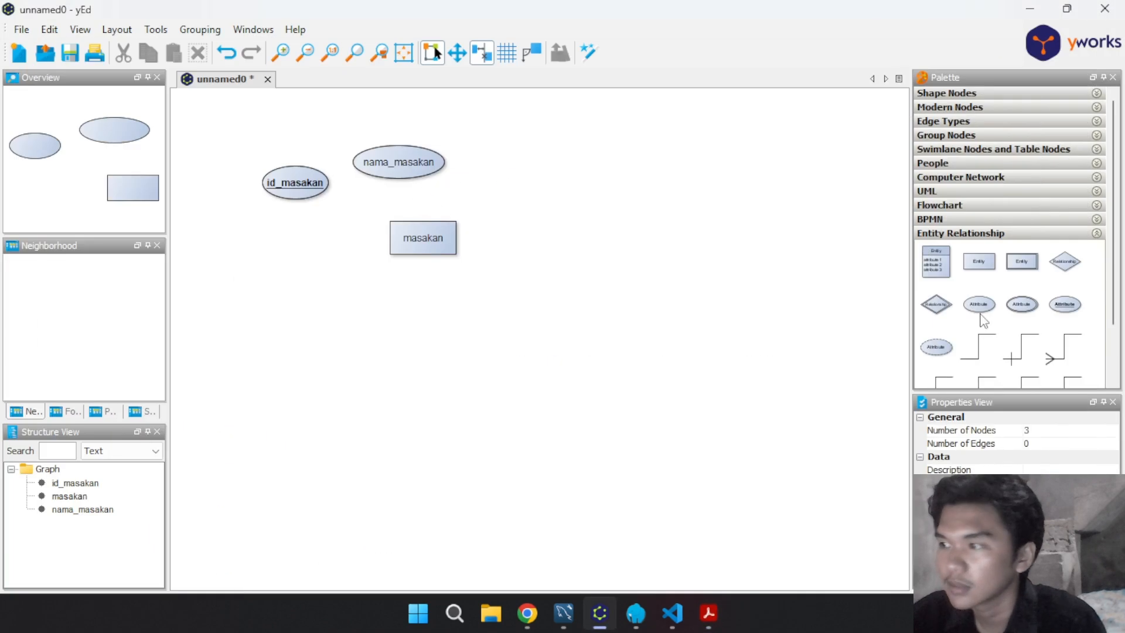
left_click_drag(984, 319, 537, 205)
double_click(535, 198)
type("har")
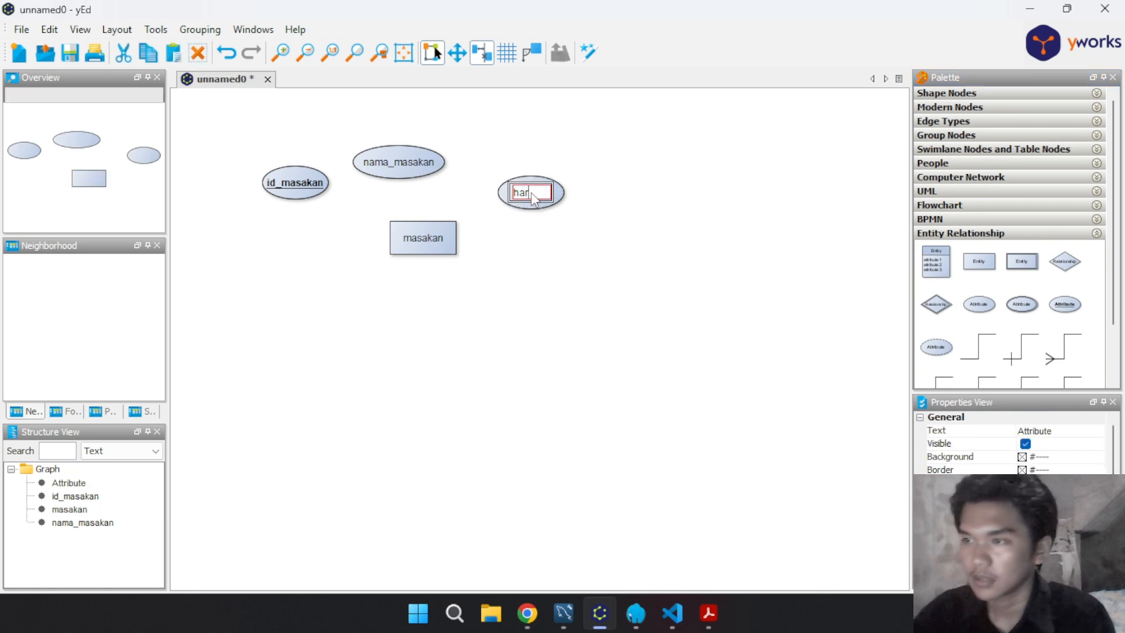
type("ga")
key("Return")
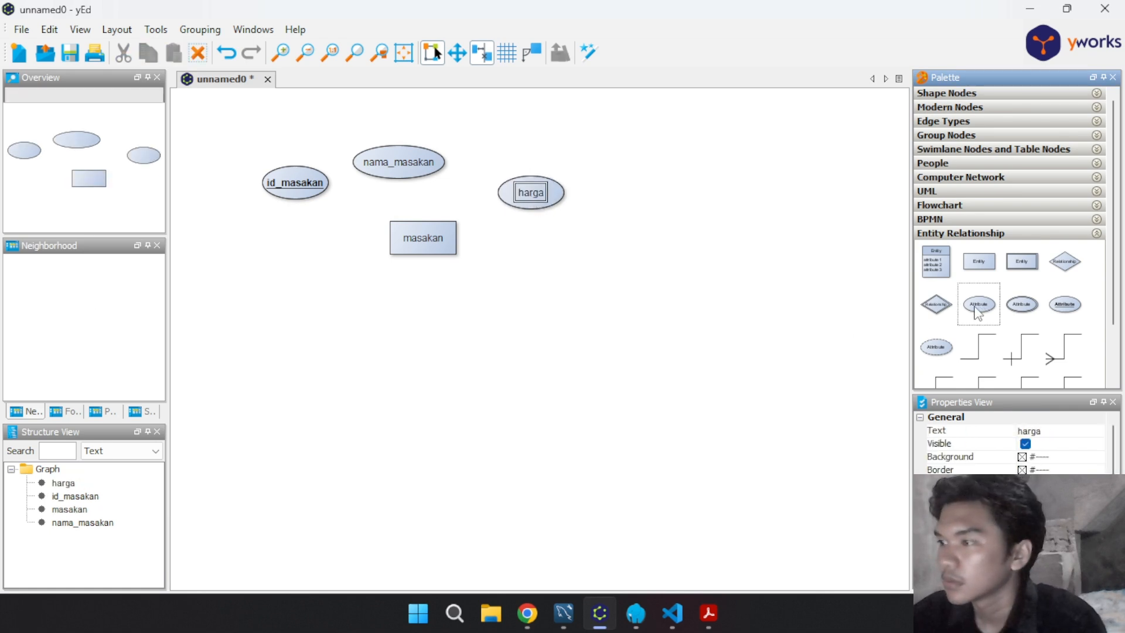
Add a plain attribute below harga, label it gambar_masakan and widen its ellipse to fit the text
left_click_drag(978, 314, 578, 230)
double_click(578, 230)
type("gamb")
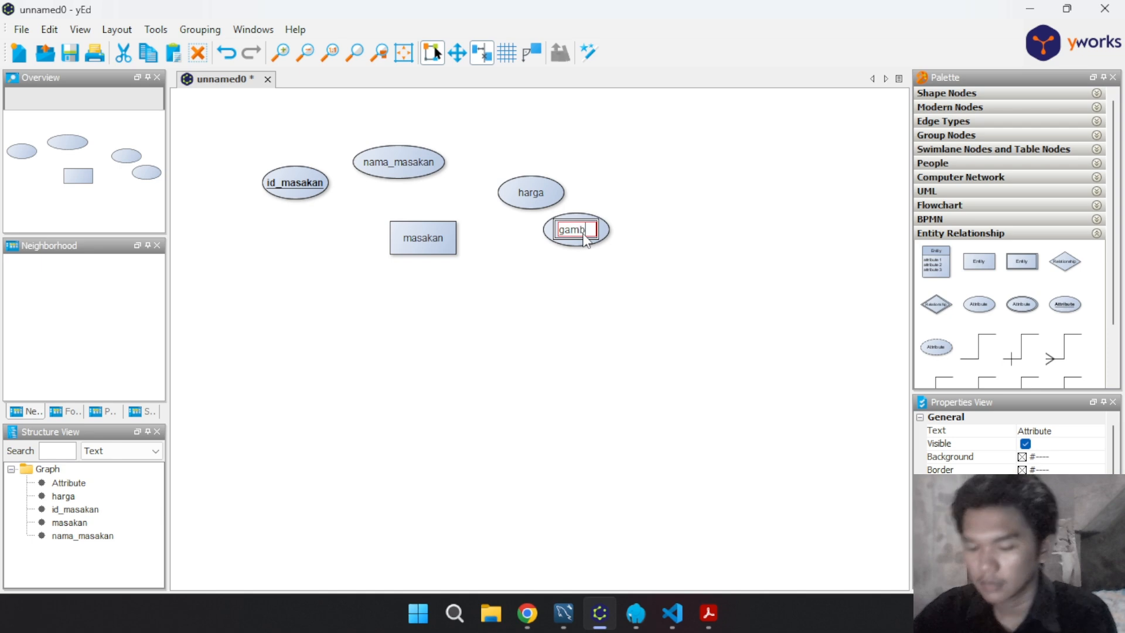
type("ar_masakan")
key("Return")
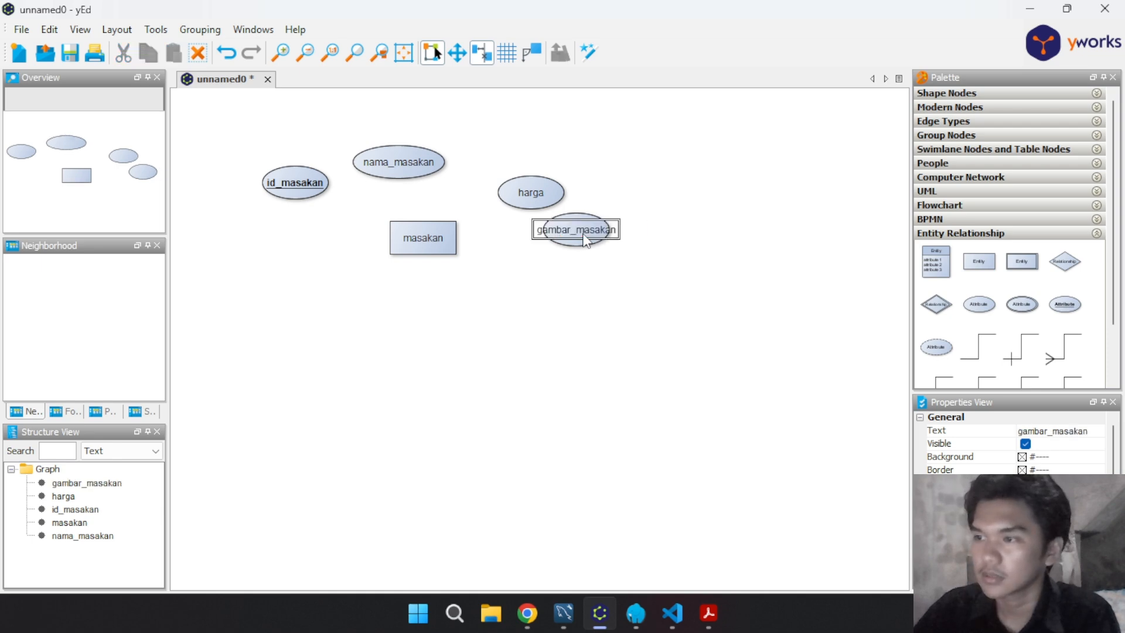
left_click(666, 251)
left_click(576, 238)
left_click_drag(613, 229, 638, 230)
Add a plain attribute below gambar_masakan and label it status_masakan, checking the field name in the case study PDF
left_click_drag(979, 304, 589, 288)
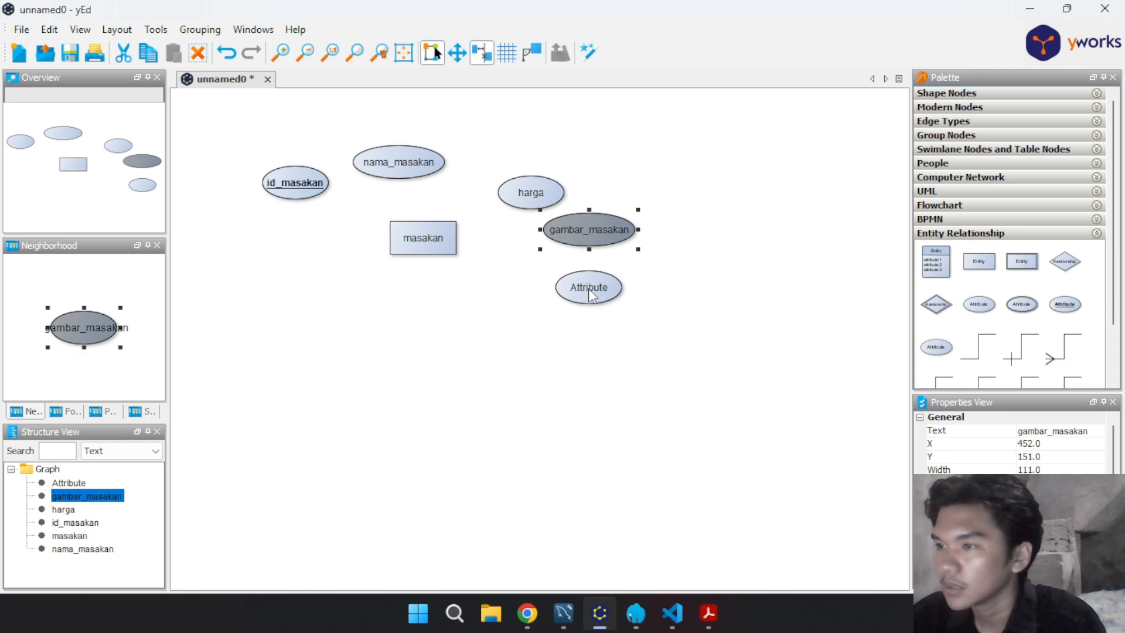
double_click(588, 287)
left_click(700, 615)
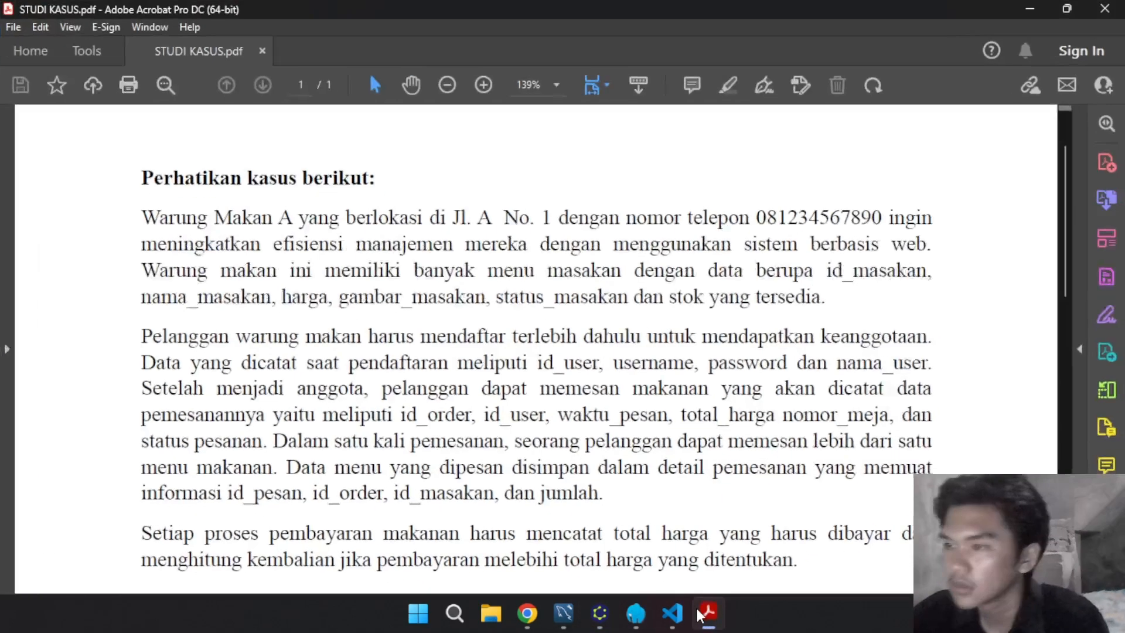
left_click(701, 616)
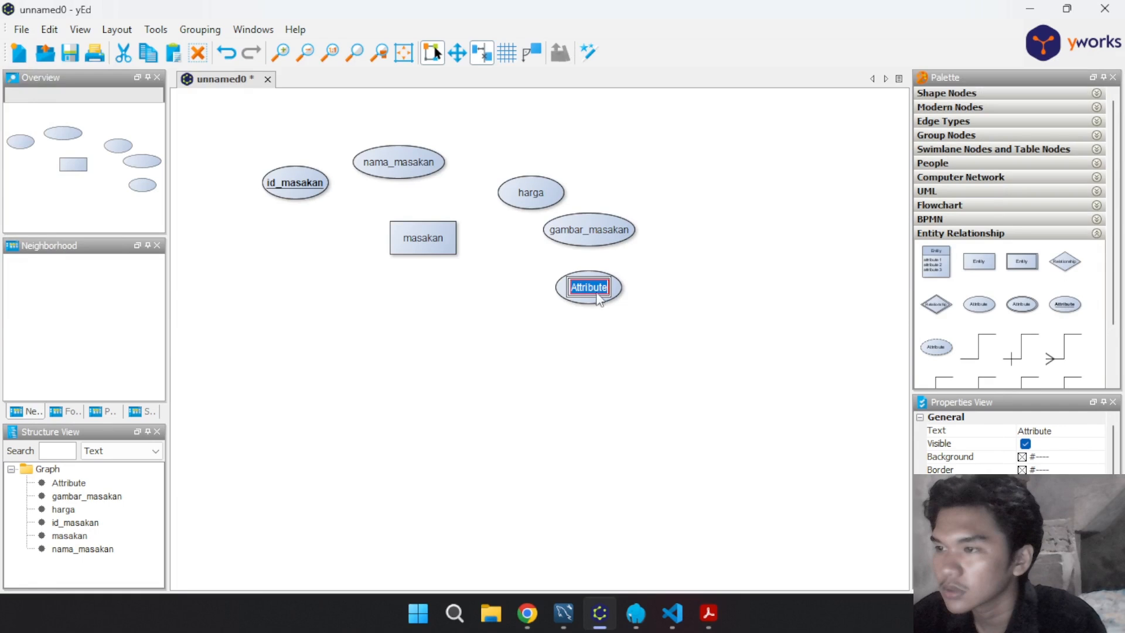
type("status_")
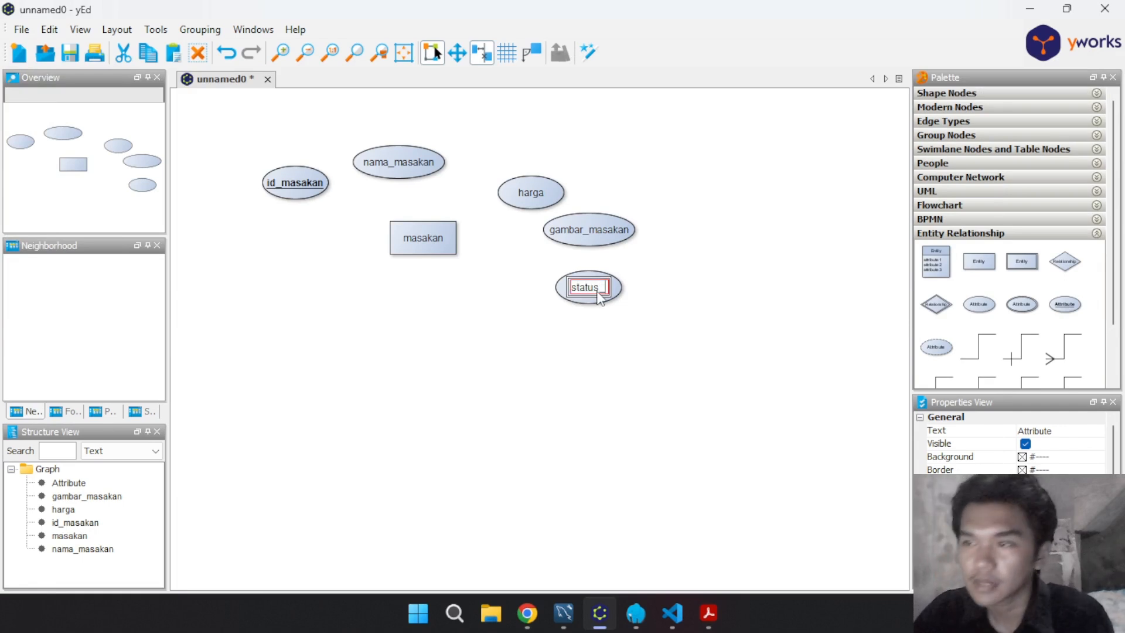
type("masakan")
key("Return")
left_click(626, 297)
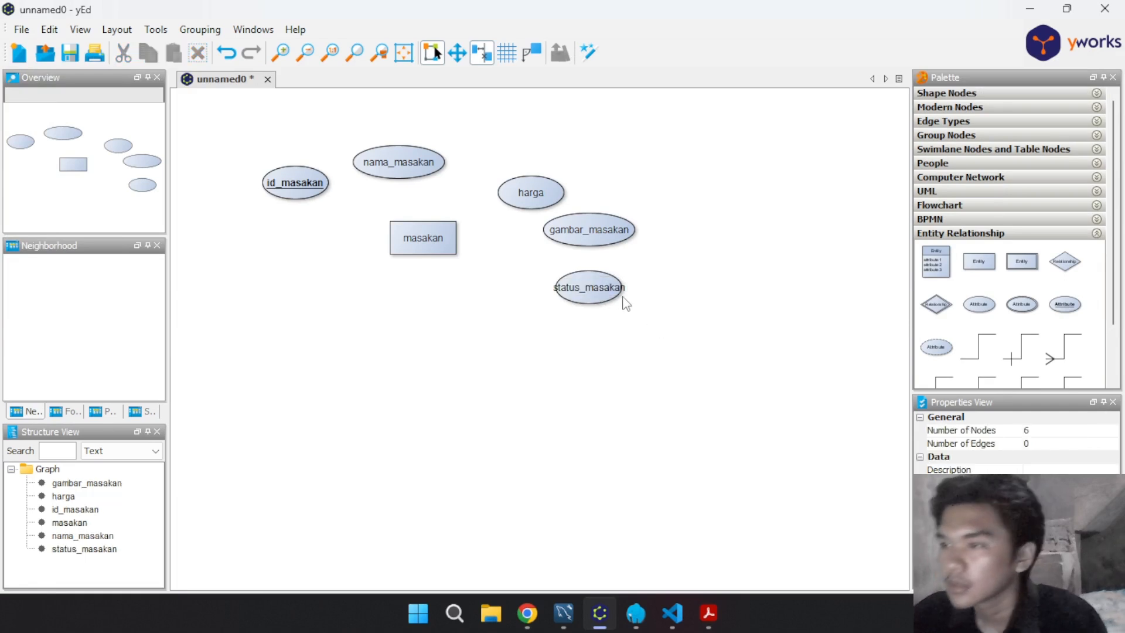
Widen the status_masakan ellipse to fit its text
left_click(614, 291)
left_click_drag(627, 288, 657, 288)
left_click(721, 328)
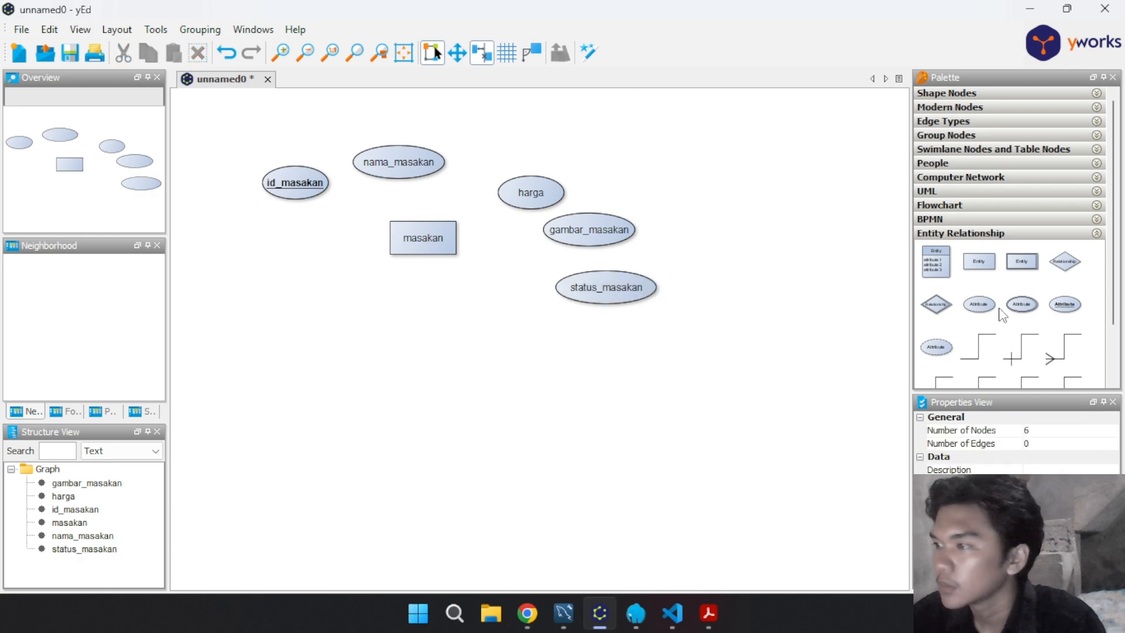
Add a plain attribute below status_masakan, label it stok and check the masakan fields in the case study PDF
left_click_drag(978, 304, 571, 355)
double_click(570, 351)
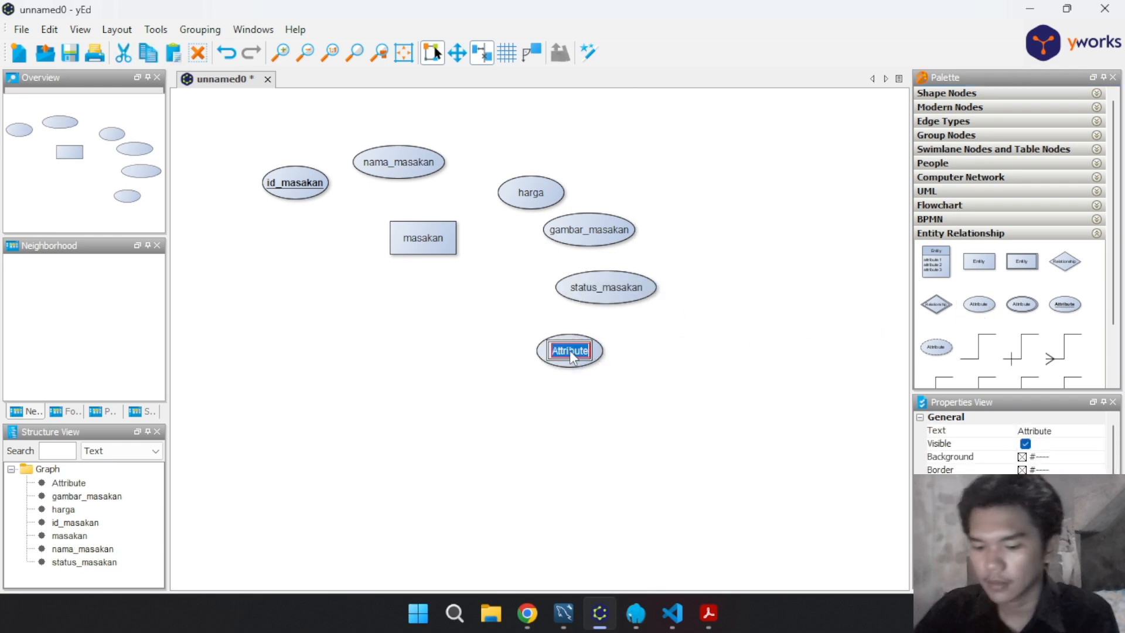
type("stok")
key("Return")
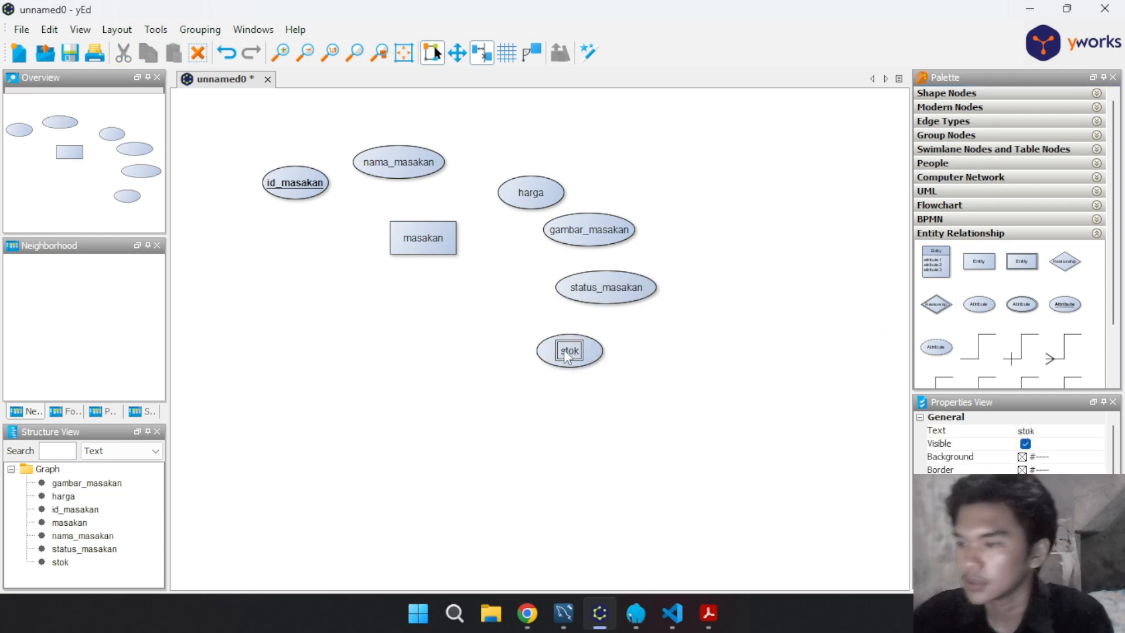
left_click(710, 613)
left_click(710, 614)
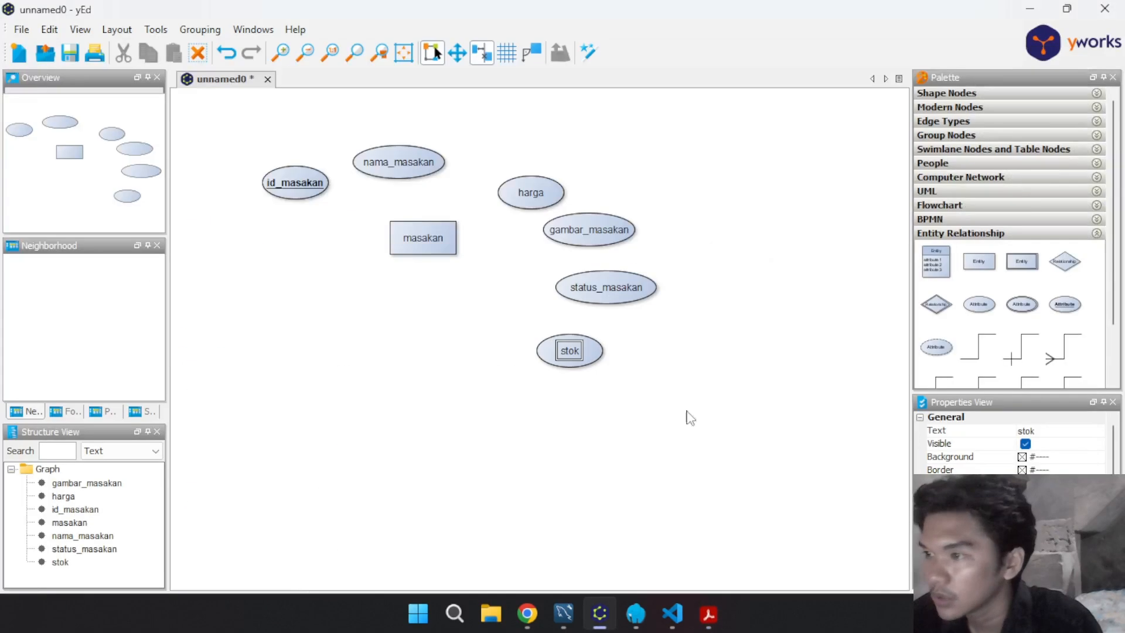
Arrange id_masakan, nama_masakan, harga and gambar_masakan in an arc around the upper side of the masakan entity
left_click_drag(322, 189, 291, 221)
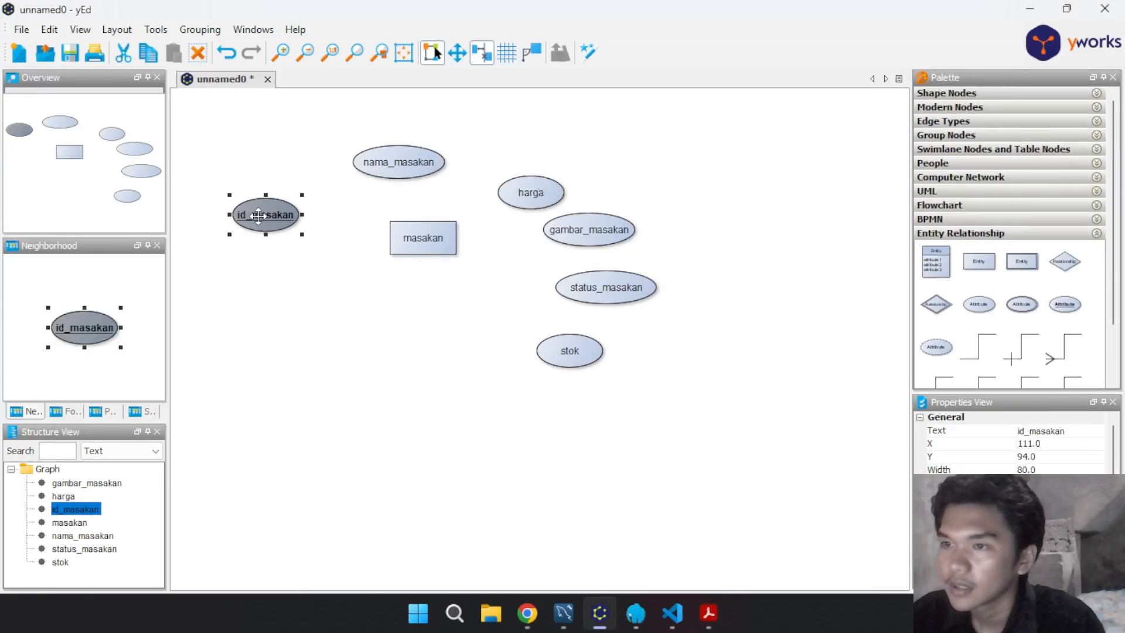
left_click_drag(399, 163, 312, 163)
left_click_drag(531, 193, 409, 143)
left_click(626, 229)
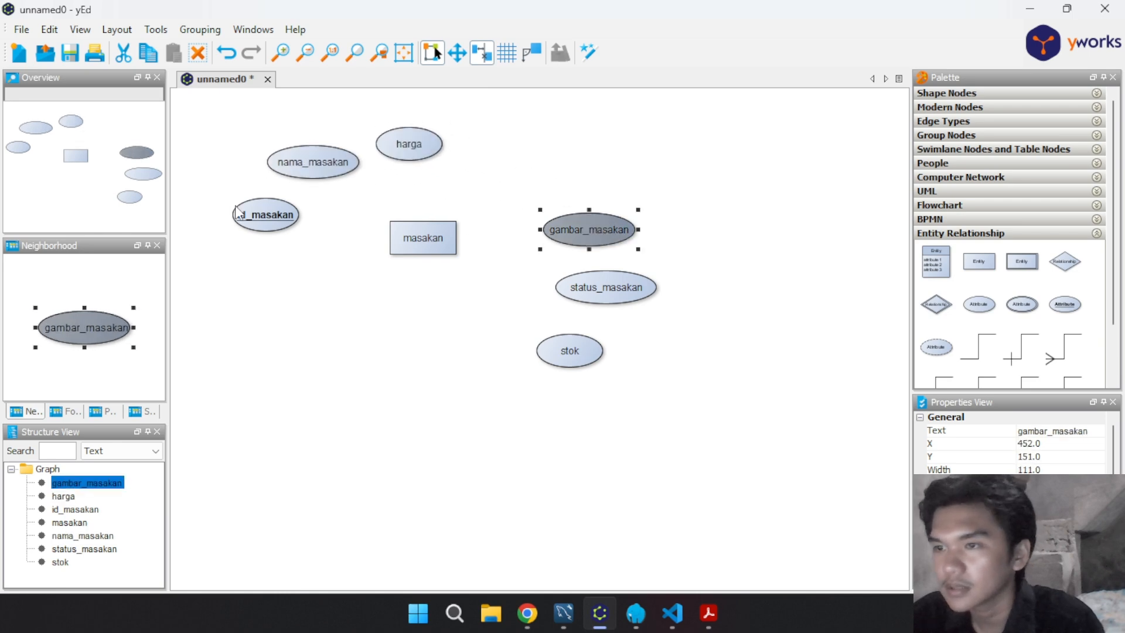
left_click_drag(577, 237, 493, 179)
Continue the arc by placing status_masakan and stok one below the other to the right of masakan
left_click(606, 283)
left_click_drag(605, 284, 551, 225)
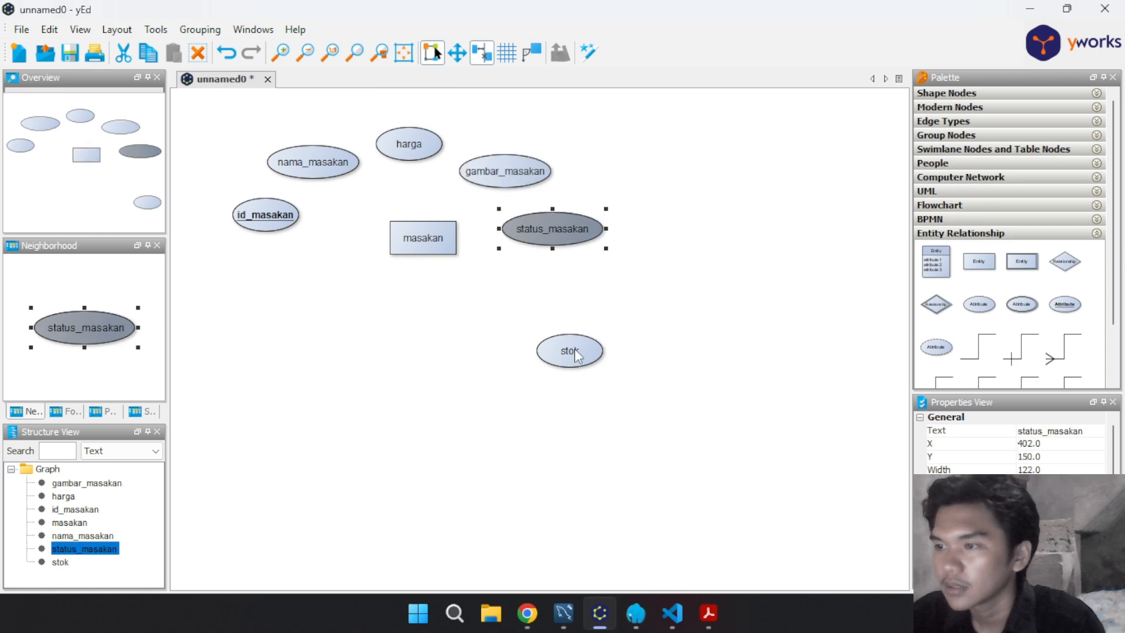
left_click_drag(564, 351, 554, 273)
left_click(269, 242)
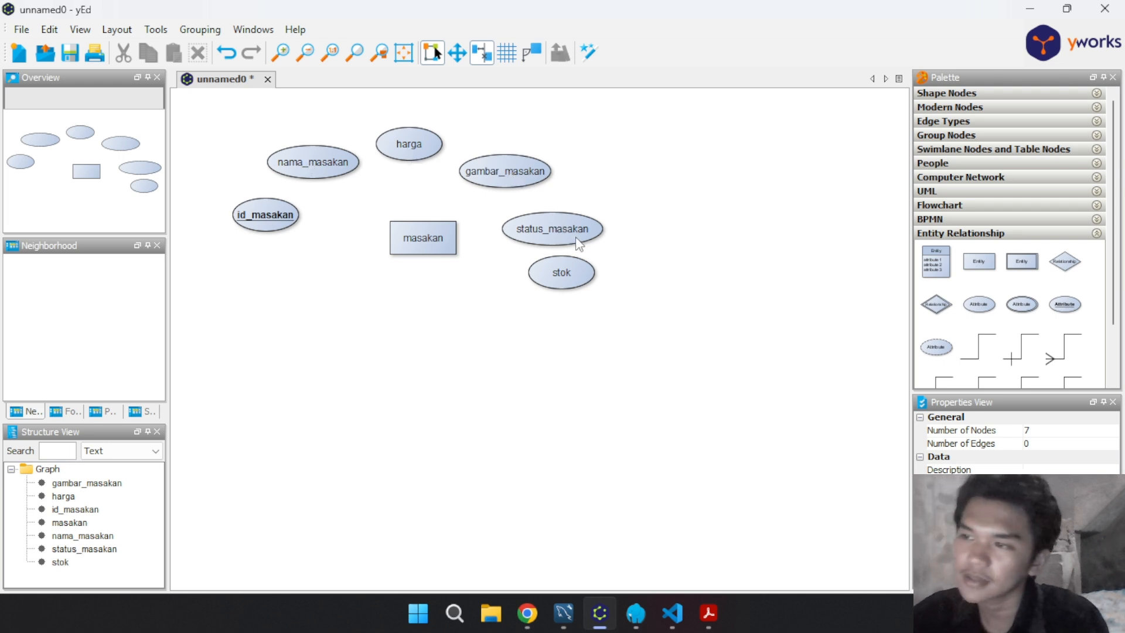
left_click_drag(563, 237, 564, 223)
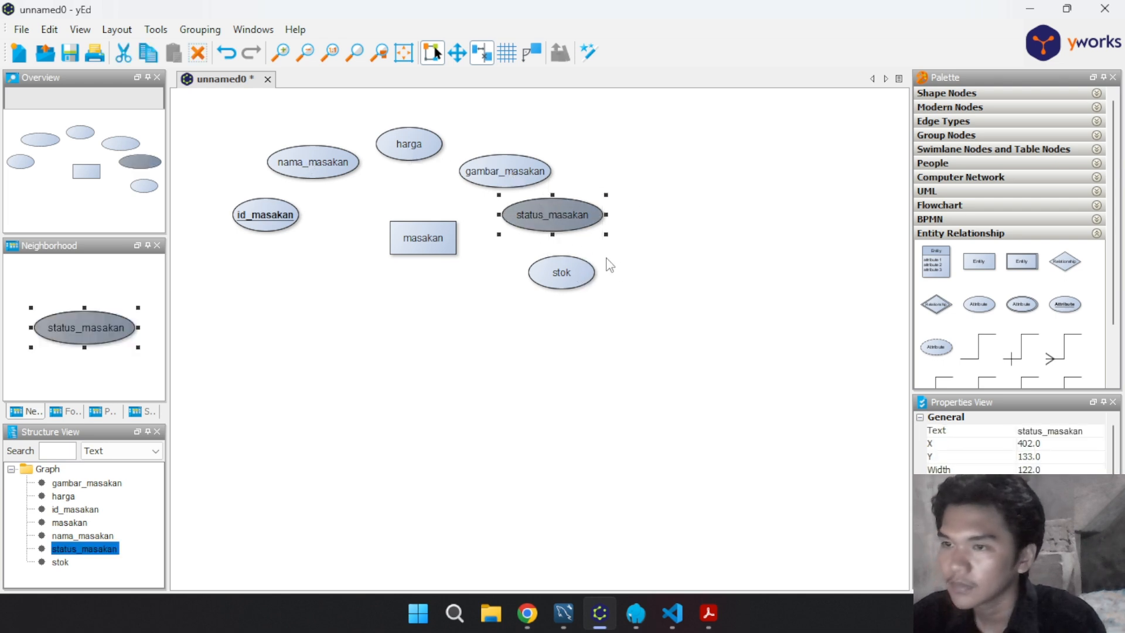
left_click(610, 265)
left_click_drag(562, 274, 566, 262)
left_click(623, 394)
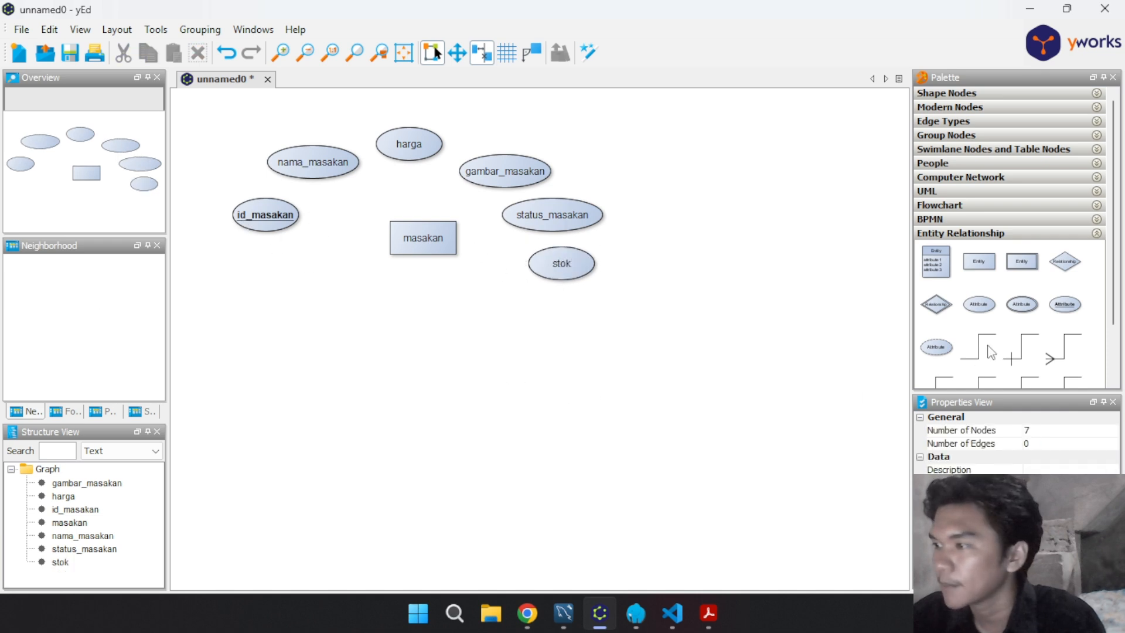
Connect the masakan entity to the id_masakan, nama_masakan and harga attributes with plain lines
mouse_move(423, 243)
left_mouse_down()
mouse_move(424, 276)
mouse_move(293, 220)
left_mouse_up()
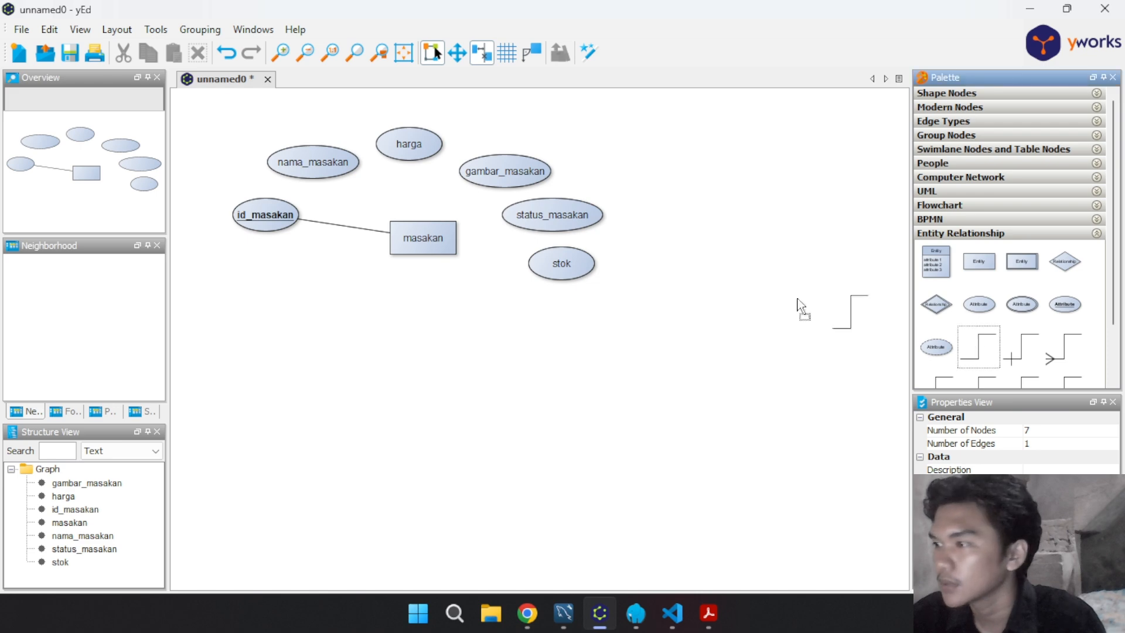
left_click_drag(406, 240, 337, 176)
left_click_drag(409, 148, 428, 234)
Connect the gambar_masakan, status_masakan and stok attributes to the masakan entity with plain lines
left_click(990, 347)
left_click_drag(496, 179, 432, 249)
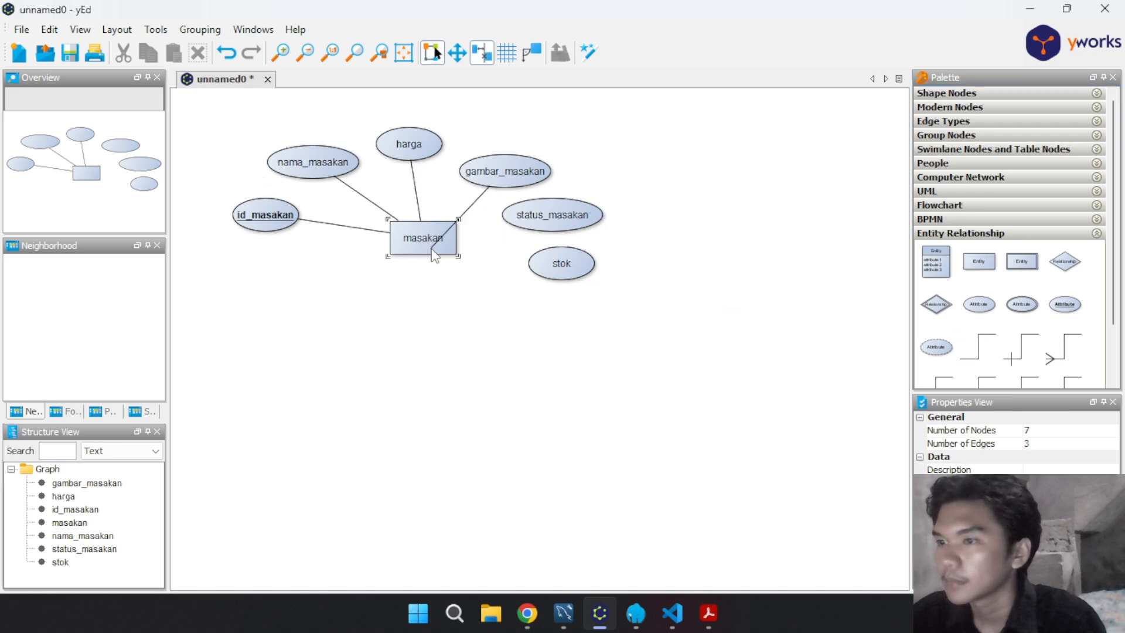
left_click(545, 229)
left_click_drag(544, 225, 542, 225)
left_click(429, 239)
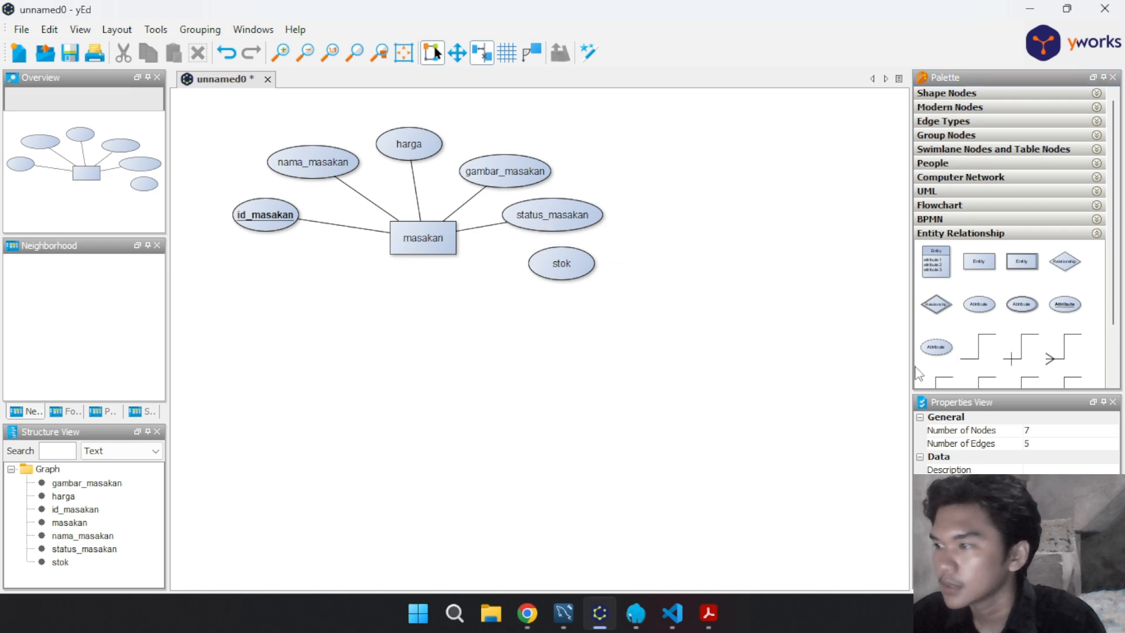
left_click_drag(994, 355, 566, 262)
left_click(430, 241)
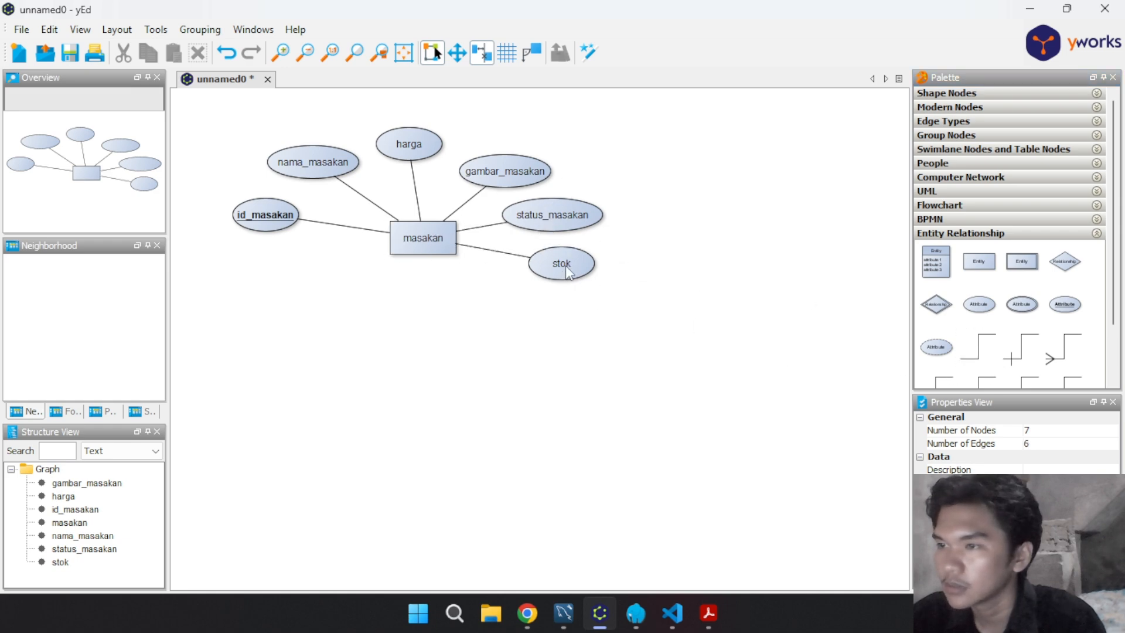
left_click(565, 266)
Move the masakan entity with all its attributes to the far right side of the canvas
left_click(663, 336)
left_click_drag(701, 402, 252, 139)
left_click_drag(424, 237, 776, 248)
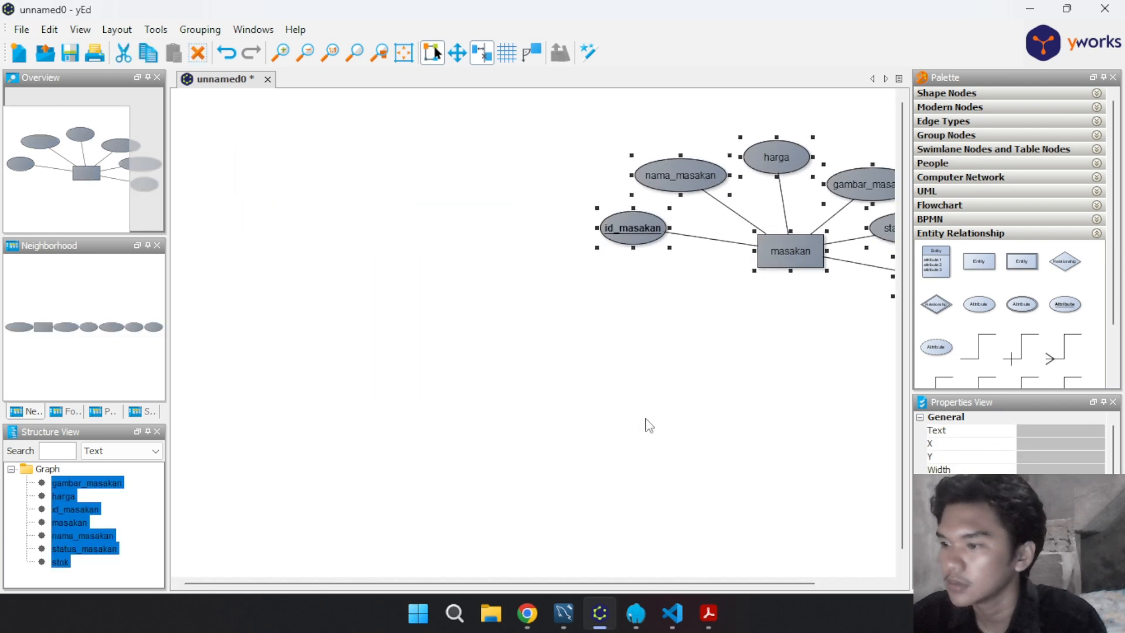
scroll(641, 422, "down", 3)
left_click(589, 414)
left_click_drag(568, 215, 854, 362)
left_click_drag(748, 311, 793, 304)
left_click(785, 384)
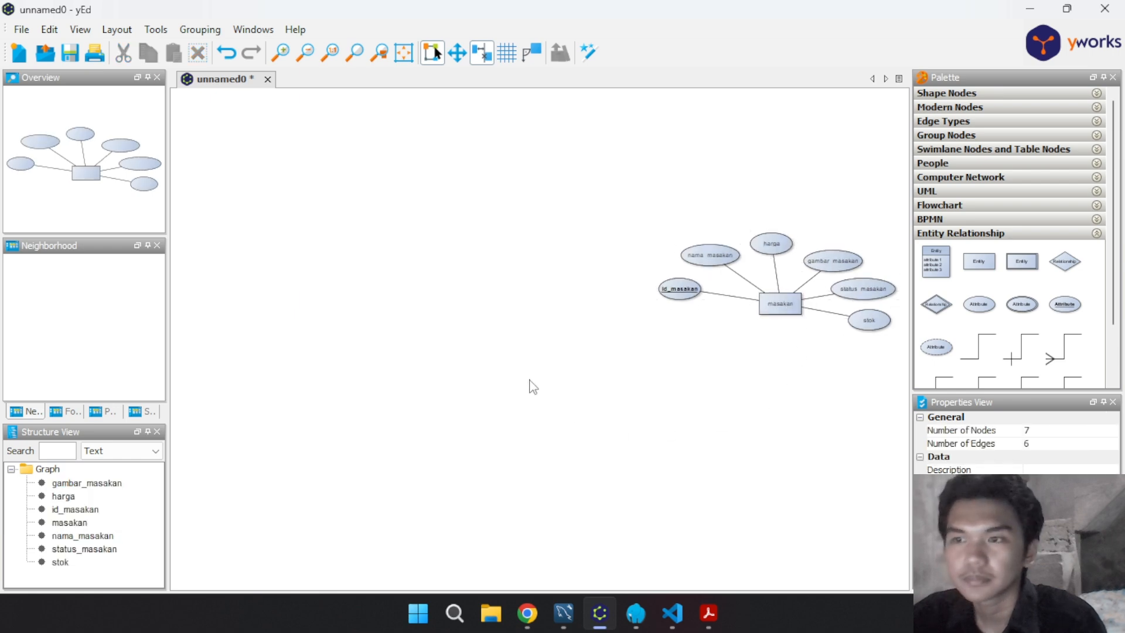
Check the next entity in the case study PDF, return to yEd and add an entity labelled user below masakan
left_click(708, 613)
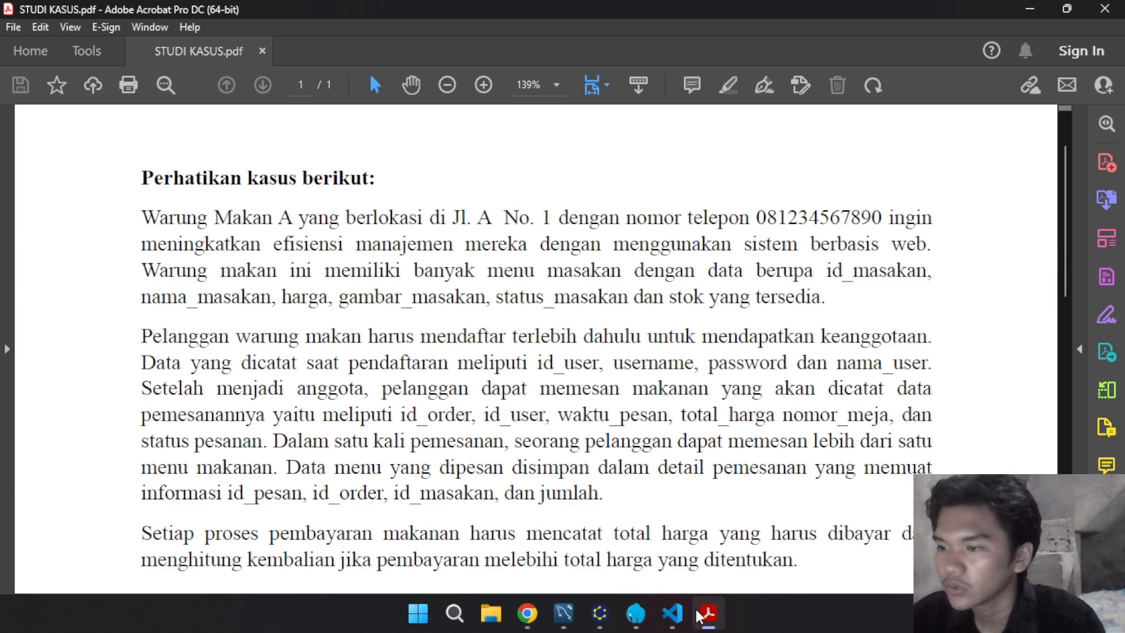
key("alt+Tab")
left_click_drag(1020, 263, 704, 440)
left_click(703, 438)
type("user")
key("Return")
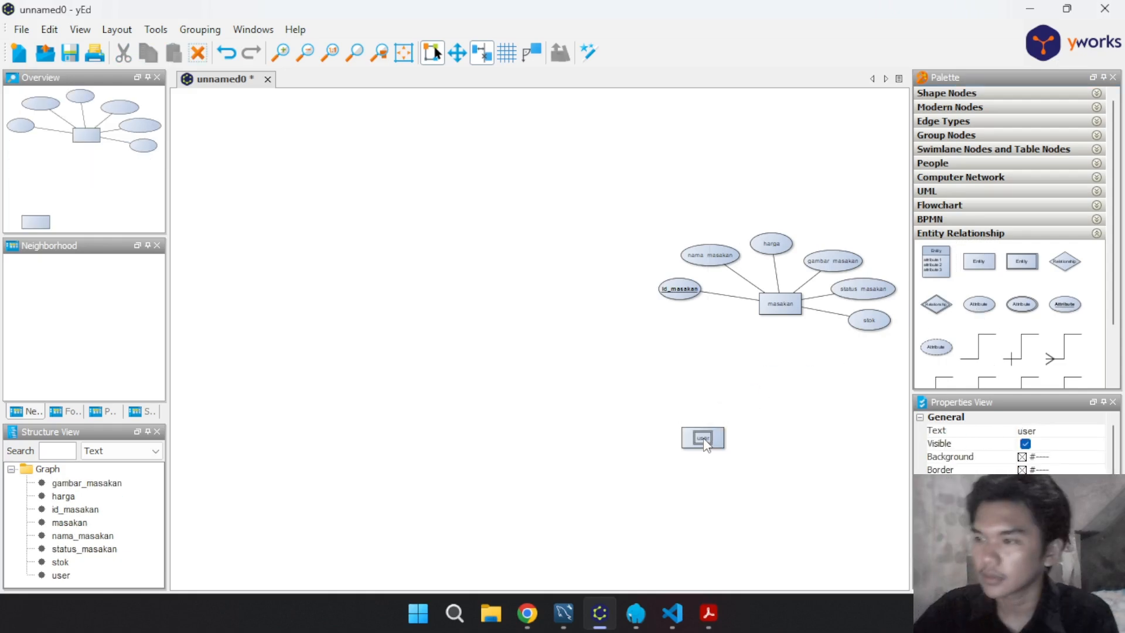
Check the user fields in the PDF, return to yEd and add a key attribute labelled id_user to the upper left of user
key("super+Up")
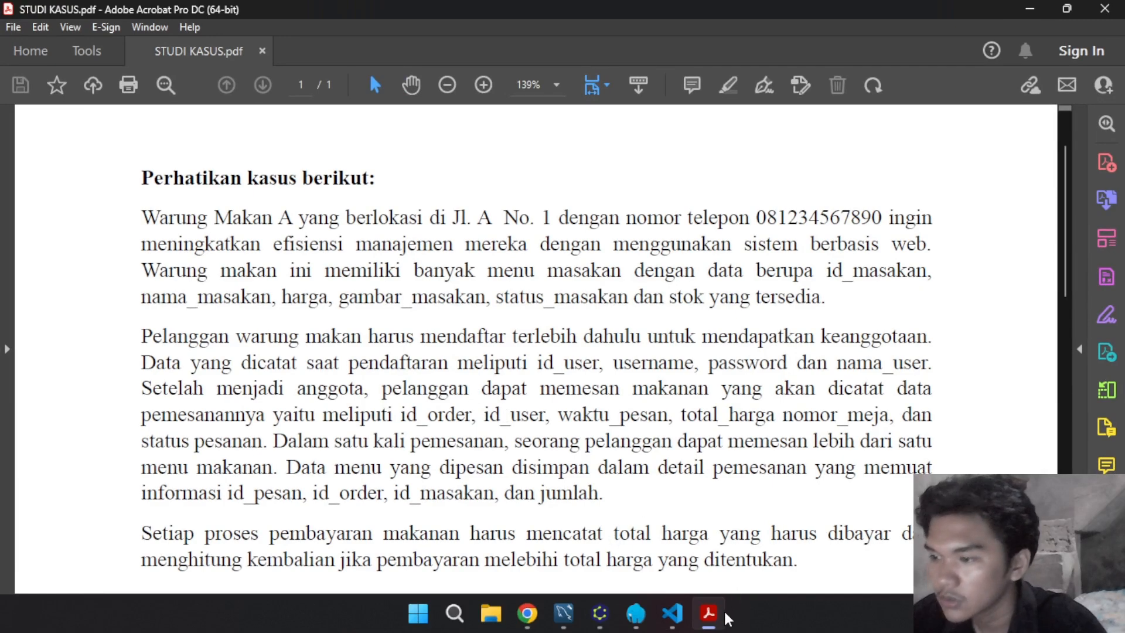
left_click(712, 622)
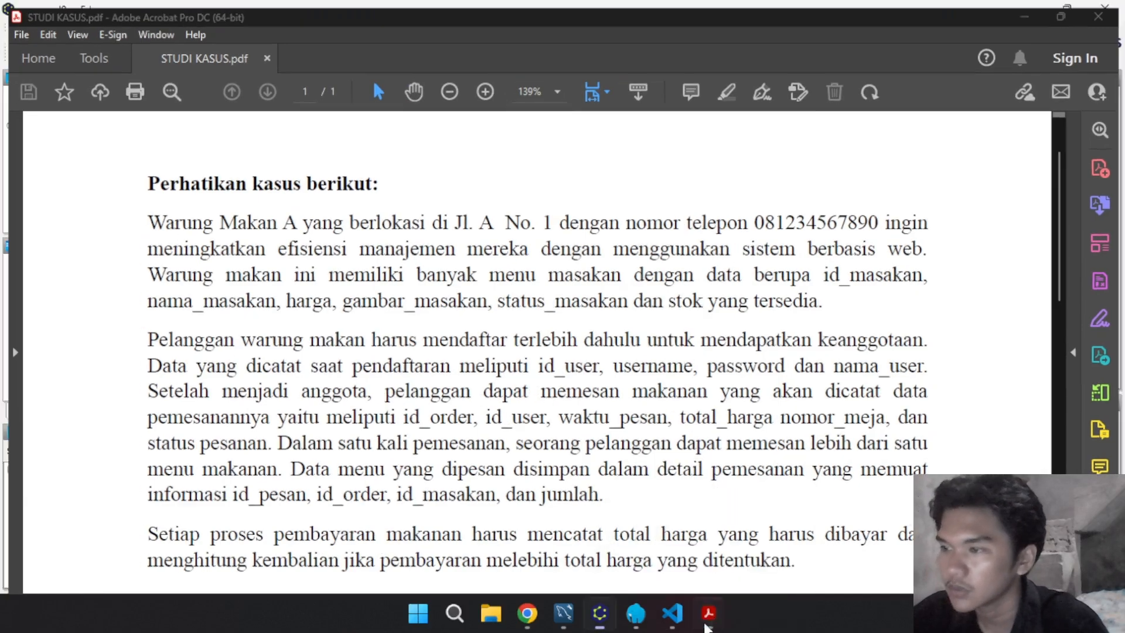
left_click_drag(1065, 307, 606, 409)
double_click(604, 403)
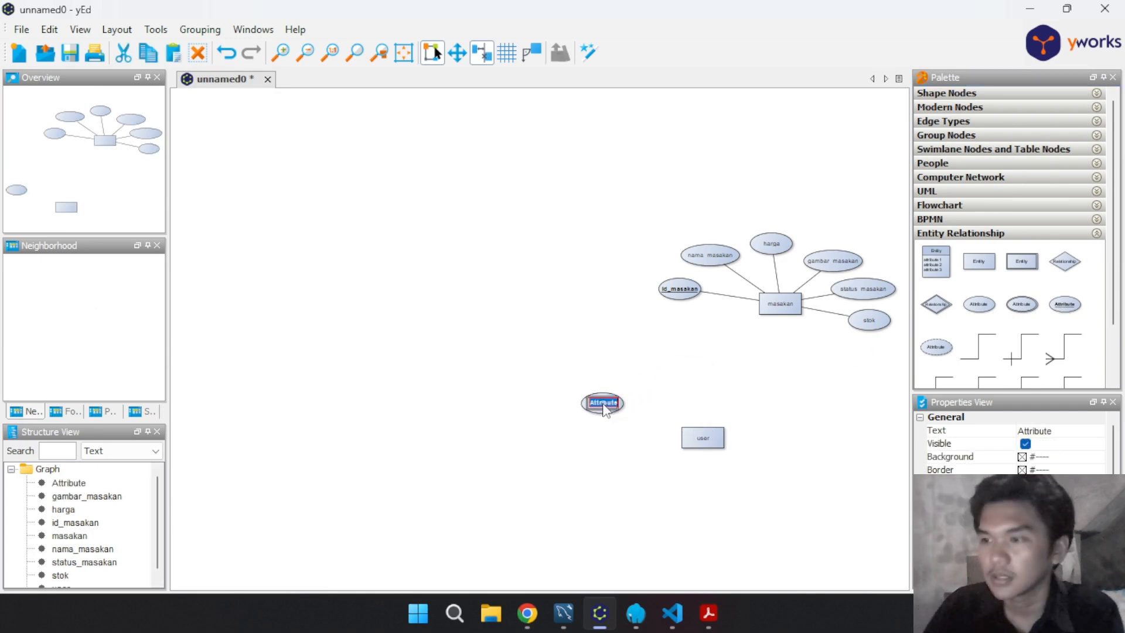
type("id_user")
key("Return")
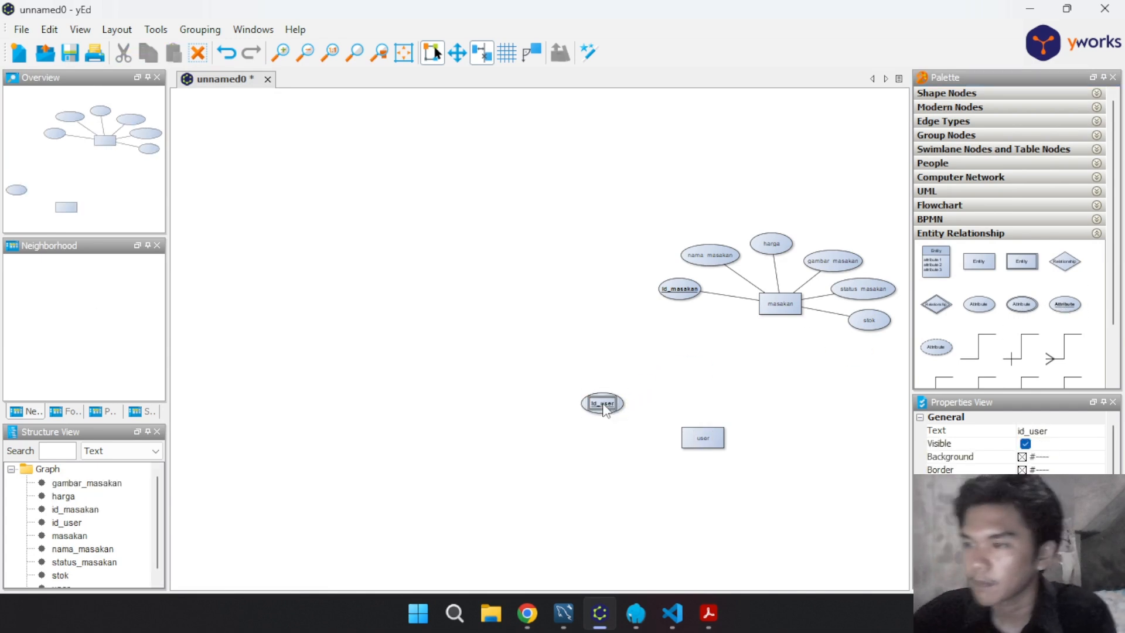
Add a plain attribute above the user entity and label it username
scroll(656, 405, "up", 3)
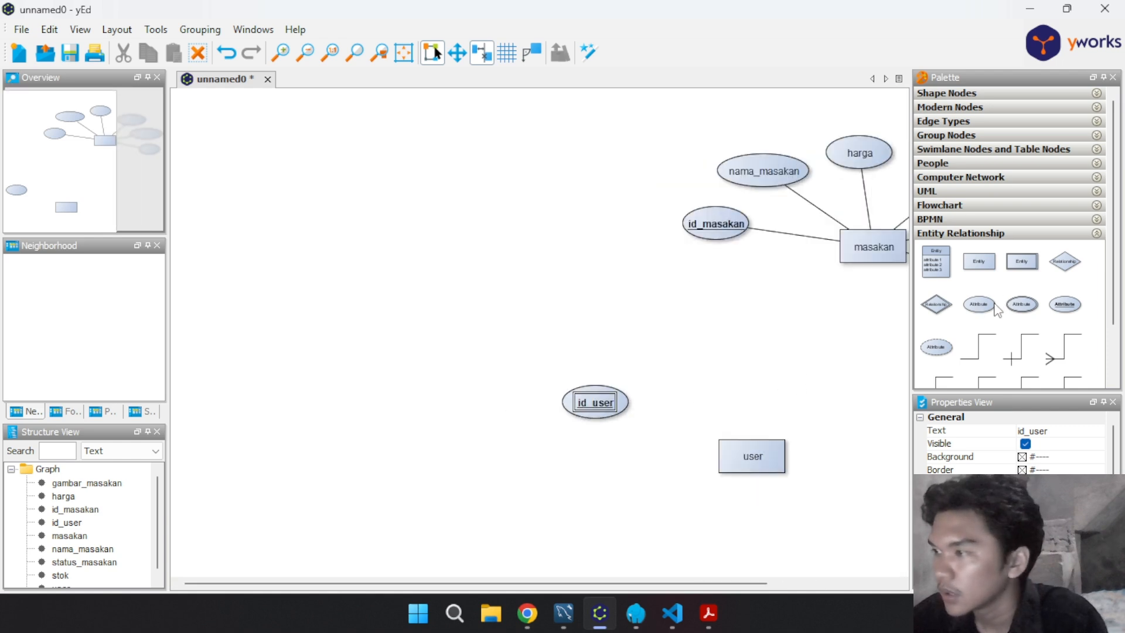
left_click_drag(997, 307, 701, 357)
double_click(702, 356)
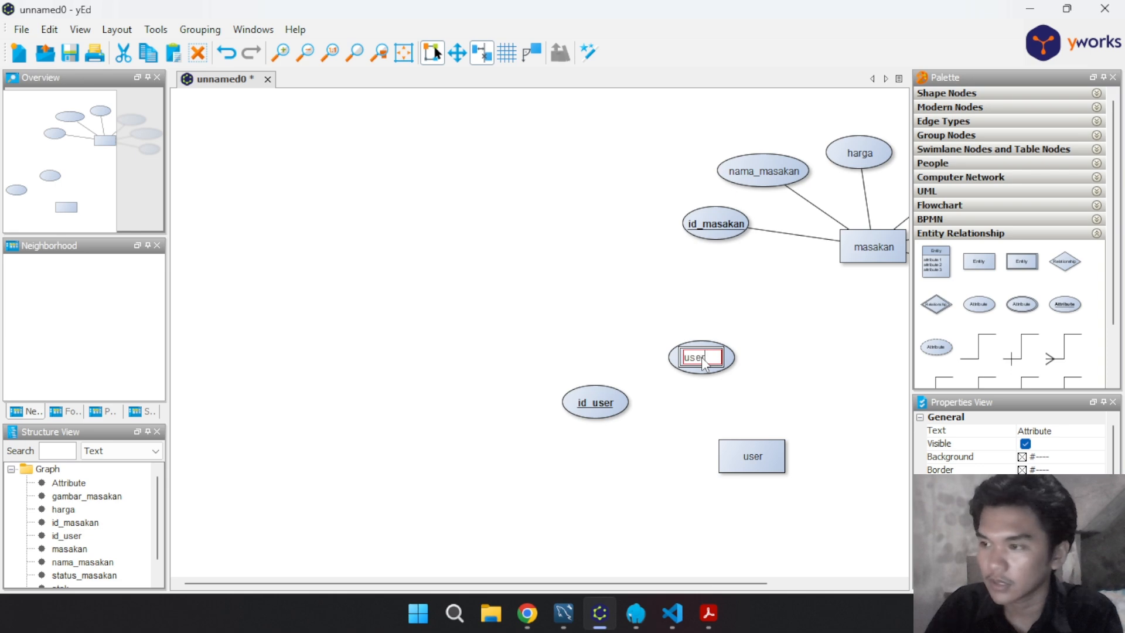
type("username")
key("Return")
Add a plain attribute to the right of username and label it password
left_click_drag(1062, 301, 782, 368)
double_click(782, 368)
type("pass")
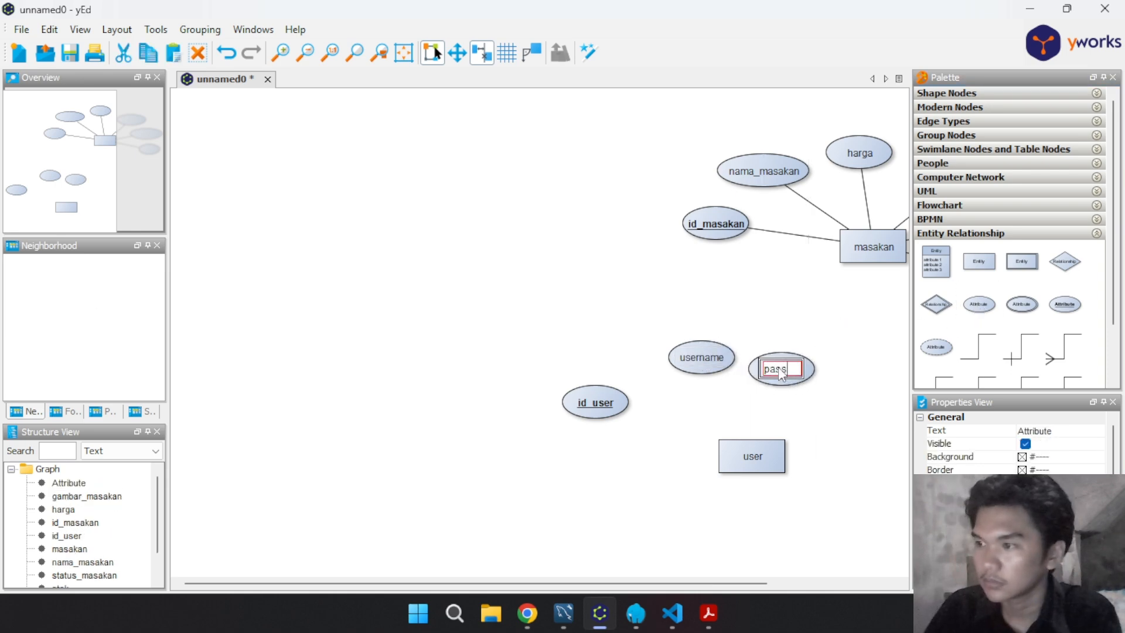
type("word")
key("Return")
Add a plain attribute to the upper right of the user entity and label it nama_user
left_click_drag(988, 304, 860, 415)
double_click(859, 414)
type("nam")
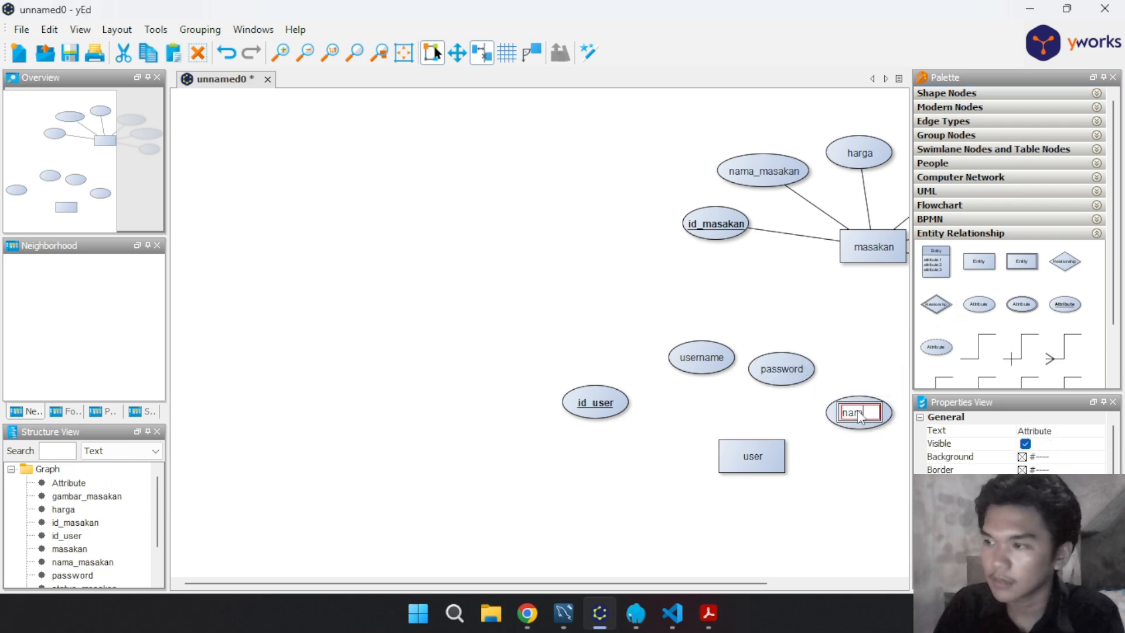
type("a_user")
key("Return")
left_click(864, 460)
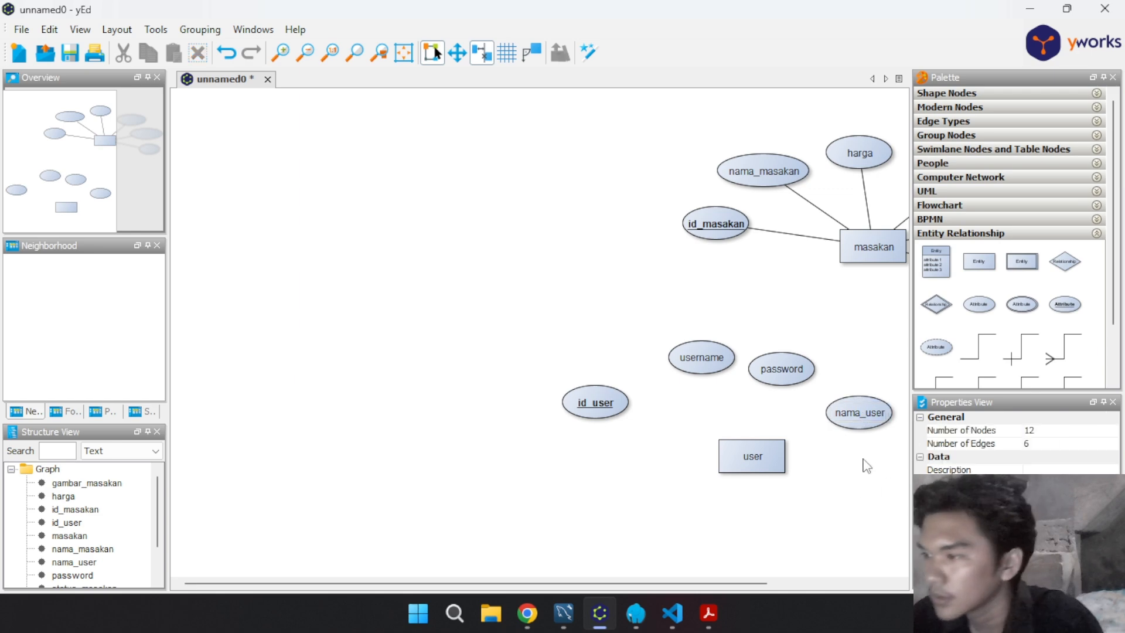
Connect the id_user, username, password and nama_user attributes to the user entity with plain lines
left_click_drag(970, 343, 588, 404)
left_click(755, 457)
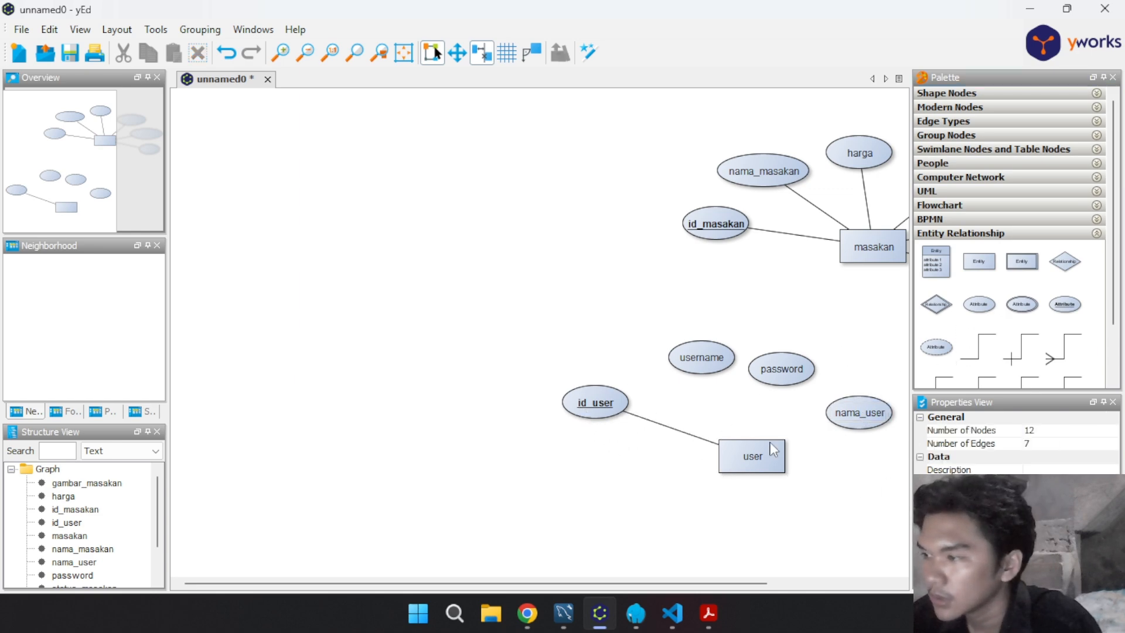
left_click_drag(961, 353, 702, 357)
left_click(744, 452)
left_click_drag(979, 347, 781, 370)
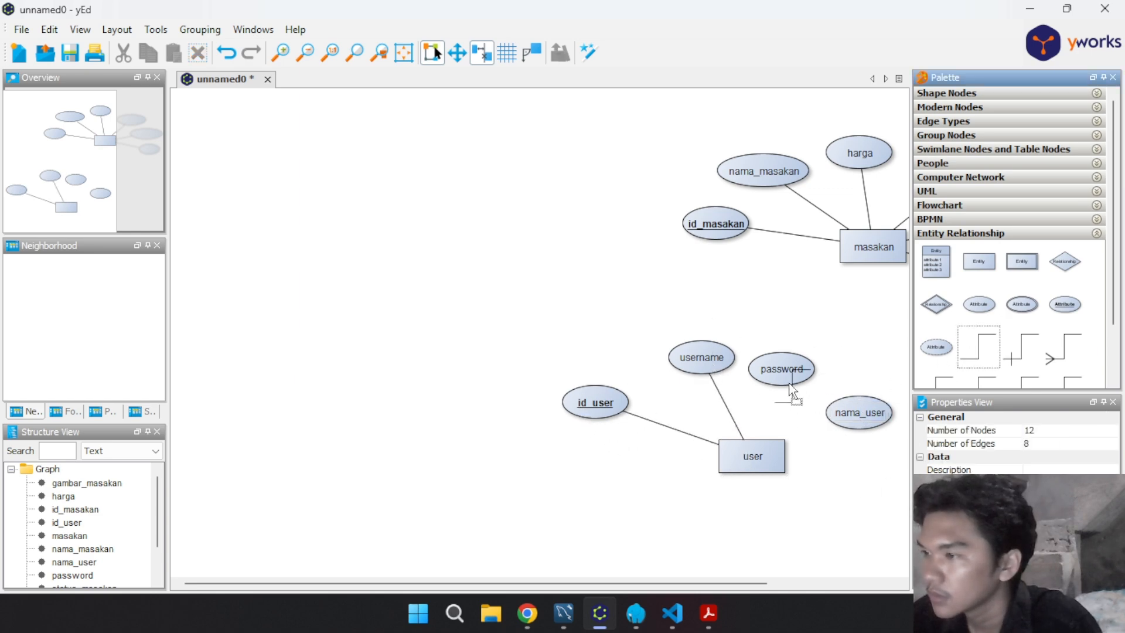
left_click(754, 456)
left_click_drag(973, 351, 856, 413)
left_click(782, 463)
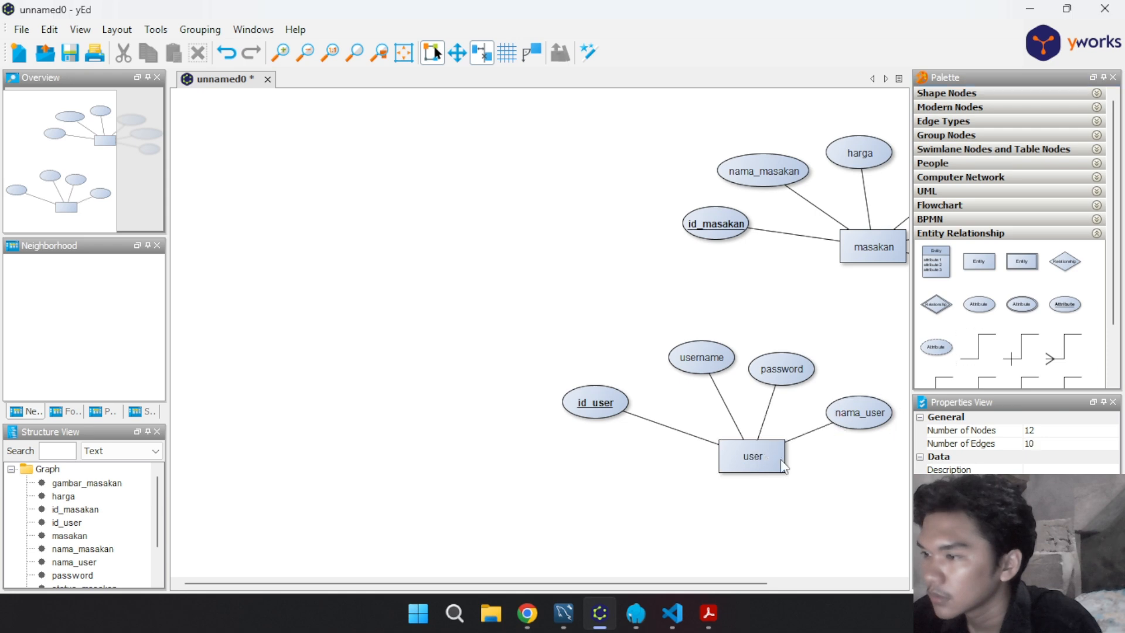
Move the user entity with all its attributes down and right so it lines up directly below masakan
scroll(818, 513, "down", 1)
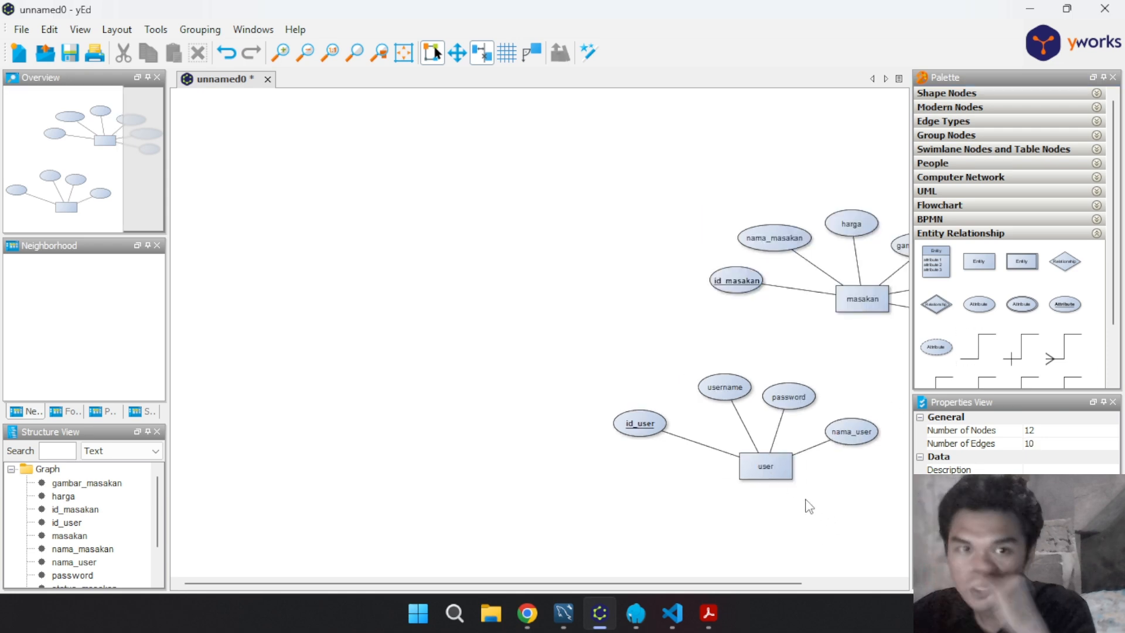
left_click_drag(622, 368, 880, 508)
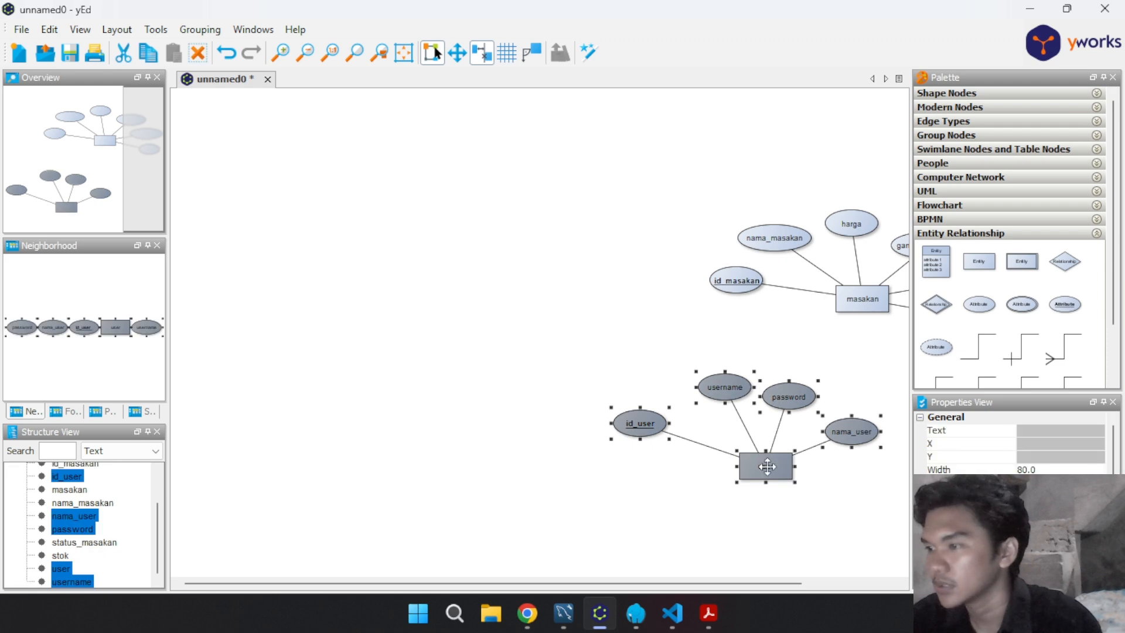
left_click_drag(766, 465, 860, 533)
left_click(767, 563)
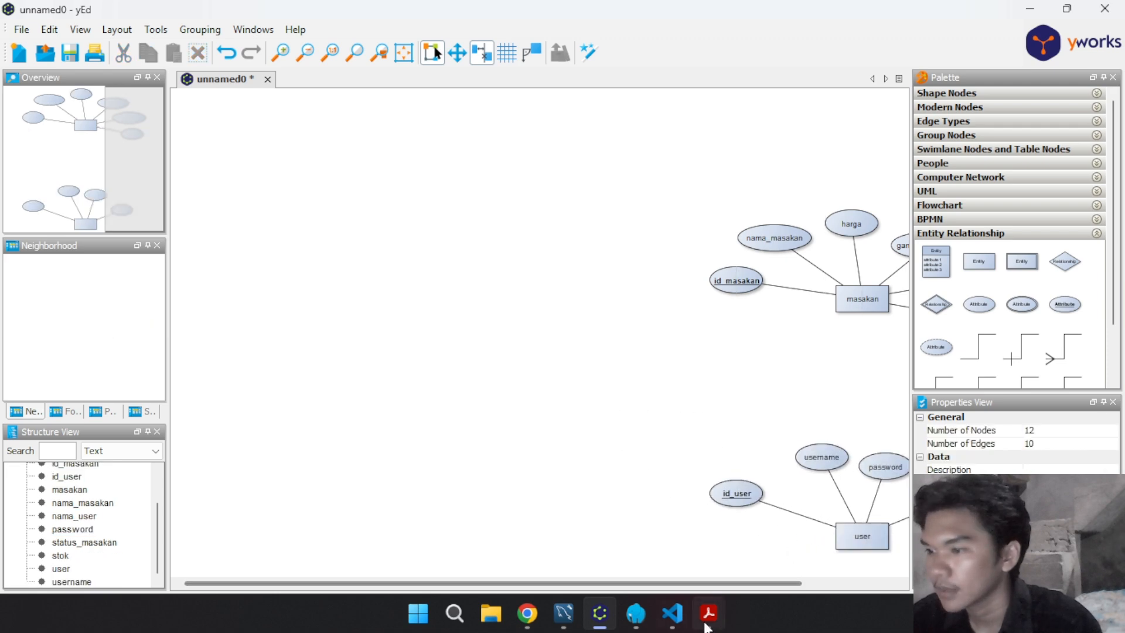
Read the order paragraph in STUDI KASUS.pdf in Acrobat to find the order data fields, and return to yEd
left_click(709, 613)
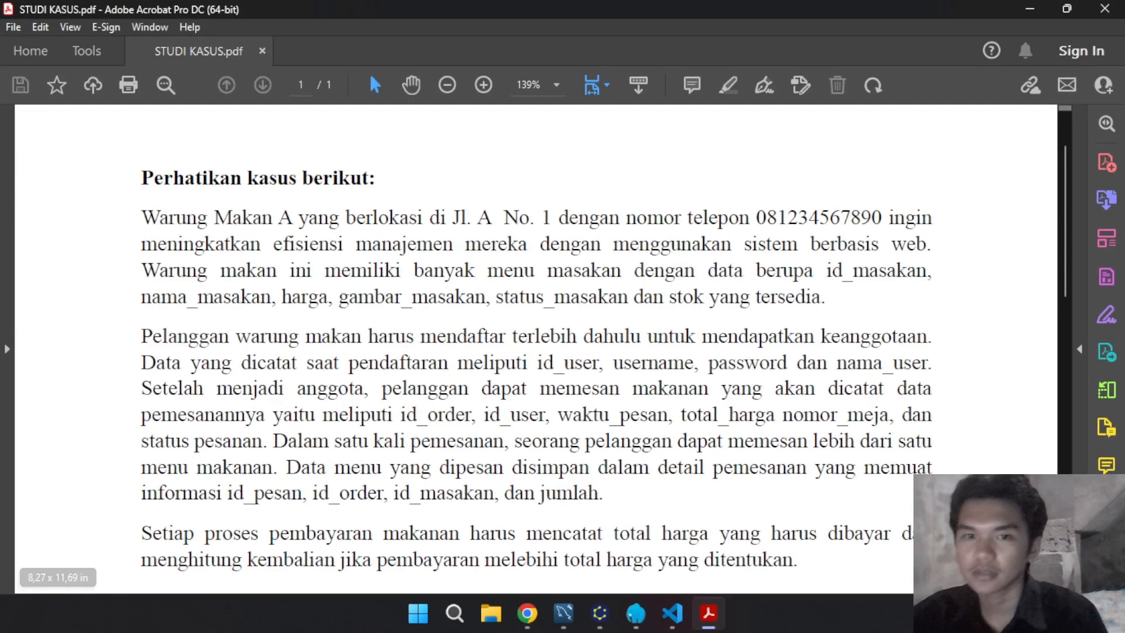
left_click(1008, 613)
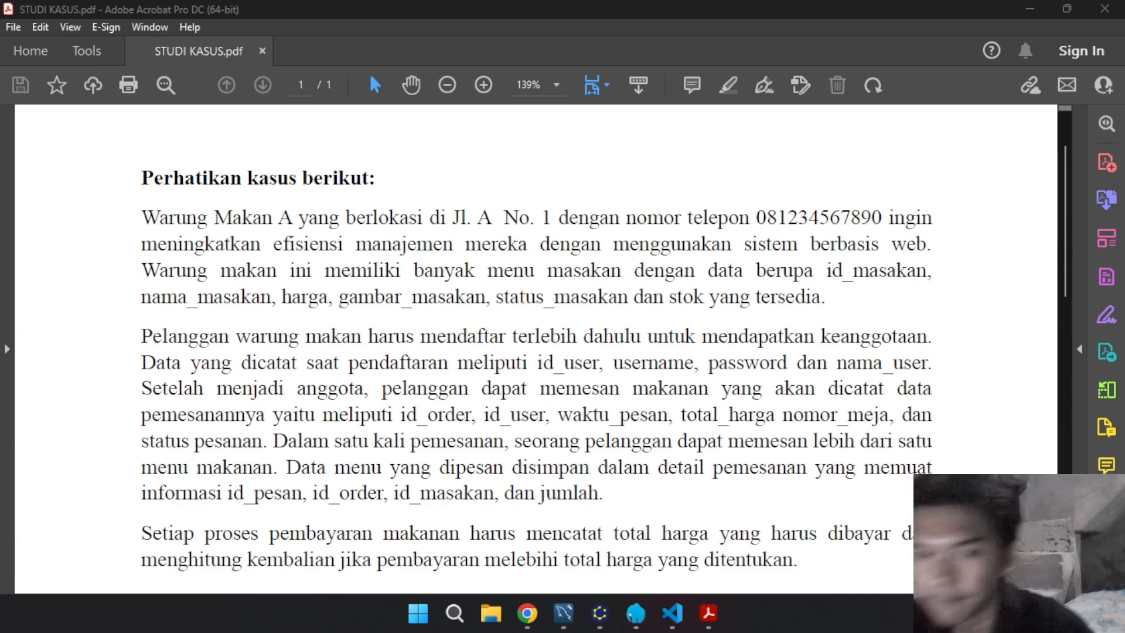
key("super+d")
key("super+d")
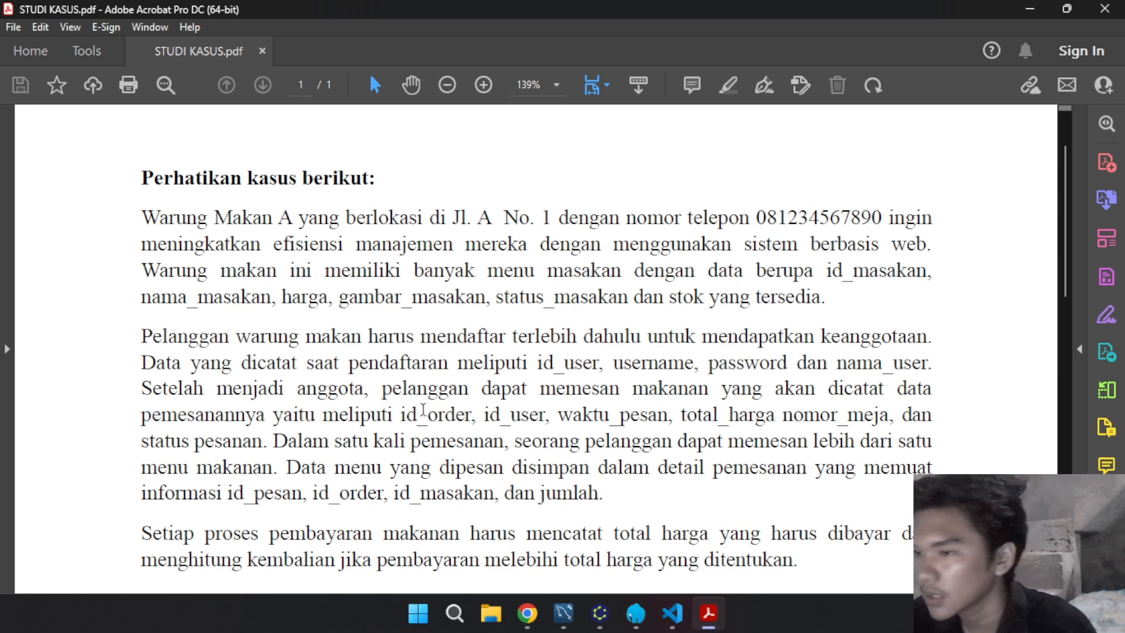
left_click_drag(402, 414, 844, 415)
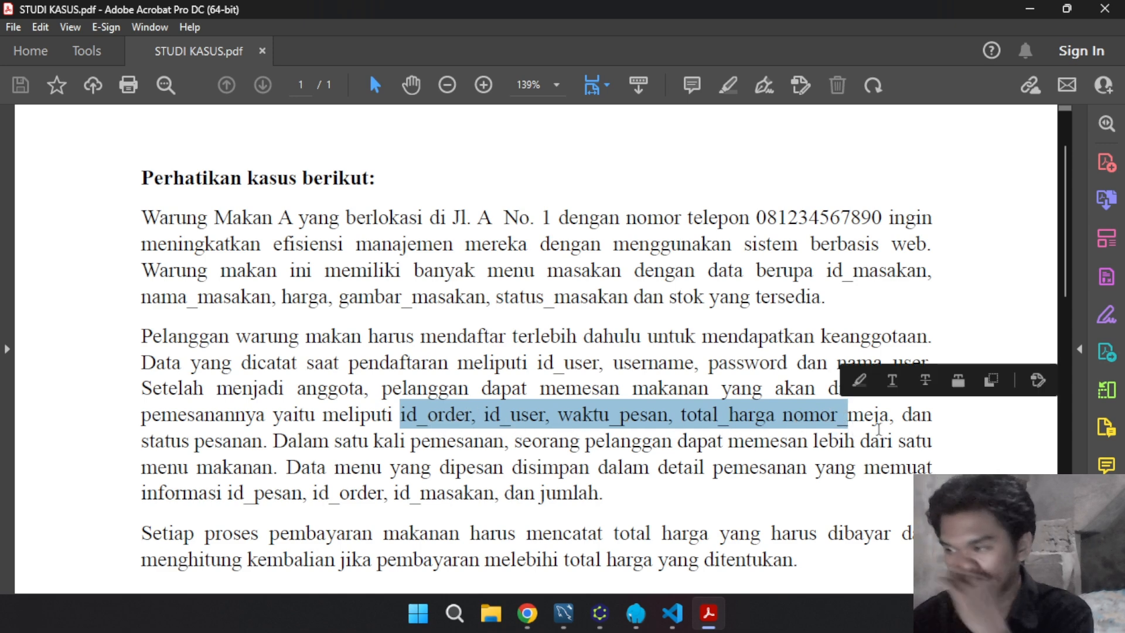
left_click(586, 516)
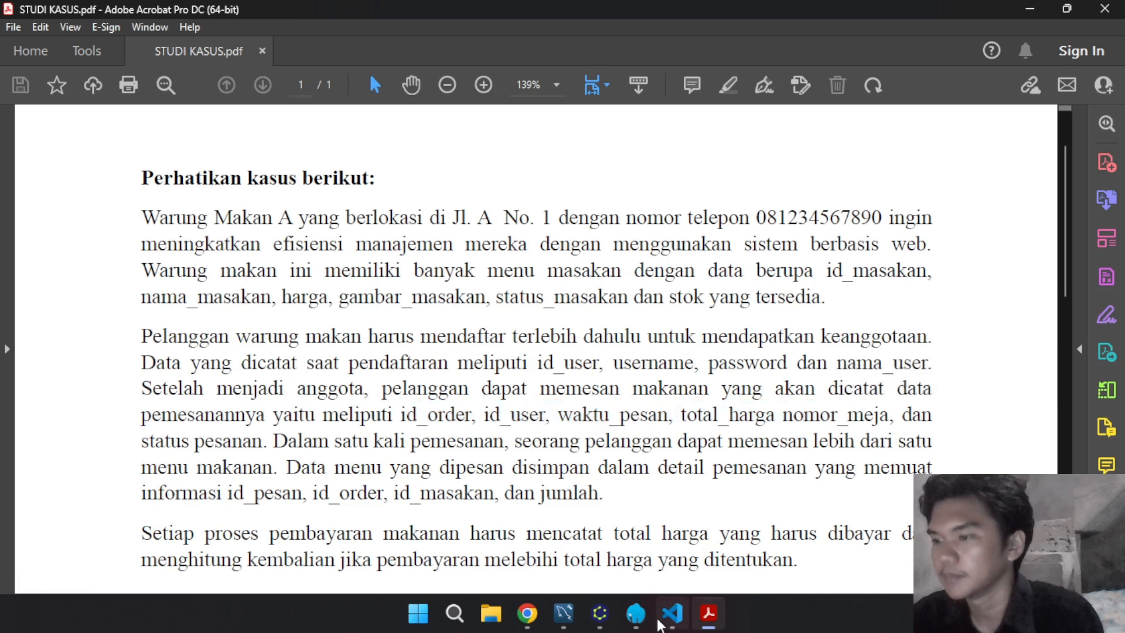
mouse_move(595, 614)
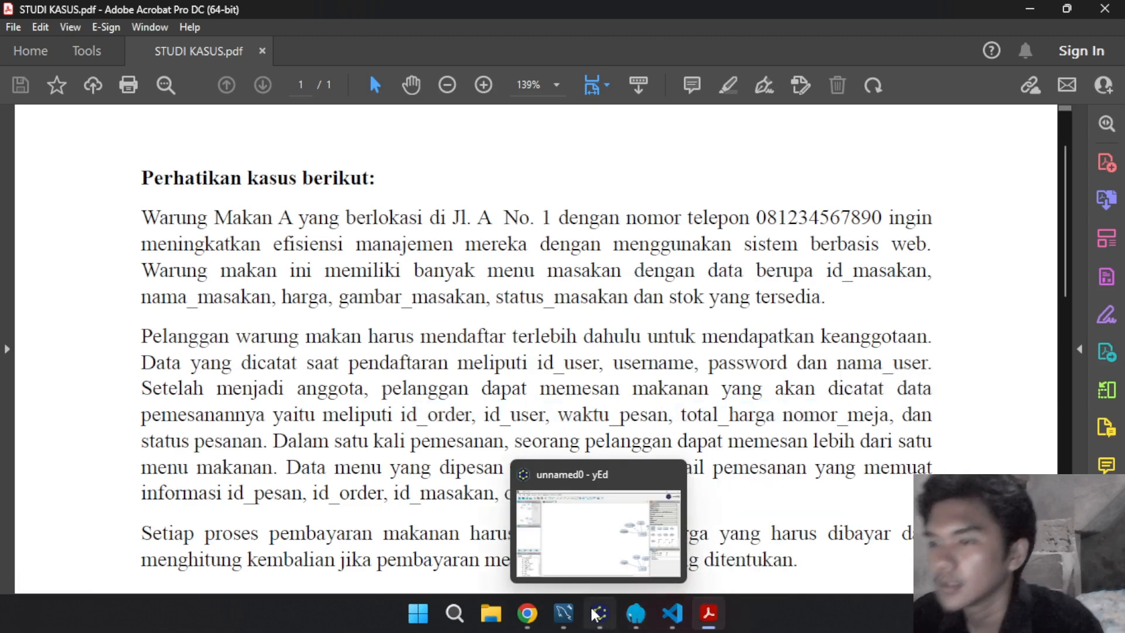
left_click(594, 614)
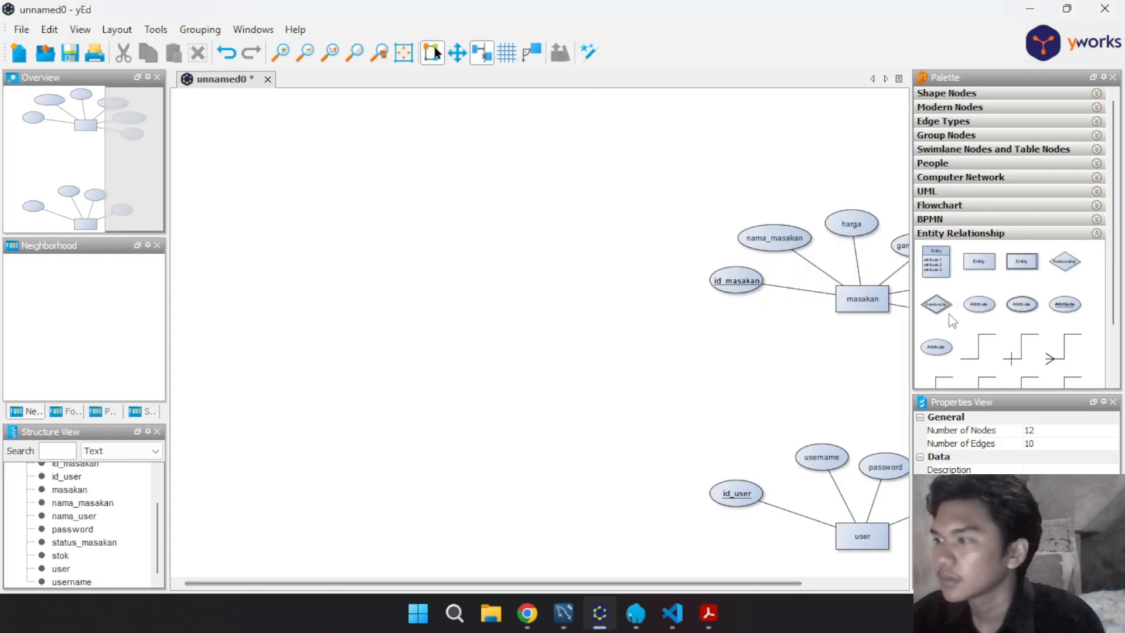
Add a plain entity in the empty area left of the user entity and label it order
left_click_drag(1003, 269, 455, 460)
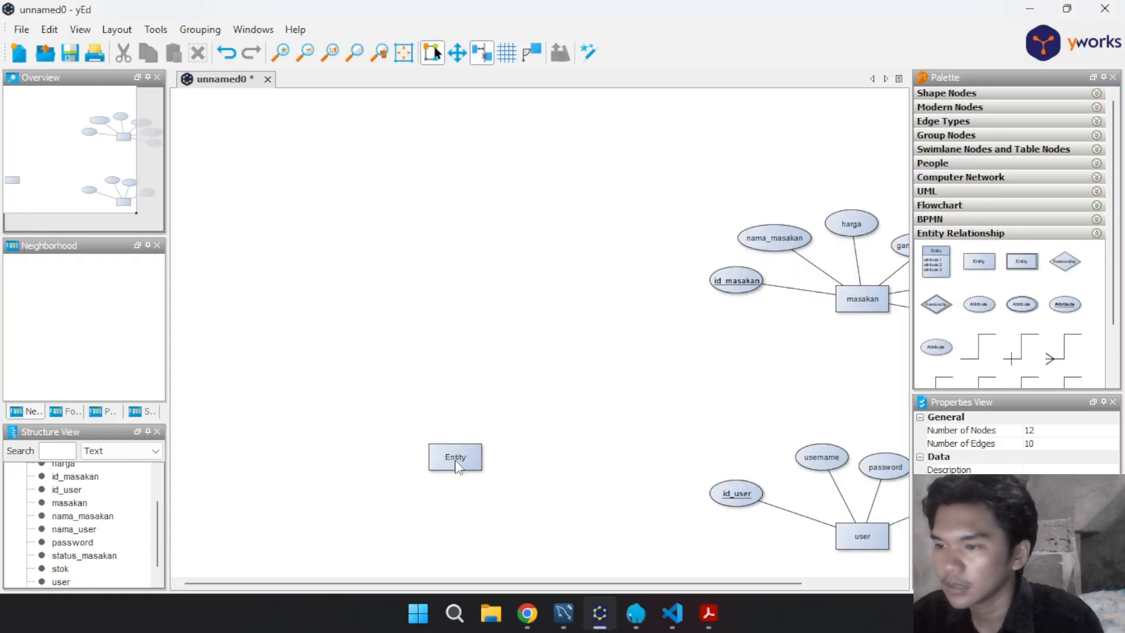
double_click(456, 459)
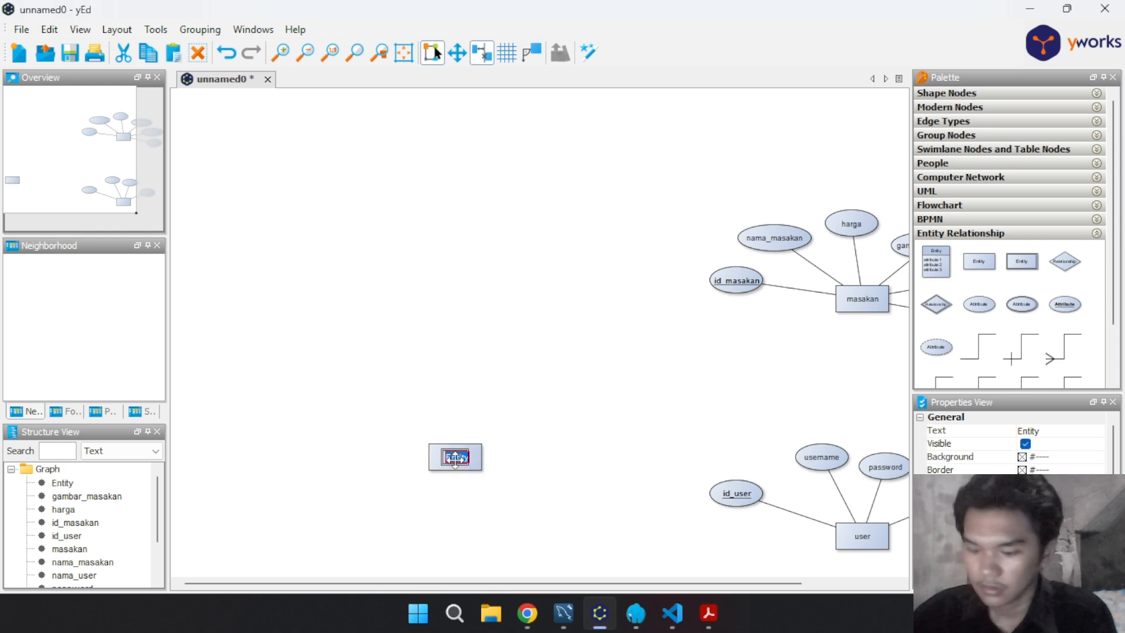
type("order")
key("Return")
left_click(593, 452)
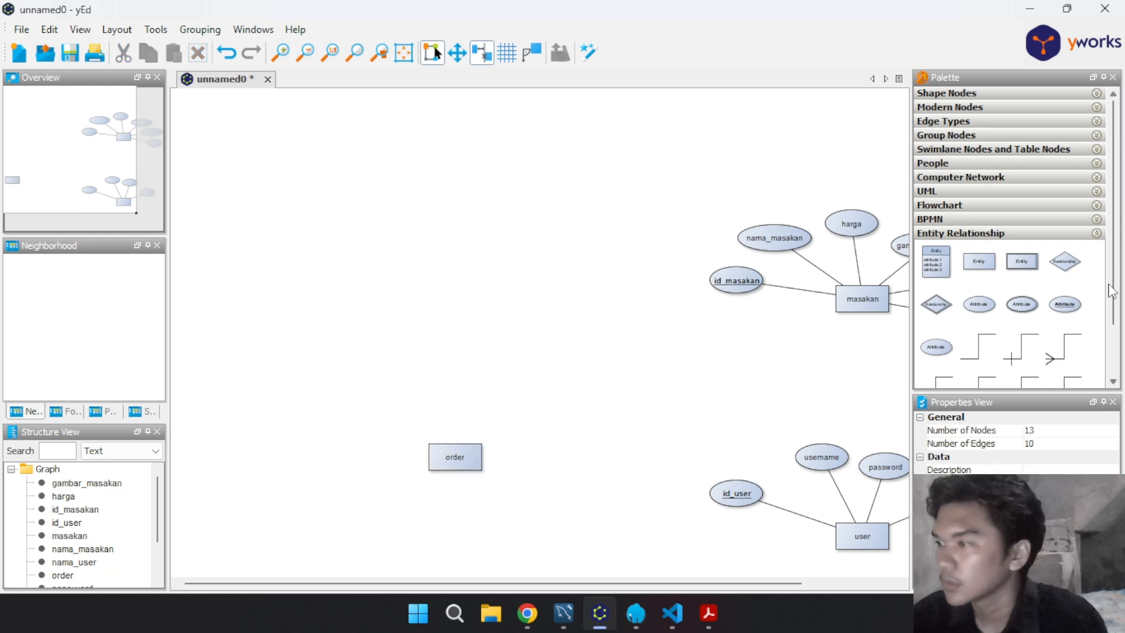
Add an underlined key attribute to the upper left of the order entity and label it id_order
left_click_drag(1064, 304, 383, 410)
double_click(383, 408)
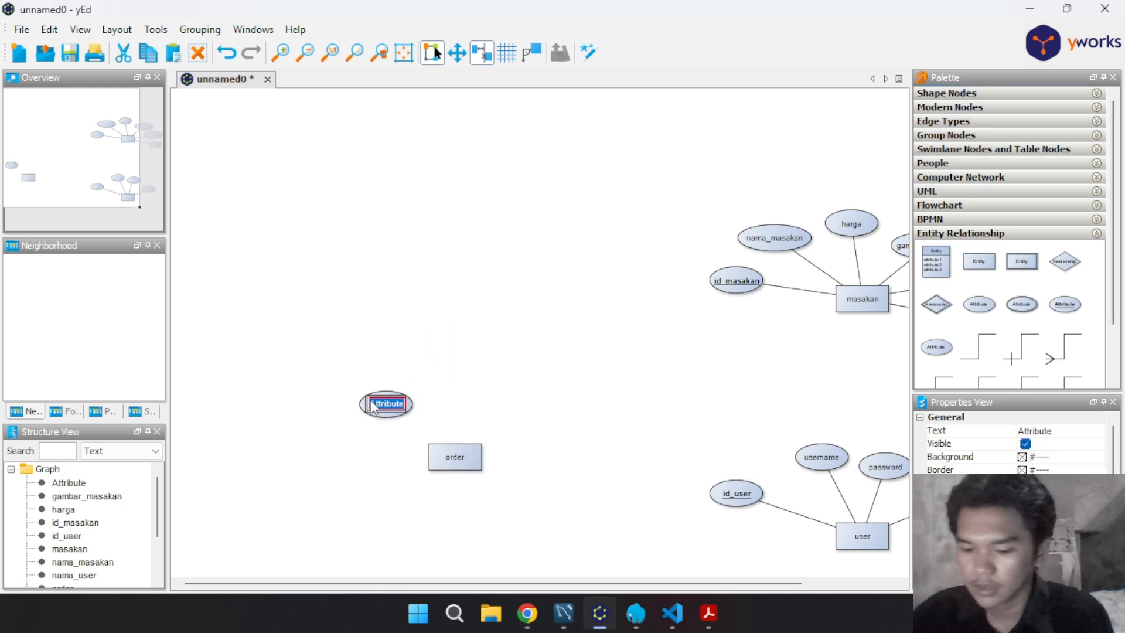
type("id_order")
key("Return")
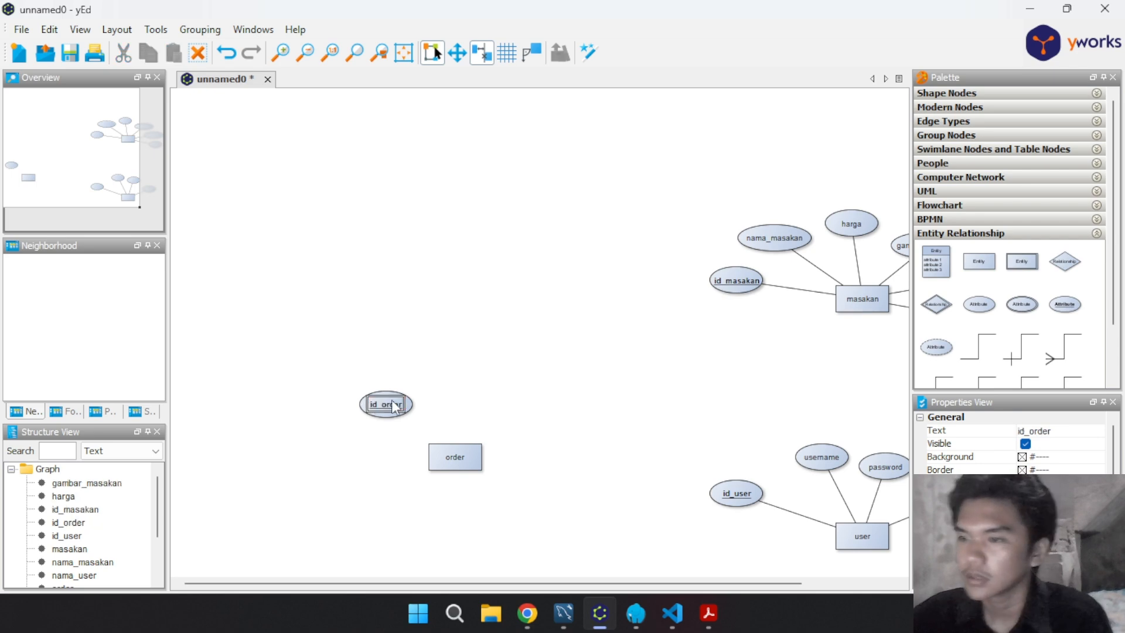
left_click_drag(978, 304, 466, 390)
left_click(466, 389)
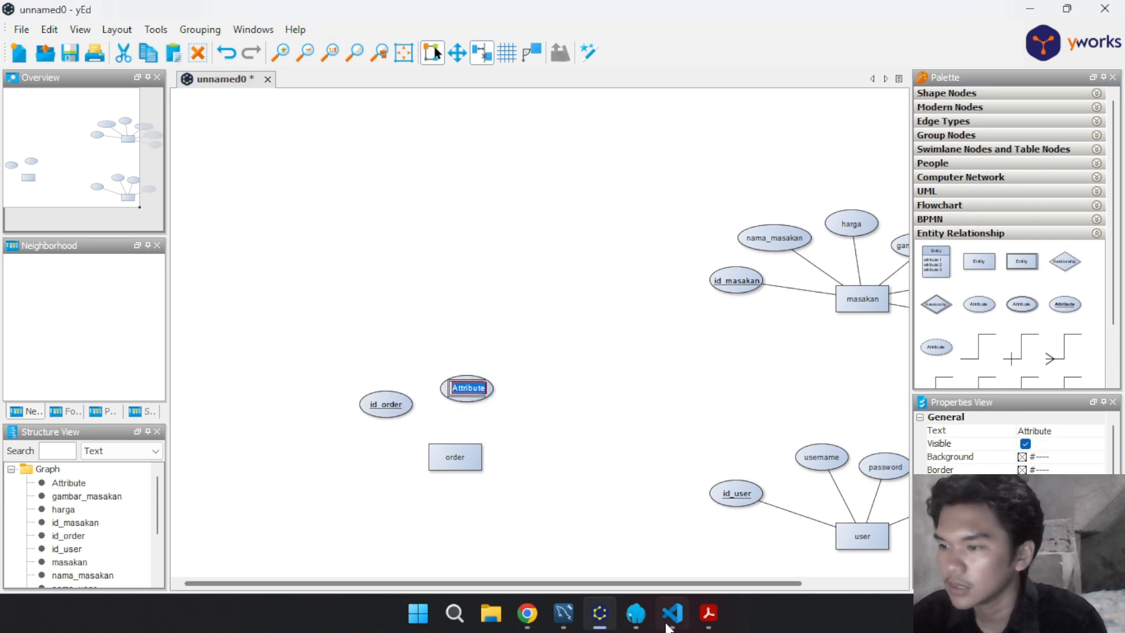
left_click(674, 613)
left_click(699, 620)
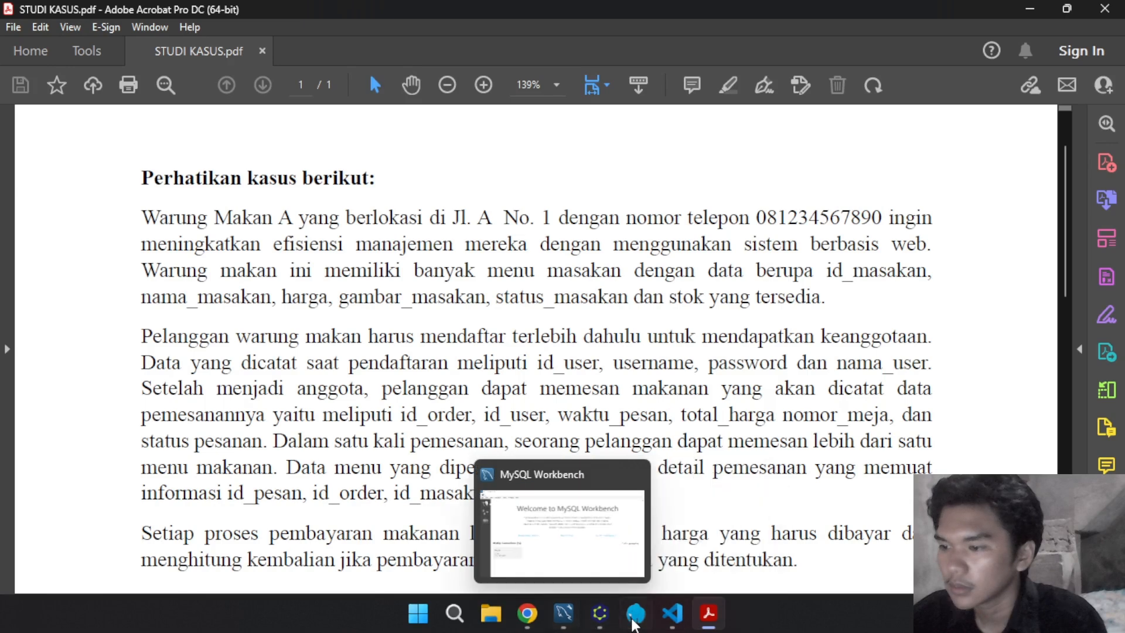
left_click(599, 615)
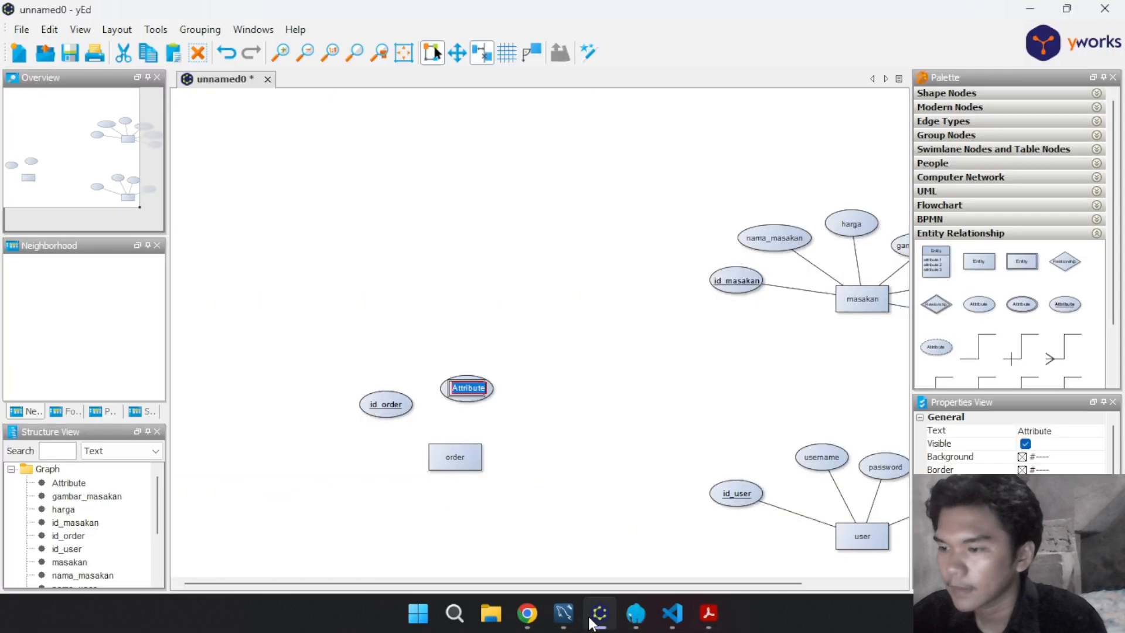
left_click(706, 620)
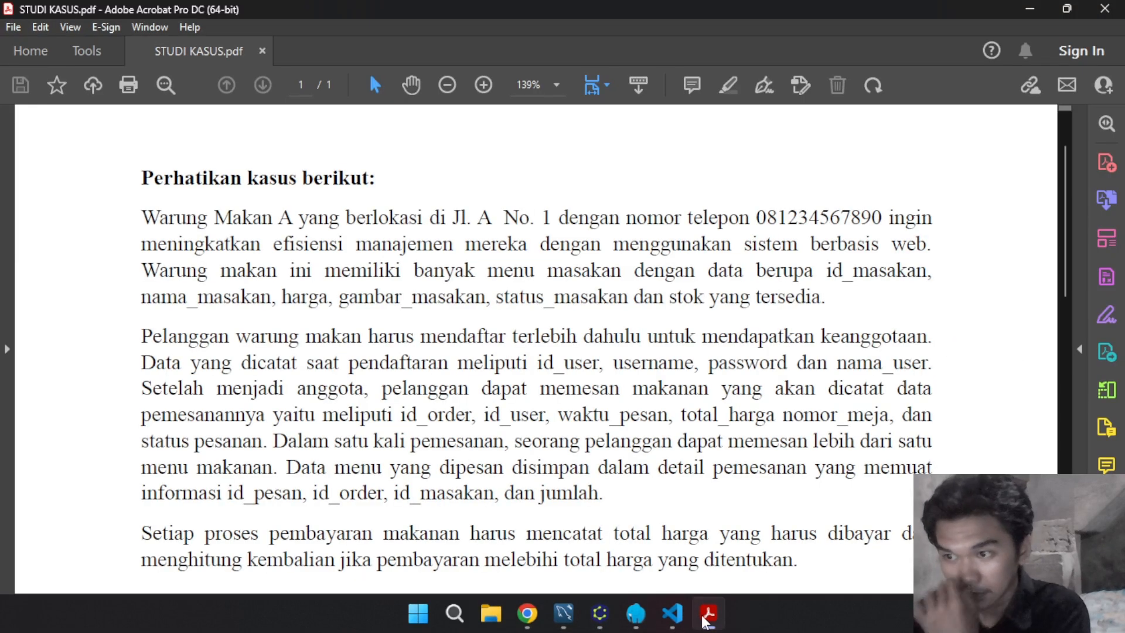
left_click(706, 617)
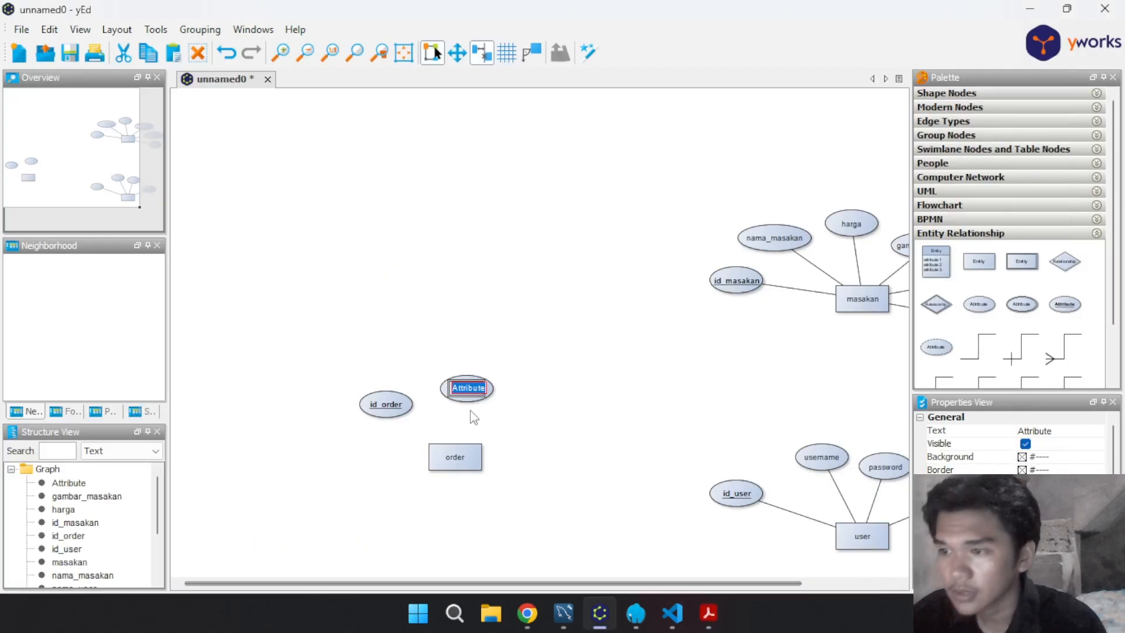
left_click(482, 390)
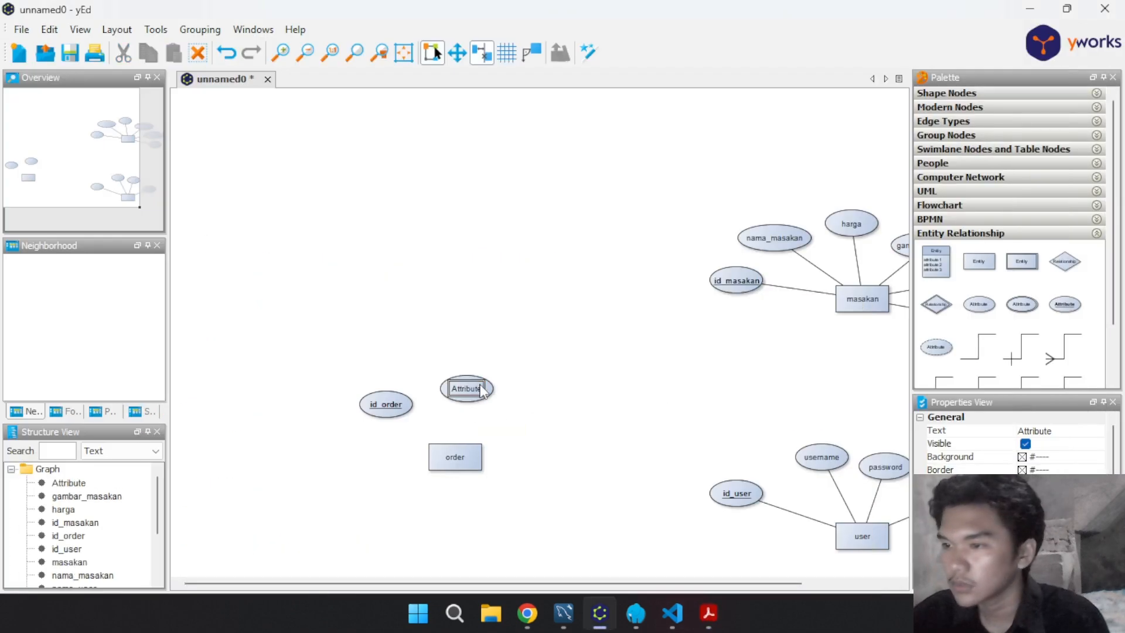
left_click(497, 398)
key("ctrl+z")
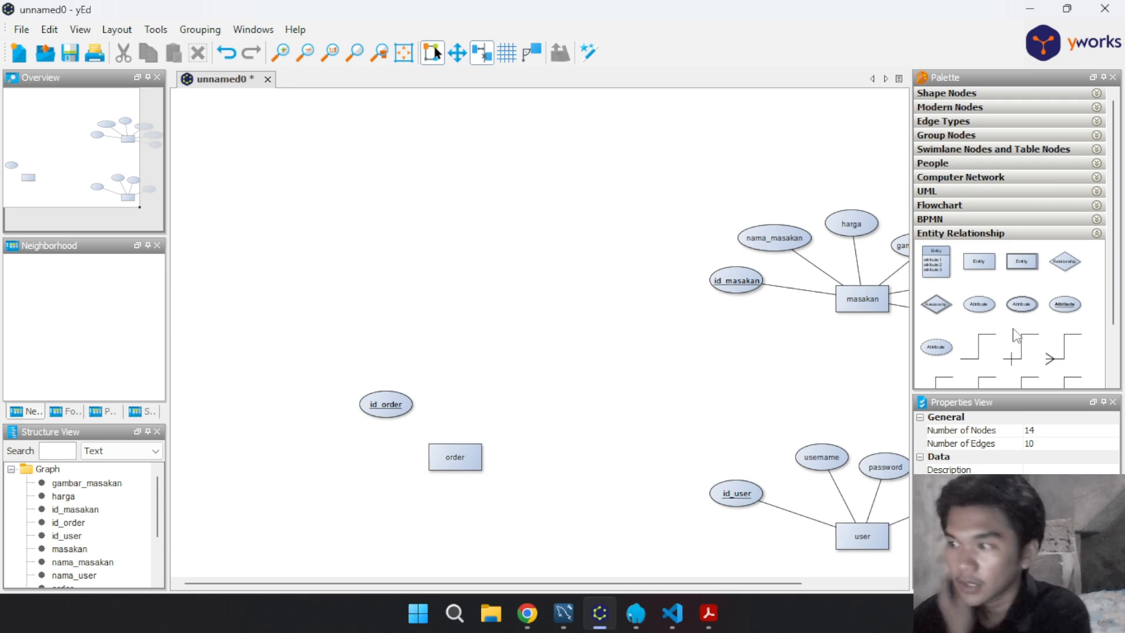
Add an underlined key attribute above the order entity and label it id_user
left_click_drag(1065, 304, 469, 400)
double_click(469, 399)
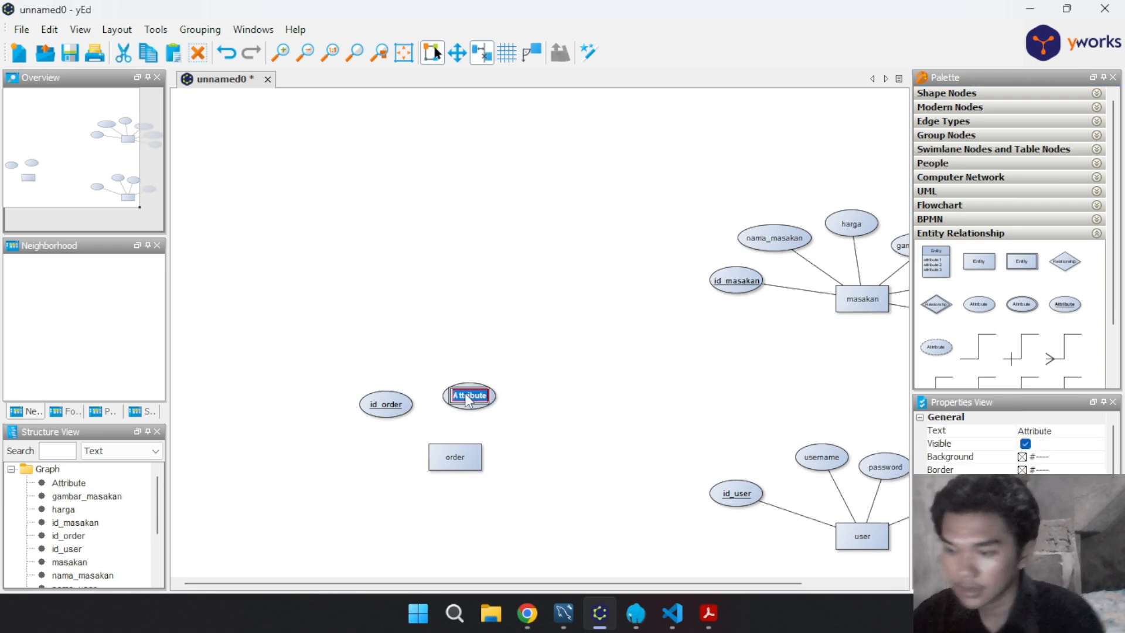
type("id")
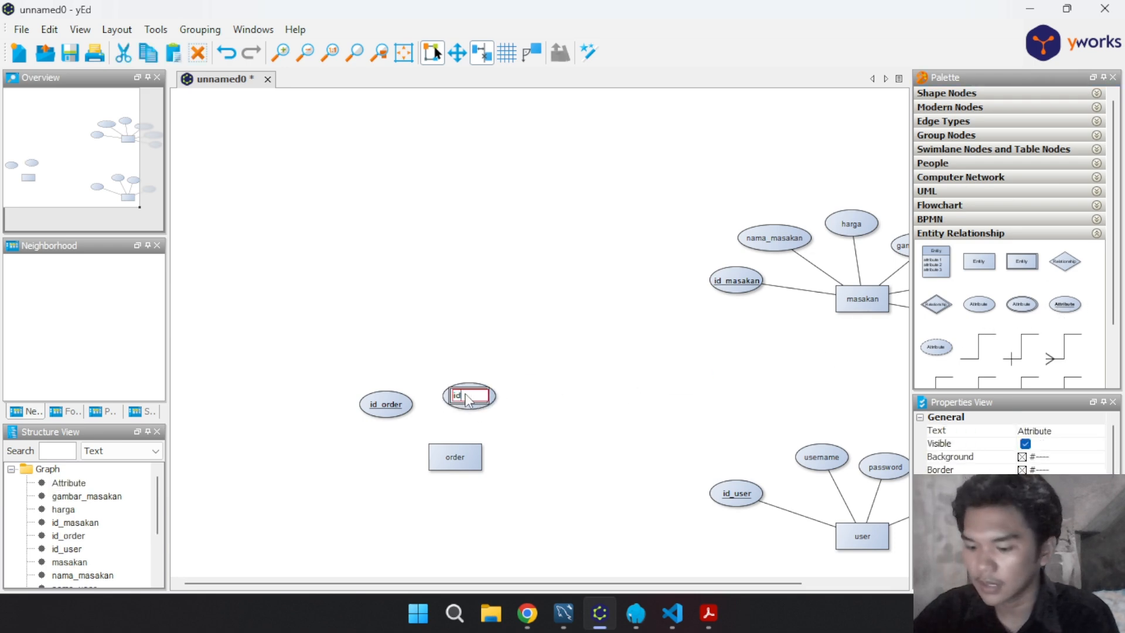
type("_user")
key("Return")
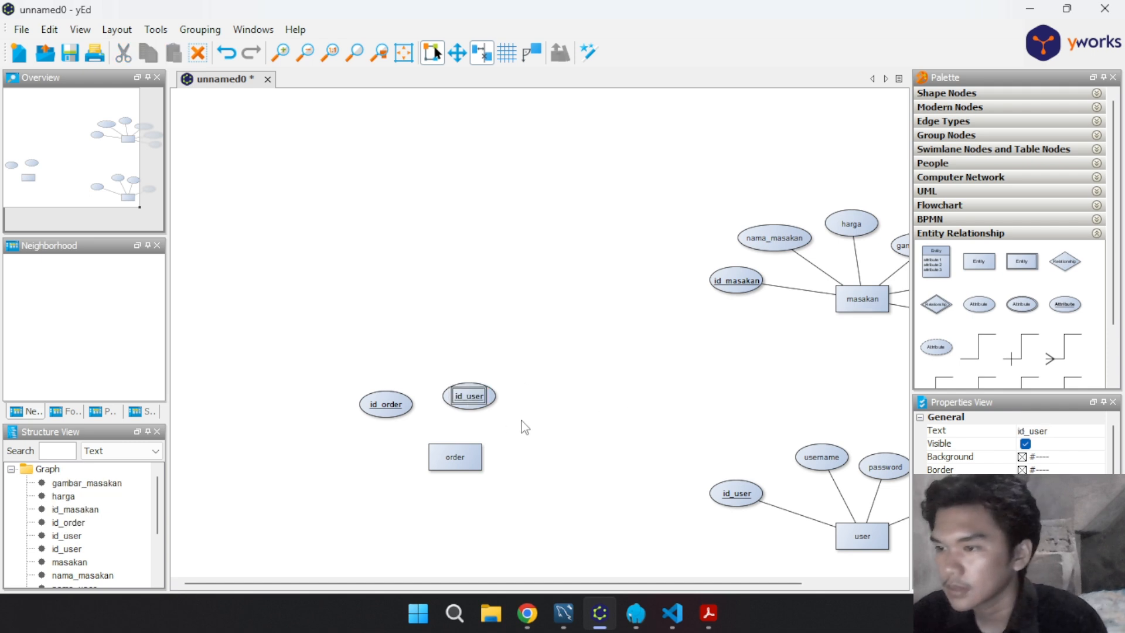
left_click(524, 426)
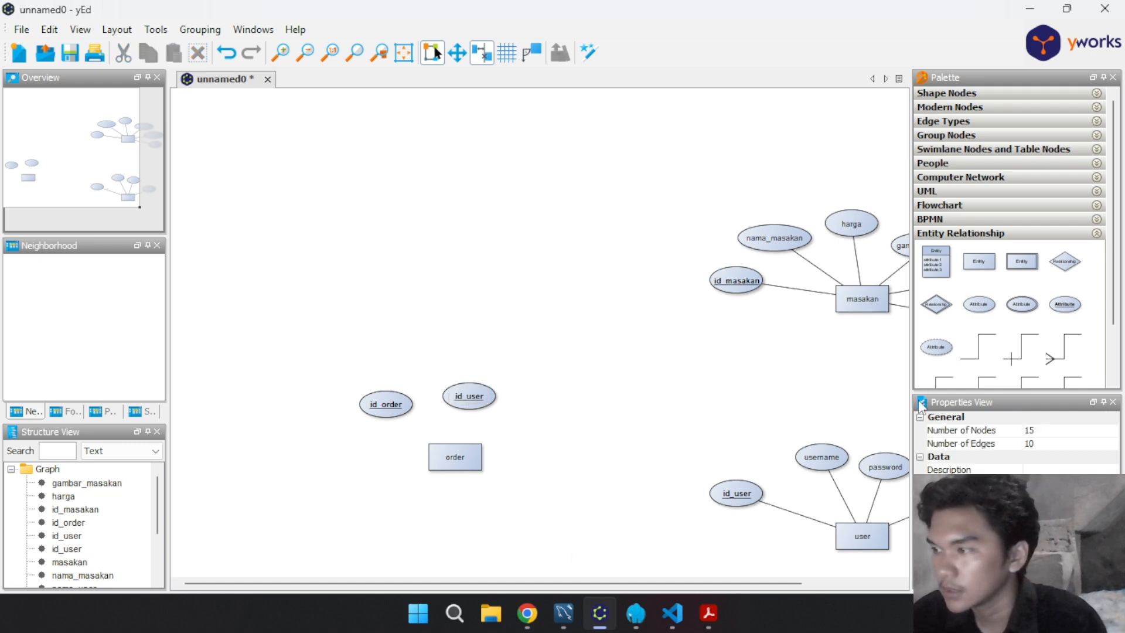
Check the case study PDF for the next order field, and add a plain attribute labelled waktu_pesanan to the upper right of order
left_click(723, 611)
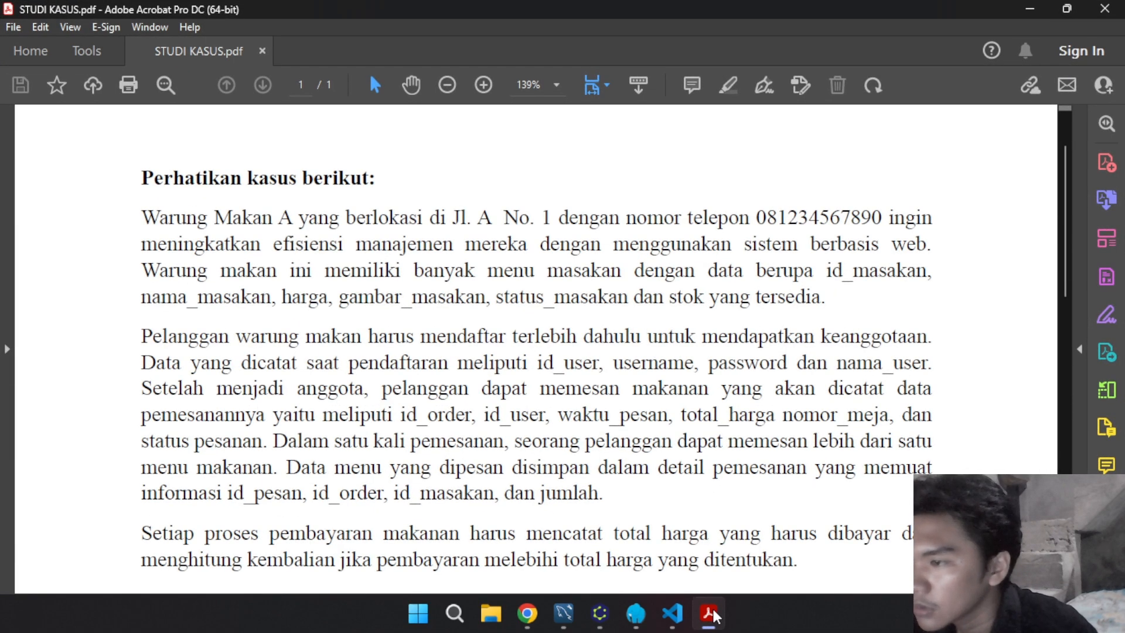
left_click(709, 613)
left_click_drag(980, 306, 539, 418)
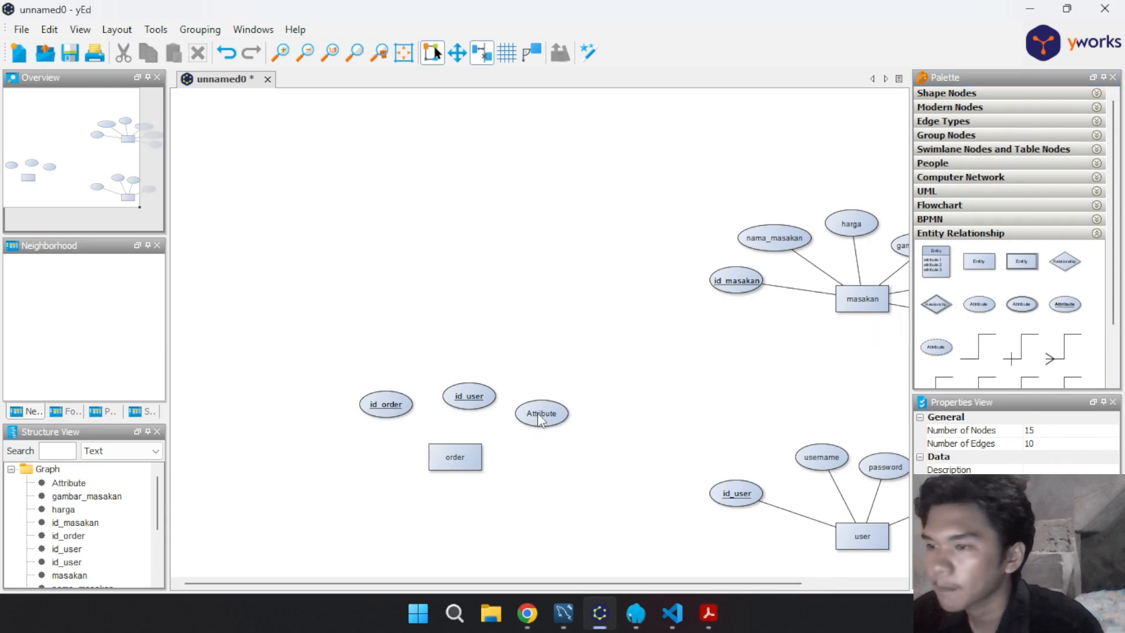
left_click(540, 418)
type("wak")
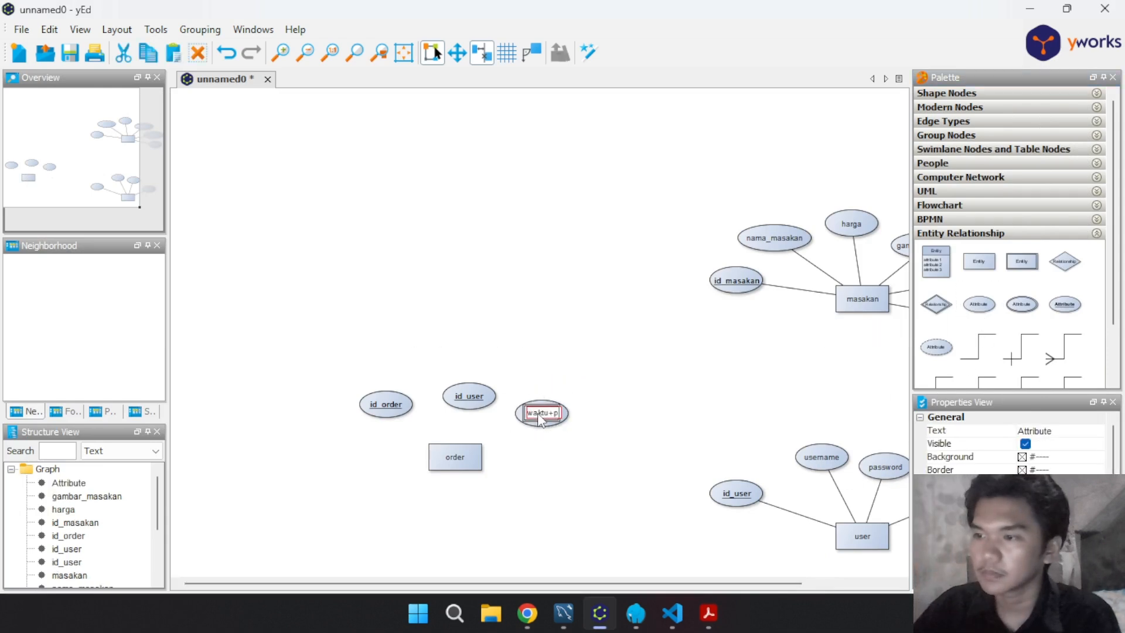
type("tu_pesana")
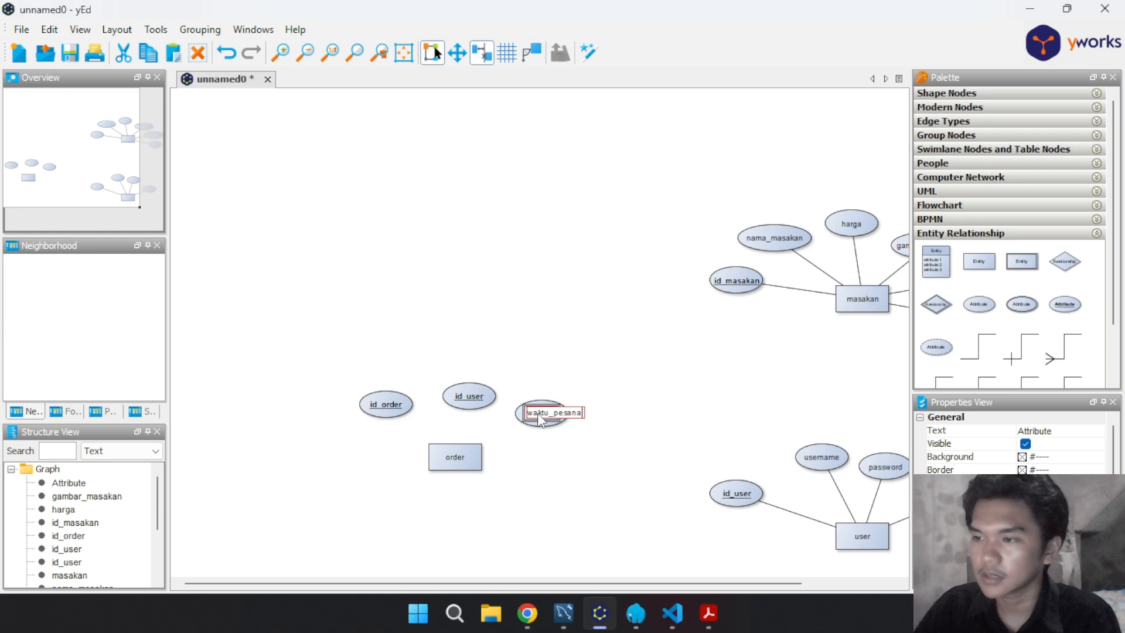
type("n")
key("Return")
left_click(623, 449)
Widen the waktu_pesanan attribute's ellipse so that its label fits inside
left_click(549, 411)
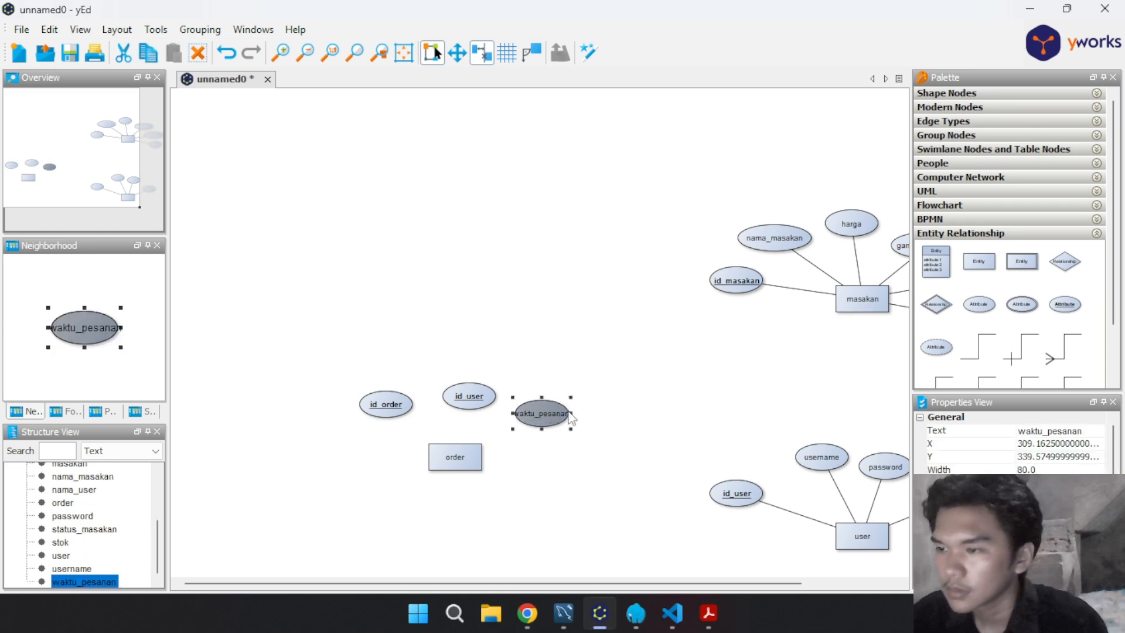
left_click_drag(571, 413, 592, 414)
left_click(599, 489)
Check the case study PDF again and add a plain attribute labelled total_harga to the right of the order entity
left_click(708, 612)
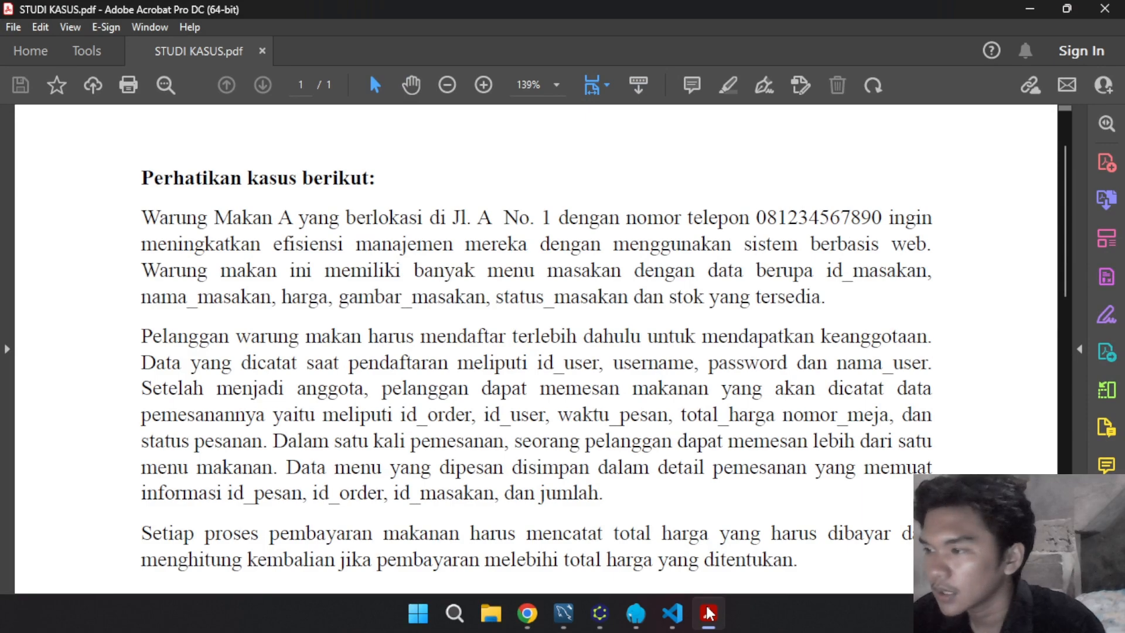
left_click(708, 613)
left_click_drag(979, 304, 597, 455)
double_click(598, 454)
type("total_ha")
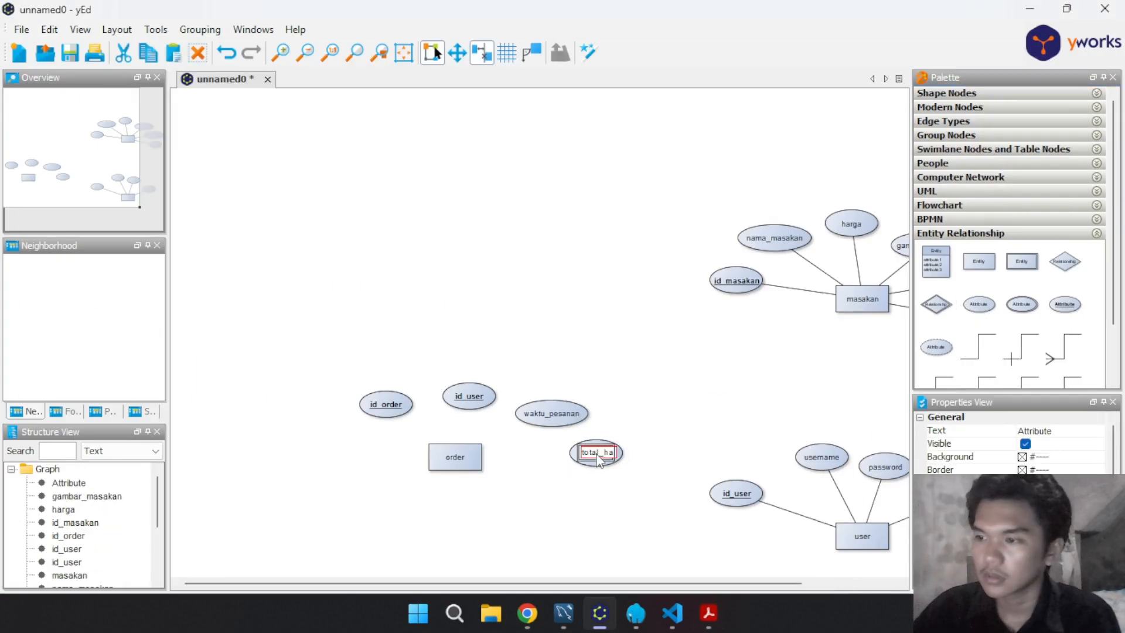
type("rga")
key("Return")
Add a plain attribute to the lower right of the order entity and label it no_meja
left_click_drag(979, 304, 552, 499)
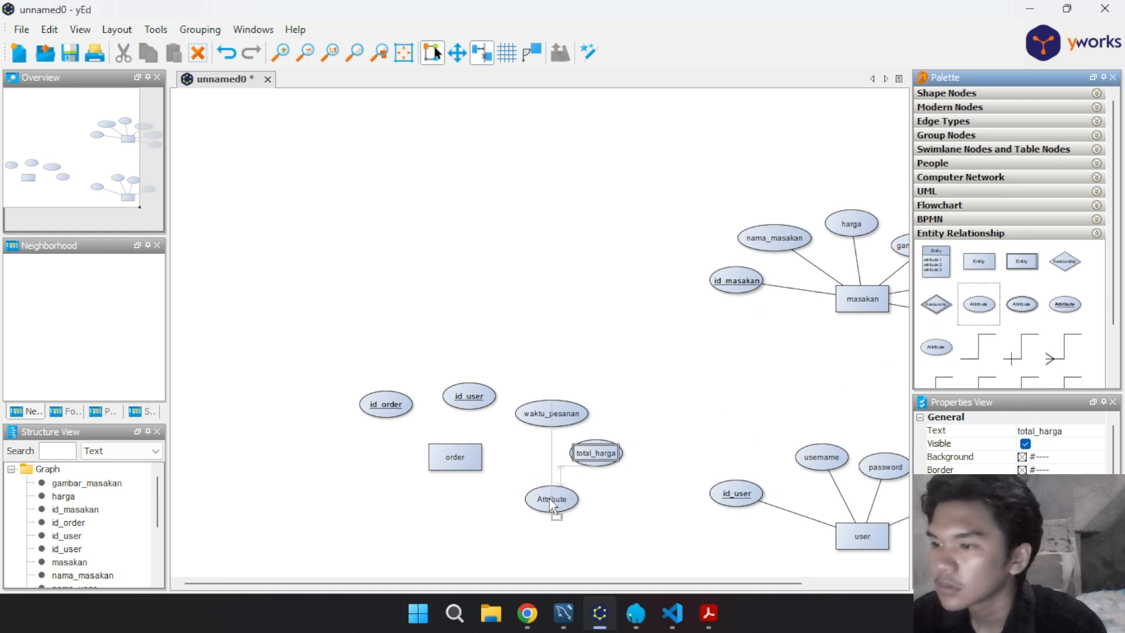
double_click(551, 499)
type("no_meja")
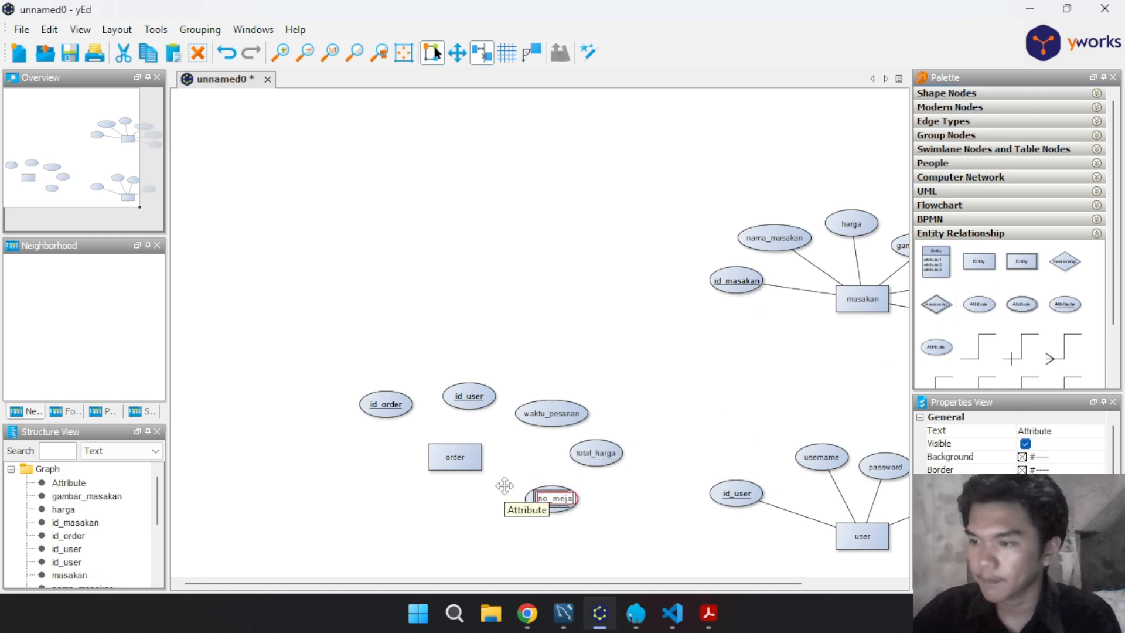
key("Return")
Check the case study PDF for the remaining order field, and add a plain attribute labelled status below the order entity
left_click(715, 624)
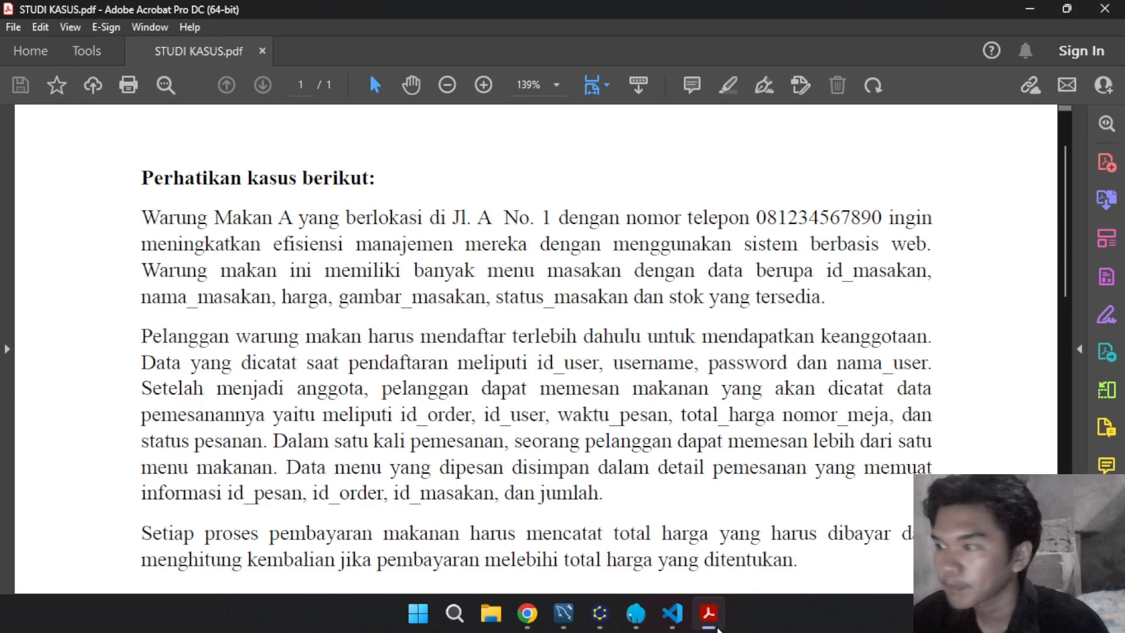
left_click(710, 615)
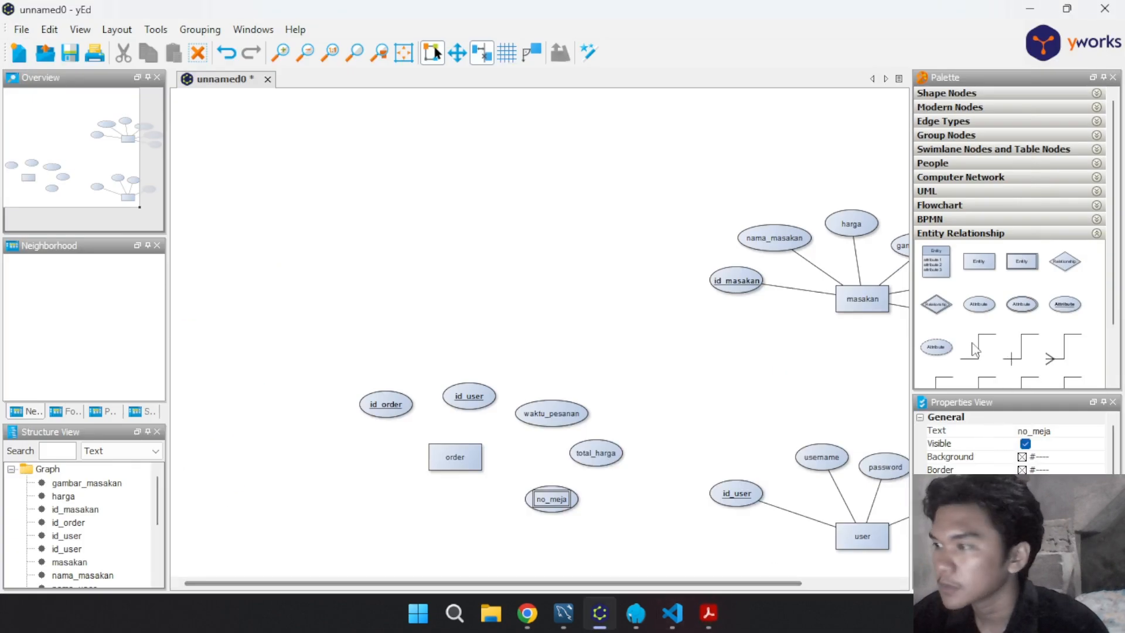
left_click(480, 520)
left_click(479, 520)
type("status")
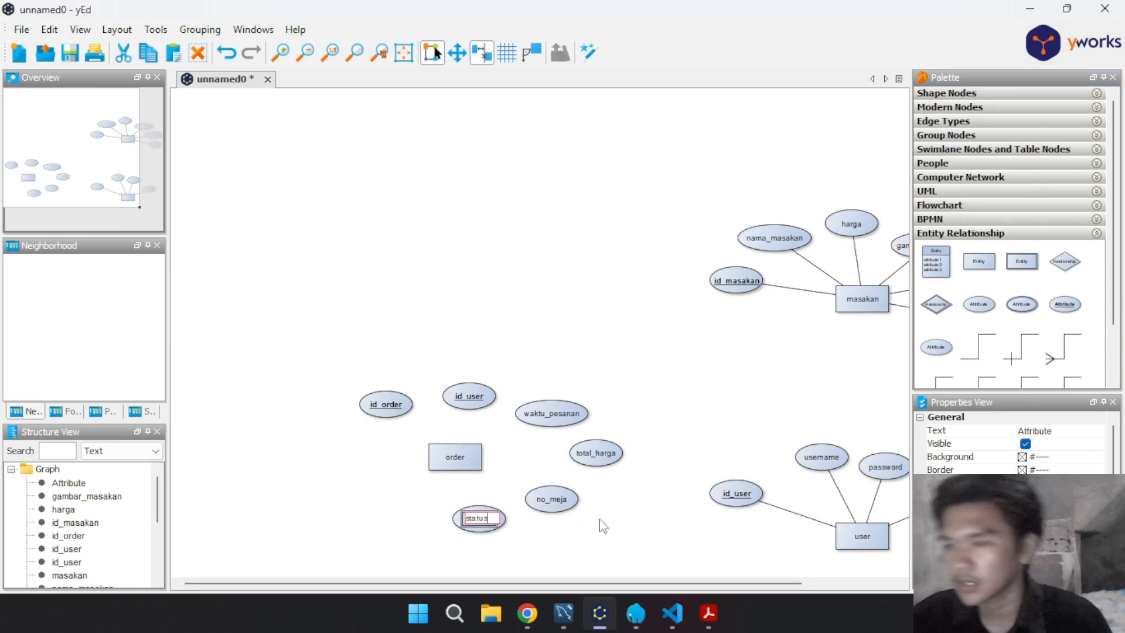
key("Return")
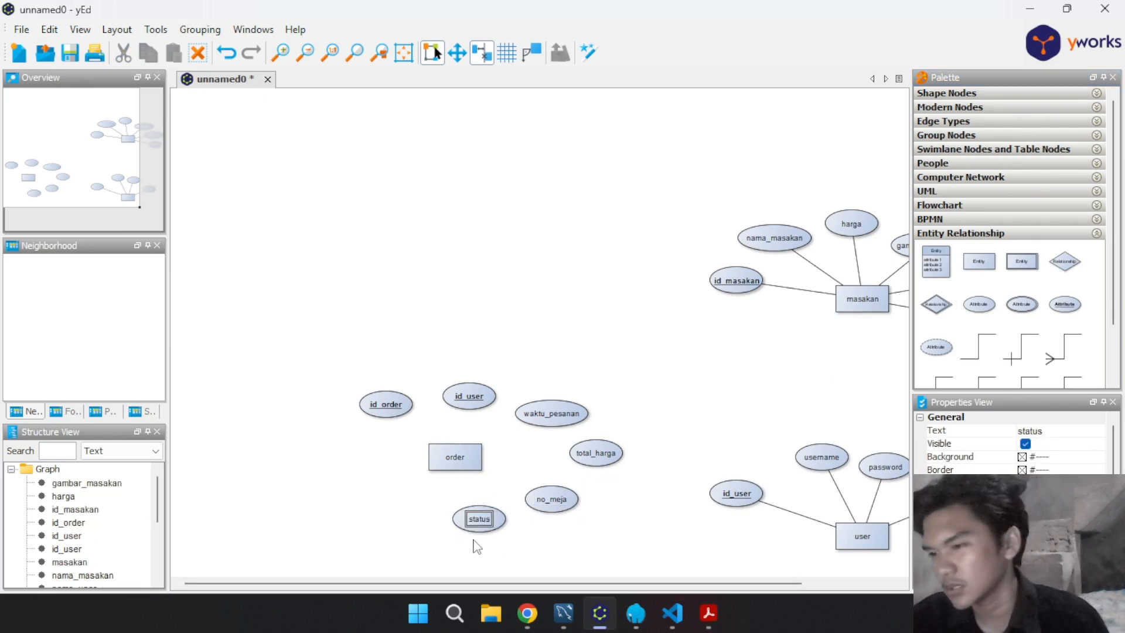
Arrange id_order, id_user, waktu_pesanan, total_harga, no_meja and status in an arc around order, from its left side over the top to the lower right
left_click_drag(410, 408, 369, 428)
left_click_drag(450, 398, 392, 440)
left_click(350, 426)
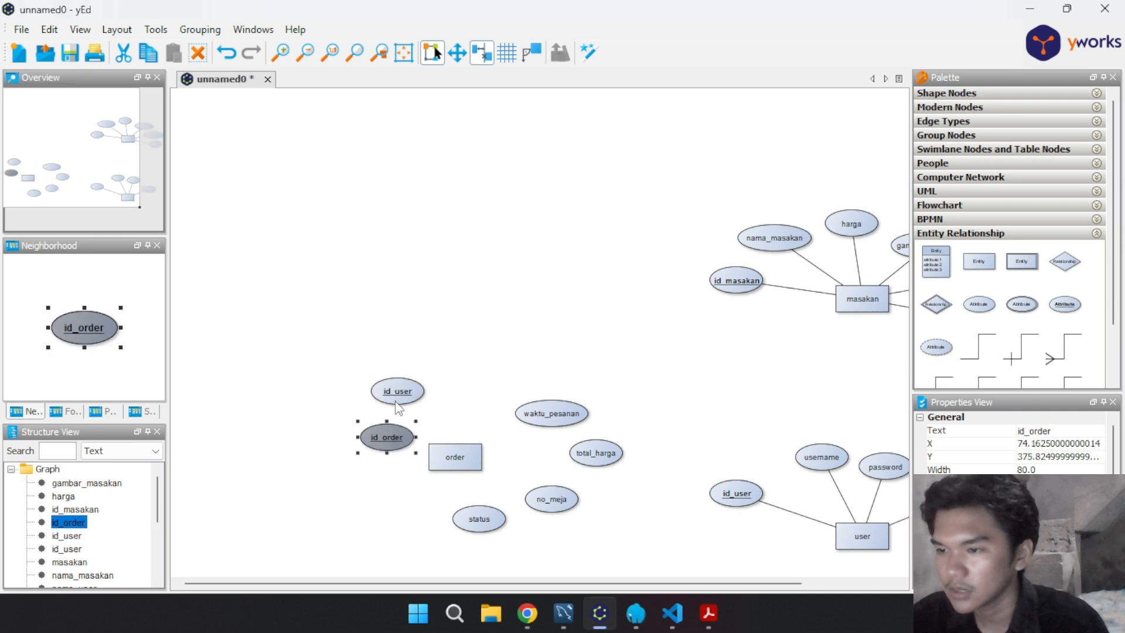
left_click(398, 391)
left_click_drag(397, 391, 432, 396)
left_click_drag(551, 413, 507, 396)
left_click_drag(596, 468, 553, 441)
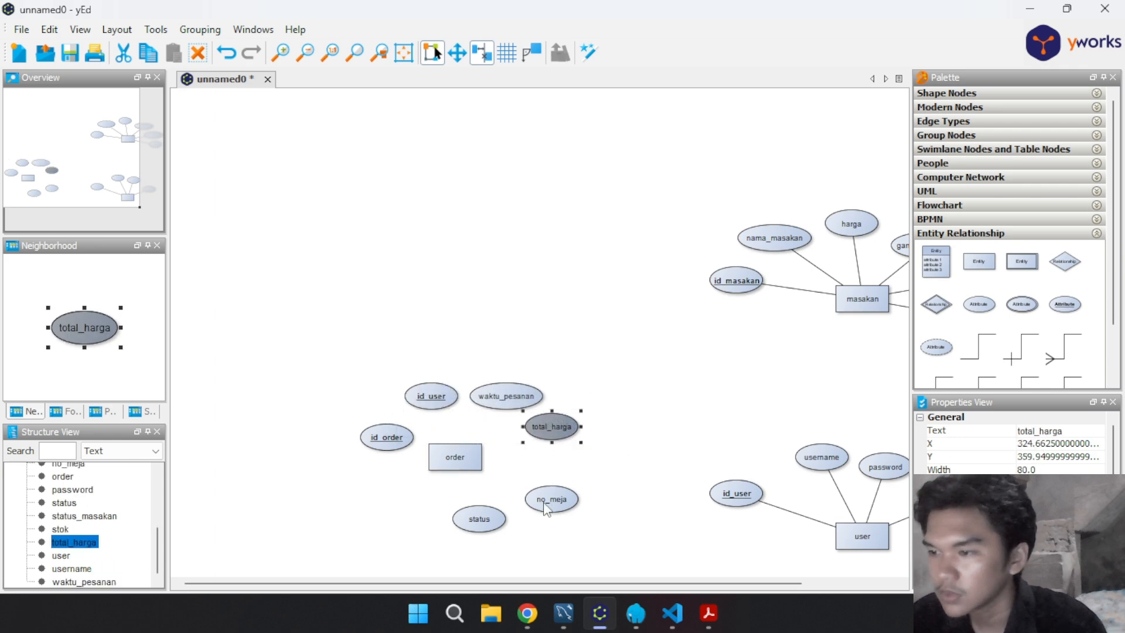
left_click_drag(550, 499, 570, 469)
left_click_drag(483, 521, 556, 509)
Connect the status and no_meja attributes to the order entity with plain straight edges
left_click_drag(990, 348, 555, 503)
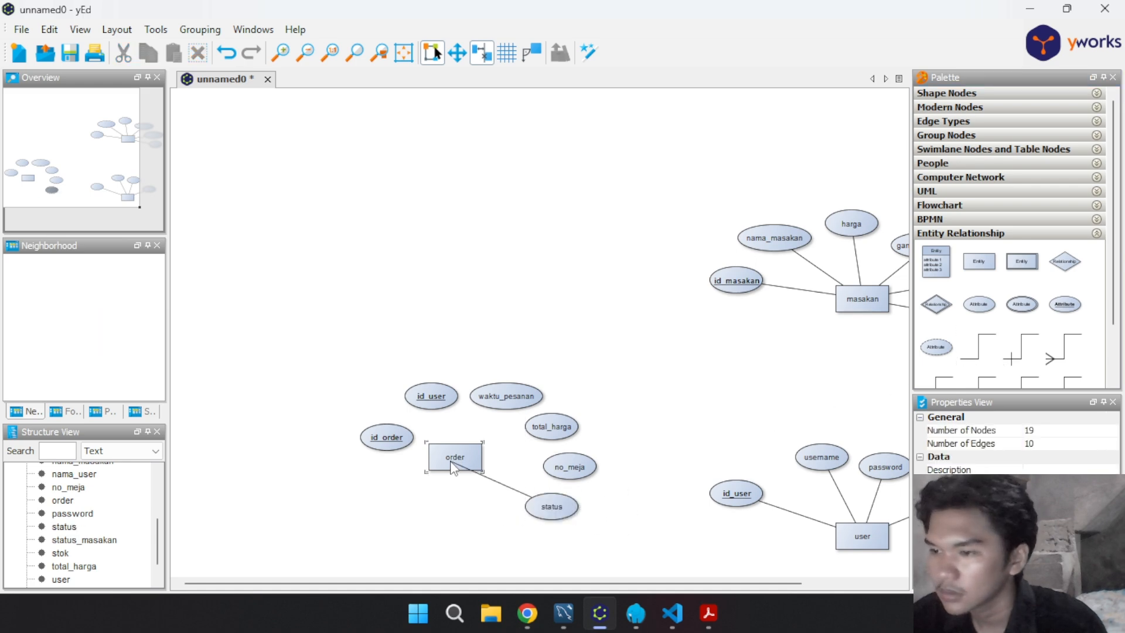
left_click(452, 462)
left_click_drag(961, 347, 564, 454)
left_click(455, 459)
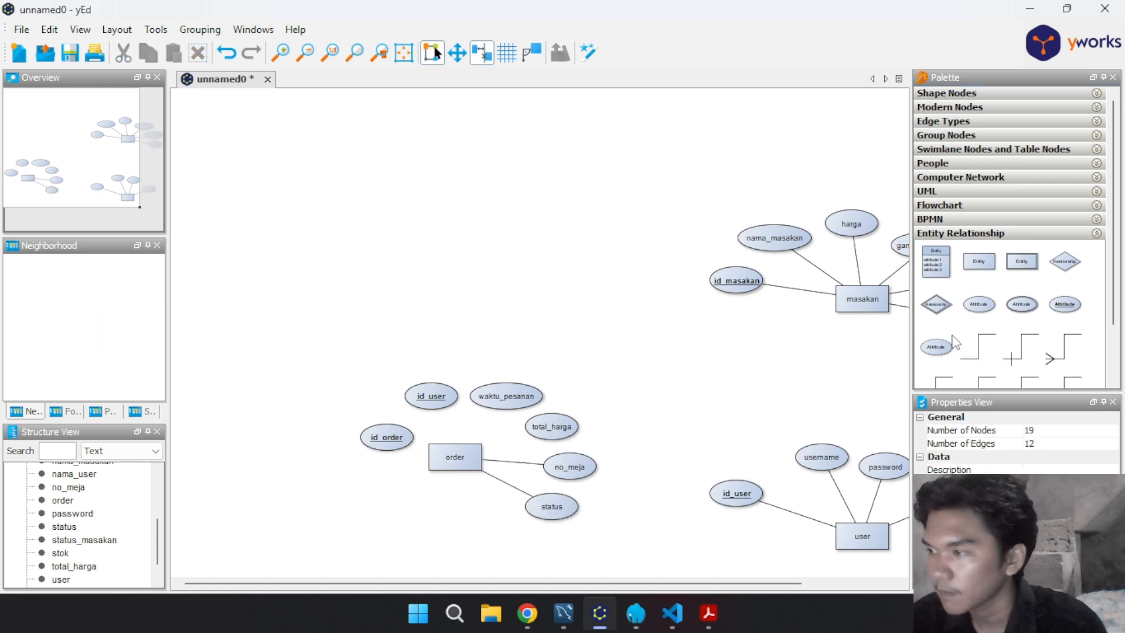
Connect total_harga, waktu_pesanan, id_user and id_order to the order entity with plain edges
left_click(457, 460)
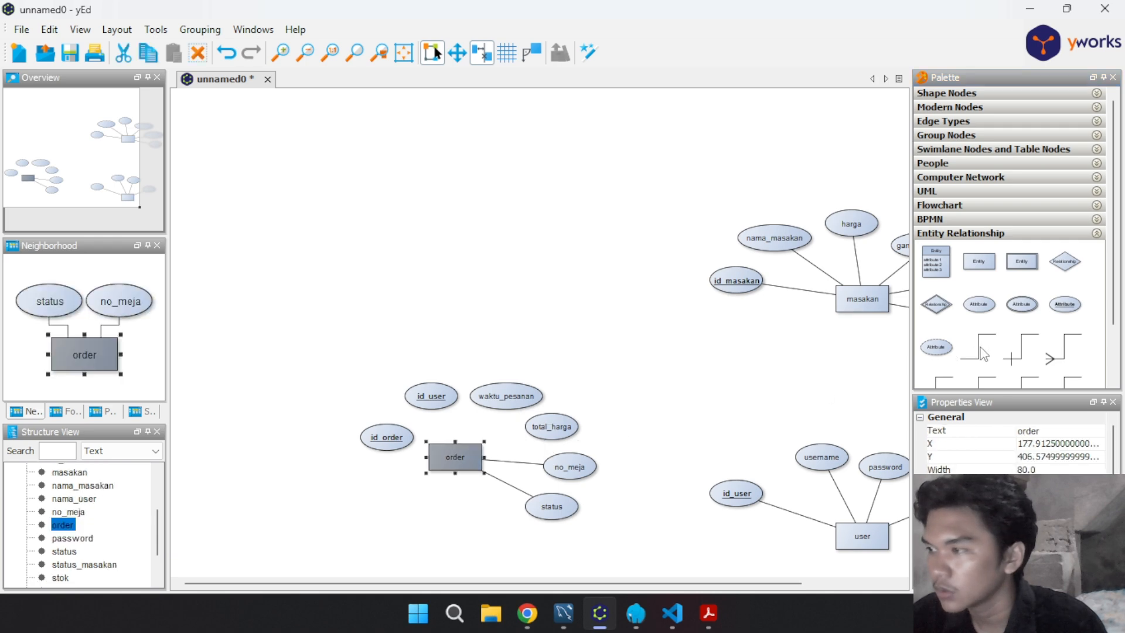
left_click_drag(983, 351, 613, 430)
left_click_drag(975, 345, 559, 429)
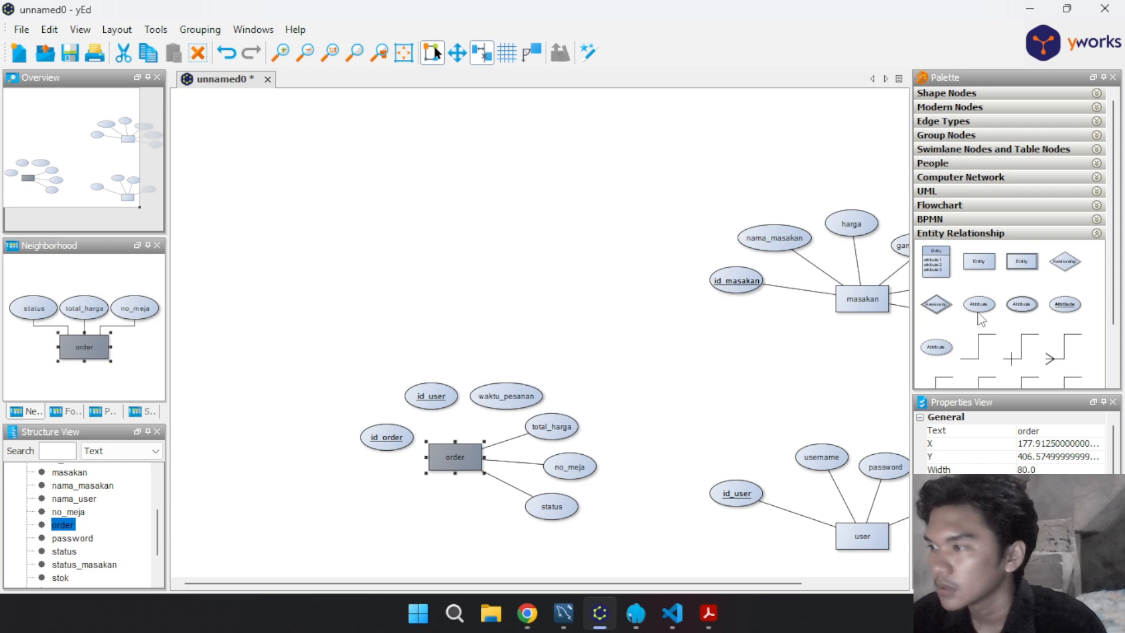
left_click_drag(979, 348, 502, 397)
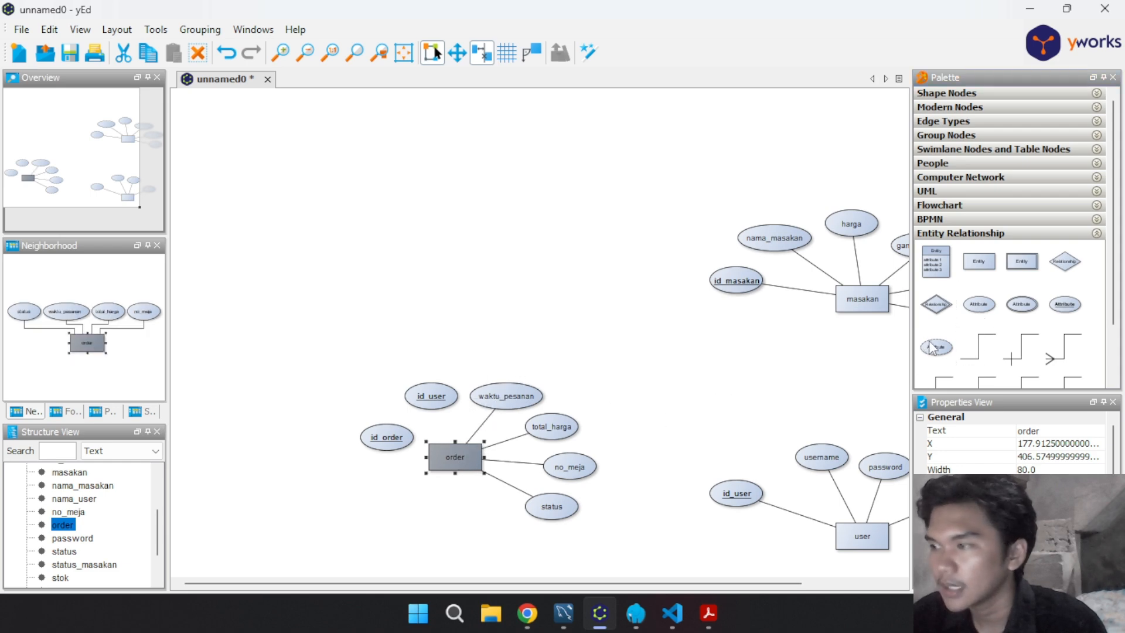
left_click_drag(979, 350, 435, 401)
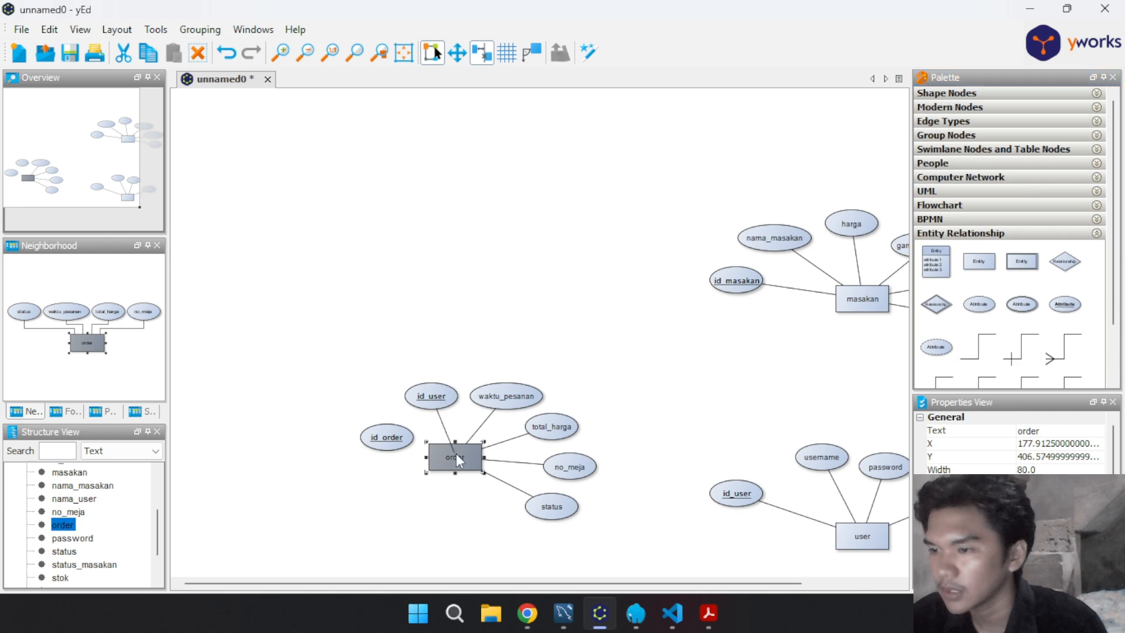
left_click(659, 404)
left_click_drag(989, 345, 407, 437)
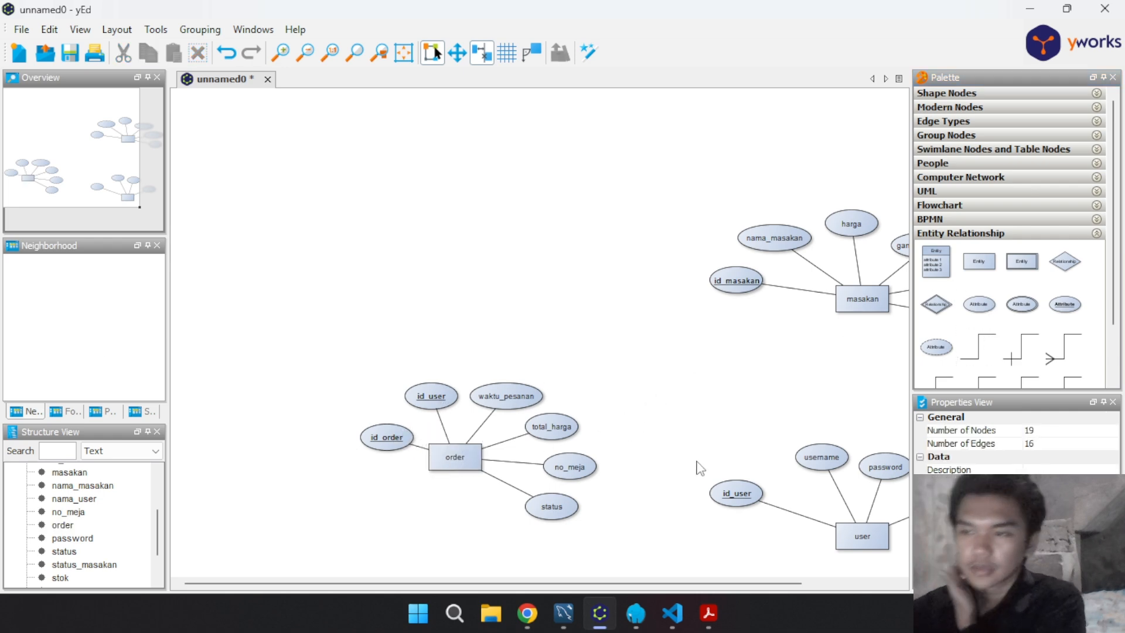
Check the detail pemesanan fields in the case study PDF, and shift order's waktu_pesanan, total_harga, no_meja and status attributes clockwise around the entity
left_click(709, 613)
scroll(371, 448, "down", 2)
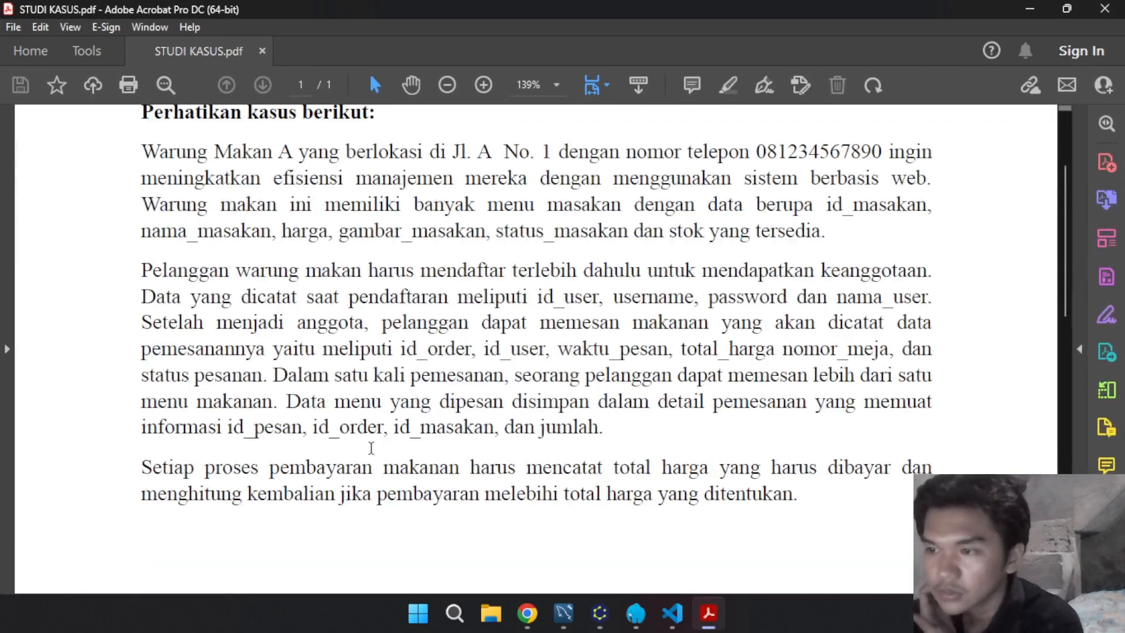
left_click(708, 613)
left_click(374, 445)
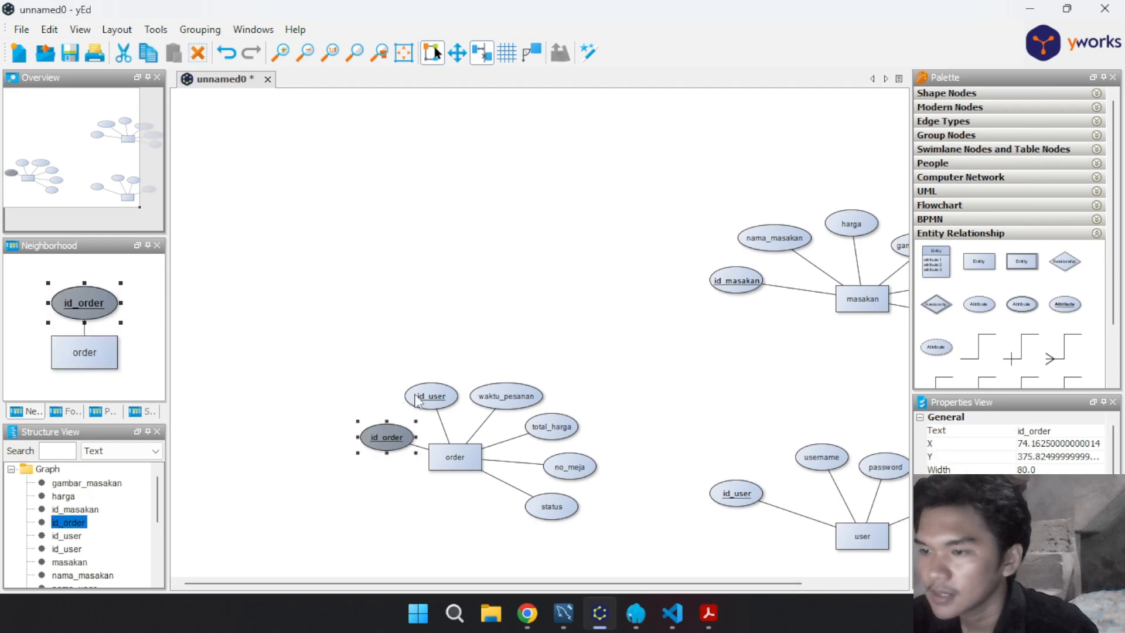
left_click(522, 393)
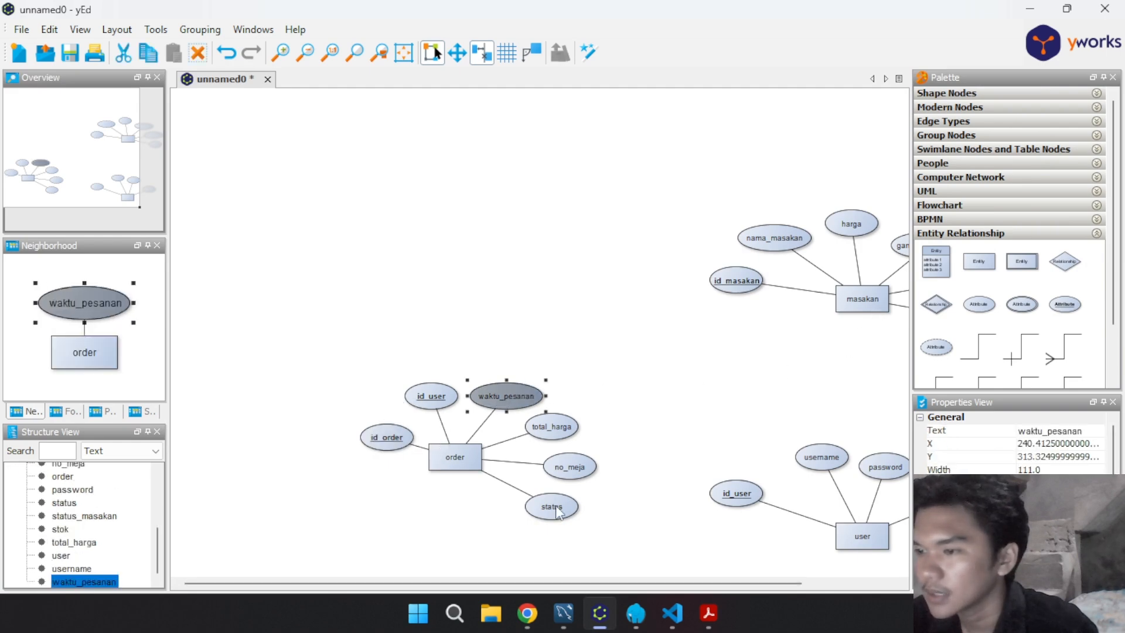
left_click_drag(557, 510, 511, 529)
left_click_drag(570, 469, 541, 499)
left_click_drag(550, 428, 559, 468)
left_click_drag(519, 398, 584, 434)
mouse_move(433, 402)
left_mouse_down()
mouse_move(486, 393)
mouse_move(442, 397)
left_mouse_up()
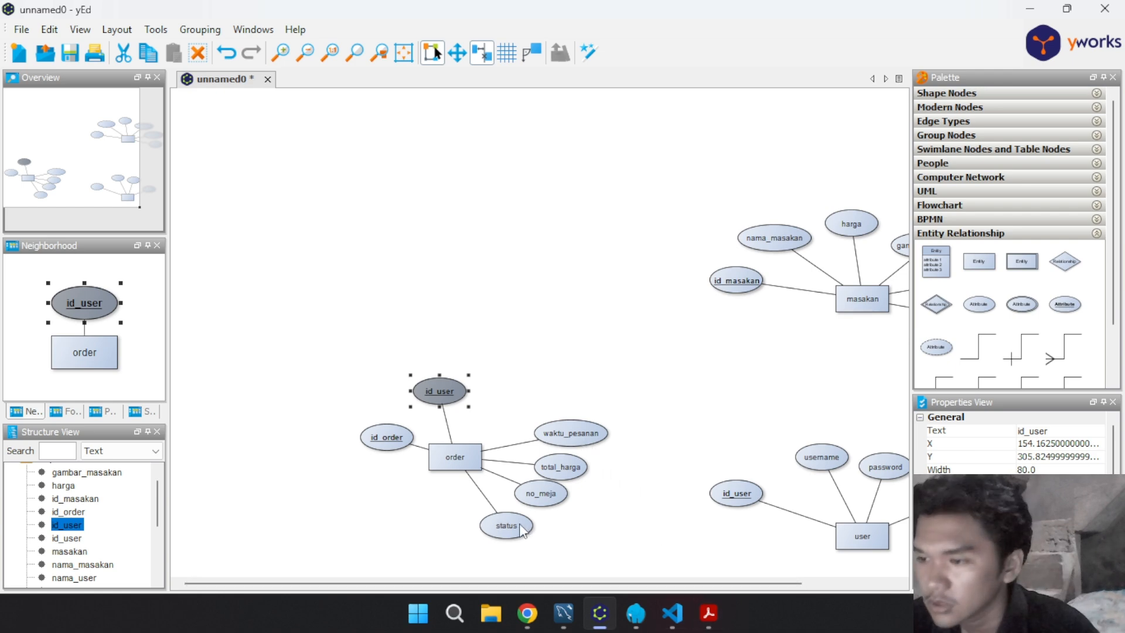
Move status and no_meja below order, total_harga to its lower right, waktu_pesanan to its right and id_user just above waktu_pesanan
left_click_drag(524, 530, 431, 534)
left_click_drag(539, 494, 486, 514)
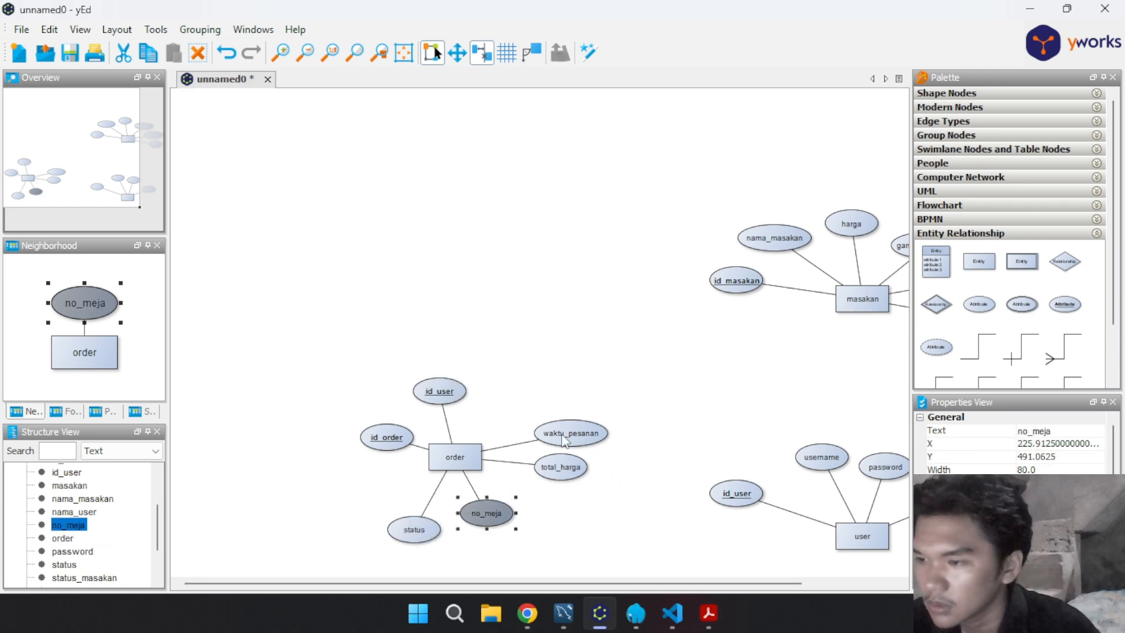
left_click_drag(563, 475, 545, 493)
left_click(579, 439)
left_click_drag(579, 438, 582, 452)
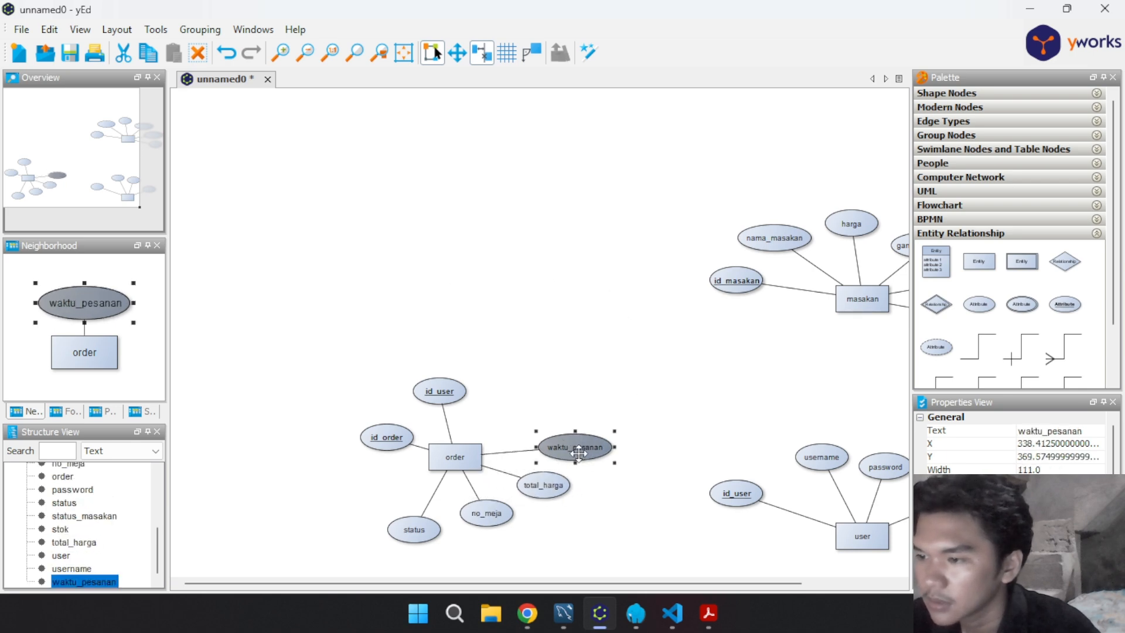
left_click_drag(441, 391, 576, 417)
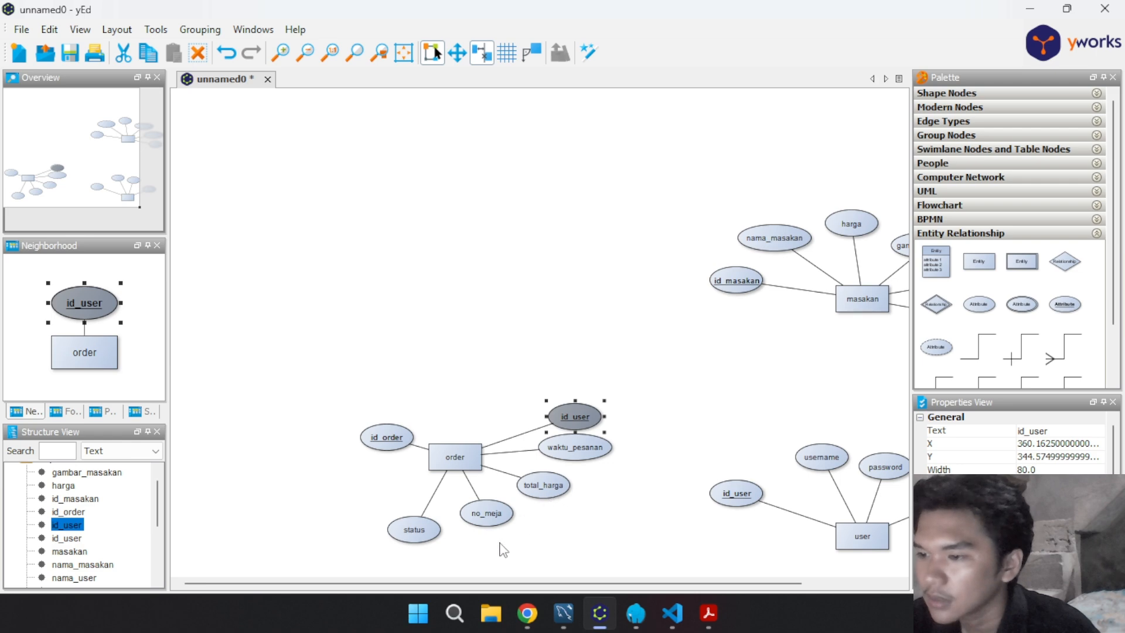
mouse_move(420, 537)
left_mouse_down()
mouse_move(375, 512)
mouse_move(414, 523)
left_mouse_up()
left_click(385, 444)
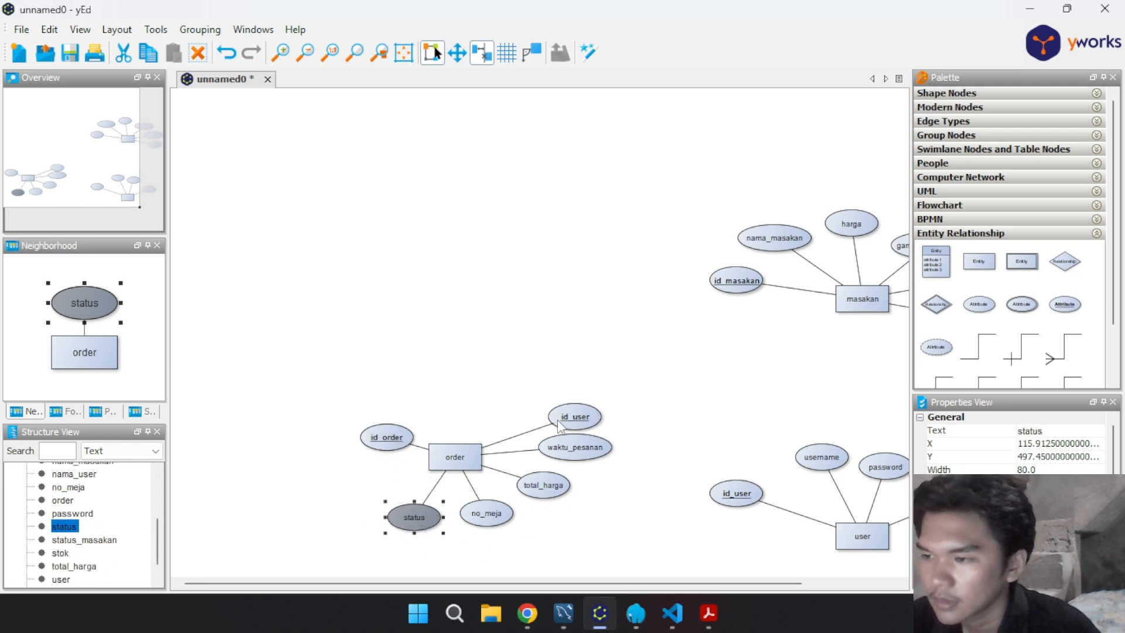
Move order's id_user attribute below id_order on the entity's left, and even out the positions of no_meja, total_harga and waktu_pesanan
left_click_drag(575, 418, 400, 487)
left_click_drag(493, 514, 477, 519)
left_click_drag(539, 491, 522, 500)
left_click_drag(575, 447, 562, 457)
Add a relationship diamond well above the order entity and label it pesan
left_click_drag(1065, 267, 465, 285)
double_click(466, 286)
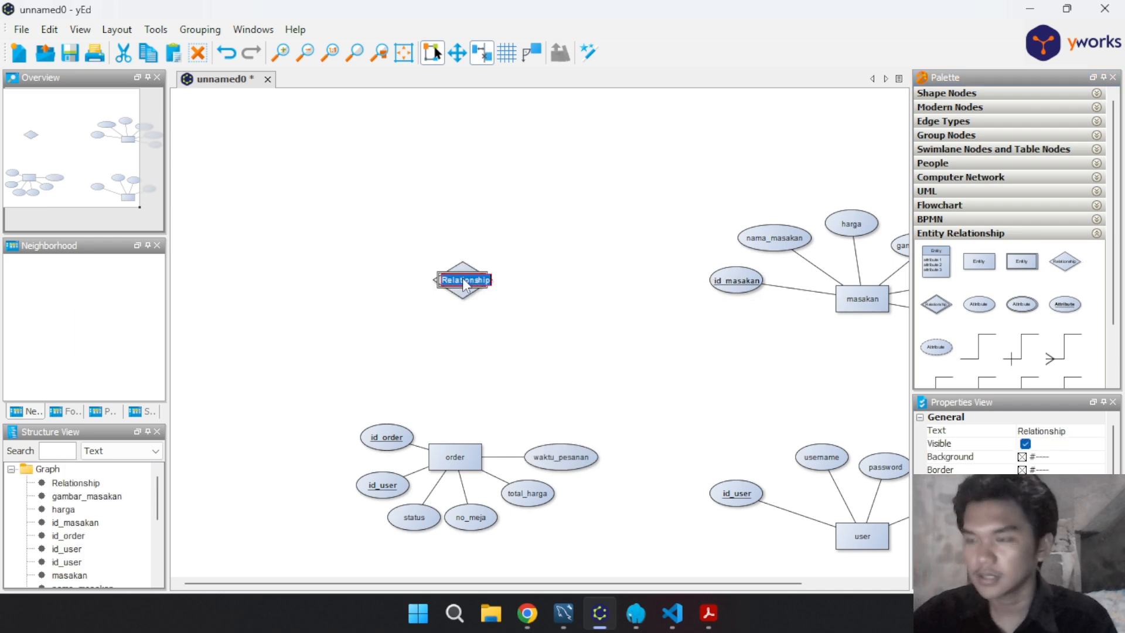
type("pesa")
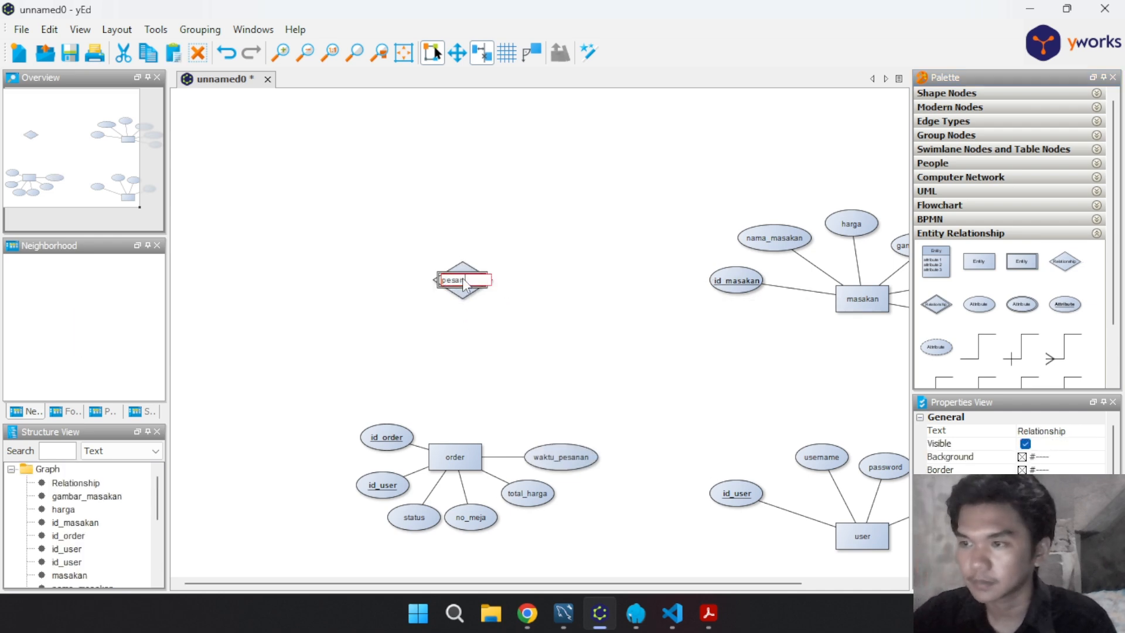
type("n")
key("Return")
left_click(557, 327)
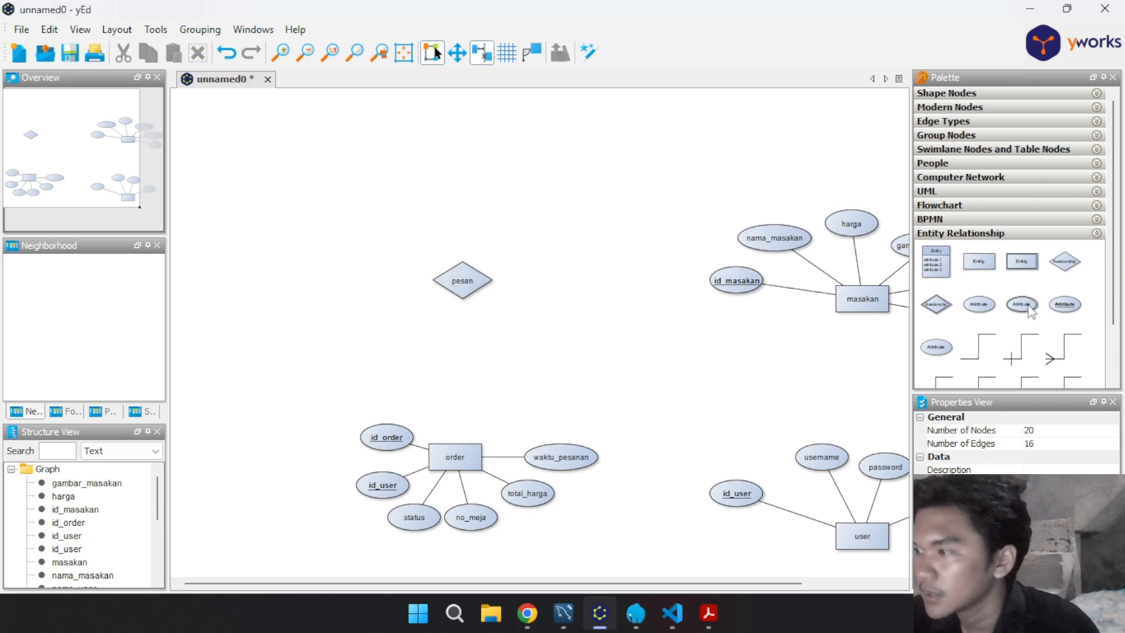
Check the case study PDF for the detail pemesanan fields, and add a key attribute labelled id_pesan to the upper left of pesan
left_click(709, 614)
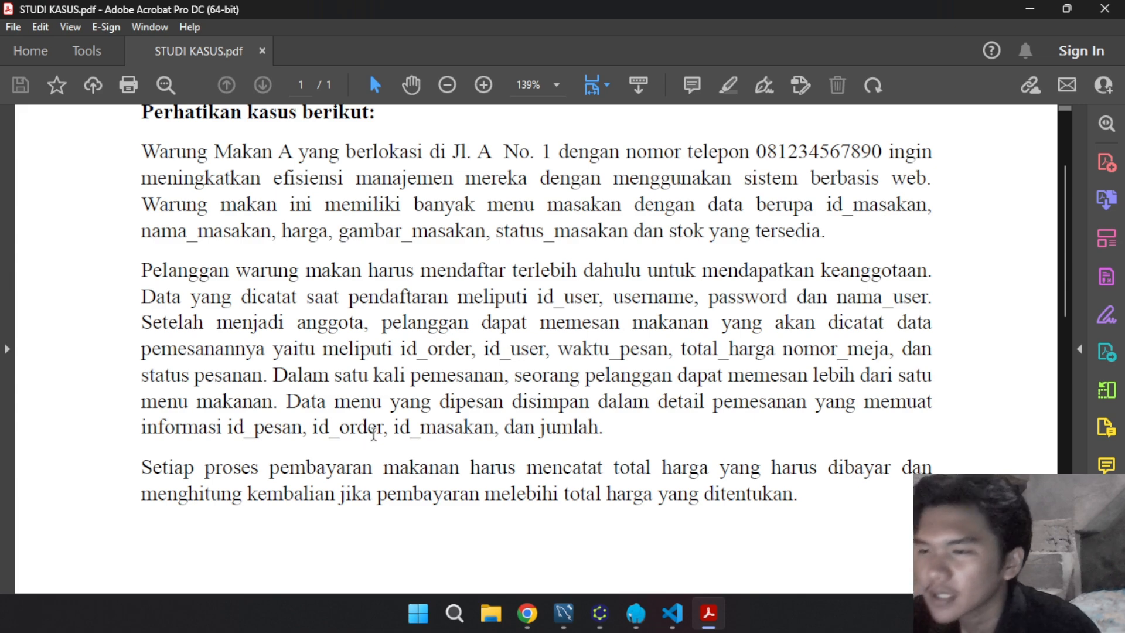
left_click(711, 612)
left_click_drag(1065, 304, 368, 230)
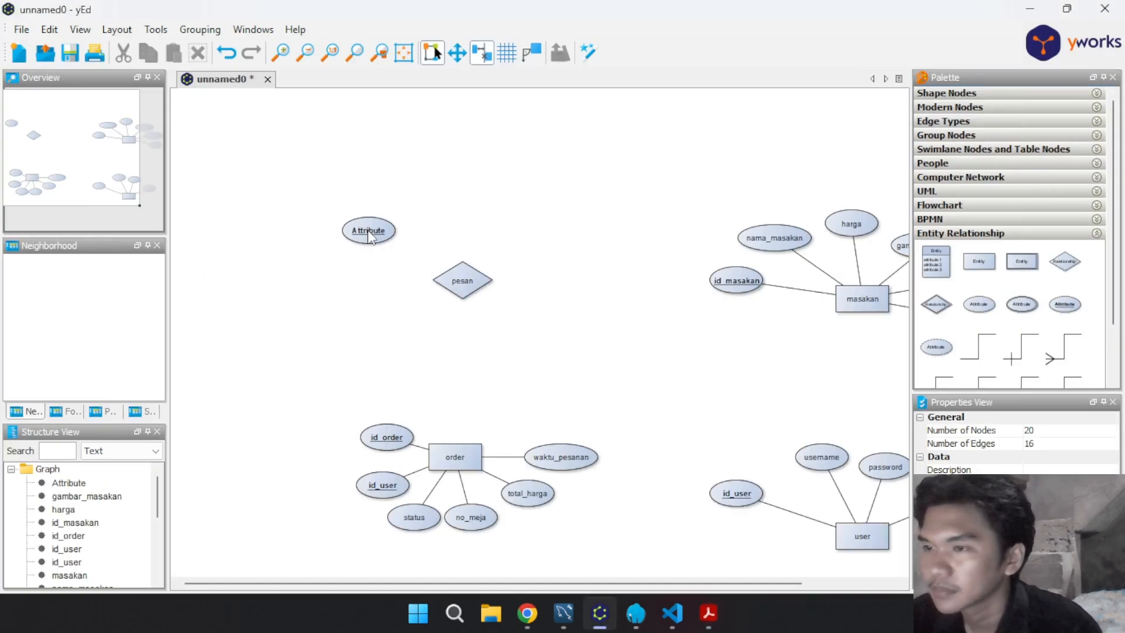
double_click(369, 230)
key("BackSpace")
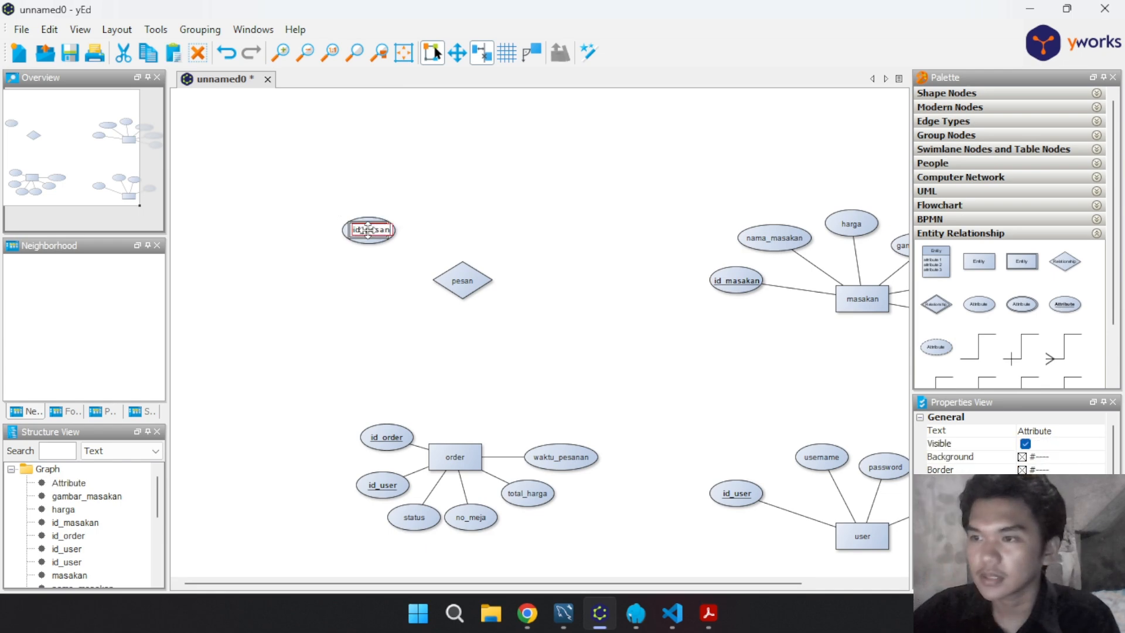
key("Return")
Add an underlined key attribute above the pesan relationship and label it id_order
left_click_drag(1068, 316, 439, 210)
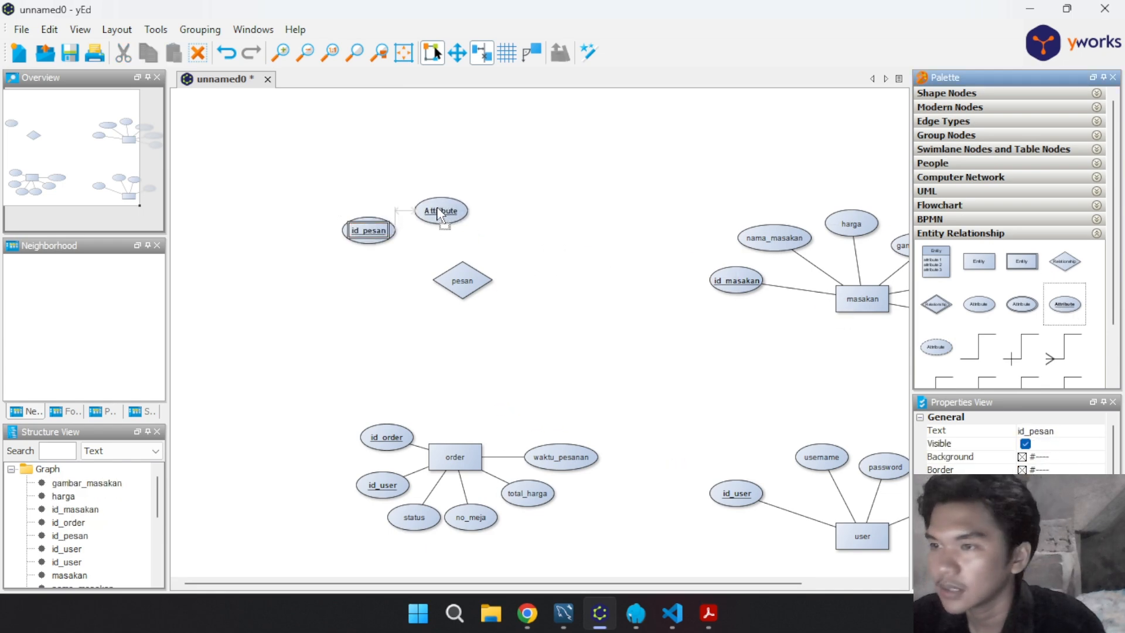
double_click(437, 205)
type("id_")
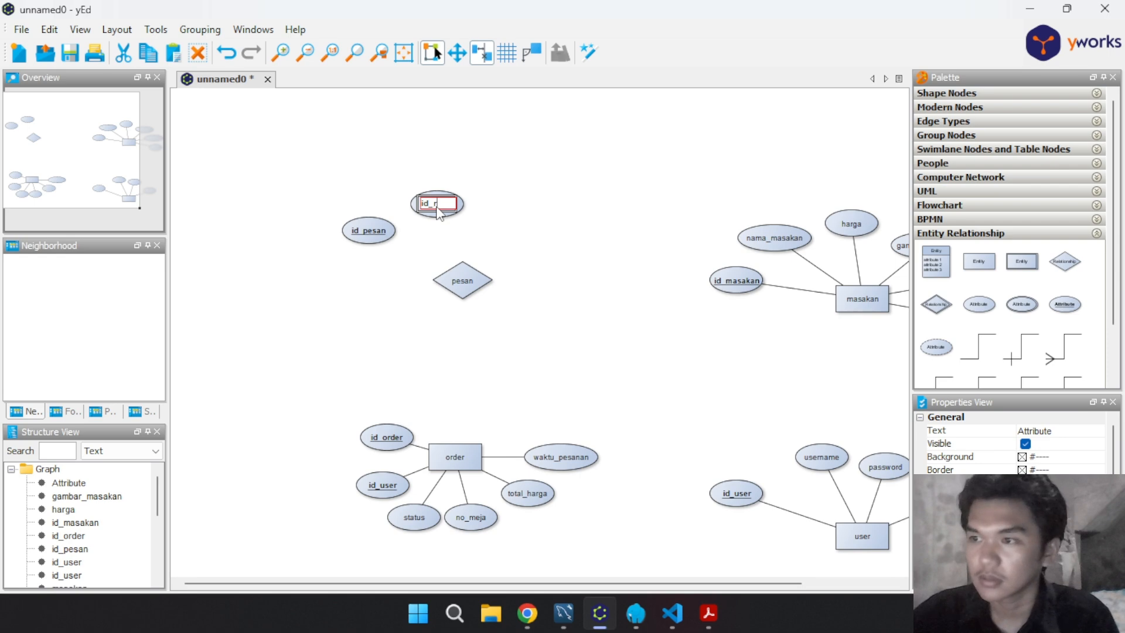
type("order")
key("Return")
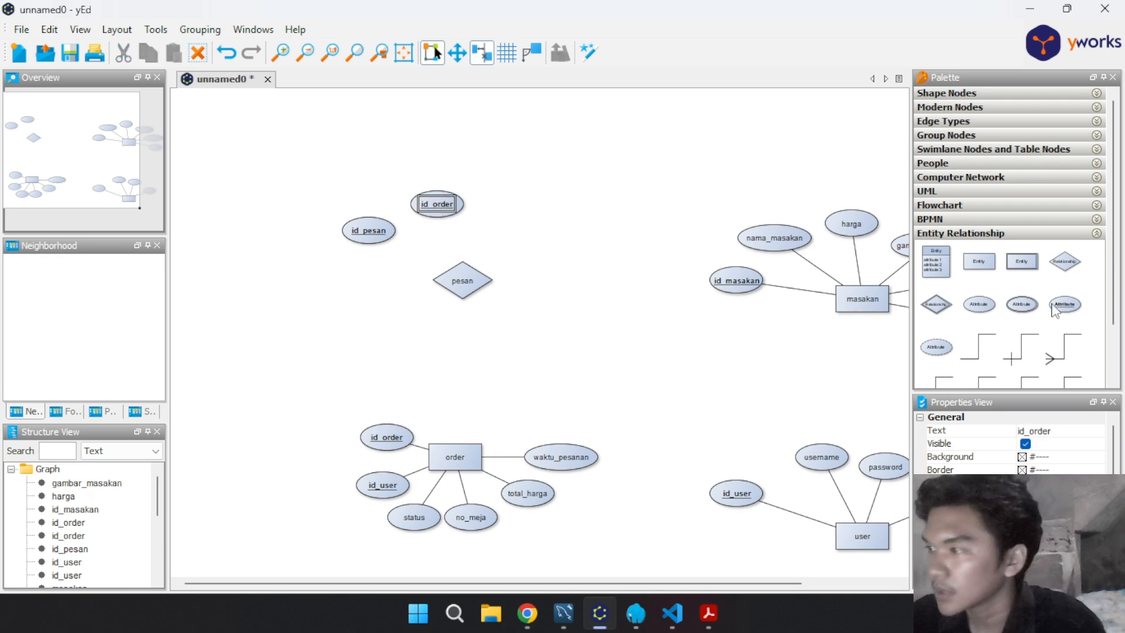
Add a key attribute labelled id_masakan to the upper right of pesan, and widen its ellipse to about 92.5 so the label fits
left_click_drag(1055, 311, 519, 210)
double_click(516, 210)
type("id")
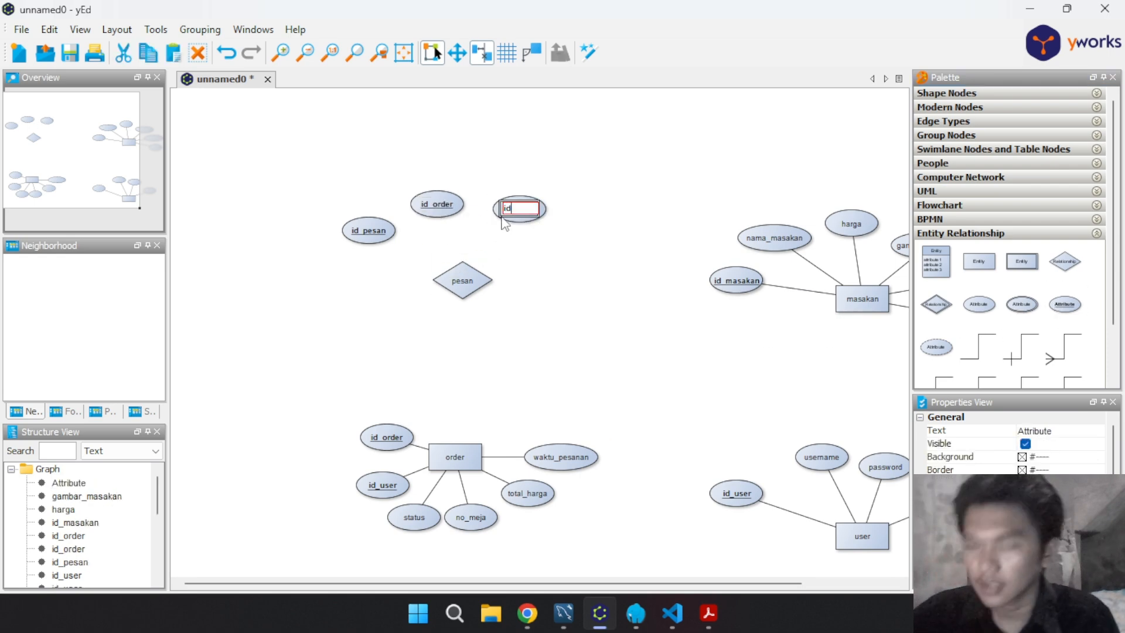
type("_masakan")
key("Return")
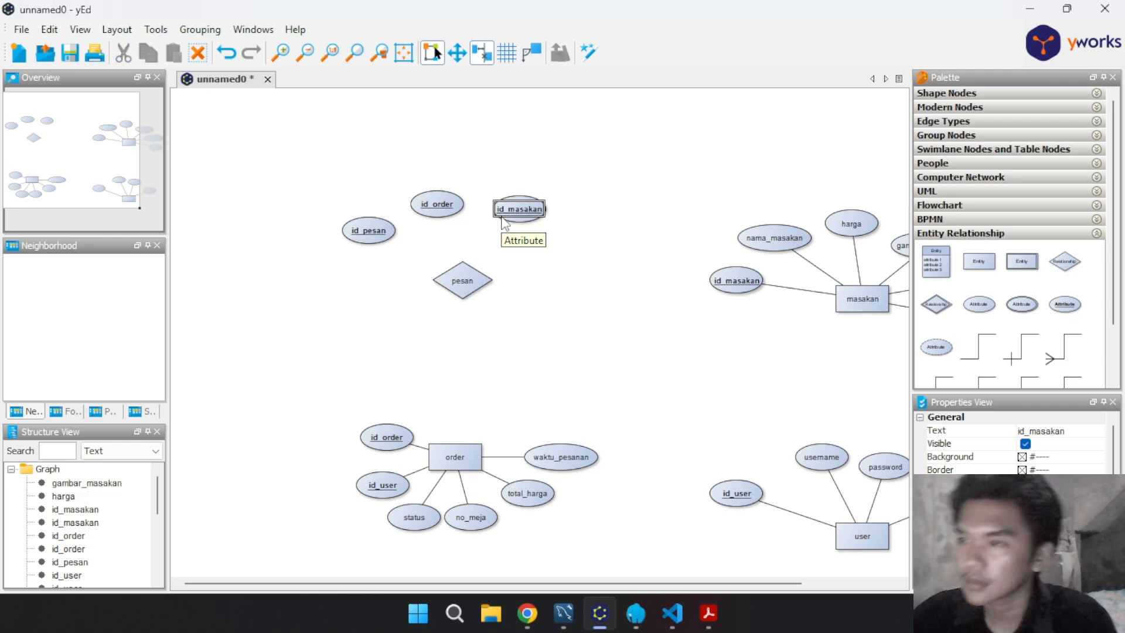
left_click(585, 251)
left_click(545, 208)
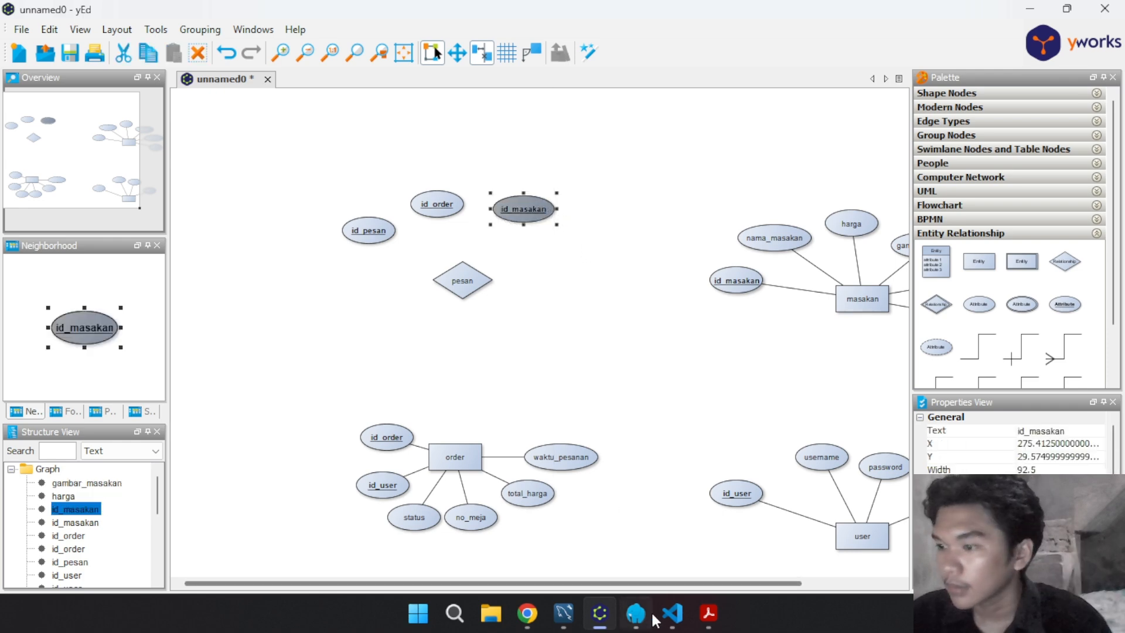
Check the detail pemesanan fields in the case study PDF, and add a plain attribute labelled jumlah to the right of pesan
left_click(716, 614)
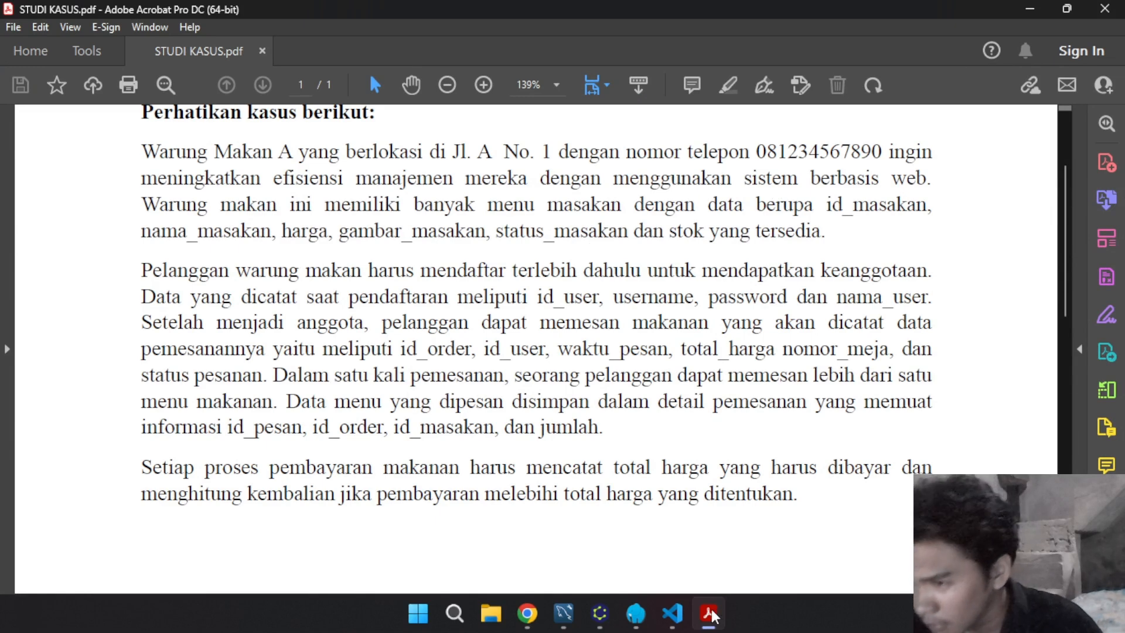
left_click(600, 613)
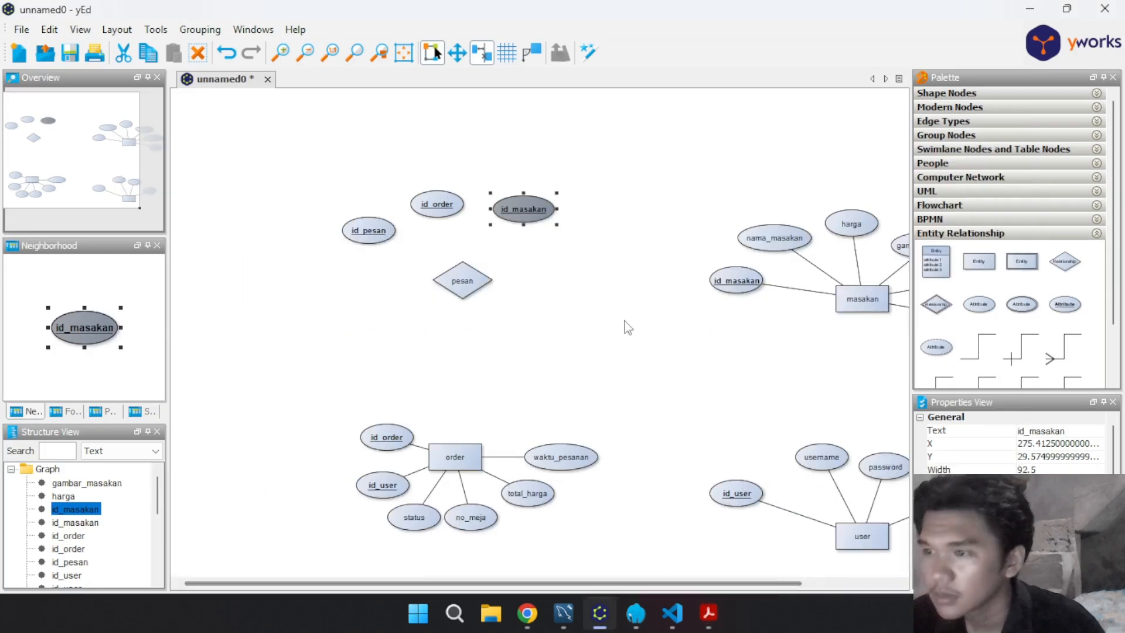
left_click_drag(605, 296, 572, 266)
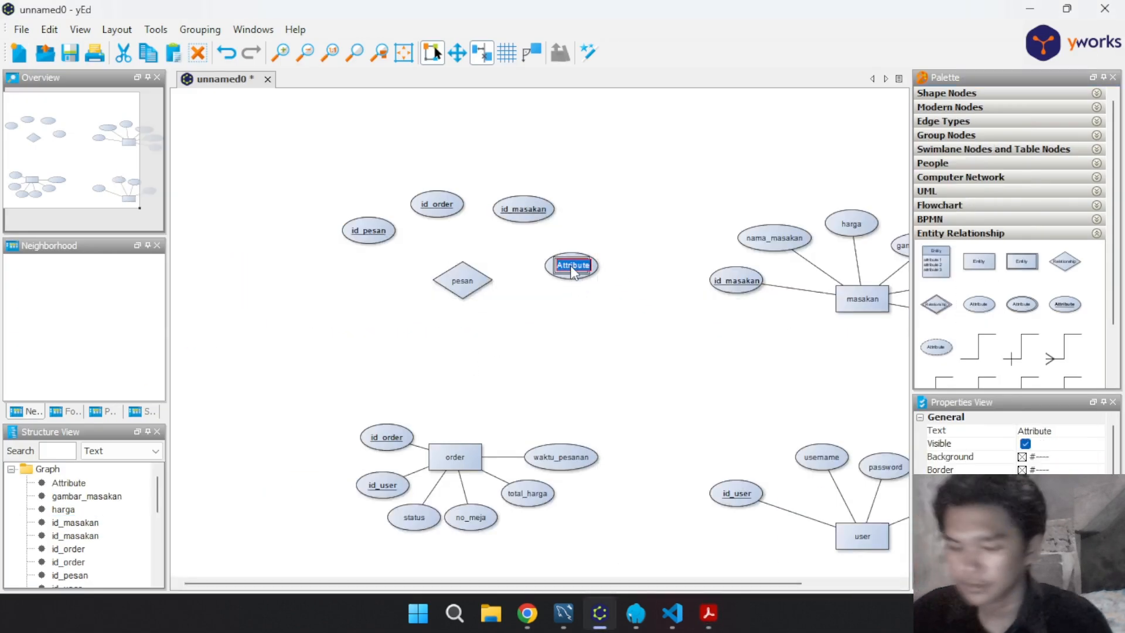
double_click(572, 267)
type("jumlah")
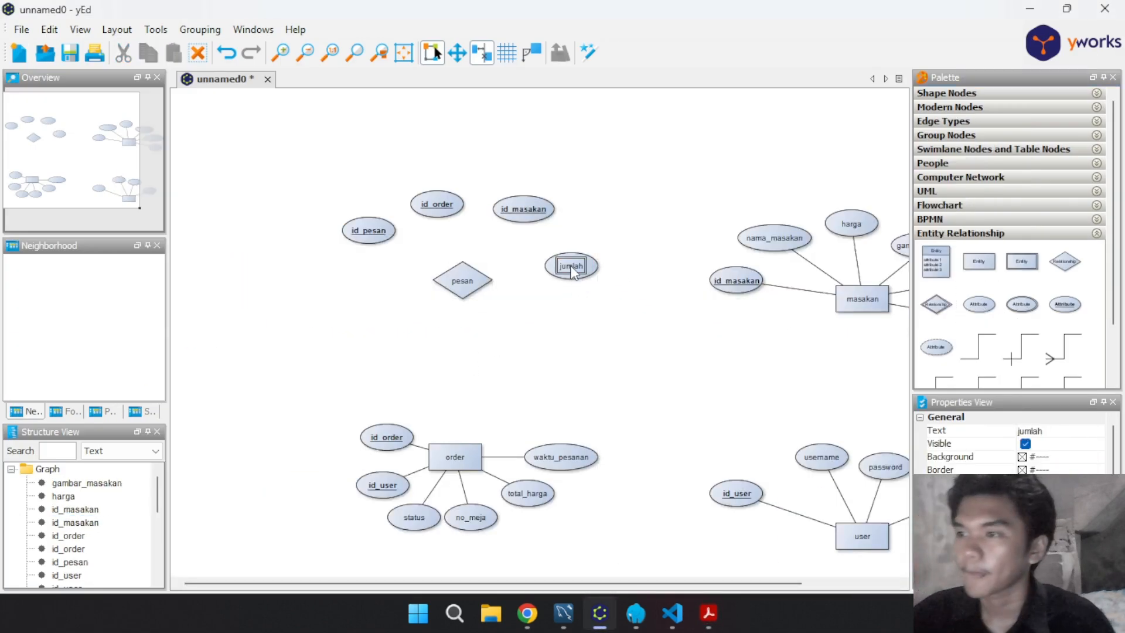
left_click(645, 329)
Connect the jumlah, id_masakan, id_order and id_pesan attributes to the pesan relationship with plain lines
left_click_drag(580, 265, 460, 279)
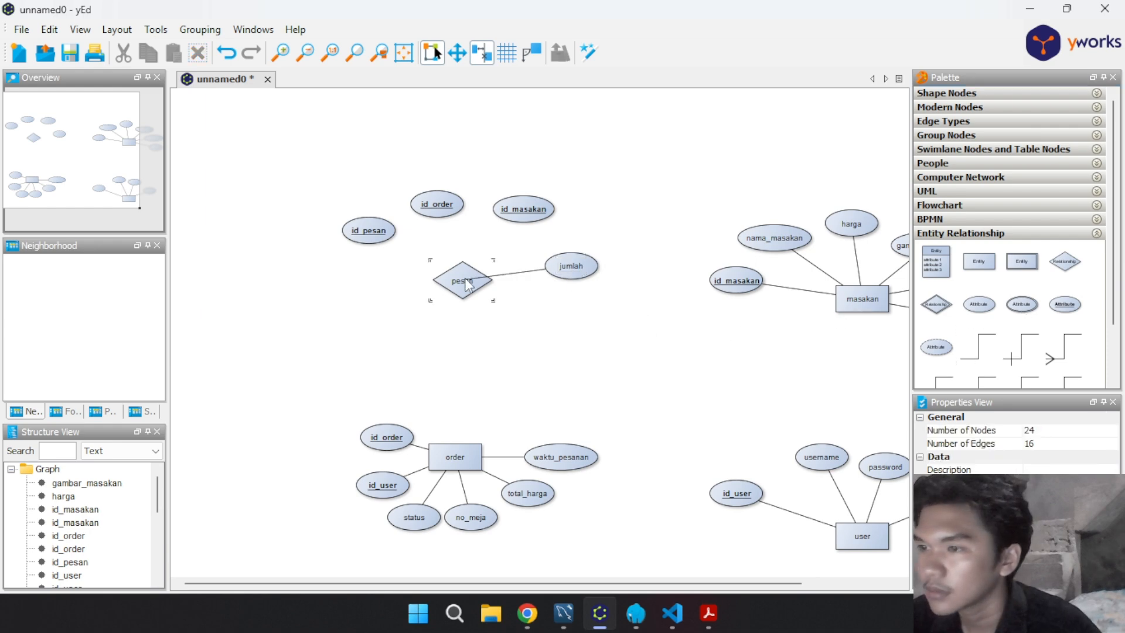
left_click_drag(535, 220, 462, 280)
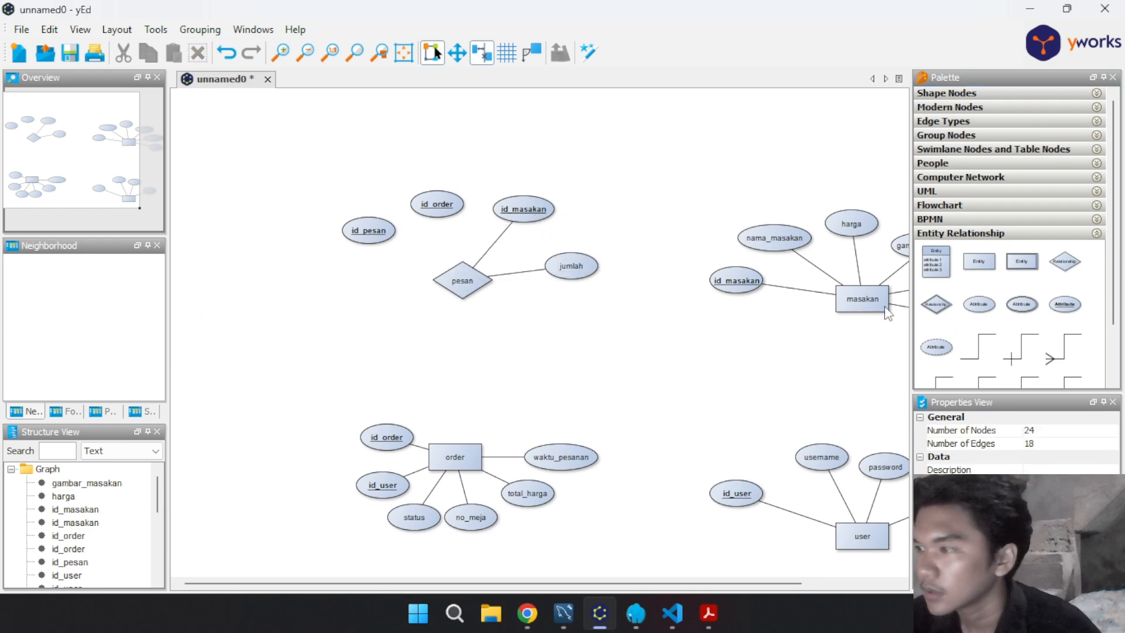
left_click_drag(440, 217, 462, 279)
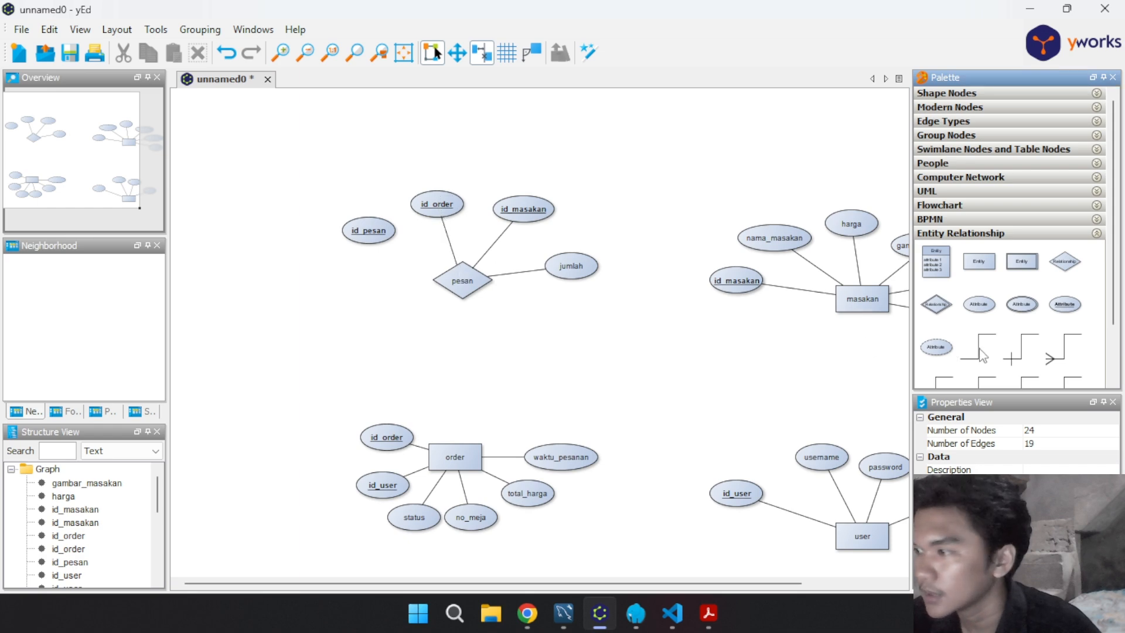
left_click_drag(365, 231, 457, 277)
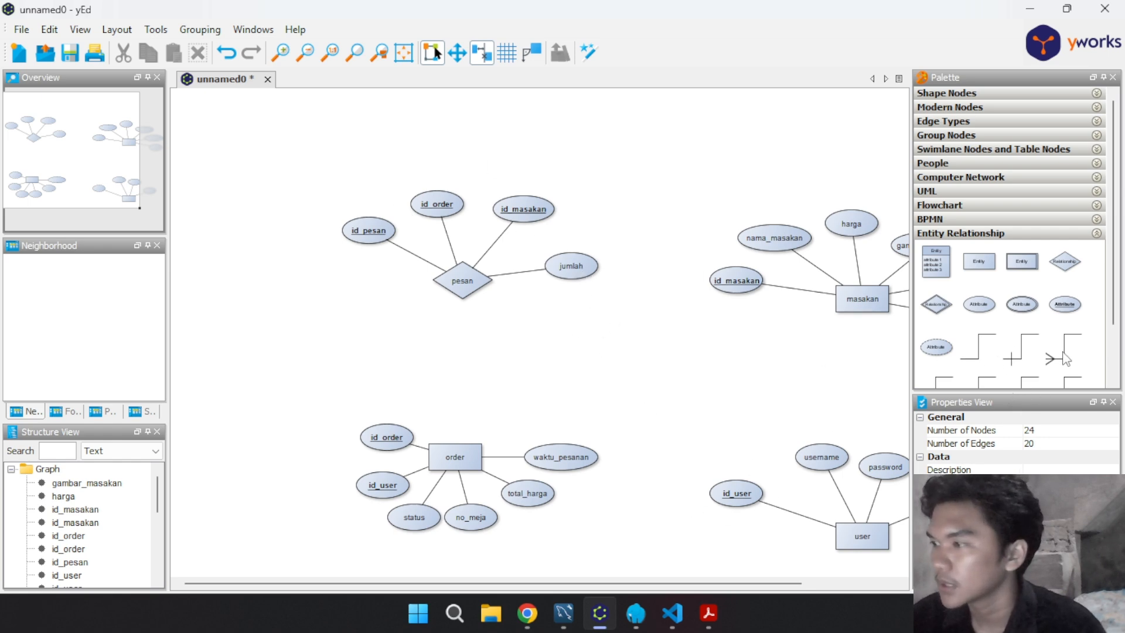
Connect the order and masakan entities to pesan with edges ending in a crow's foot at each entity, and align pesan directly above order
left_click_drag(1066, 358, 463, 451)
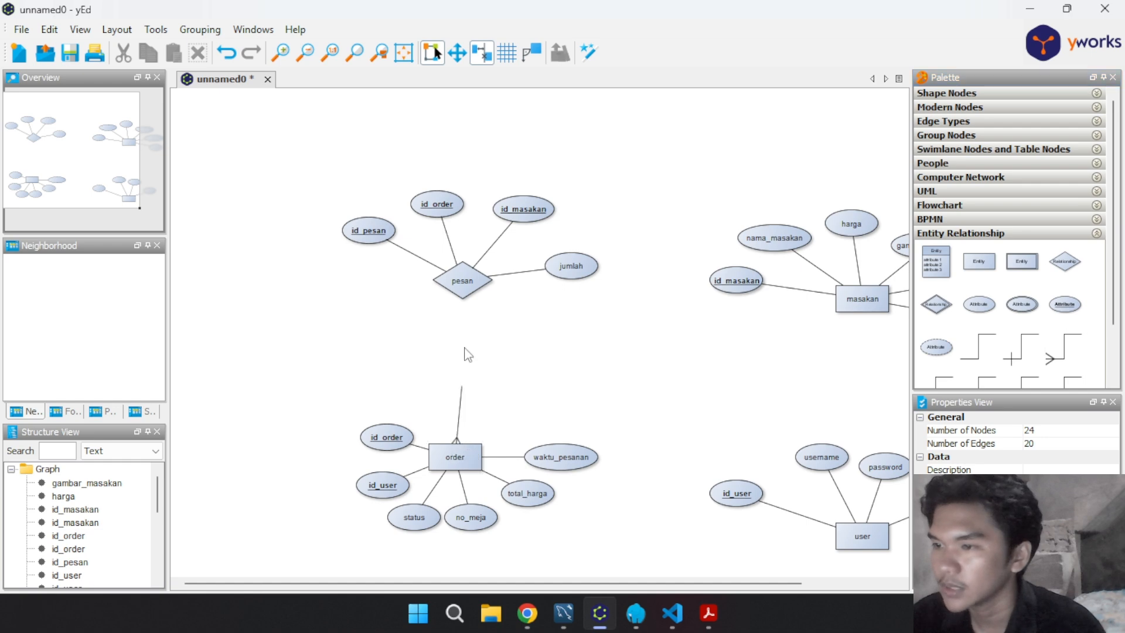
left_click(467, 286)
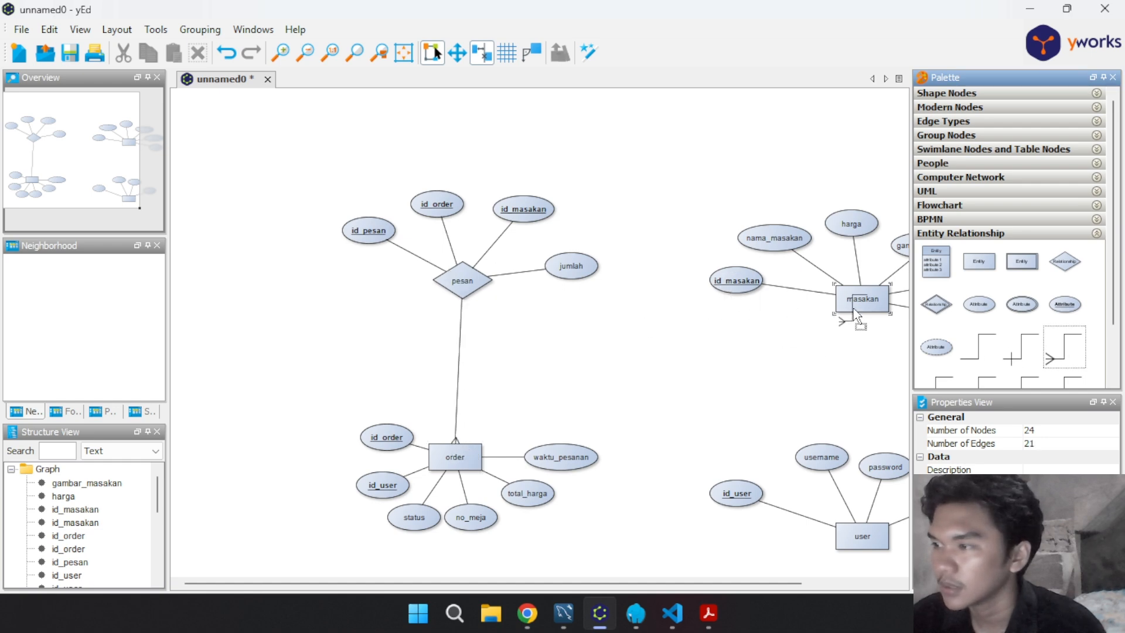
left_click_drag(857, 316, 457, 282)
left_click(461, 284)
left_click(851, 382)
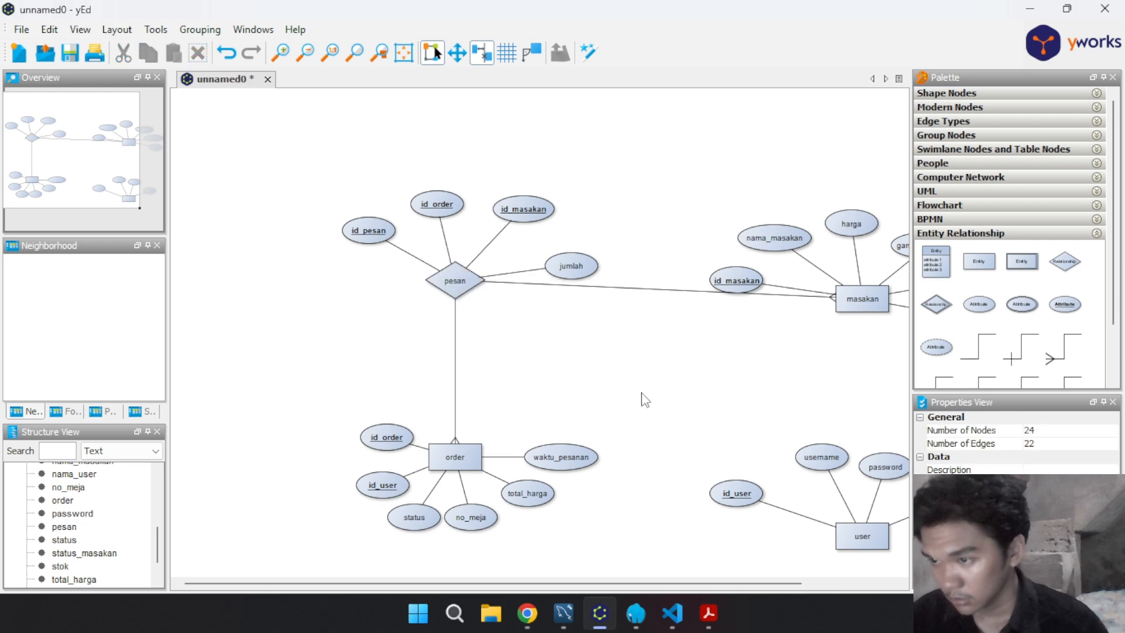
Move pesan and order together with all their attributes closer to the masakan and user entities
left_click_drag(321, 132, 618, 566)
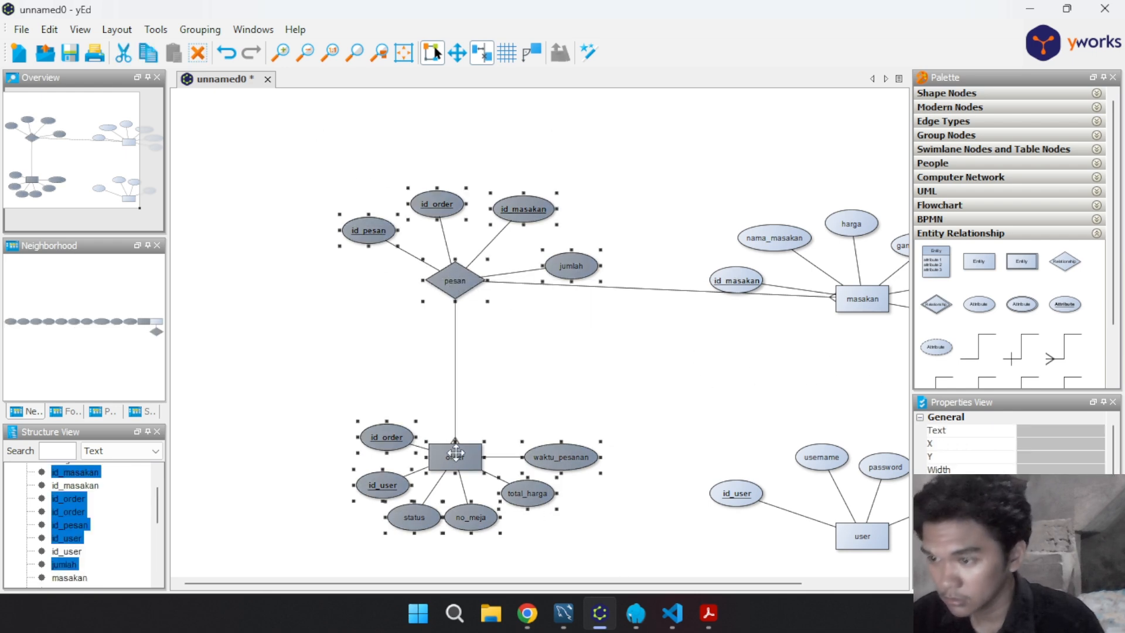
left_click_drag(456, 453, 533, 466)
left_click(717, 394)
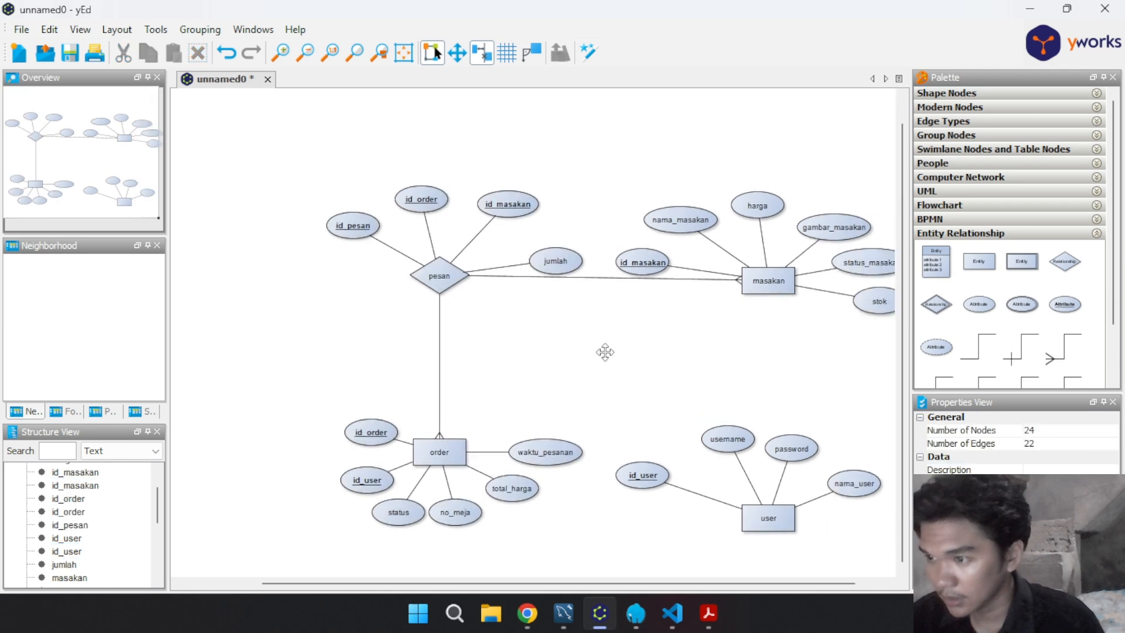
left_click_drag(605, 352, 578, 349)
Arrange masakan's attributes in a compact arc over the entity, with harga centred directly above it and stok at the right end
left_click(682, 282)
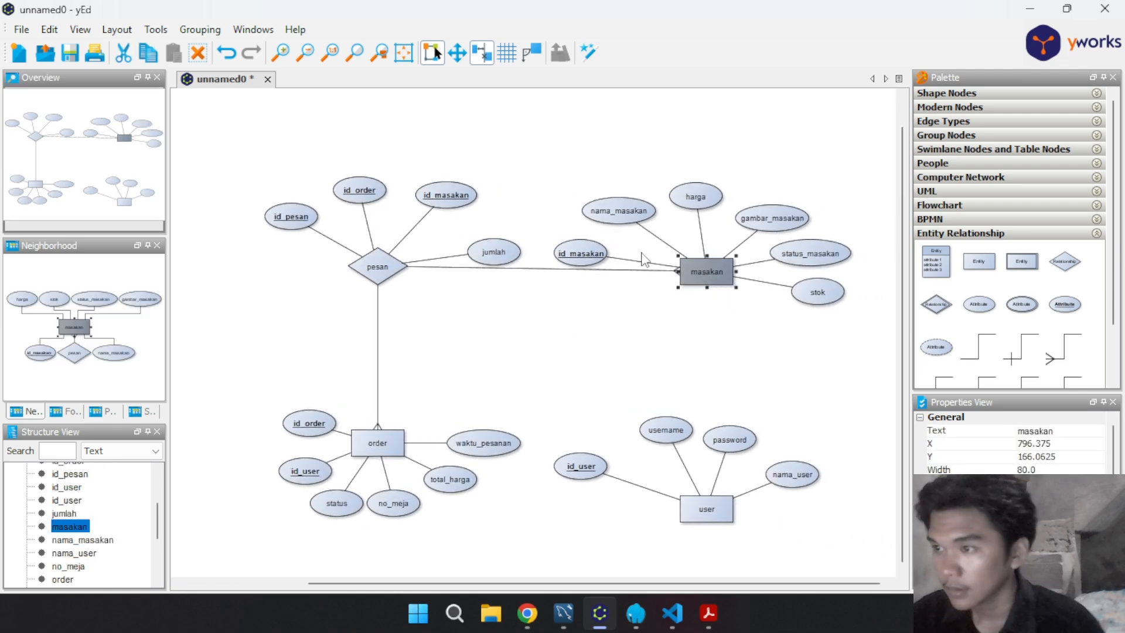
left_click_drag(579, 248, 640, 211)
left_click(706, 196)
left_click_drag(707, 196, 717, 191)
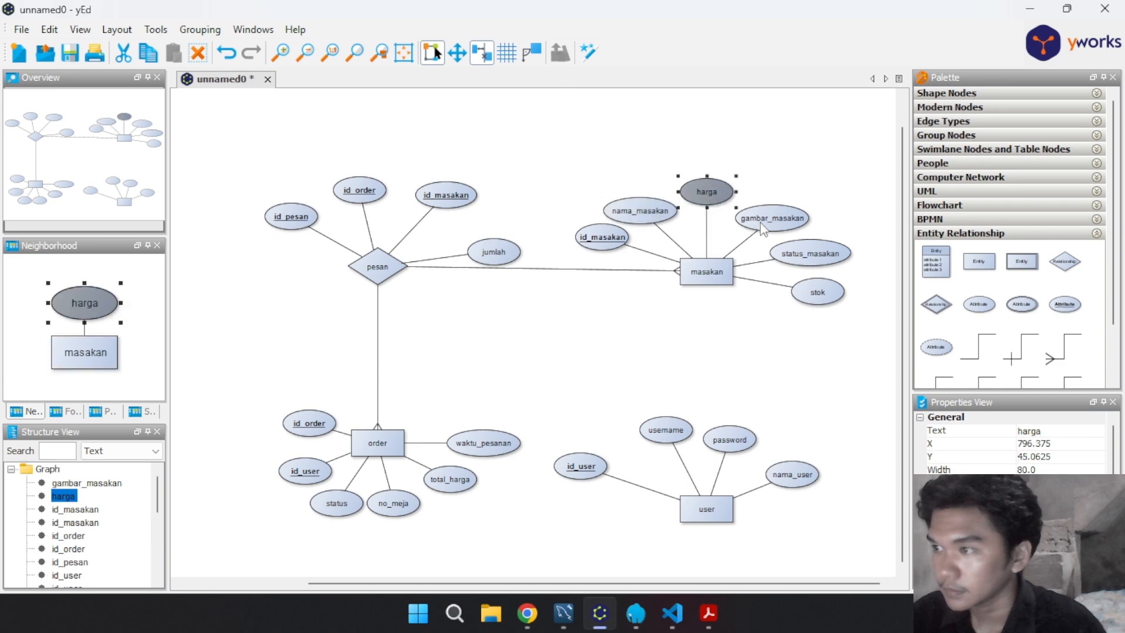
left_click_drag(768, 218, 767, 213)
left_click_drag(815, 258, 802, 250)
left_click_drag(815, 290, 816, 281)
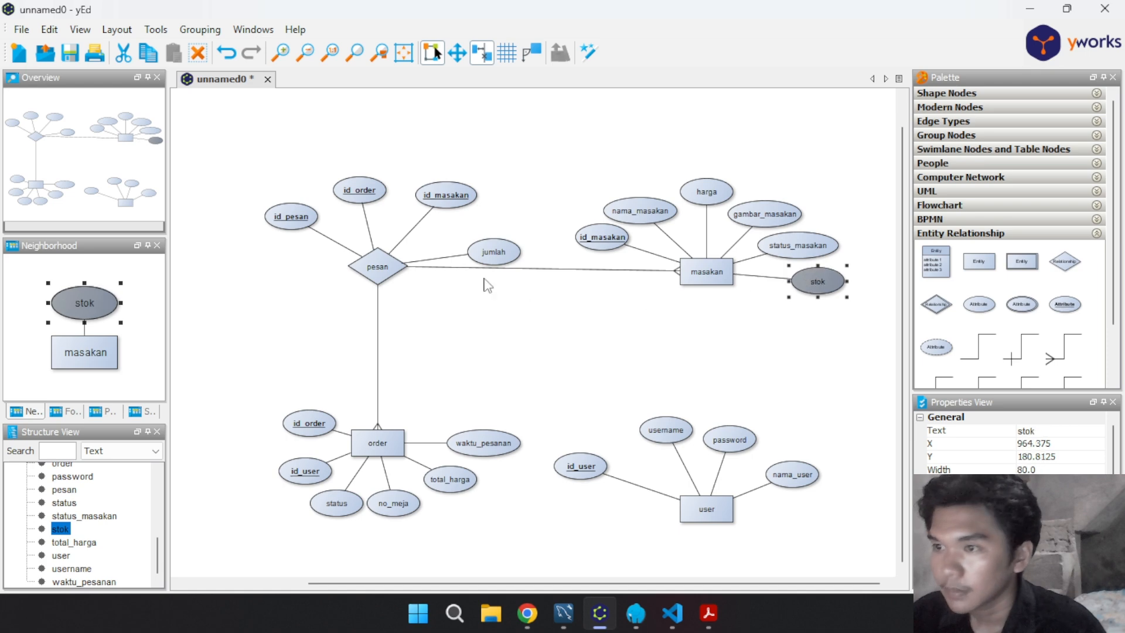
Pull the jumlah, id_masakan, id_order and id_pesan attributes into a tighter arc above the pesan relationship
left_click_drag(493, 253, 484, 233)
left_click_drag(446, 195, 438, 206)
left_click(366, 190)
left_click_drag(365, 191, 380, 199)
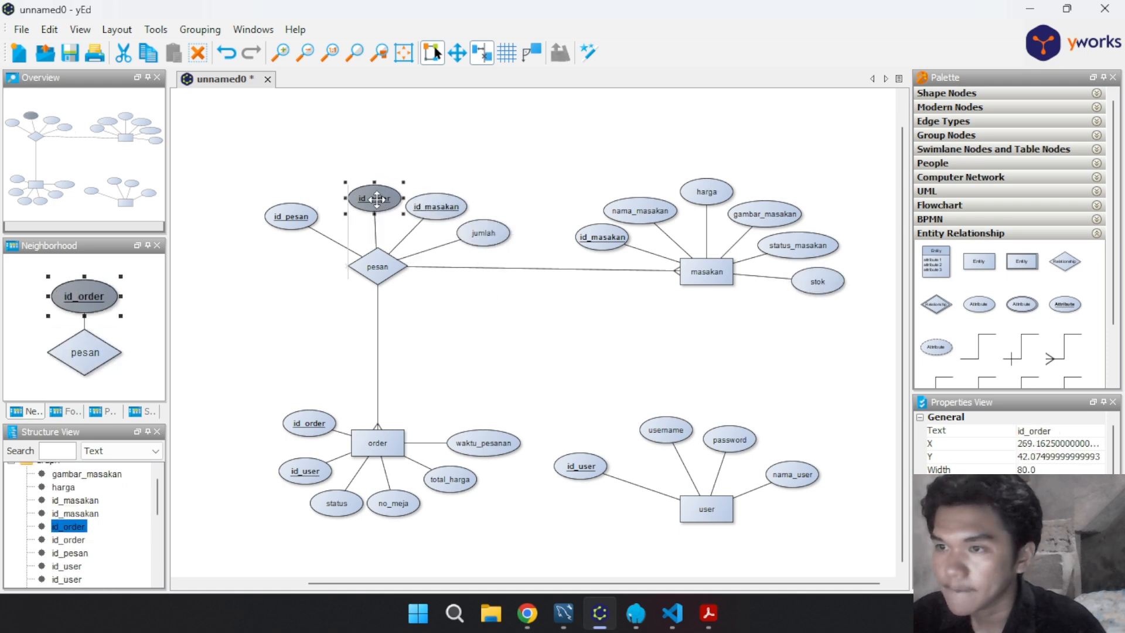
left_click_drag(292, 217, 309, 218)
left_click(477, 322)
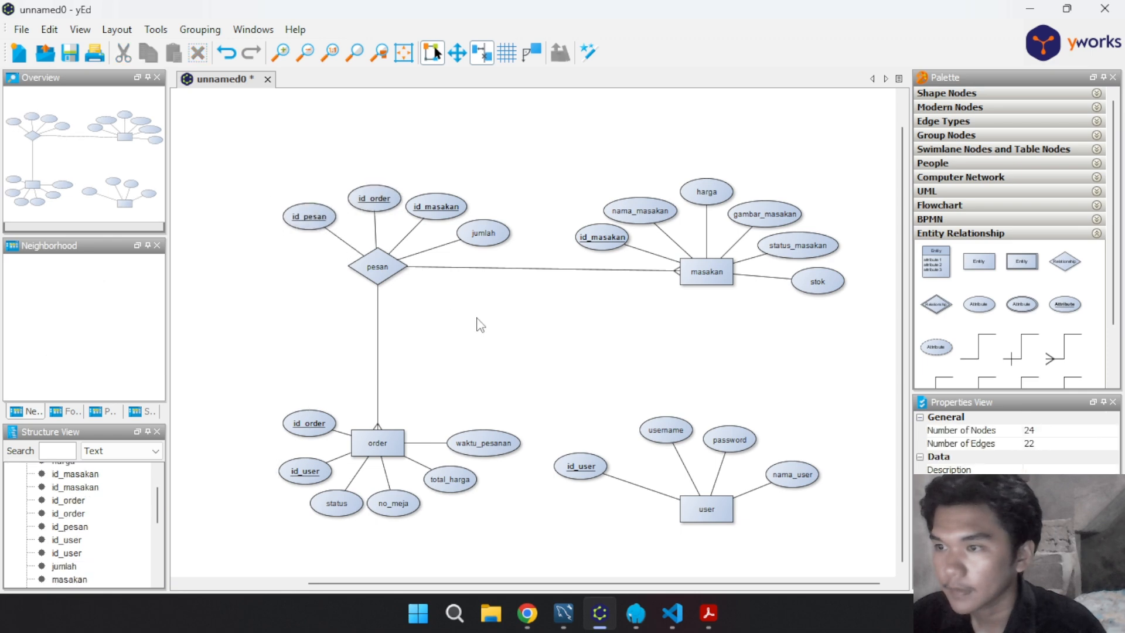
Shift pesan slightly down so its connection to masakan runs straight horizontally
left_click(387, 271)
left_click_drag(387, 272, 387, 276)
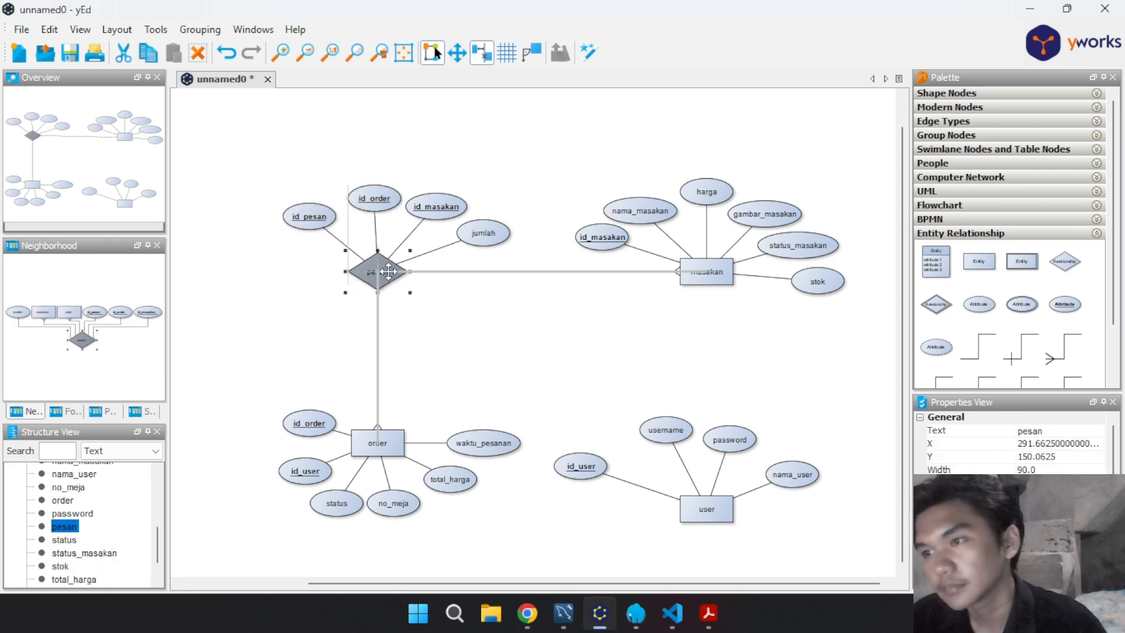
left_click(502, 327)
Move the user entity with all four of its attributes up, about level with the order entity
left_click_drag(796, 551, 579, 371)
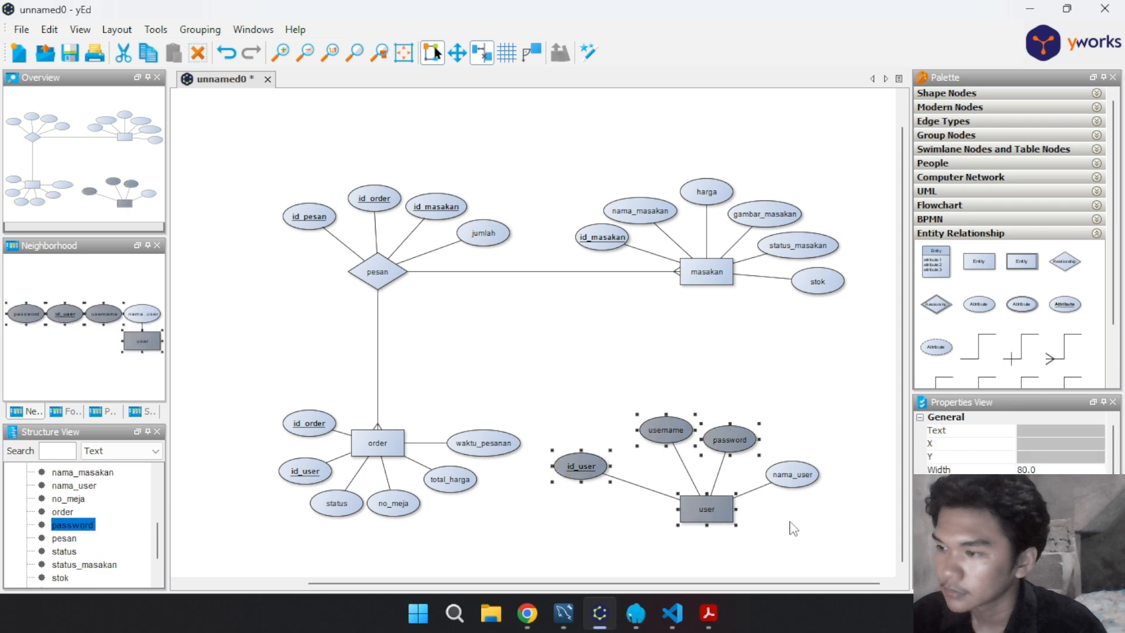
left_click(800, 530)
left_click_drag(849, 554, 569, 375)
left_click_drag(706, 508, 715, 452)
Move total_harga further below the order entity and waktu_pesanan to its lower right
left_click(484, 443)
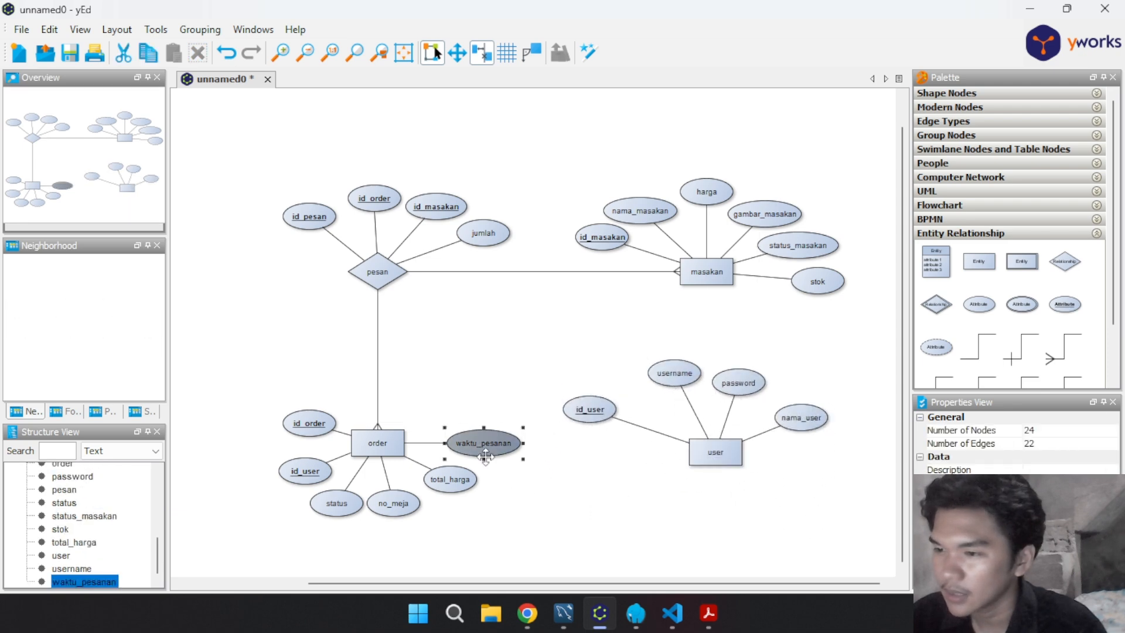
left_click(454, 480)
left_click_drag(454, 479, 453, 531)
left_click(479, 466)
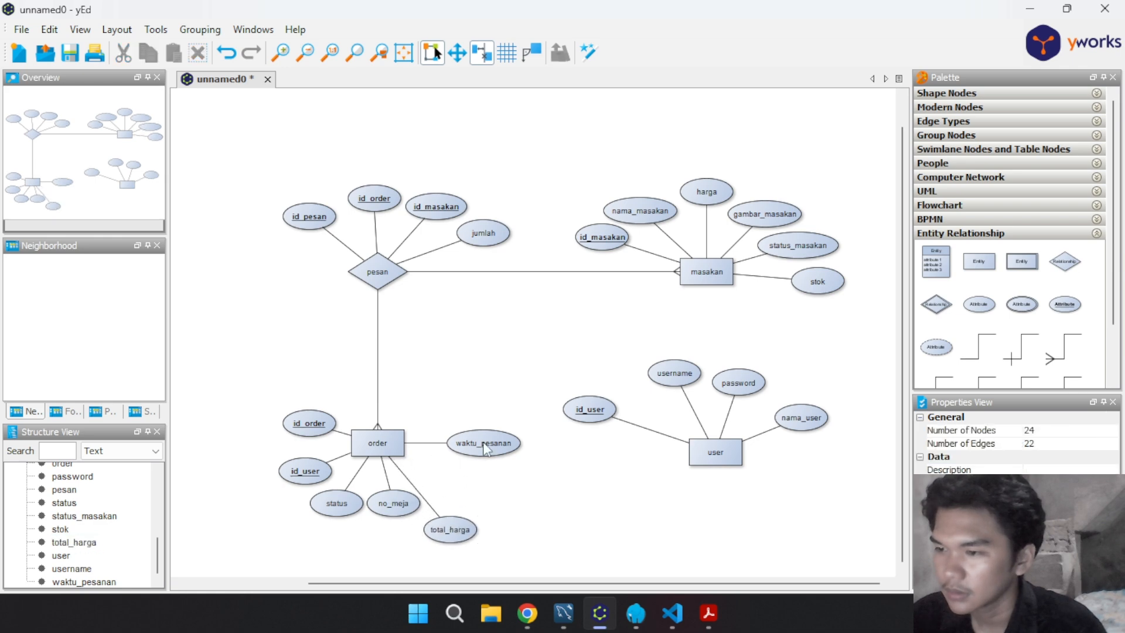
left_click(486, 444)
left_click_drag(486, 444, 489, 495)
left_click(590, 533)
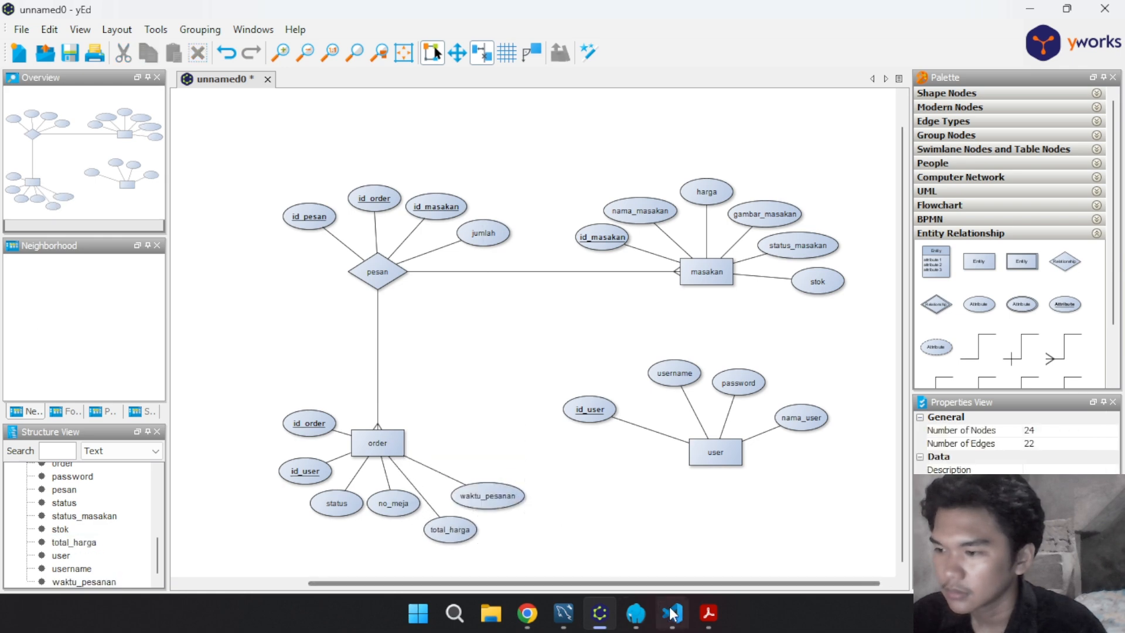
Place the case study PDF in a smaller window over the diagram and compare its listed fields with the drawn attributes
mouse_move(693, 603)
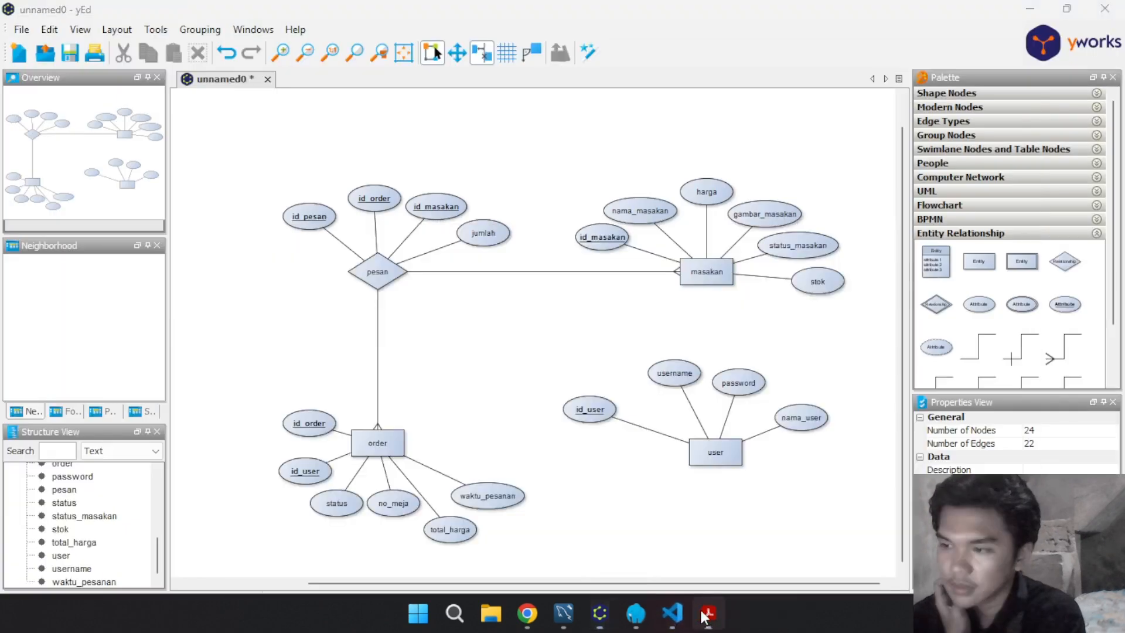
left_click(706, 613)
left_click(704, 616)
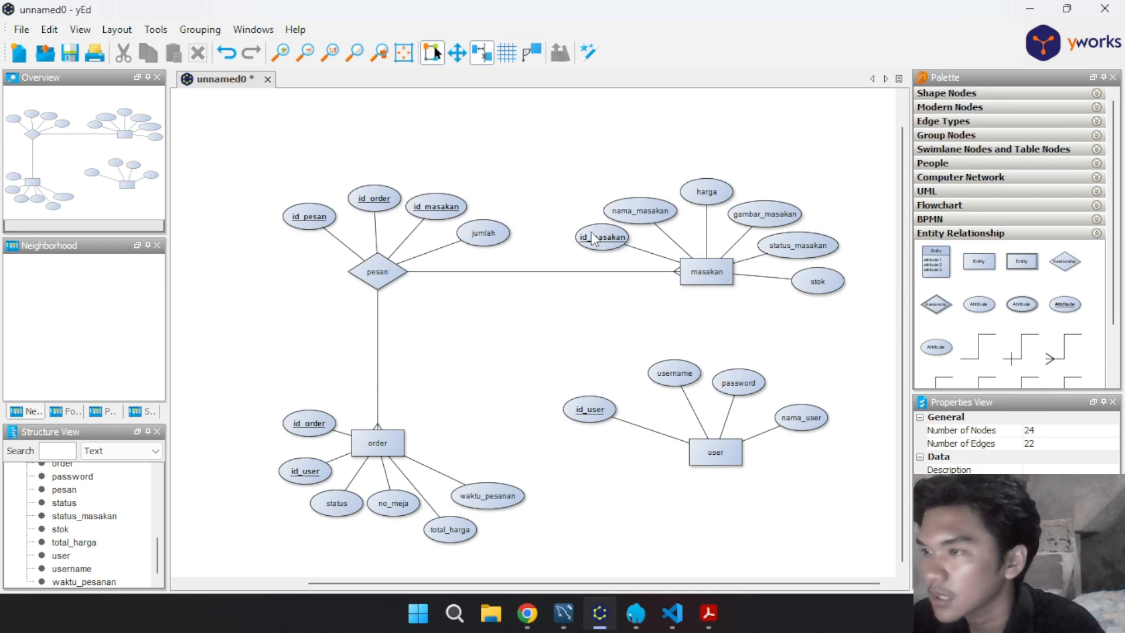
left_click(709, 613)
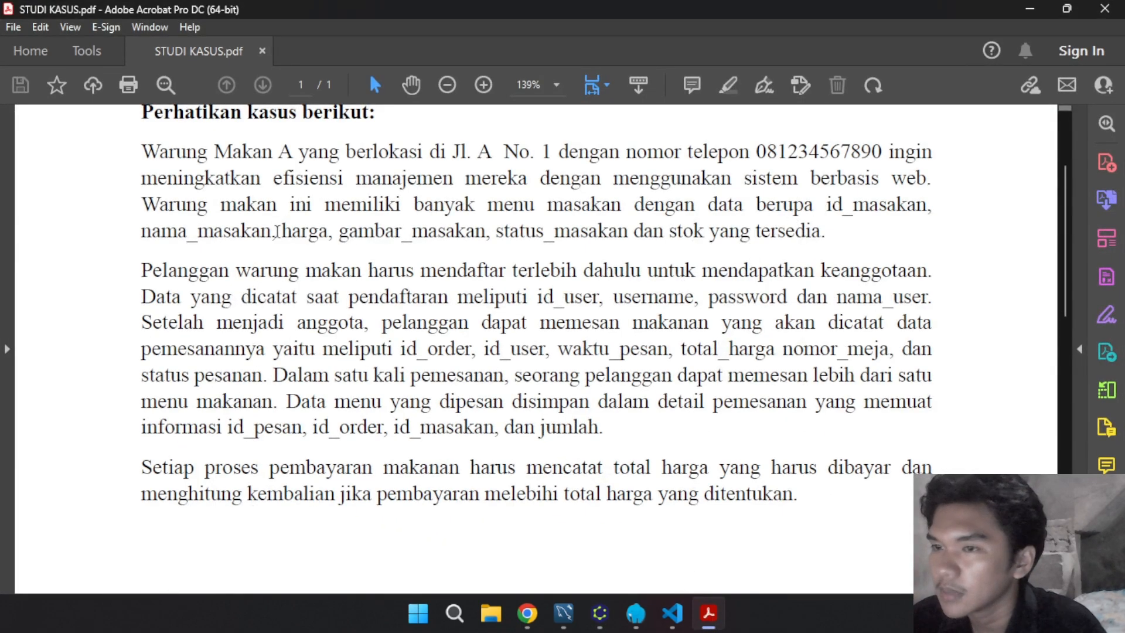
double_click(760, 9)
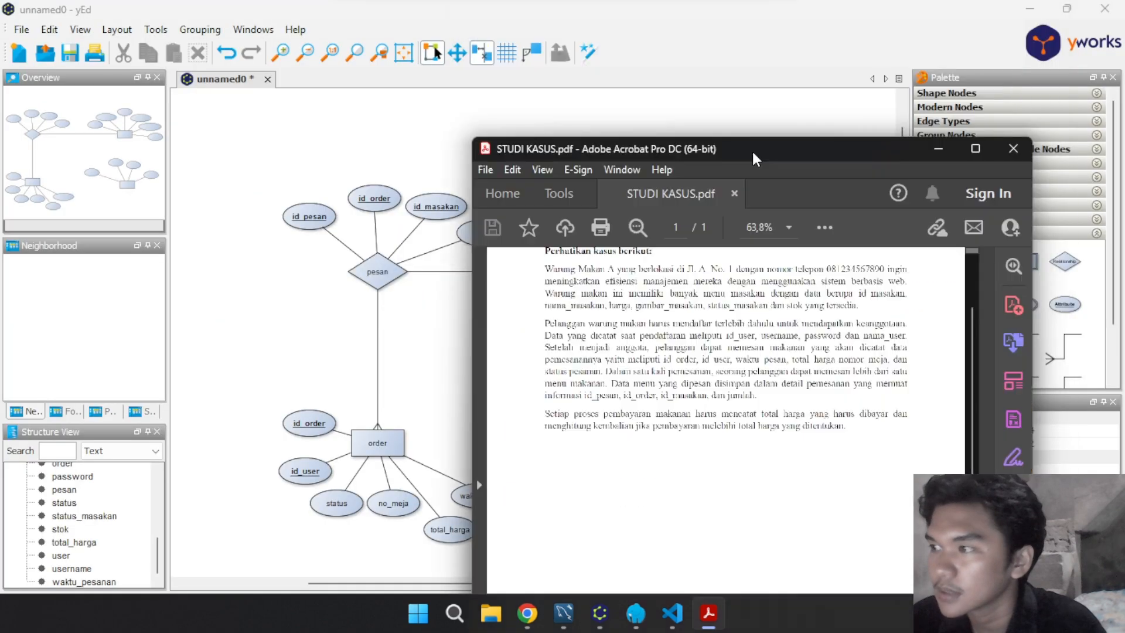
left_click_drag(795, 153, 452, 343)
scroll(501, 507, "up", 2)
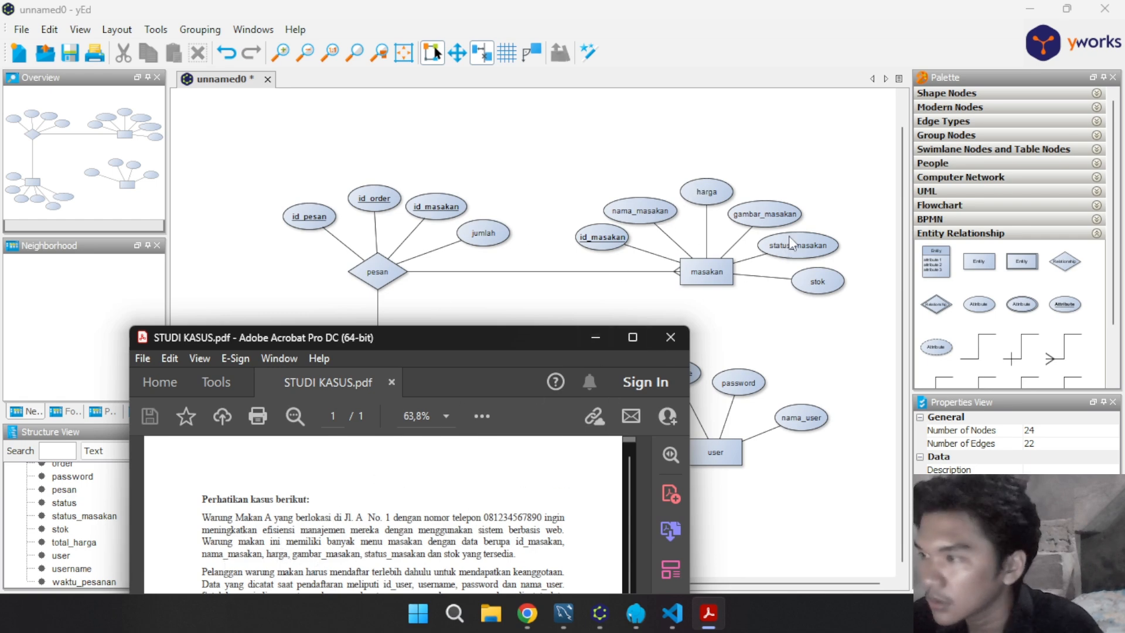
left_click_drag(525, 340, 403, 273)
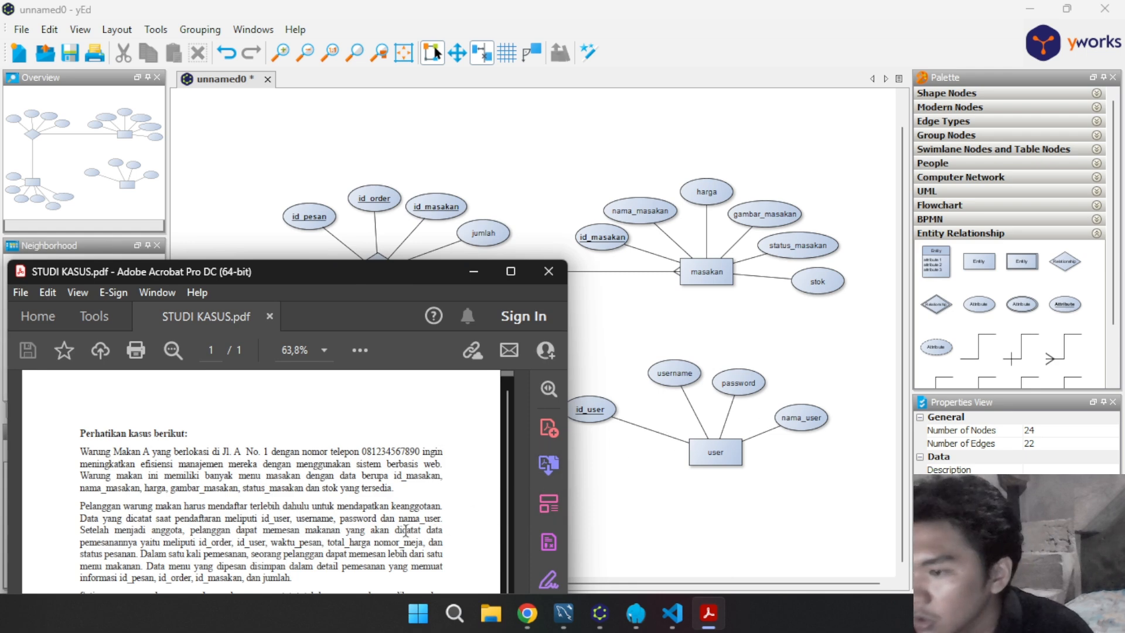
left_click_drag(349, 280, 897, 191)
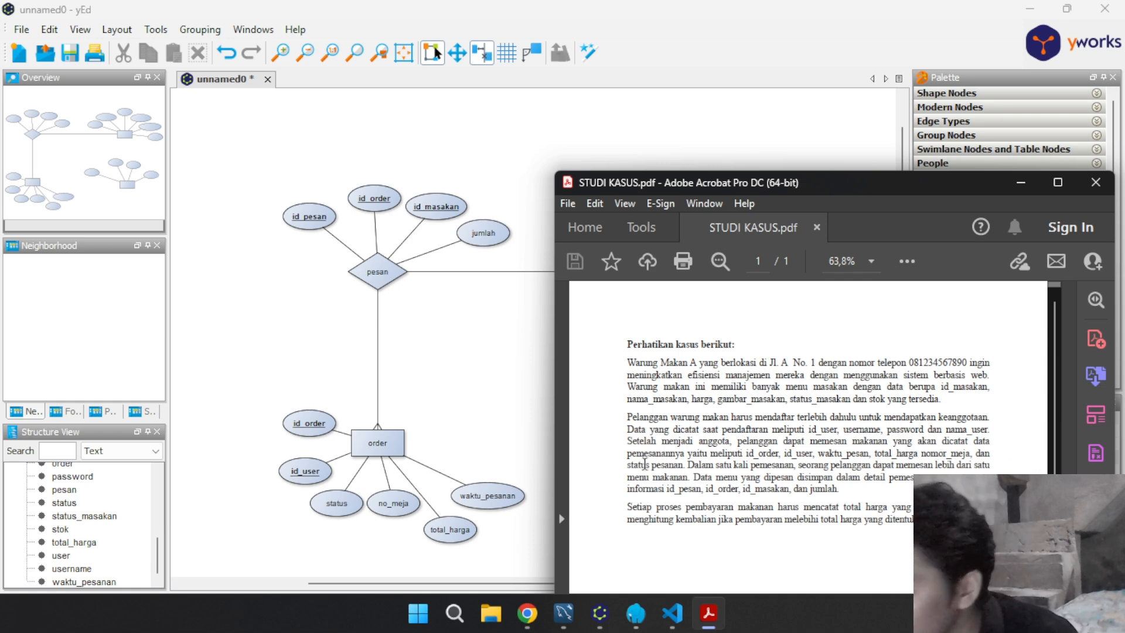
Rearrange order's attributes, with status to its right, waktu_pesanan to its lower right, and no_meja and total_harga below it
left_click(353, 499)
left_click_drag(340, 502, 486, 450)
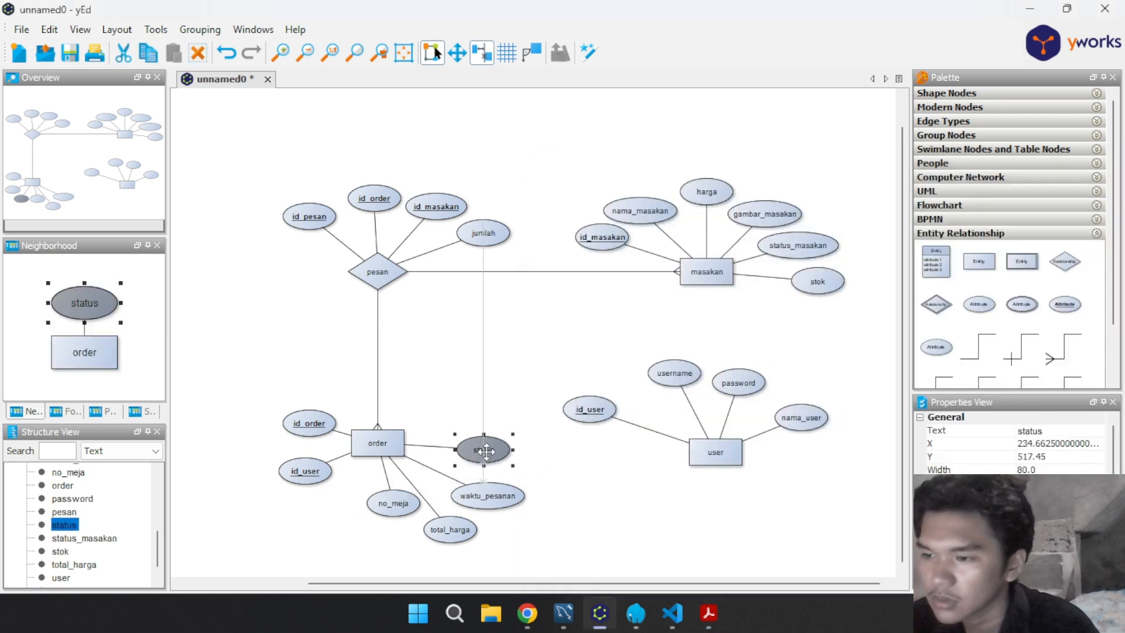
left_click(394, 503)
left_click_drag(393, 503, 343, 503)
left_click_drag(448, 530, 401, 503)
left_click_drag(485, 496, 466, 488)
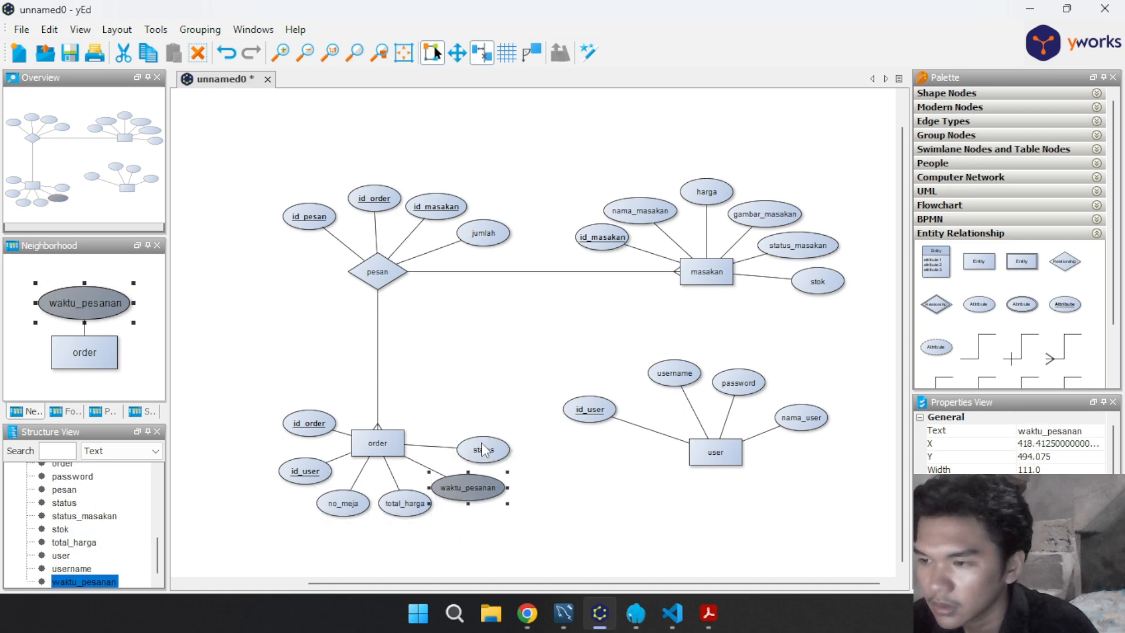
left_click_drag(482, 450, 493, 452)
left_click(730, 502)
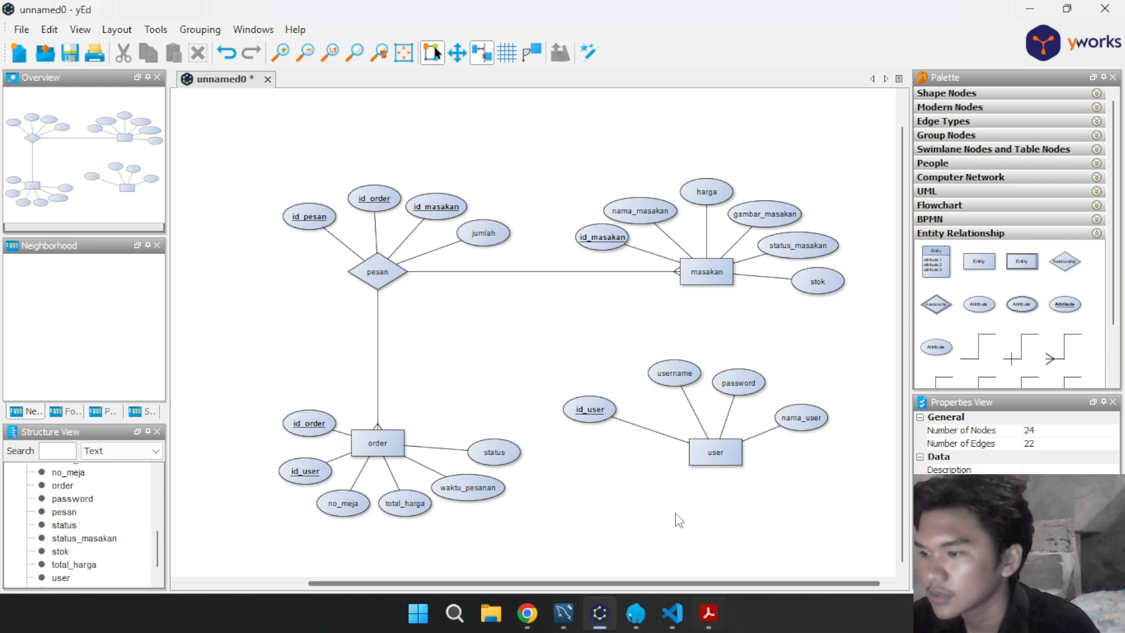
Rearrange the user entity's attributes, with id_user above it and username, password and nama_user stacked along its right side
left_click(798, 426)
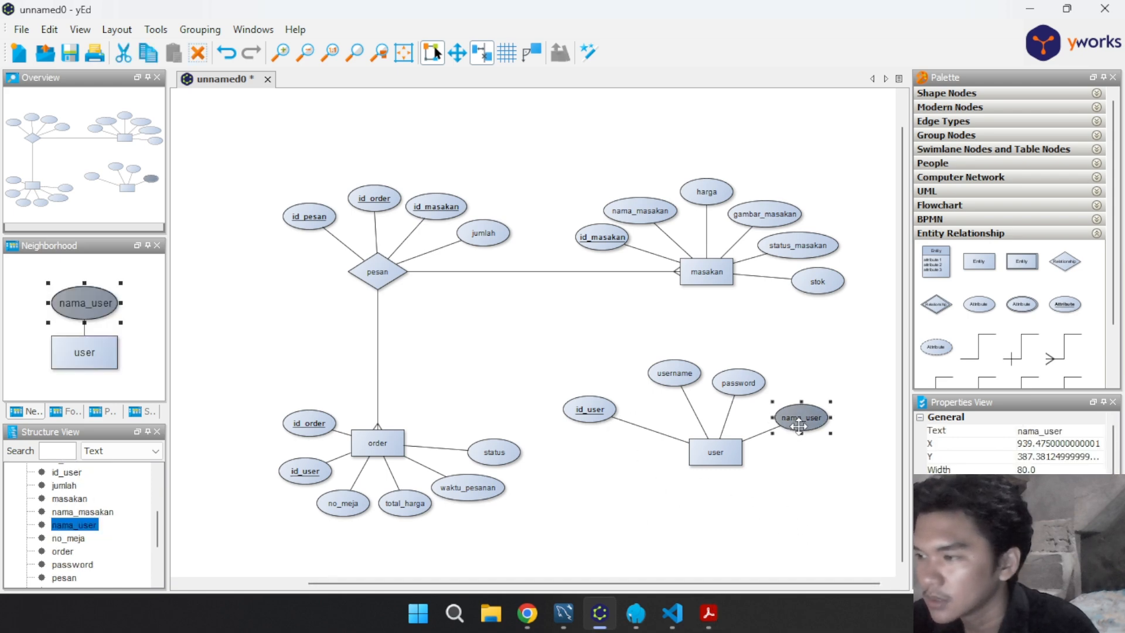
left_click_drag(798, 426, 819, 485)
left_click_drag(733, 385, 814, 440)
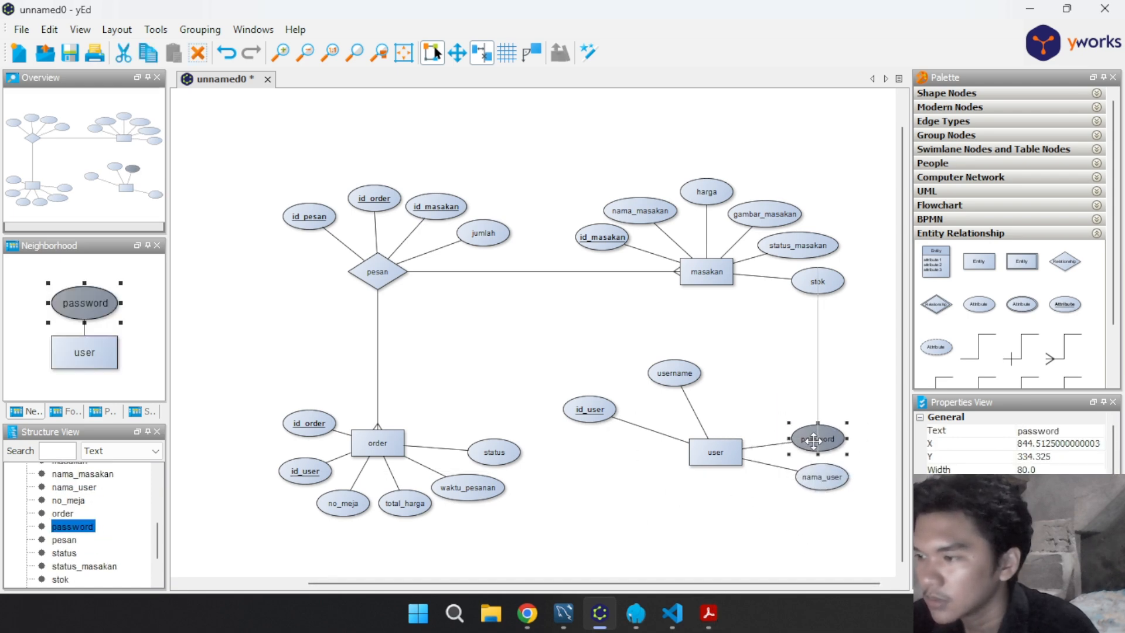
left_click_drag(675, 373, 795, 400)
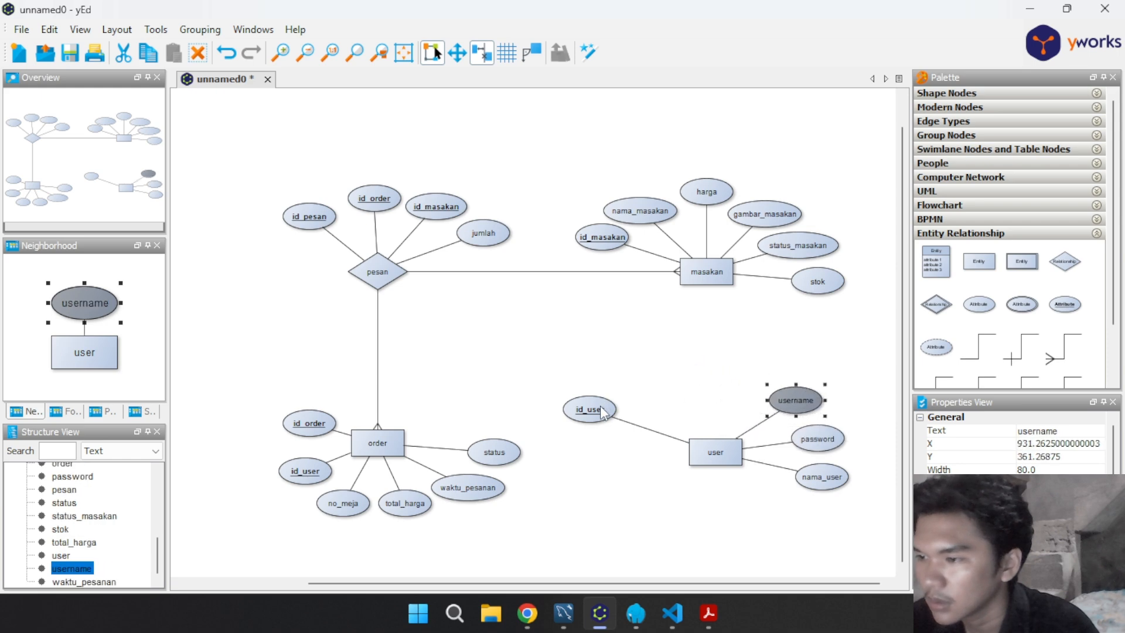
left_click_drag(603, 413, 758, 378)
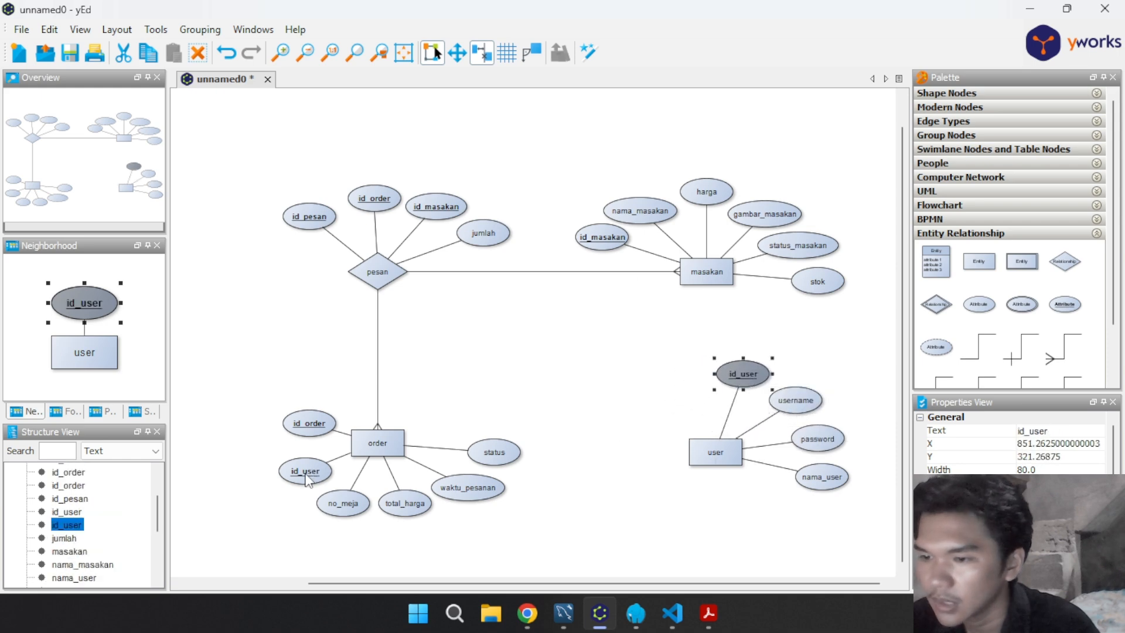
Add a relationship diamond named membuat between the order and user entities
left_click(308, 476)
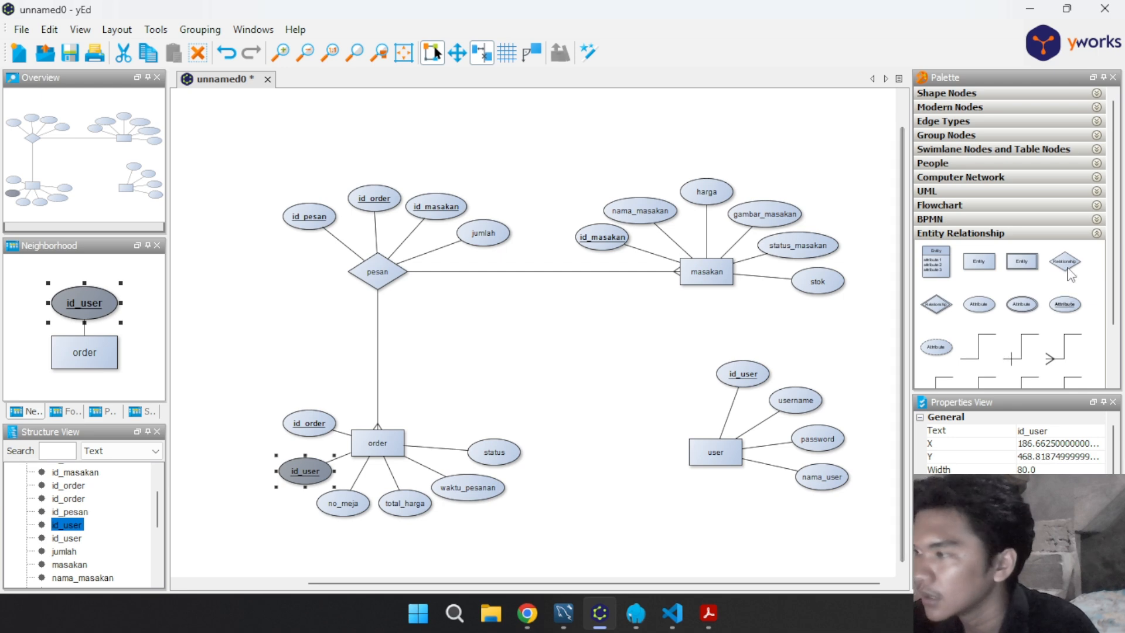
left_click_drag(1071, 274, 565, 420)
double_click(565, 420)
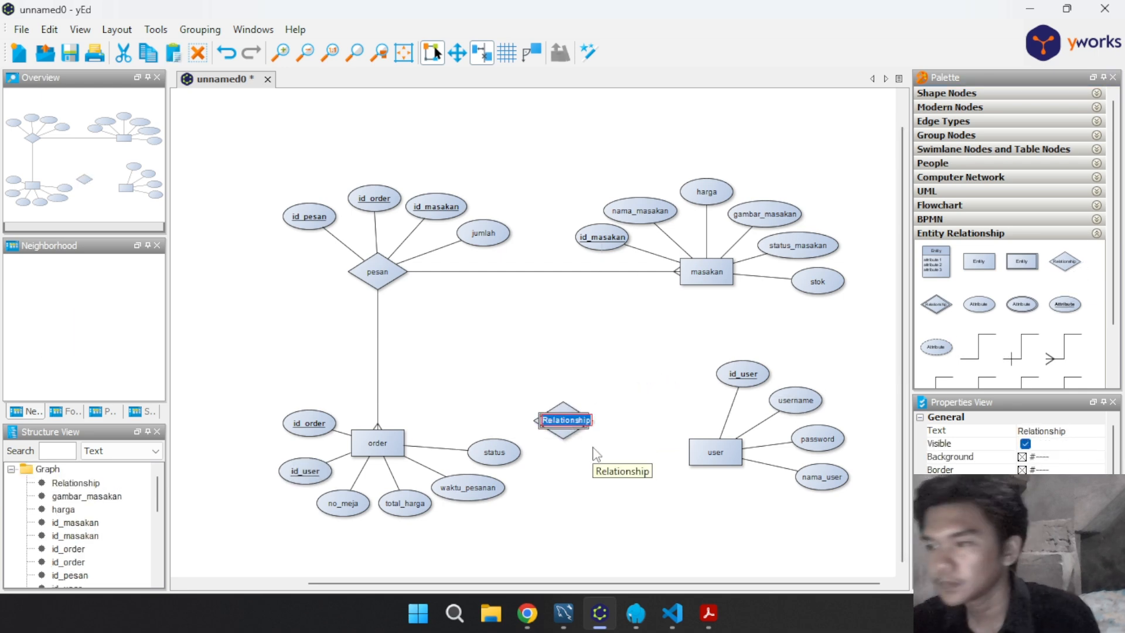
type("membu")
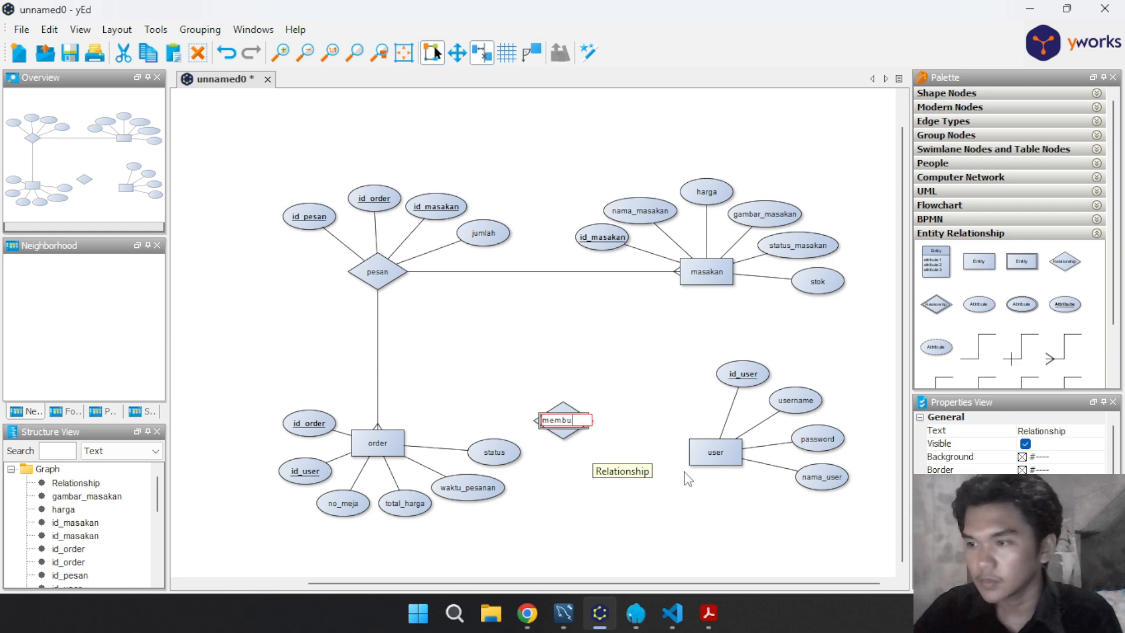
type("at")
key("Return")
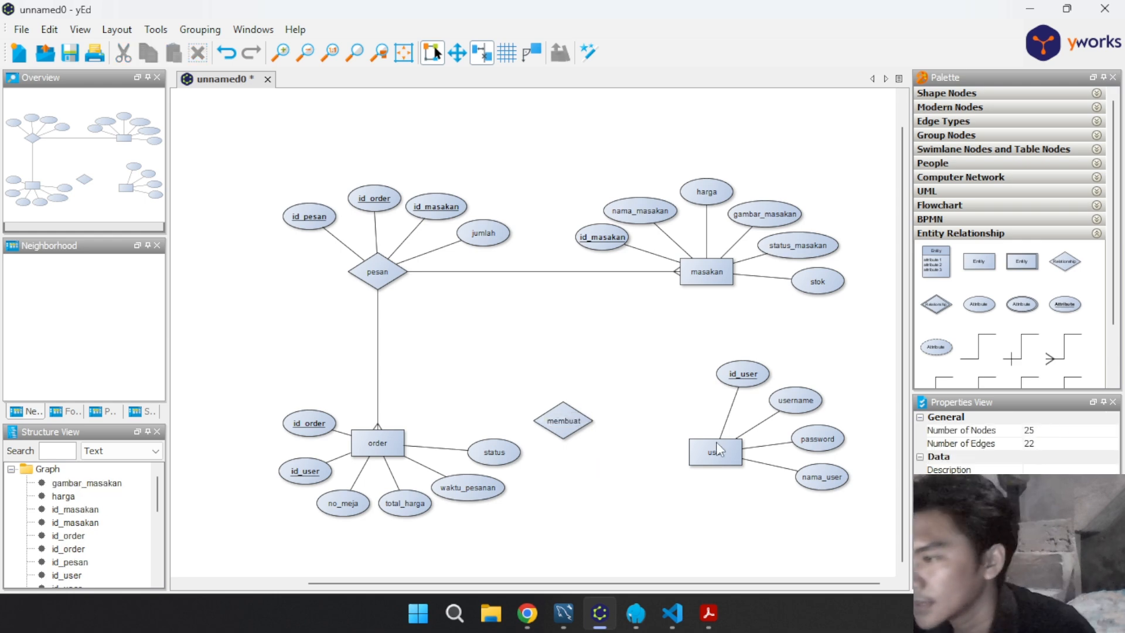
Move the user entity with all four of its attributes down and slightly left, below the level of membuat
left_click_drag(677, 325, 862, 510)
left_click_drag(724, 474, 688, 524)
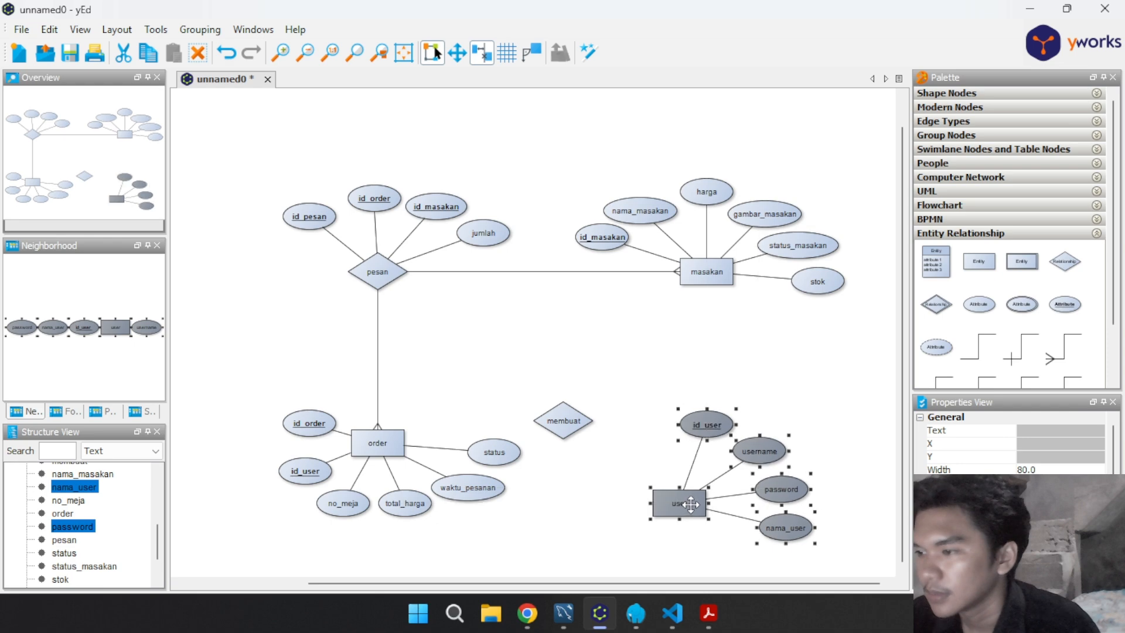
left_click(704, 408)
left_click_drag(706, 420, 842, 538)
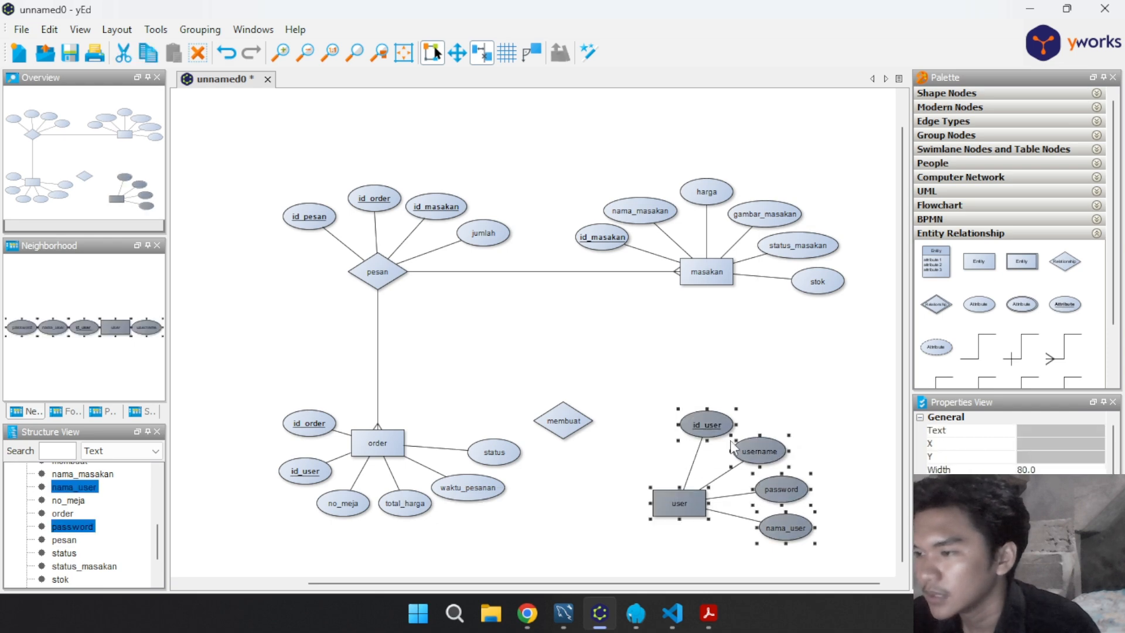
left_click(877, 553)
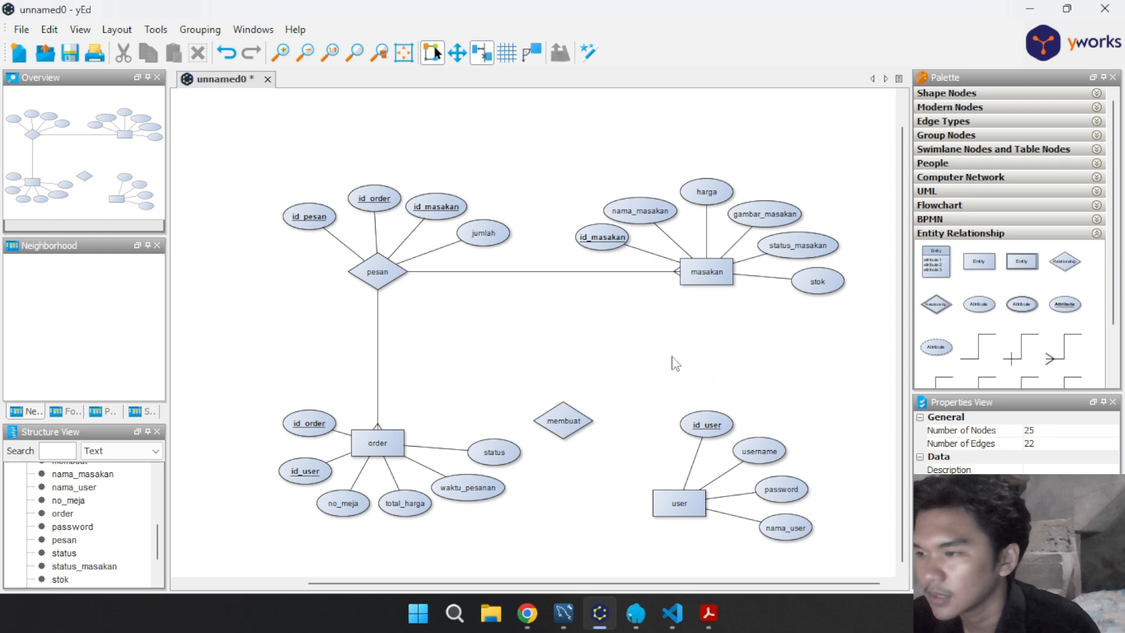
Arrange user's attributes around its right and lower sides in the order id_user, username, password, nama_user, and raise the user entity level with id_user
left_click(714, 427)
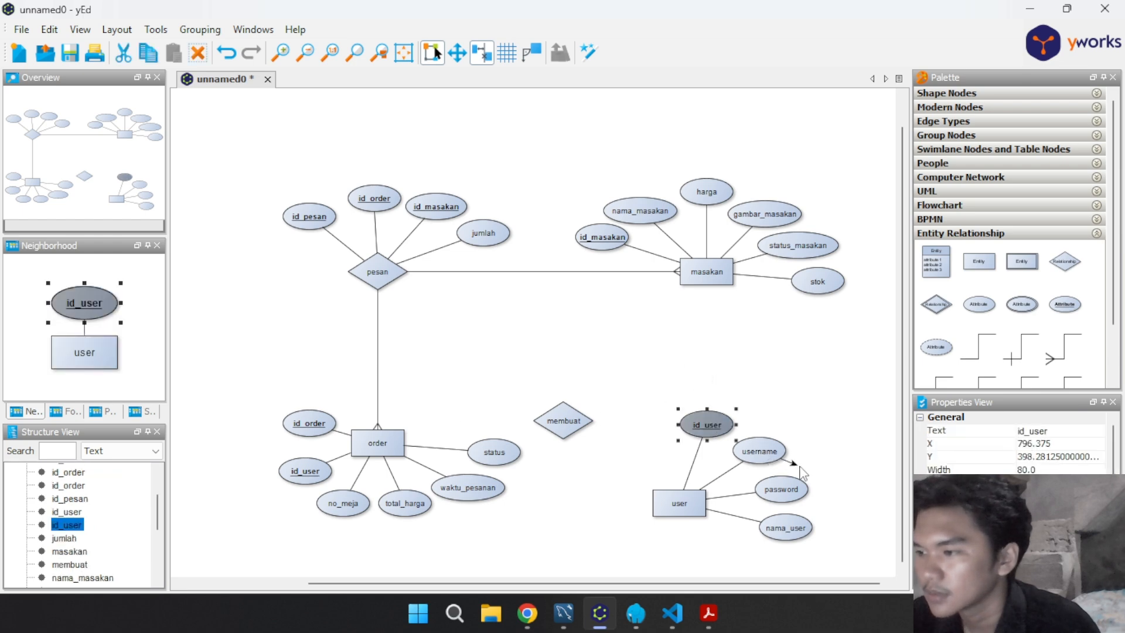
left_click(797, 533)
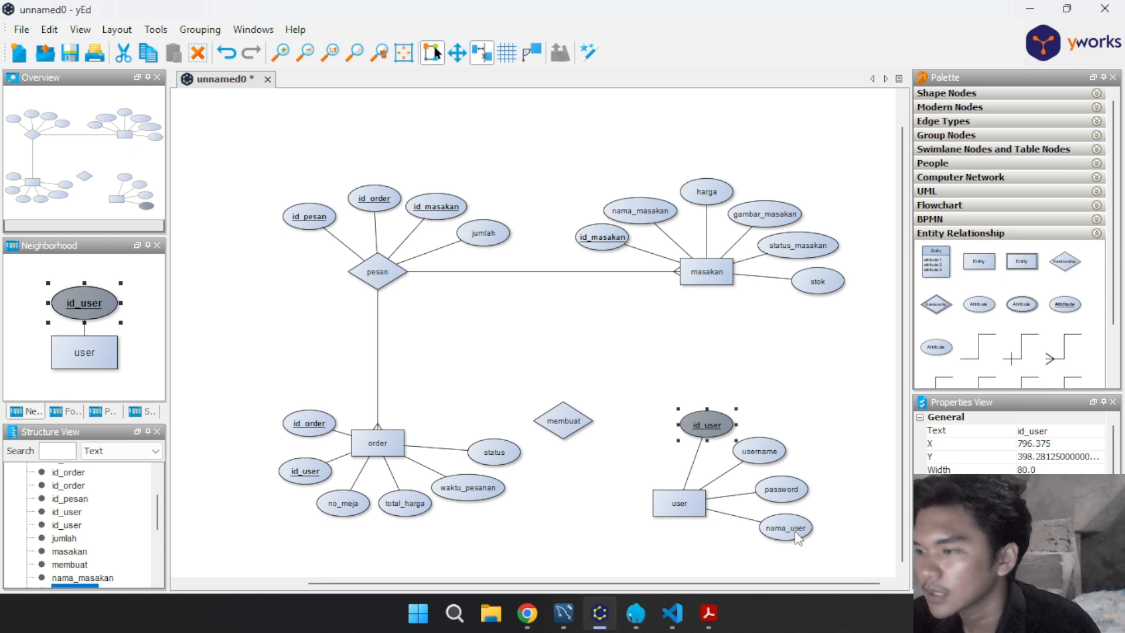
left_click_drag(783, 533, 695, 554)
left_click(786, 497)
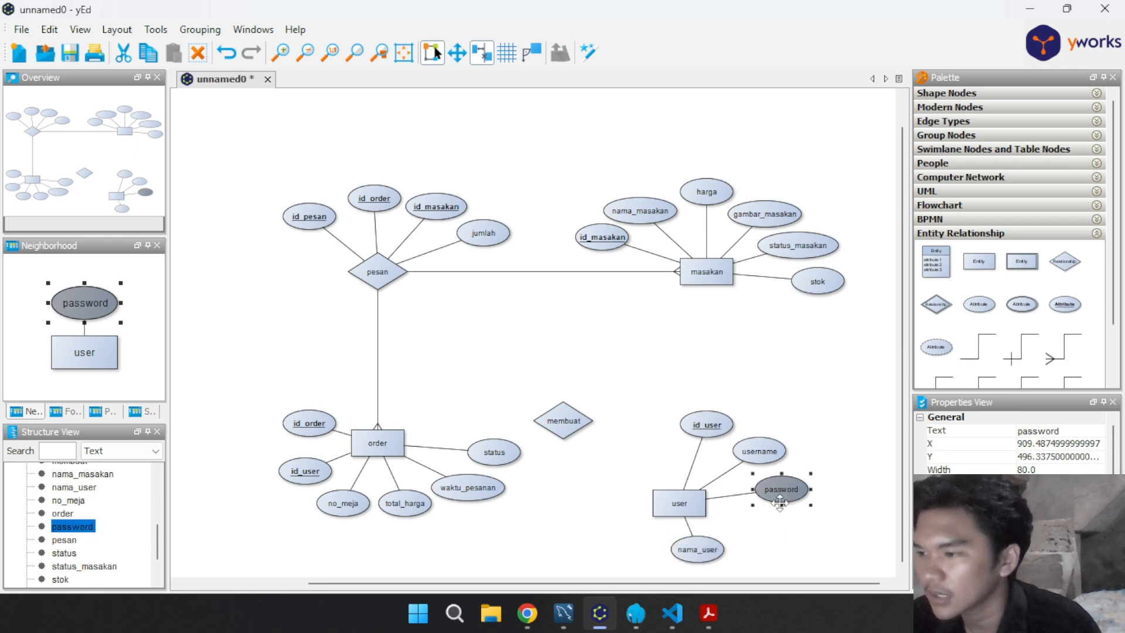
left_click_drag(786, 497, 755, 531)
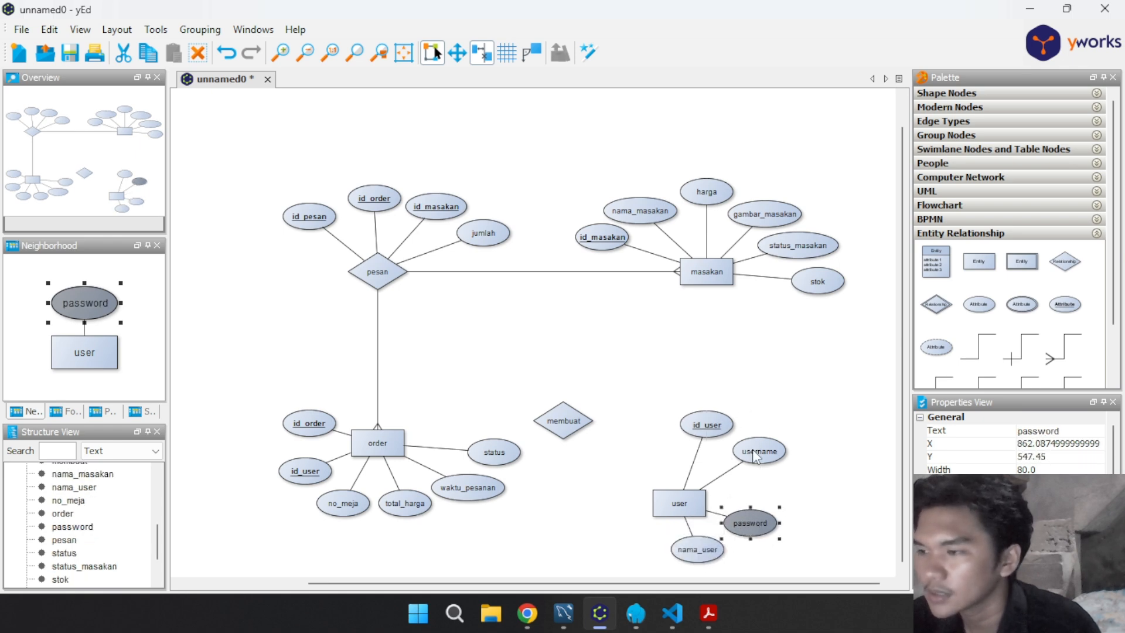
left_click_drag(755, 456, 764, 492)
left_click_drag(713, 440, 784, 467)
left_click_drag(681, 511, 705, 467)
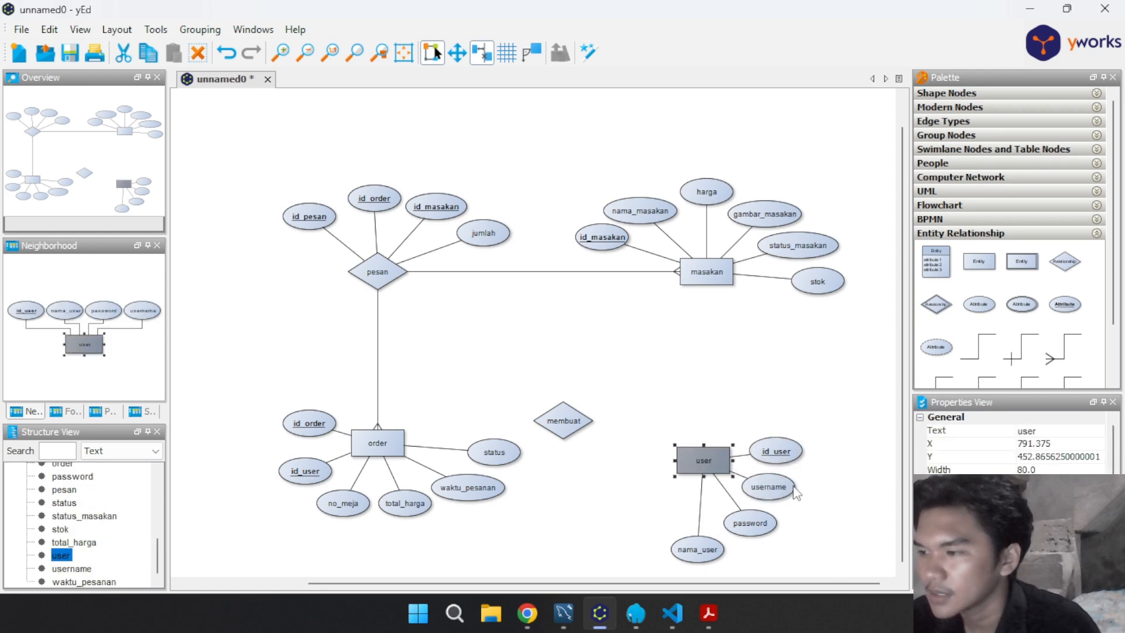
Move the user entity and its attributes further down, and shift nama_user to the lower left of user
left_click(818, 494)
left_click_drag(687, 415, 821, 554)
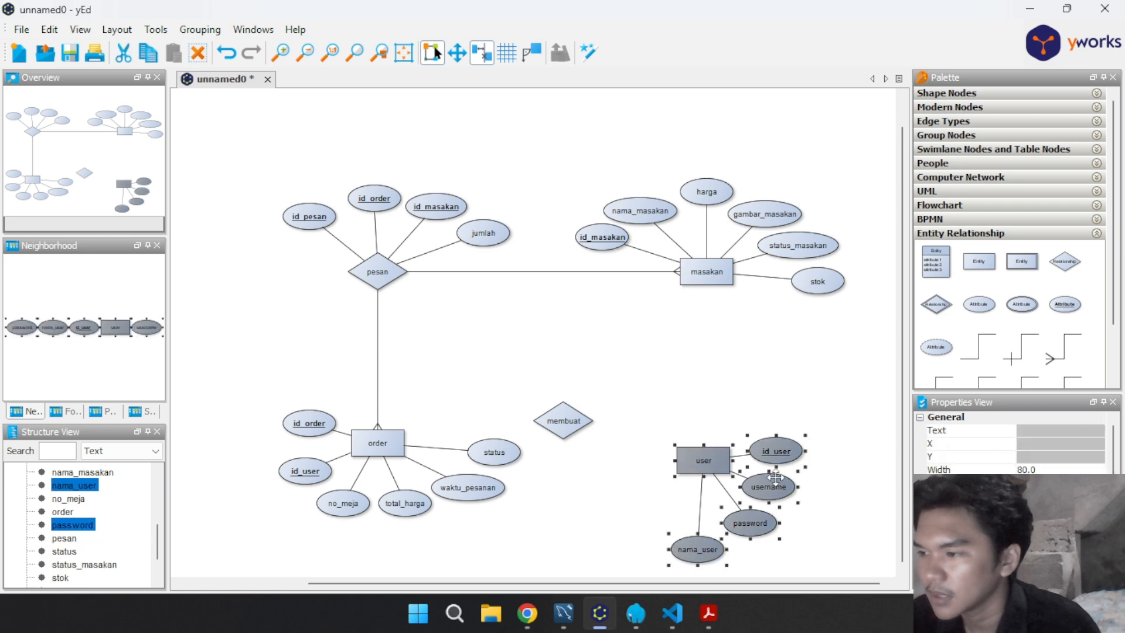
left_click_drag(784, 462, 794, 505)
scroll(779, 460, "down", 2)
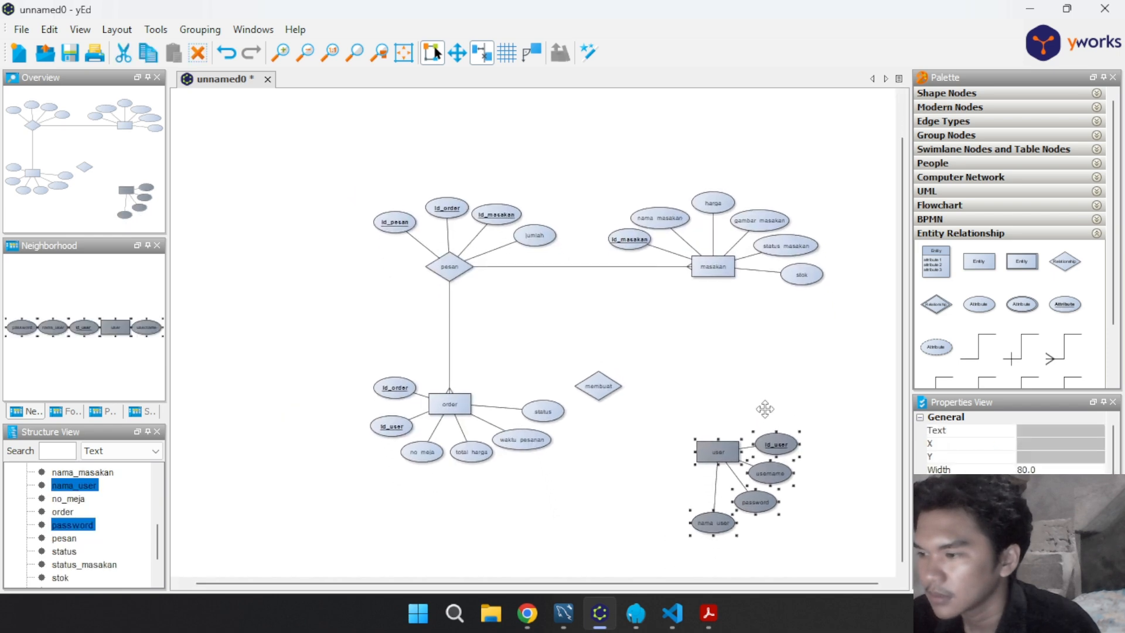
left_click(794, 469)
left_click_drag(720, 525, 686, 511)
Rearrange order's attributes so that id_order, id_user, no_meja and total_harga fan out below the order entity
left_click(393, 376)
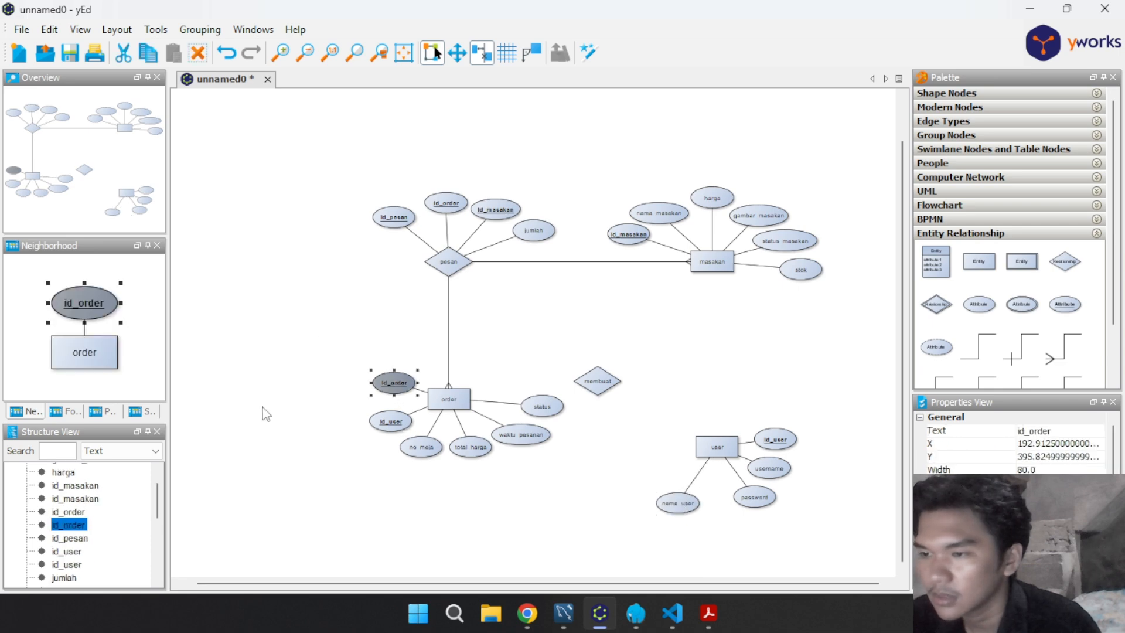
left_click_drag(384, 394, 356, 411)
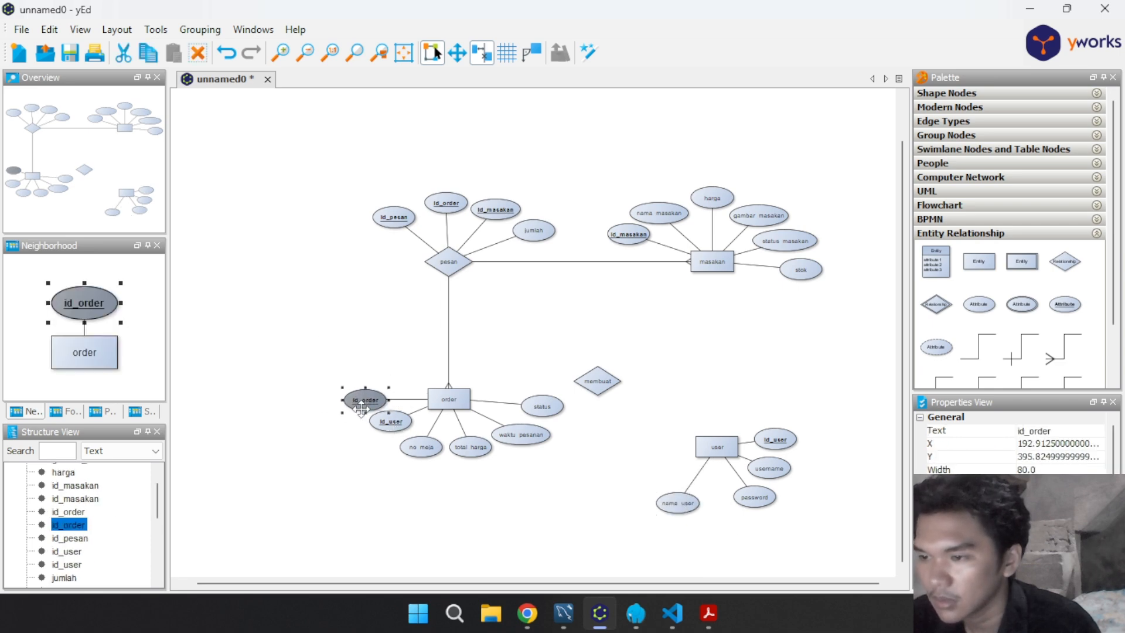
left_click(390, 423)
left_click_drag(423, 452, 441, 472)
left_click_drag(390, 425, 412, 438)
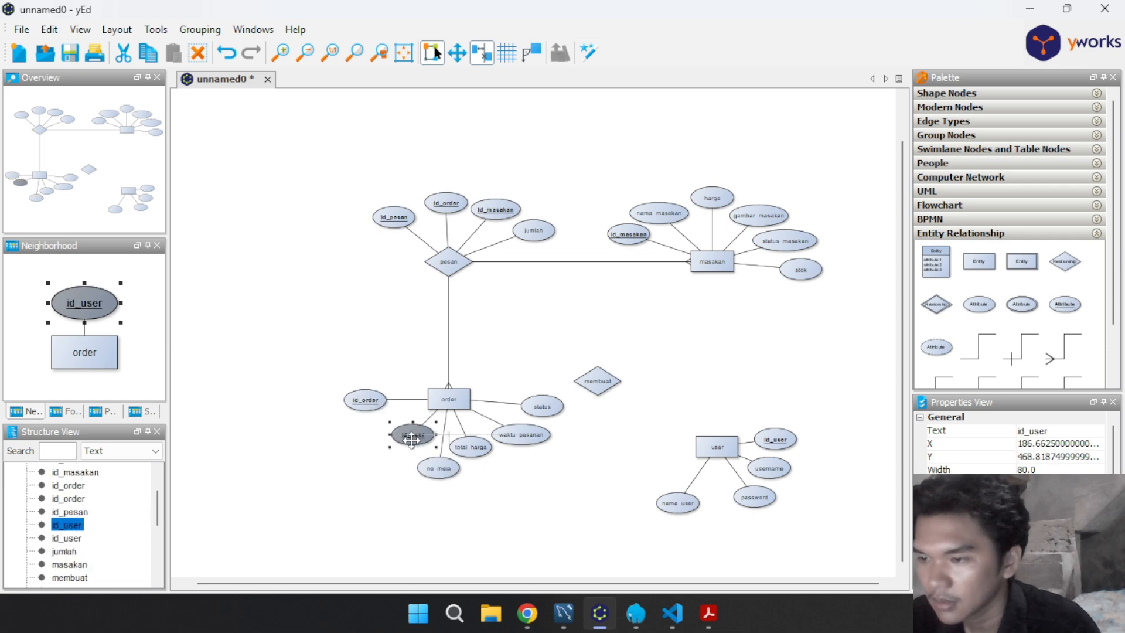
left_click(472, 447)
left_click_drag(355, 404, 419, 447)
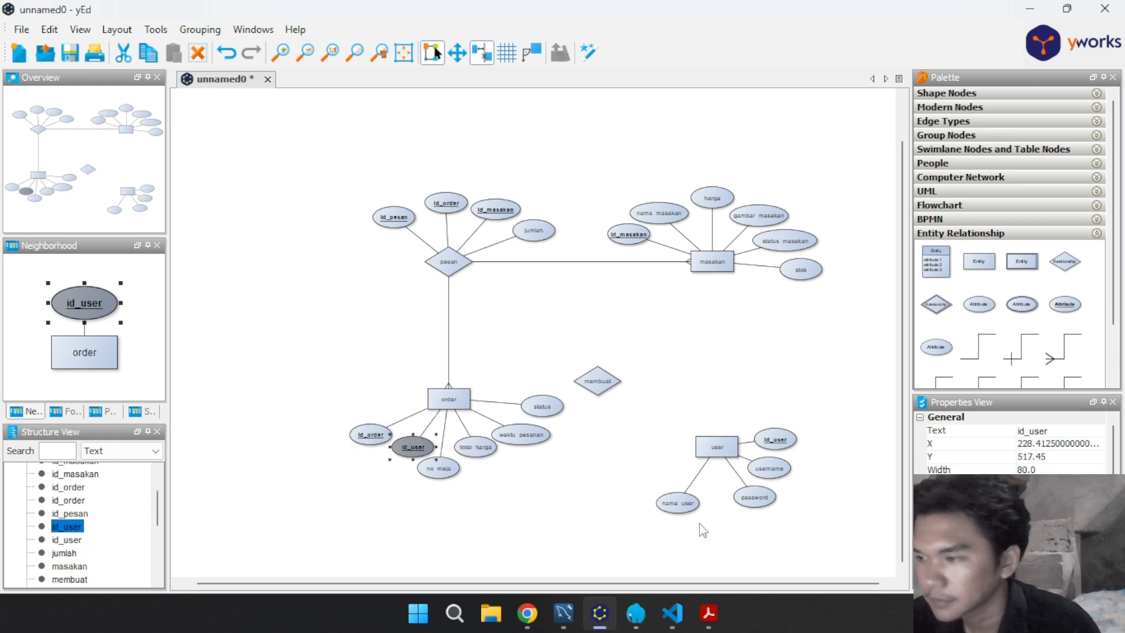
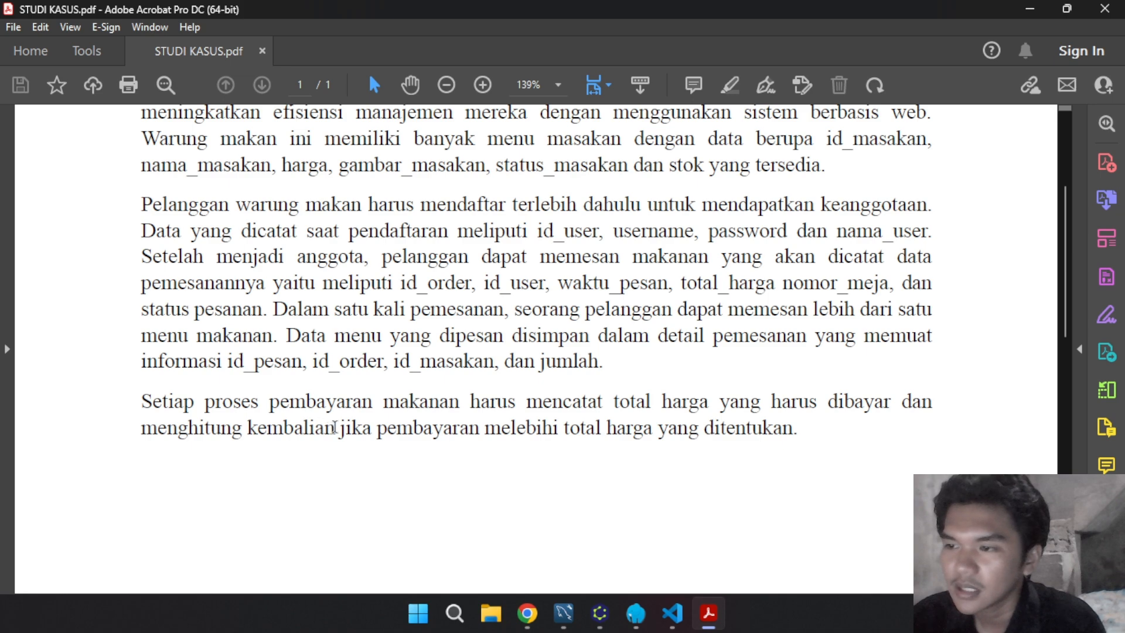
Switch from the case study PDF back to yEd and add an entity named riwayat_transaksi to the left of order
left_click(599, 613)
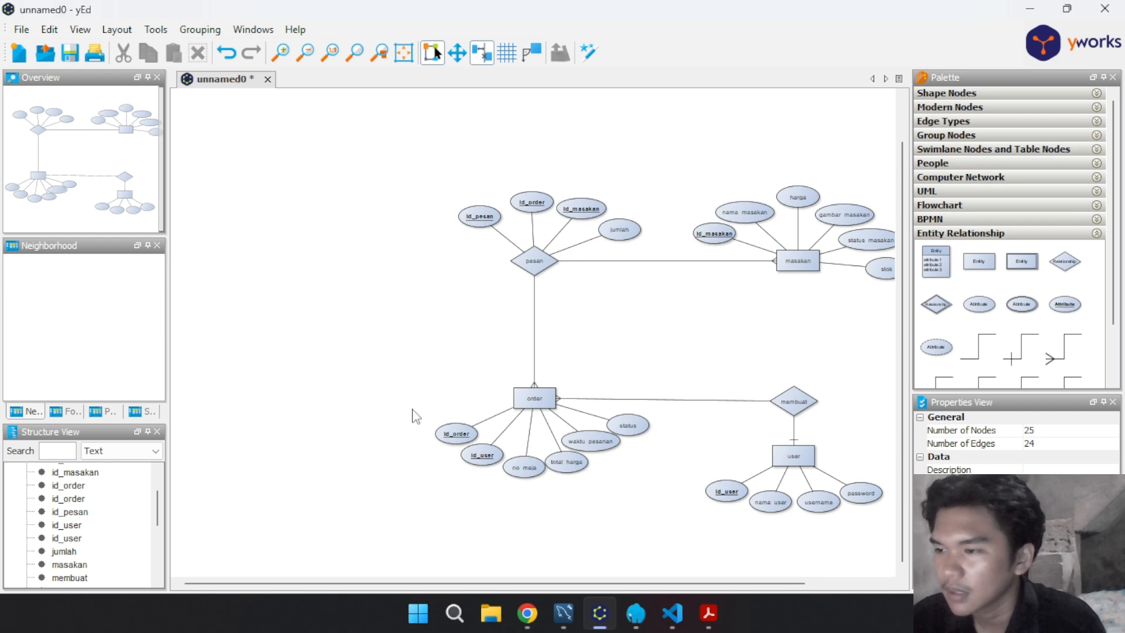
left_click_drag(668, 474, 421, 410)
left_click(534, 517)
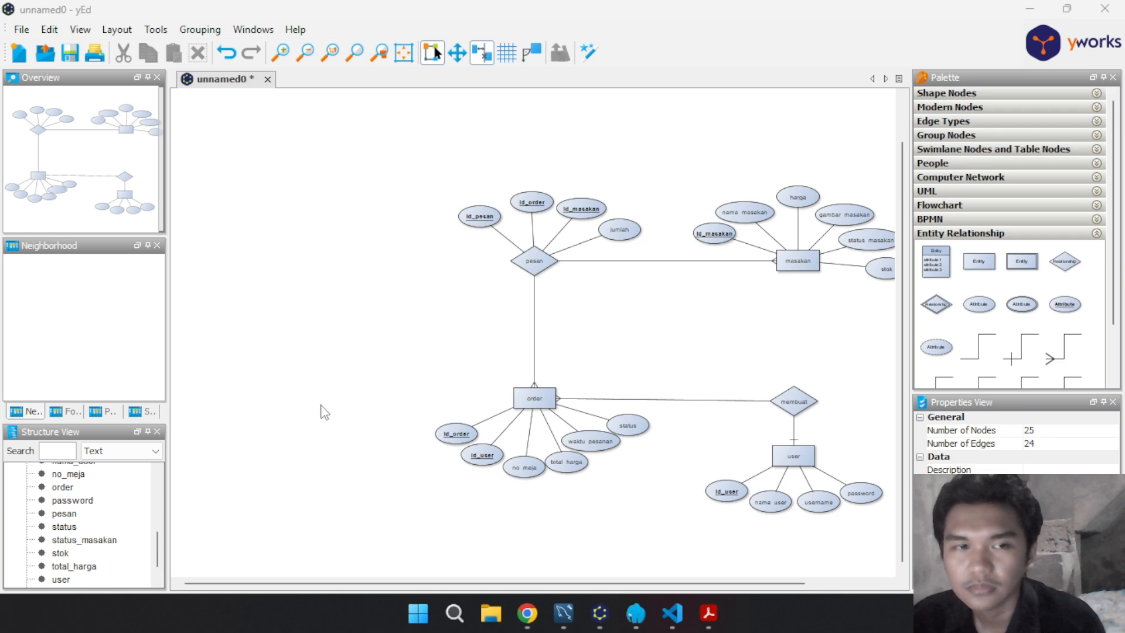
left_click(421, 393)
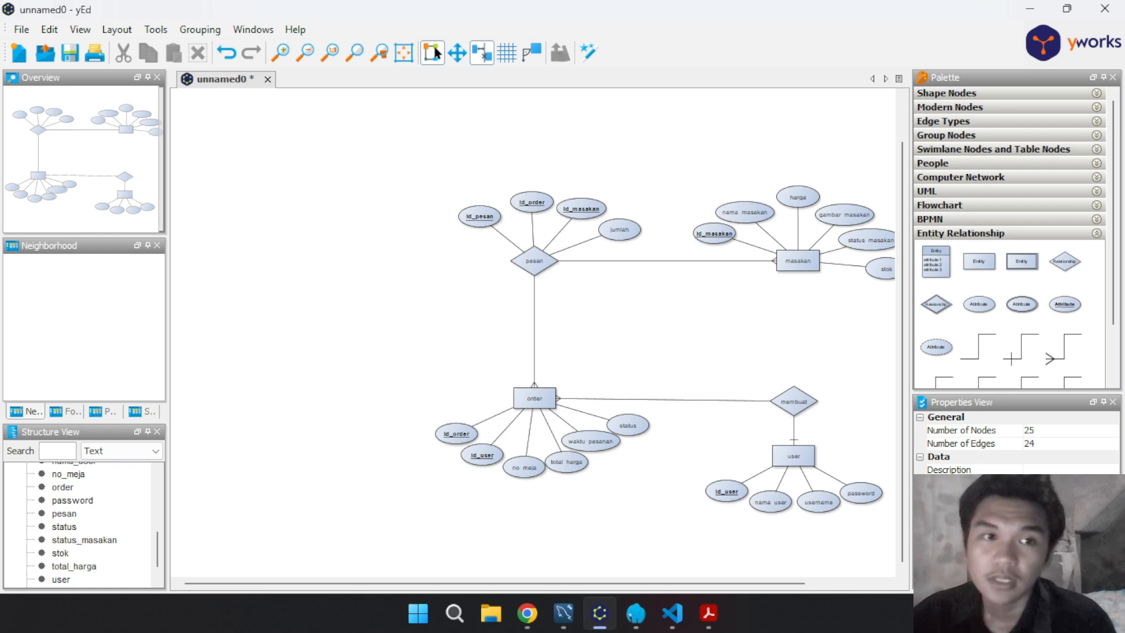
left_click_drag(979, 262, 359, 369)
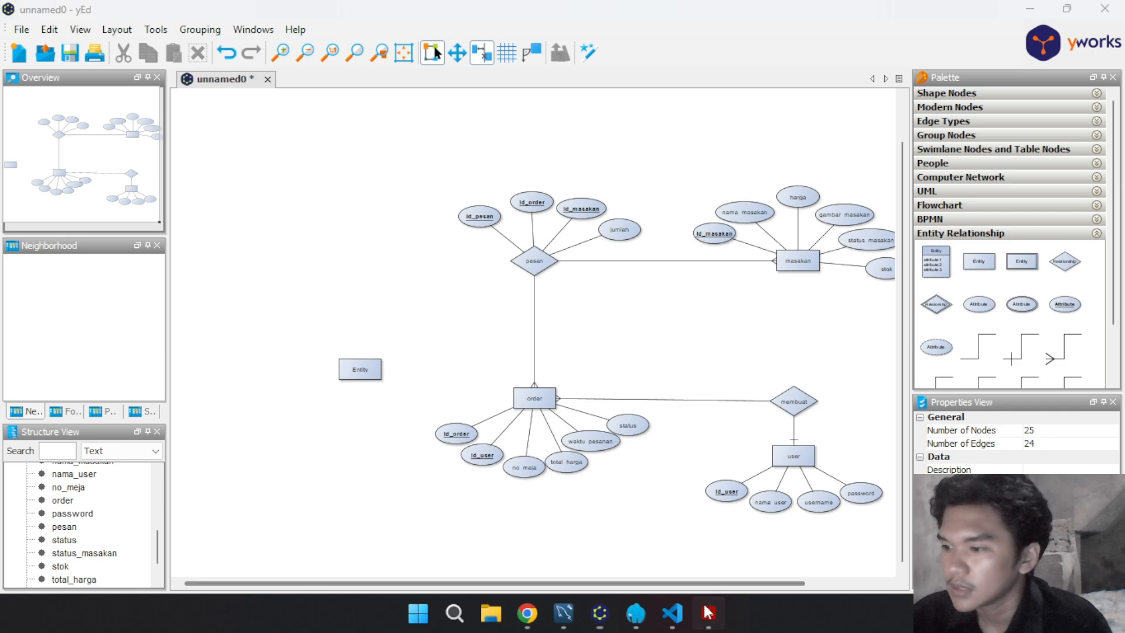
left_click(709, 613)
left_click(599, 613)
left_click(376, 380)
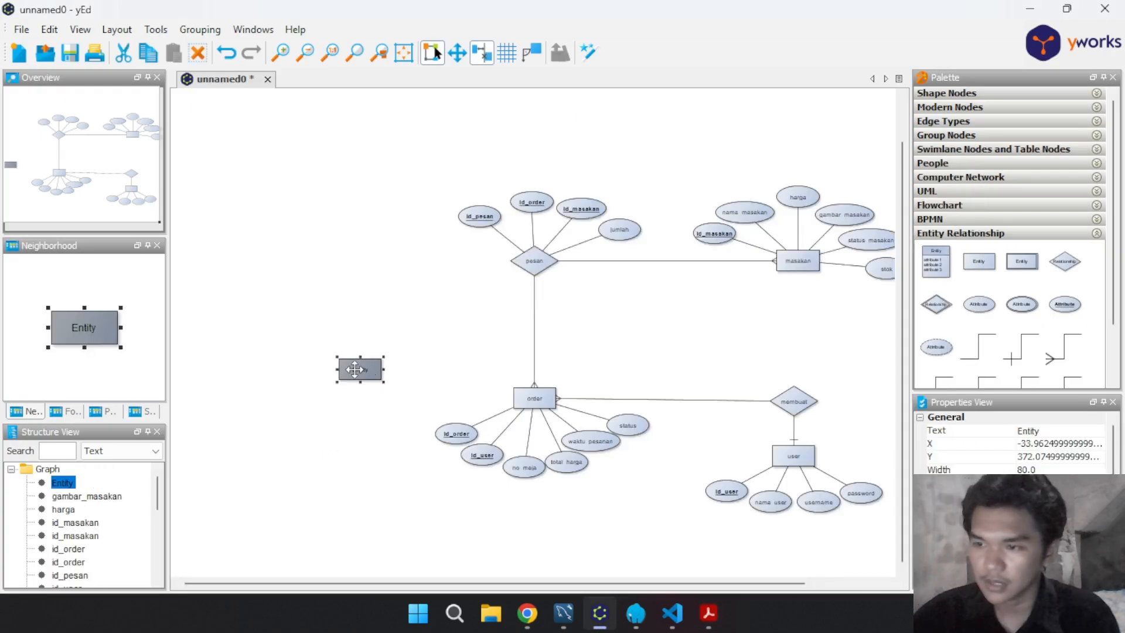
double_click(355, 368)
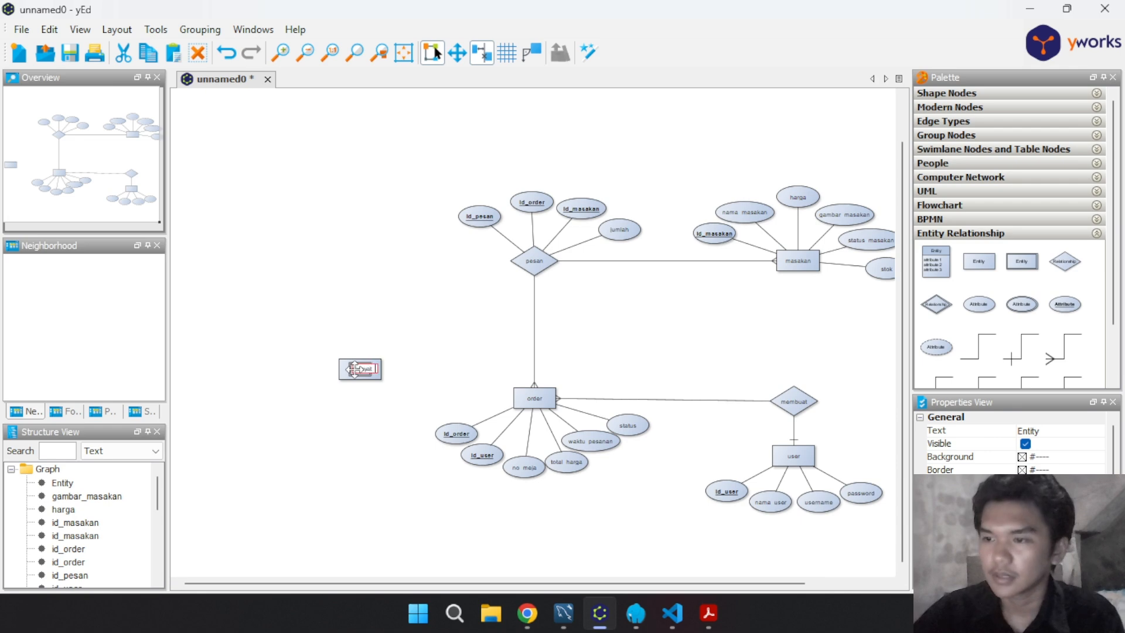
key("Return")
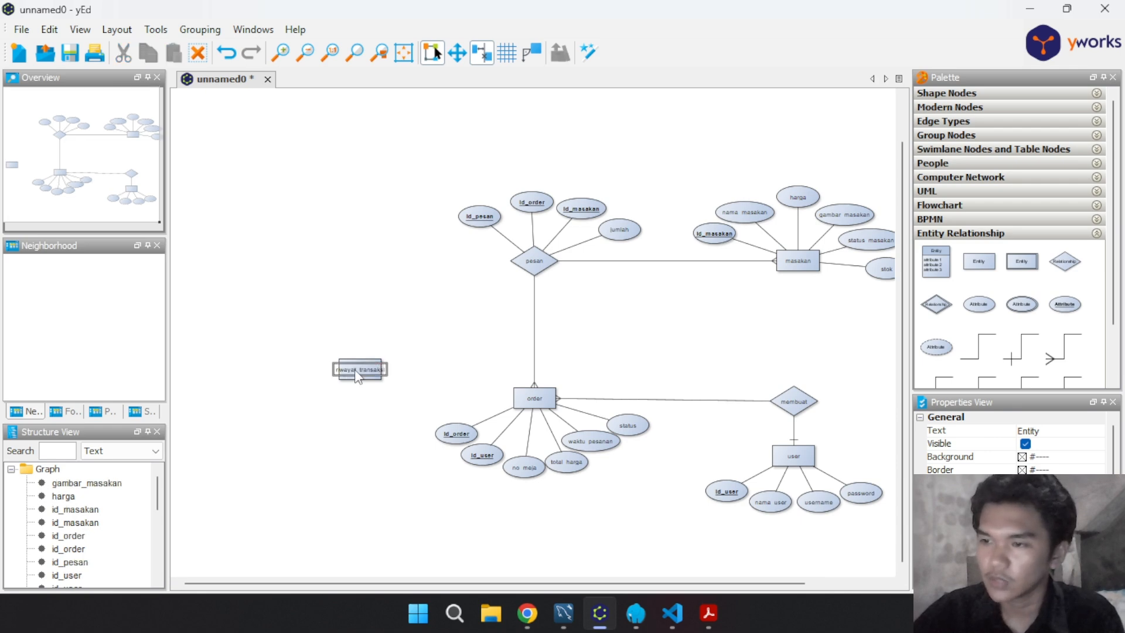
left_click(416, 375)
Widen the riwayat_transaksi entity to fit its label and move it down level with the order entity
scroll(416, 375, "up", 1)
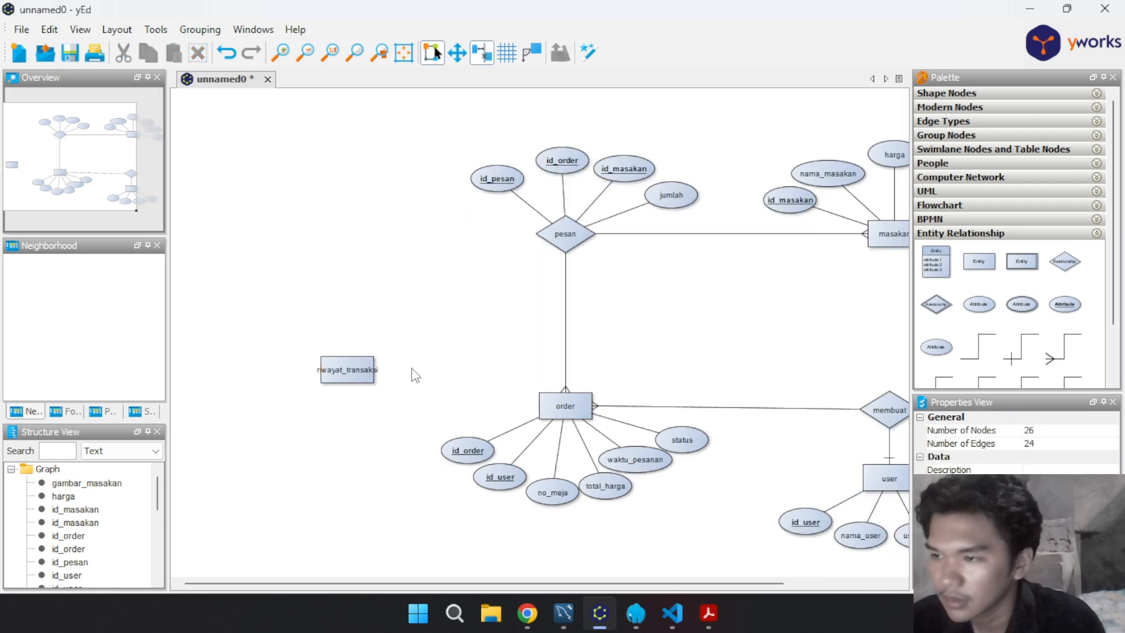
left_click(355, 376)
left_click_drag(376, 370, 355, 404)
left_click(434, 402)
left_click(440, 384)
left_click(372, 403)
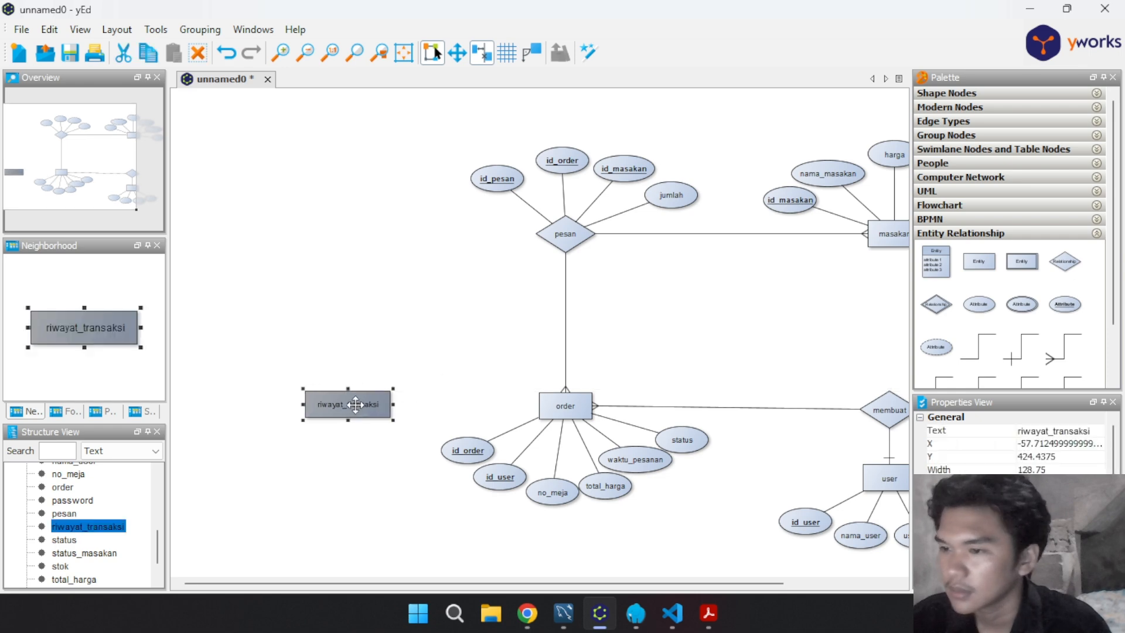
left_click(412, 472)
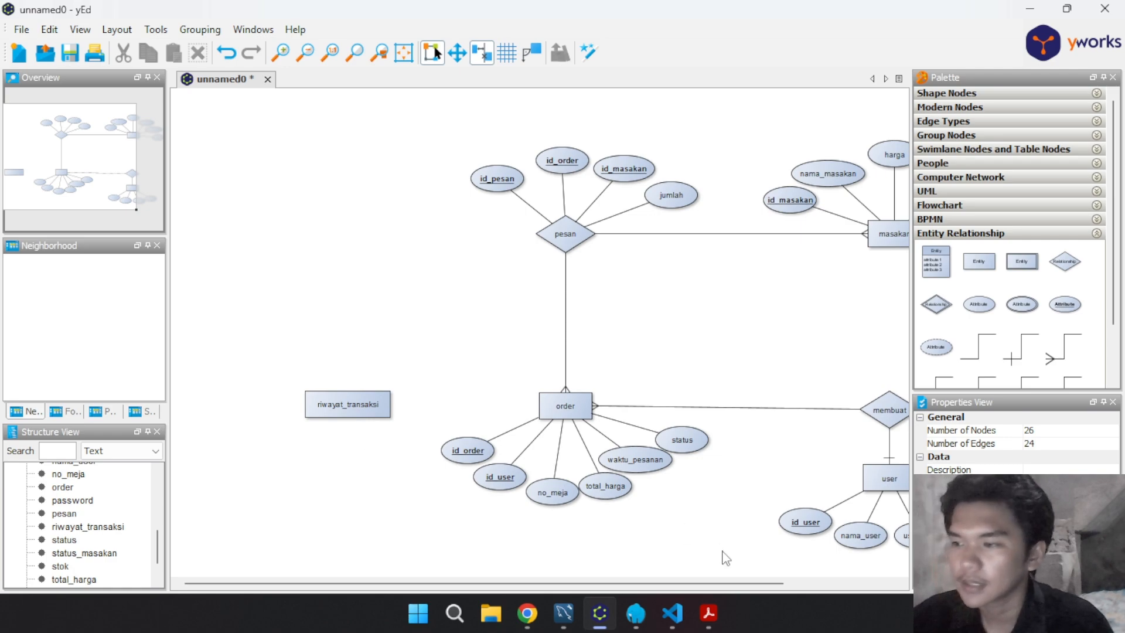
Consult the case study PDF and add a key attribute named id_transaksi to the upper left of the riwayat_transaksi entity
left_click(712, 607)
left_click(711, 606)
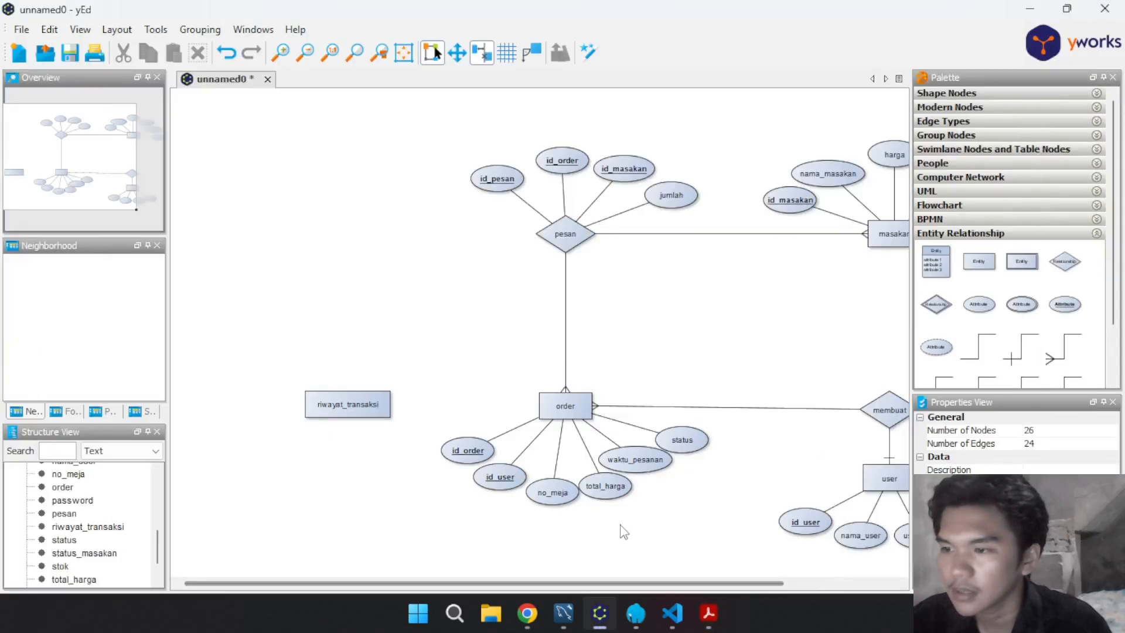
left_click_drag(1053, 311, 253, 338)
double_click(253, 339)
type("id_tran")
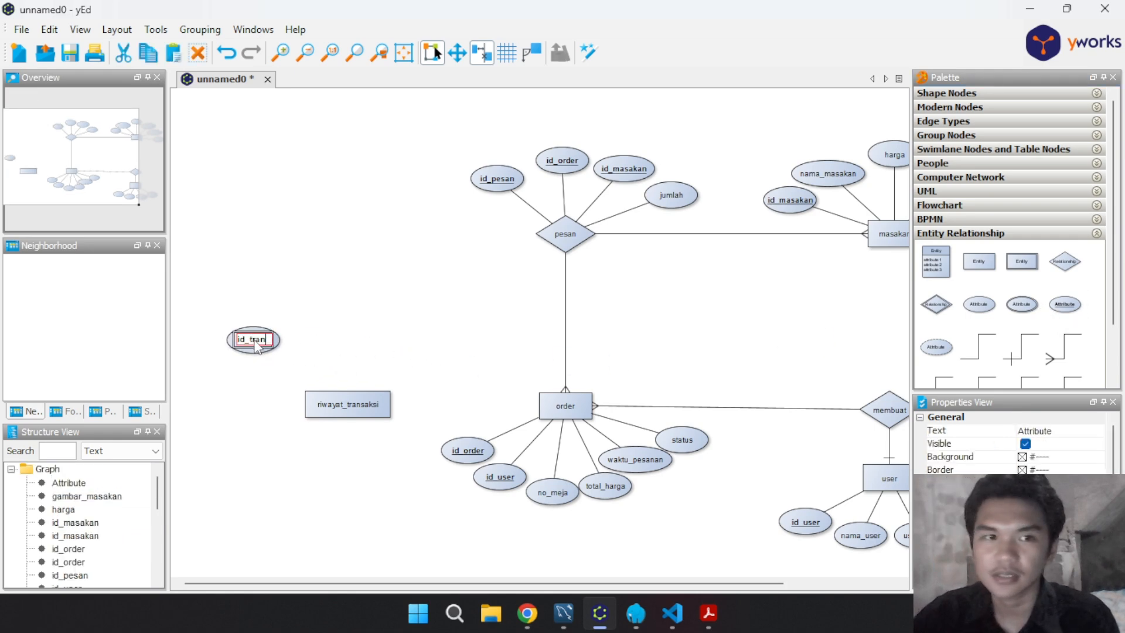
type("saksi")
key("Return")
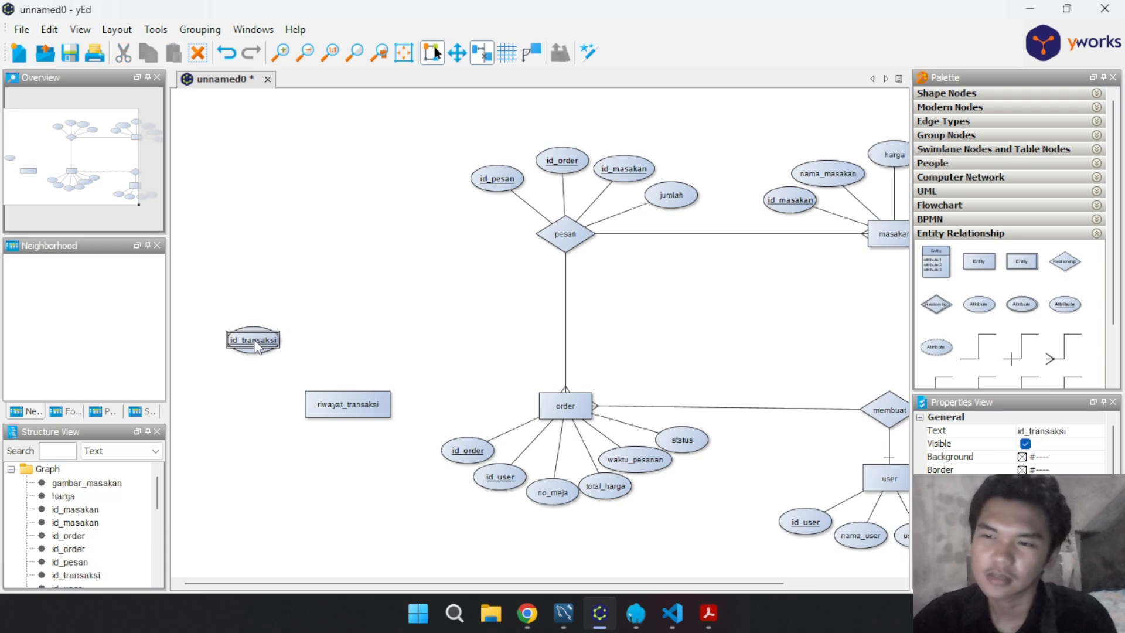
Widen the id_transaksi attribute to fit its label and shift it and the riwayat_transaksi entity further left
left_click(274, 339)
left_click_drag(285, 338, 275, 328)
left_click(318, 354)
left_click(259, 347)
left_click(348, 372)
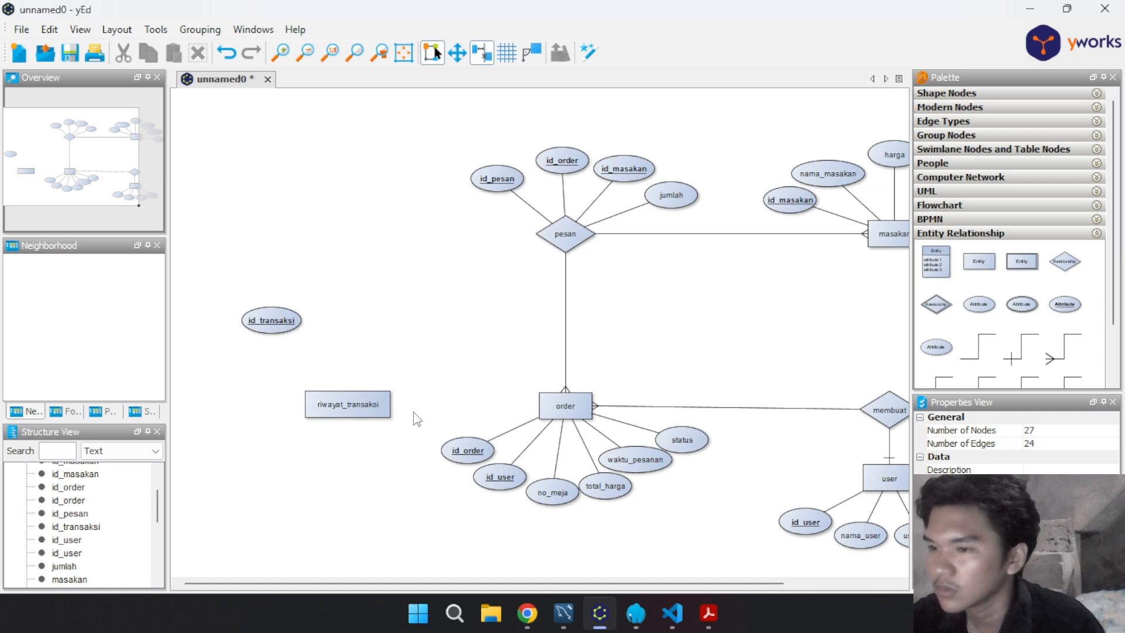
left_click_drag(365, 412, 313, 408)
left_click_drag(268, 323, 242, 322)
left_click_drag(409, 487, 394, 460)
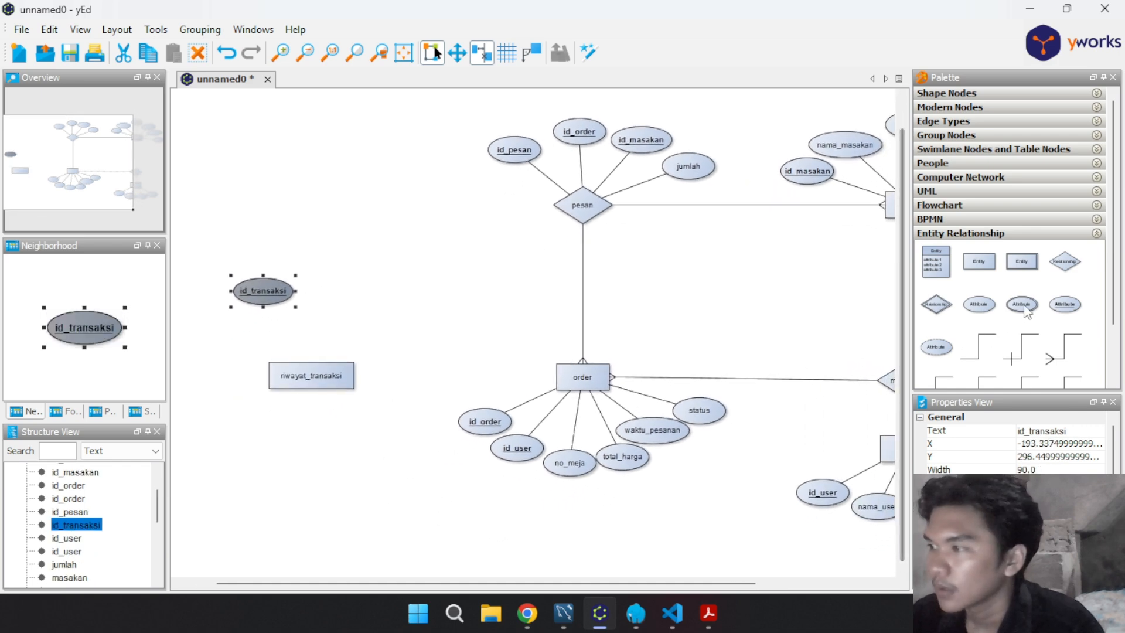
Add a key attribute named id_order at the upper left of riwayat_transaksi and move id_transaksi right, directly above the entity
left_click_drag(1065, 305, 216, 347)
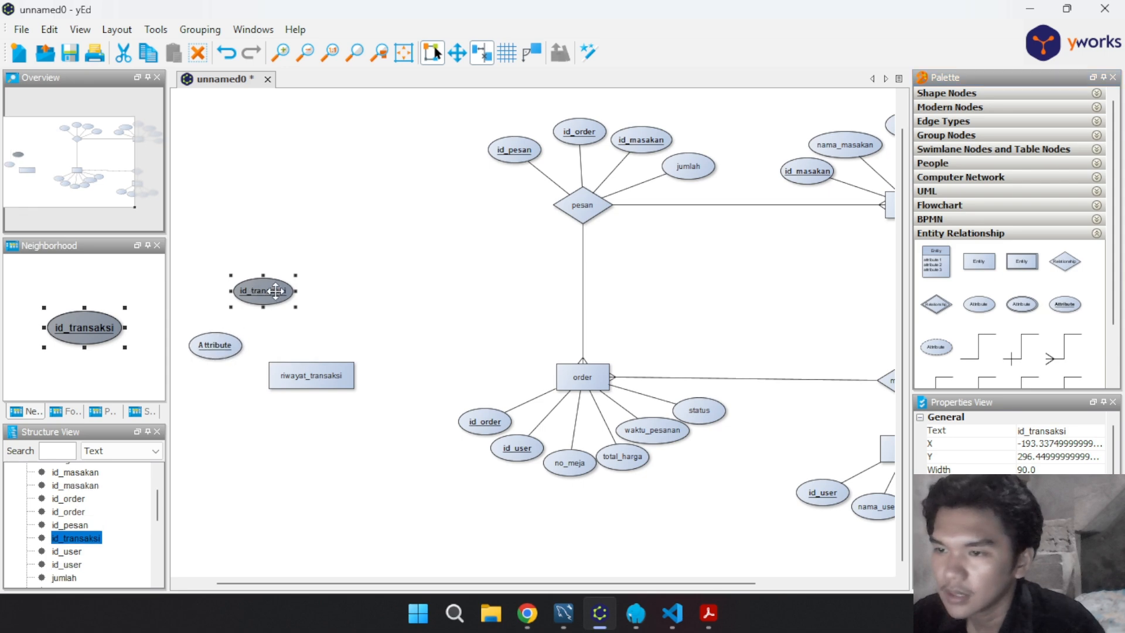
left_click_drag(258, 291, 288, 291)
left_click(214, 344)
double_click(213, 344)
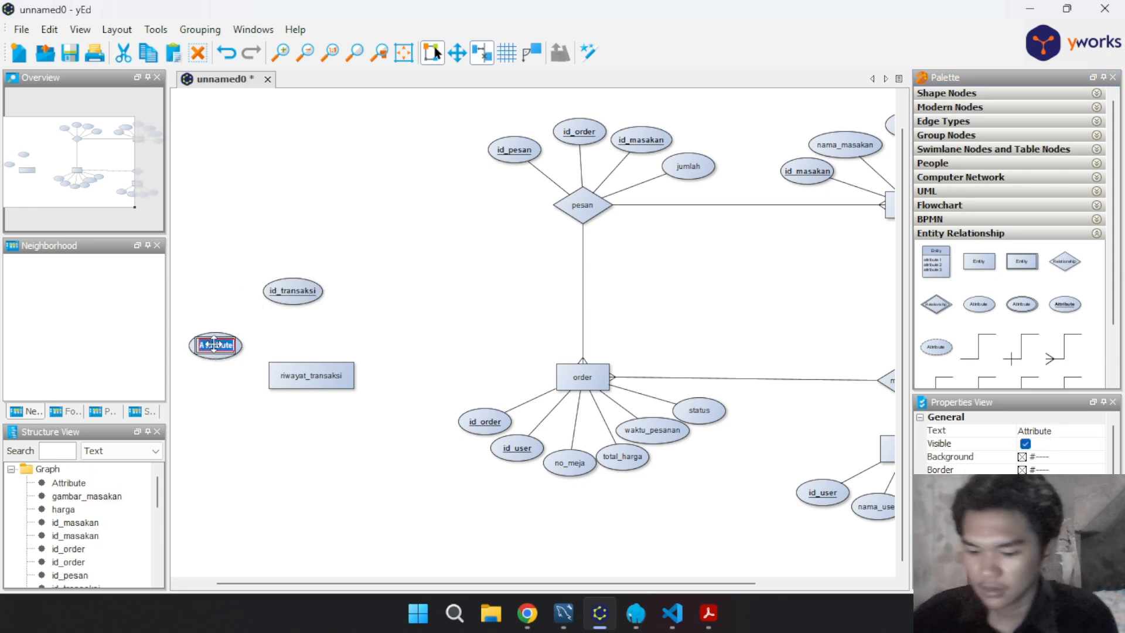
type("id_order")
key("Return")
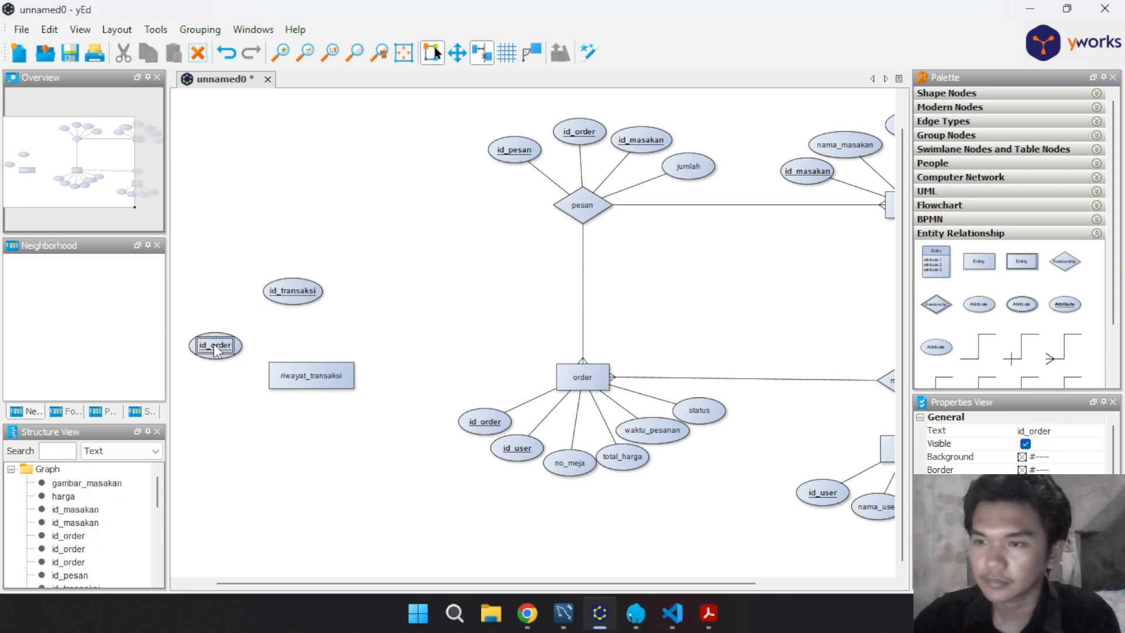
left_click(202, 355)
left_click(206, 350)
left_click_drag(207, 350, 217, 318)
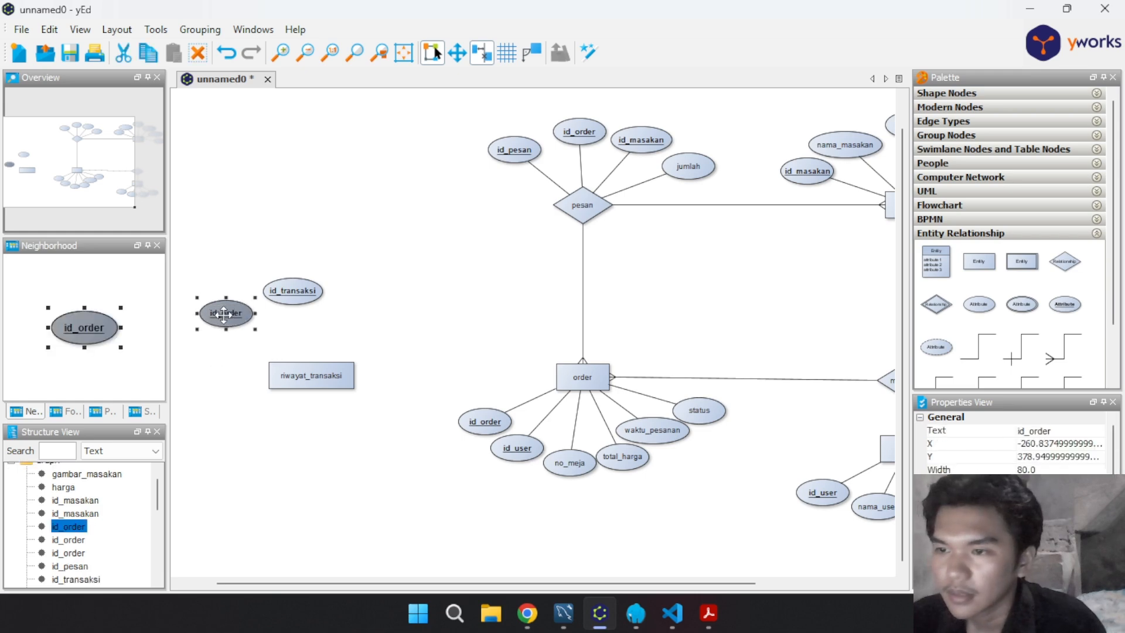
left_click(301, 334)
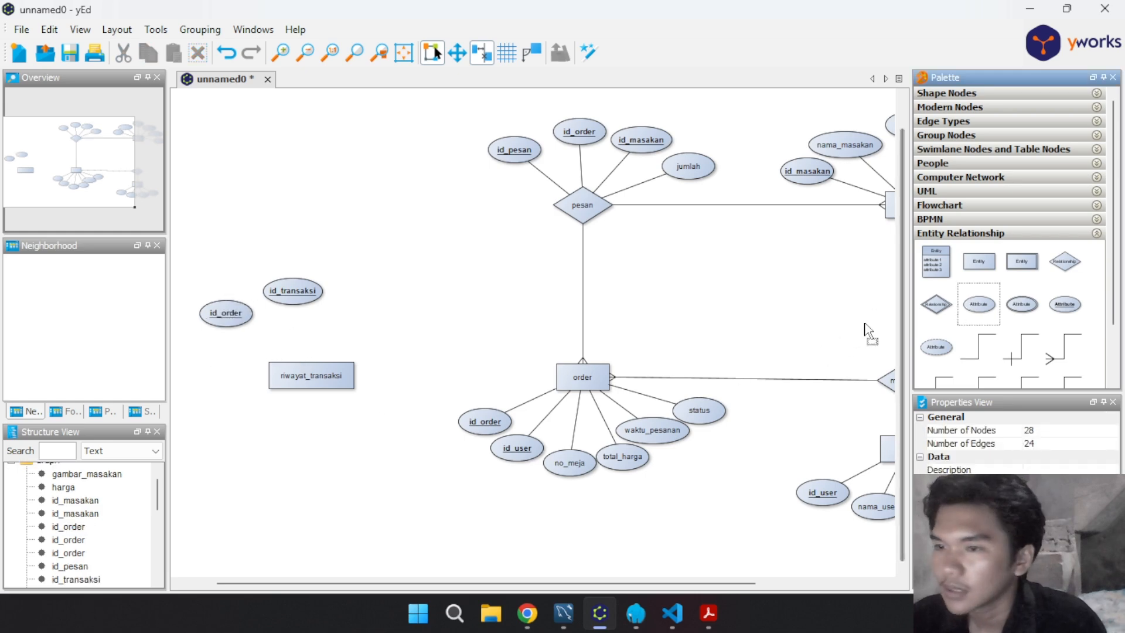
Add an ordinary attribute named nama_user below id_order, to the left of the riwayat_transaksi entity
left_click_drag(978, 304, 205, 381)
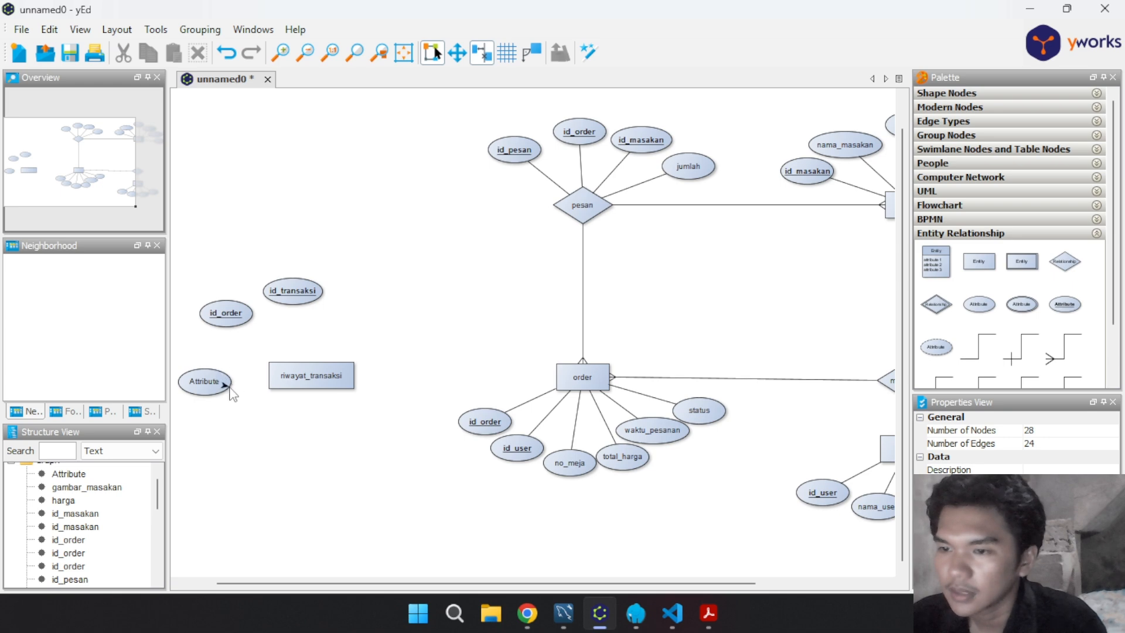
left_click(210, 391)
left_click_drag(209, 391, 217, 373)
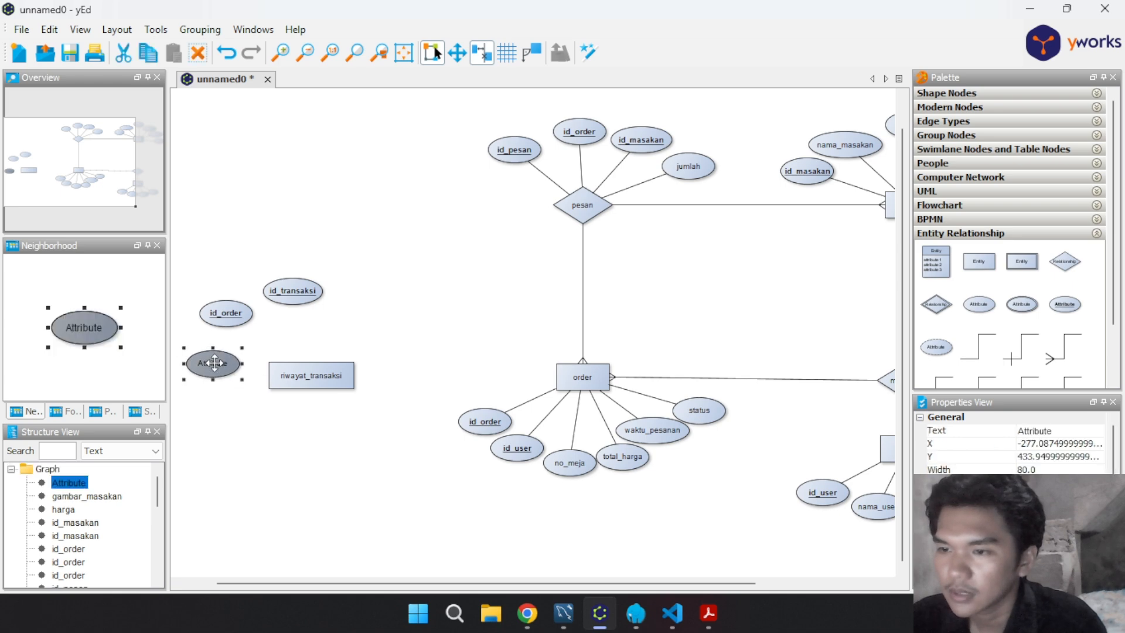
left_click(289, 416)
double_click(228, 368)
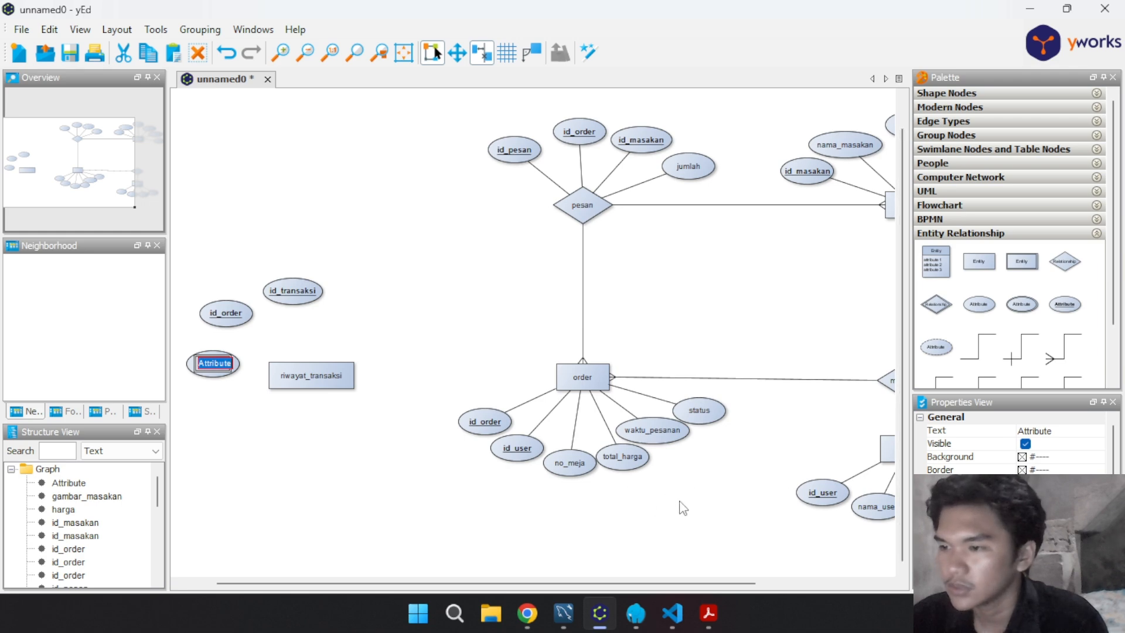
type("na")
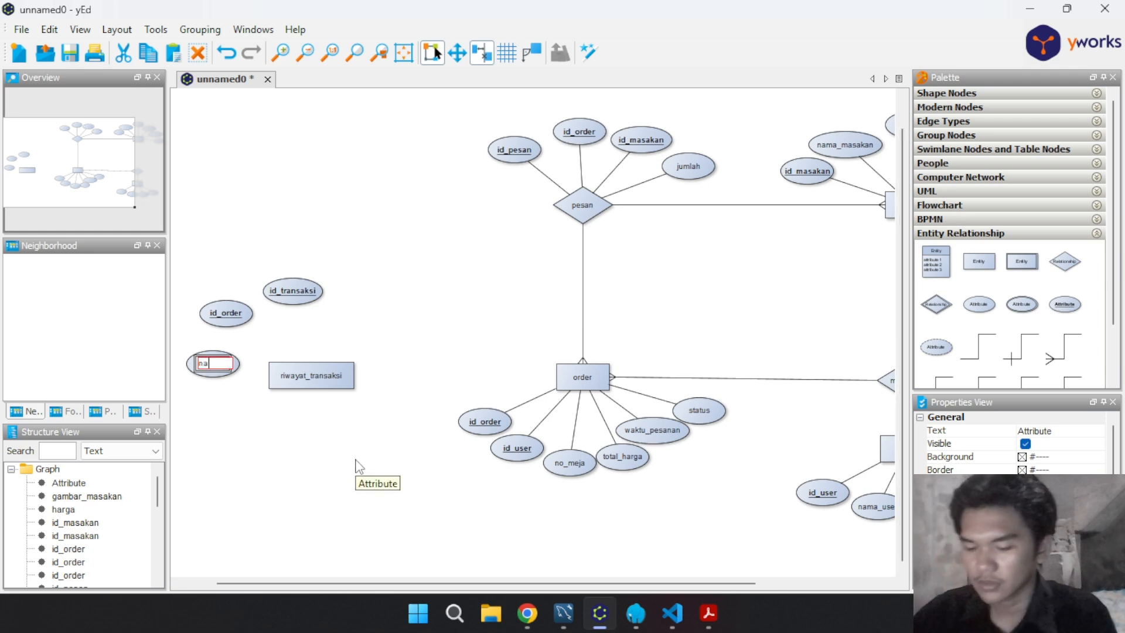
type("ma_user")
left_click(359, 467)
left_click(215, 376)
left_click_drag(216, 378, 216, 368)
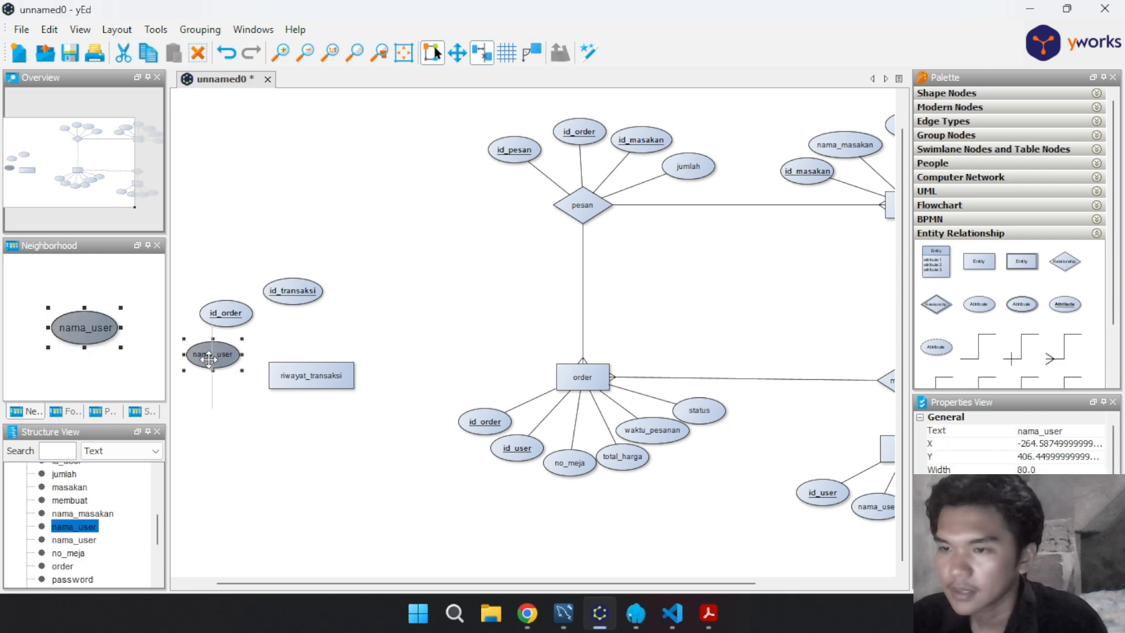
left_click(231, 410)
Add an ordinary attribute named no_meja directly below nama_user
left_click_drag(980, 304, 213, 397)
double_click(212, 397)
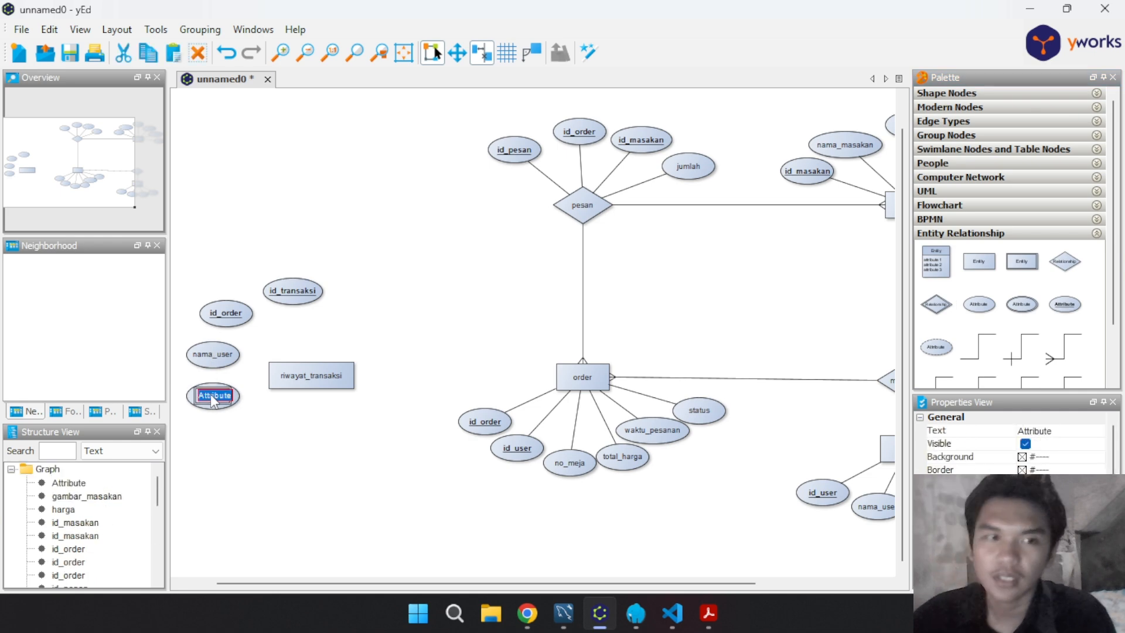
type("no")
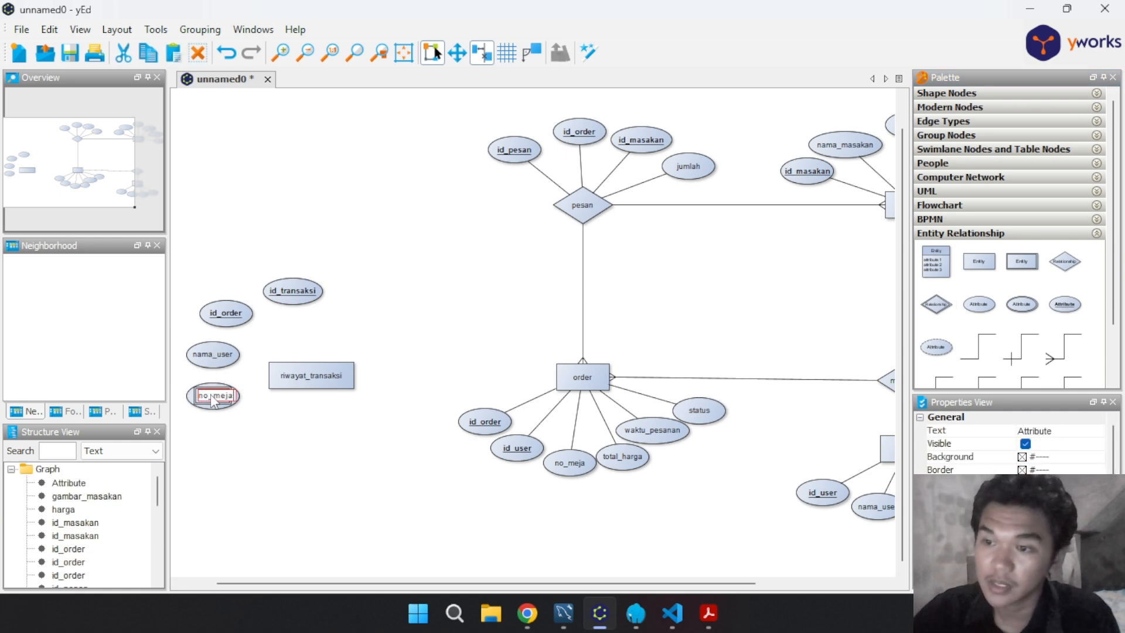
type("_meja")
key("Return")
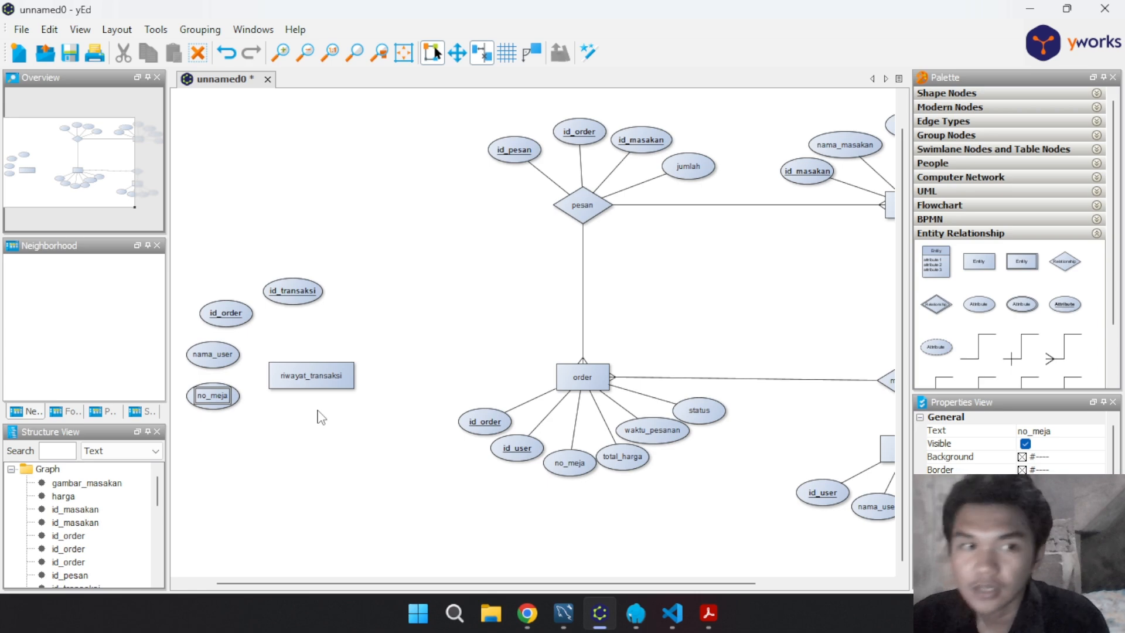
Add an ordinary attribute named pembayaran below no_meja, at the lower left of riwayat_transaksi
left_click_drag(979, 305, 223, 434)
double_click(225, 437)
type("pe")
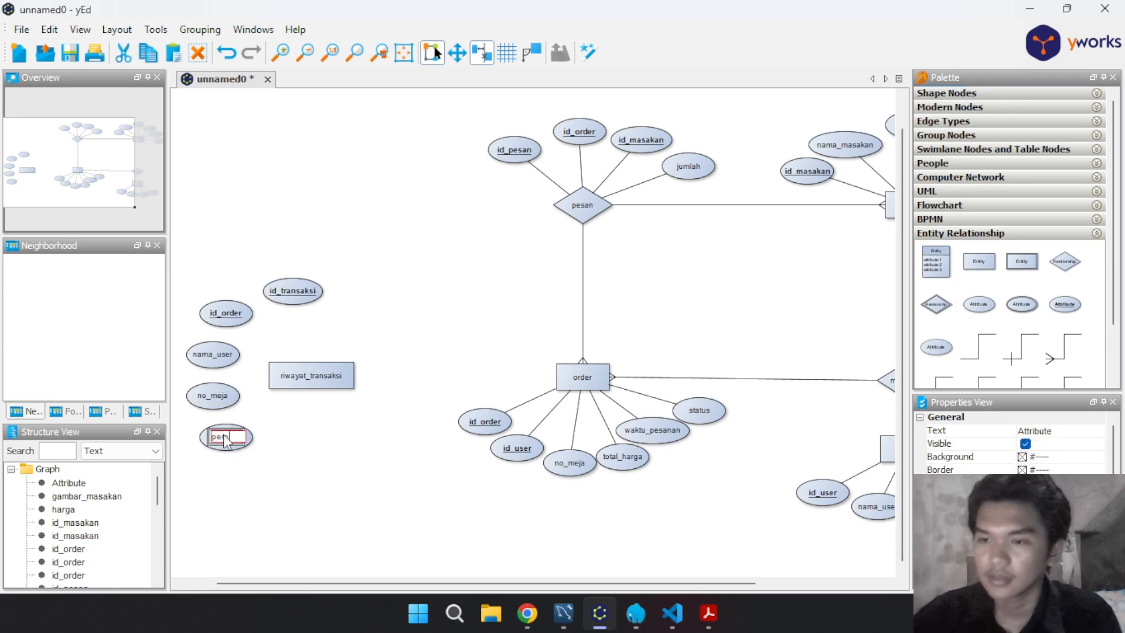
type("mbayaran")
key("Return")
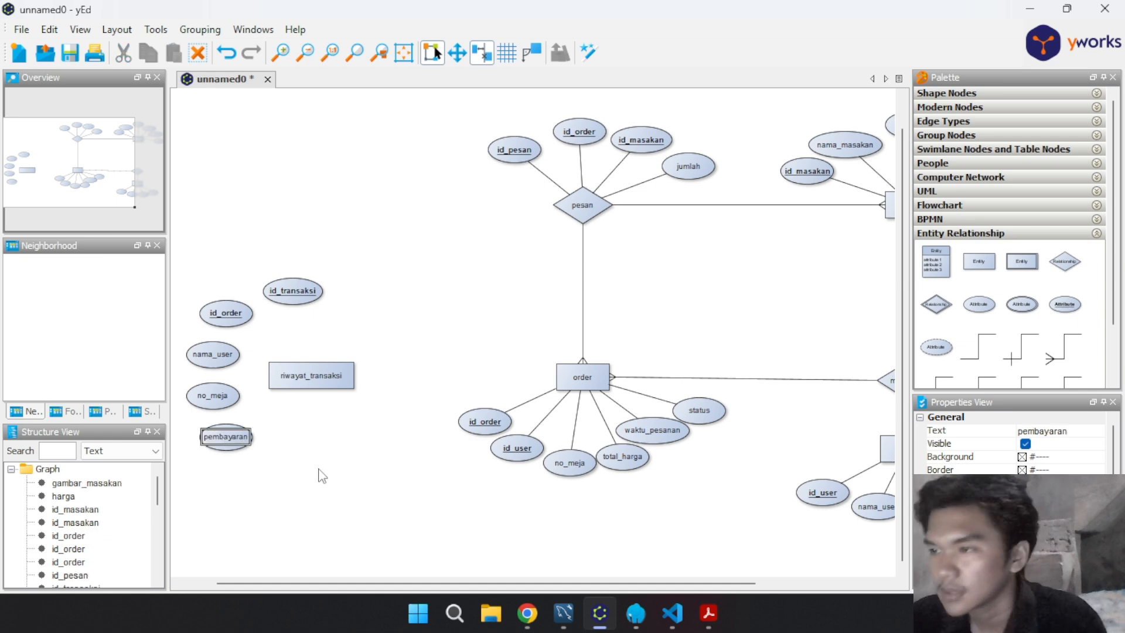
left_click(316, 474)
Add an ordinary attribute named kembalian to the lower right of pembayaran, checking the payment details in the case study PDF
left_click_drag(728, 497, 652, 450)
left_click_drag(288, 427, 512, 411)
left_click_drag(979, 304, 403, 414)
double_click(405, 418)
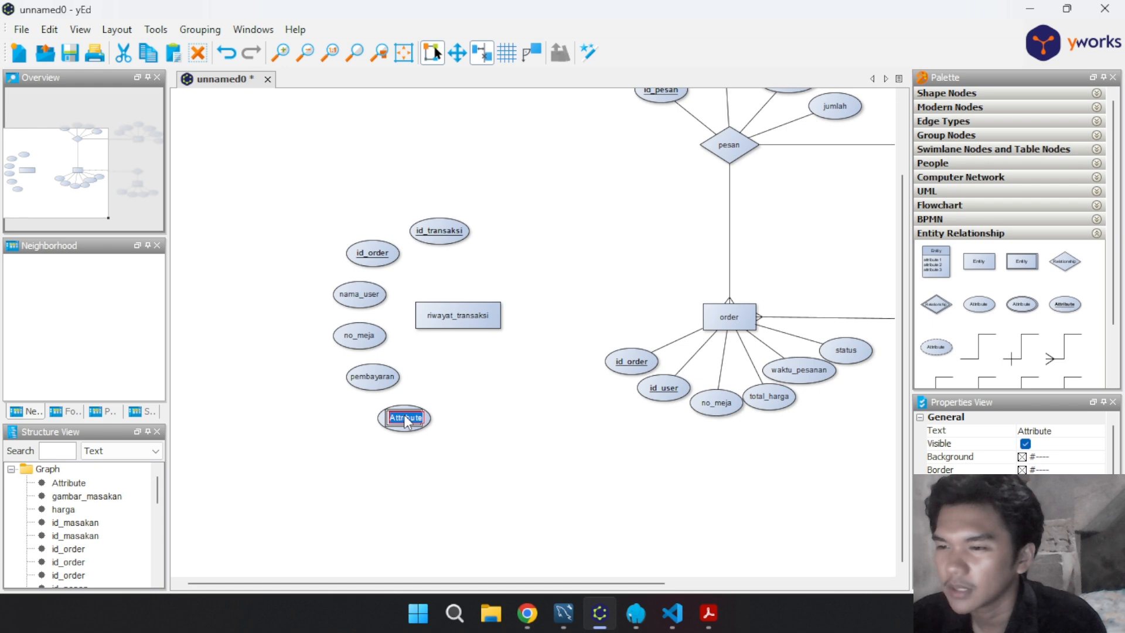
left_click(699, 615)
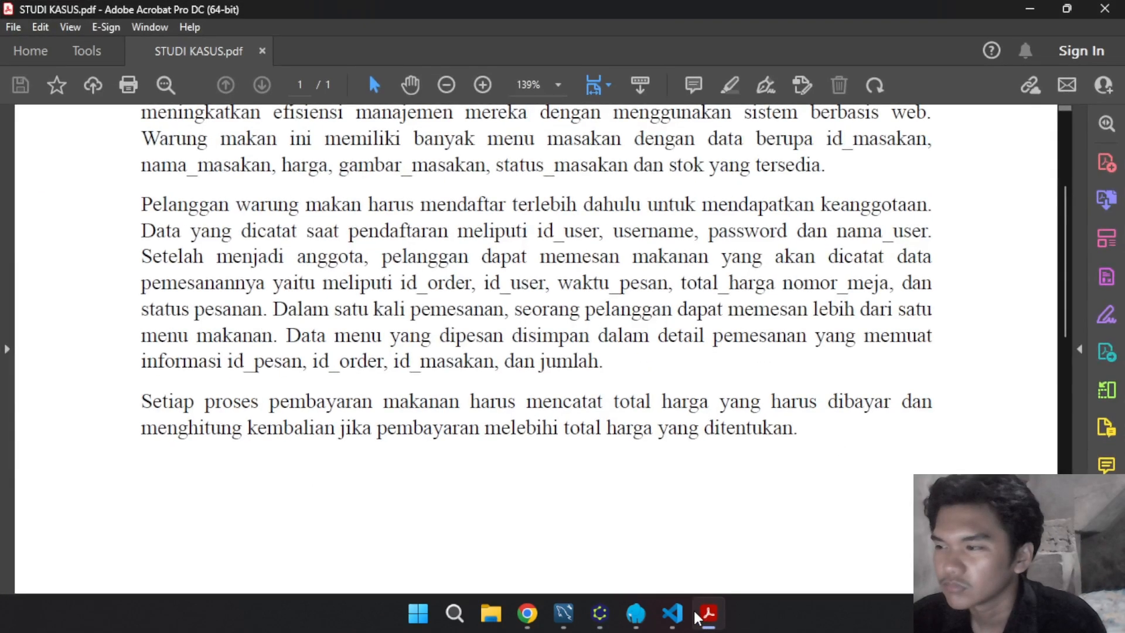
left_click(709, 613)
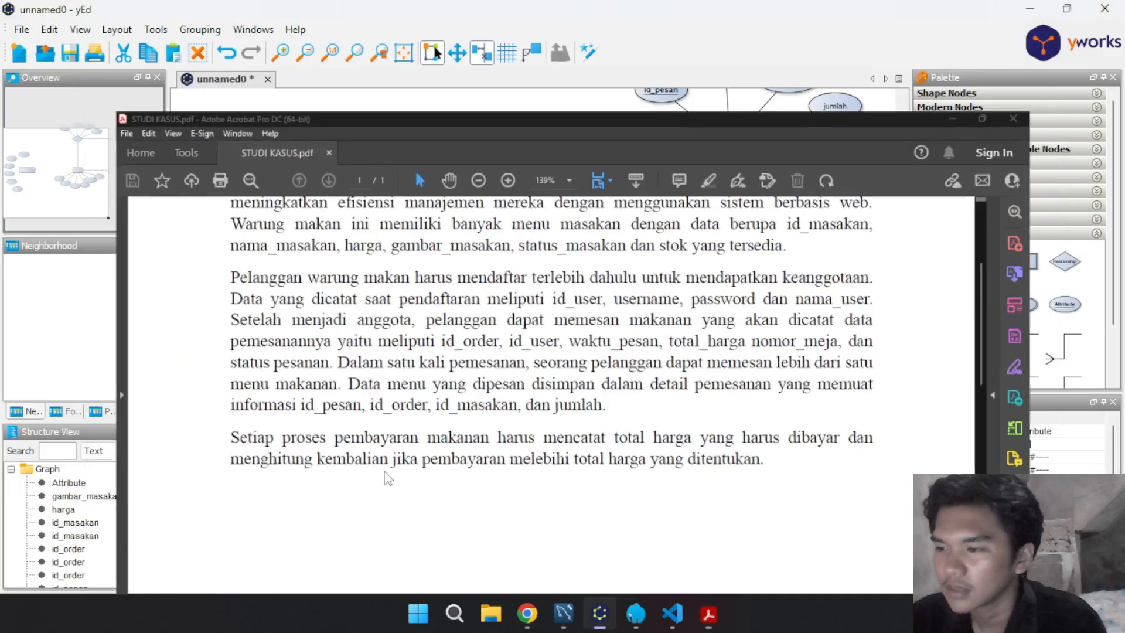
type("kembalia")
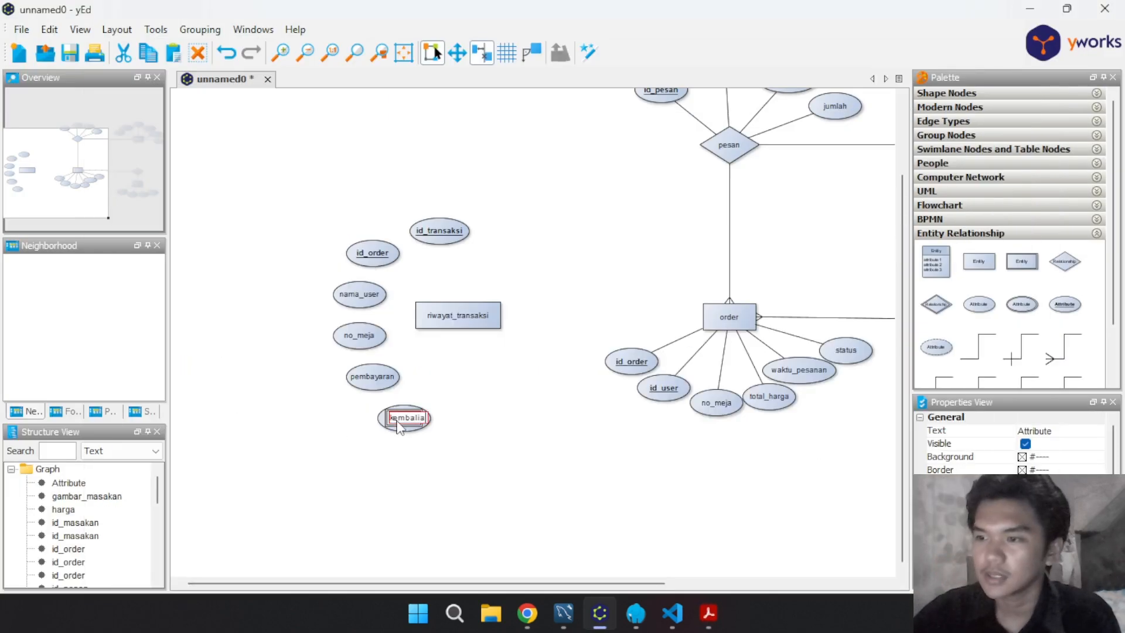
type("n")
key("Return")
left_click(497, 446)
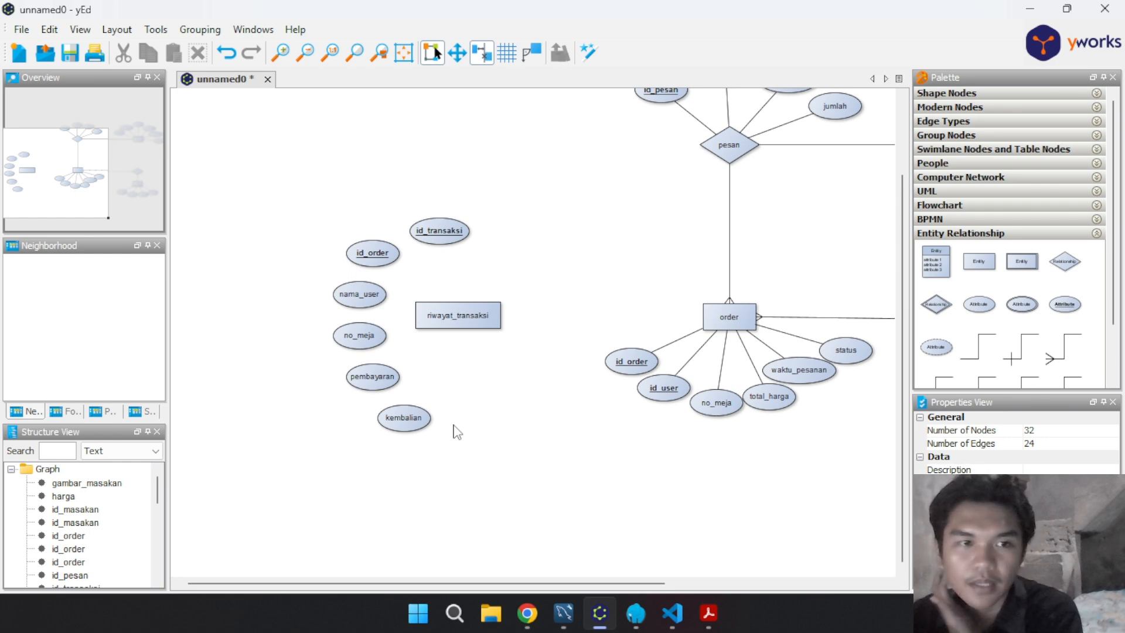
Check the case study PDF again and add a total_harga attribute to the lower right of kembalian
left_click(712, 612)
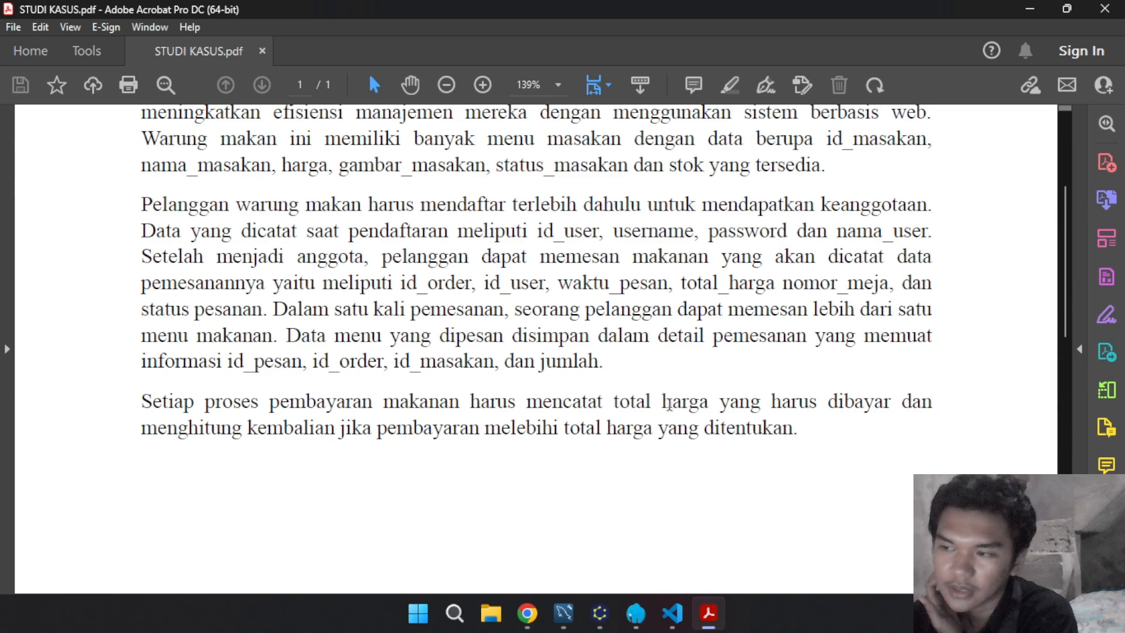
key("alt+Tab")
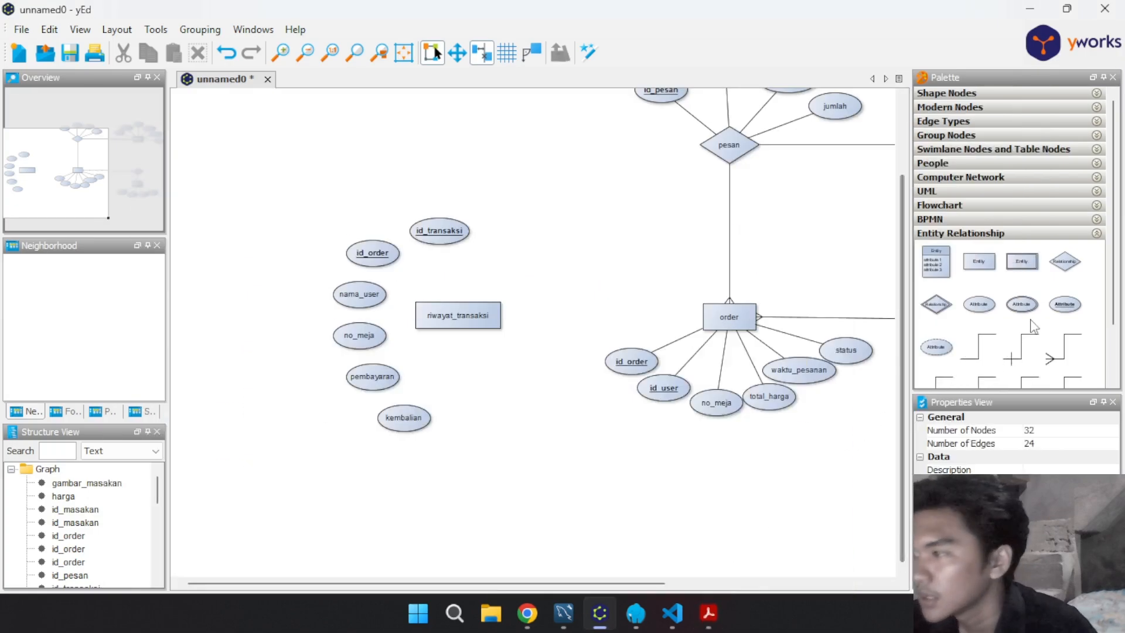
left_click_drag(1068, 309, 445, 444)
double_click(446, 445)
type("total_harga")
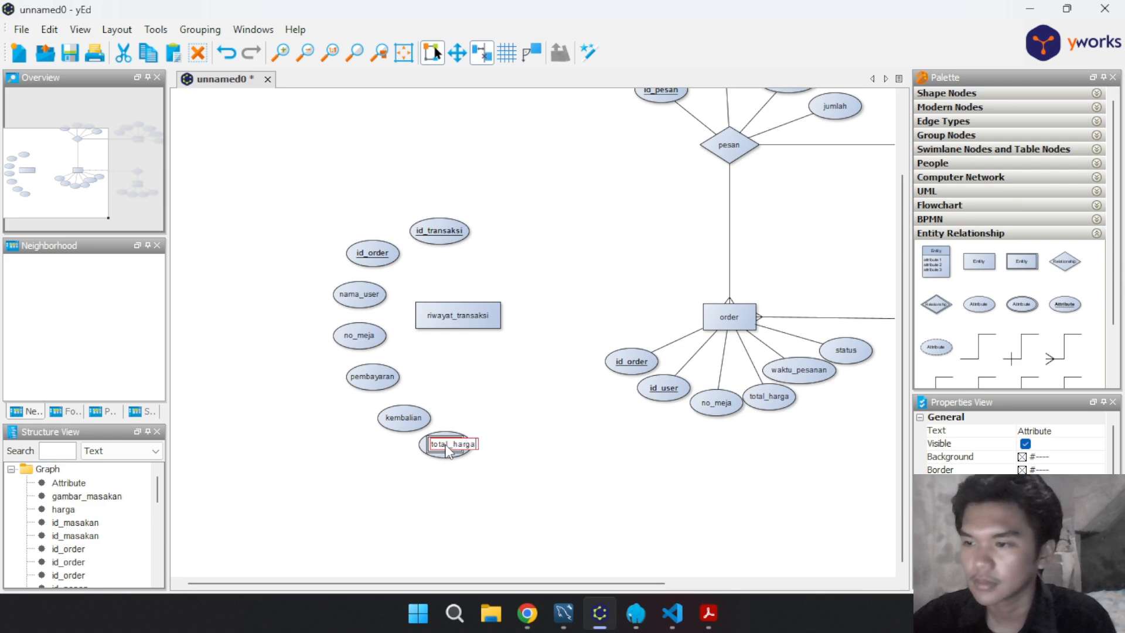
key("Return")
left_click(515, 453)
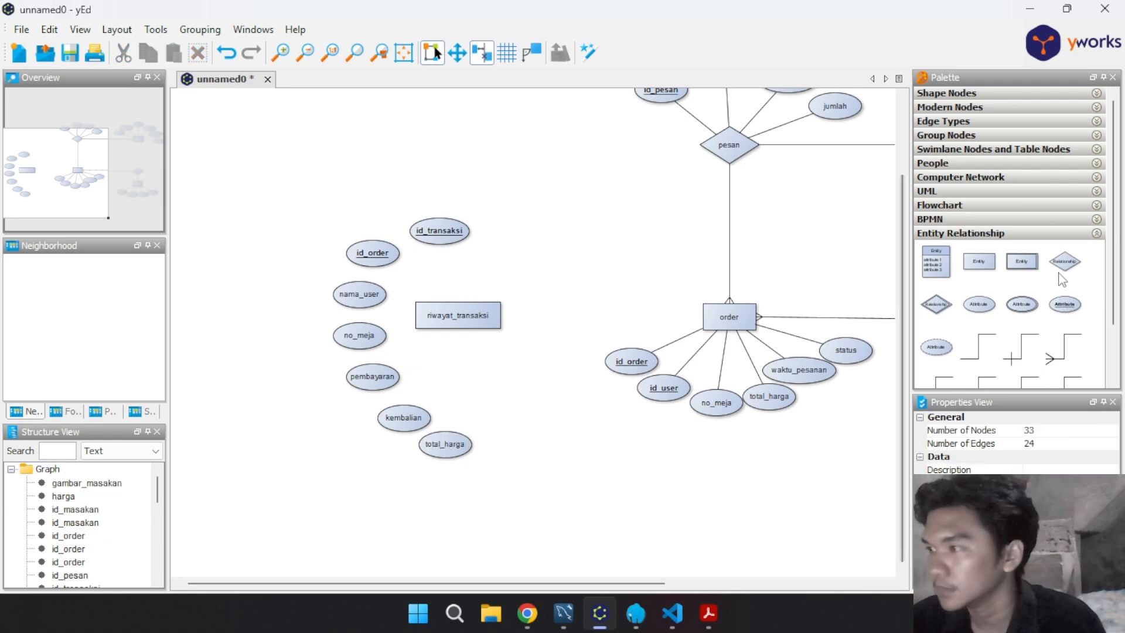
Add an ordinary attribute named waktu_transaksi to the right of total_harga, consulting the case study PDF, and widen it to fit its label
left_click_drag(980, 306, 513, 445)
double_click(513, 445)
left_click(706, 613)
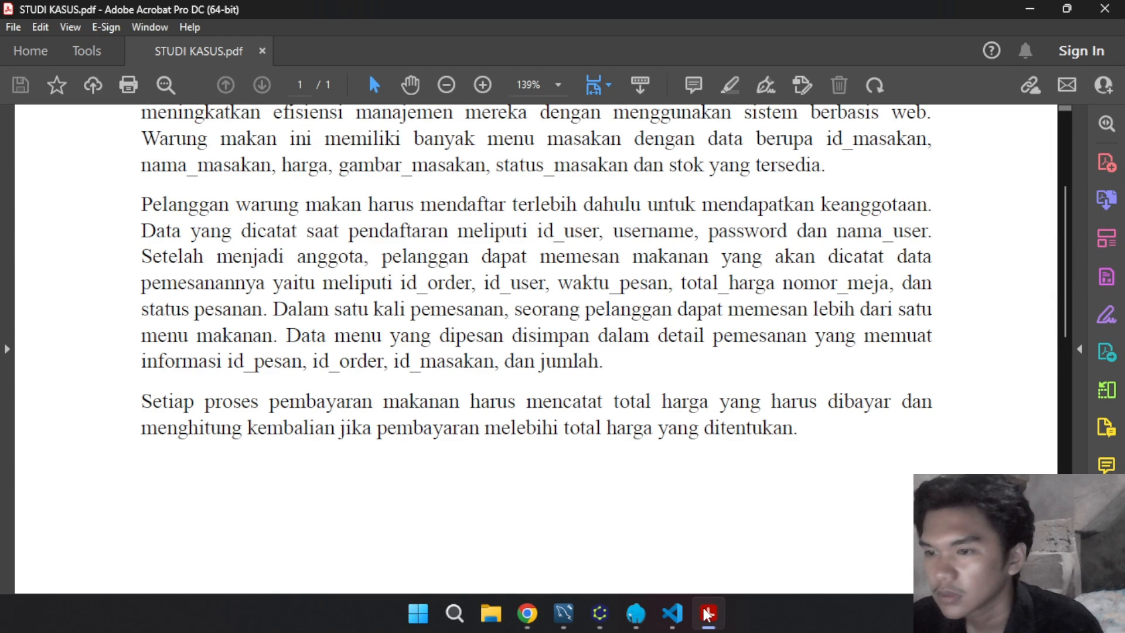
left_click(707, 612)
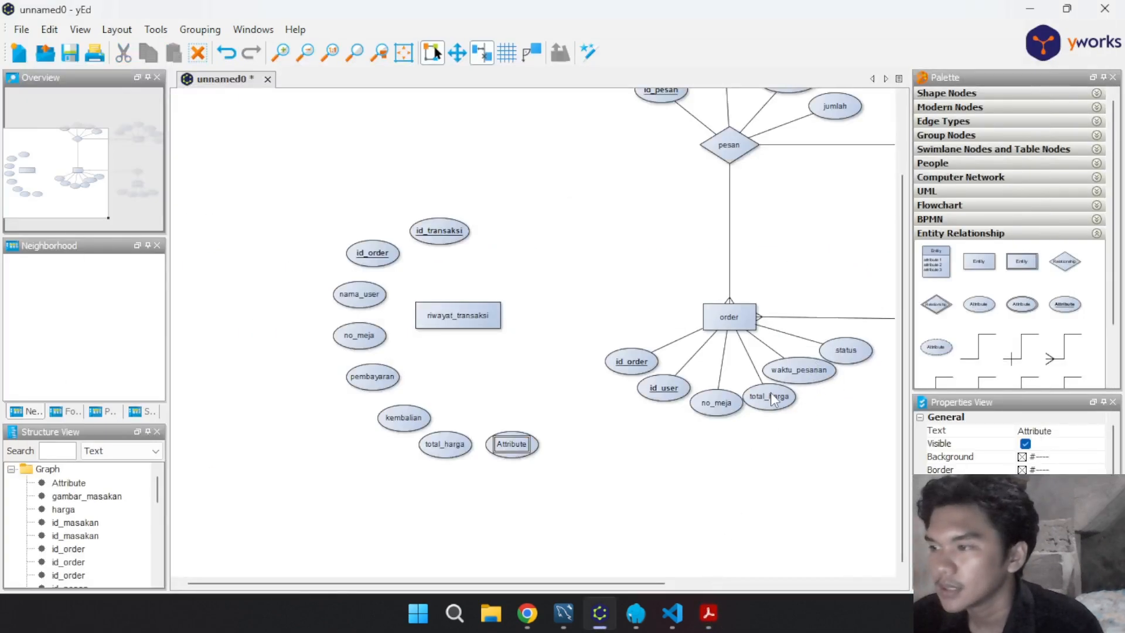
double_click(515, 444)
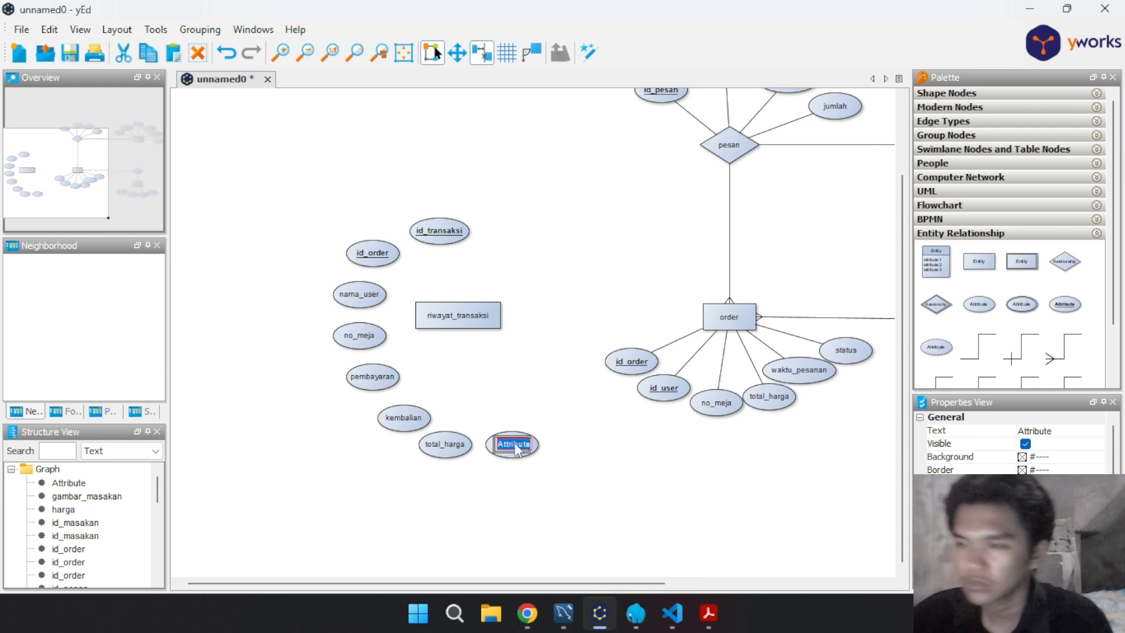
type("waktu_trans")
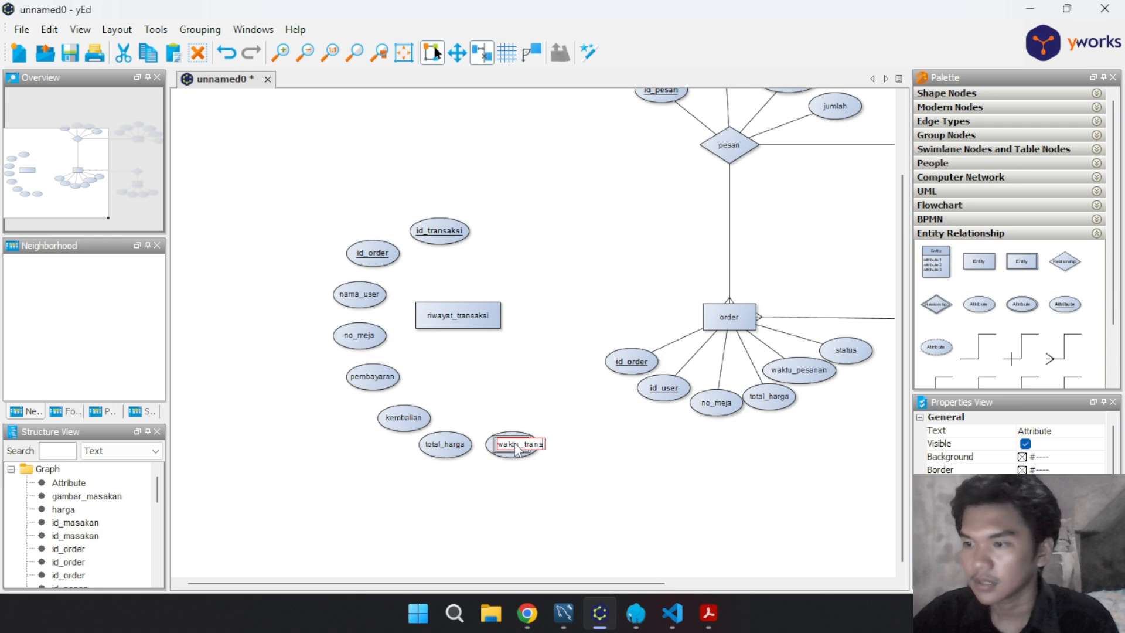
key("Return")
left_click(649, 469)
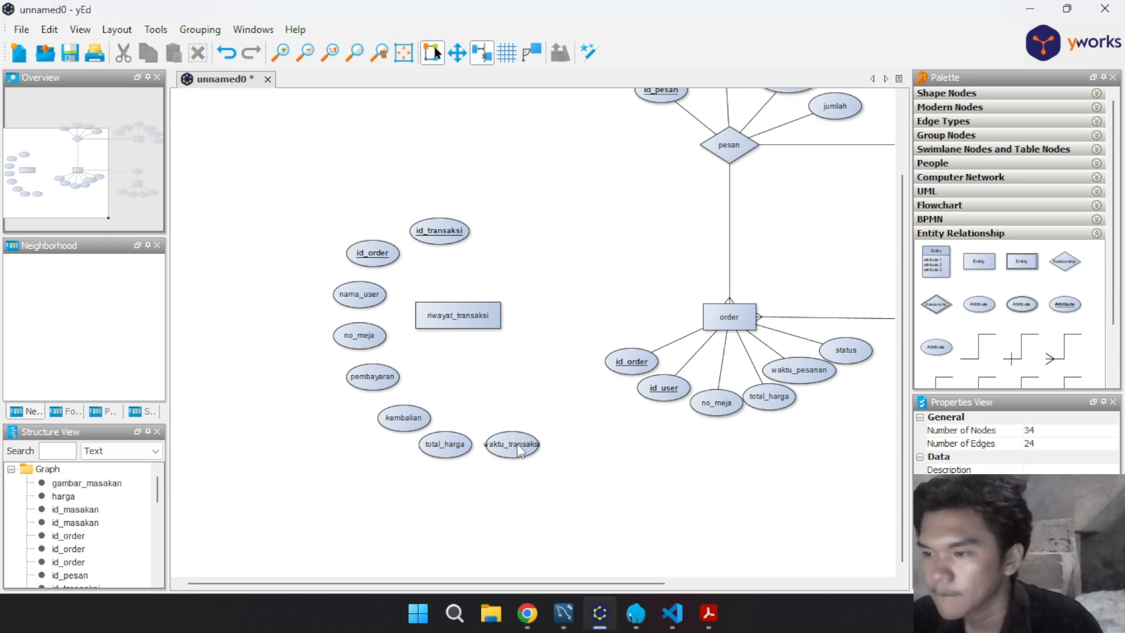
left_click(540, 450)
left_click_drag(541, 444, 560, 446)
left_click(605, 465)
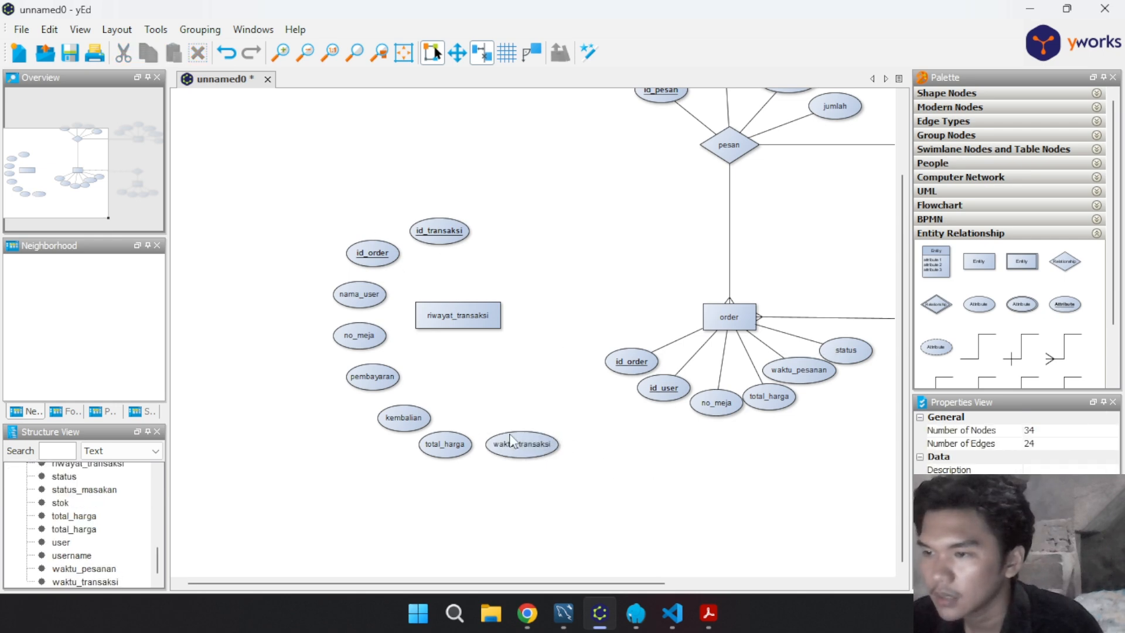
Rearrange id_transaksi, id_order, nama_user, no_meja and pembayaran into an even arc above and to the left of riwayat_transaksi
left_click(442, 223)
left_click_drag(442, 223, 474, 213)
left_click(378, 256)
left_click_drag(378, 256, 409, 231)
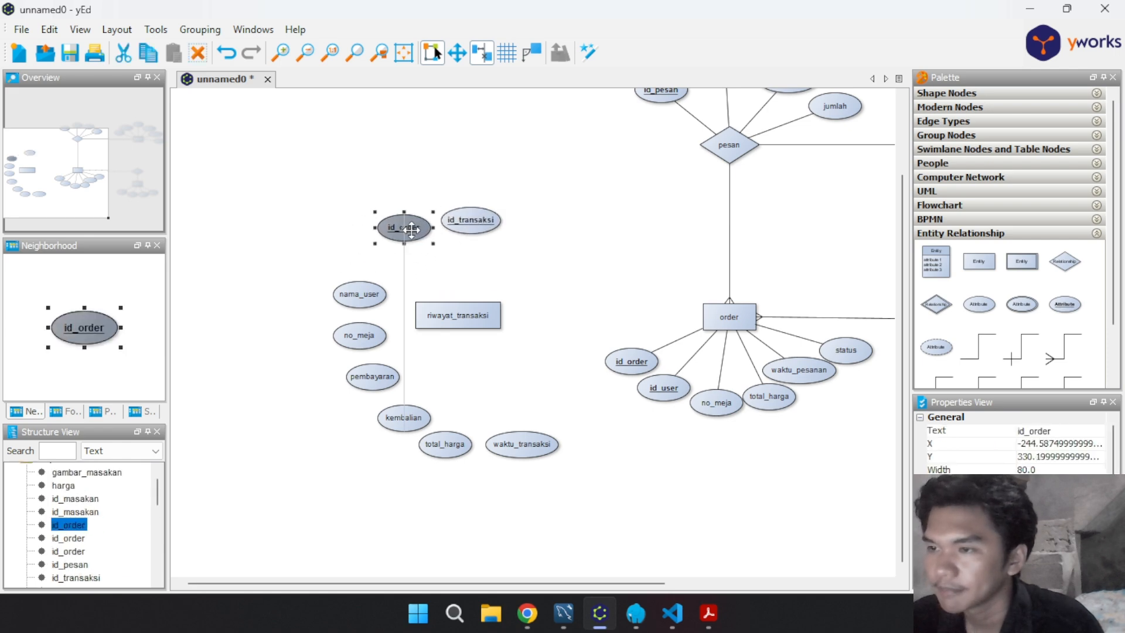
left_click(366, 292)
left_click_drag(366, 293, 366, 252)
left_click(363, 335)
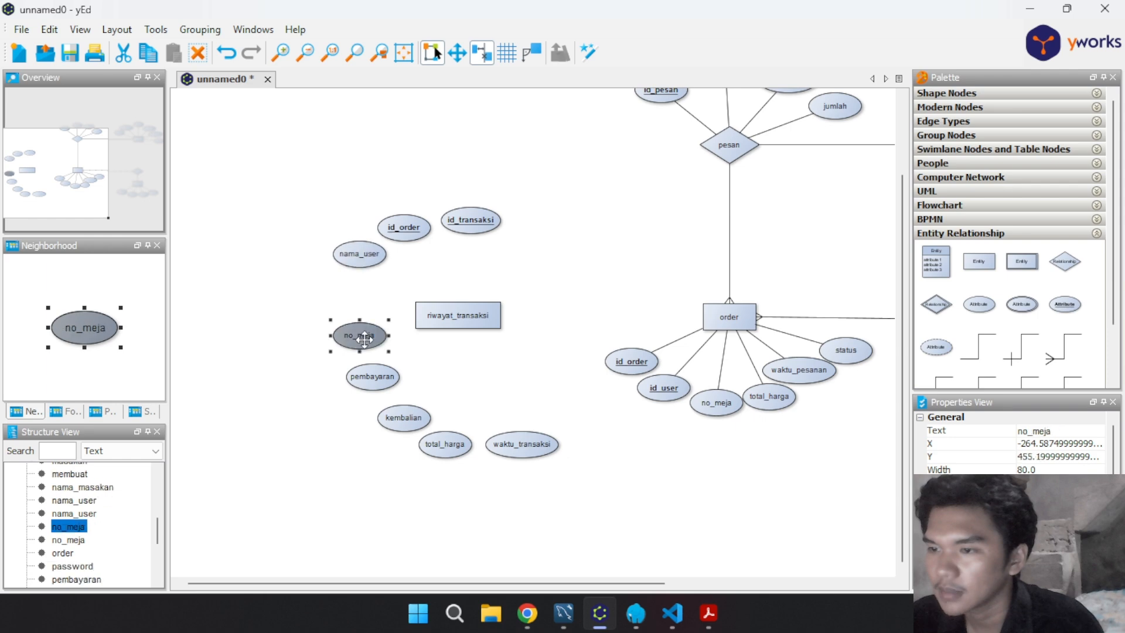
left_click_drag(363, 336, 358, 293)
left_click_drag(371, 379, 357, 336)
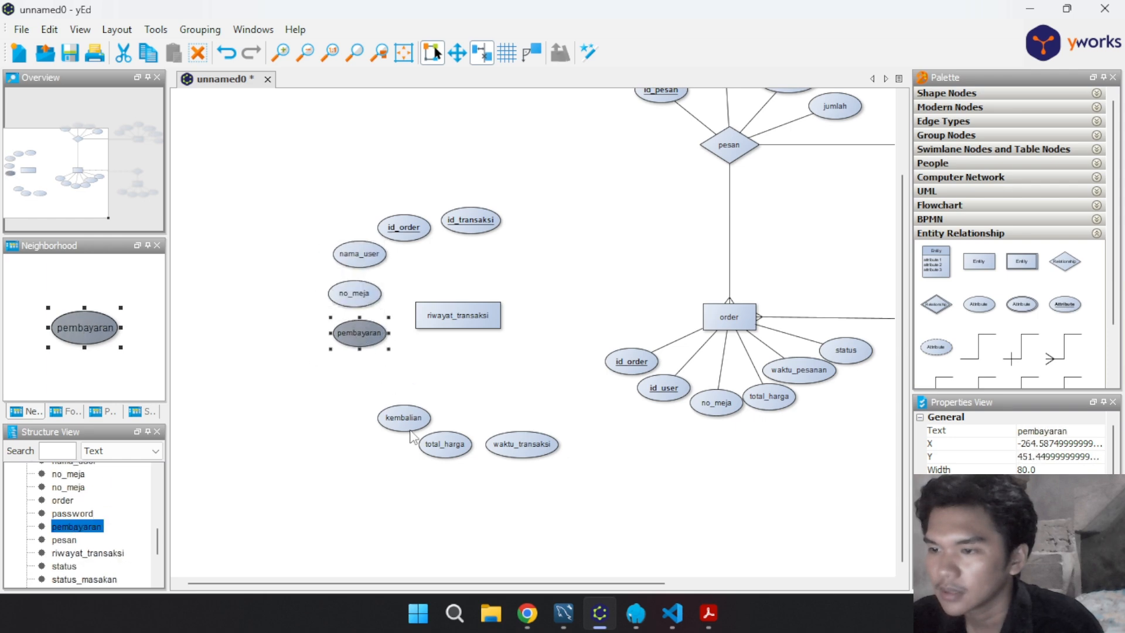
Move kembalian, total_harga and waktu_transaksi up and left to continue the attribute arc below riwayat_transaksi
left_click(407, 424)
left_click_drag(407, 424, 388, 374)
left_click(445, 448)
left_click_drag(446, 449, 432, 408)
left_click_drag(524, 448, 504, 419)
Connect riwayat_transaksi to waktu_transaksi, total_harga and kembalian with plain lines
left_click_drag(463, 317, 503, 415)
left_click(976, 334)
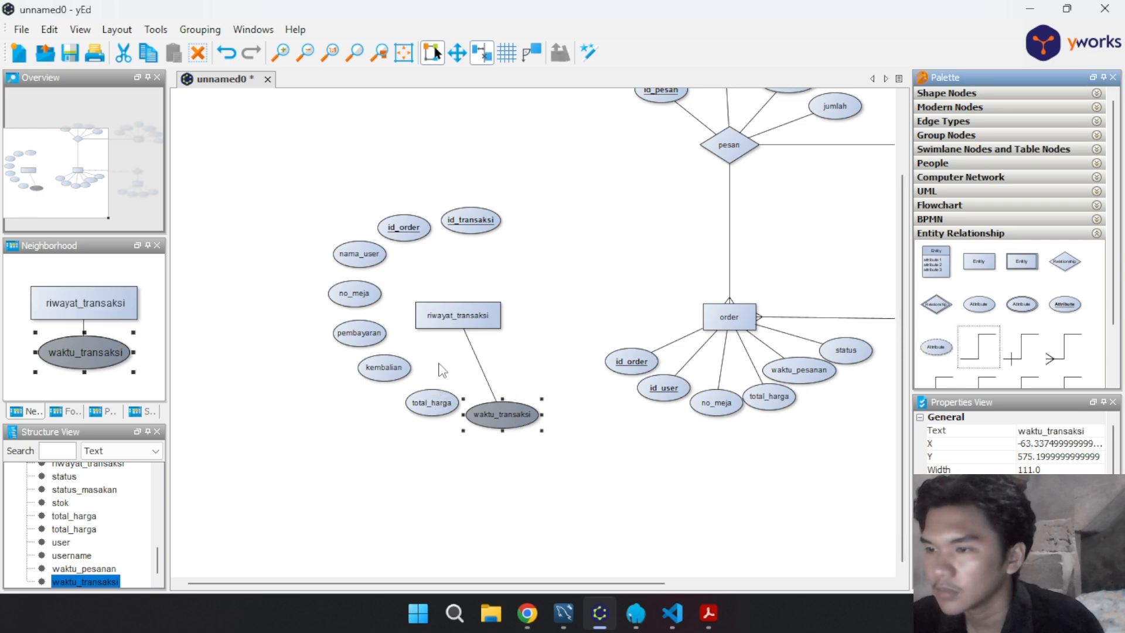
left_click_drag(460, 319, 435, 406)
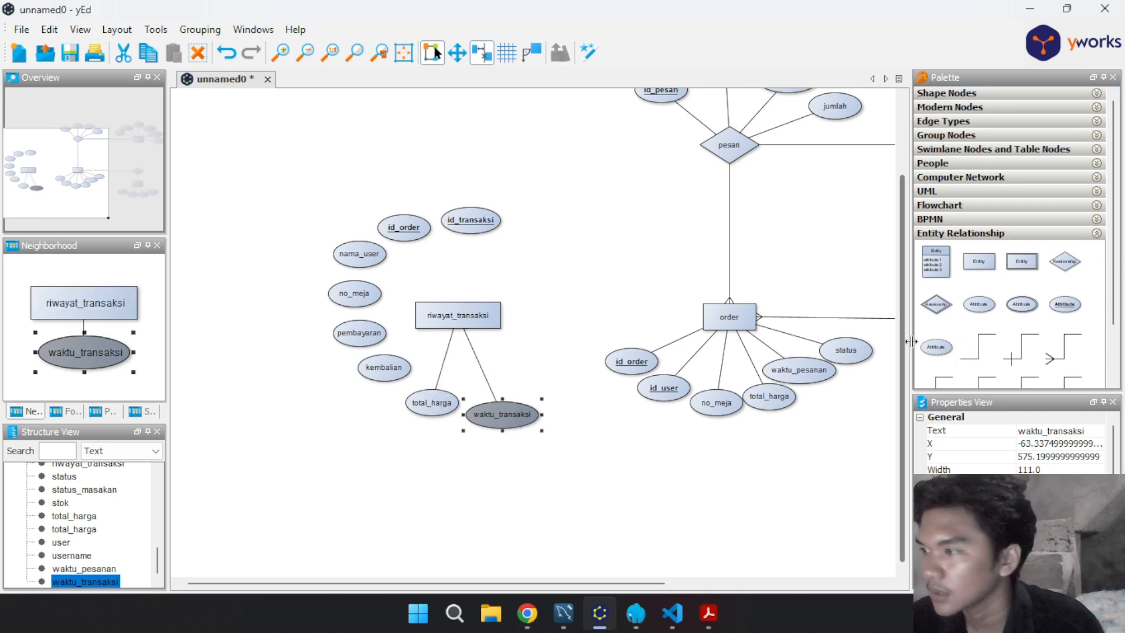
left_click_drag(979, 358, 382, 365)
left_click(437, 321)
Connect pembayaran, no_meja, nama_user, id_order and id_transaksi to riwayat_transaksi with plain lines
left_click_drag(975, 335, 361, 334)
left_click_drag(979, 347, 364, 257)
left_click(444, 323)
left_click(463, 317)
left_click_drag(979, 348, 731, 325)
left_click_drag(408, 234, 451, 317)
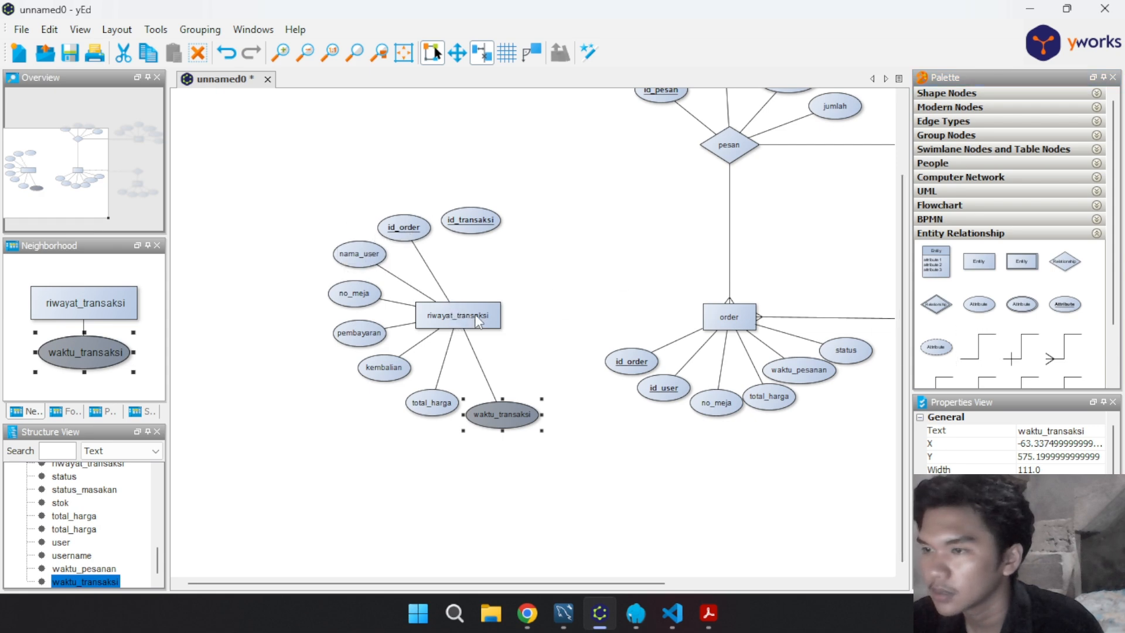
left_click_drag(478, 225, 473, 301)
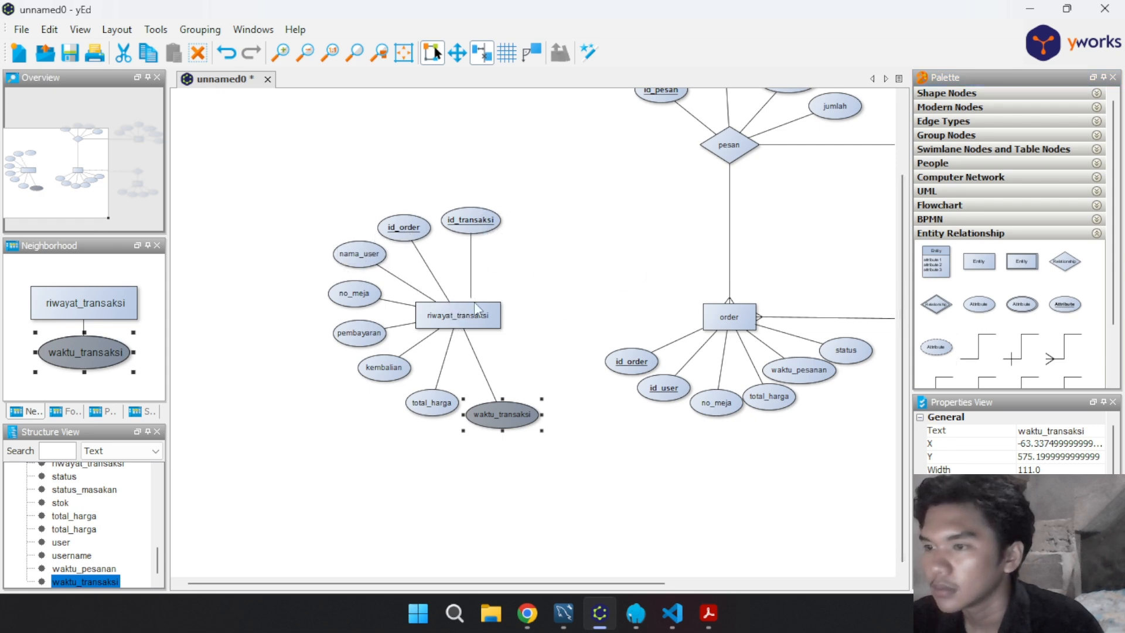
left_click(551, 279)
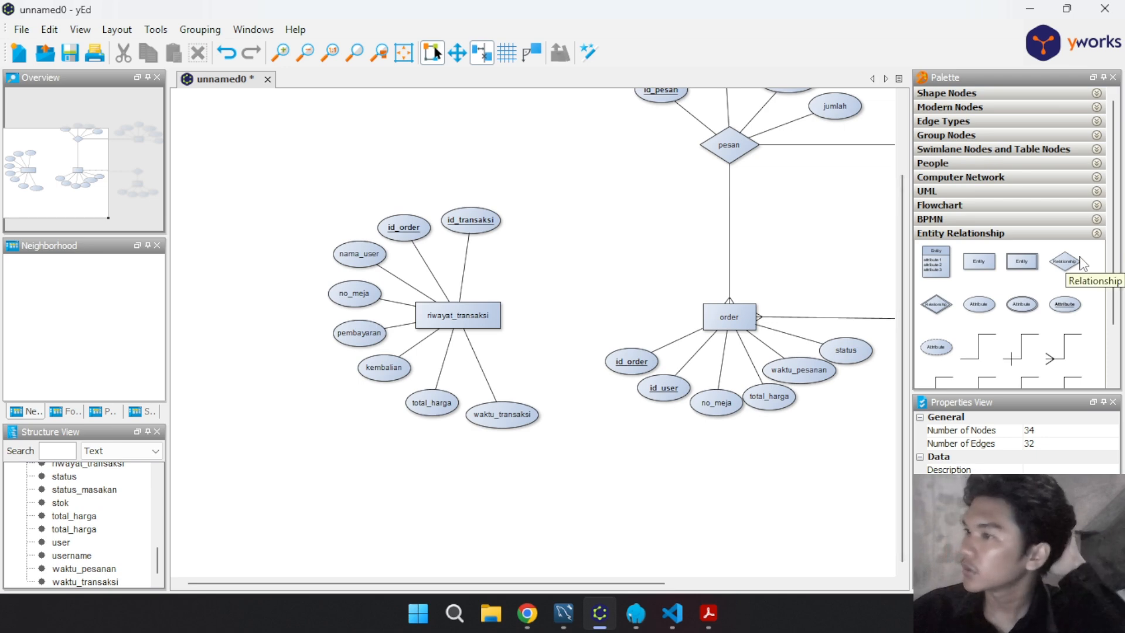
Add a relationship diamond named tercatat between riwayat_transaksi and order, shifting it slightly left in line with both entities
left_click_drag(1065, 261, 602, 317)
key("F2")
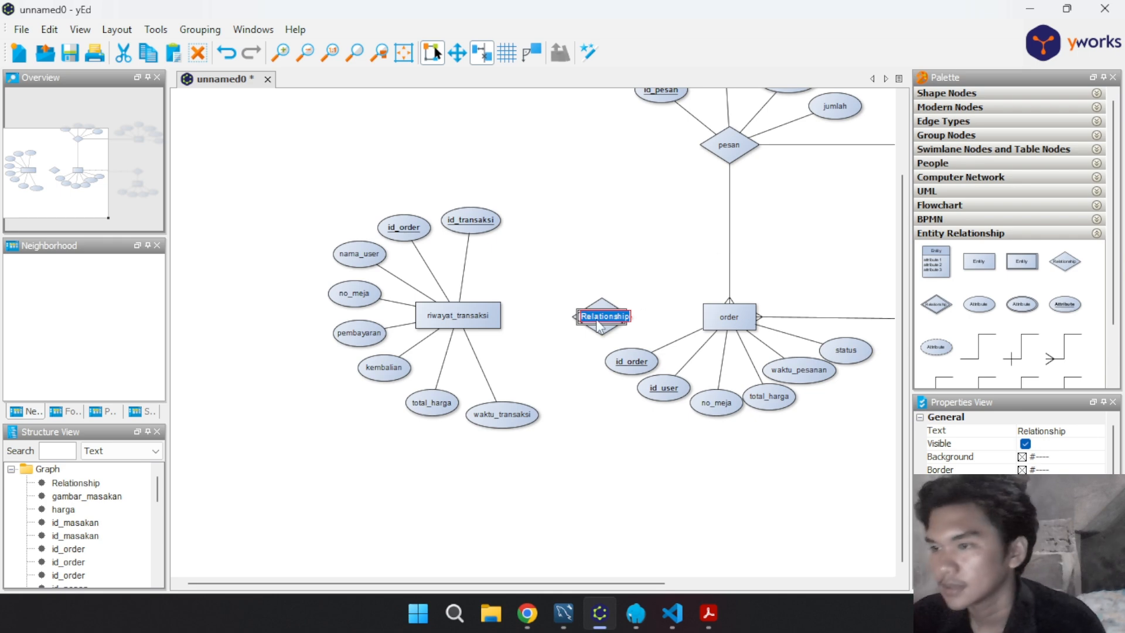
type("tercatat")
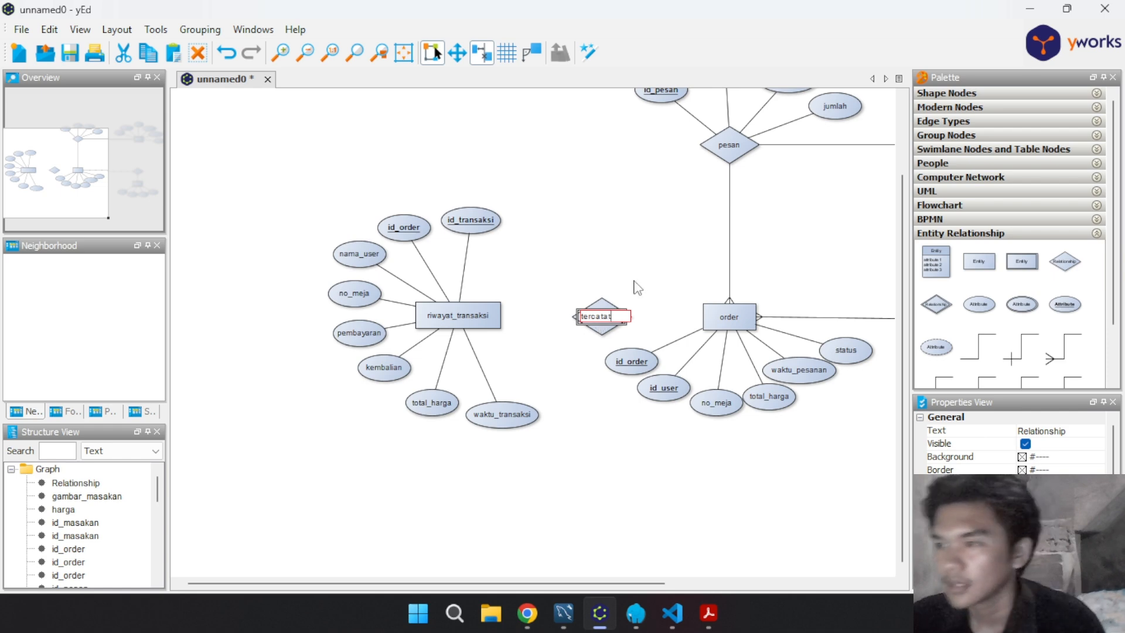
key("Return")
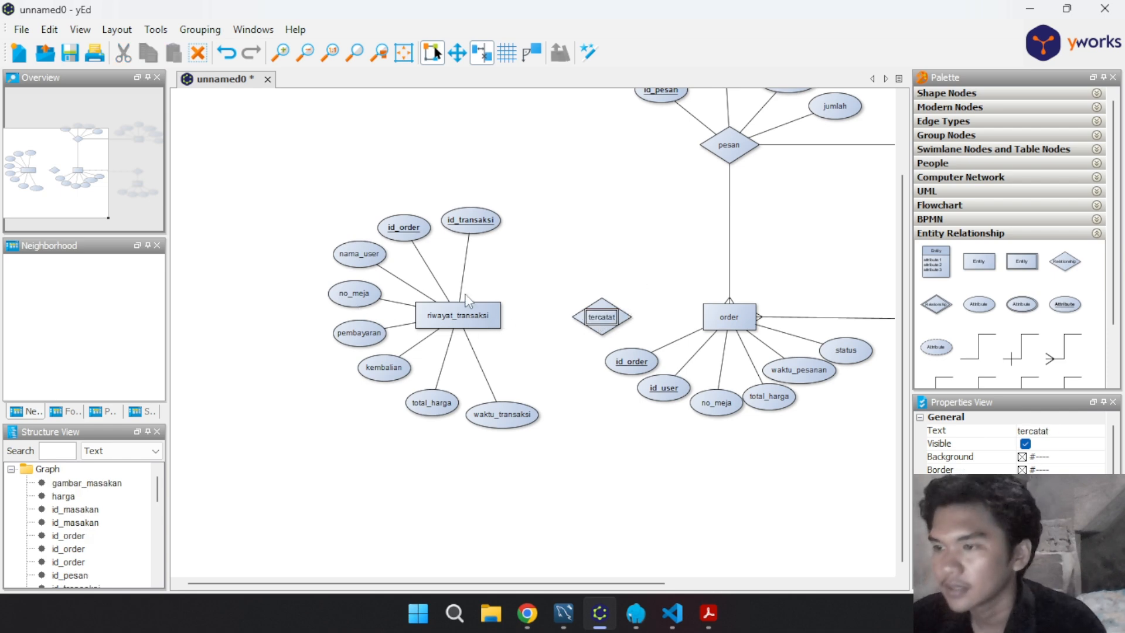
left_click(517, 336)
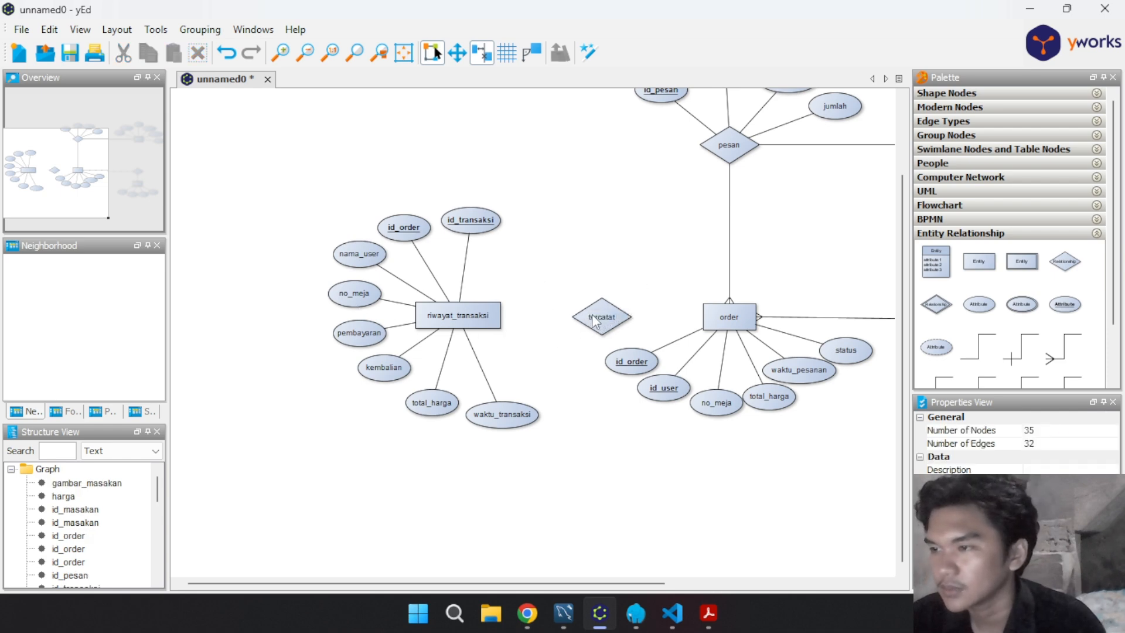
left_click(612, 328)
left_click_drag(611, 328, 604, 328)
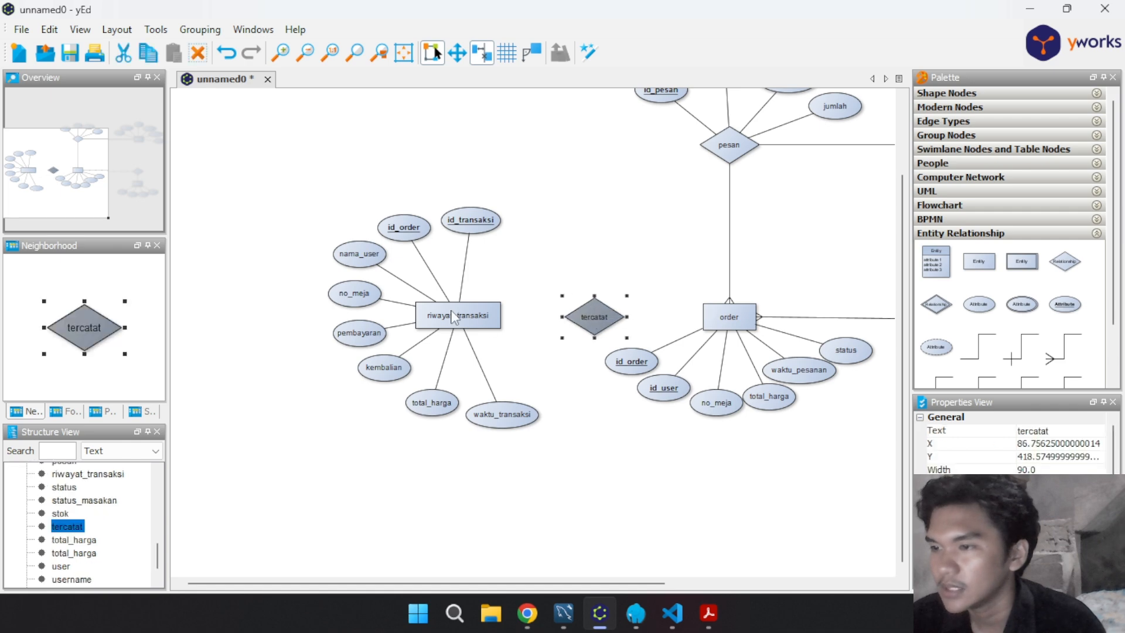
left_click(535, 340)
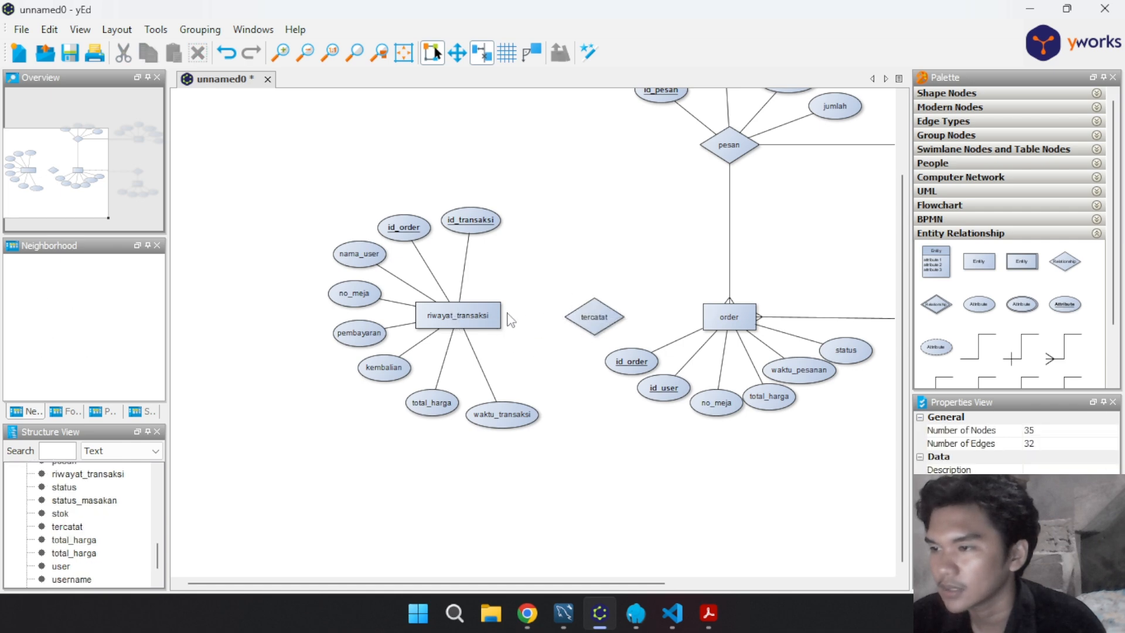
Connect tercatat with a many end at riwayat_transaksi and a one end at order, and centre the diamond between them
left_click_drag(477, 319, 595, 317)
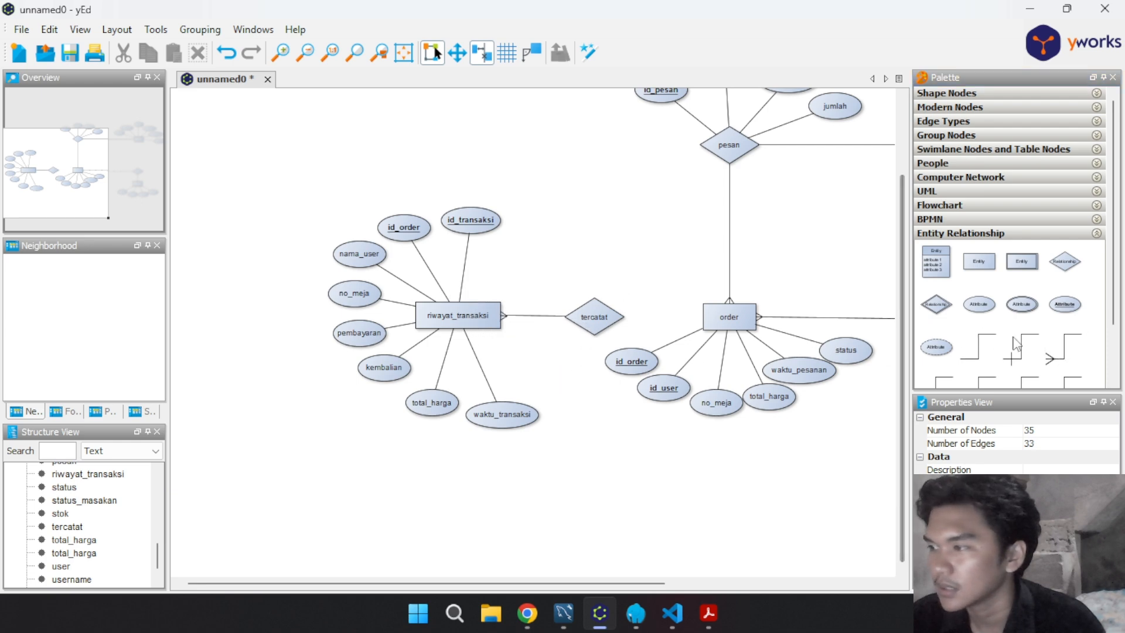
left_click_drag(753, 318, 597, 320)
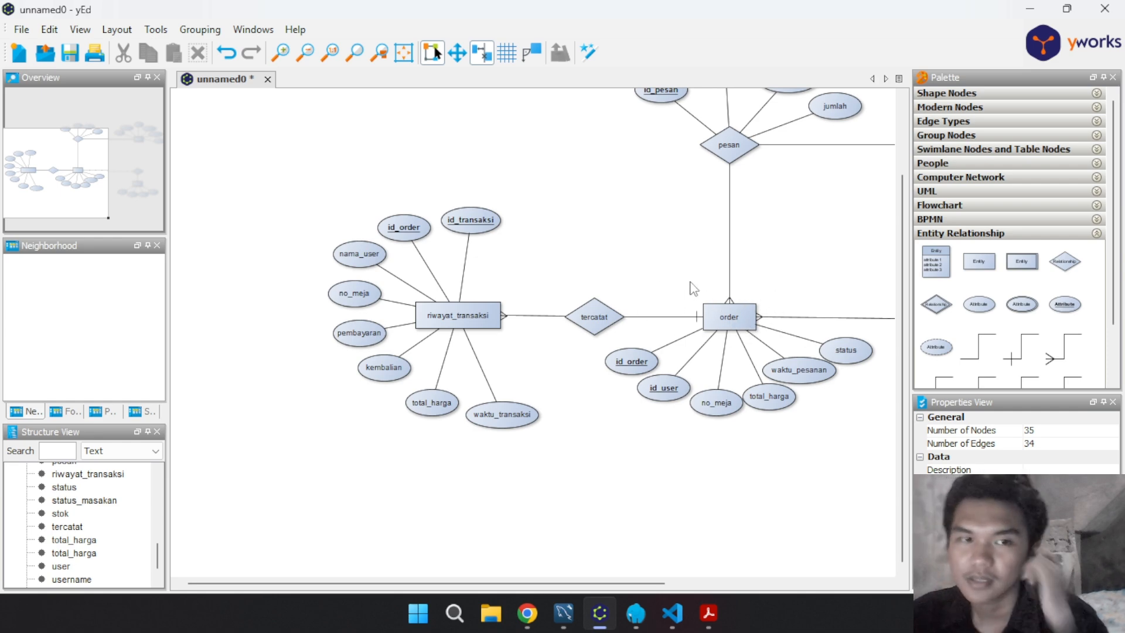
left_click_drag(599, 317, 579, 316)
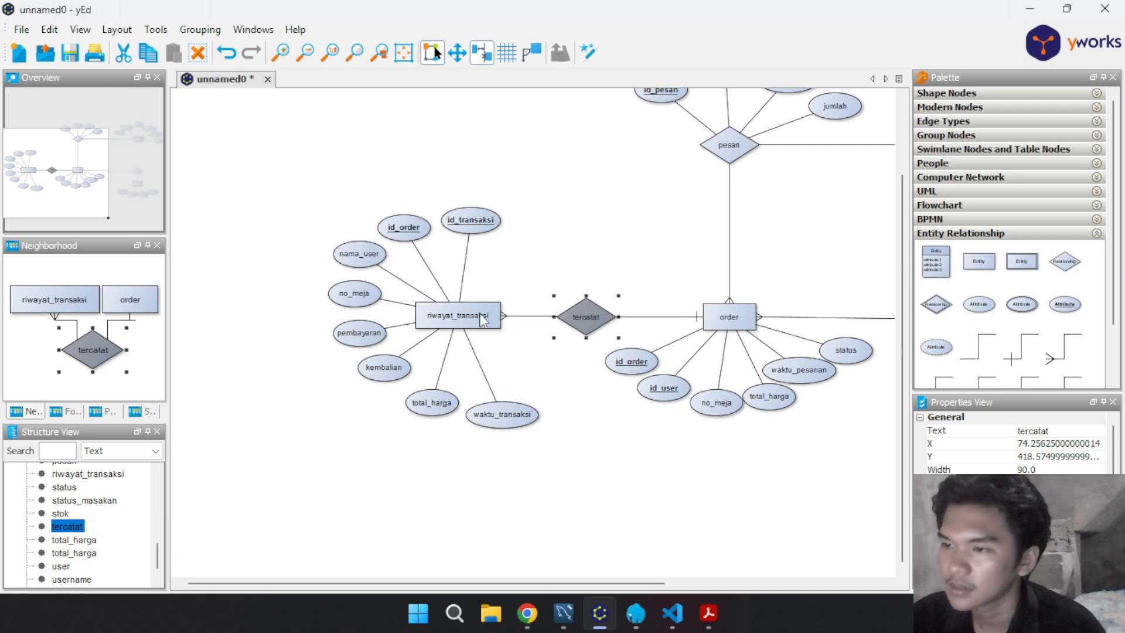
left_click(476, 321)
left_click(511, 357)
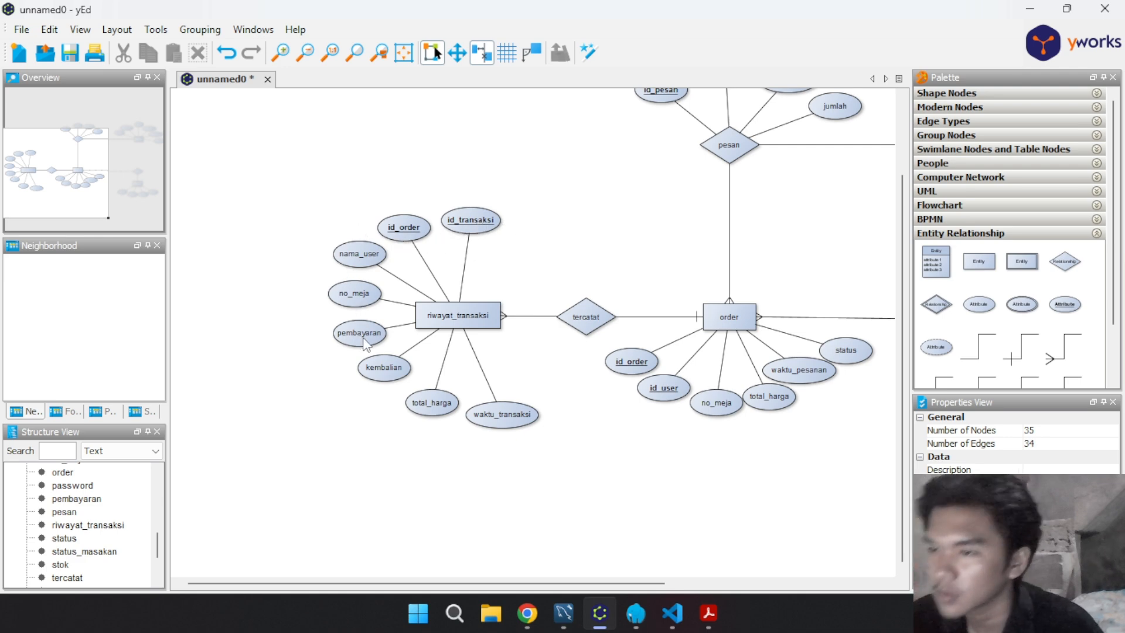
Move the total_harga and waktu_transaksi attributes of riwayat_transaksi closer to the entity to even out the arc
left_click_drag(434, 397, 425, 388)
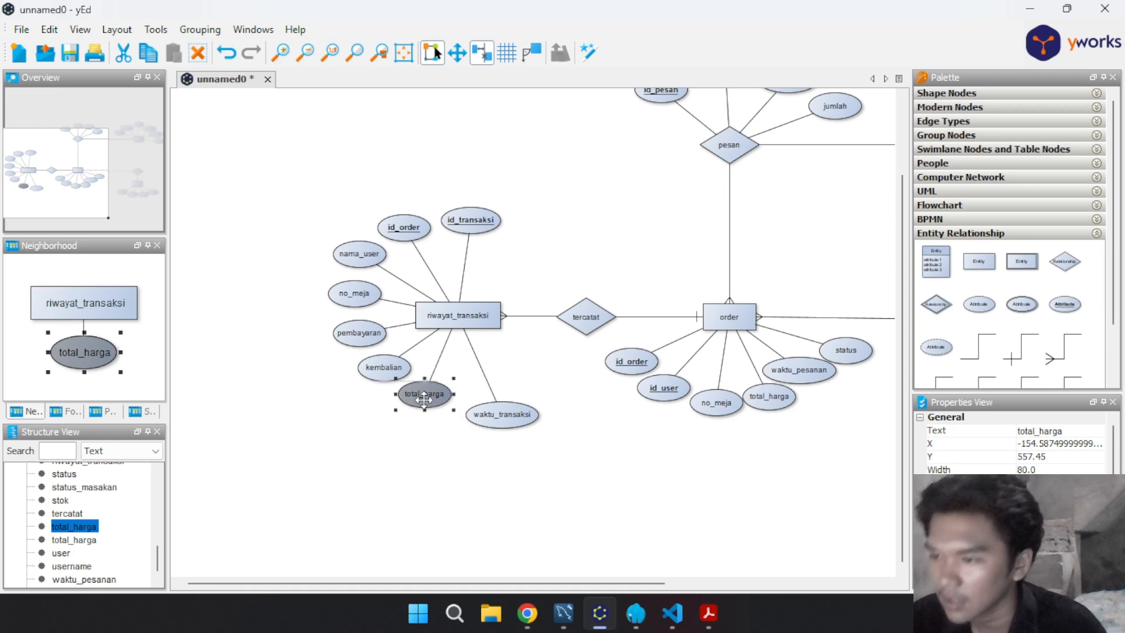
left_click_drag(501, 418, 496, 397)
left_click(441, 415)
left_click(720, 321)
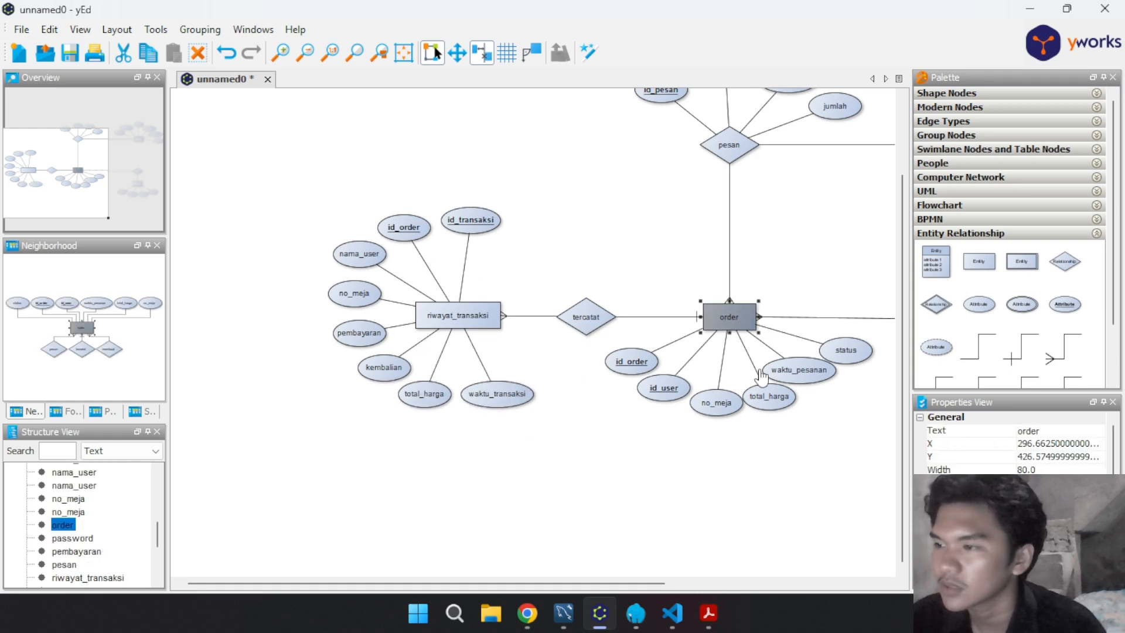
Review the complete diagram, examining every entity, relationship and attribute, with a brief look at the case study PDF
left_click_drag(803, 445, 603, 457)
left_click_drag(662, 455, 493, 457)
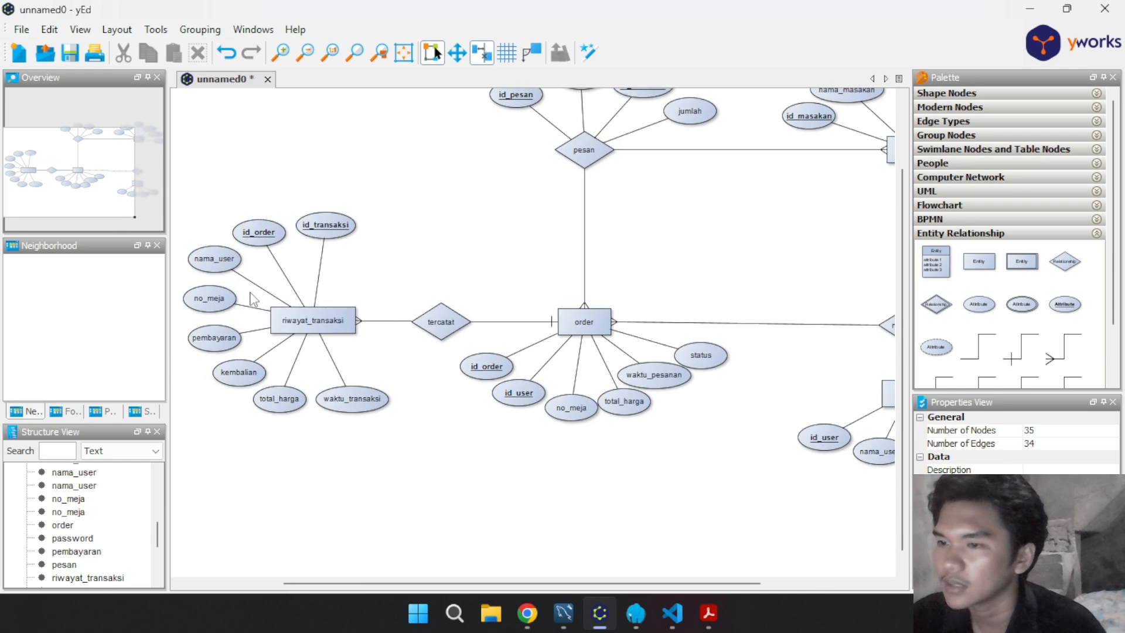
left_click_drag(393, 269, 364, 392)
left_click_drag(438, 286, 481, 264)
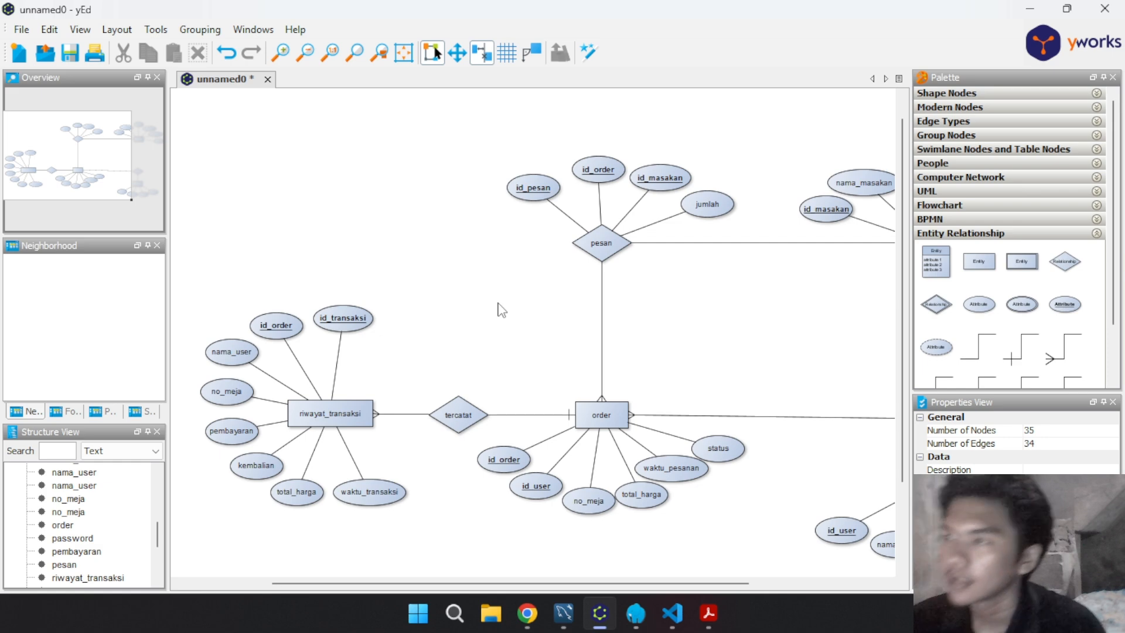
scroll(473, 312, "down", 3)
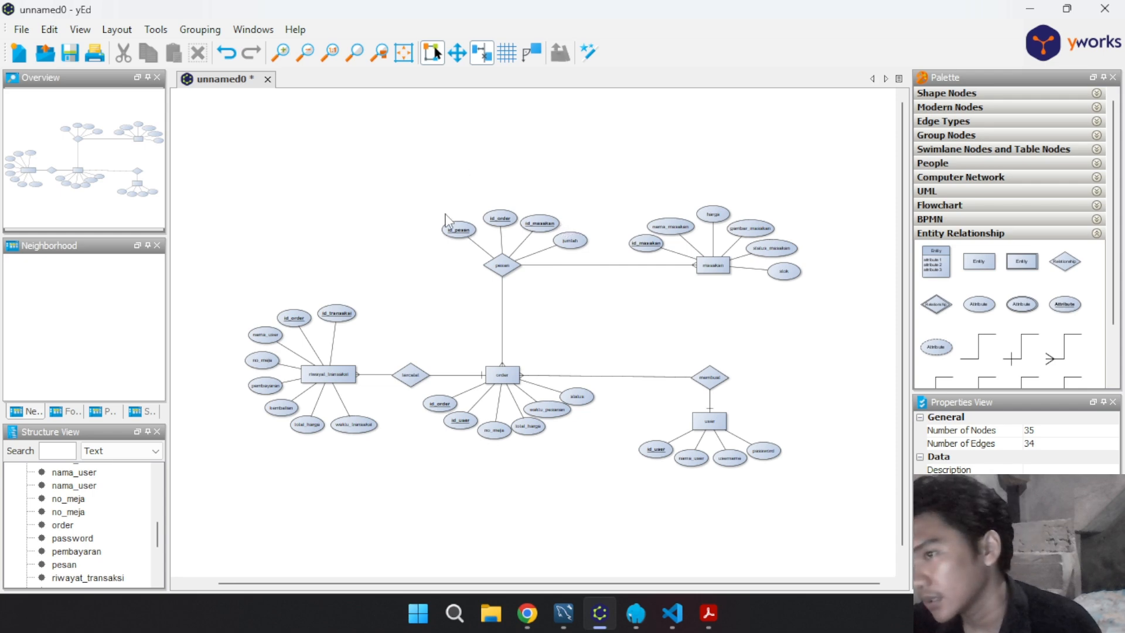
scroll(589, 320, "up", 2)
left_click_drag(587, 318, 566, 314)
left_click_drag(495, 325, 532, 316)
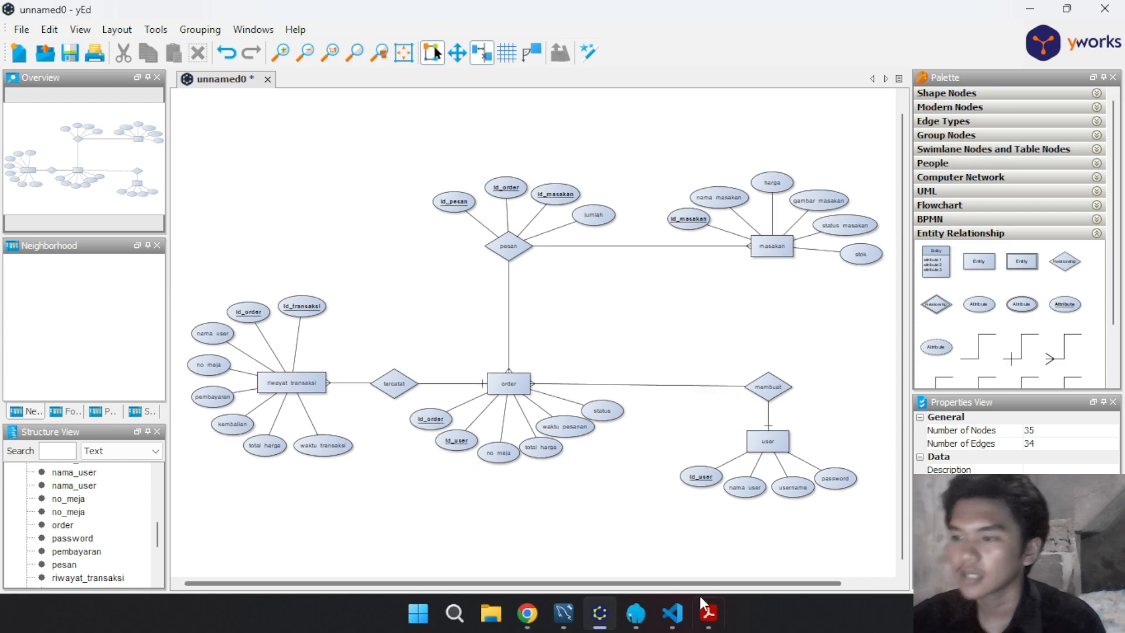
left_click(709, 615)
left_click(708, 614)
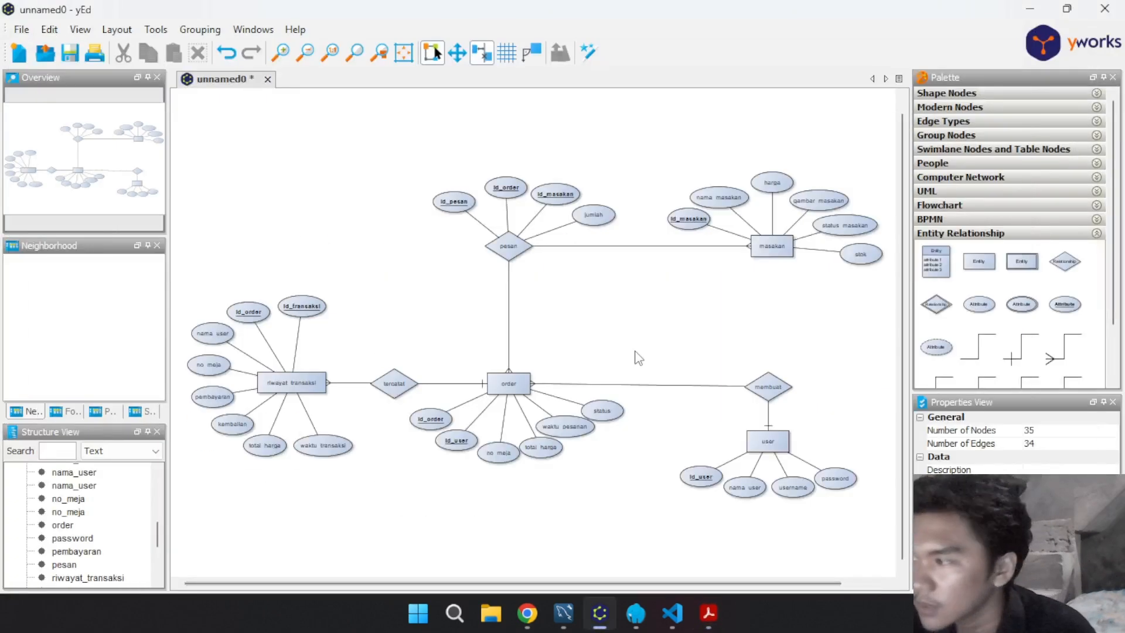
Switch to MySQL Workbench and create a new model
left_click(564, 613)
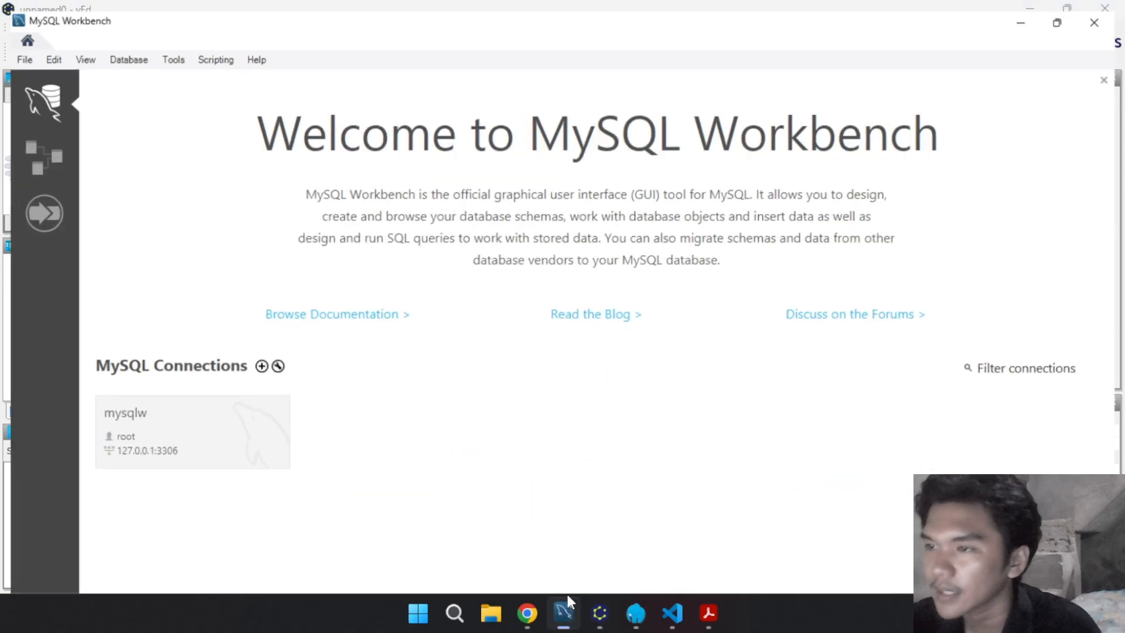
left_click(15, 49)
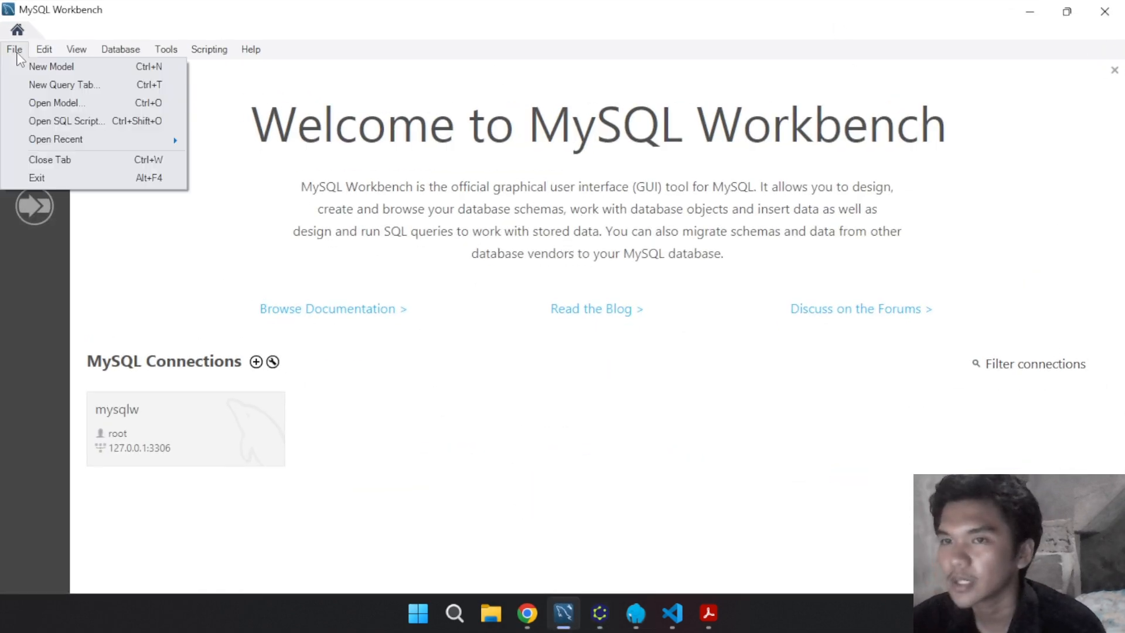
left_click(14, 50)
left_click(14, 49)
left_click(51, 68)
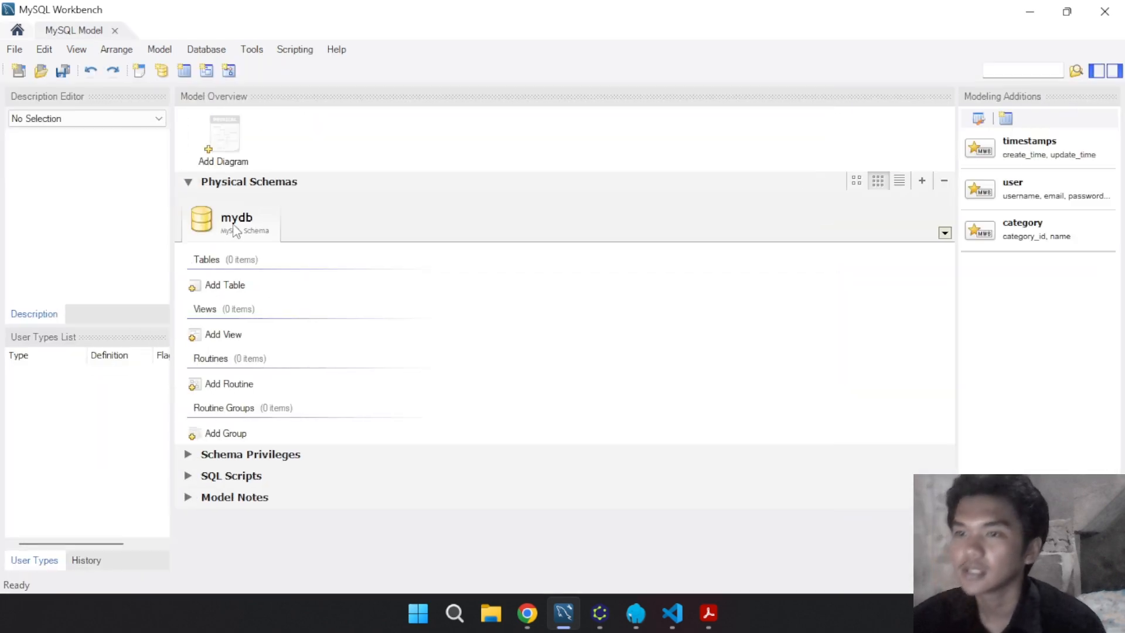
Rename the default schema mydb as db_warungmakan
double_click(236, 230)
type("db")
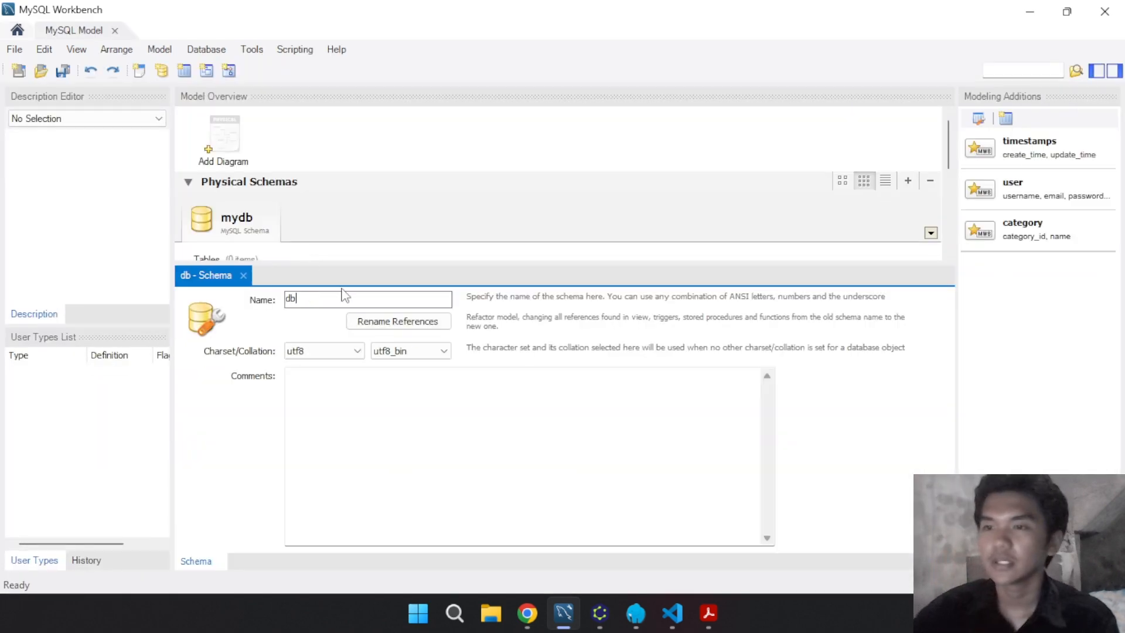
type("_warungmakan")
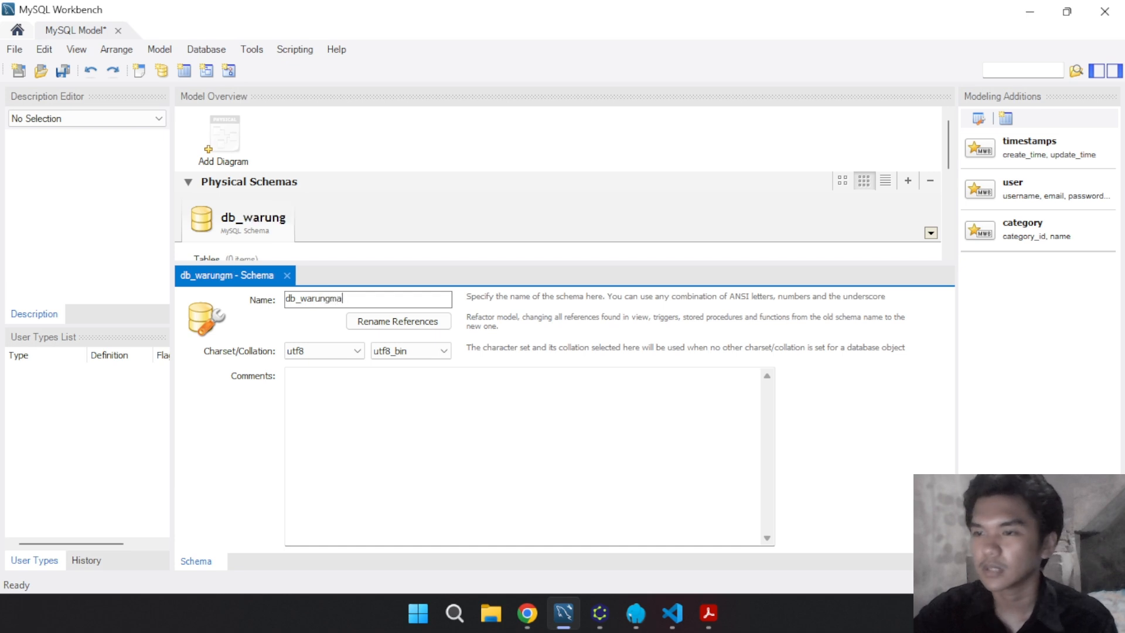
Add an EER diagram to the model and place a new table in its upper left area
double_click(240, 142)
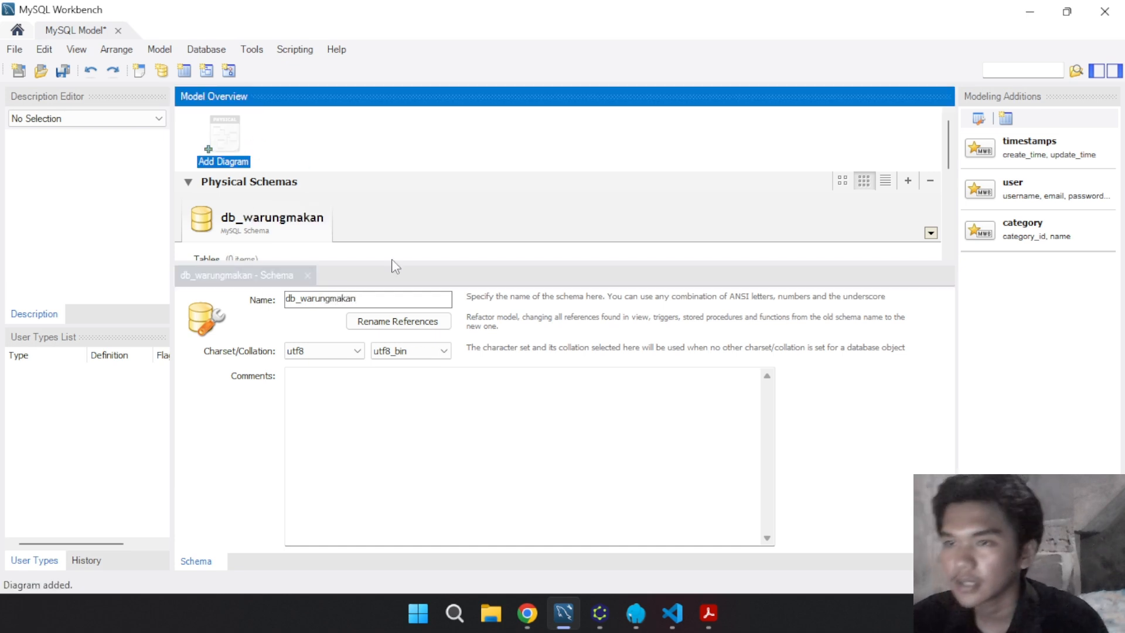
left_click(186, 298)
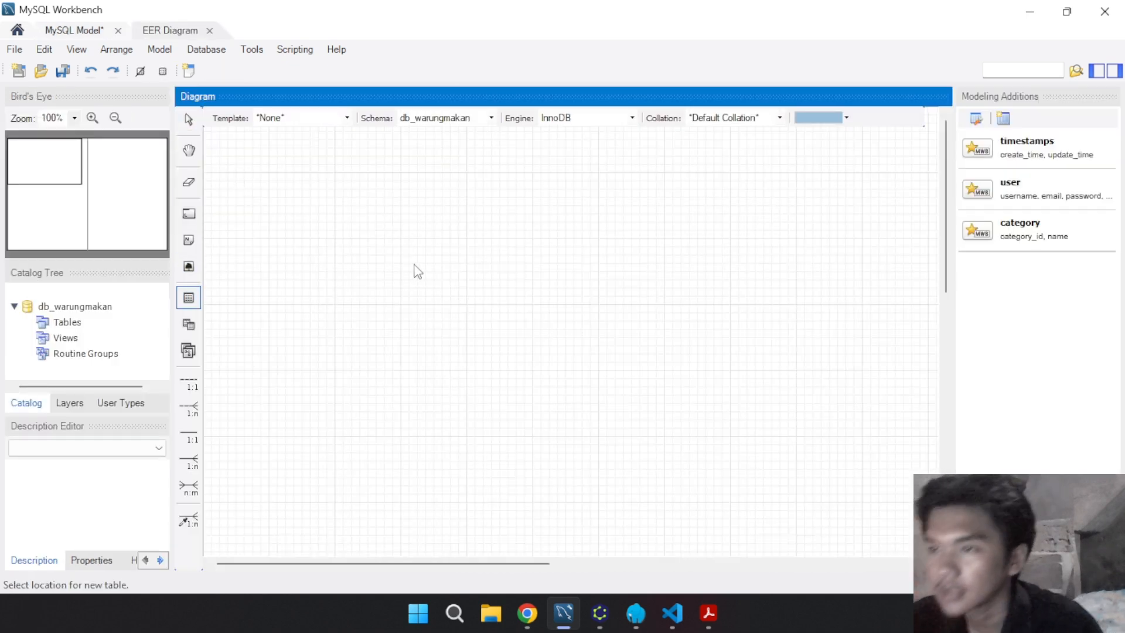
left_click(396, 280)
Check the case study PDF and the yEd diagram for the entities and attributes needed in the tables
left_click(709, 613)
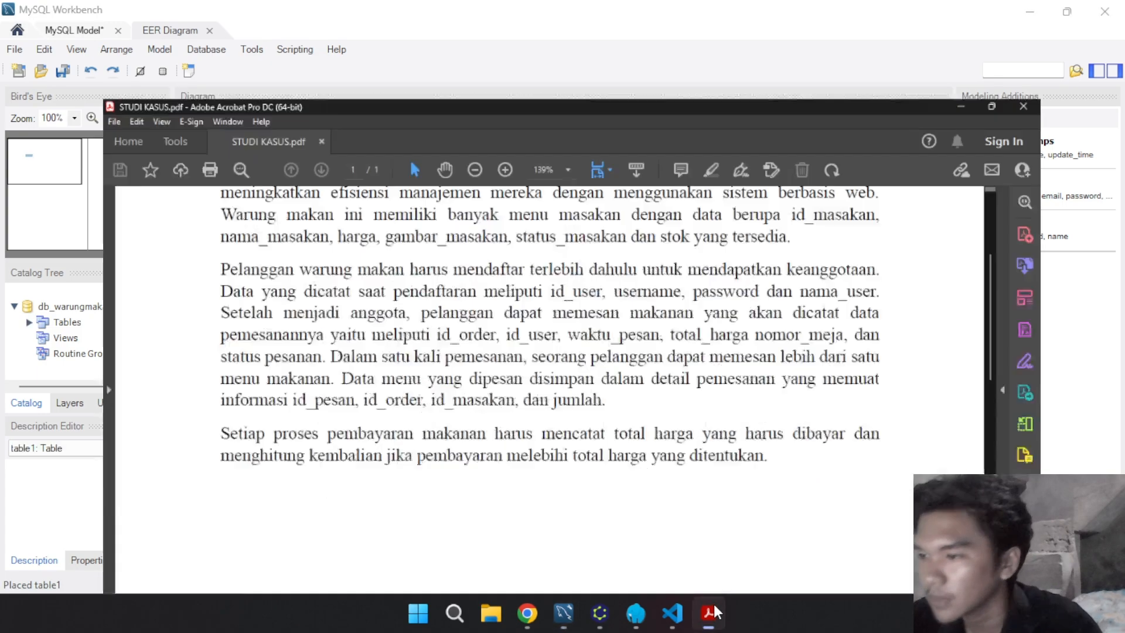
left_click(709, 613)
left_click(601, 615)
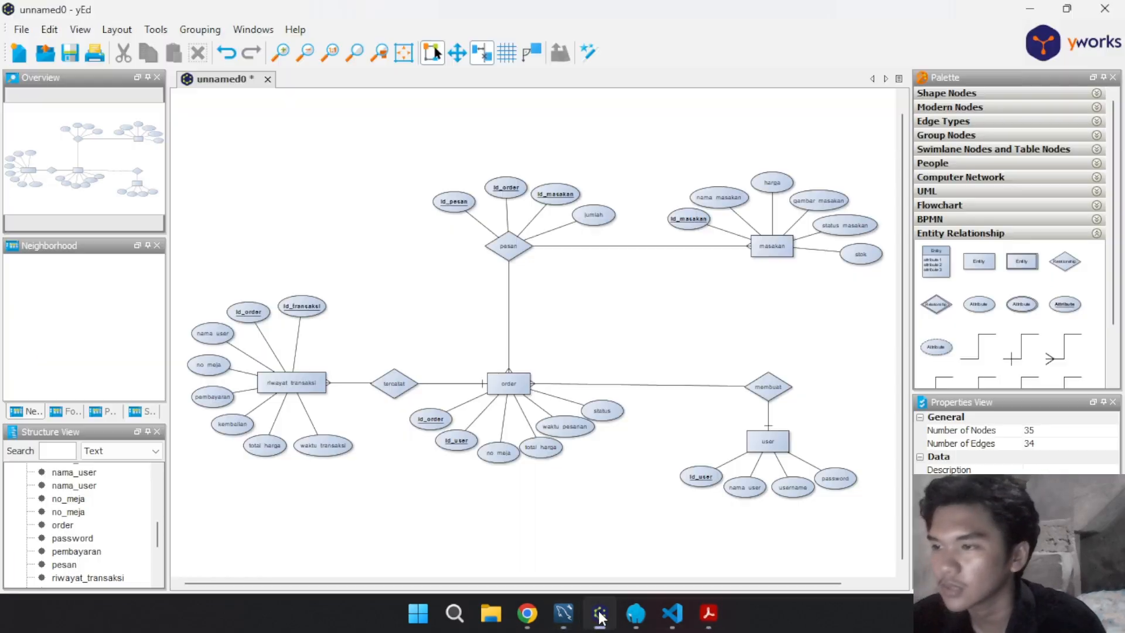
scroll(735, 322, "up", 1)
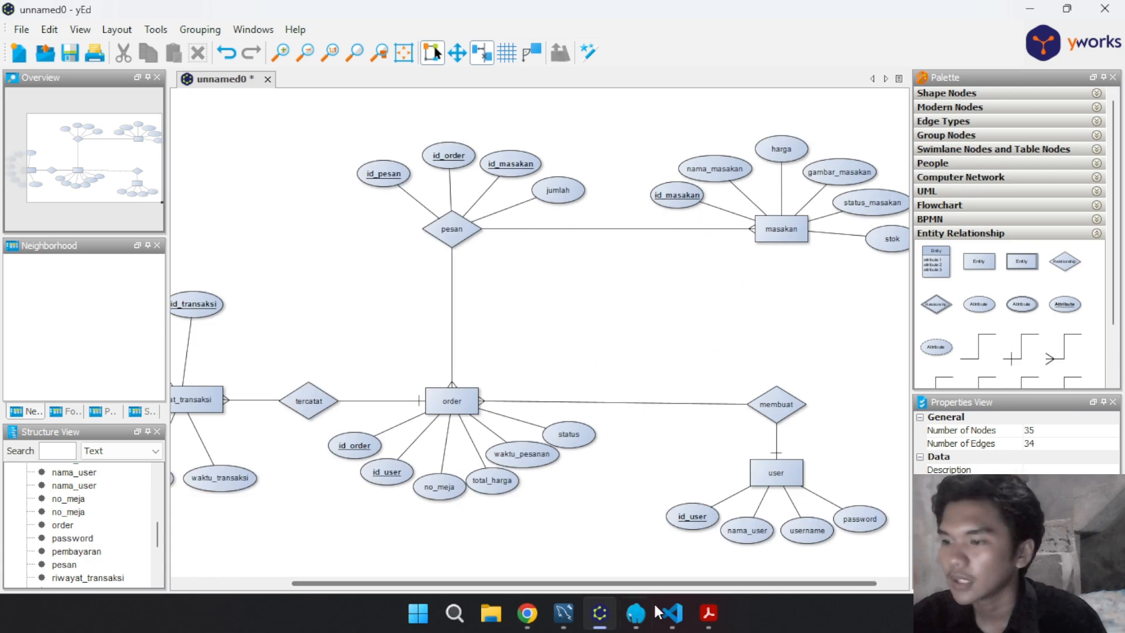
Switch to MySQL Workbench and name the new table tb_masakan
left_click(558, 618)
double_click(422, 287)
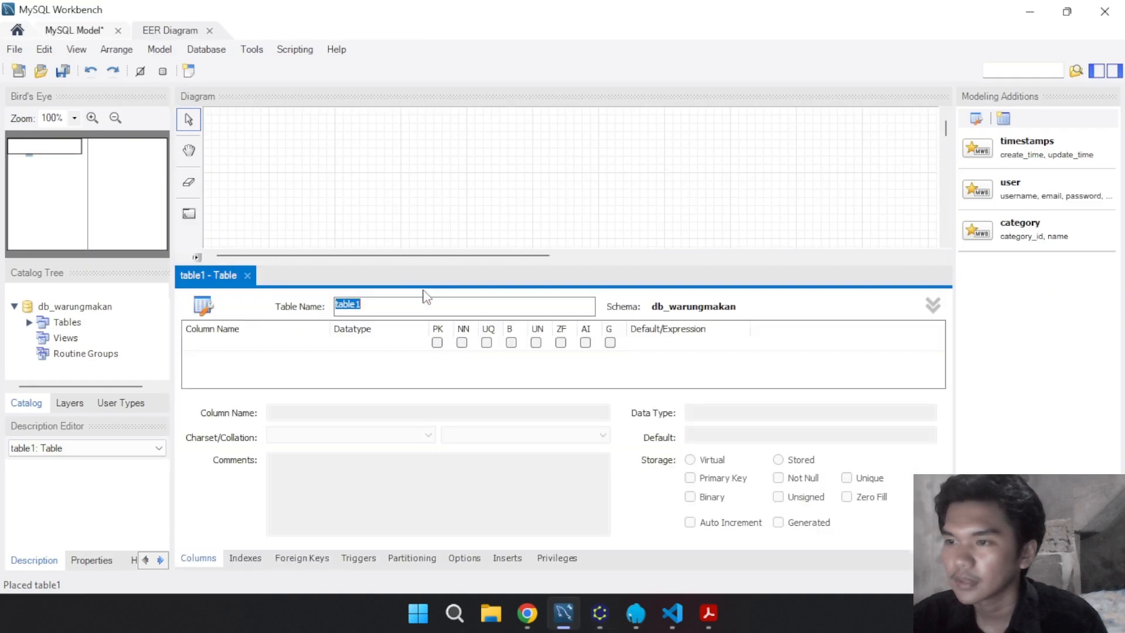
type("tb")
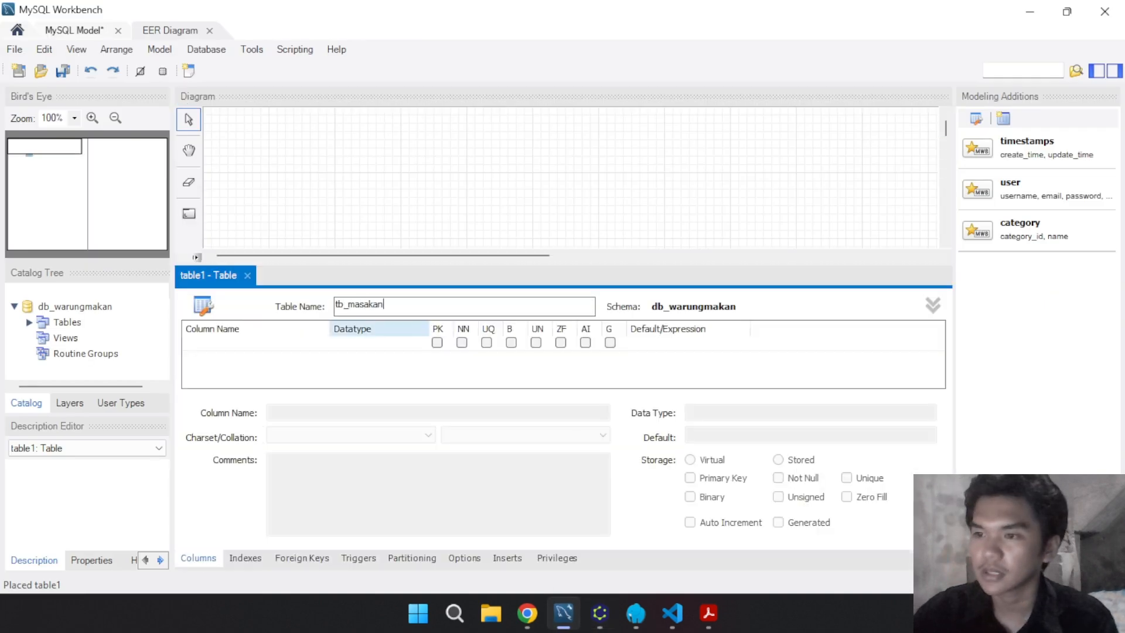
type("_masakan")
key("Return")
Add an id_masakan column of type INT to tb_masakan as an auto-incrementing, not-null primary key
left_click(275, 346)
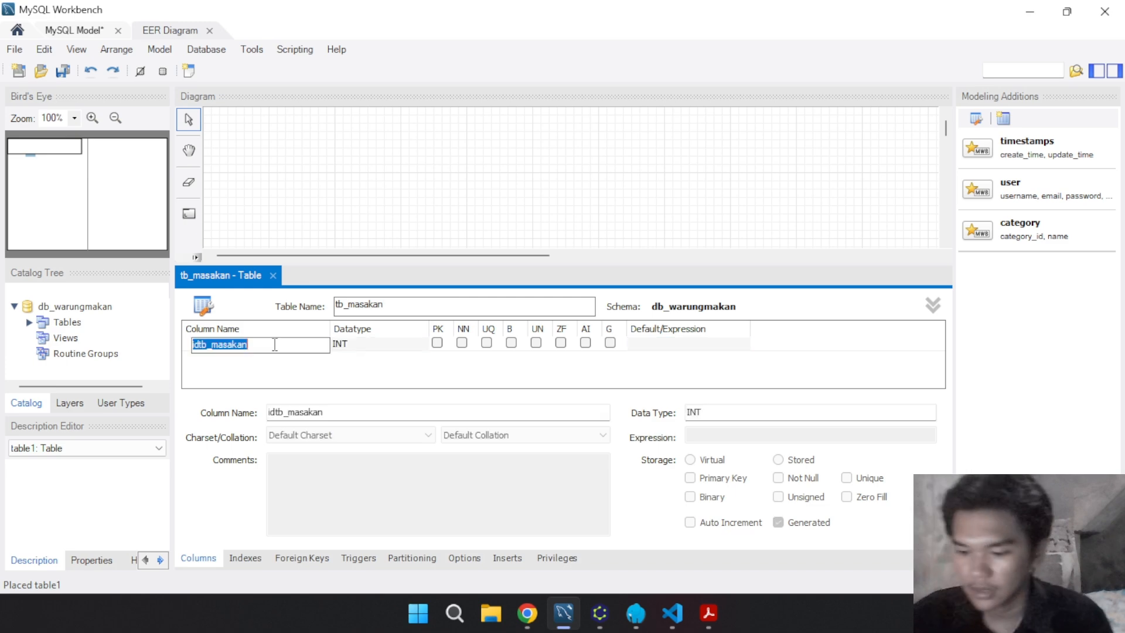
type("id")
key("Tab")
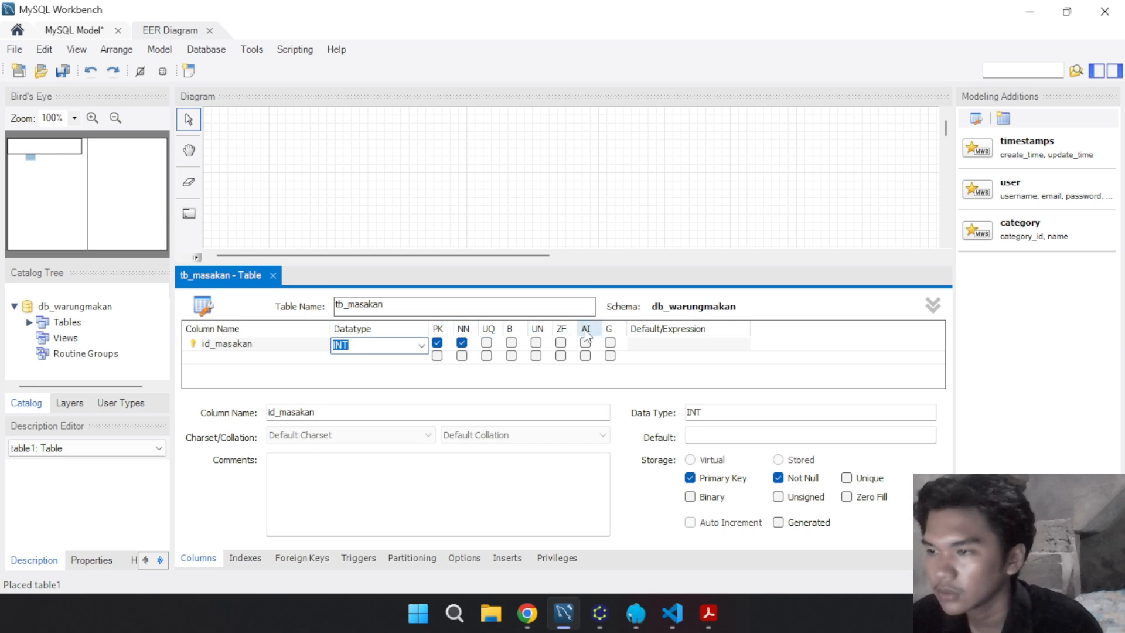
left_click(585, 342)
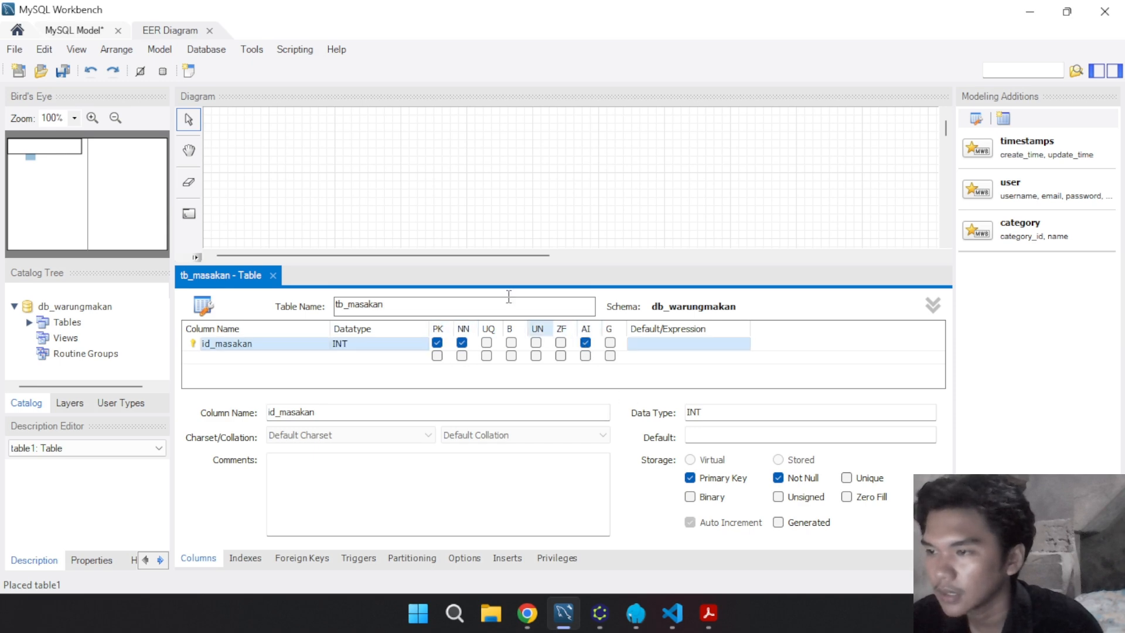
Check the case study PDF and yEd diagram for the masakan attributes and add a nama_masakan column of type VARCHAR(100)
left_click(264, 362)
left_click(709, 613)
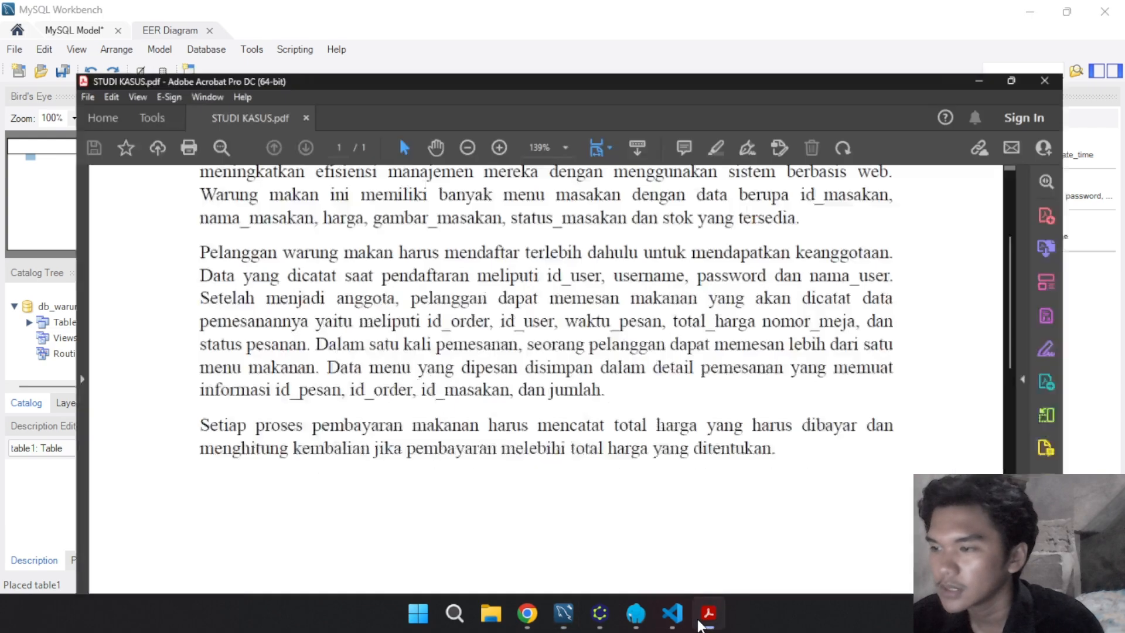
left_click(705, 620)
left_click(603, 616)
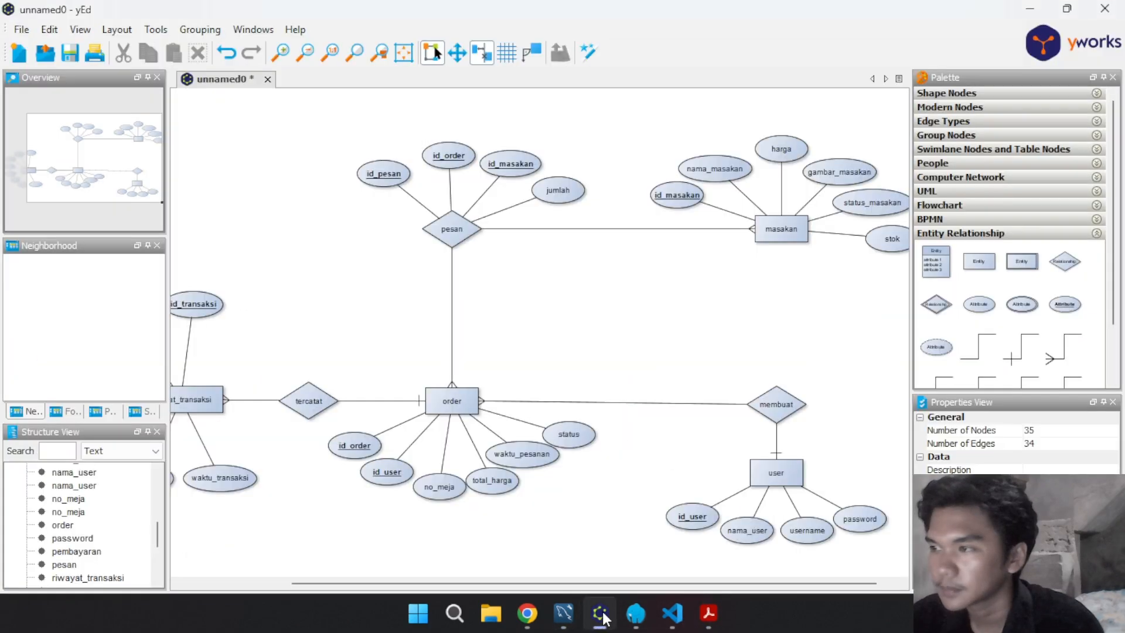
left_click(602, 615)
type("nama_masakan")
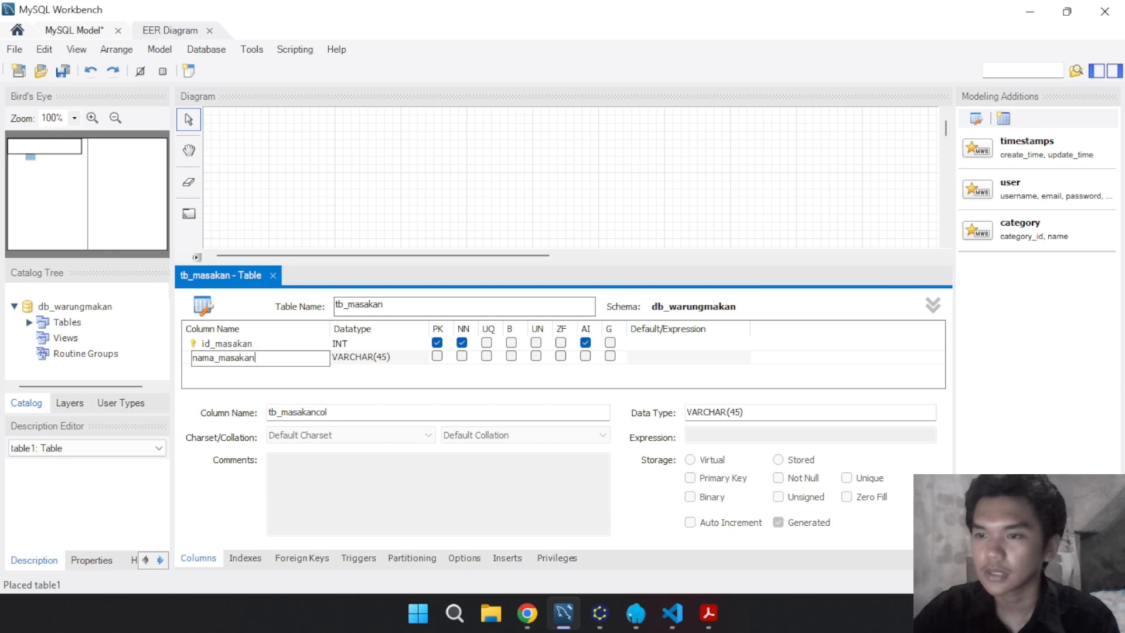
key("Tab")
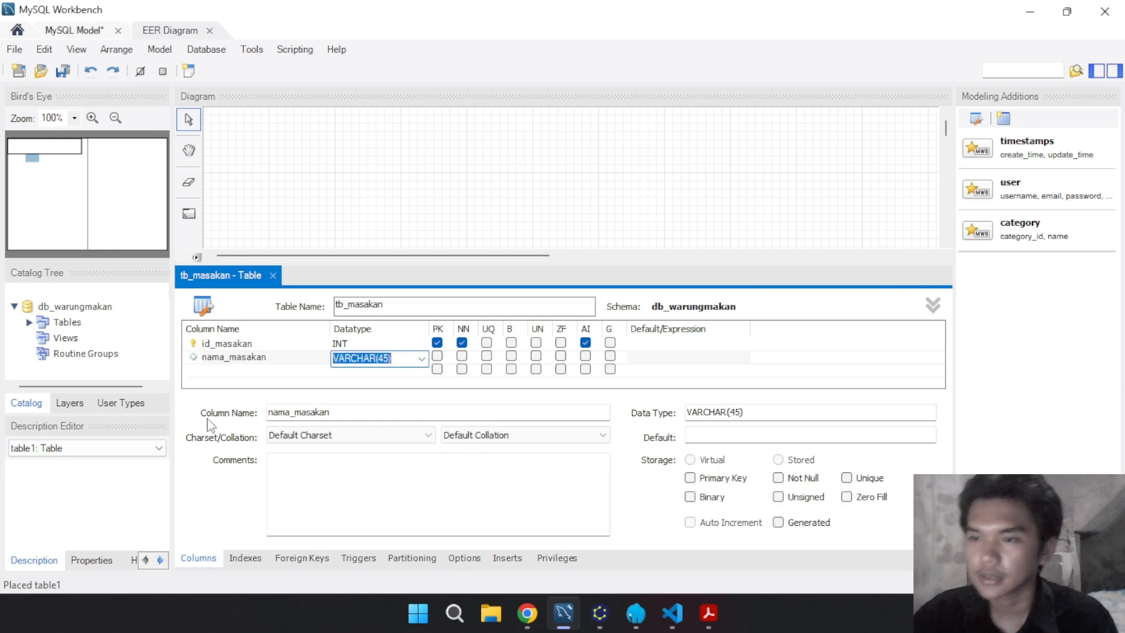
mouse_move(708, 613)
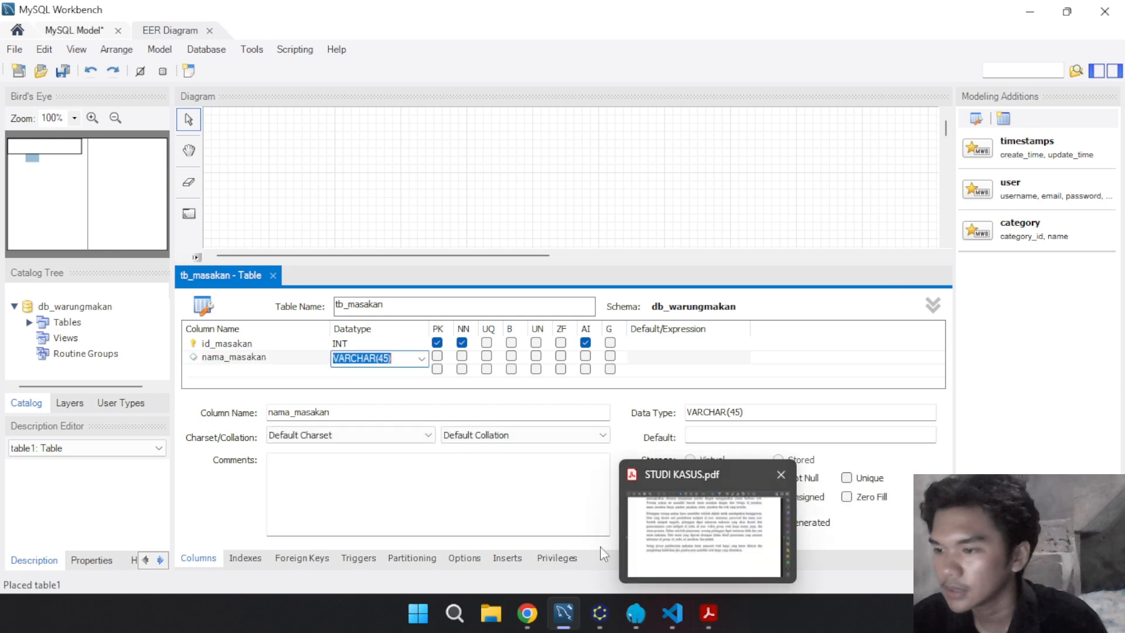
left_click(390, 359)
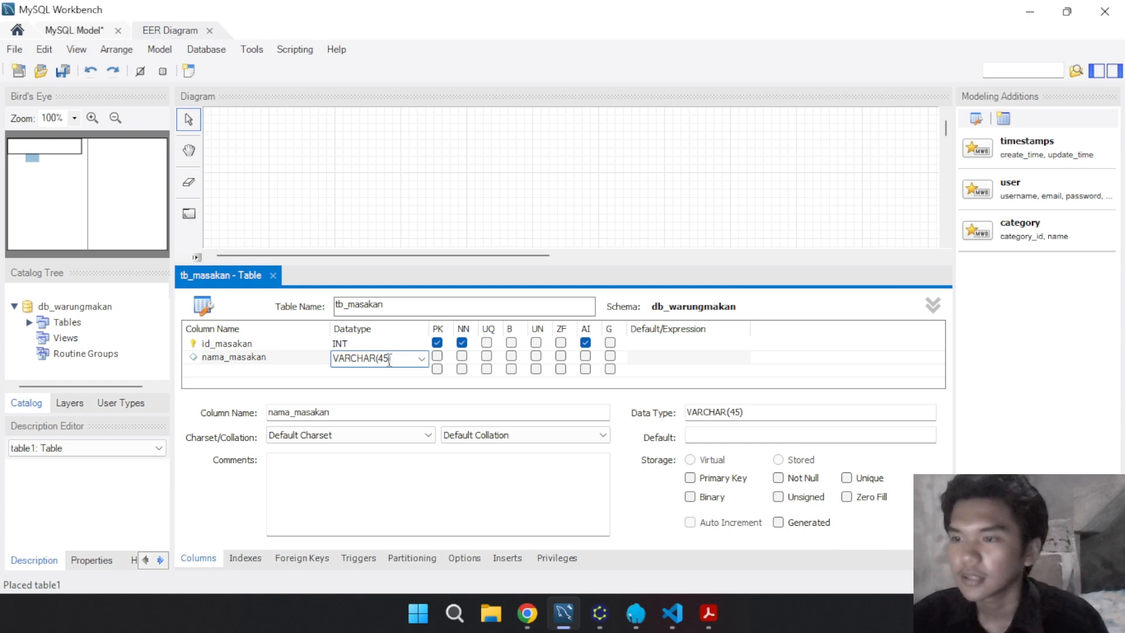
type("100")
key("Return")
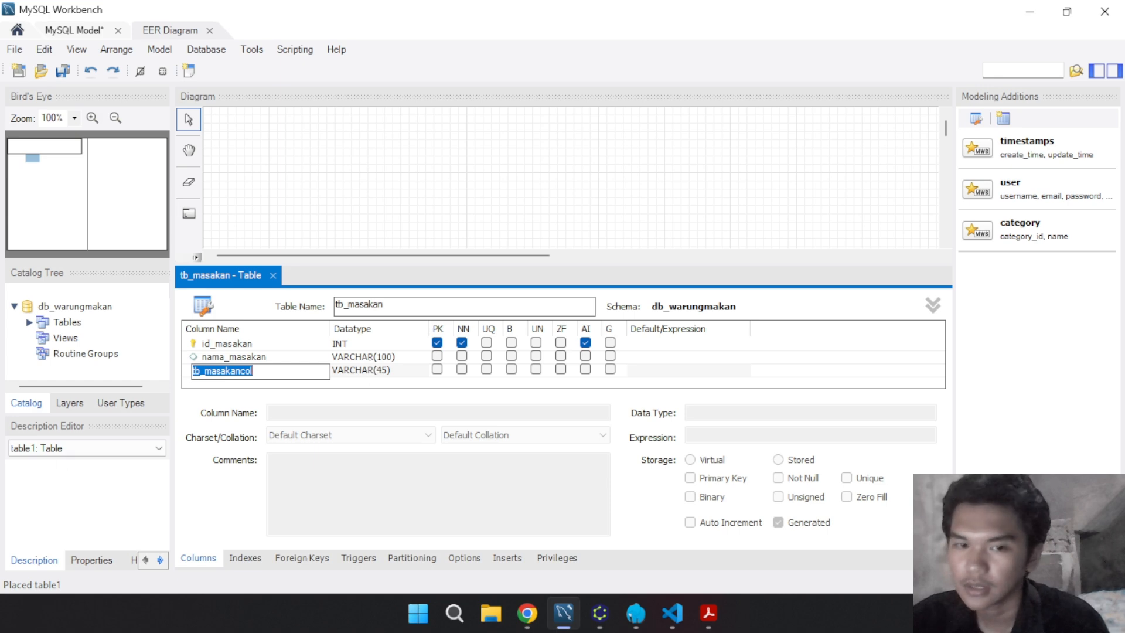
Add a harga column with data type DECIMAL(10,2) to tb_masakan
key("alt+Tab")
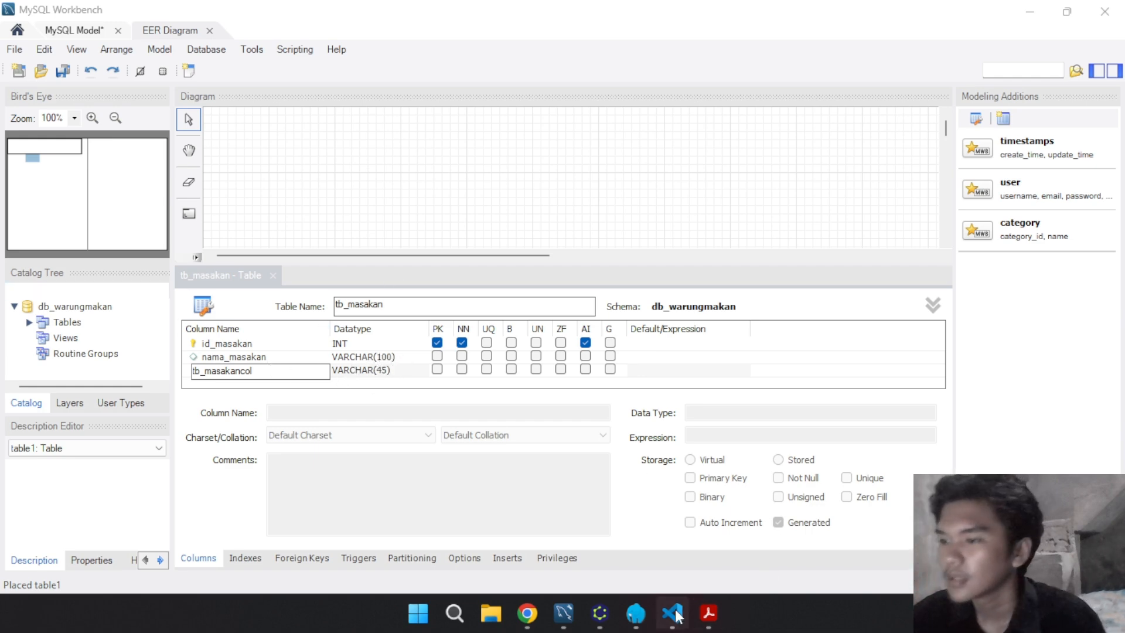
left_click(593, 624)
left_click(593, 625)
double_click(267, 372)
type("harga")
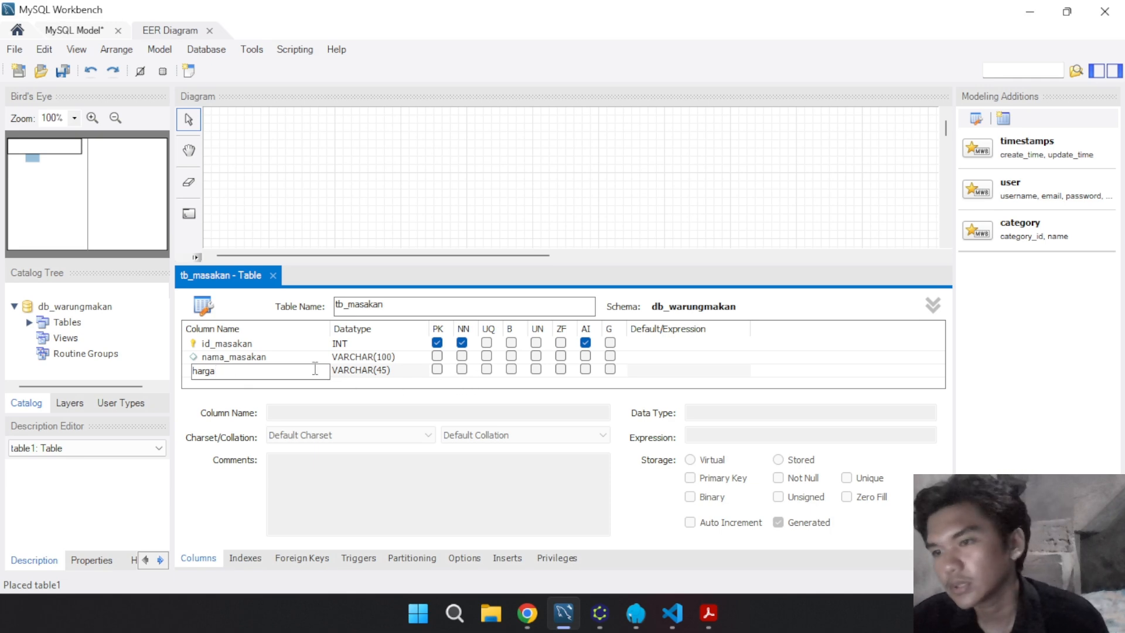
left_click(379, 374)
left_click(387, 373)
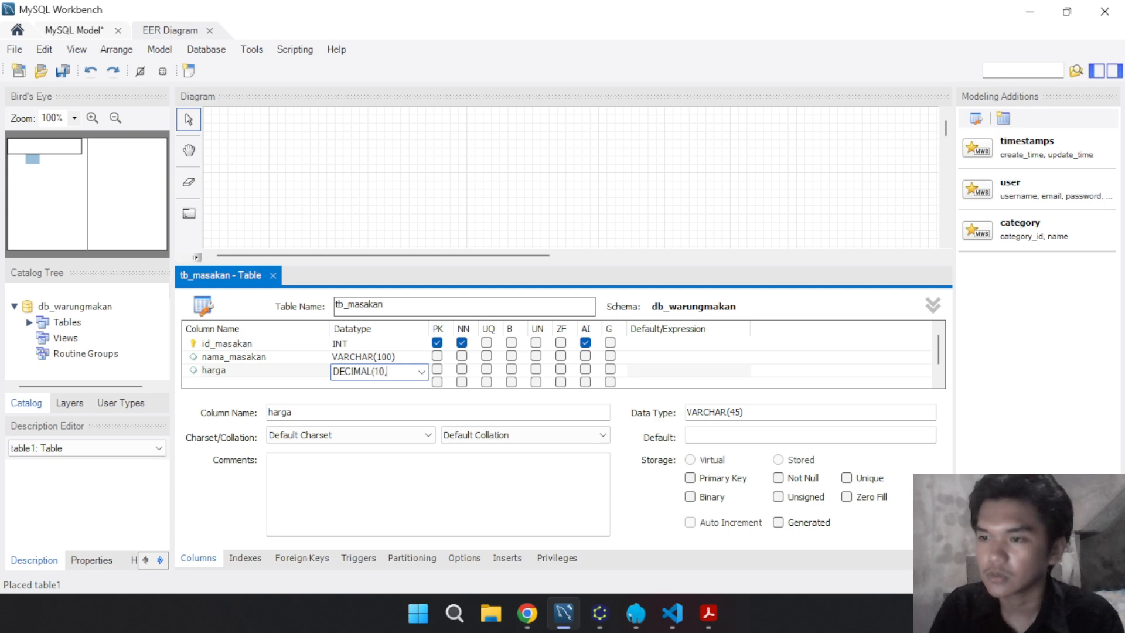
left_click(390, 382)
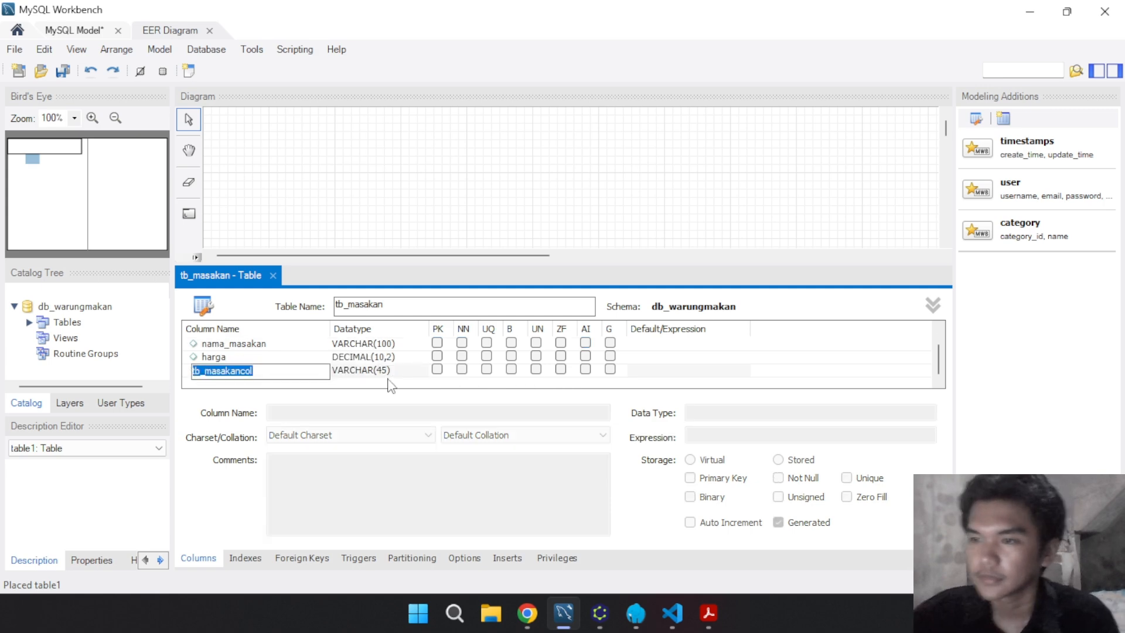
Make the nama_masakan and harga columns not null
key("Escape")
left_click(462, 356)
left_click(461, 368)
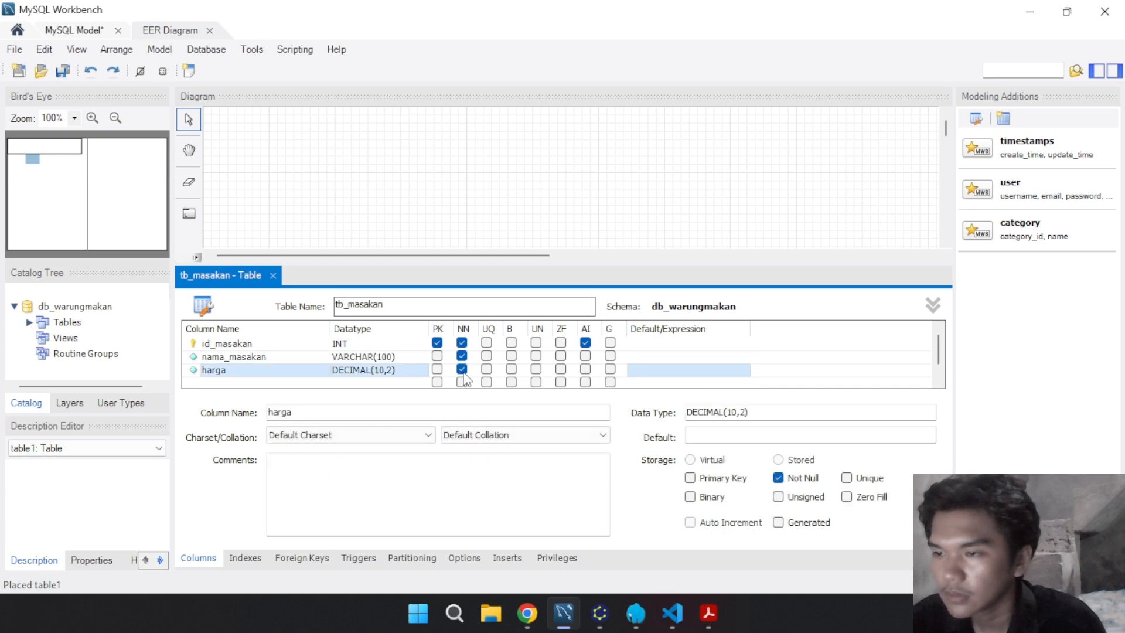
Add a gambar_masakan column to tb_masakan and move it above harga
left_click(309, 381)
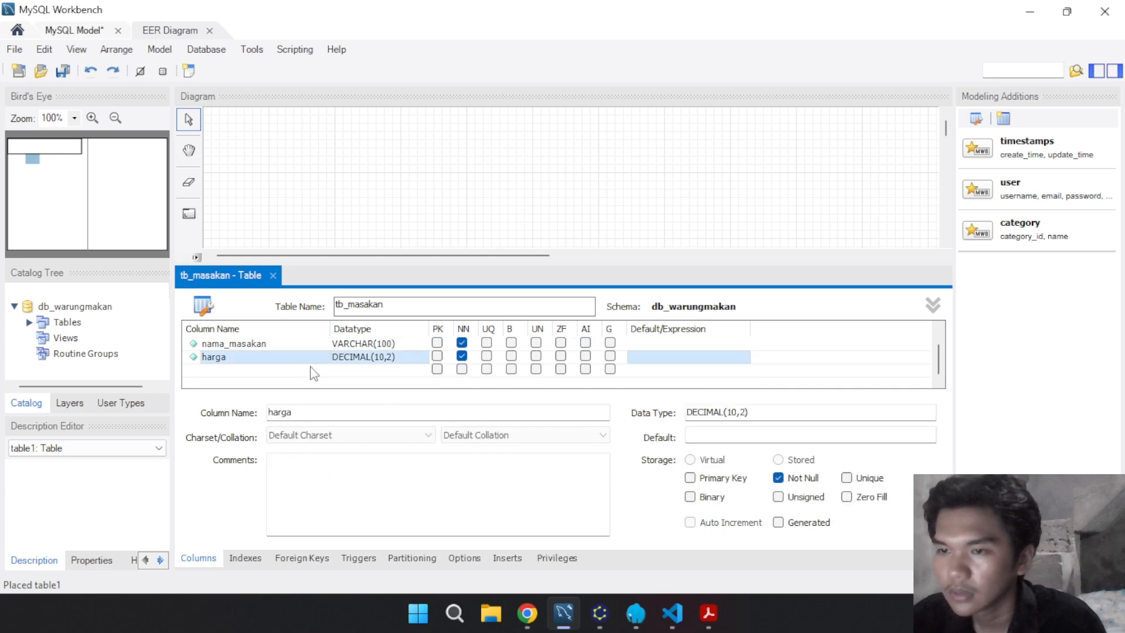
left_click(269, 370)
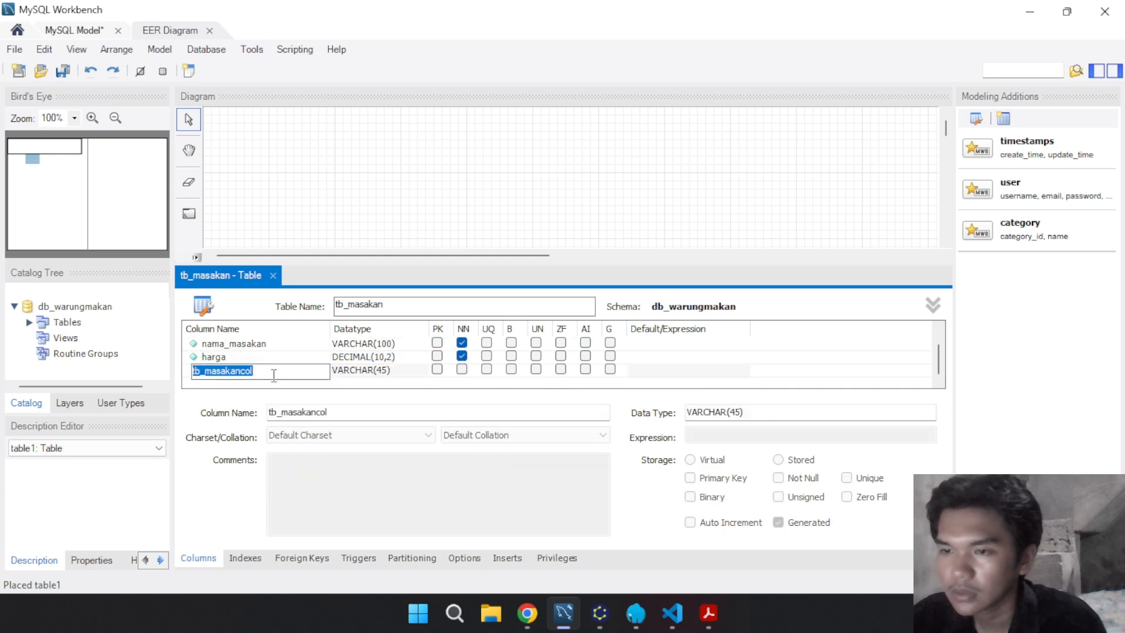
type("gambar_masak")
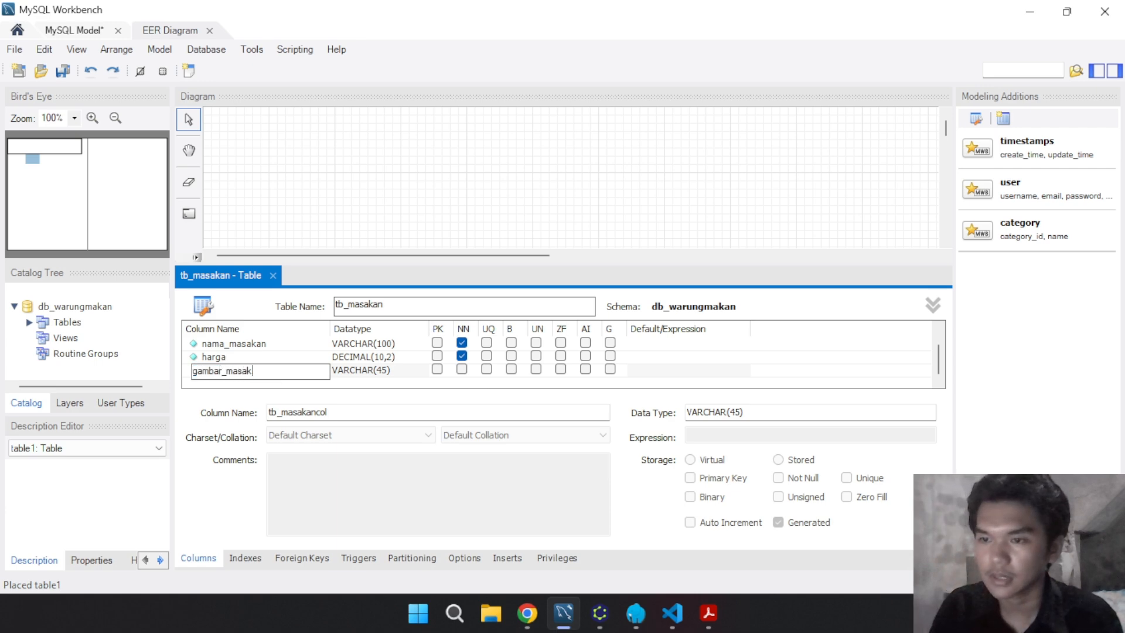
type("an")
key("Tab")
left_click(267, 372)
left_click(200, 371)
mouse_move(205, 373)
left_mouse_down()
mouse_move(208, 358)
mouse_move(222, 370)
left_mouse_up()
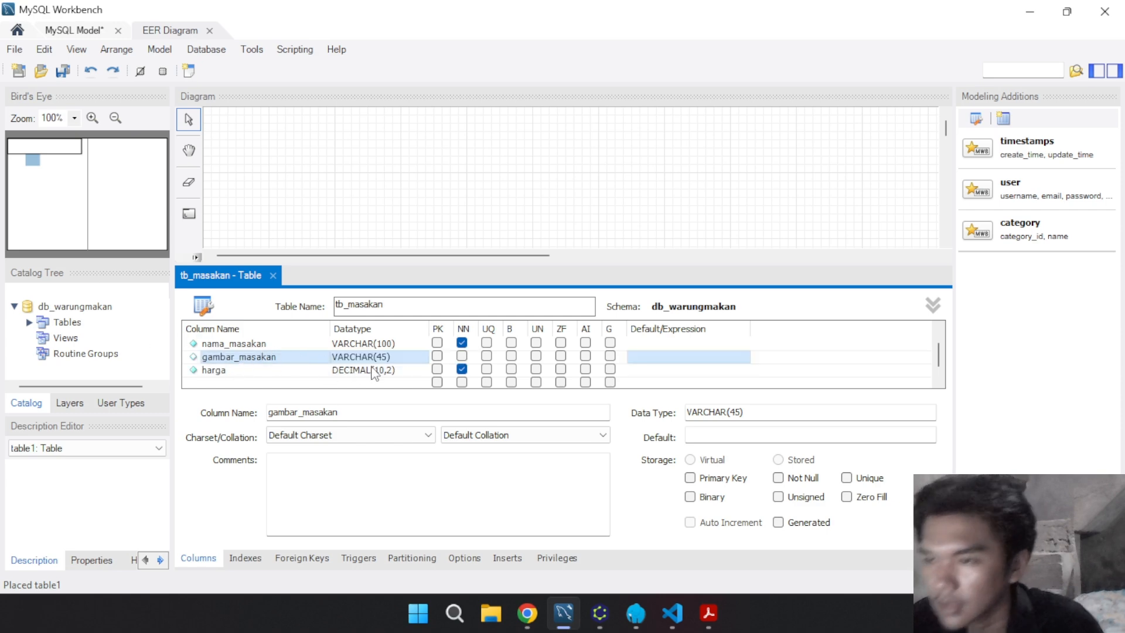
Set the data type of gambar_masakan to VARCHAR(255)
left_click(390, 358)
type("VARCHAR(255)")
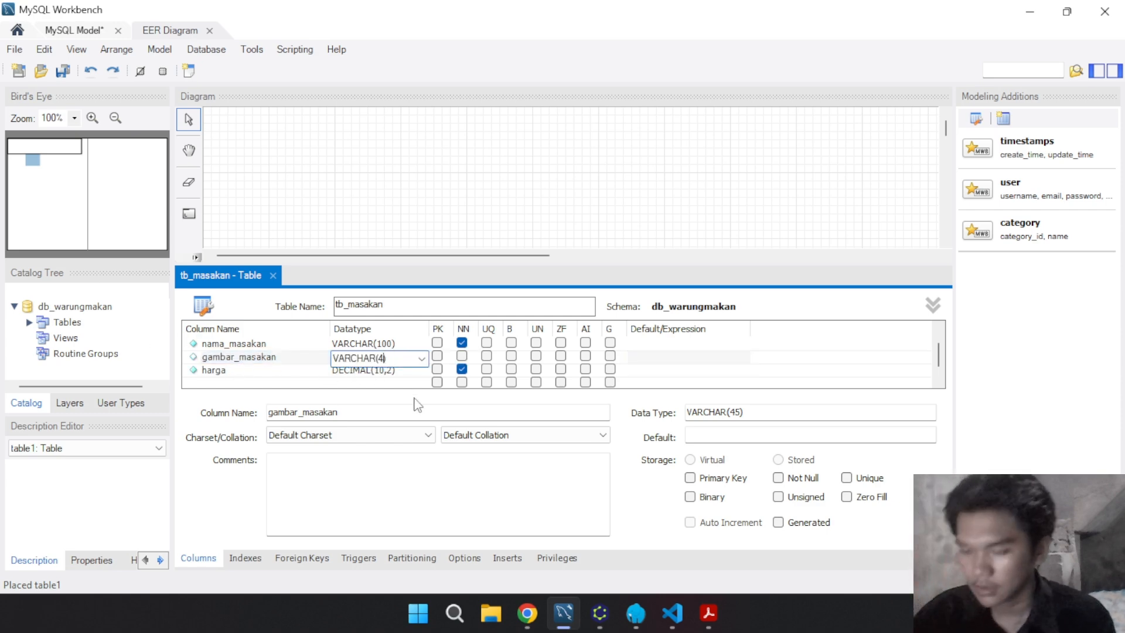
key("Return")
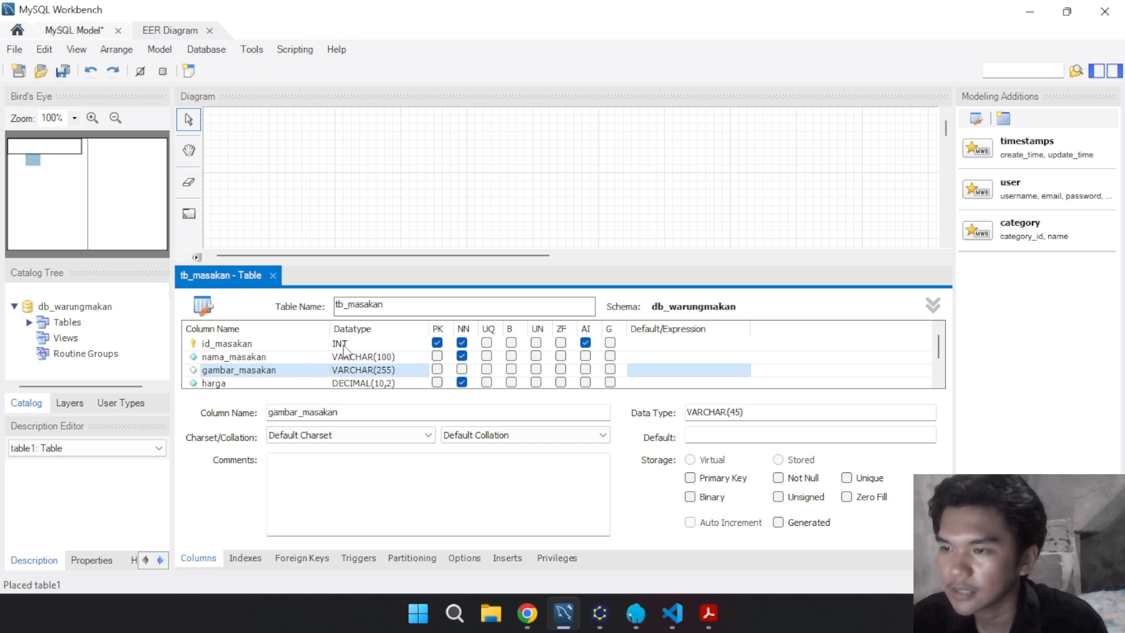
Check the yEd diagram for the remaining masakan attributes and add a stok column of type INT to tb_masakan
scroll(265, 360, "down", 1)
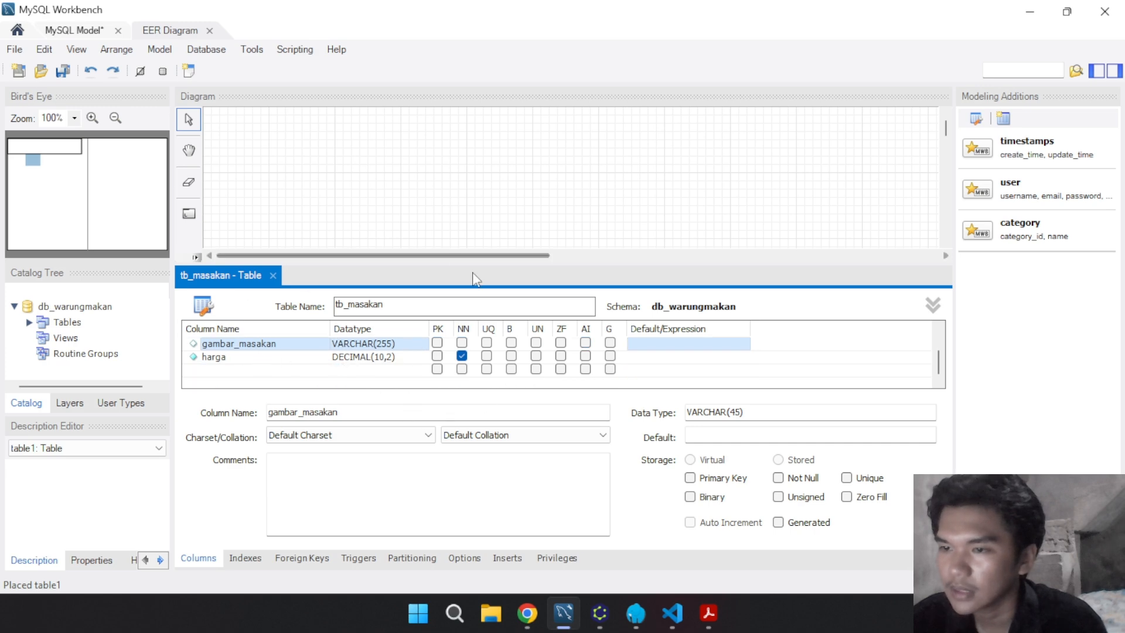
scroll(275, 357, "up", 1)
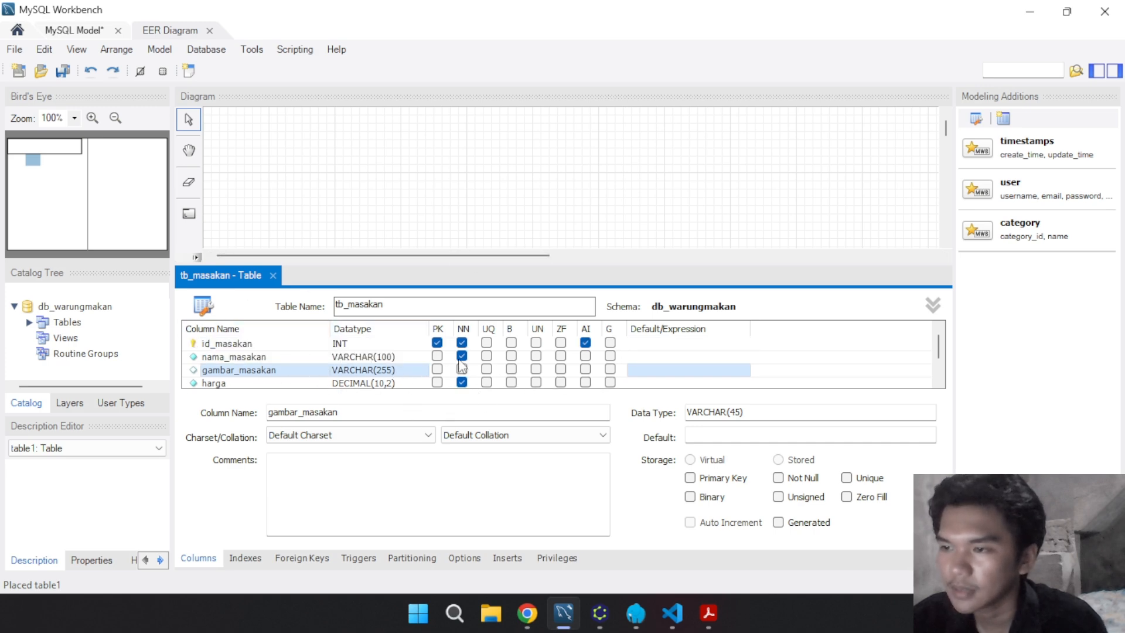
scroll(350, 363, "down", 1)
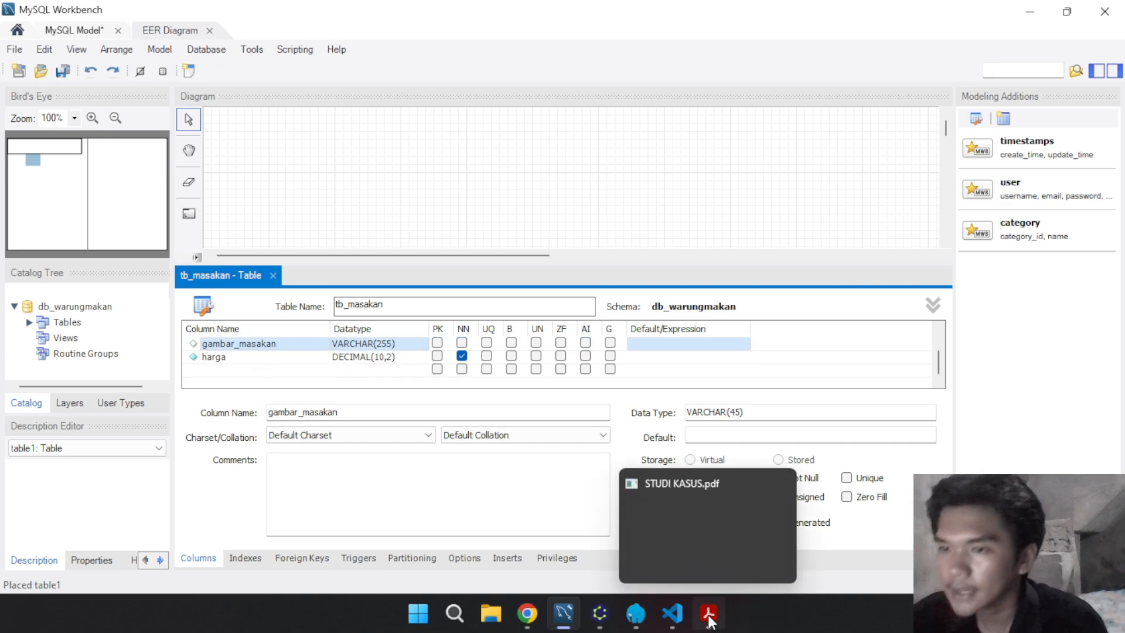
left_click(595, 617)
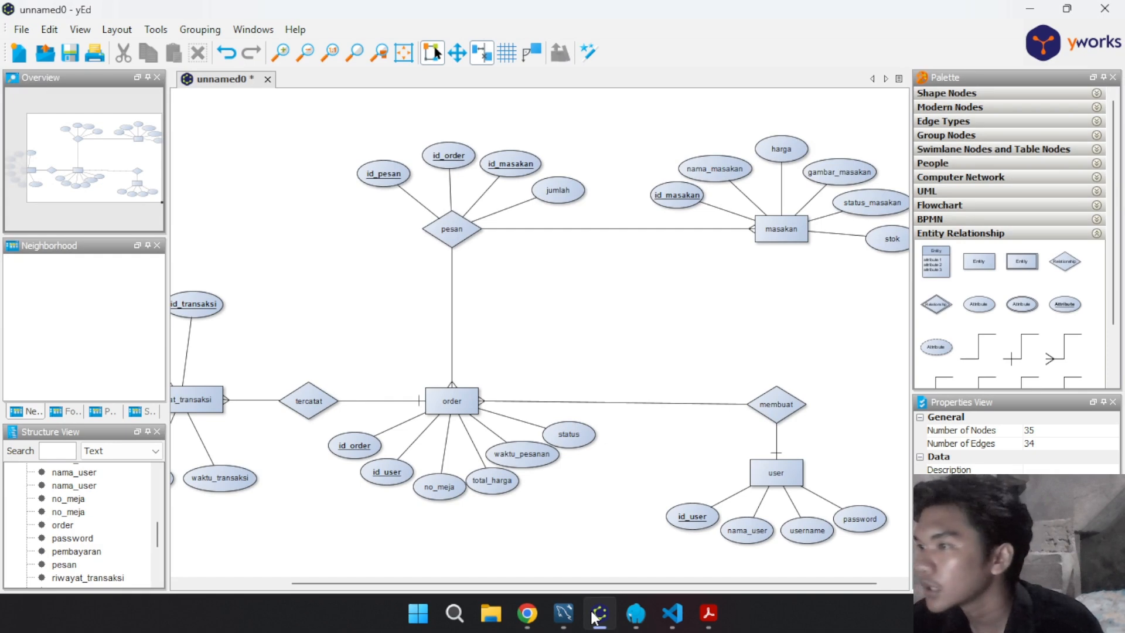
left_click(595, 616)
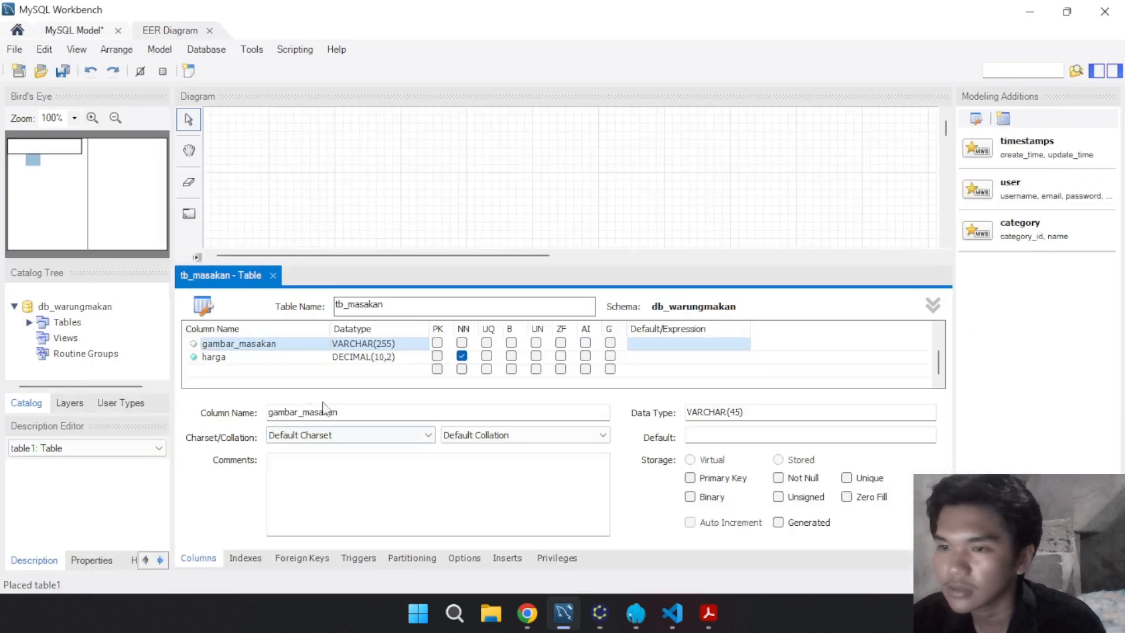
double_click(252, 371)
type("s")
key("Tab")
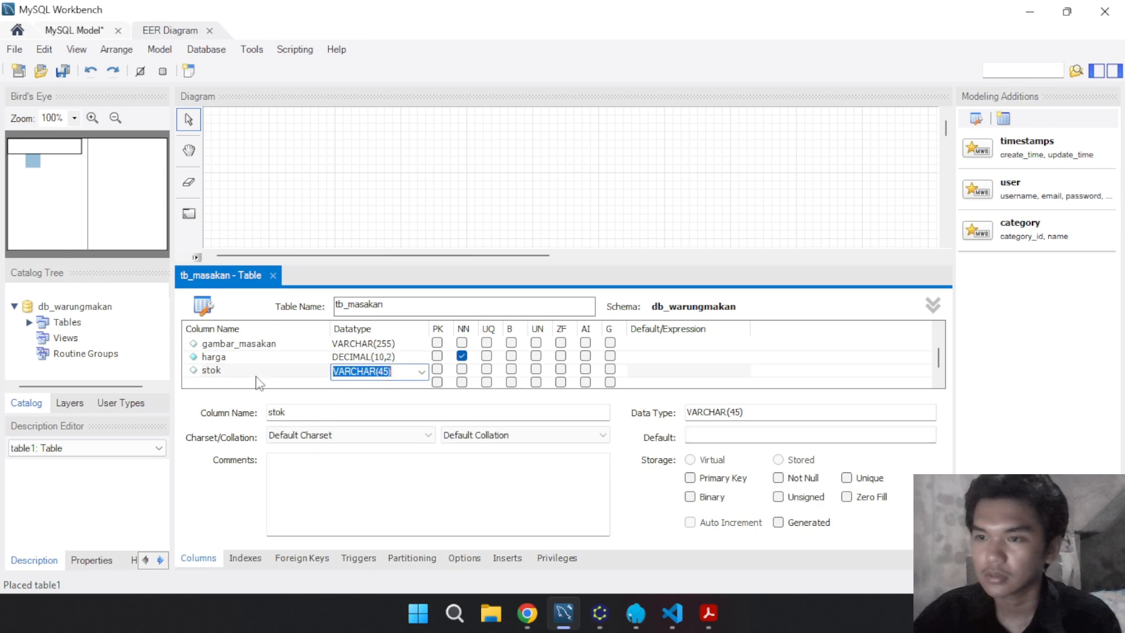
left_click(390, 371)
key("BackSpace")
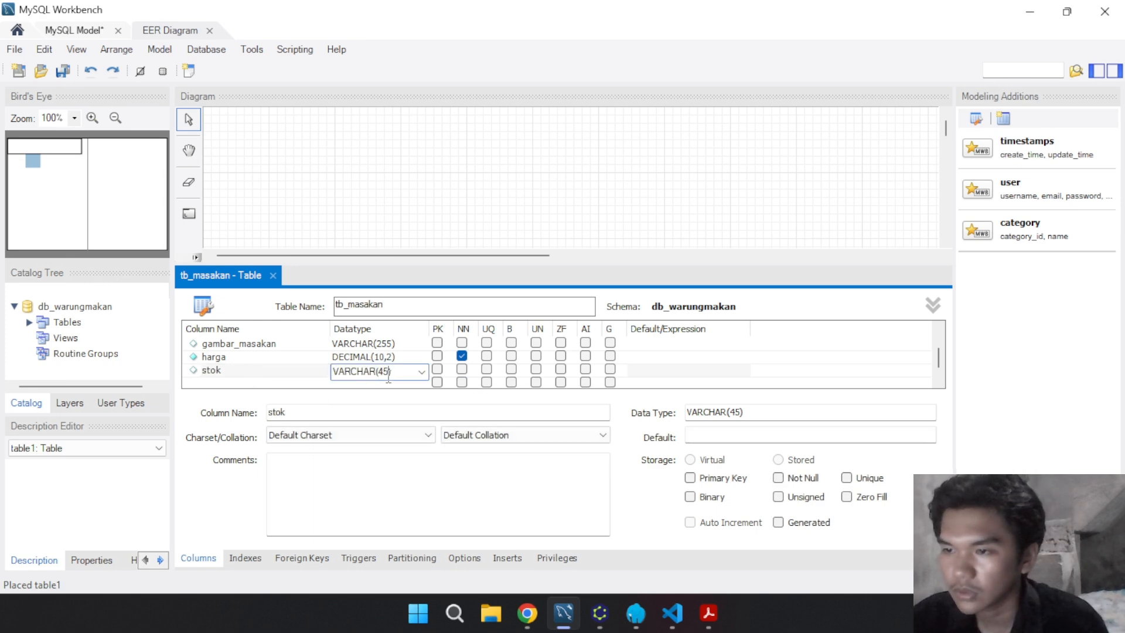
left_click_drag(392, 372, 317, 378)
type("INT")
Add another default column to tb_masakan, make stok not null and move stok below the new column
left_click(316, 382)
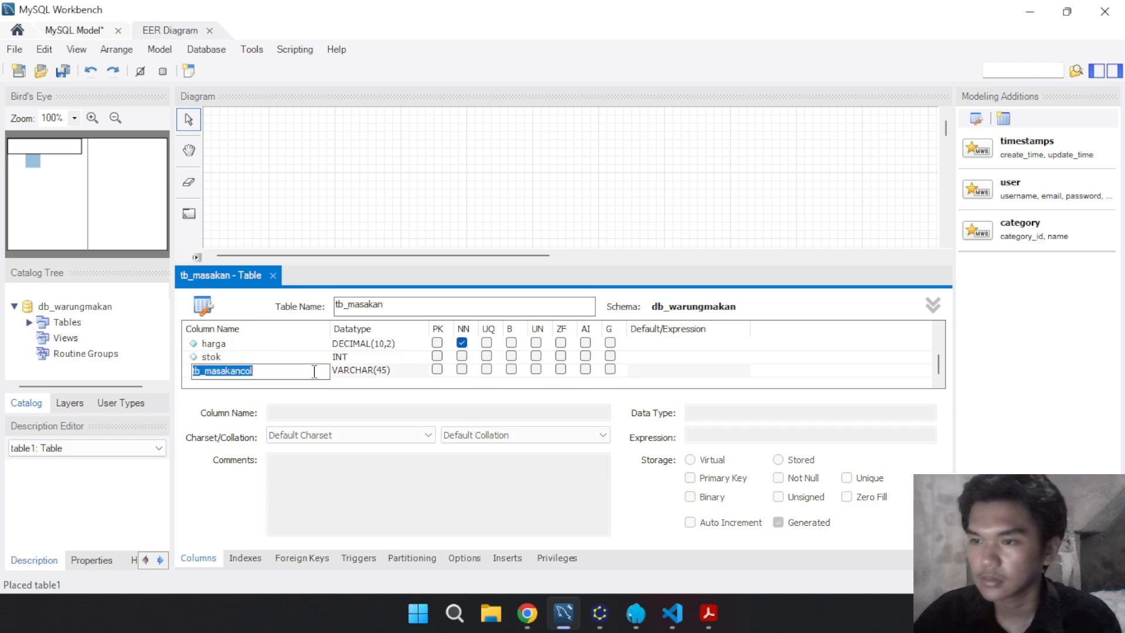
left_click(463, 355)
left_click_drag(235, 362, 247, 381)
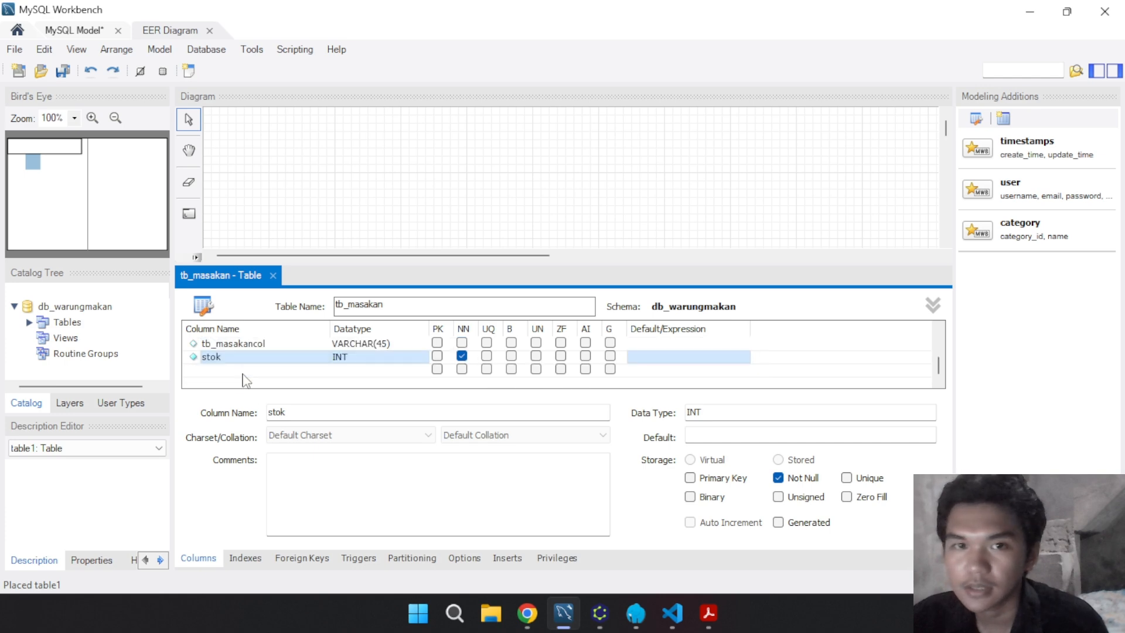
Rename the default column tb_masakancol in tb_masakan as status_masakan
scroll(288, 364, "up", 3)
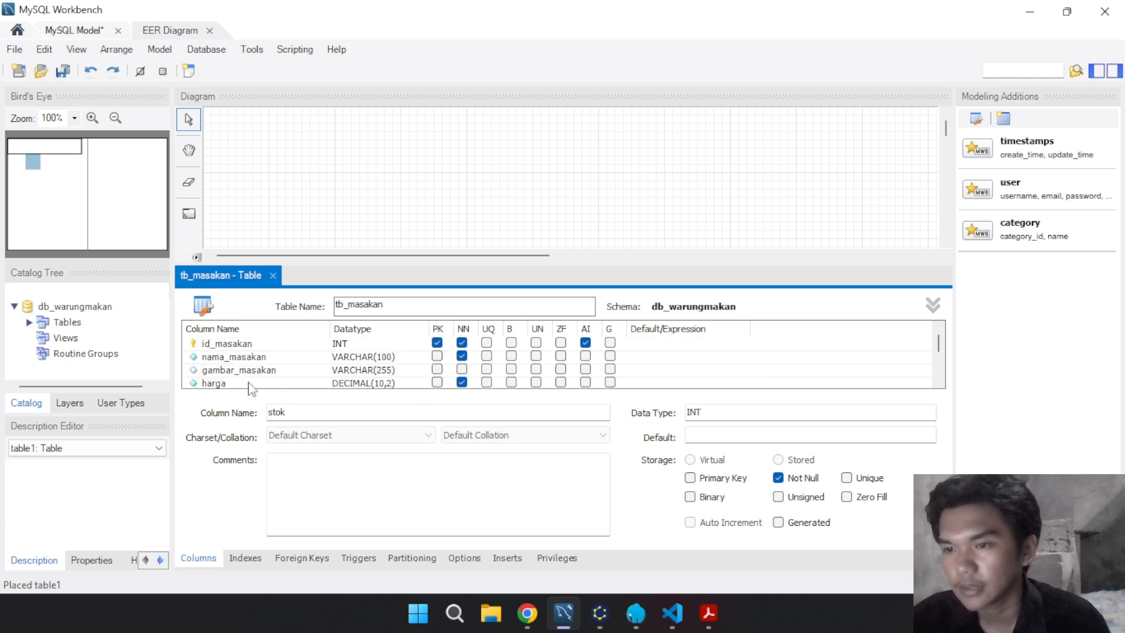
scroll(250, 378, "down", 2)
left_click(249, 345)
left_click(249, 345)
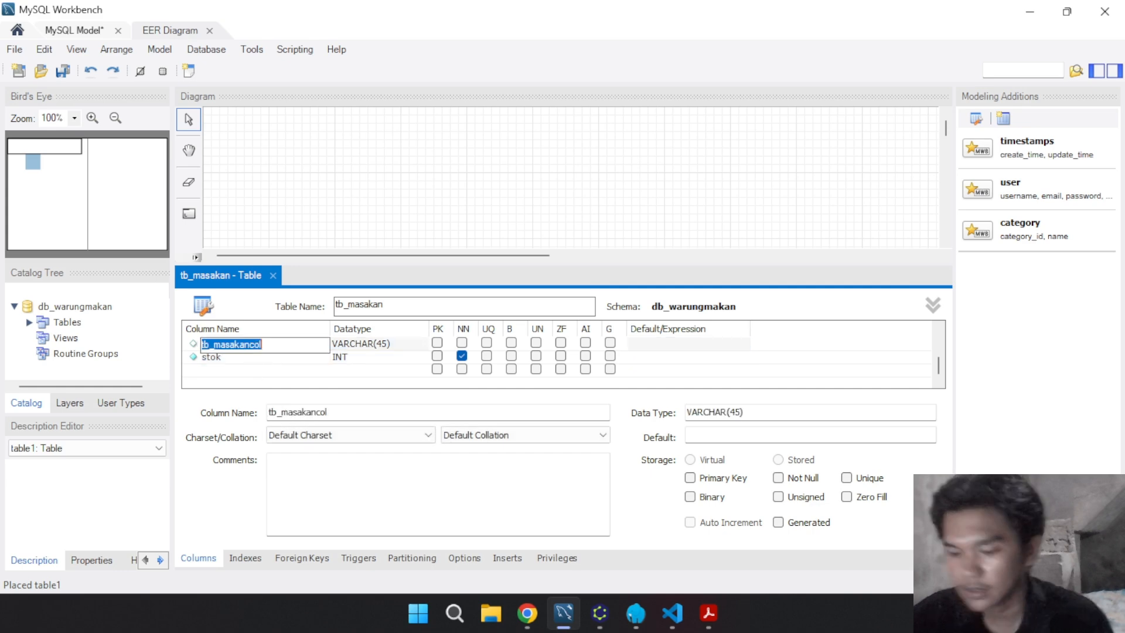
type("status")
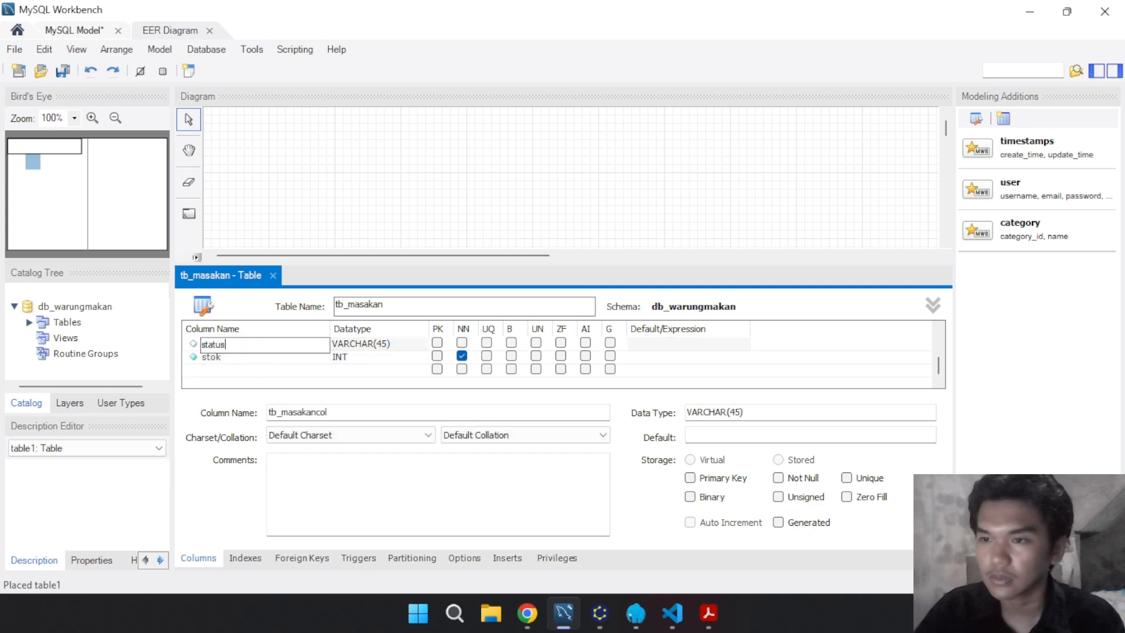
type("_masakan")
key("Tab")
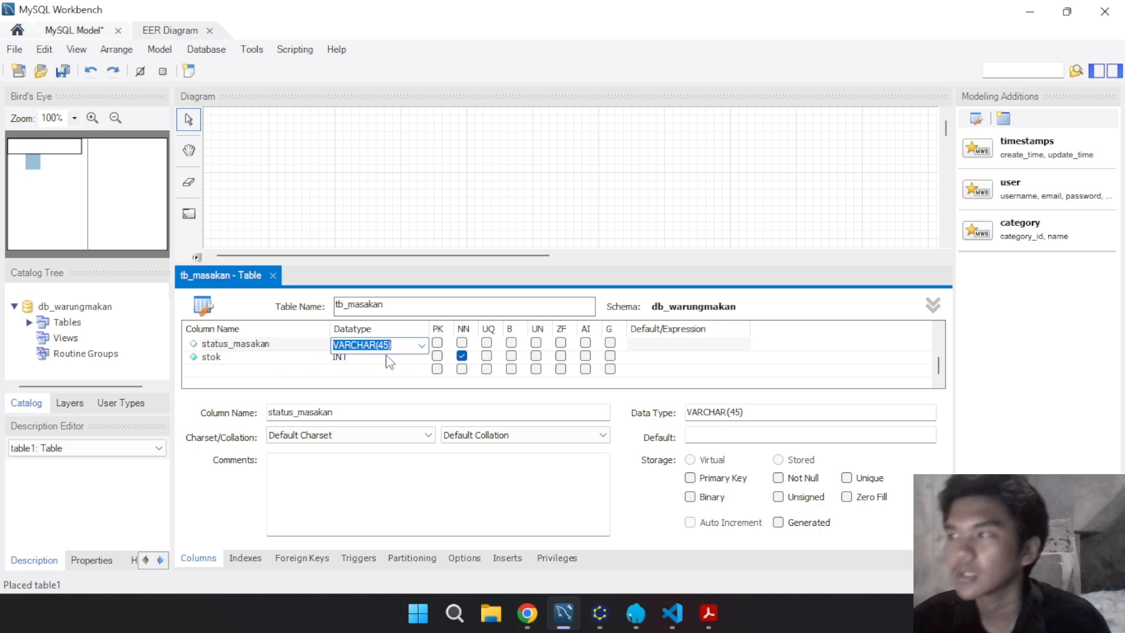
Set the data type of status_masakan to ENUM('tersedia','tidak tersedia') and make the column not null
type("ENUM('tersedia',")
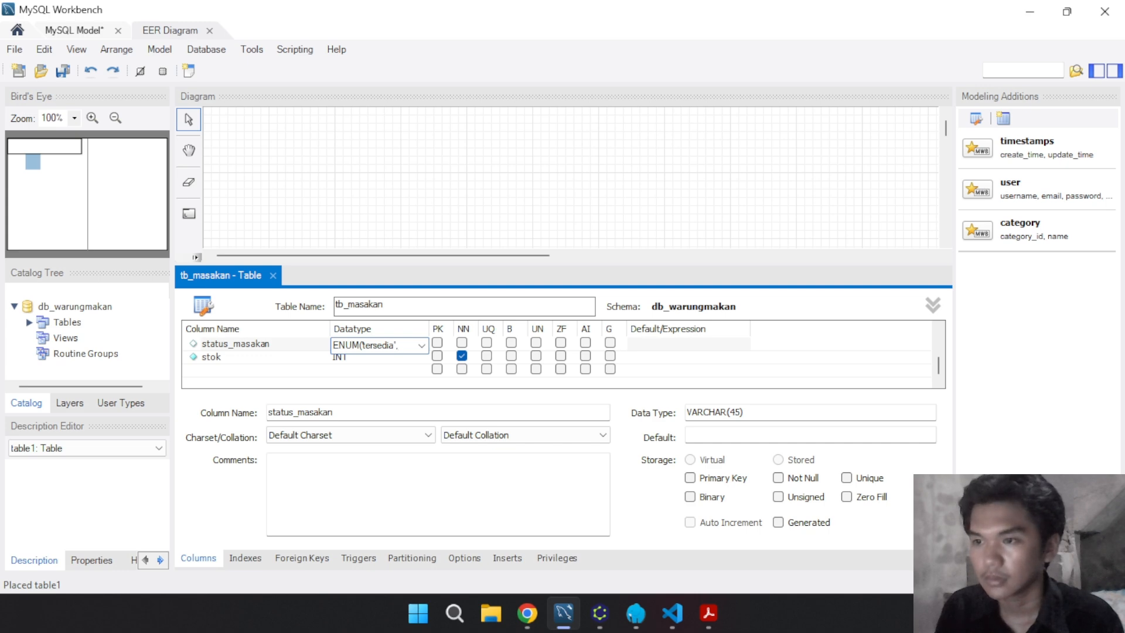
type("idak")
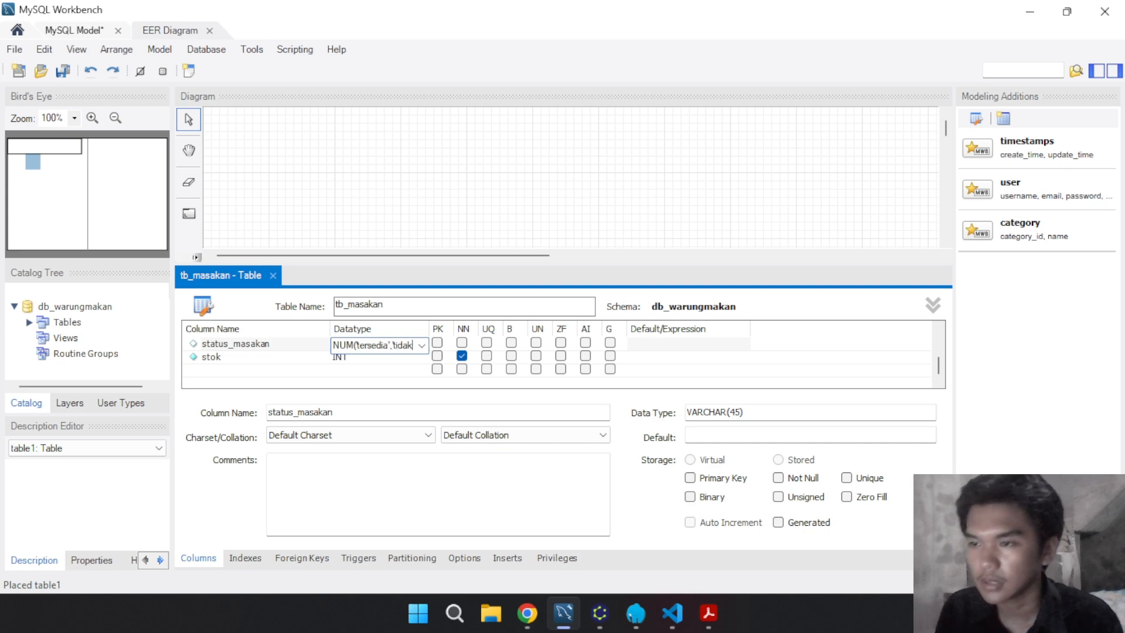
type(" tersedia")
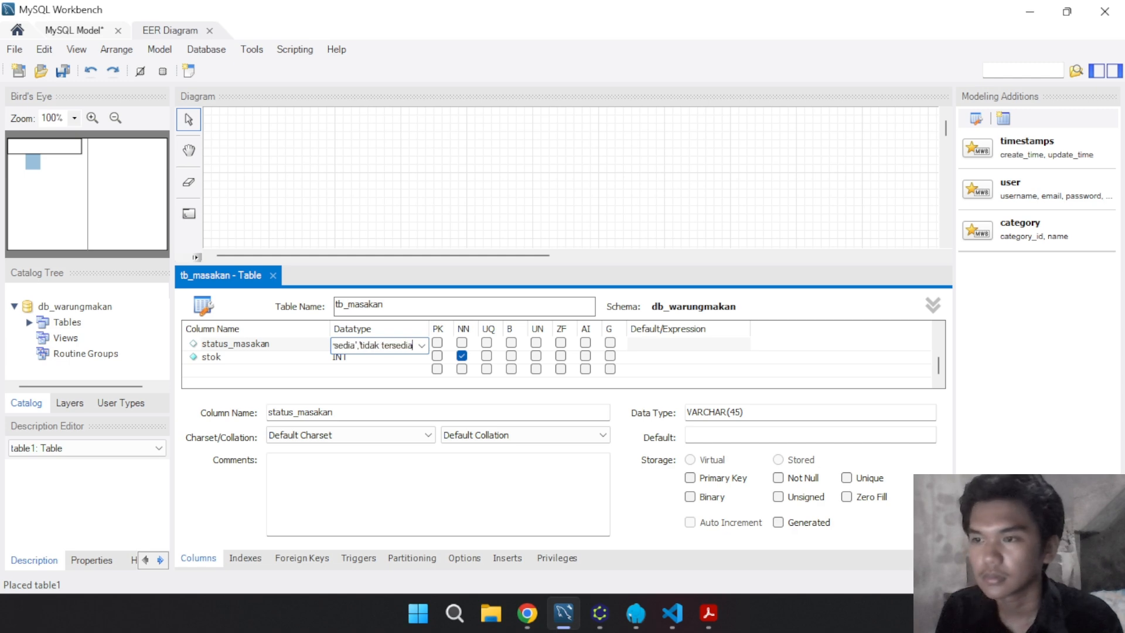
key("Return")
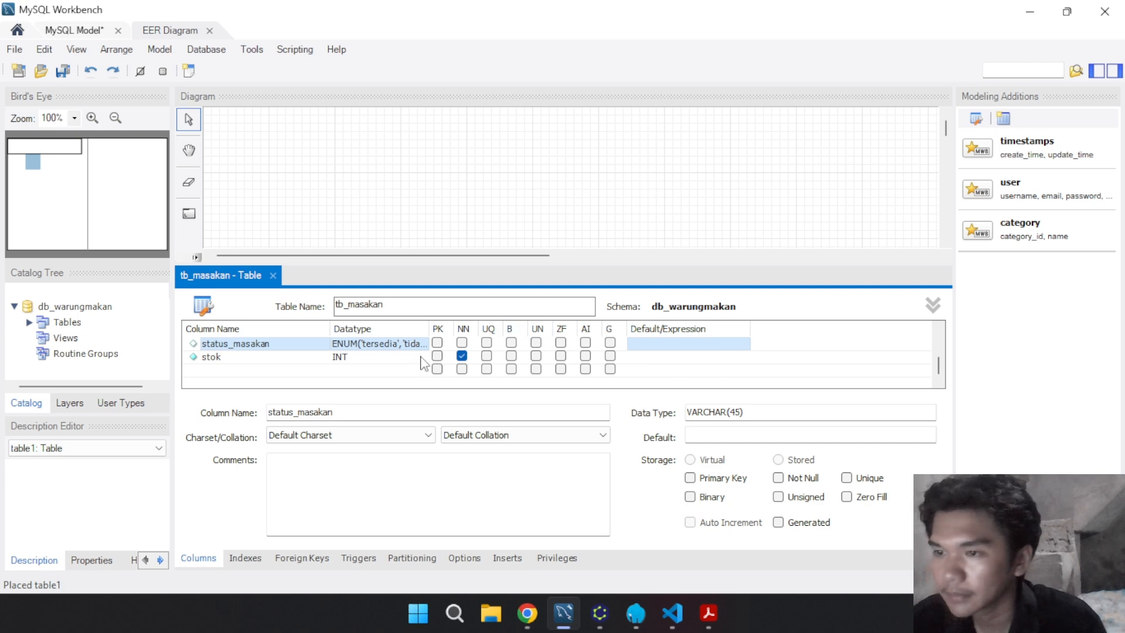
left_click(461, 343)
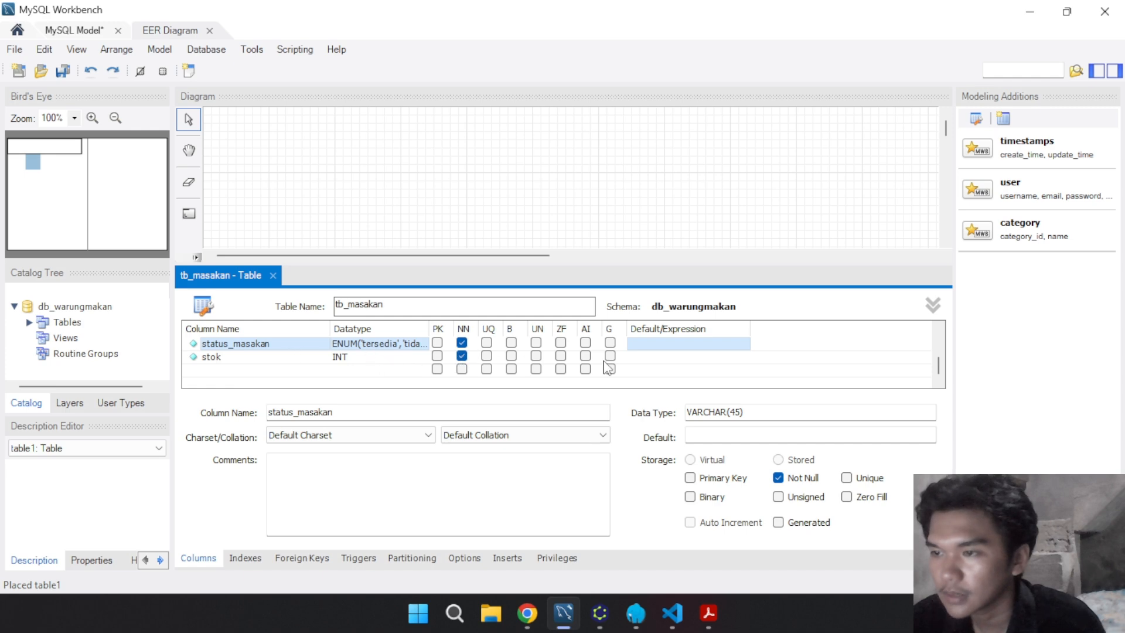
Set the default value of the stok column to '0'
left_click(653, 357)
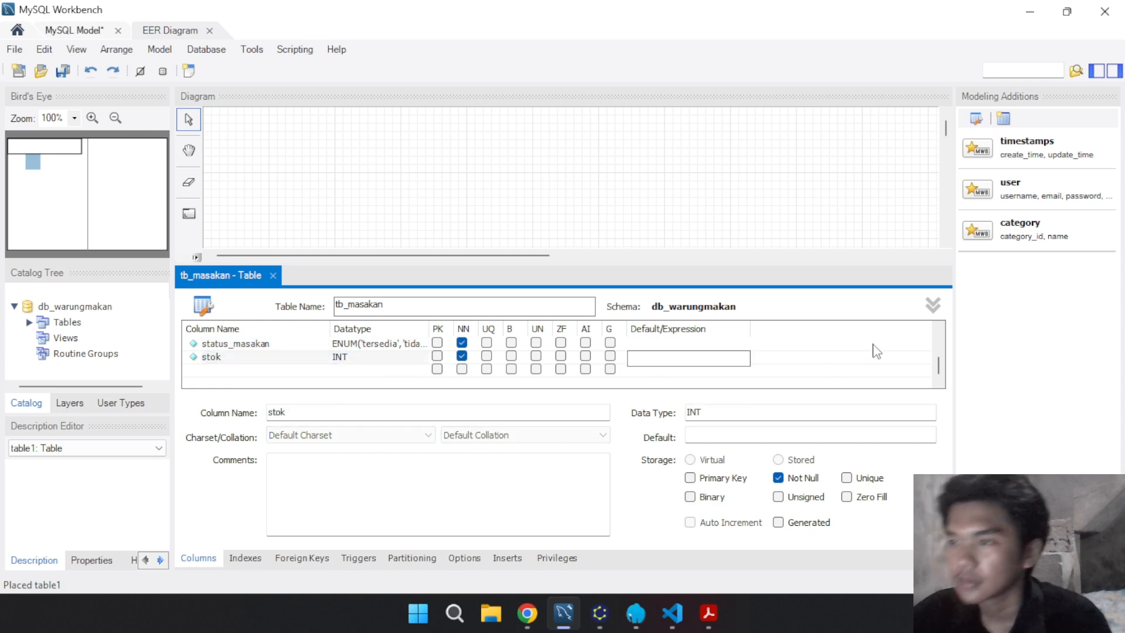
type("1")
type("0")
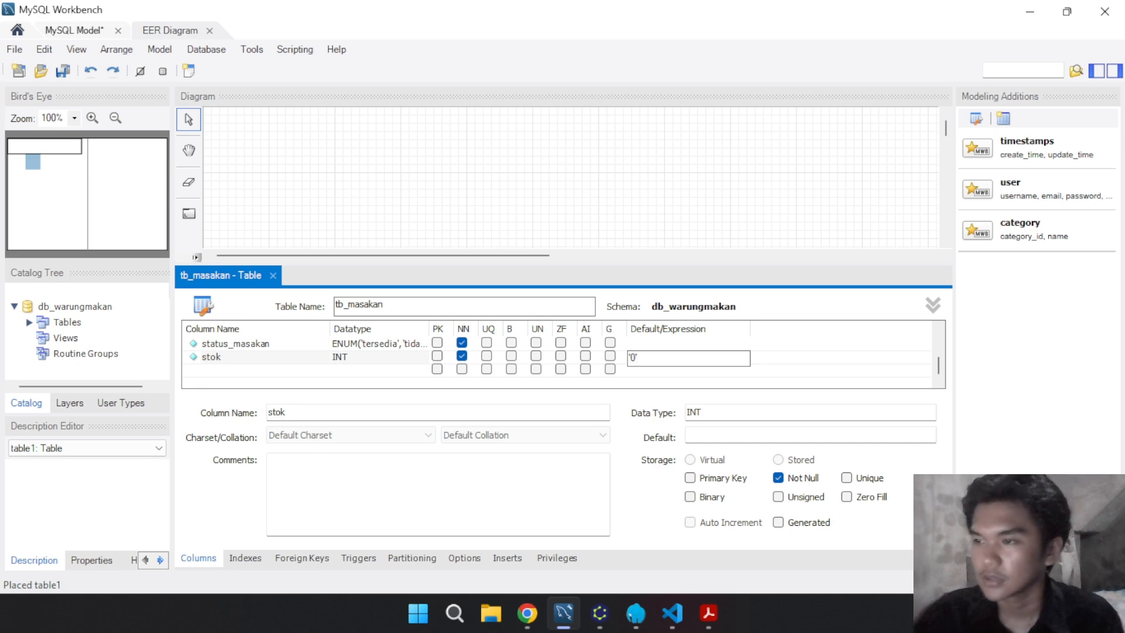
Commit '0' as the default value of the stok column in tb_masakan and review the table's column list
left_click(772, 357)
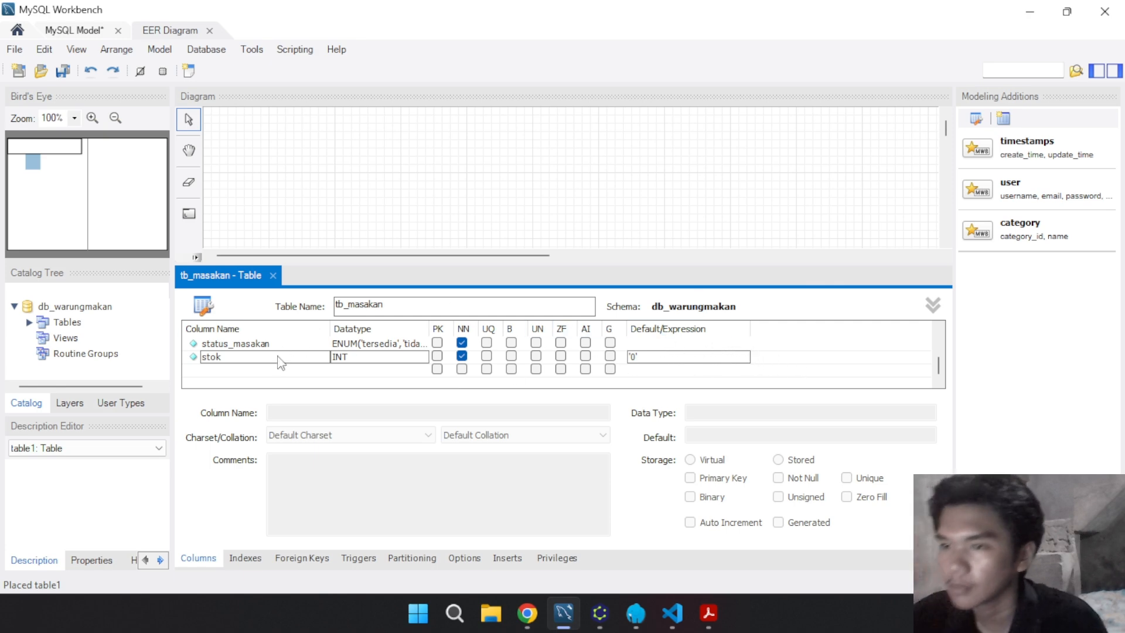
scroll(280, 364, "up", 3)
scroll(215, 369, "down", 3)
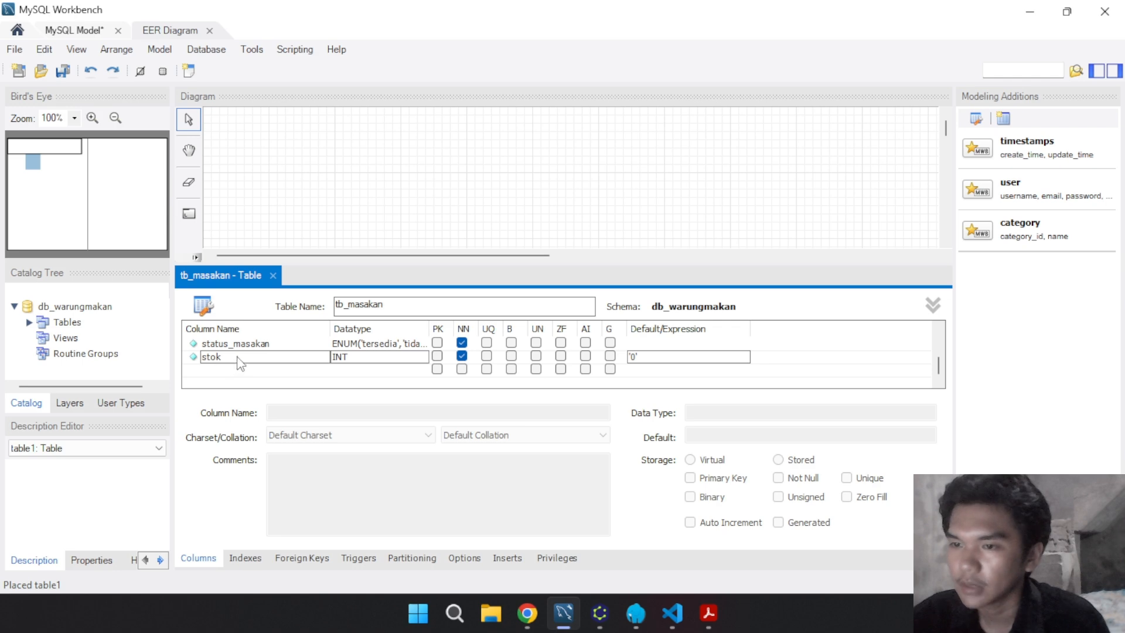
scroll(239, 364, "up", 3)
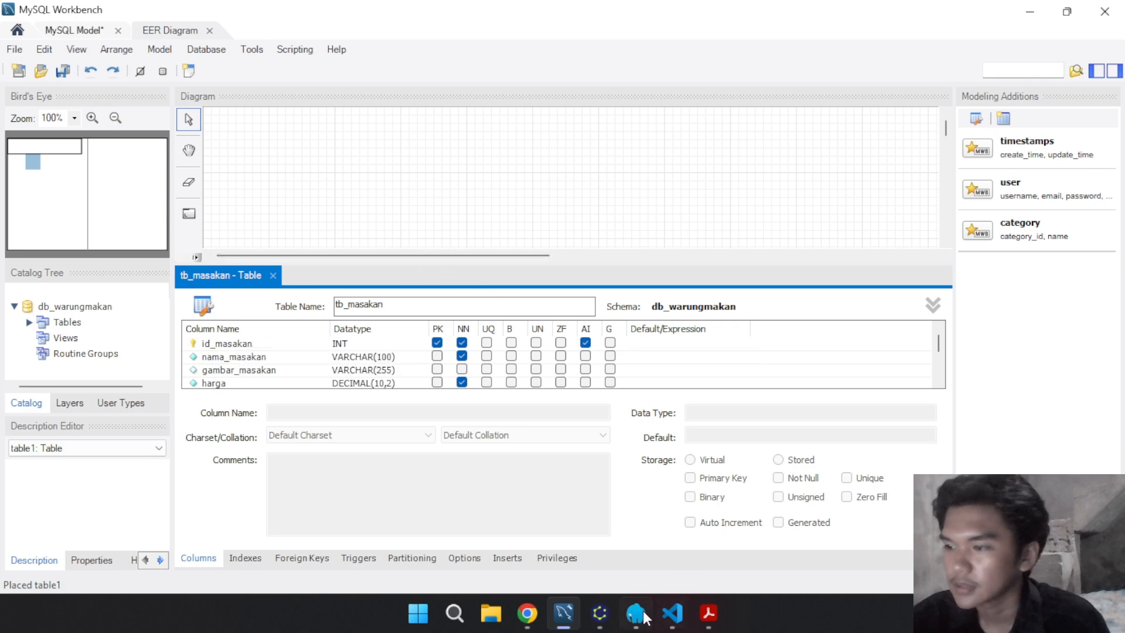
Consult the entity diagram in yEd, then in MySQL Workbench close the tb_masakan editor and move the table to the diagram's upper middle
left_click(600, 613)
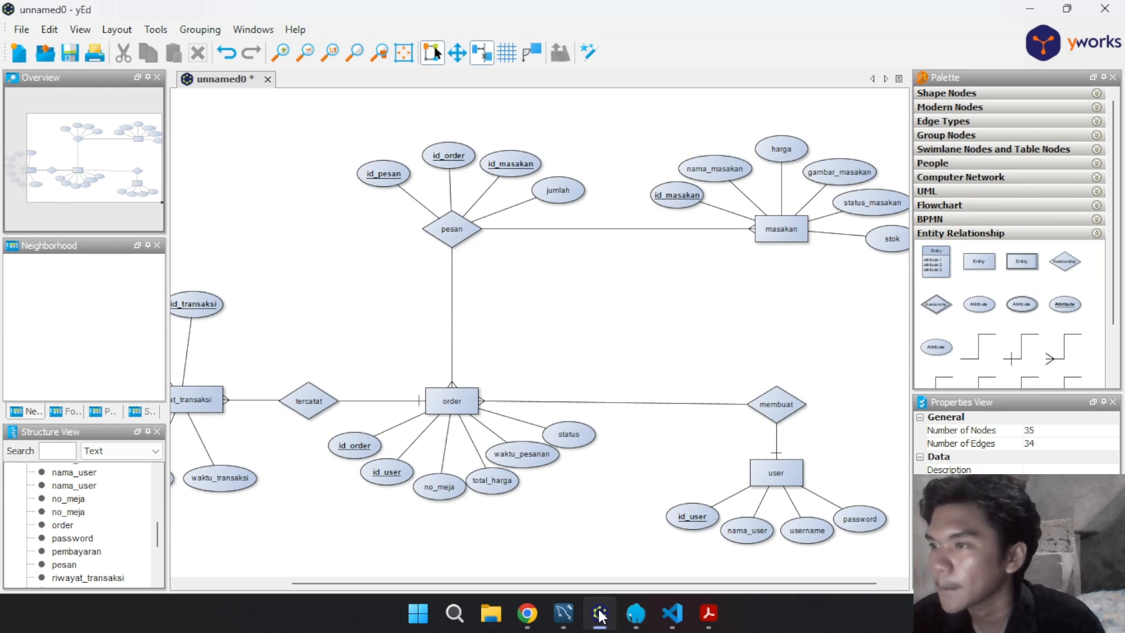
left_click(600, 613)
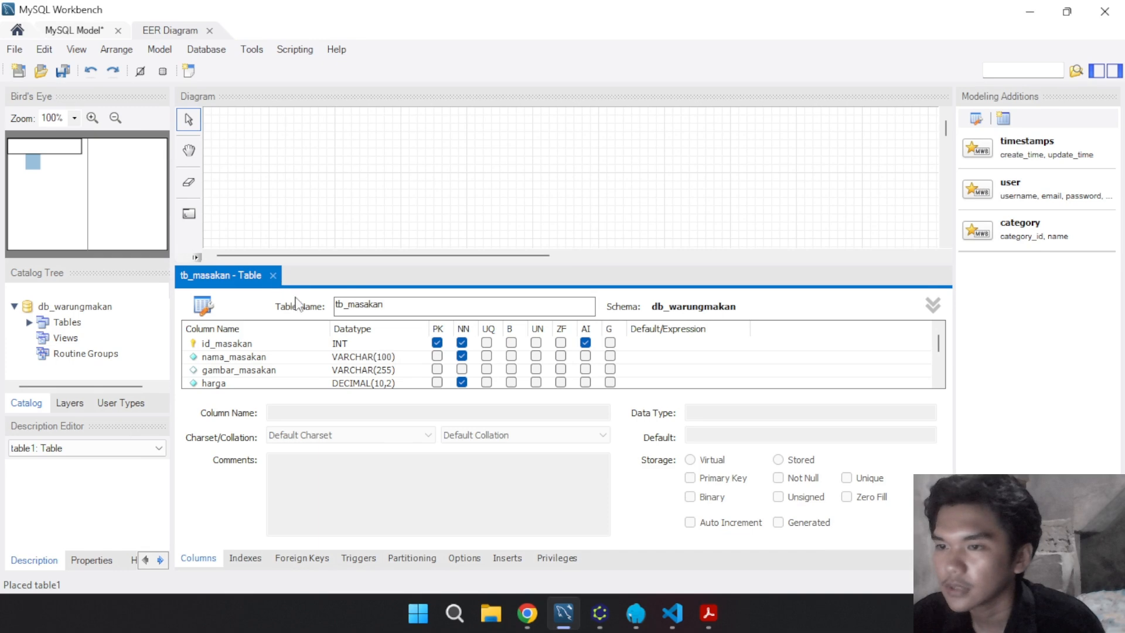
left_click(274, 277)
left_click_drag(514, 398, 613, 299)
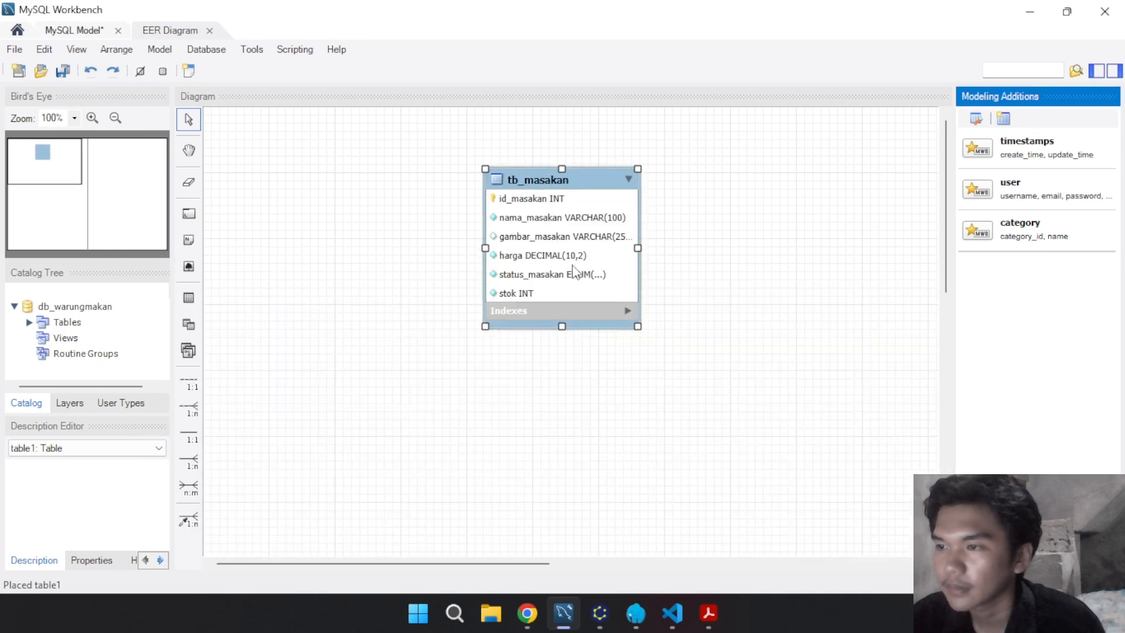
Place a new table below tb_masakan in the diagram, check the entities in yEd, and name the table tb_user
key("t")
left_click(469, 366)
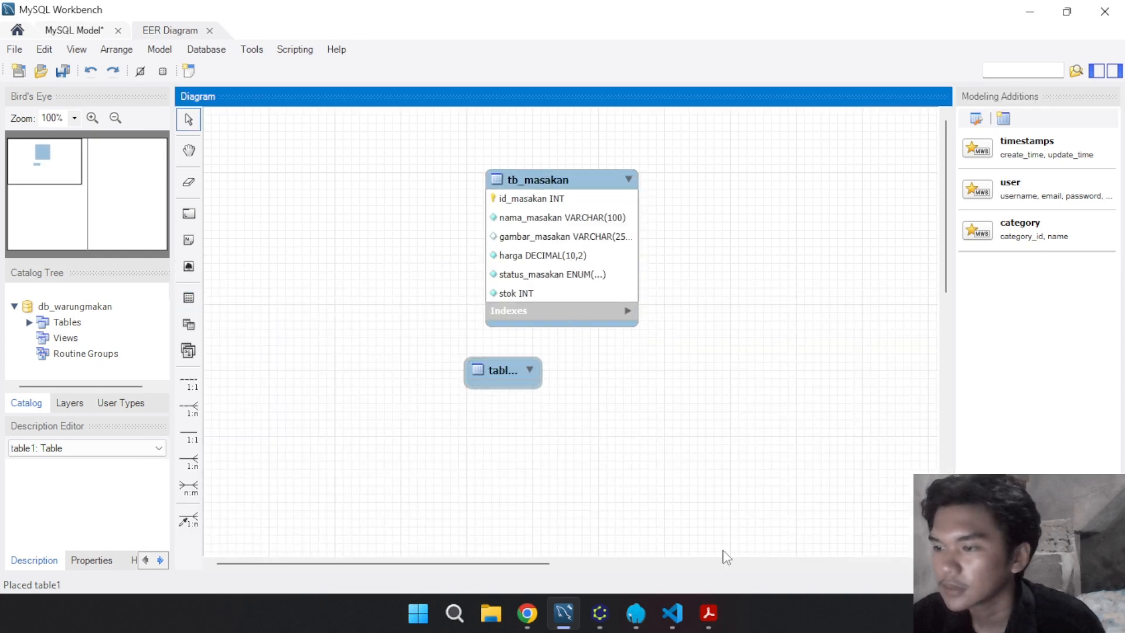
left_click(603, 611)
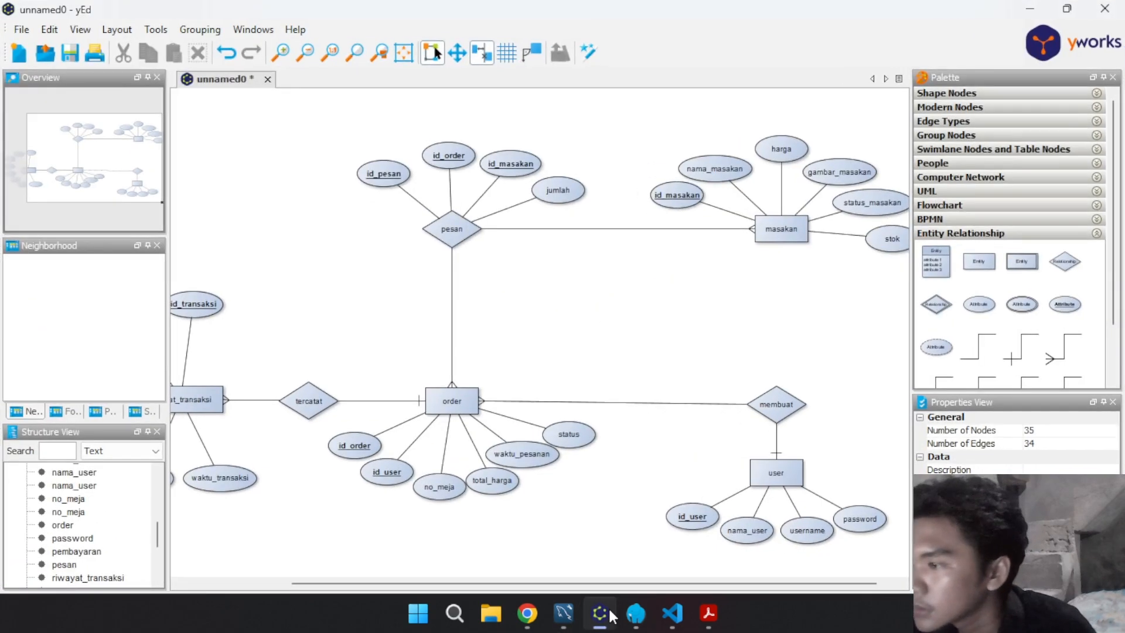
left_click(610, 614)
left_click(495, 384)
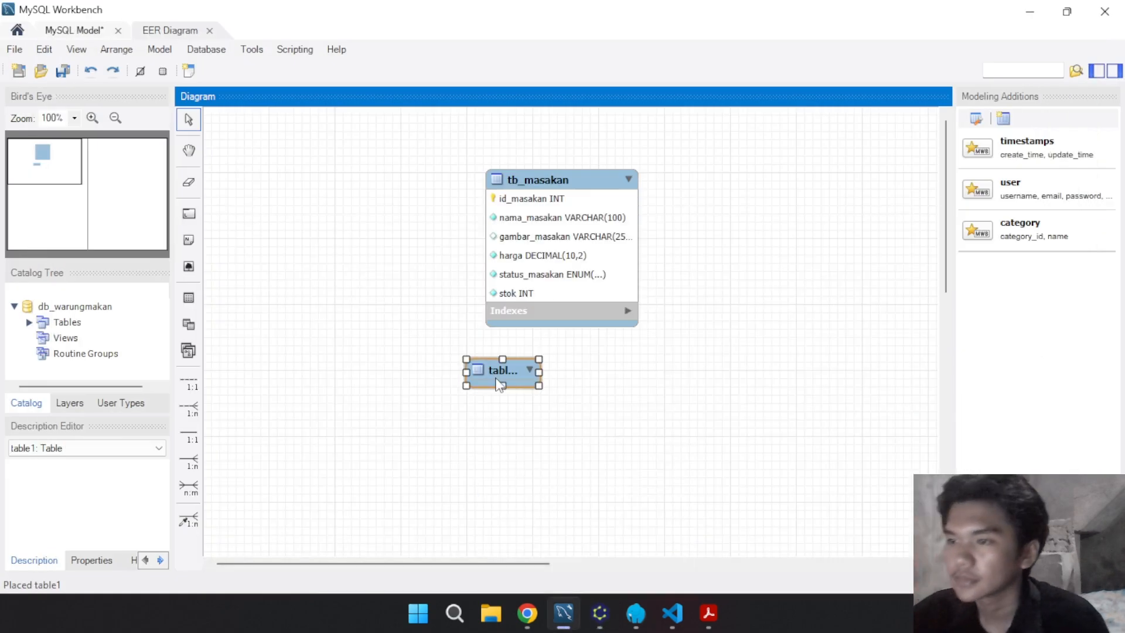
double_click(495, 384)
type("tb_user")
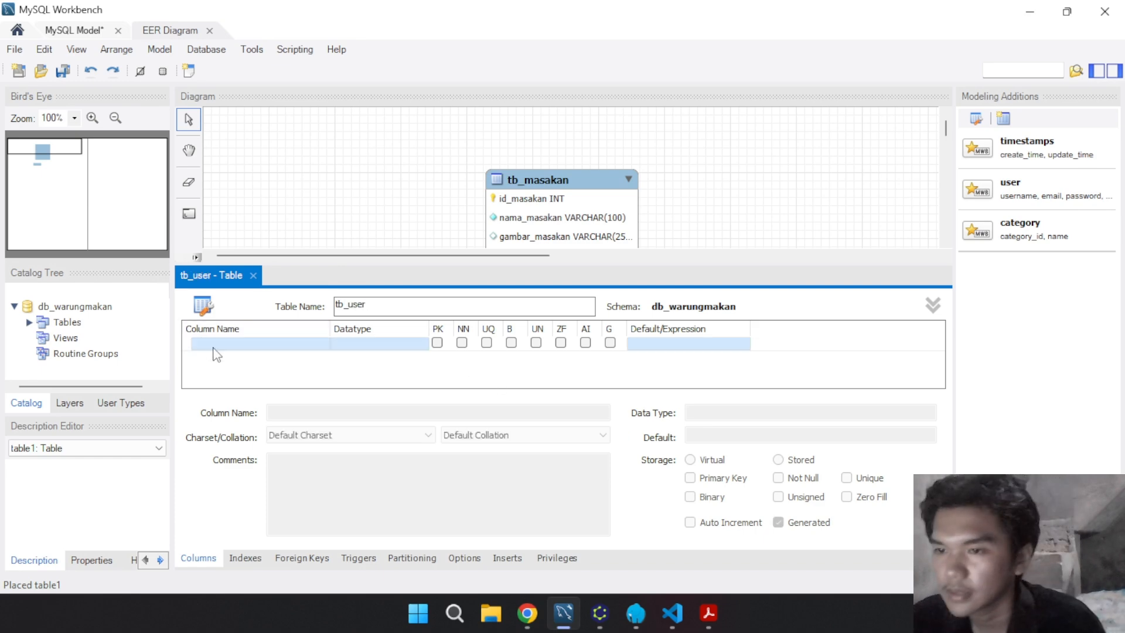
Add the columns id_user and username to tb_user, keeping the default data types INT and VARCHAR(45)
double_click(213, 346)
type("id_user")
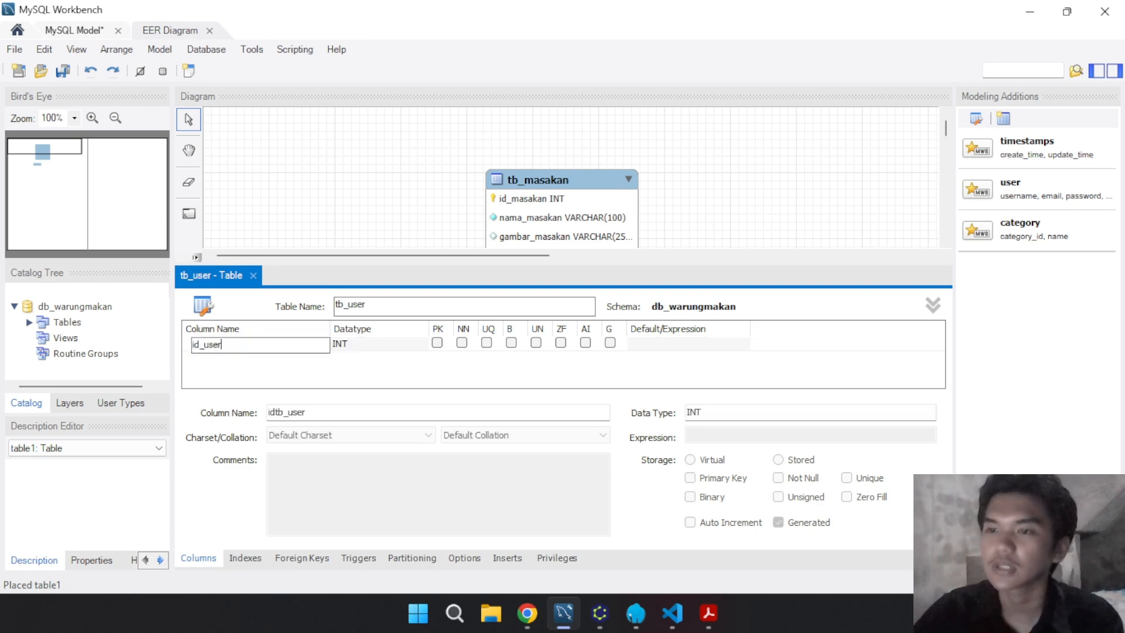
key("Return")
double_click(231, 359)
type("pas")
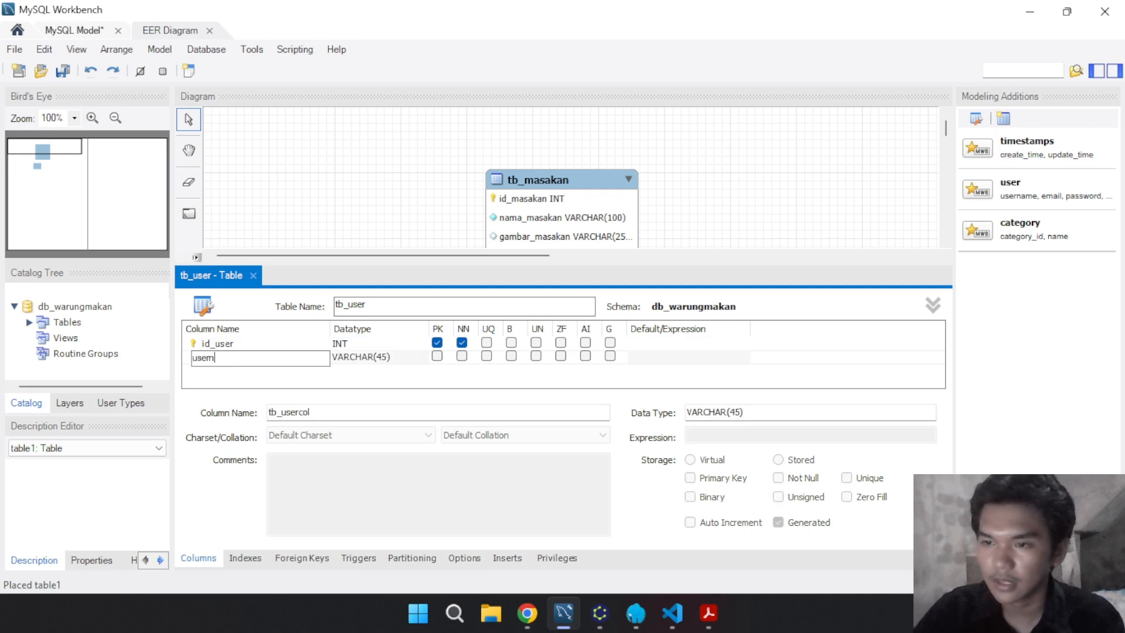
key("Tab")
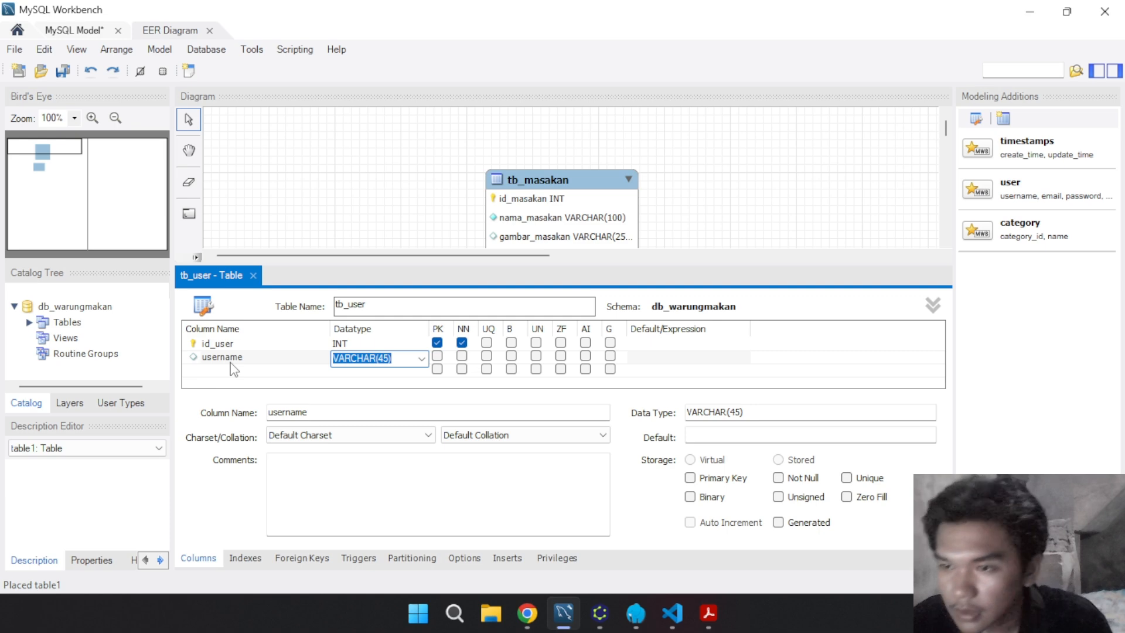
Add the columns password and nama_user to tb_user, below username
double_click(233, 369)
type("pass")
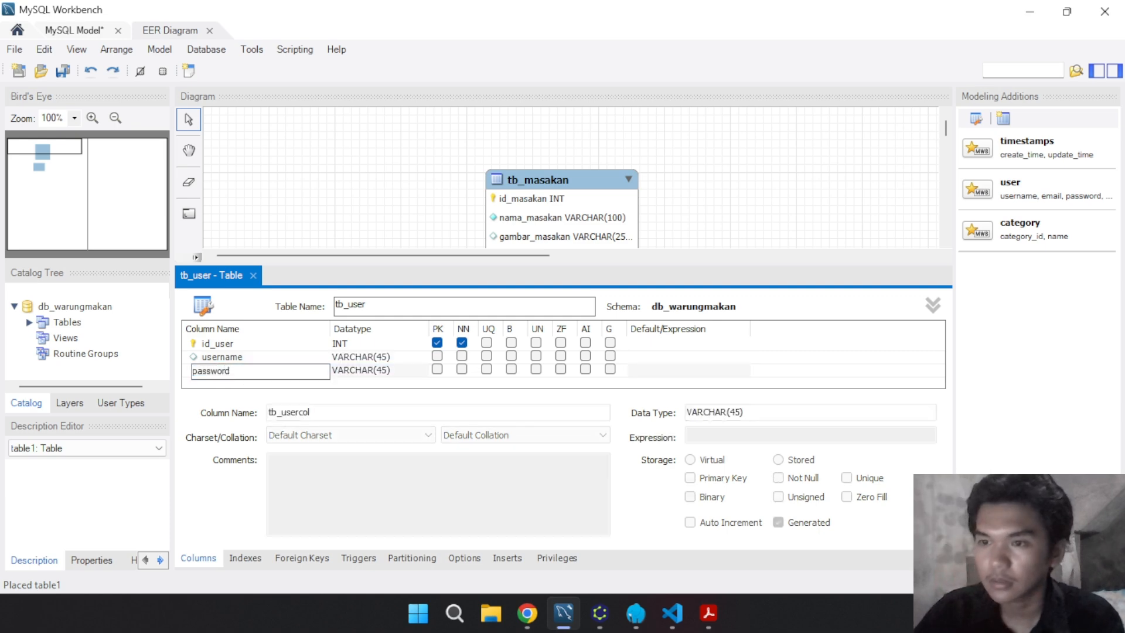
type("word")
key("Tab")
double_click(214, 371)
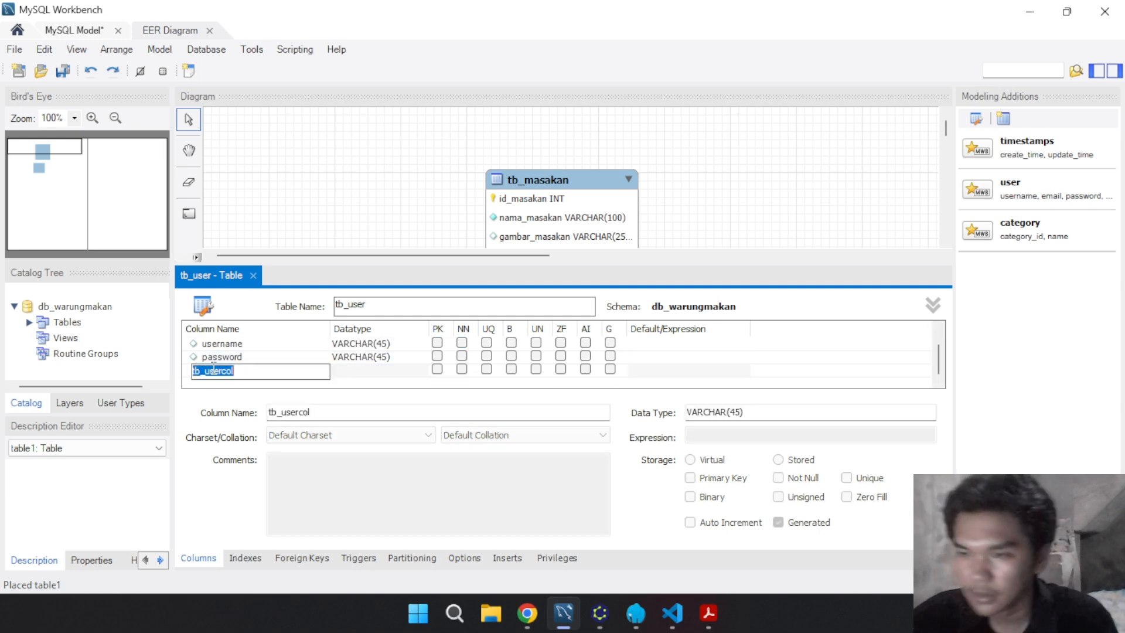
type("nama")
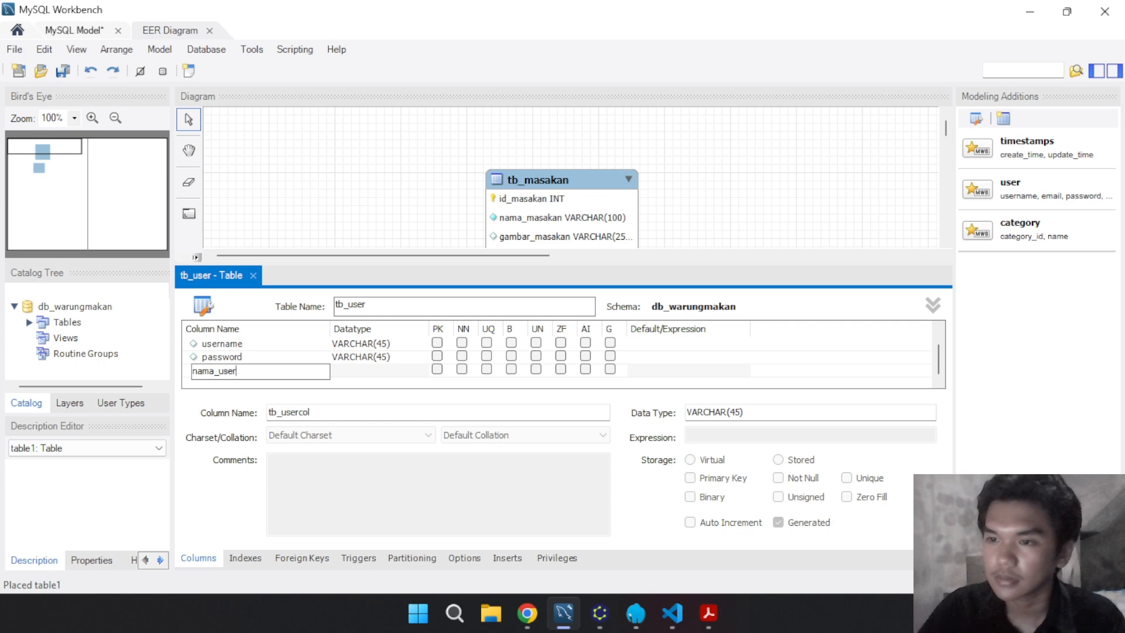
key("Return")
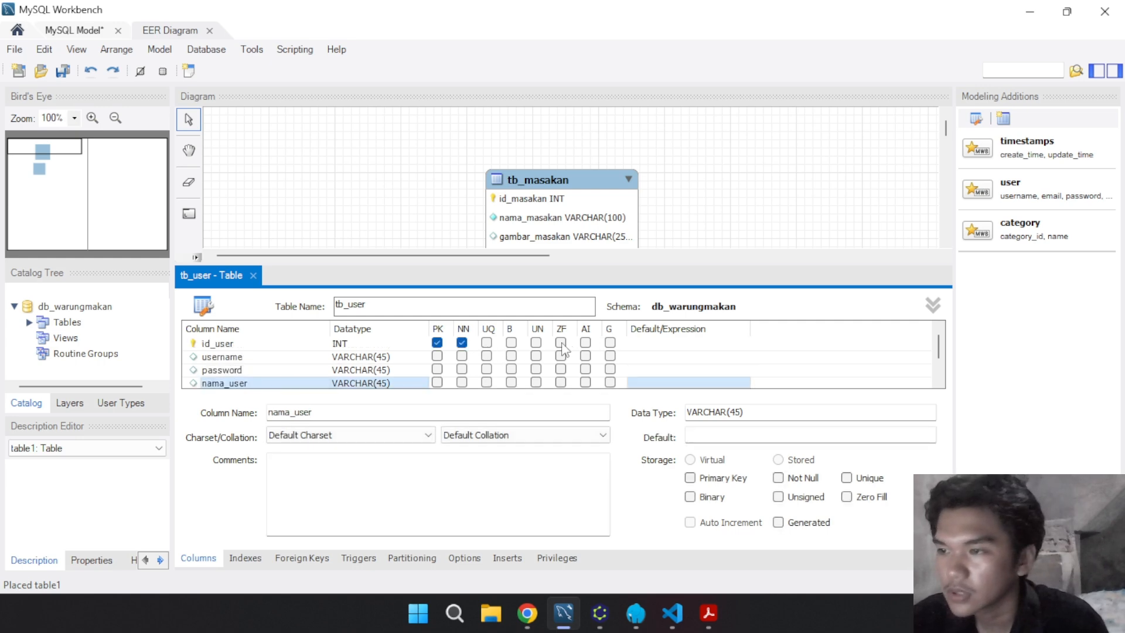
Make id_user auto-increment and set the username column to VARCHAR(255), not null and unique
left_click(585, 343)
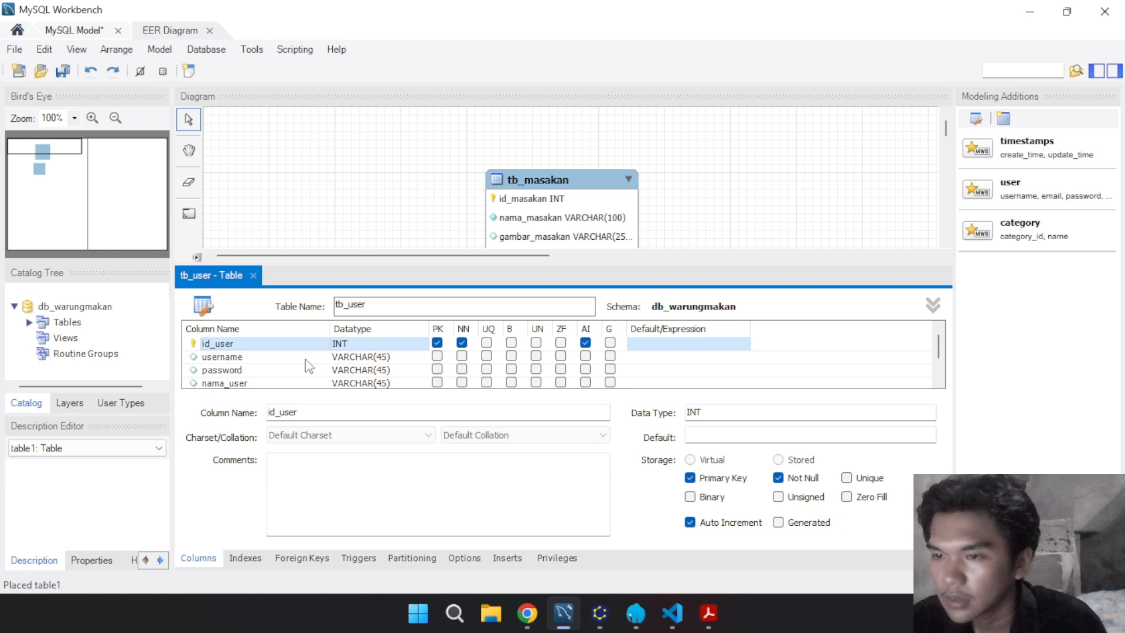
double_click(389, 357)
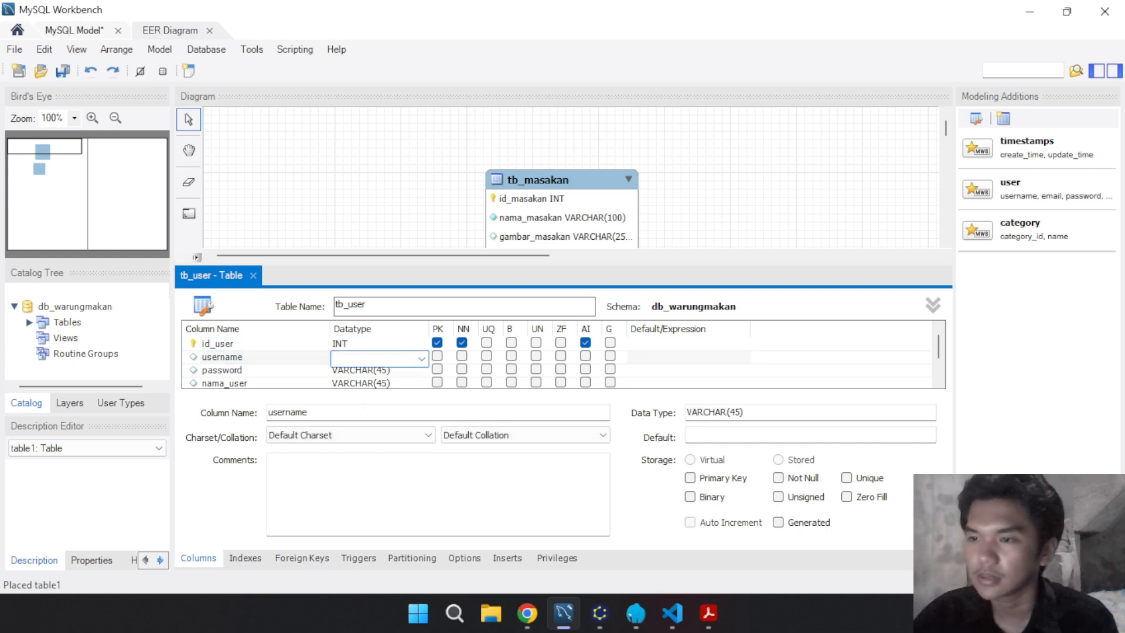
type("5")
key("Return")
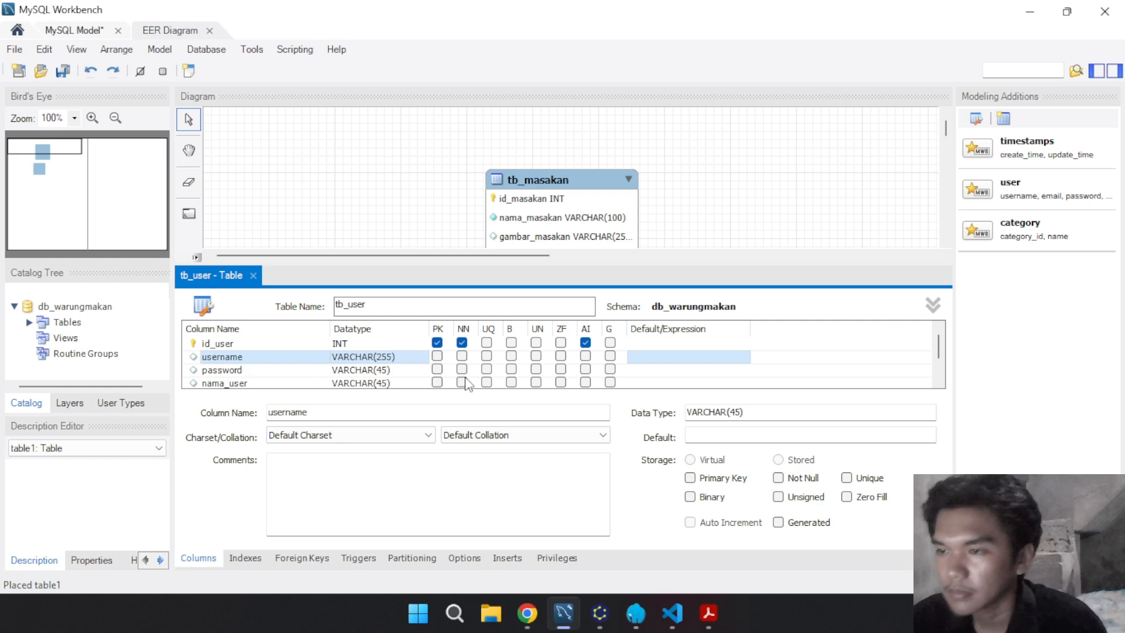
left_click(462, 356)
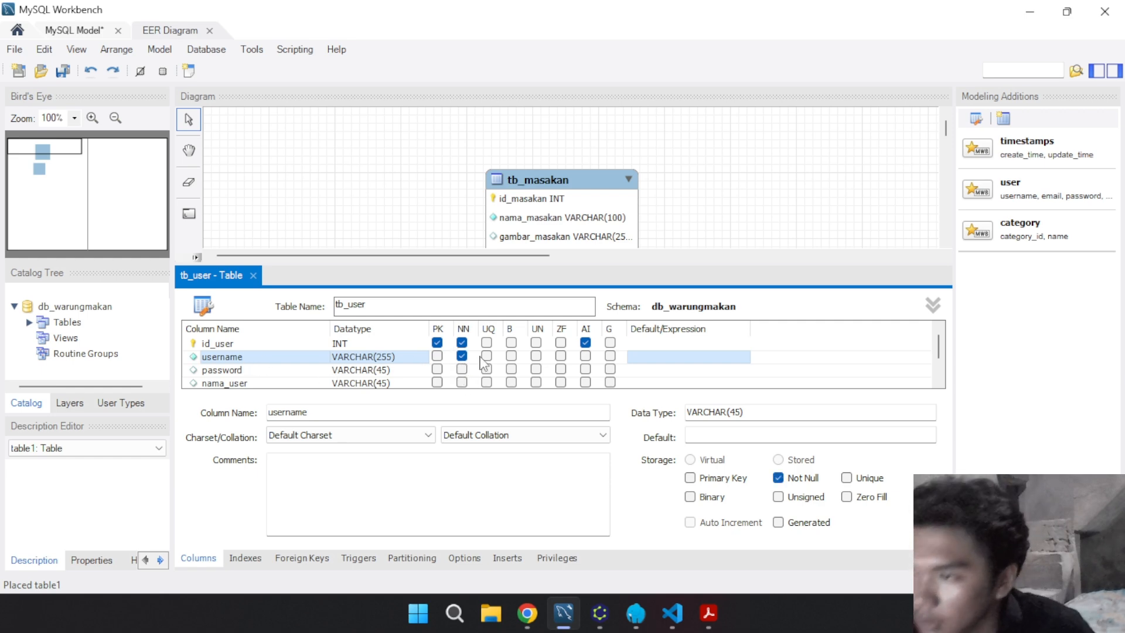
left_click(486, 356)
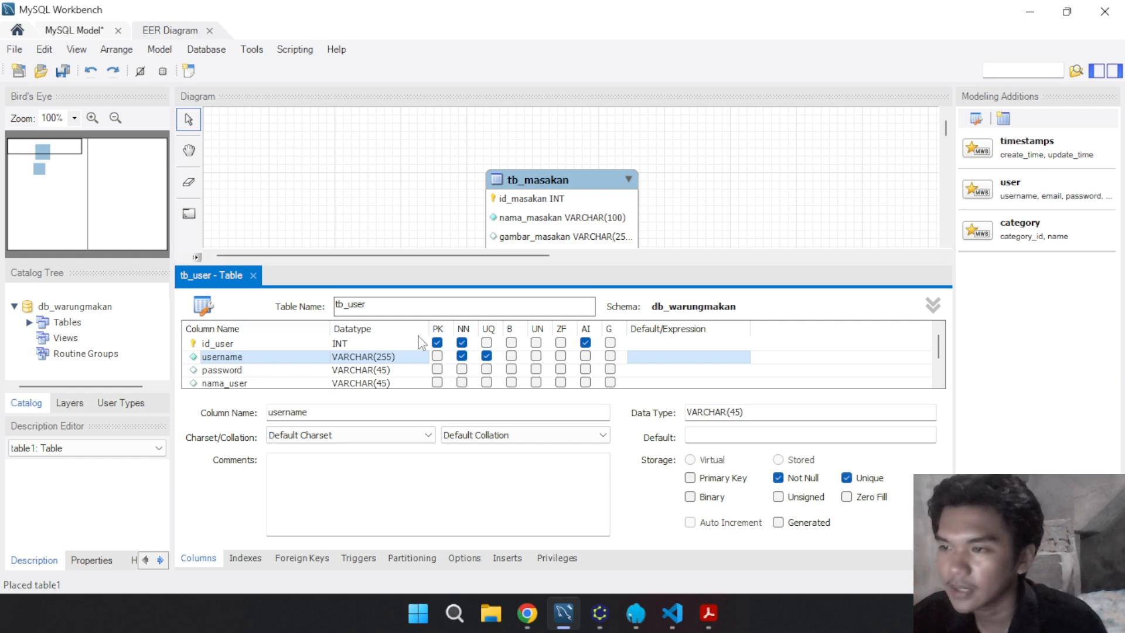
Set the password column's data type to VARCHAR(255) and make it not null
left_click(250, 373)
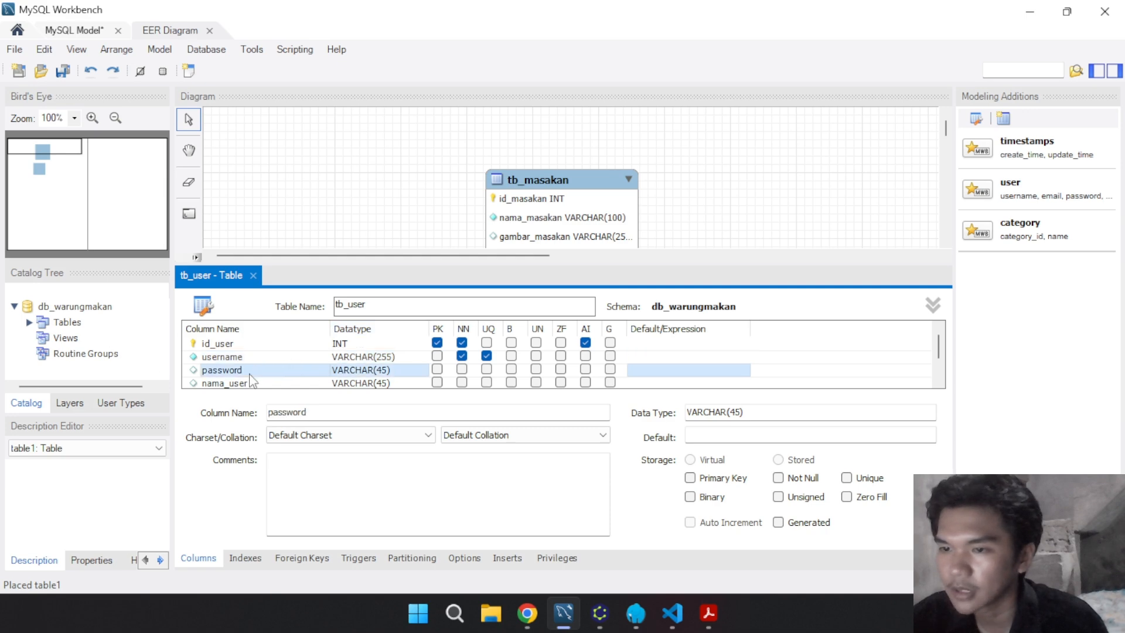
left_click(387, 371)
left_click(388, 371)
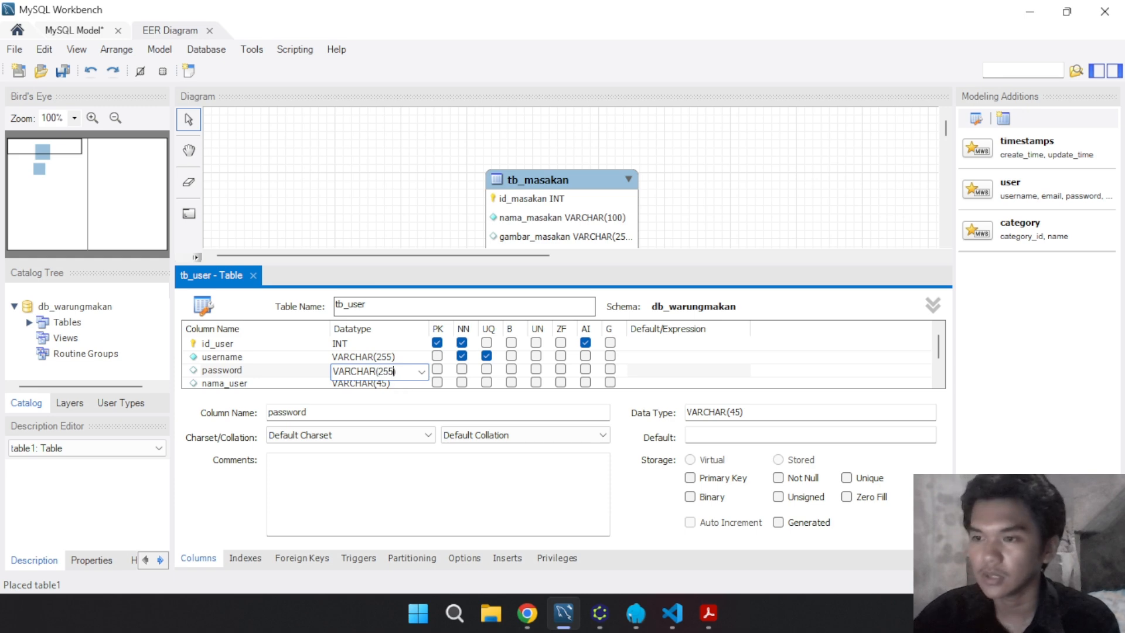
left_click(462, 369)
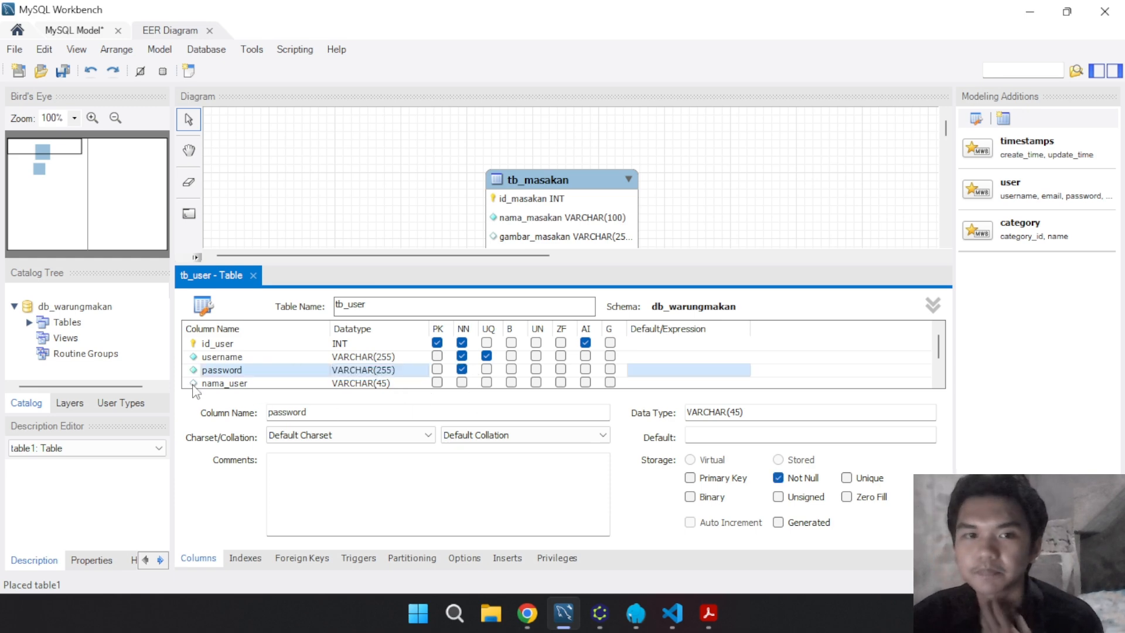
Set the username column's data type to VARCHAR(50)
left_click(388, 358)
left_click(393, 359)
left_click(388, 373)
scroll(374, 375, "down", 1)
scroll(361, 375, "up", 1)
left_click(390, 355)
left_click(392, 357)
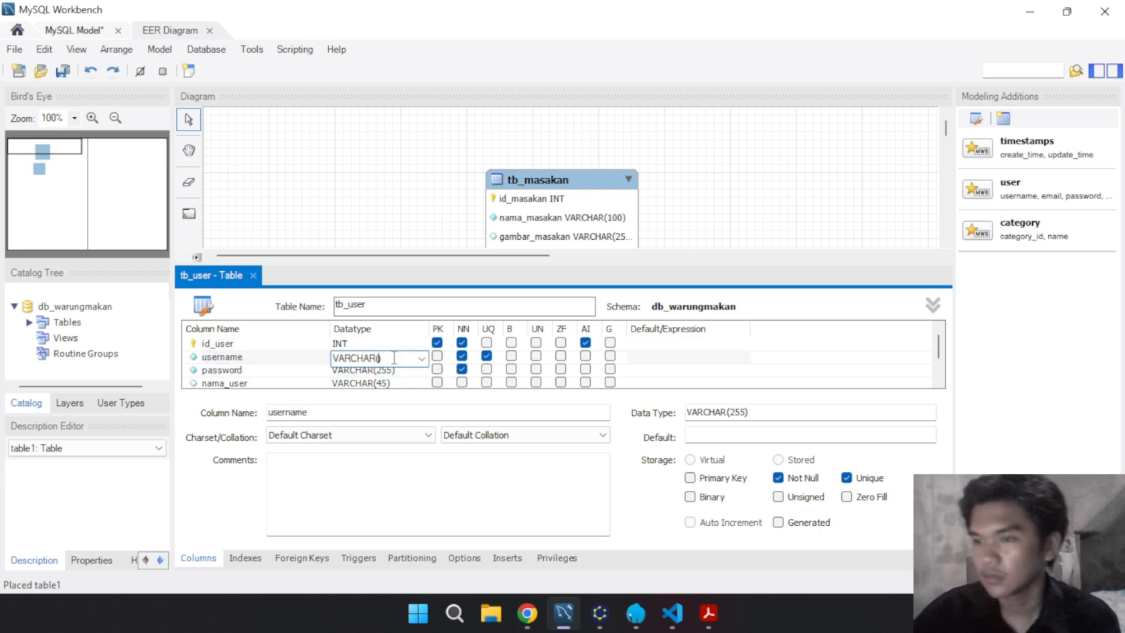
left_click(285, 360)
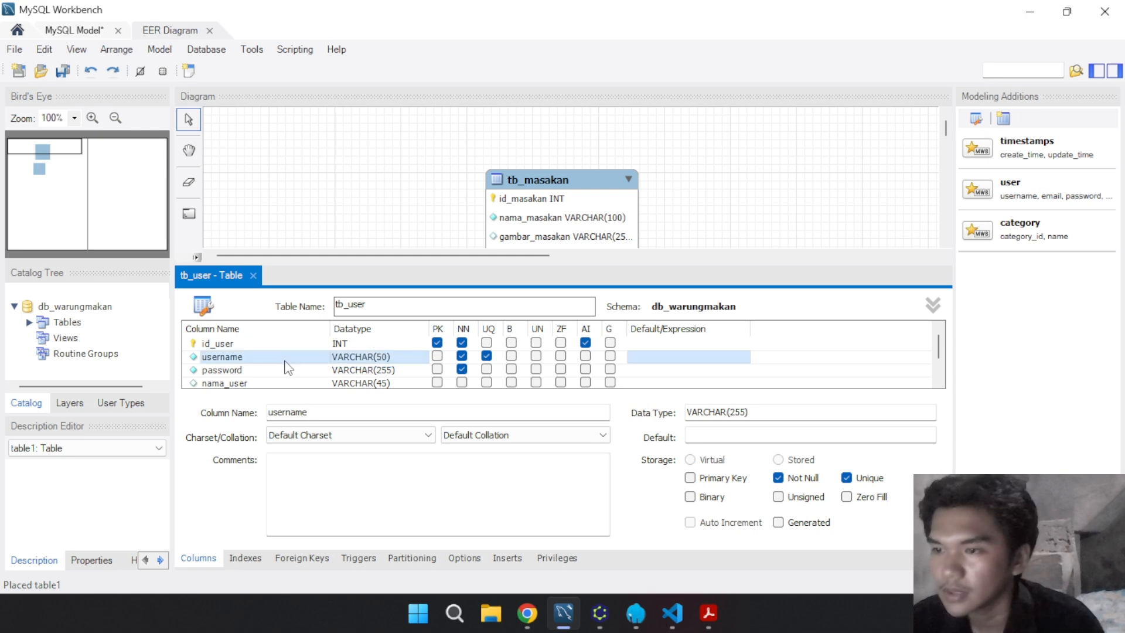
Set the nama_user column's data type to VARCHAR(255)
left_click(365, 373)
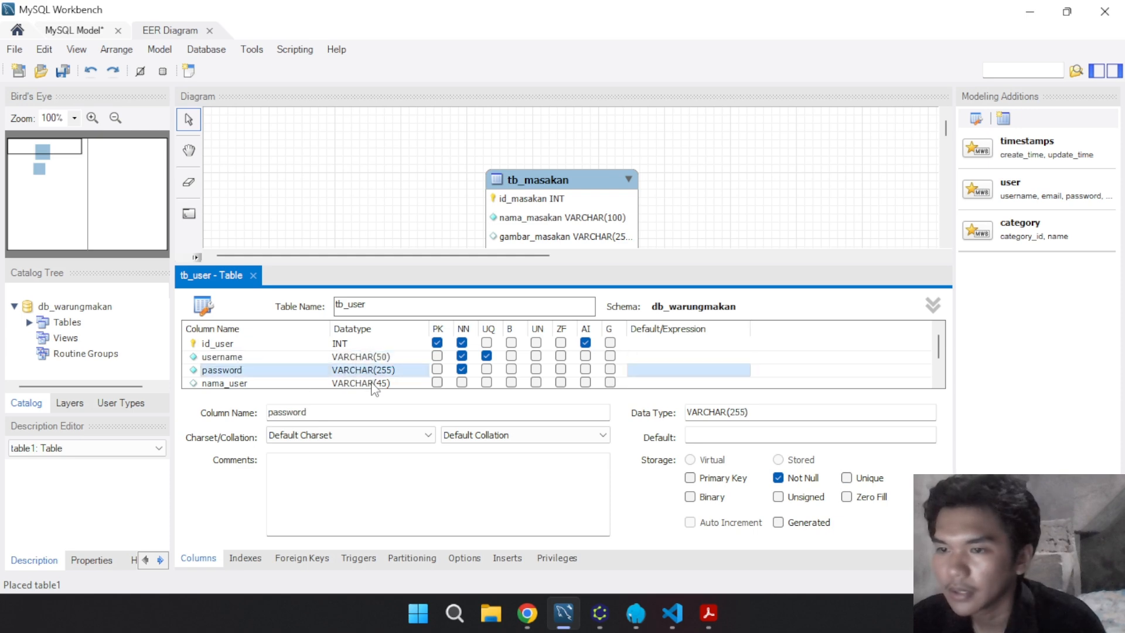
left_click(380, 384)
left_click(381, 384)
left_click(386, 385)
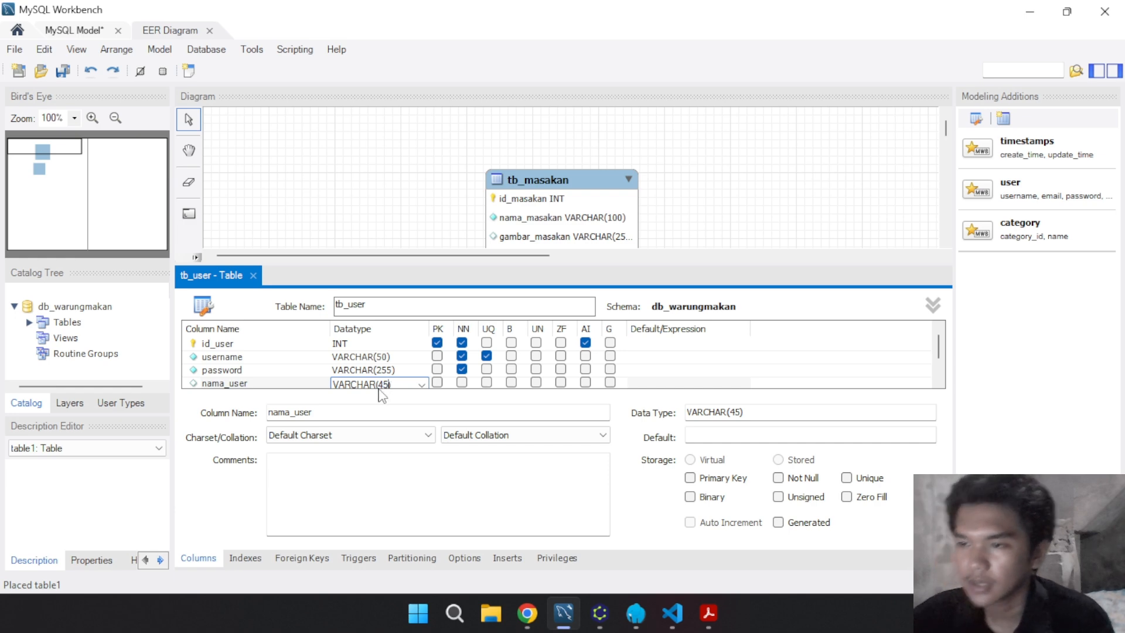
type("255")
key("Return")
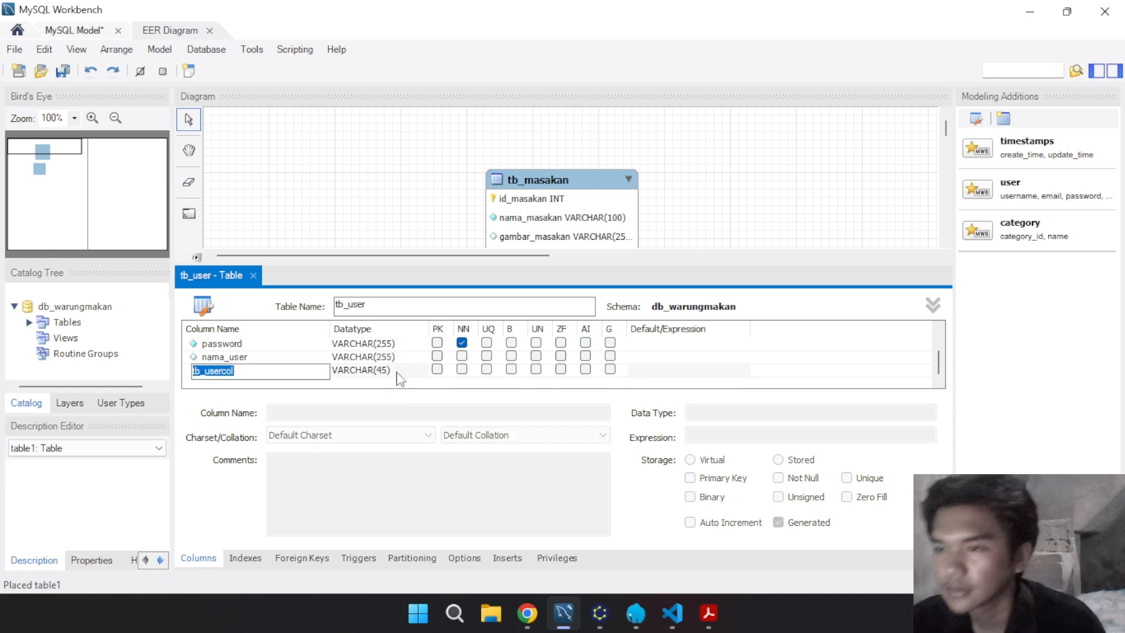
Delete the extra tb_usercol column from tb_user and make the nama_user column not null
left_click(395, 371)
left_click(362, 371)
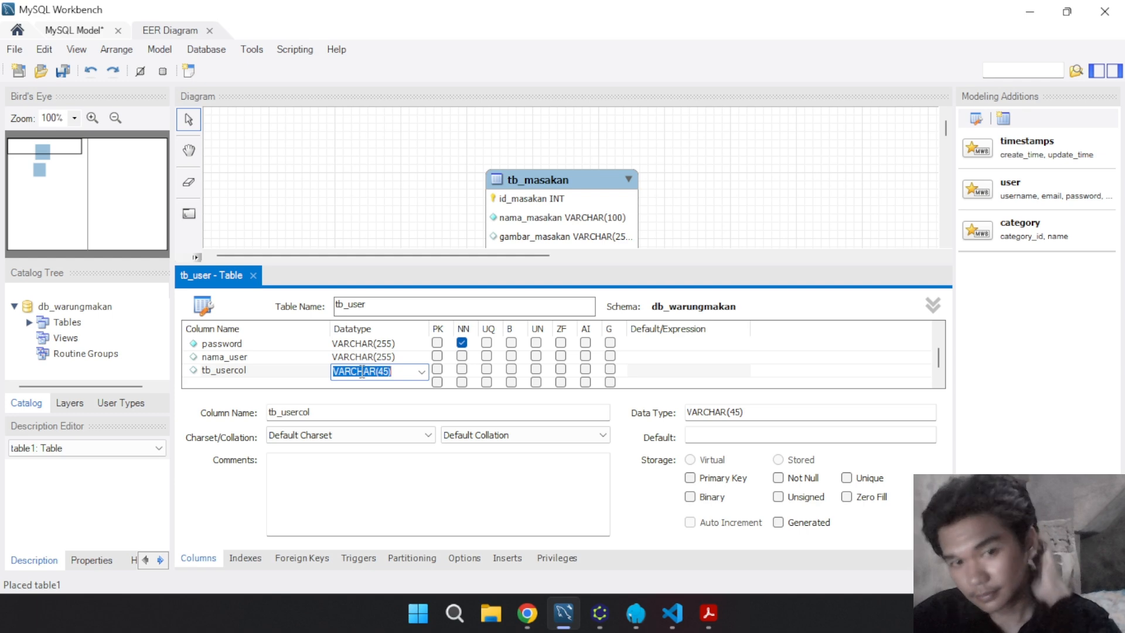
left_click(271, 373)
left_click(271, 372)
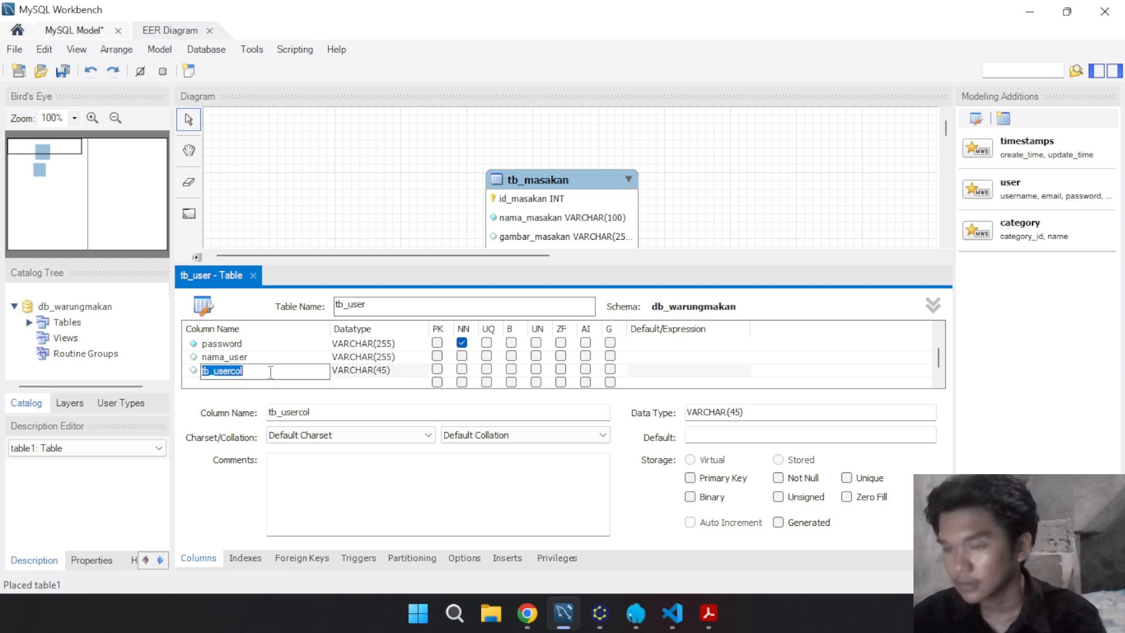
left_click(340, 372)
left_click(341, 372)
left_click(307, 366)
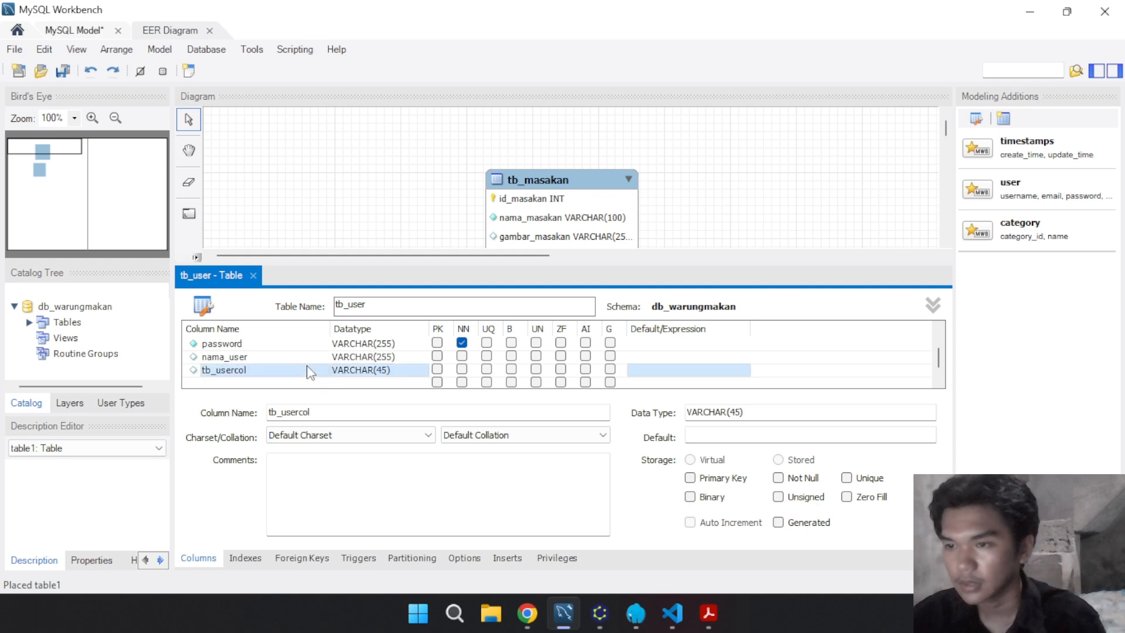
right_click(306, 366)
left_click(354, 471)
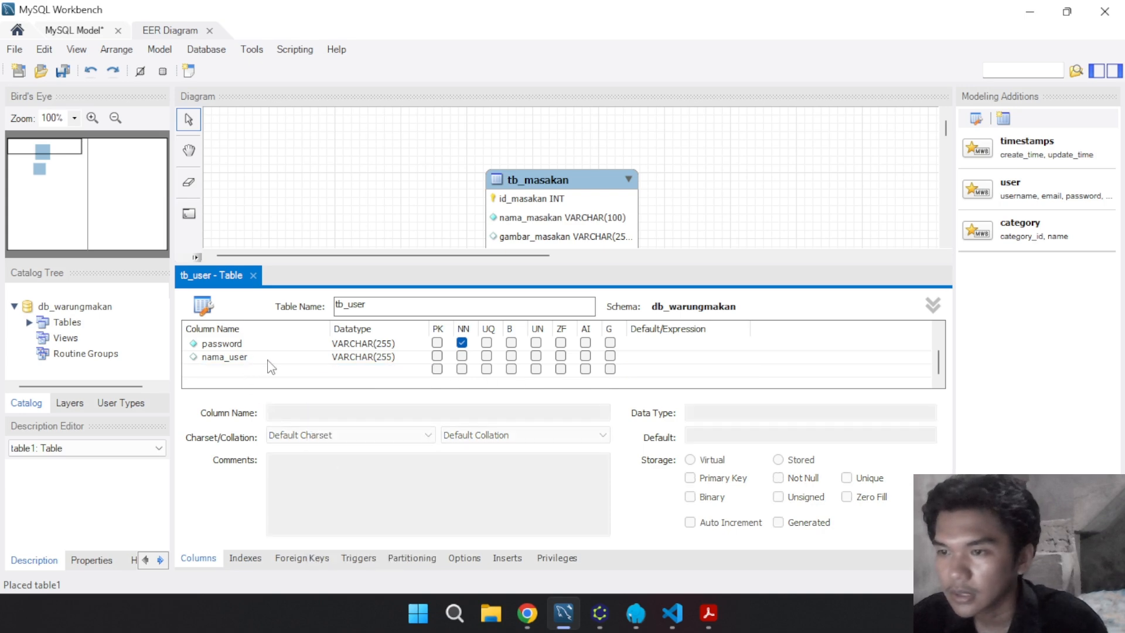
left_click(462, 356)
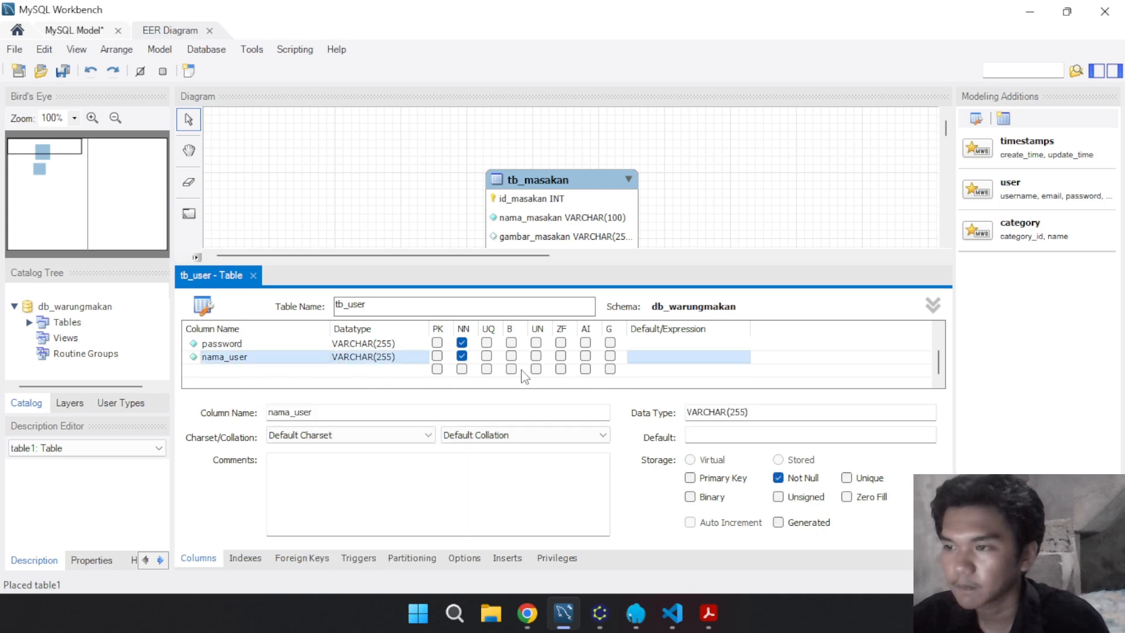
Close the tb_user table editor and move tb_masakan and tb_user to the diagram's right side, with tb_masakan above tb_user
scroll(534, 368, "up", 1)
scroll(274, 350, "down", 1)
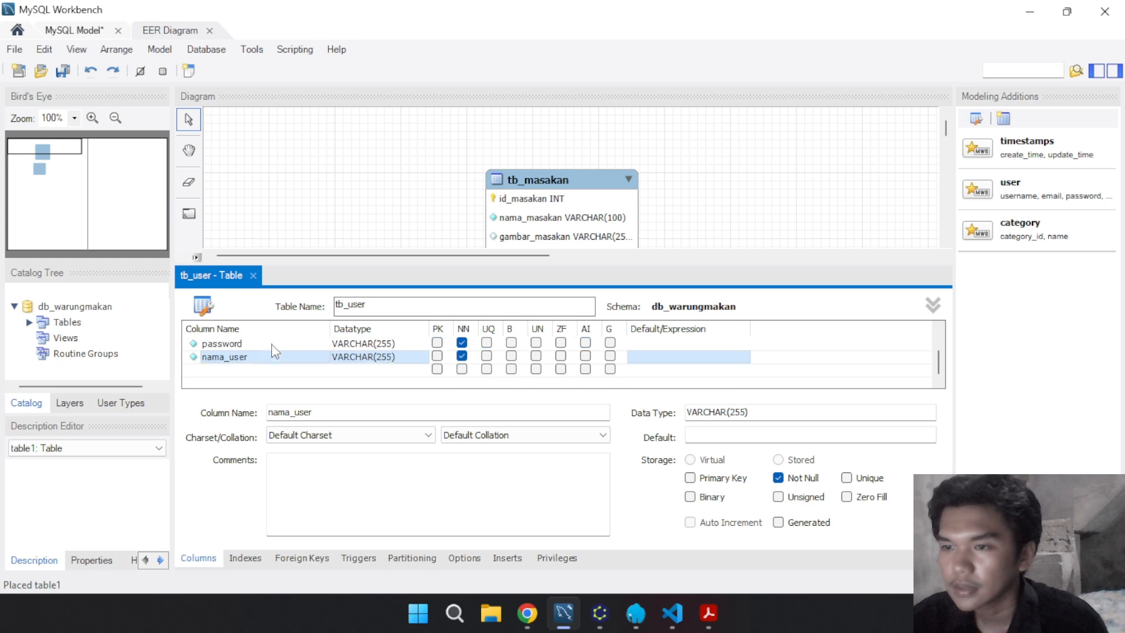
left_click(253, 276)
left_click_drag(484, 402, 687, 414)
left_click_drag(550, 276, 731, 201)
left_click(727, 394)
Check the order entity in yEd, then in MySQL Workbench place a new table left of tb_user and name it tb_order
left_click(598, 614)
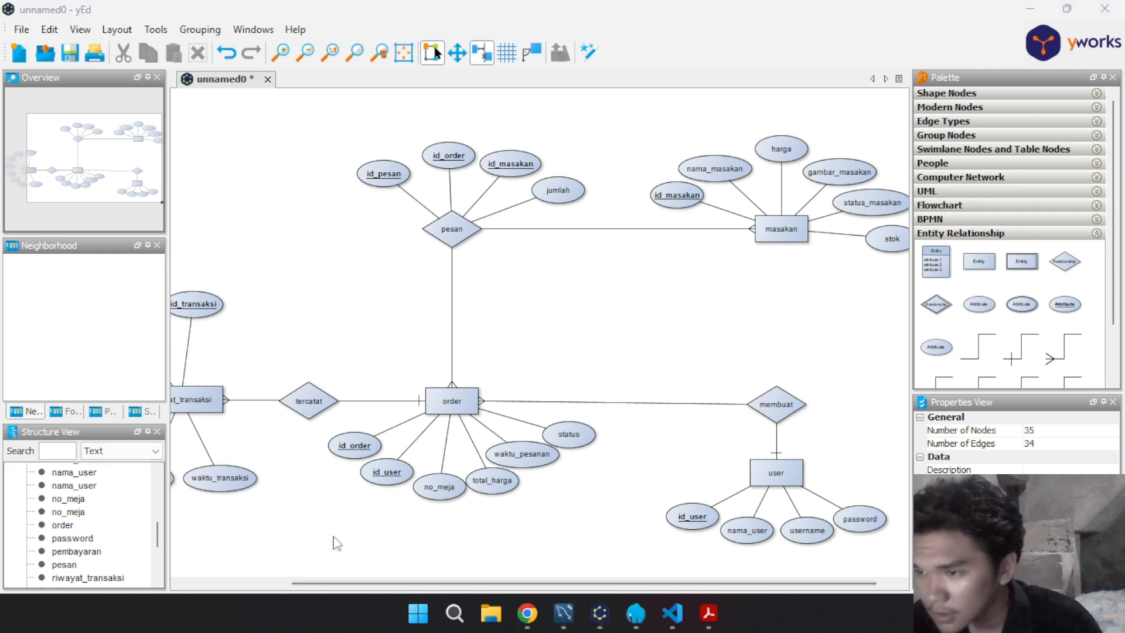
left_click(708, 613)
left_click(708, 616)
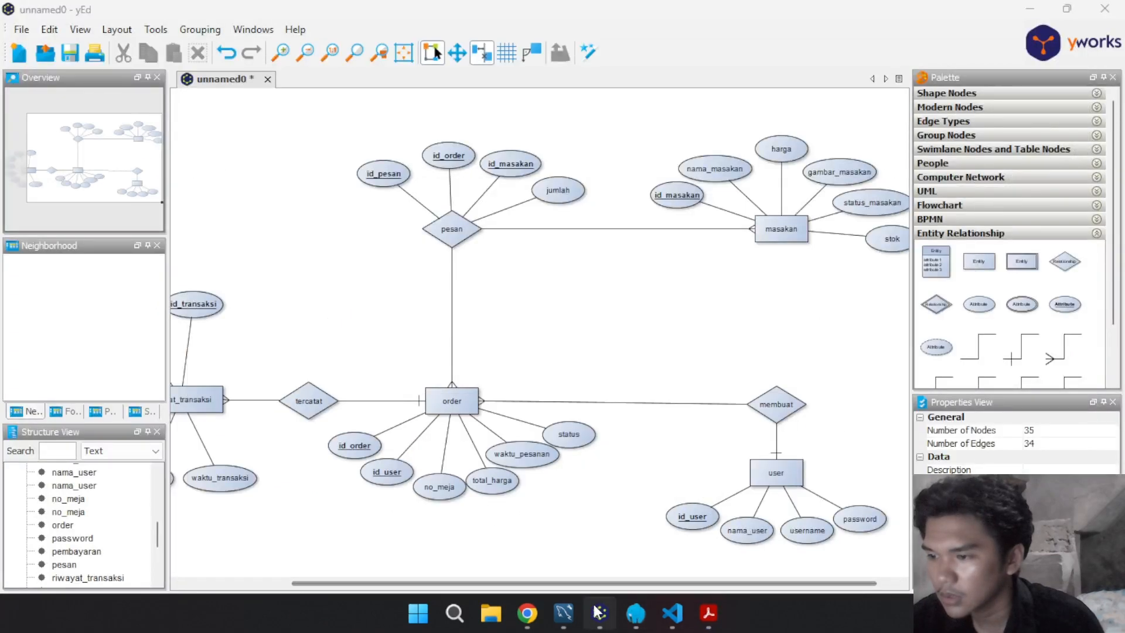
left_click(564, 613)
left_click(188, 299)
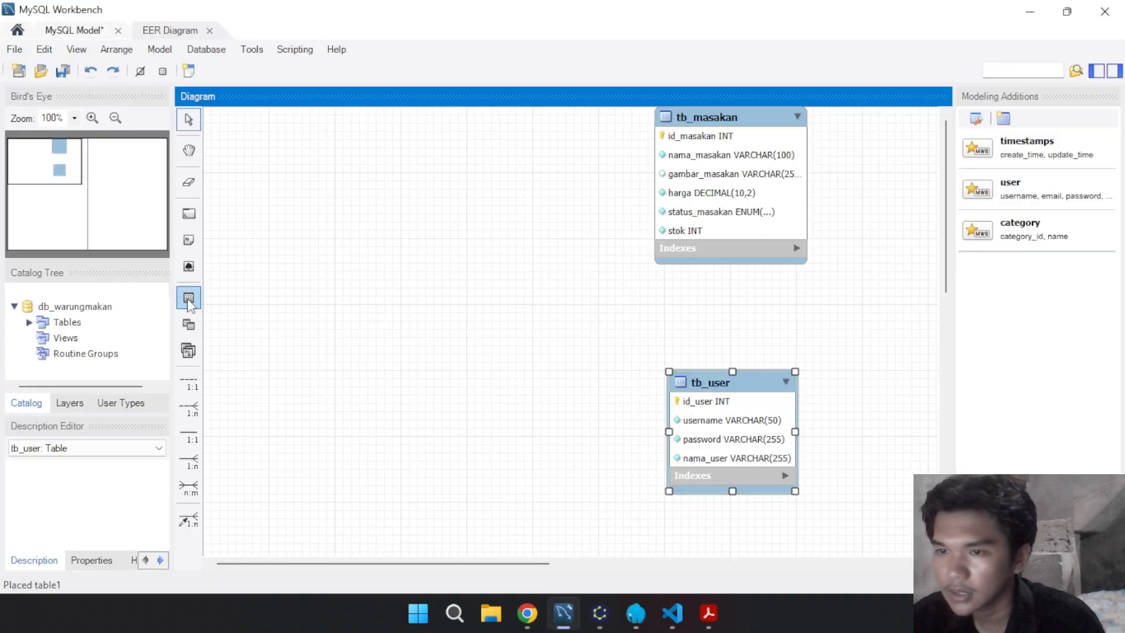
left_click(364, 369)
left_click_drag(397, 383, 349, 374)
double_click(347, 366)
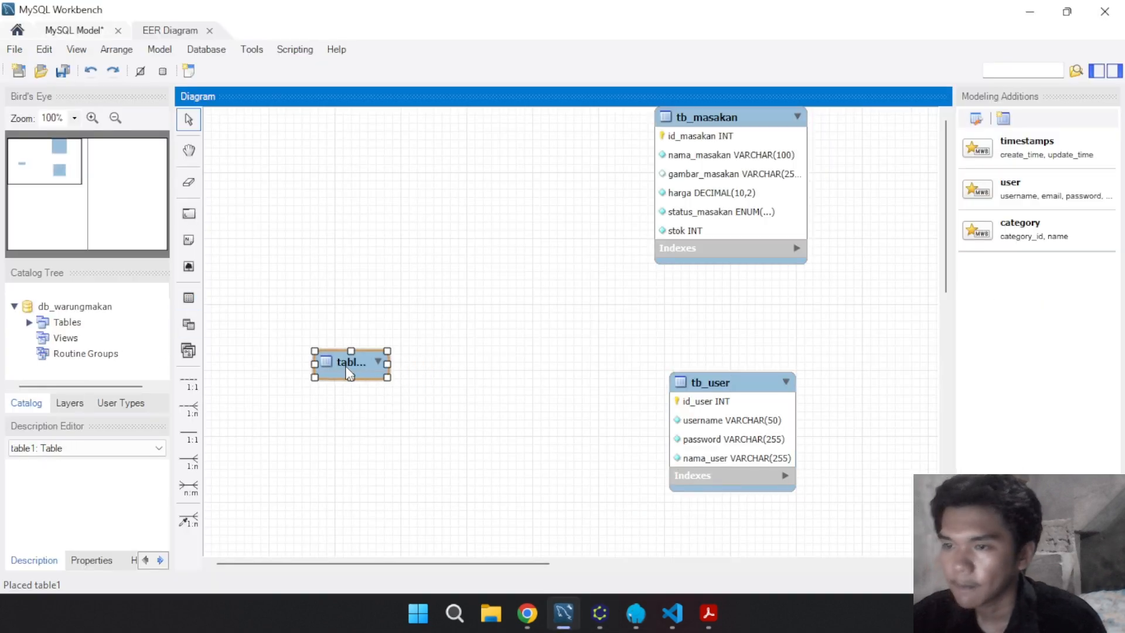
type("tb_order")
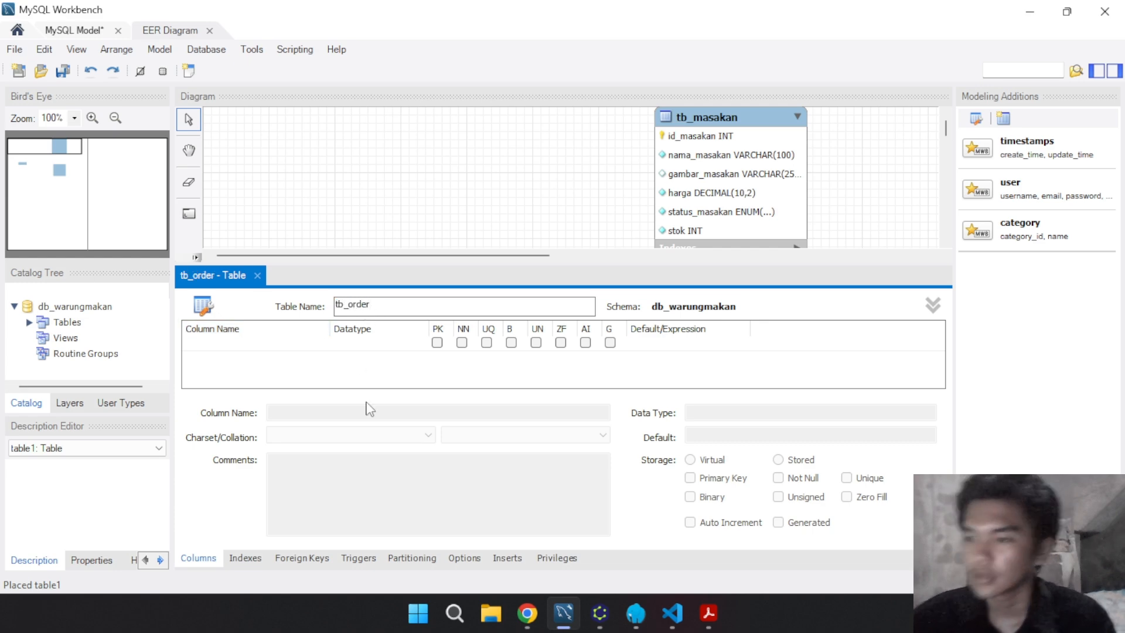
Check the order attributes in yEd and add an auto-increment INT primary key column id_order to tb_order in MySQL Workbench
left_click(610, 620)
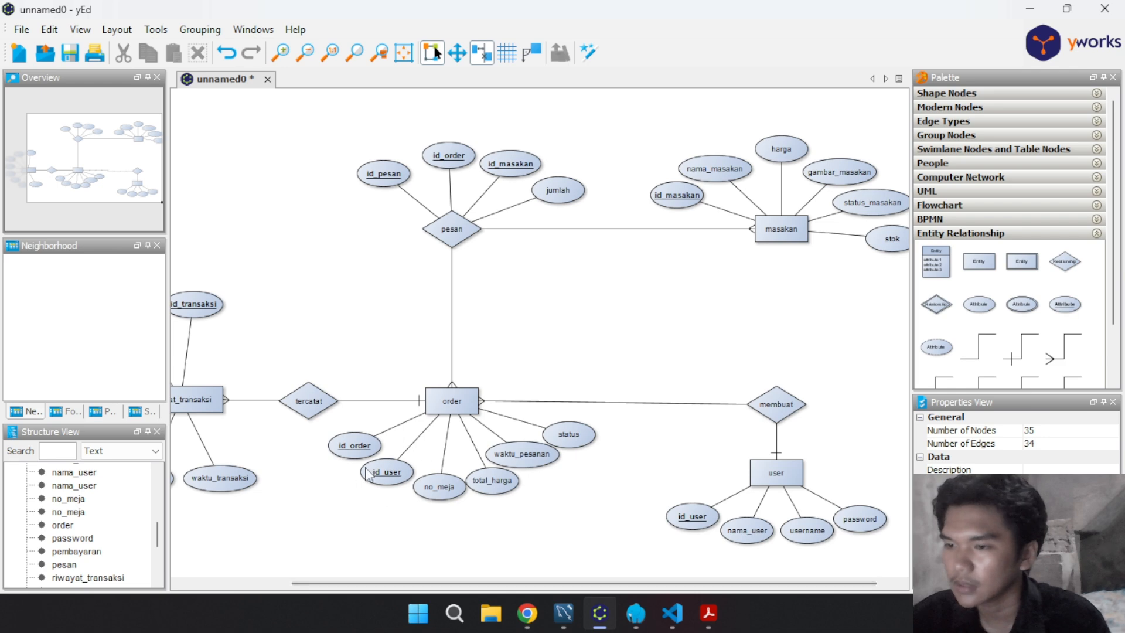
left_click(564, 614)
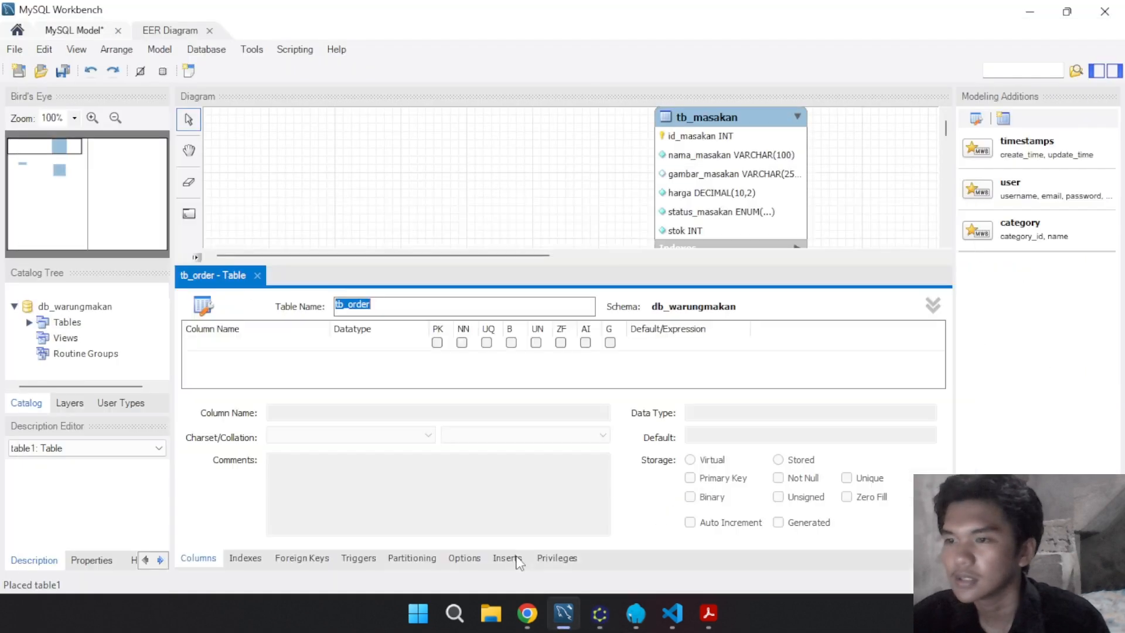
double_click(263, 346)
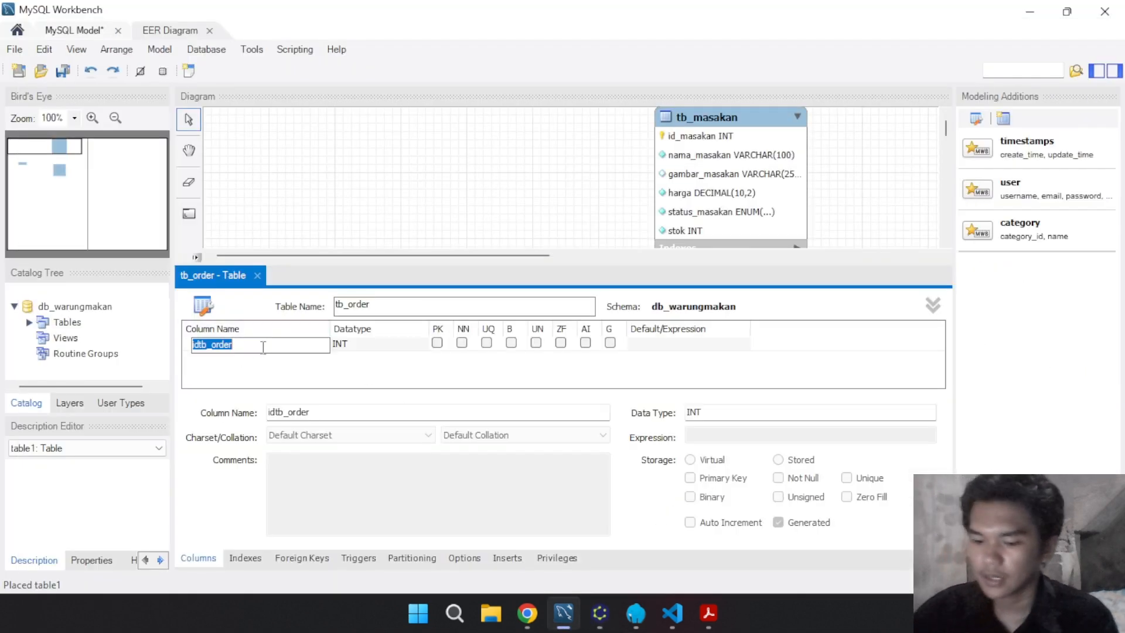
type("id_order")
key("Tab")
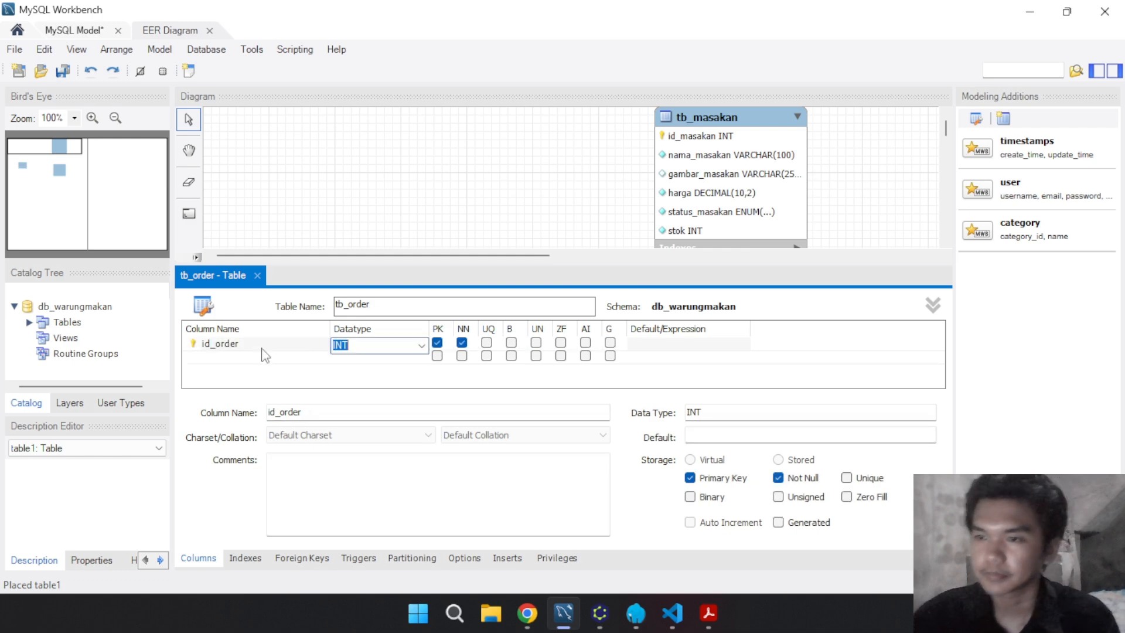
left_click(586, 342)
Add a not-null no_meja column to tb_order with data type VARCHAR(20), consulting the yEd diagram for the attribute
double_click(202, 364)
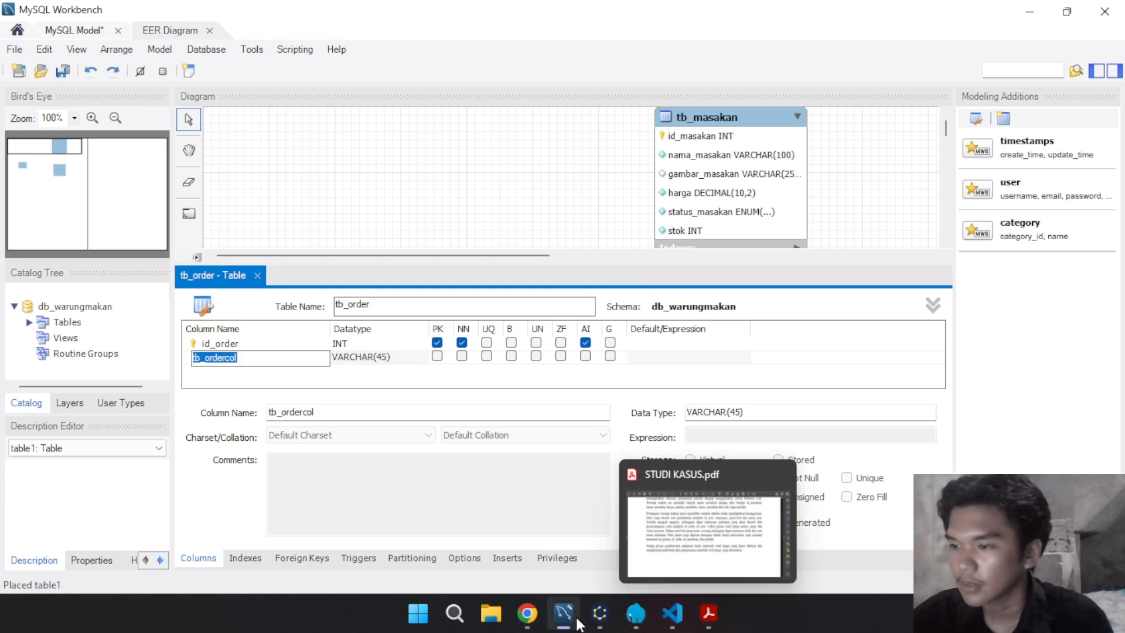
left_click(598, 620)
left_click(599, 620)
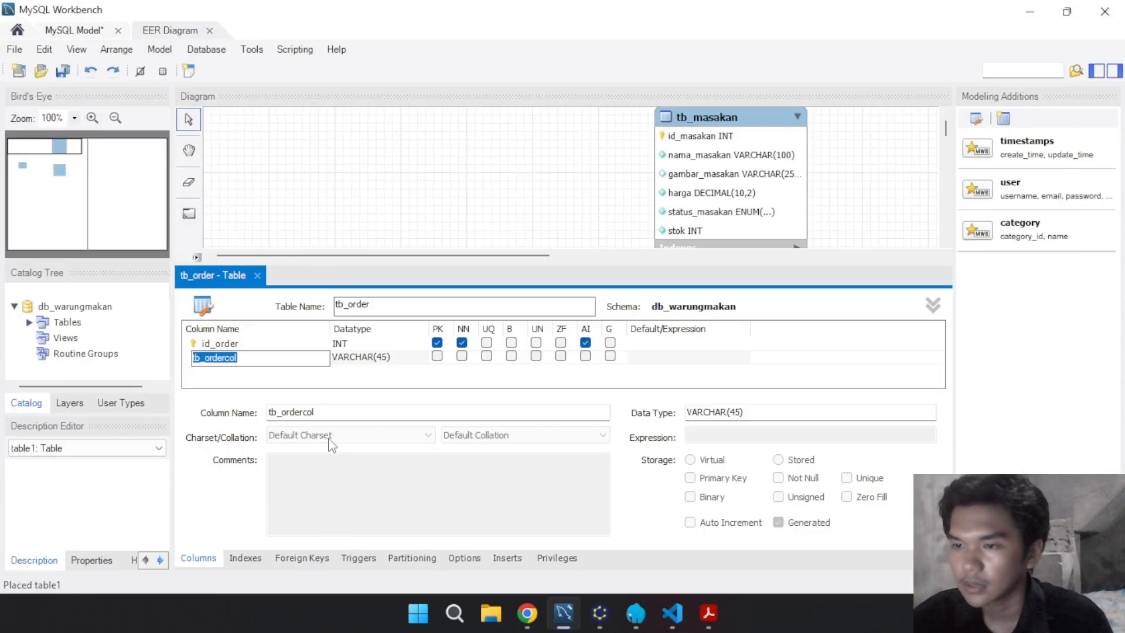
type("no_meja")
key("Tab")
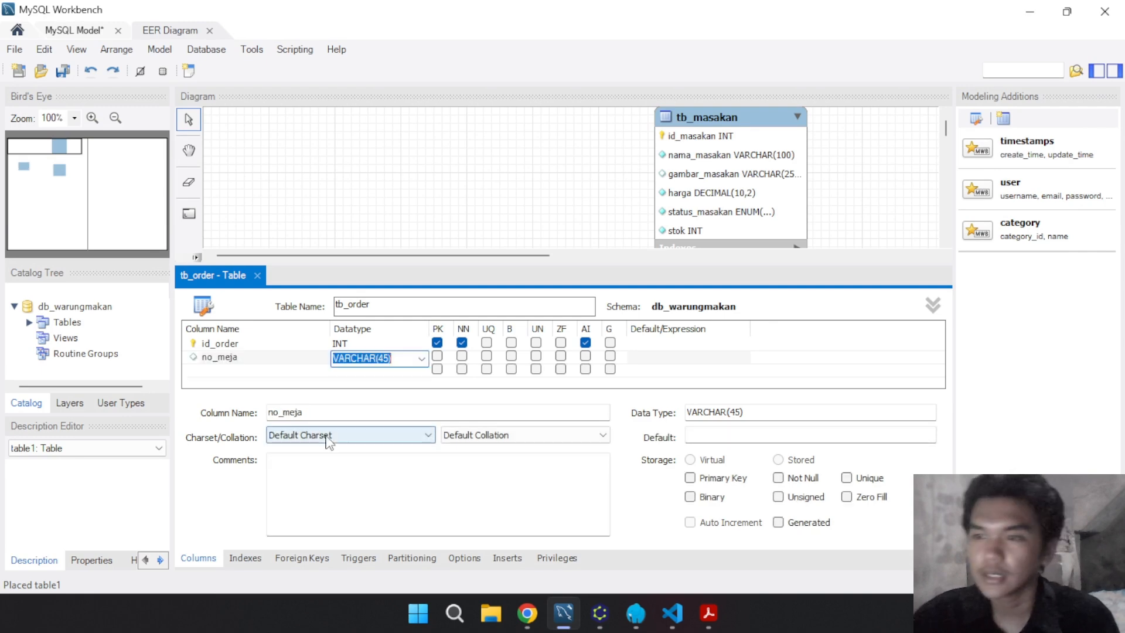
left_click(386, 359)
double_click(386, 359)
key("Right")
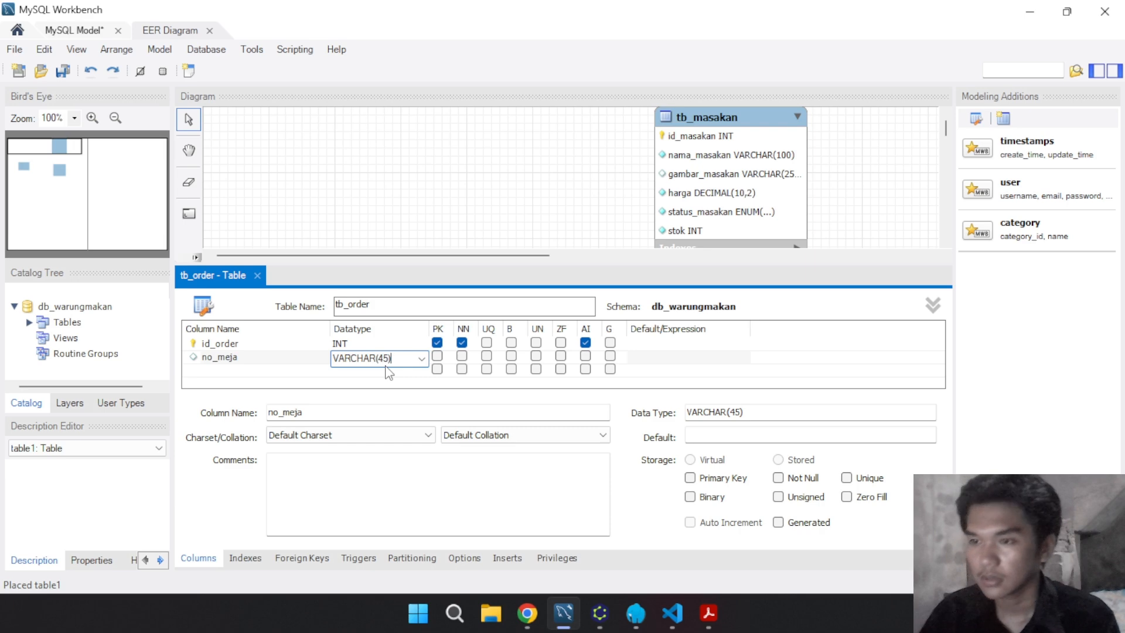
key("BackSpace")
key("BackSpace")
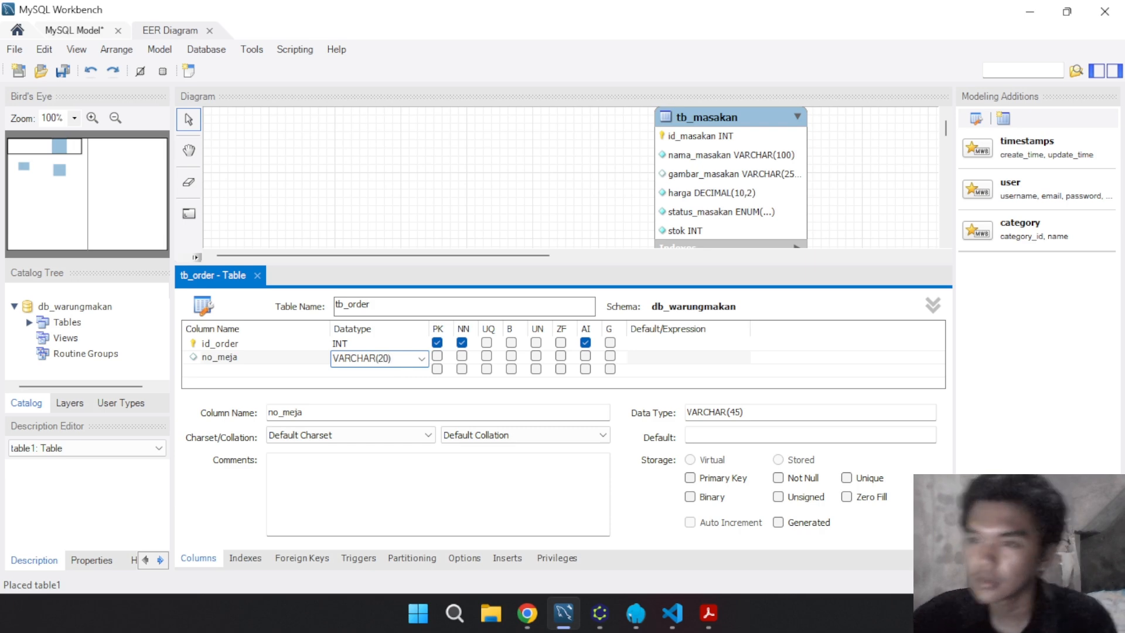
left_click(462, 356)
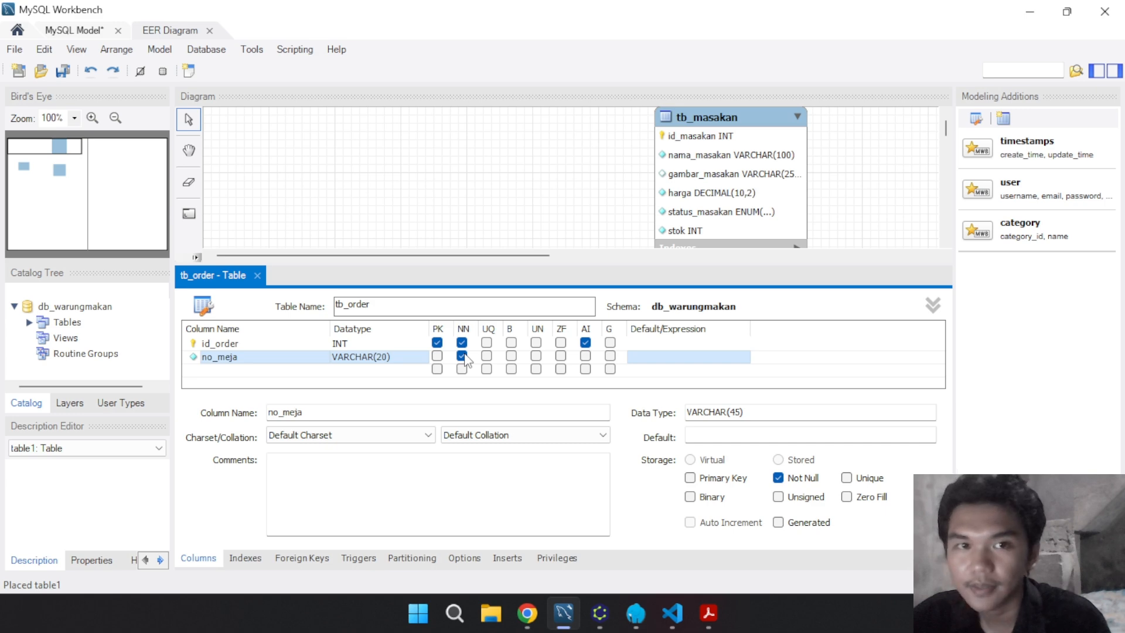
Consult the STUDI KASUS.pdf and the yEd diagram, and add a not-null total_harga column of type DECIMAL(10,2) to tb_order
double_click(235, 370)
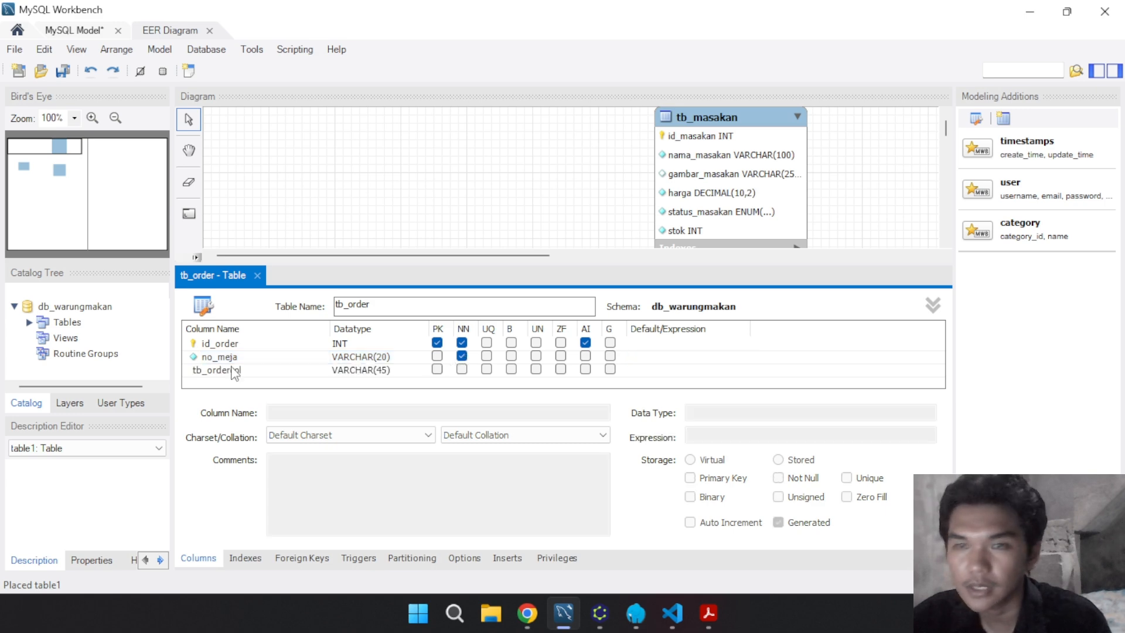
left_click(712, 615)
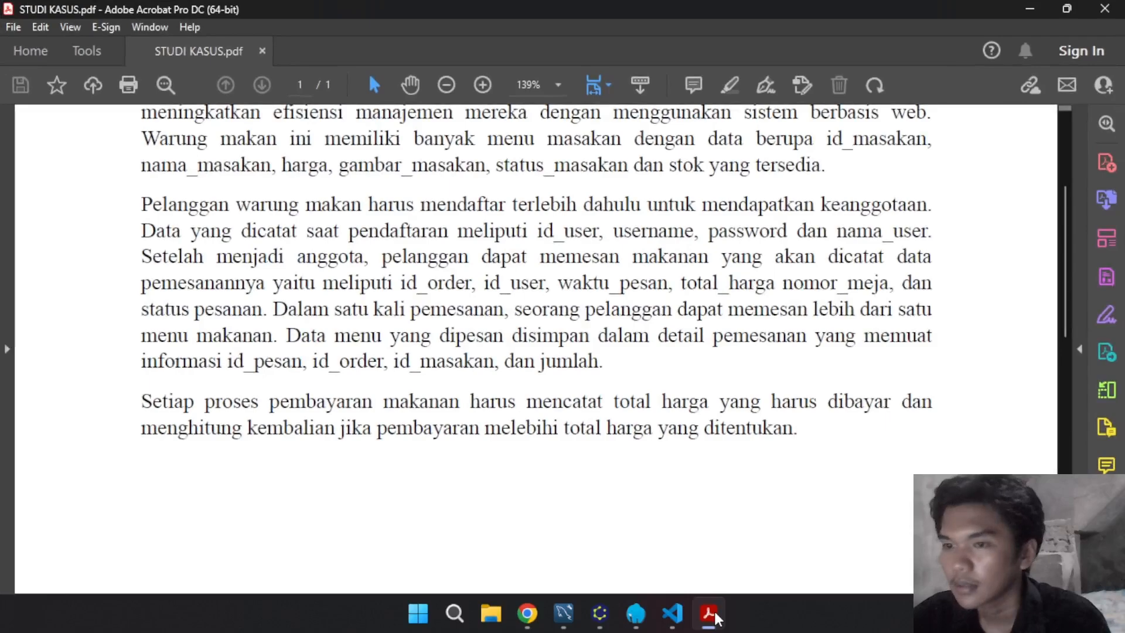
left_click(713, 616)
left_click(599, 613)
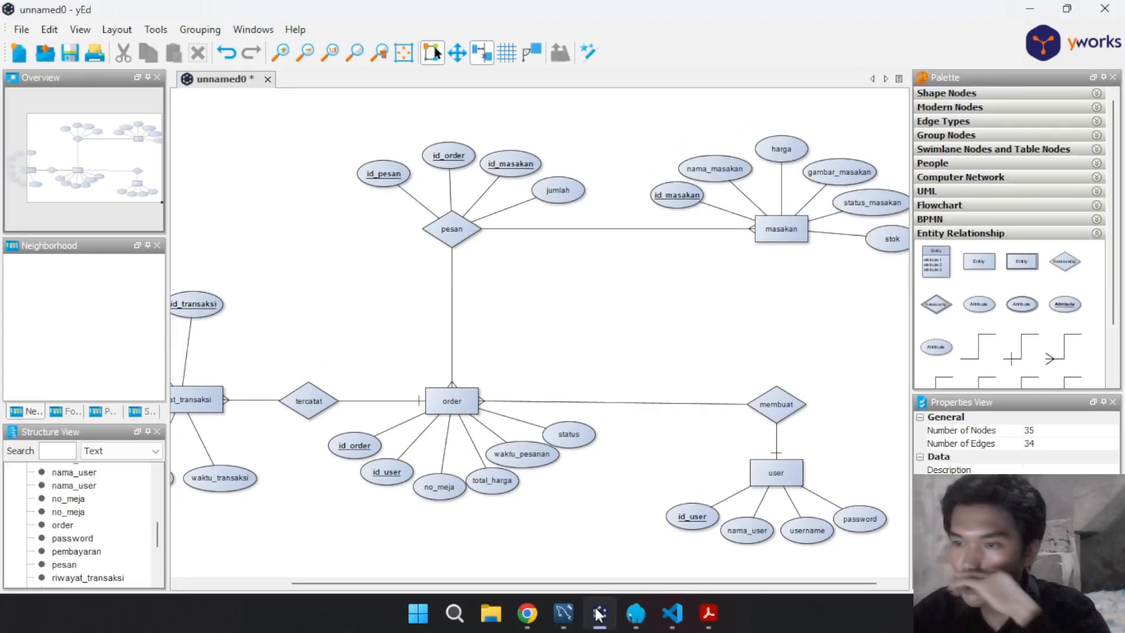
left_click(599, 614)
type("t")
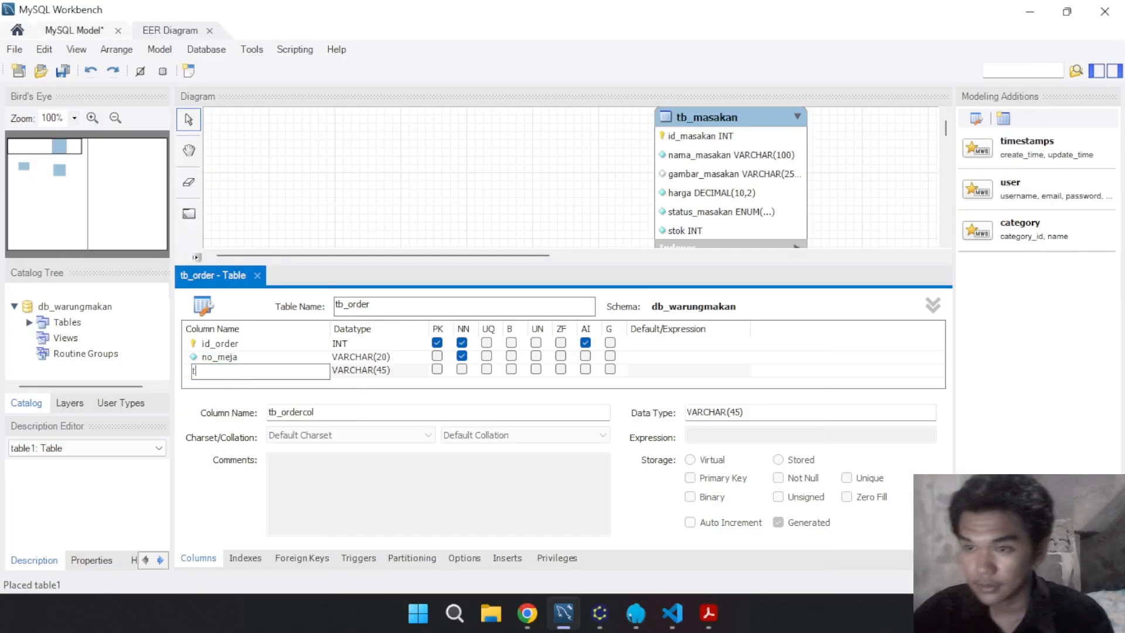
type("otal_harga")
key("Tab")
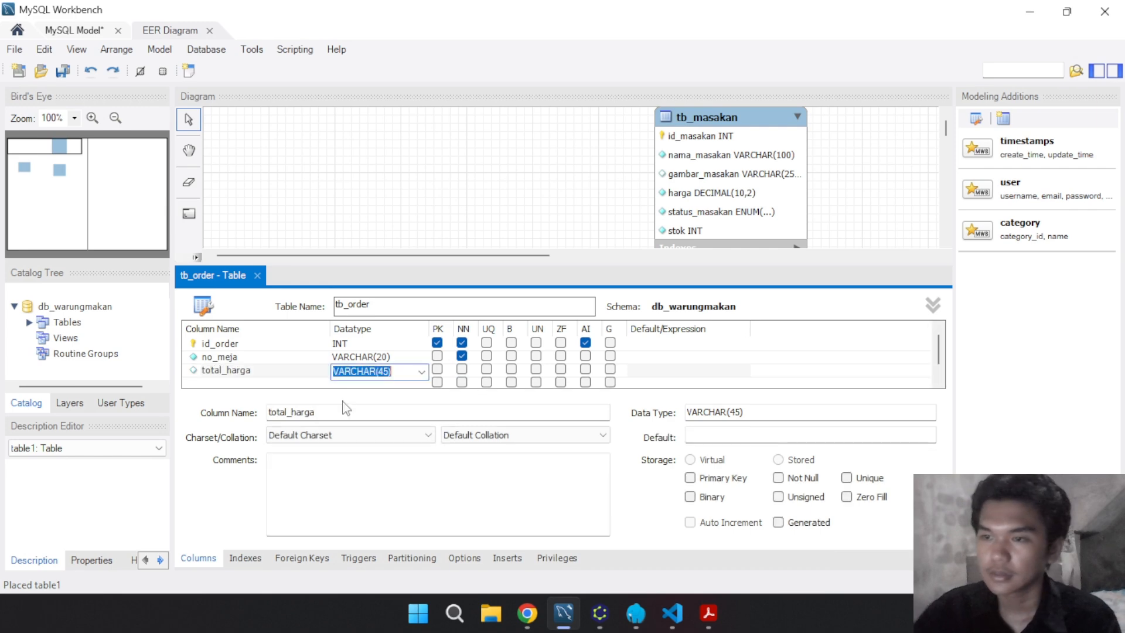
type("DECIMAL(")
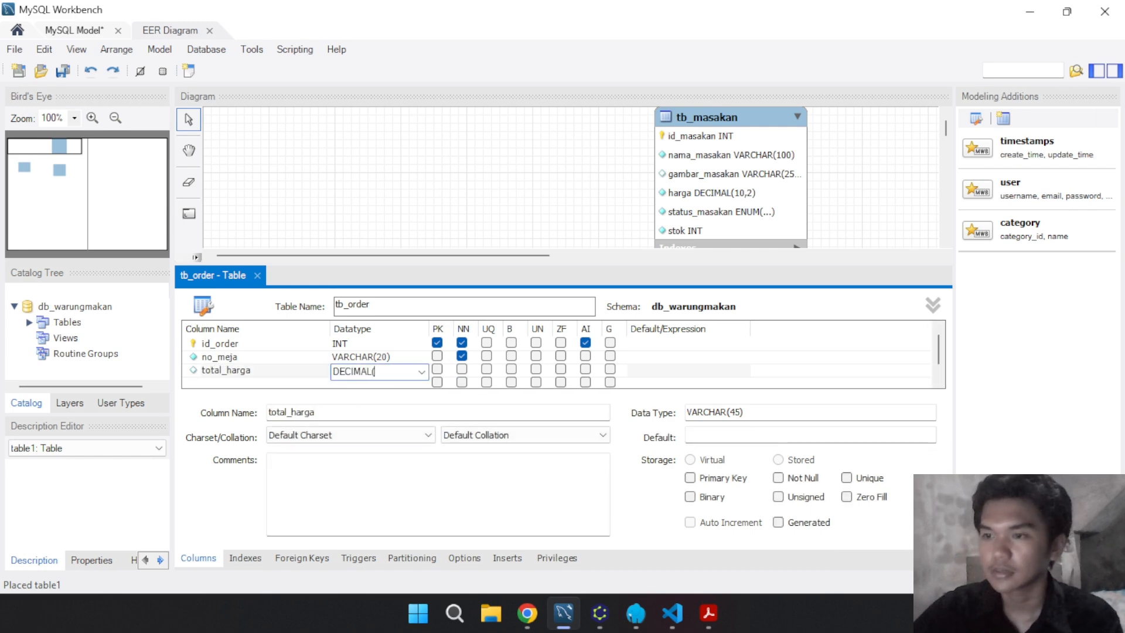
type("10,2)")
key("Return")
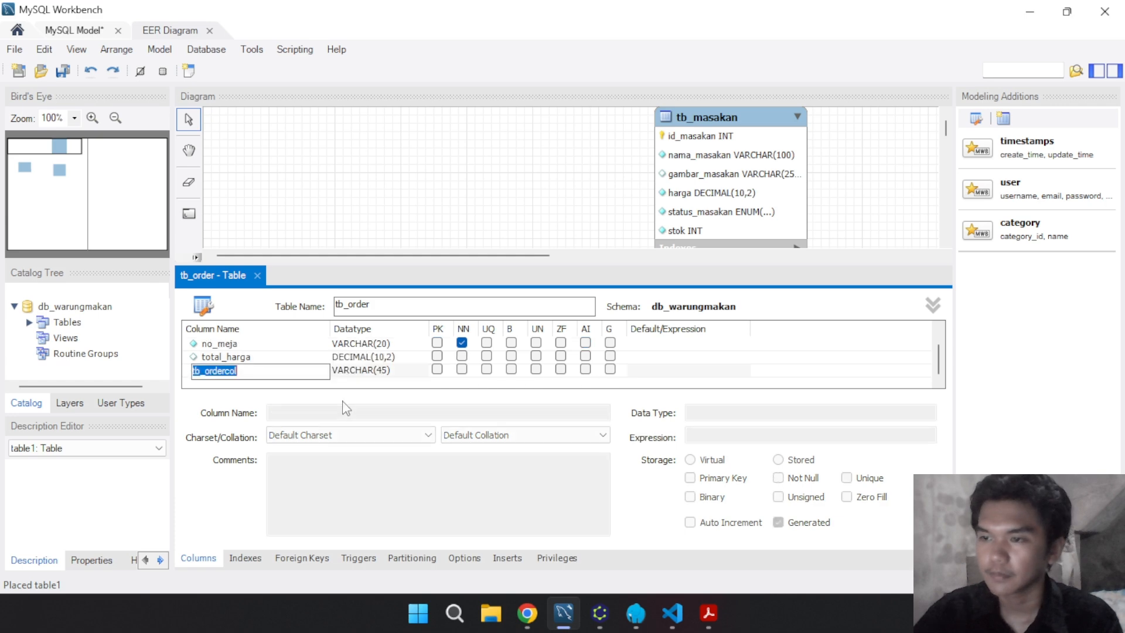
left_click(462, 355)
Add a not-null waktu_pesanan column of type DATETIME to tb_order, checking the attribute name in the yEd diagram
left_click(242, 371)
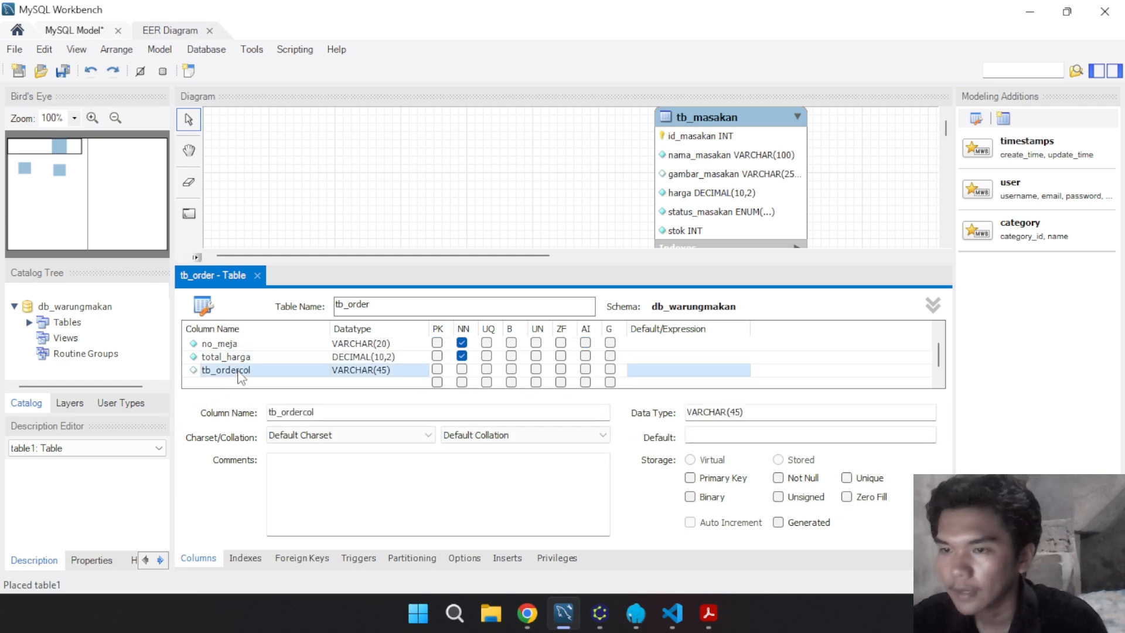
left_click(599, 613)
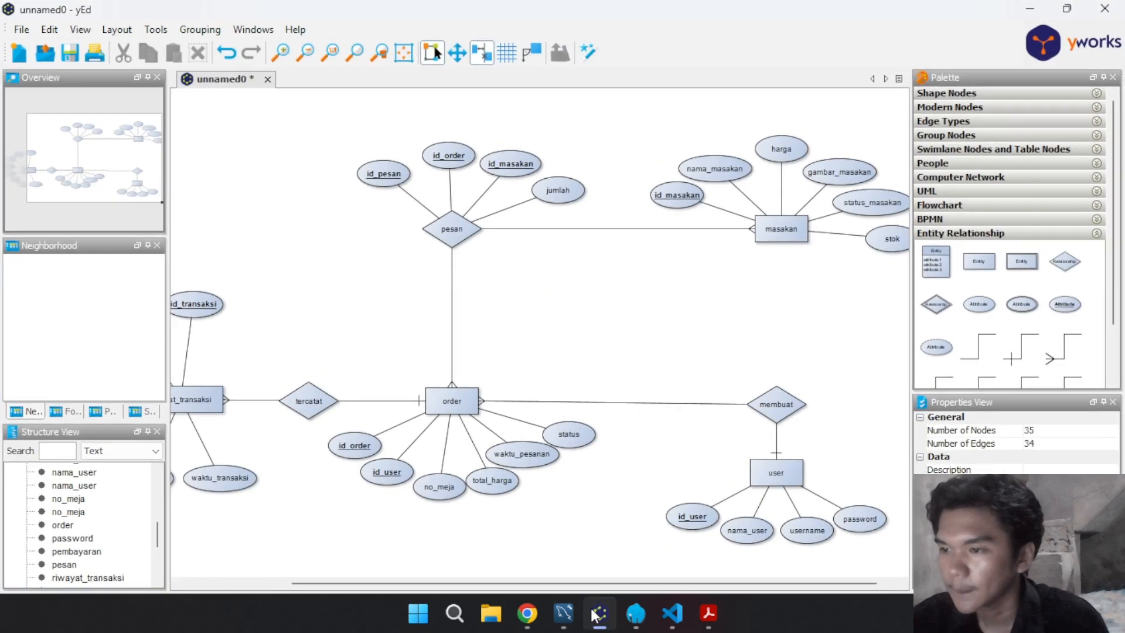
left_click(563, 613)
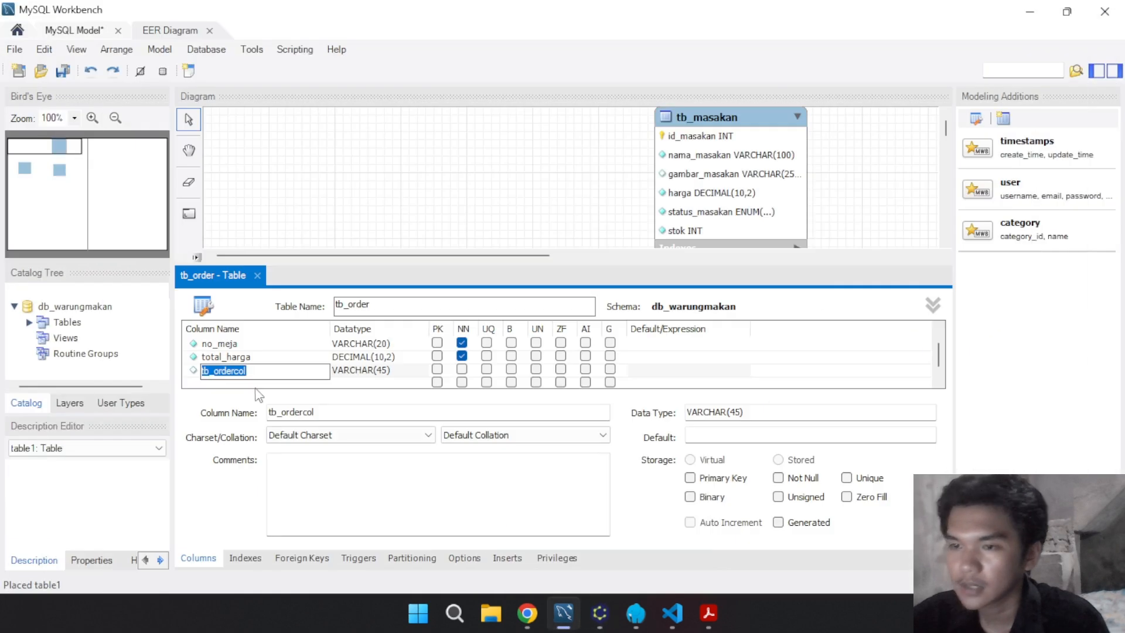
type("waktu_pesanan")
key("Tab")
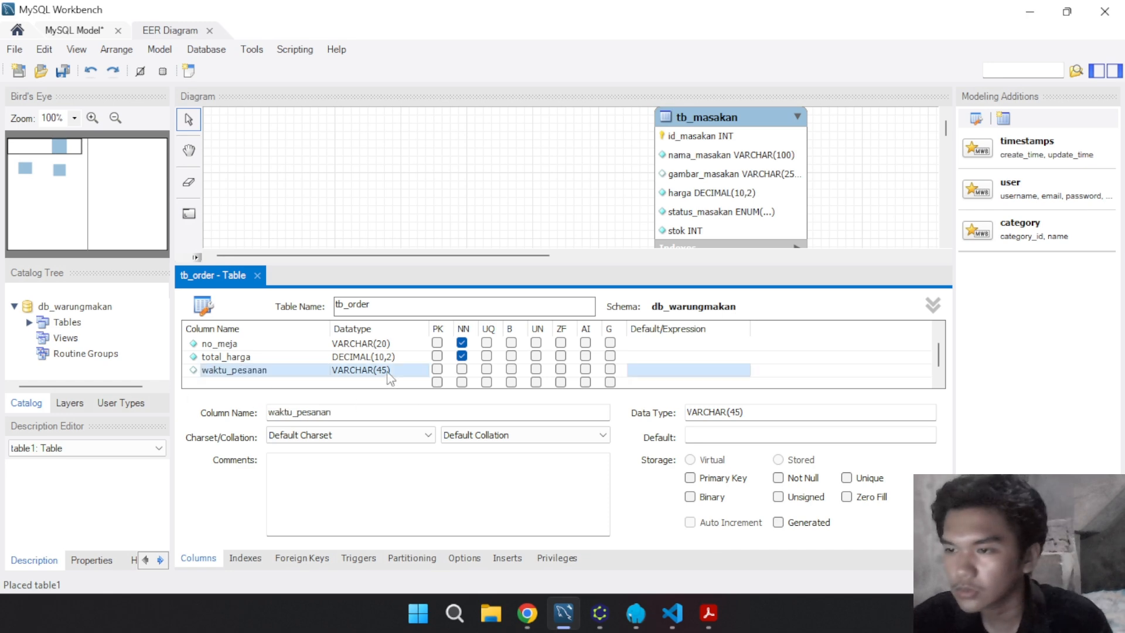
type("DATE")
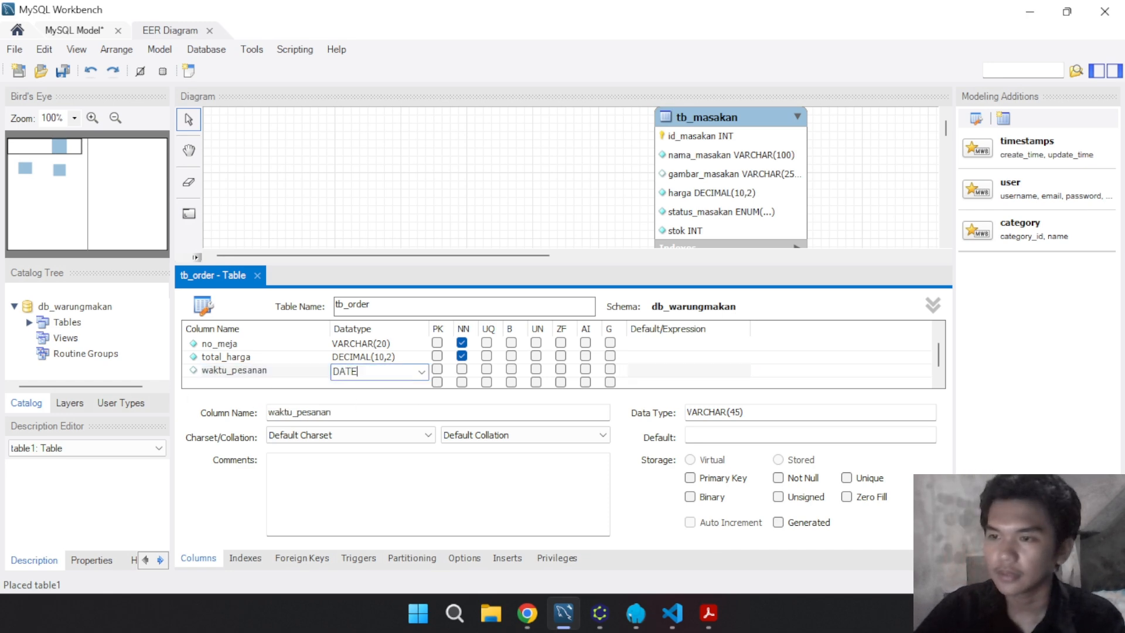
type("TIME")
key("Return")
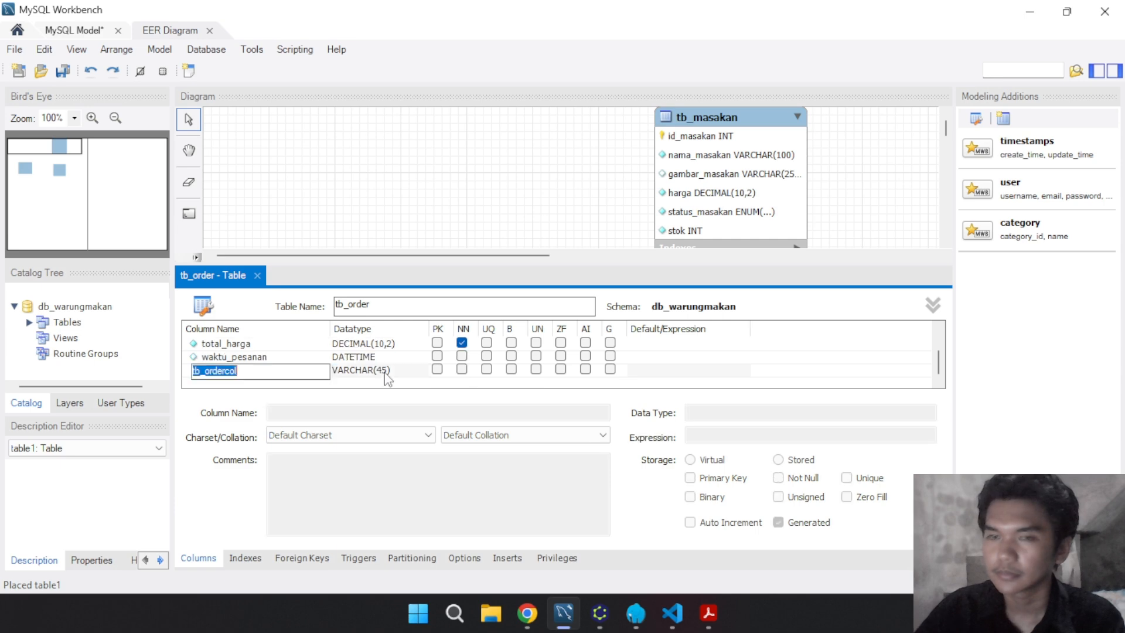
left_click(462, 356)
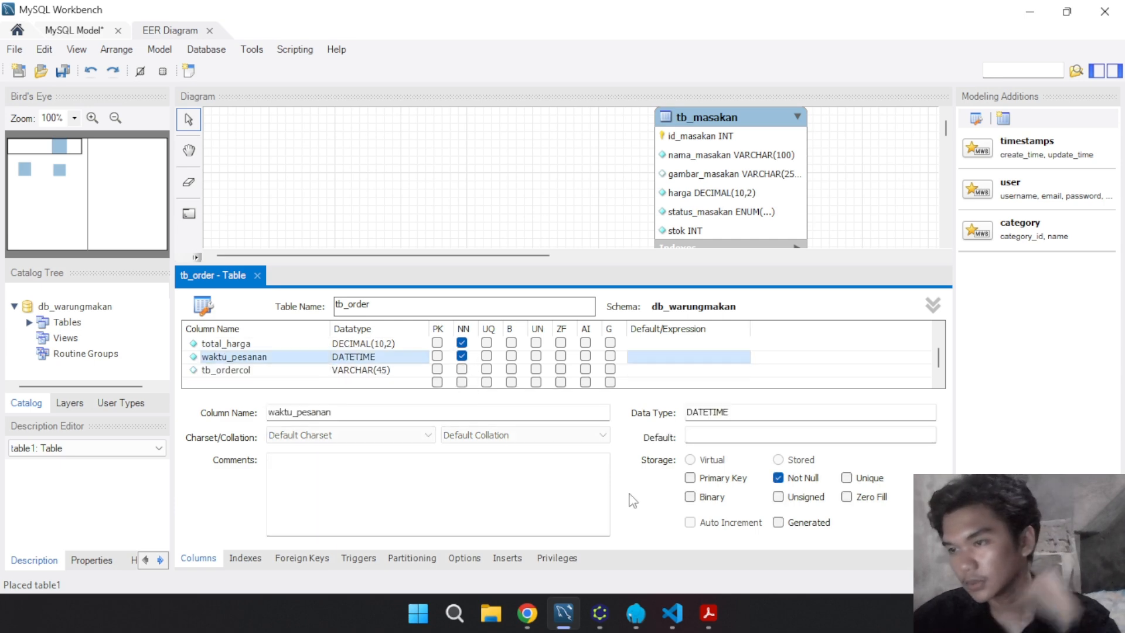
Check the remaining order attribute in the yEd diagram and add a status column to tb_order in MySQL Workbench
left_click(599, 613)
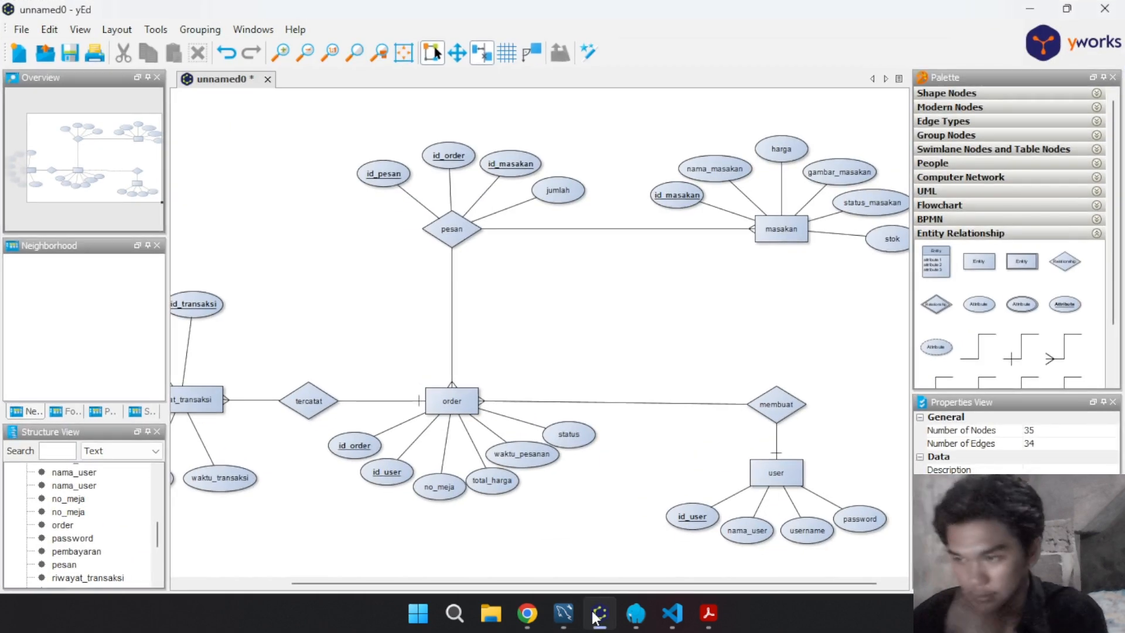
left_click(599, 614)
left_click(261, 387)
type("status")
key("Tab")
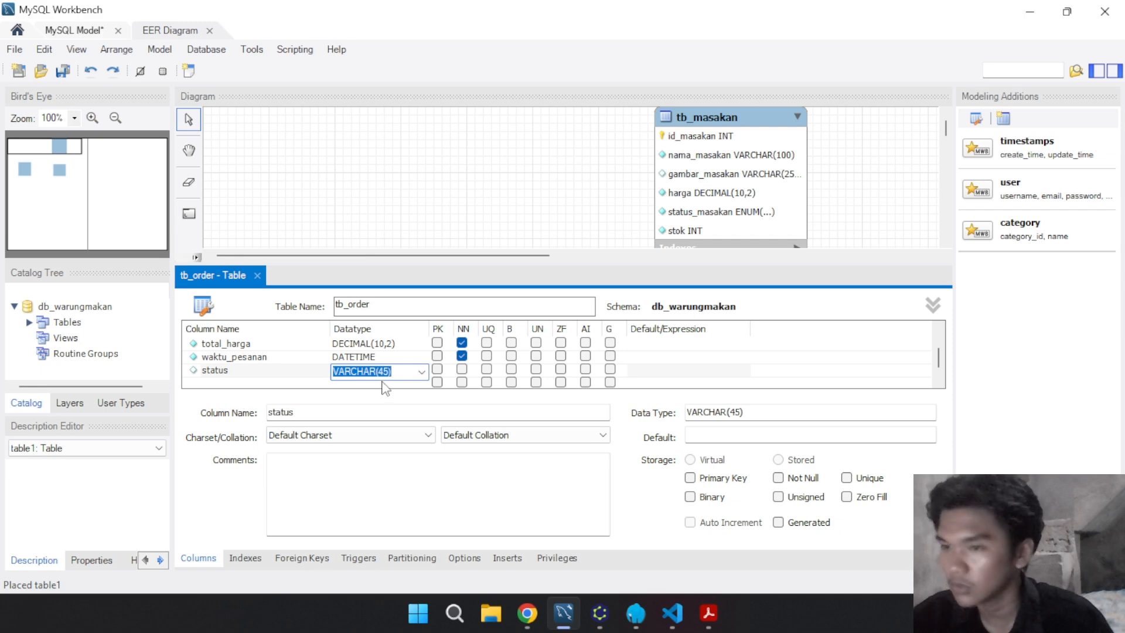
Set the status column's data type to ENUM('belum diproses', 'sudah diproses') and leave it nullable
type("ENUM('sudah dipor")
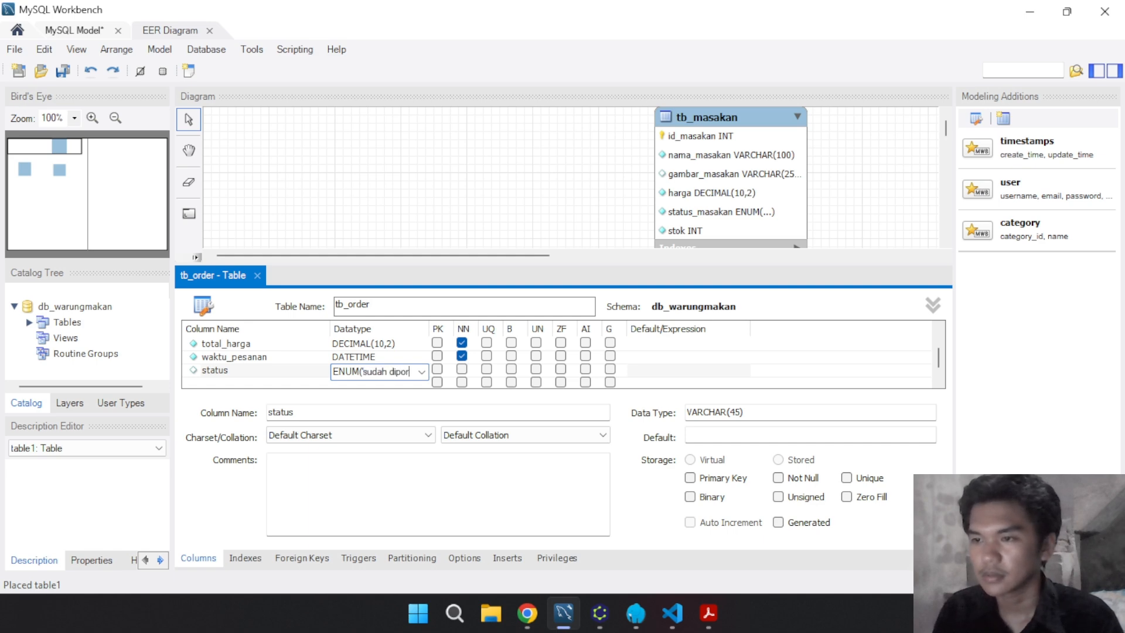
type("oses")
key("BackSpace")
type("','belum")
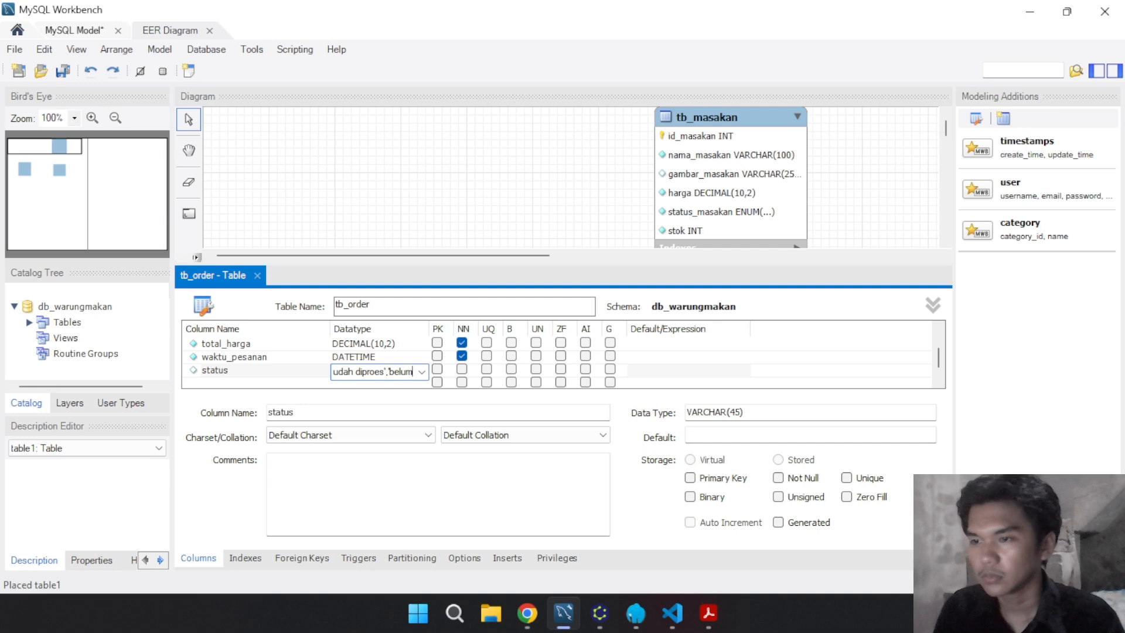
type(" diproses')")
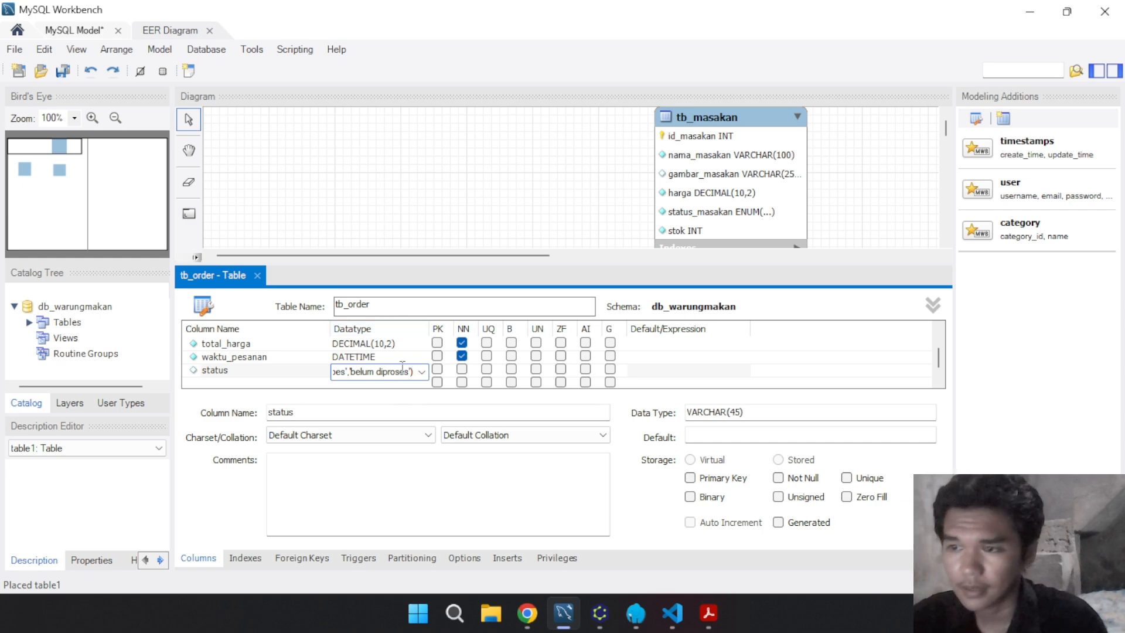
left_click_drag(412, 372, 363, 378)
key("BackSpace")
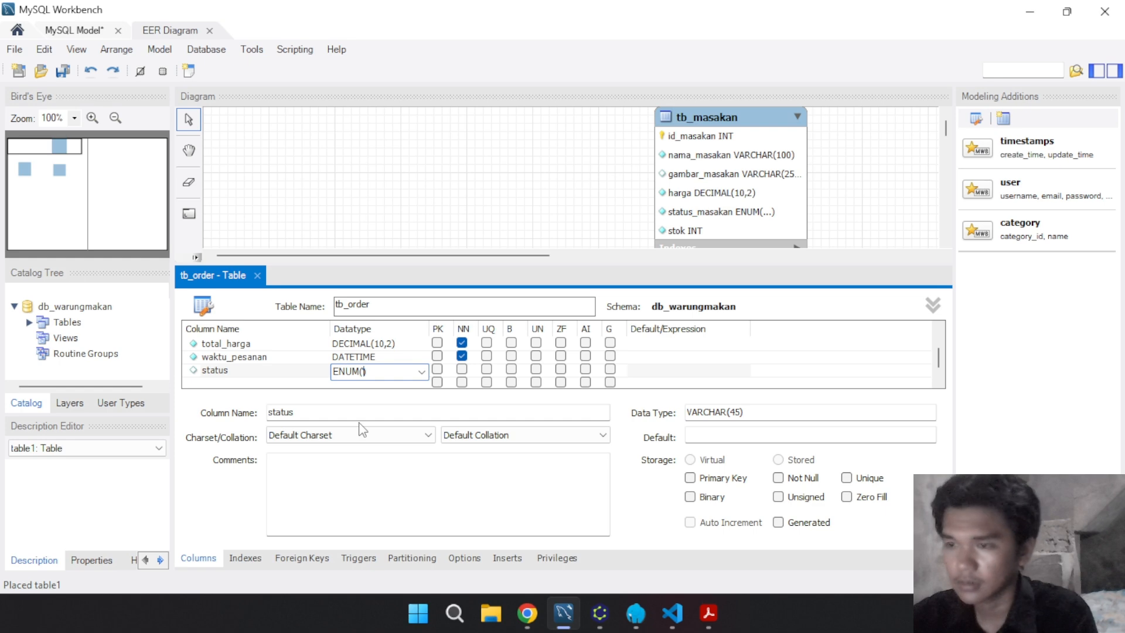
type("'bel")
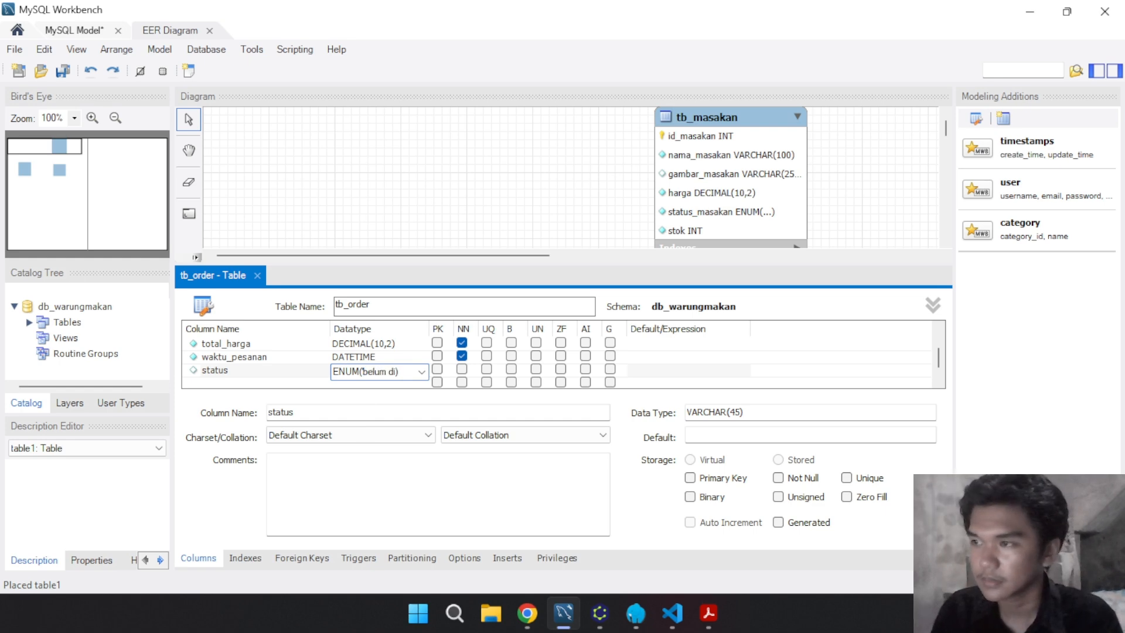
type("um diproses")
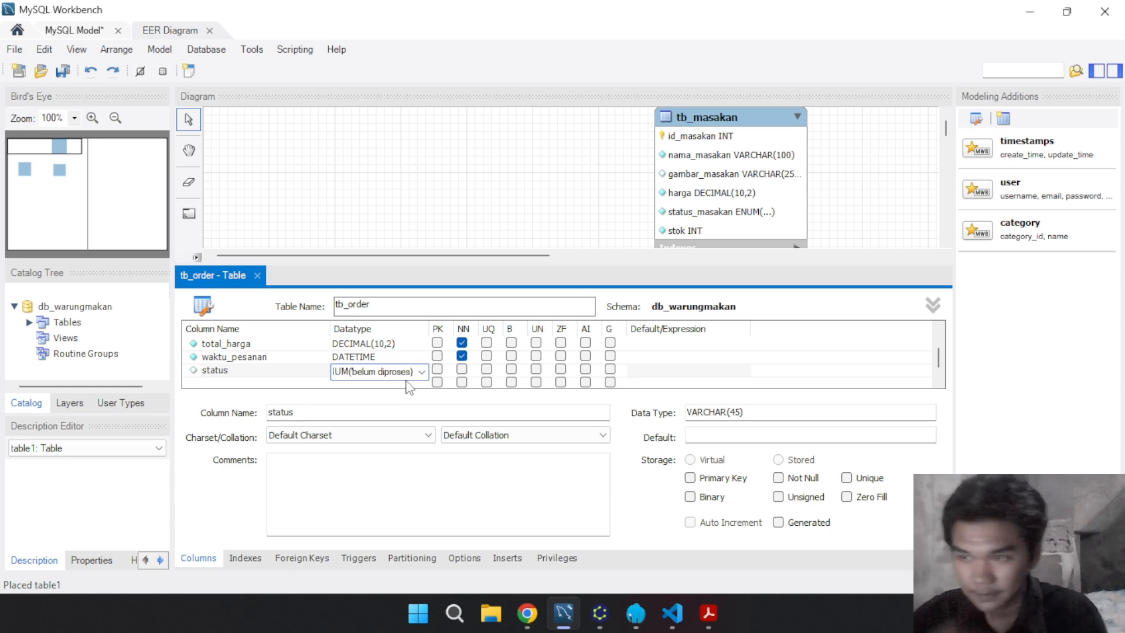
type("',)")
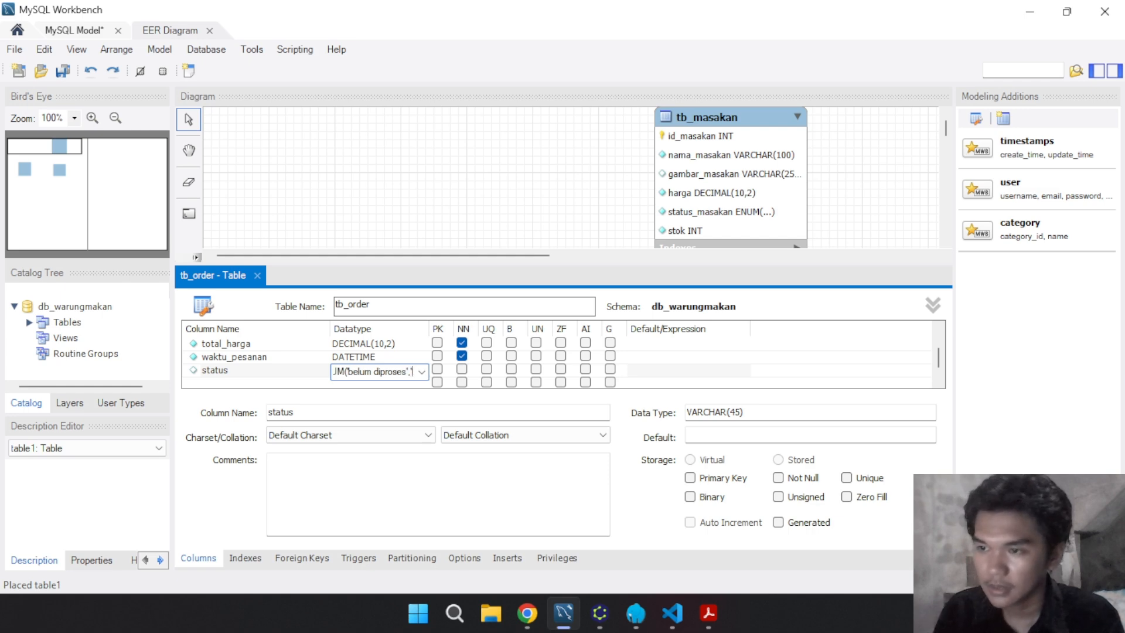
type("'su")
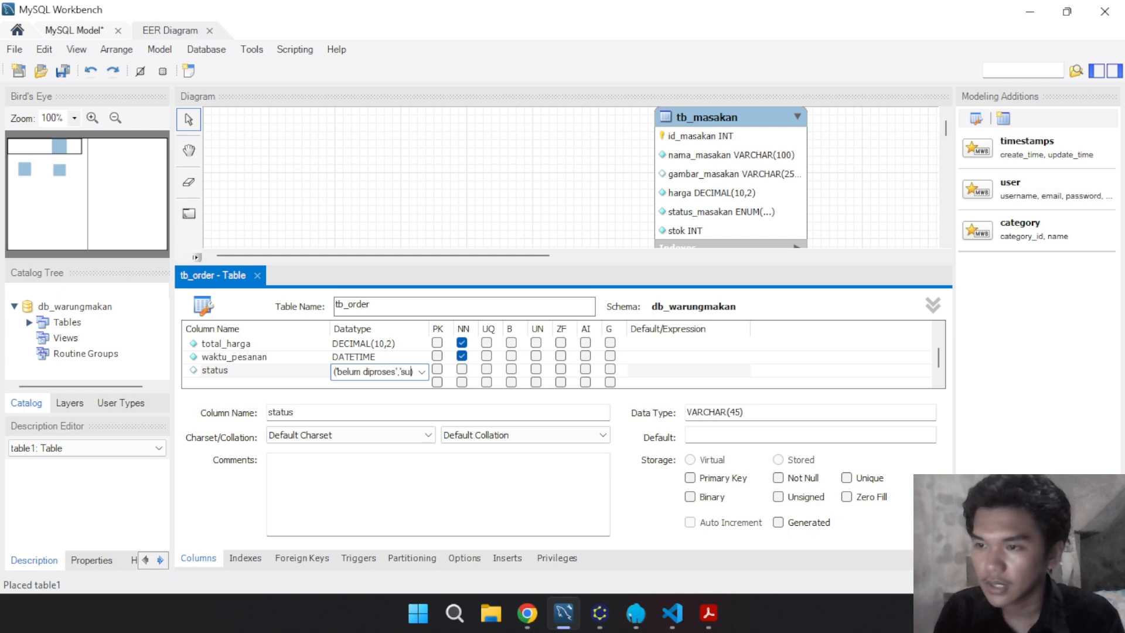
type("dah diproses'")
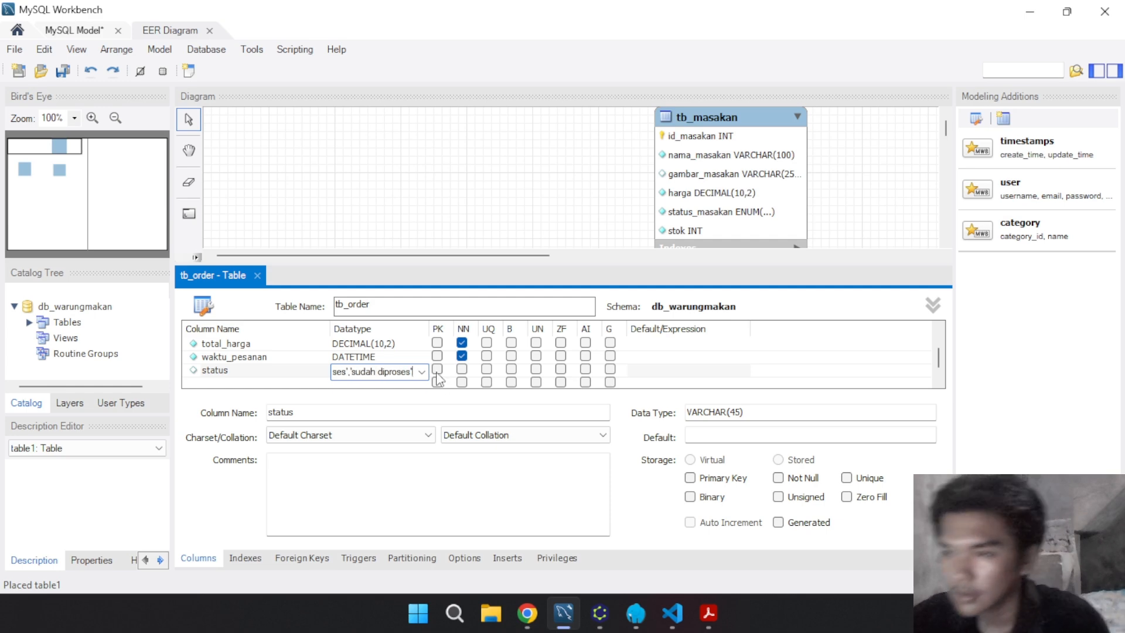
left_click(462, 370)
left_click(462, 372)
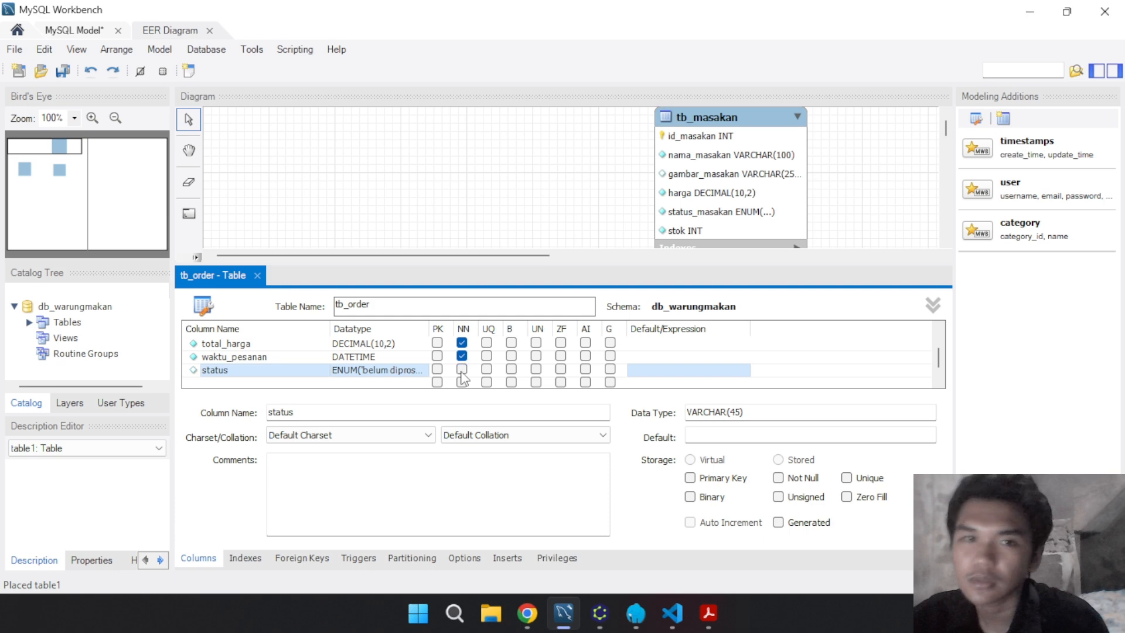
Set the status column's default to 'belum diproses' and close the tb_order table editor
left_click(668, 371)
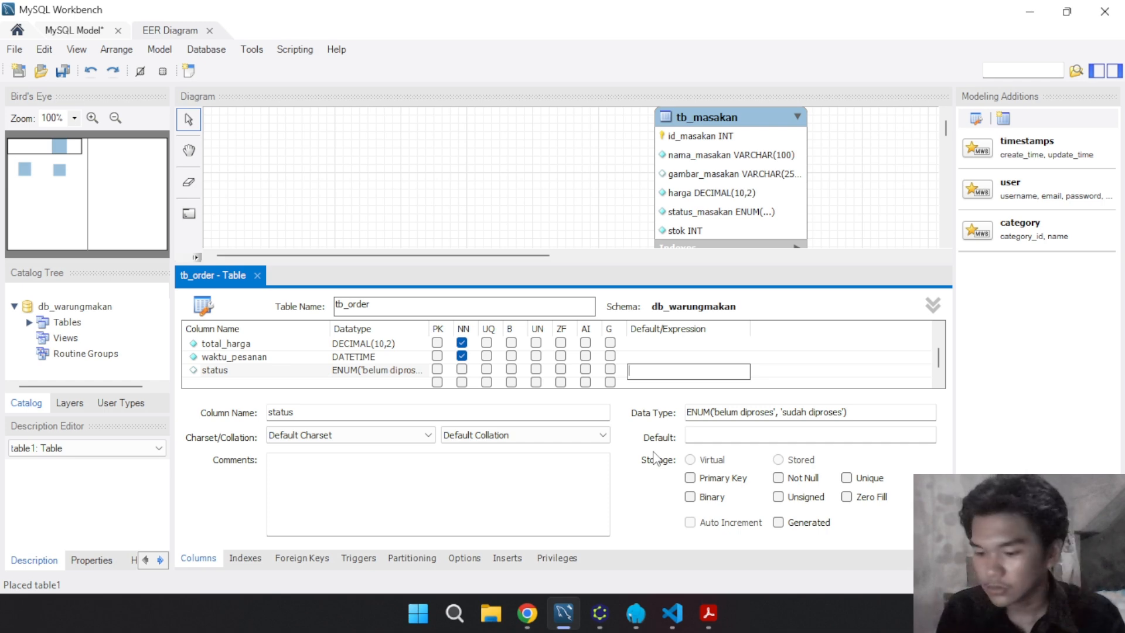
type("'belum diproses")
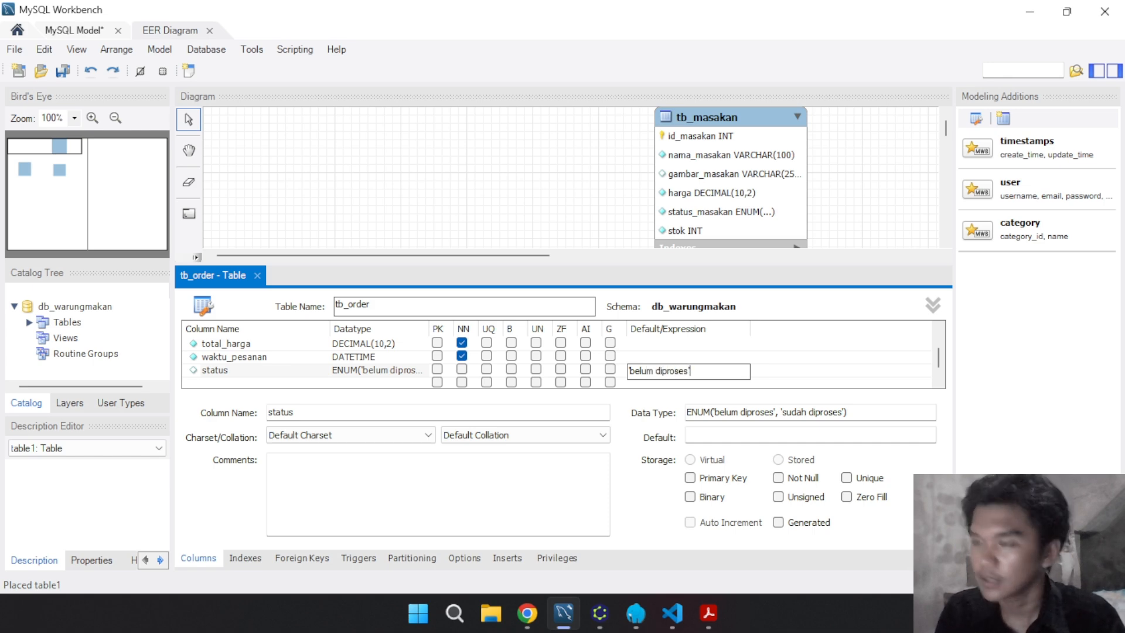
left_click(763, 383)
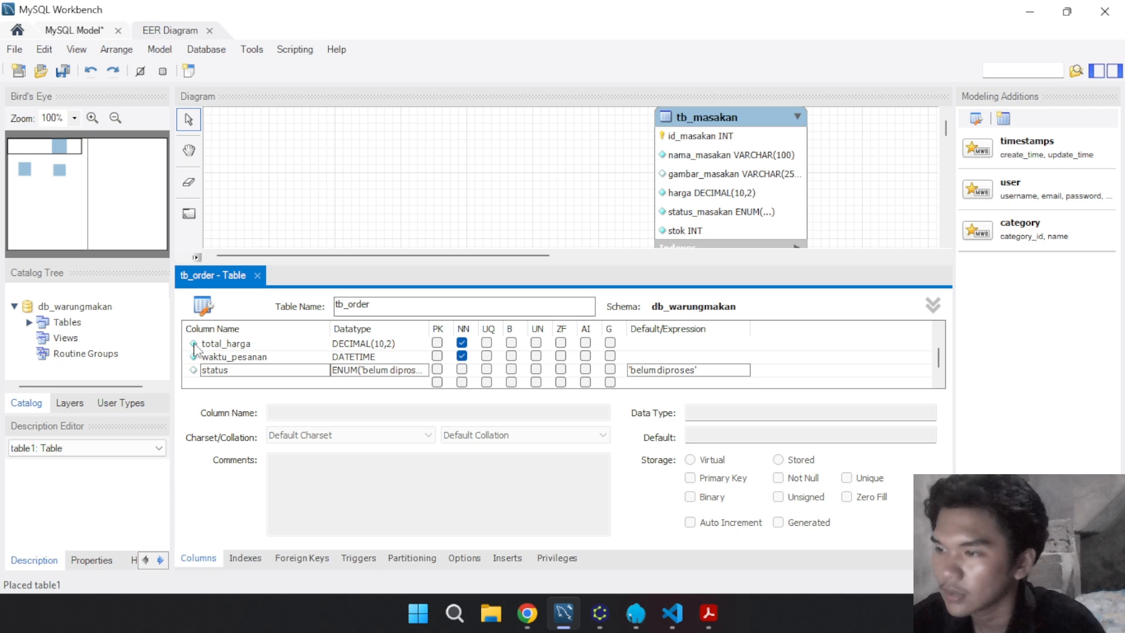
left_click(263, 359)
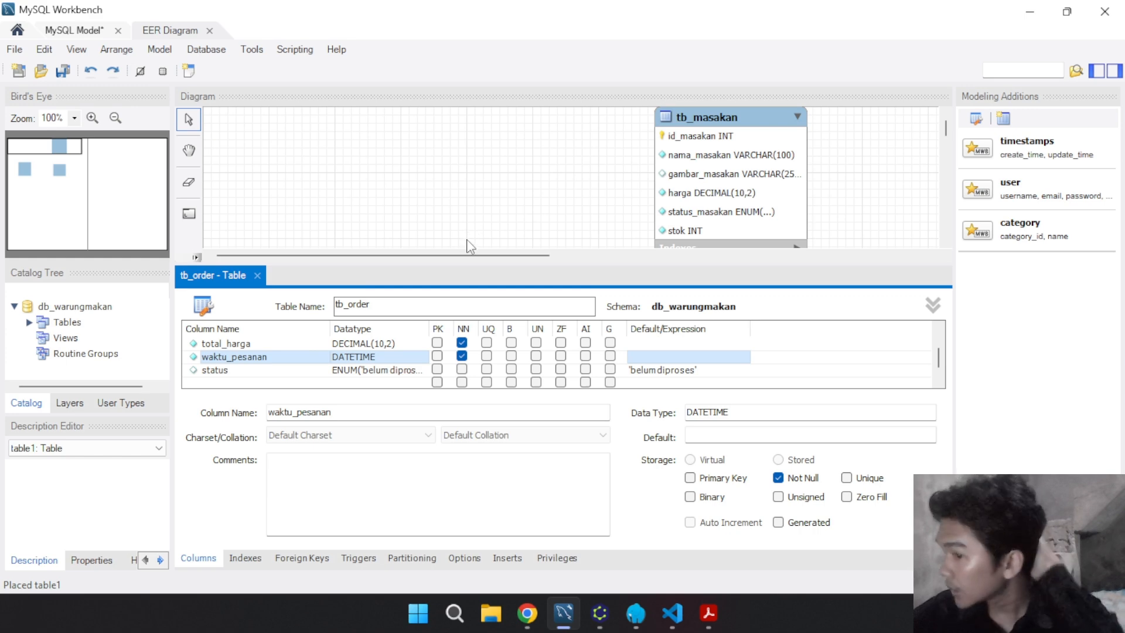
left_click(515, 213)
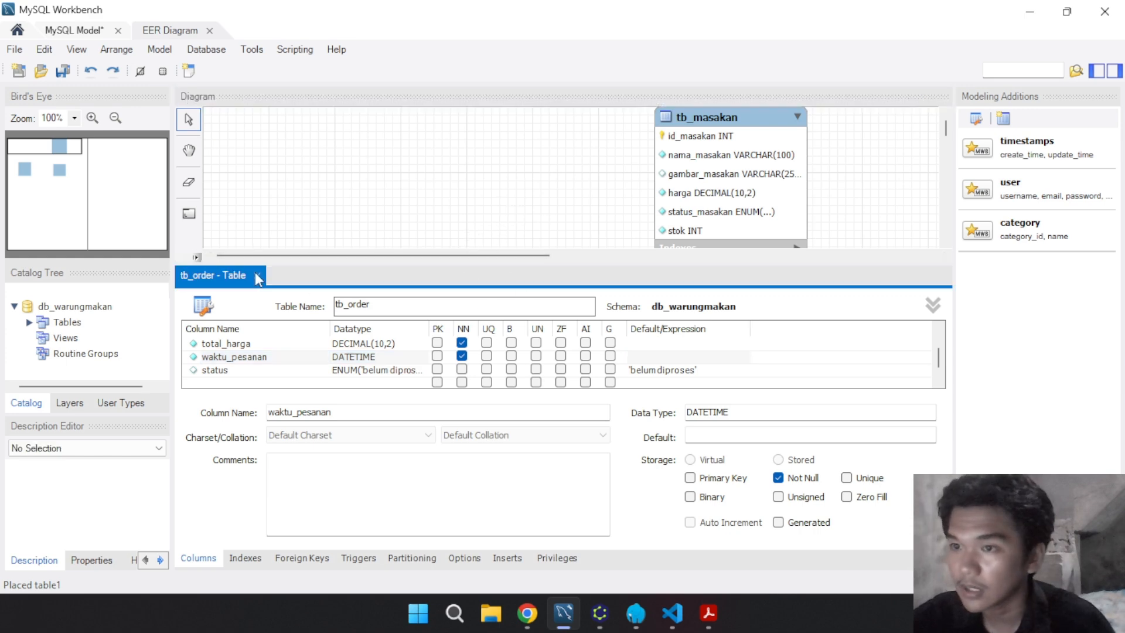
left_click(256, 275)
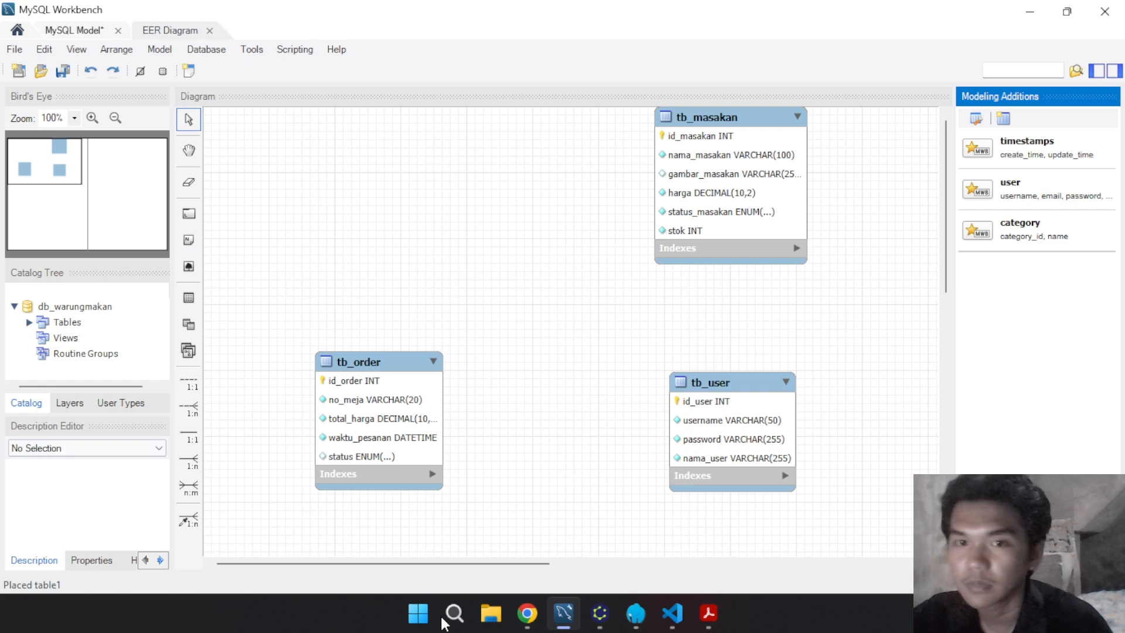
Consult the yEd diagram, then create a non-identifying 1:n relationship in MySQL Workbench with tb_order receiving the foreign key from tb_user
left_click(601, 614)
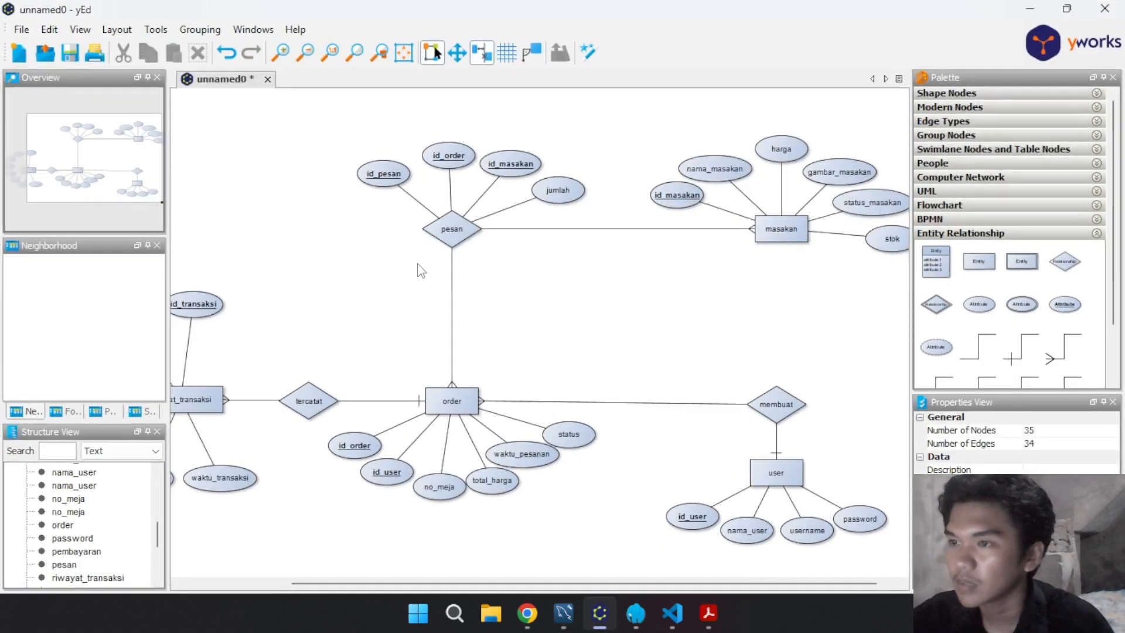
left_click(601, 614)
scroll(621, 392, "down", 1)
scroll(594, 388, "up", 1)
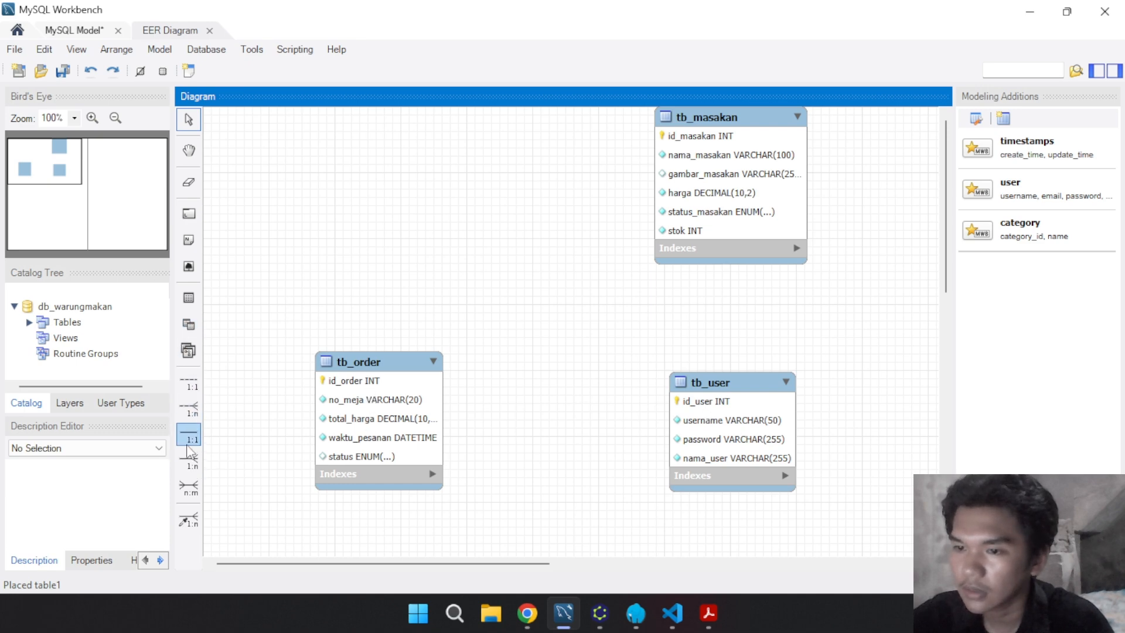
left_click(191, 409)
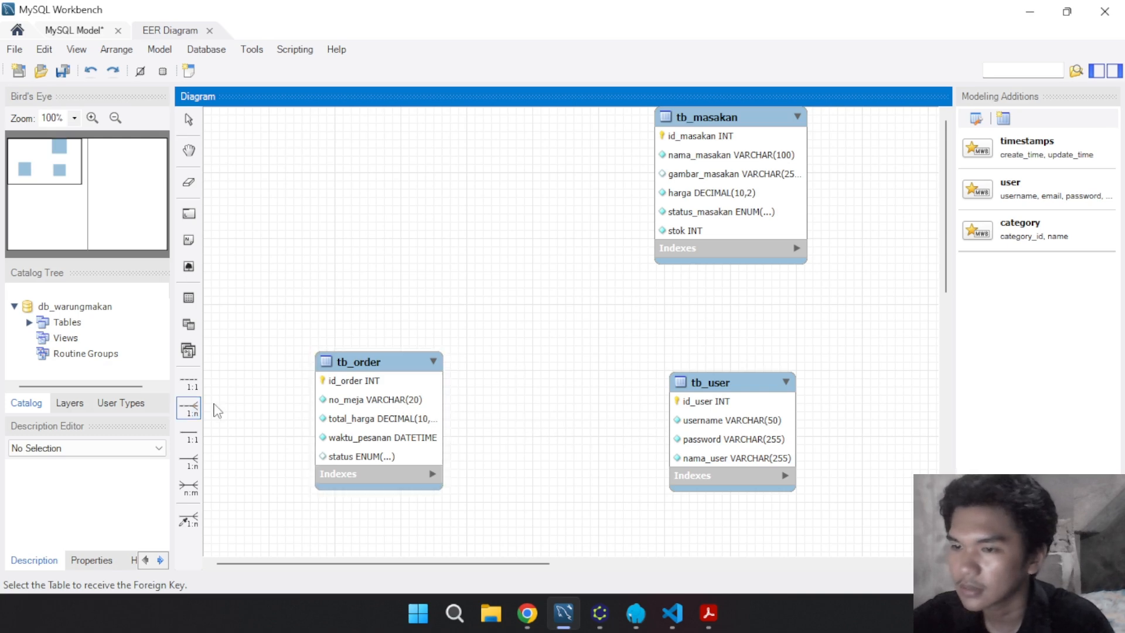
left_click(366, 409)
left_click(674, 437)
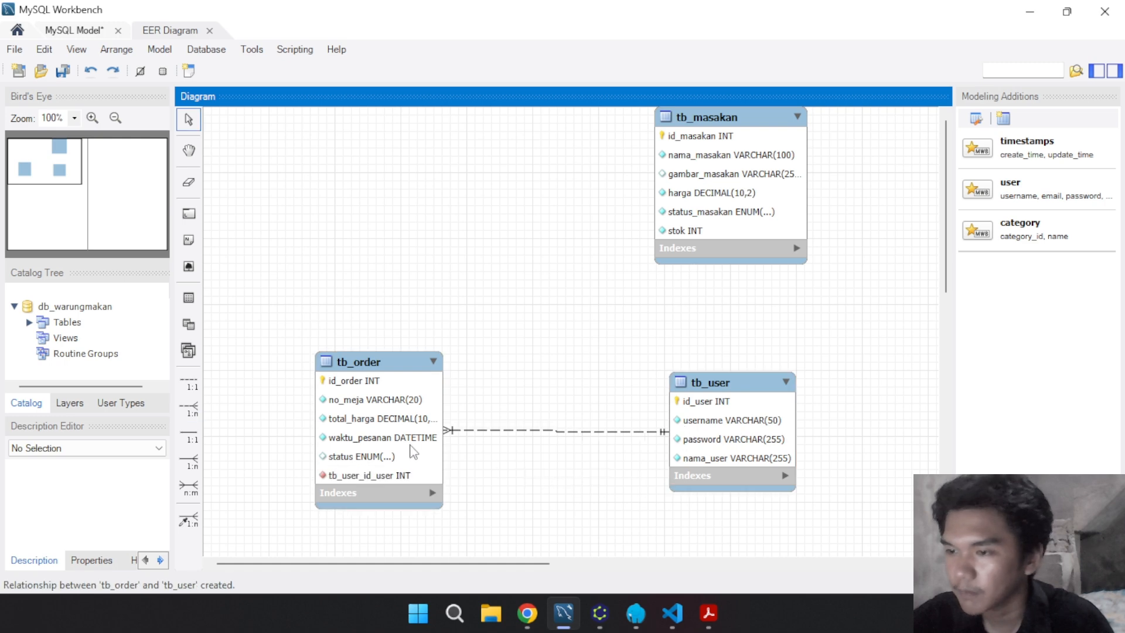
Open tb_order for editing and rename its foreign key column to id_user
left_click(394, 447)
double_click(391, 451)
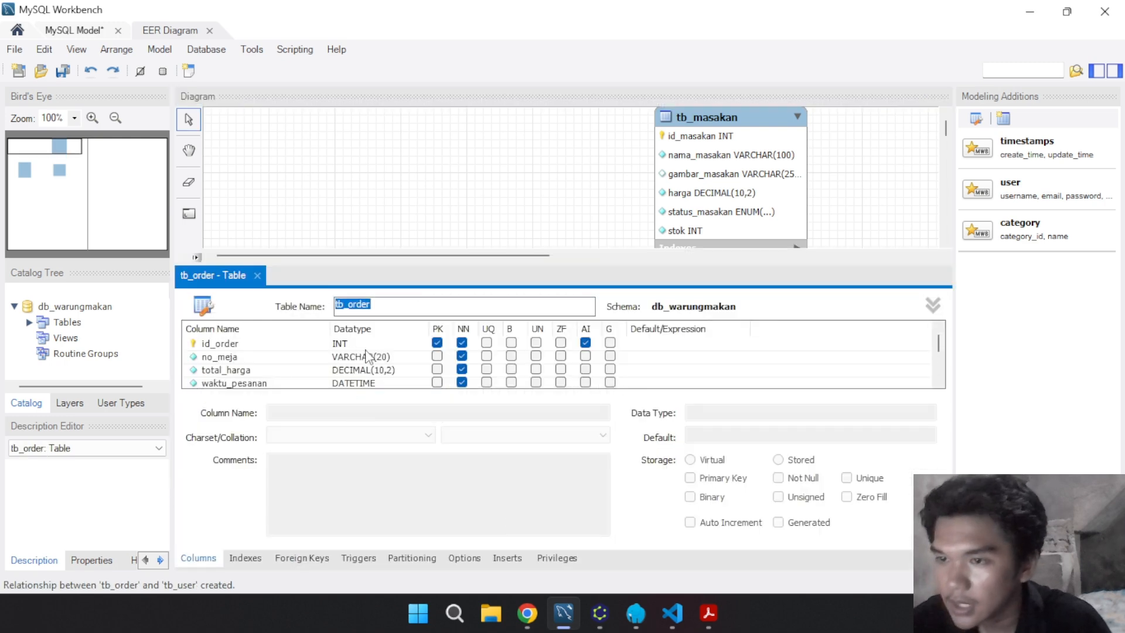
scroll(355, 360, "down", 2)
double_click(268, 357)
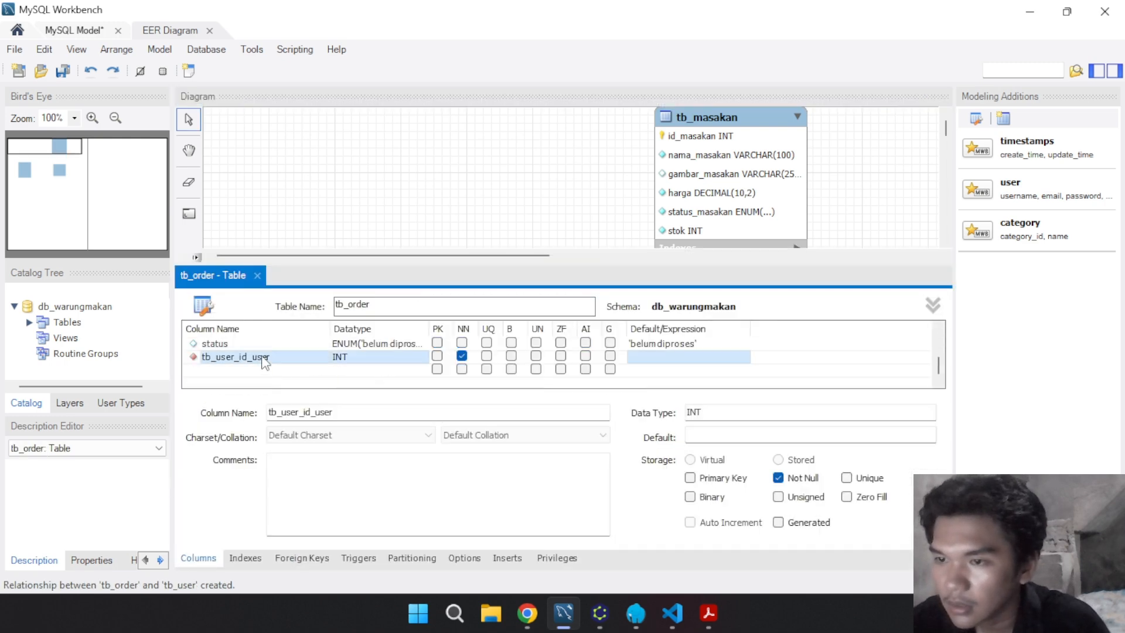
type("id")
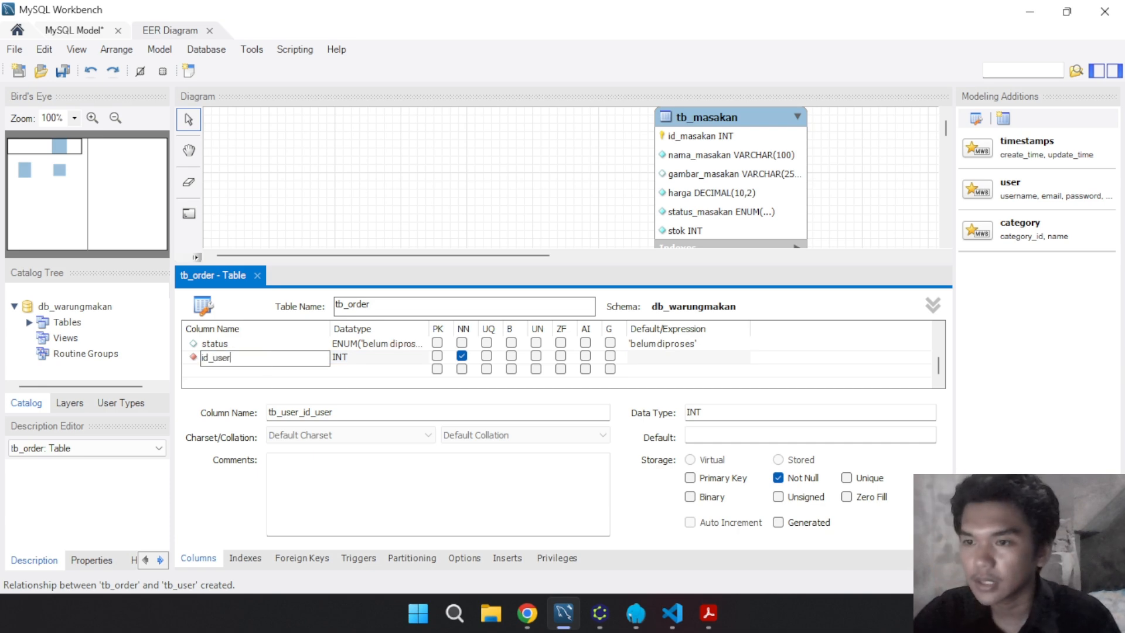
key("Tab")
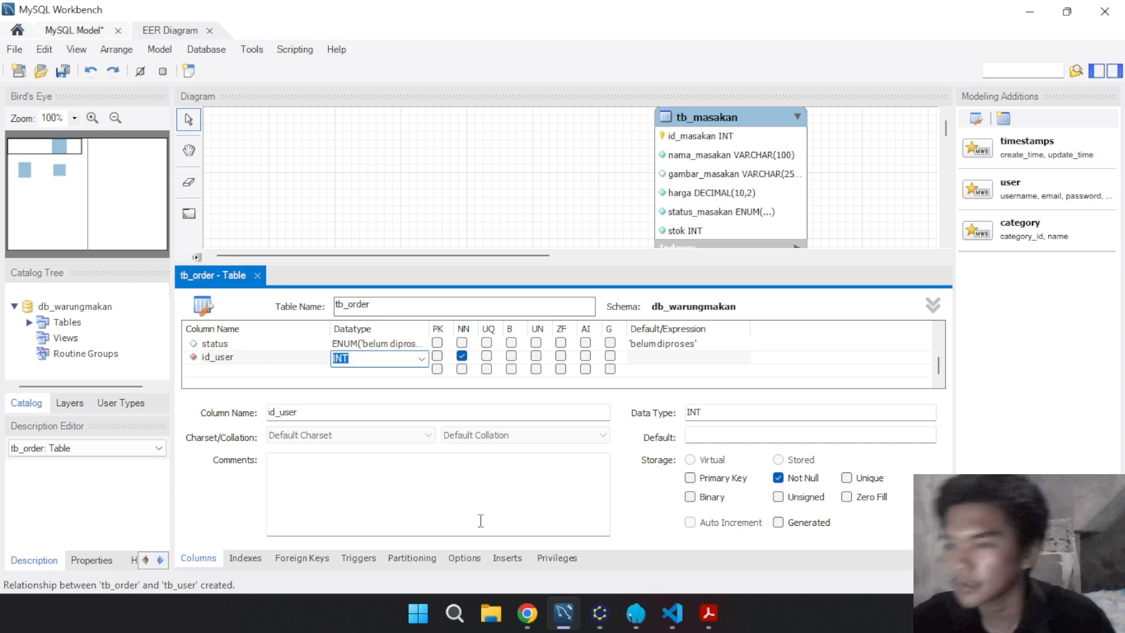
Check the order attributes in yEd, move the id_user column directly below id_order in tb_order, and close the table editor
left_click(599, 614)
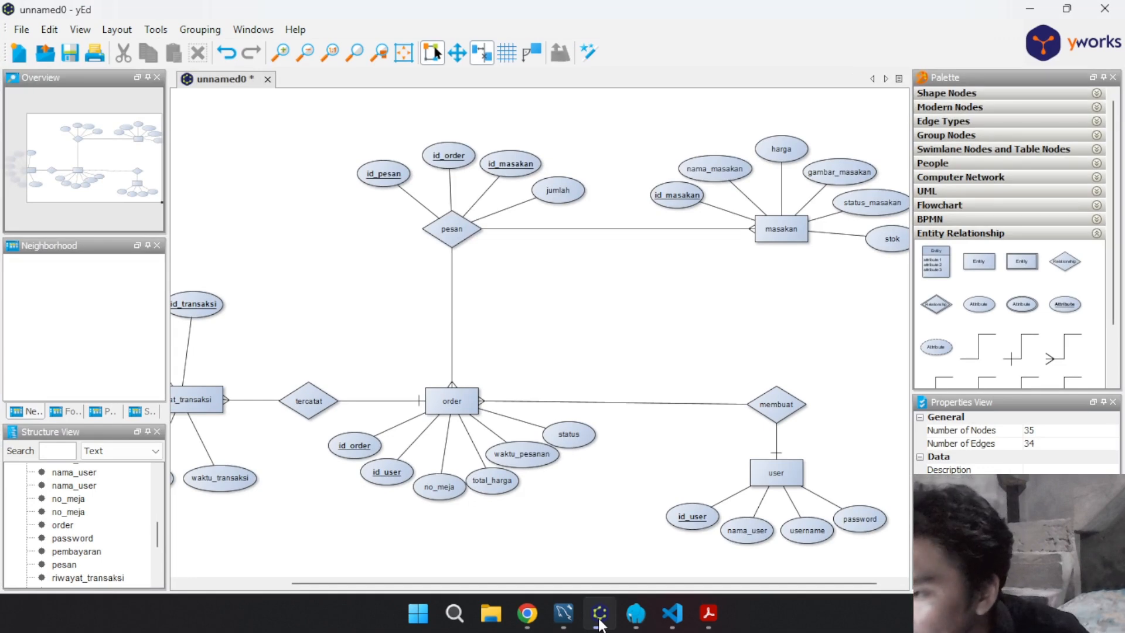
mouse_move(600, 616)
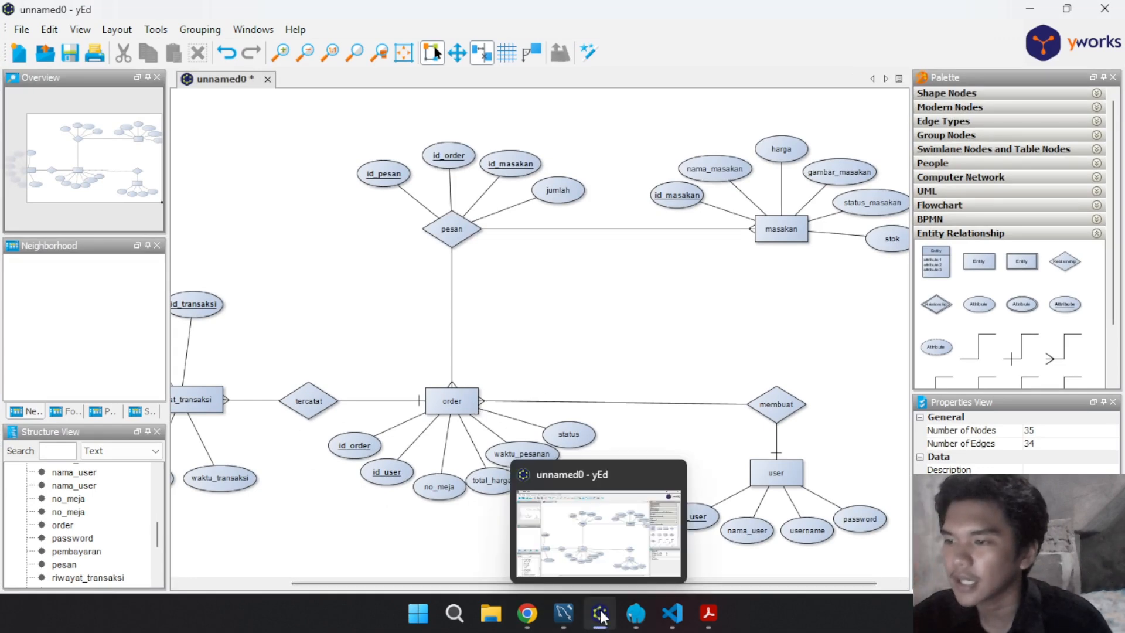
left_click(564, 613)
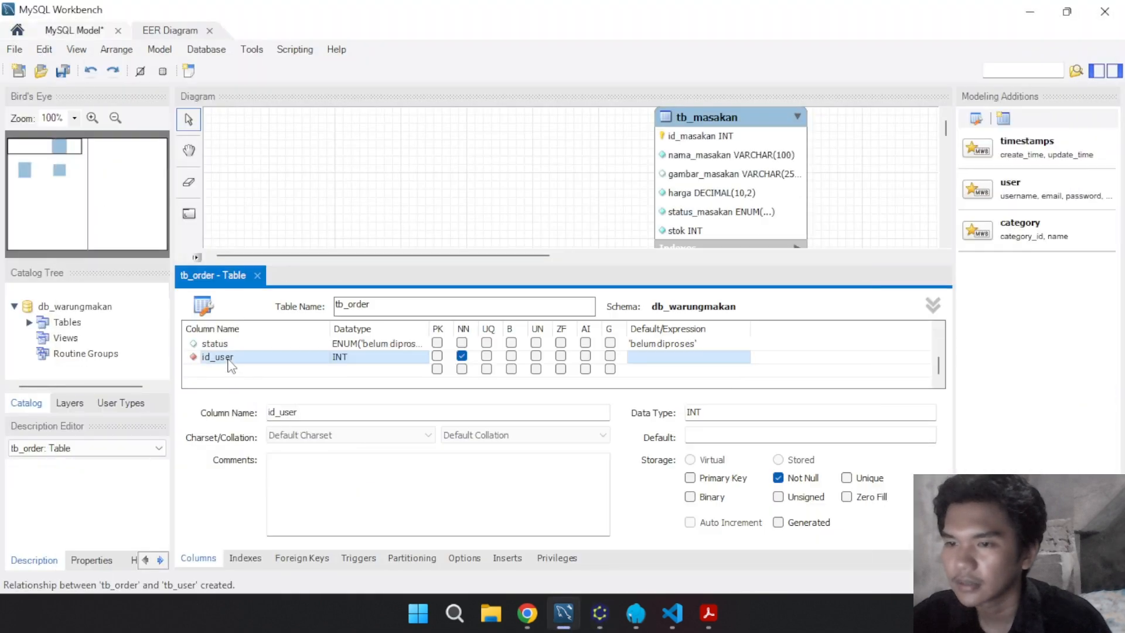
left_click_drag(229, 361, 243, 330)
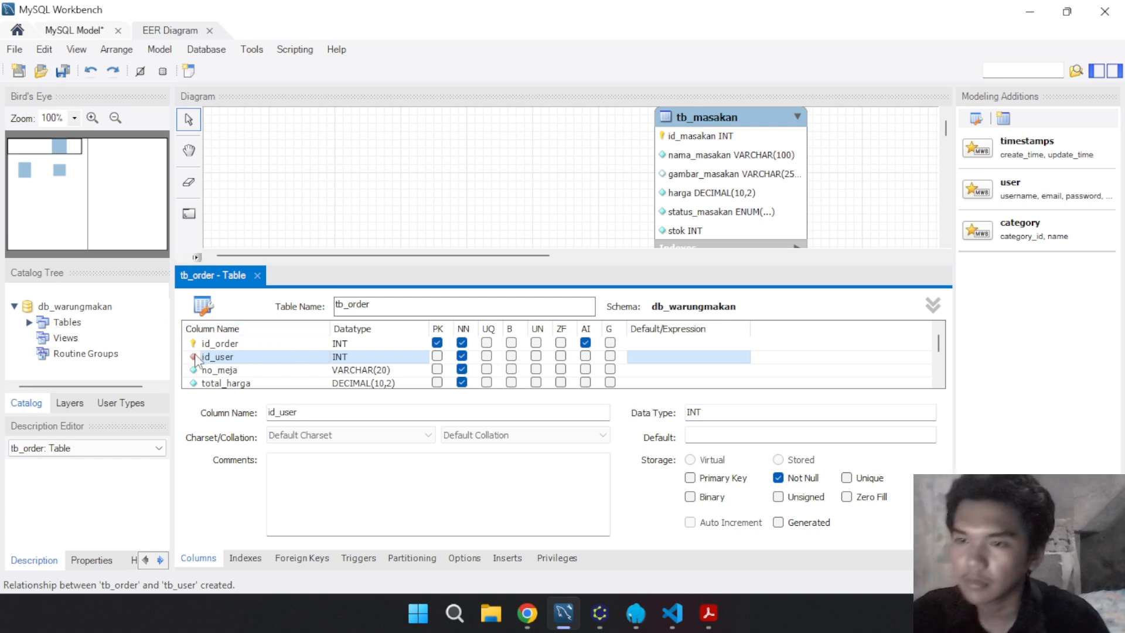
left_click(262, 273)
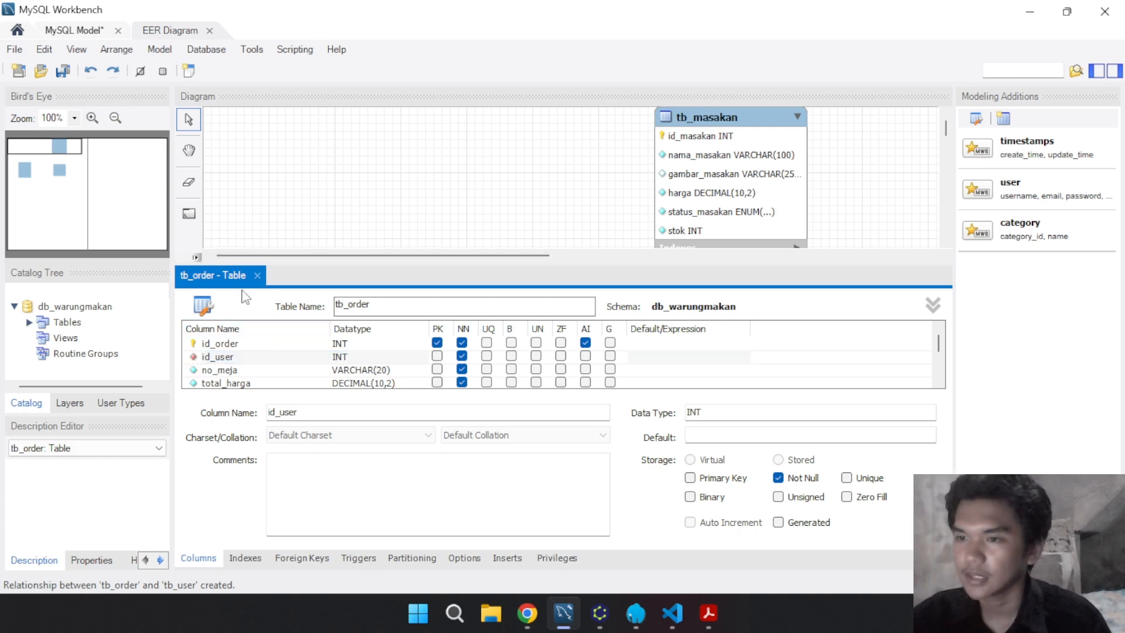
left_click(257, 275)
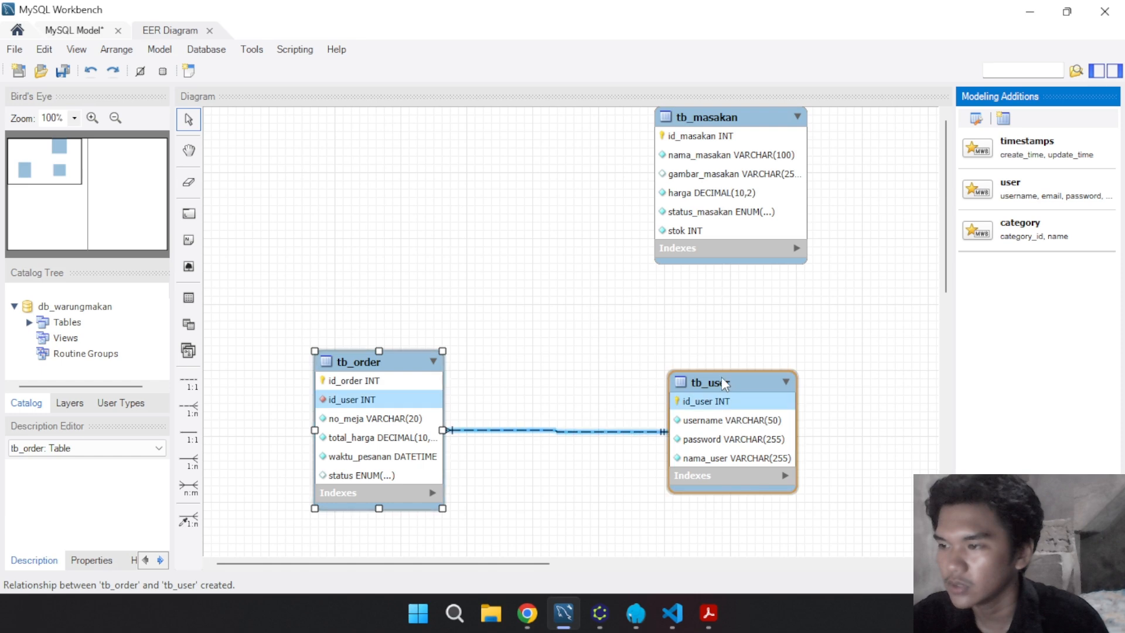
Shift the tb_user table slightly on the diagram so its relationship line to tb_order runs straight, and clear the selection
left_click_drag(725, 378, 724, 389)
left_click(556, 388)
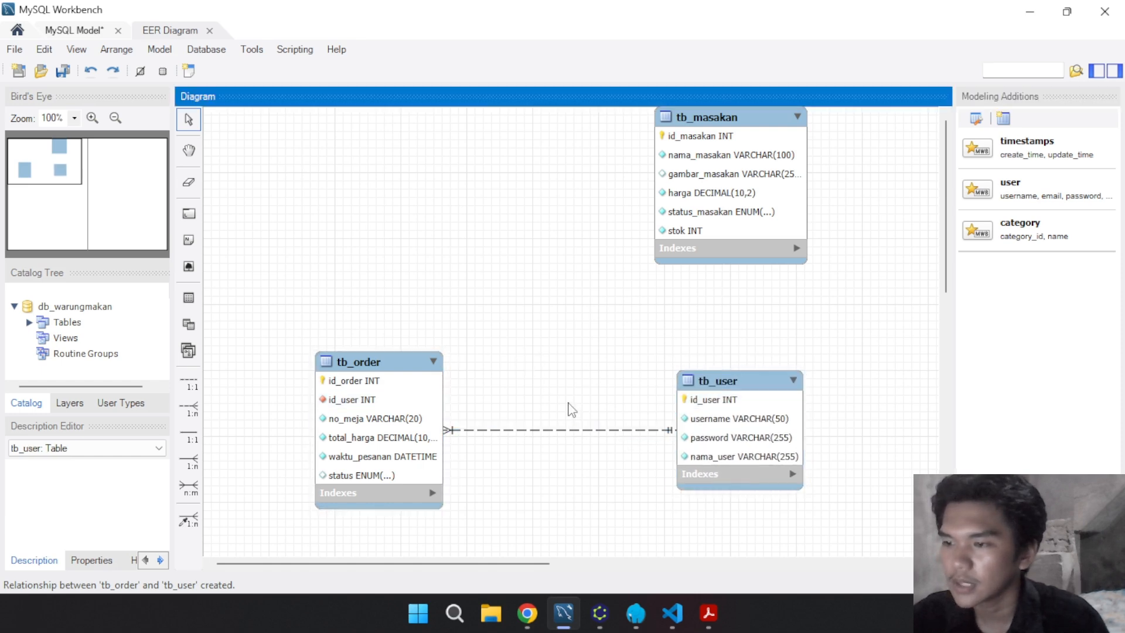
right_click(548, 366)
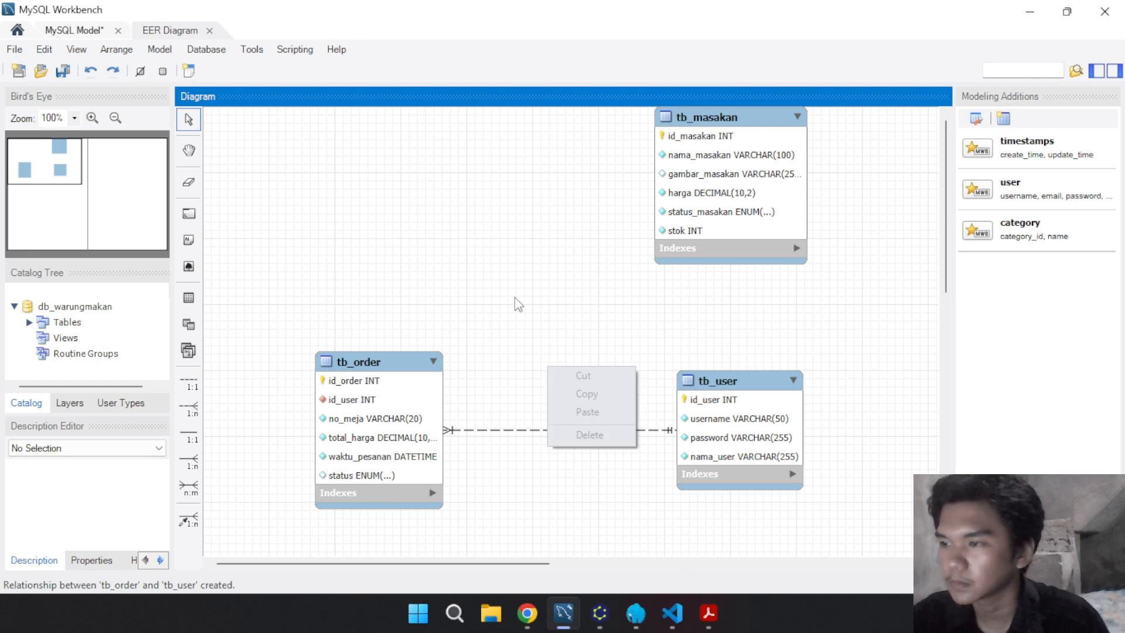
left_click(534, 333)
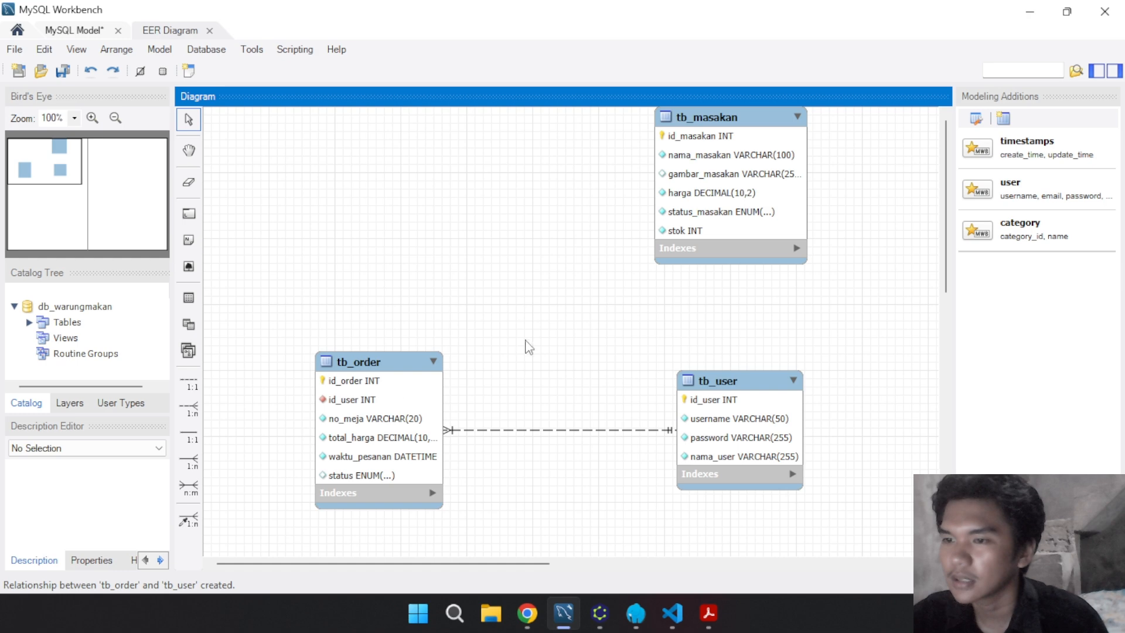
Consult the yEd diagram, create an n:m relationship between tb_order and tb_masakan in MySQL Workbench, and place the associative table above tb_order
key("alt+Tab")
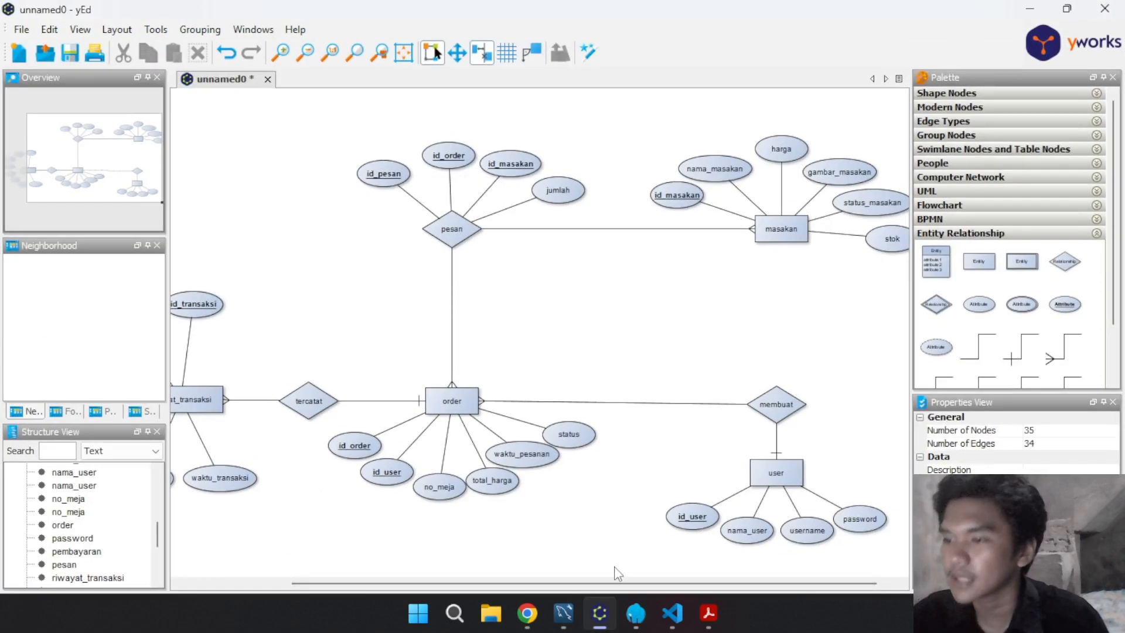
key("alt+Tab")
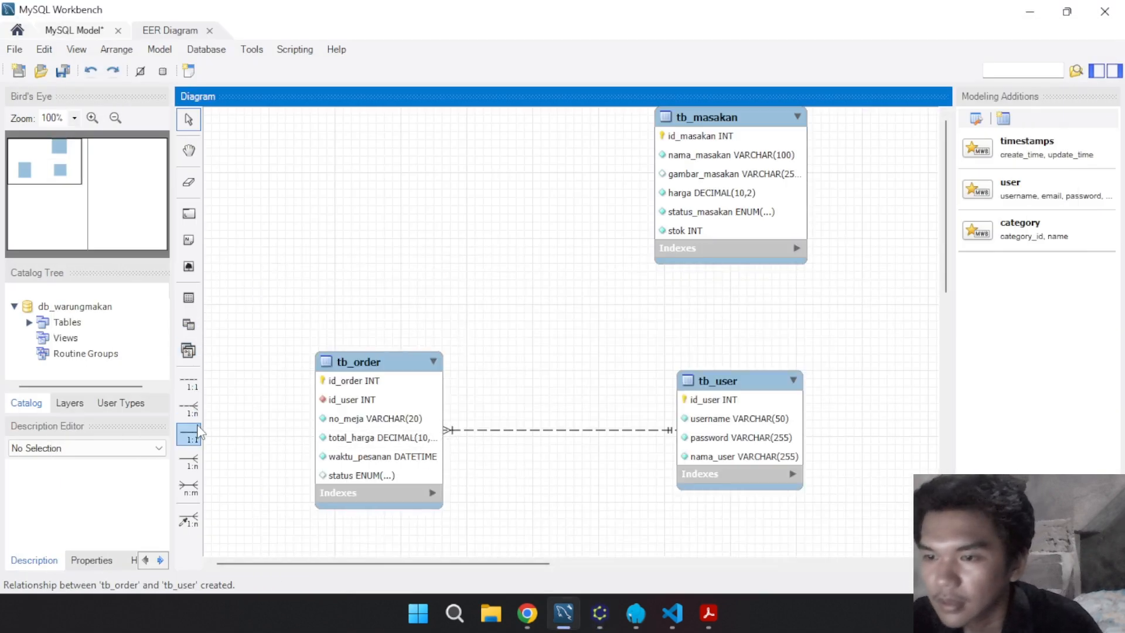
left_click(194, 486)
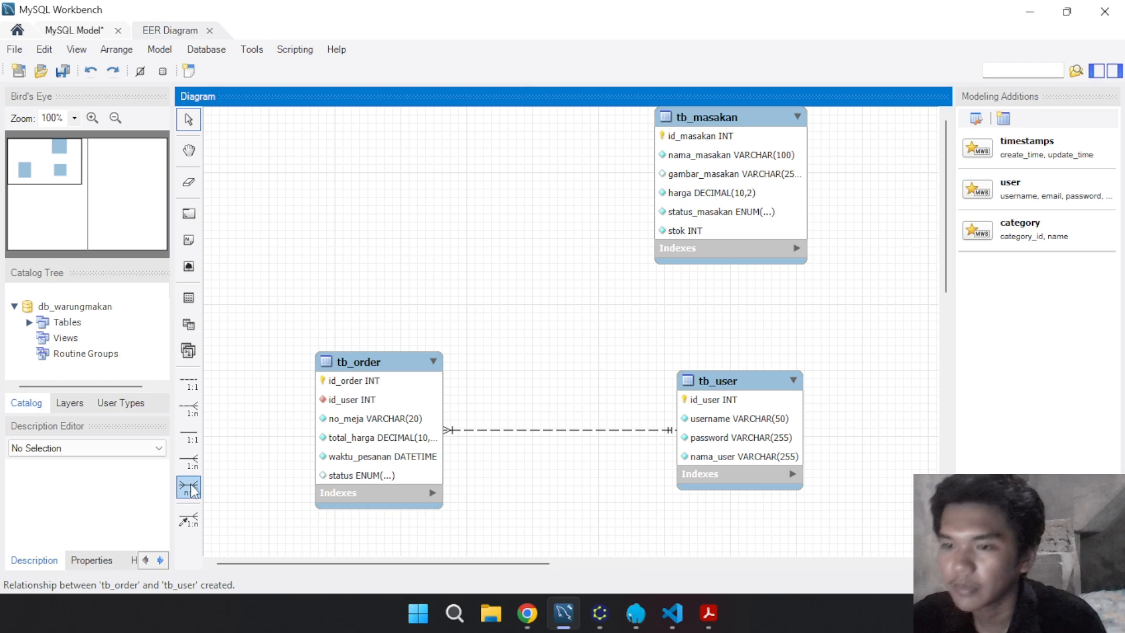
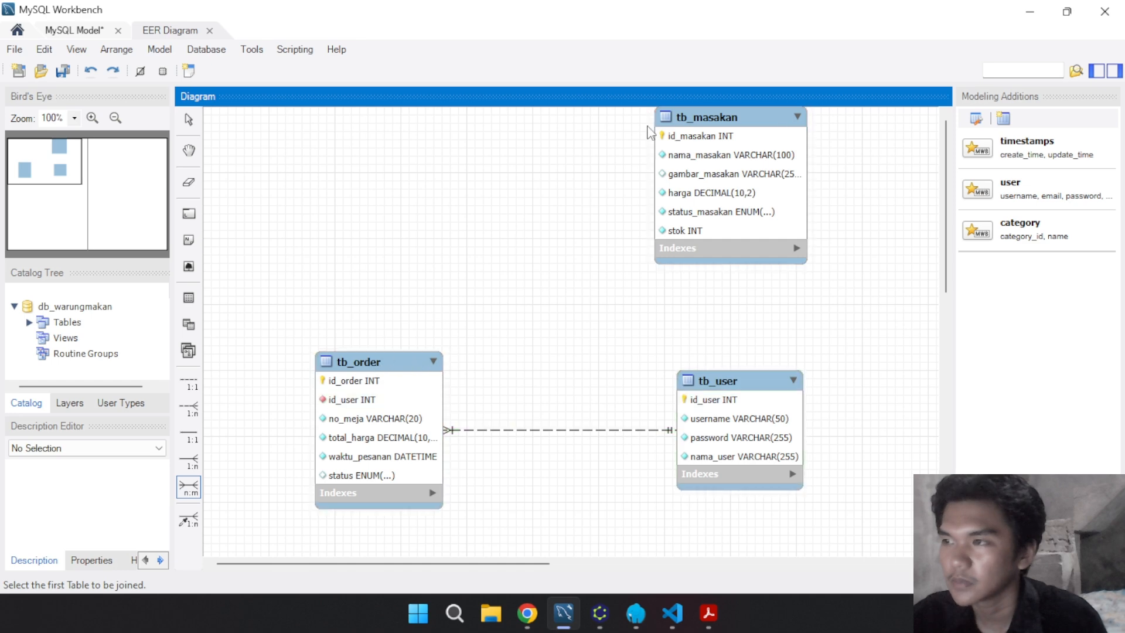
left_click(380, 370)
left_click(668, 246)
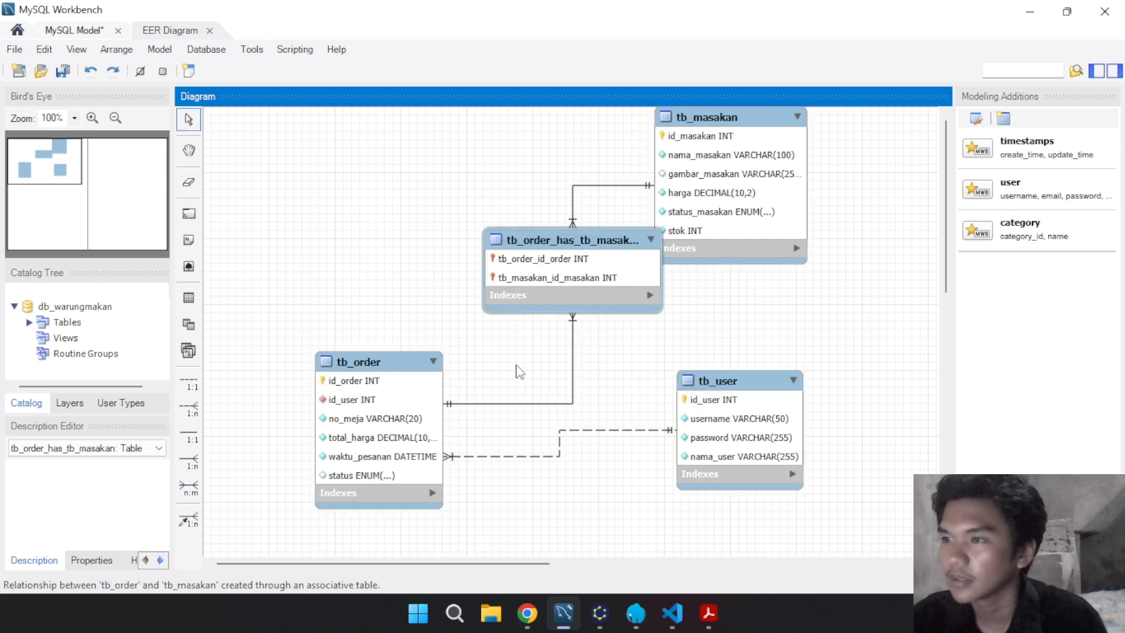
left_click_drag(589, 279, 394, 212)
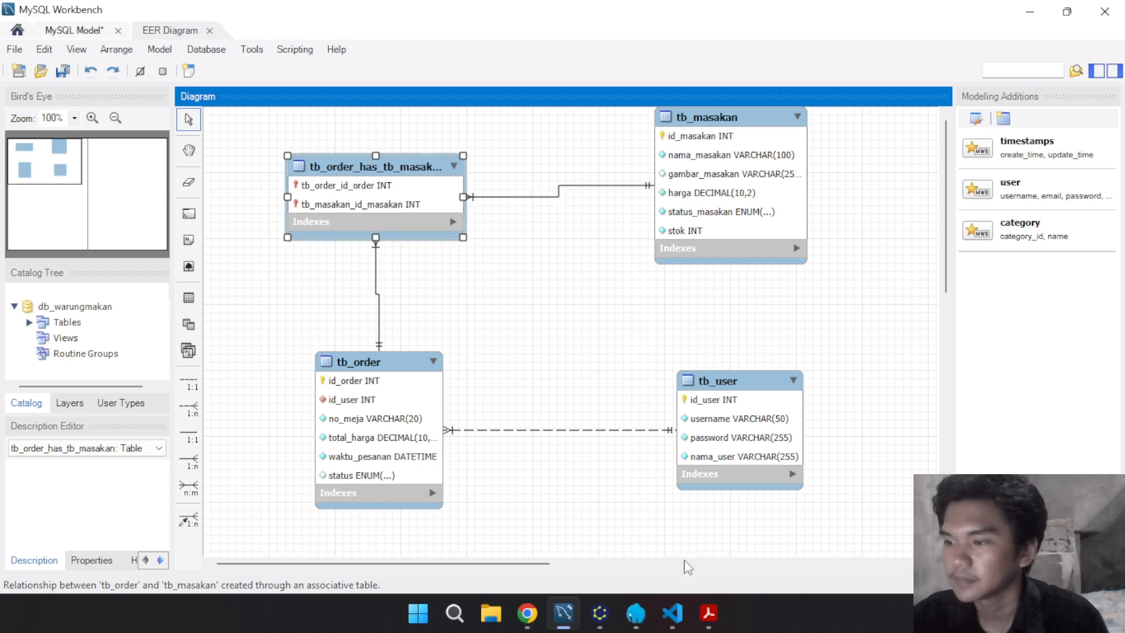
Check the pesan attributes in yEd, then open the associative table in MySQL Workbench and remove the primary key setting from both columns
left_click(597, 613)
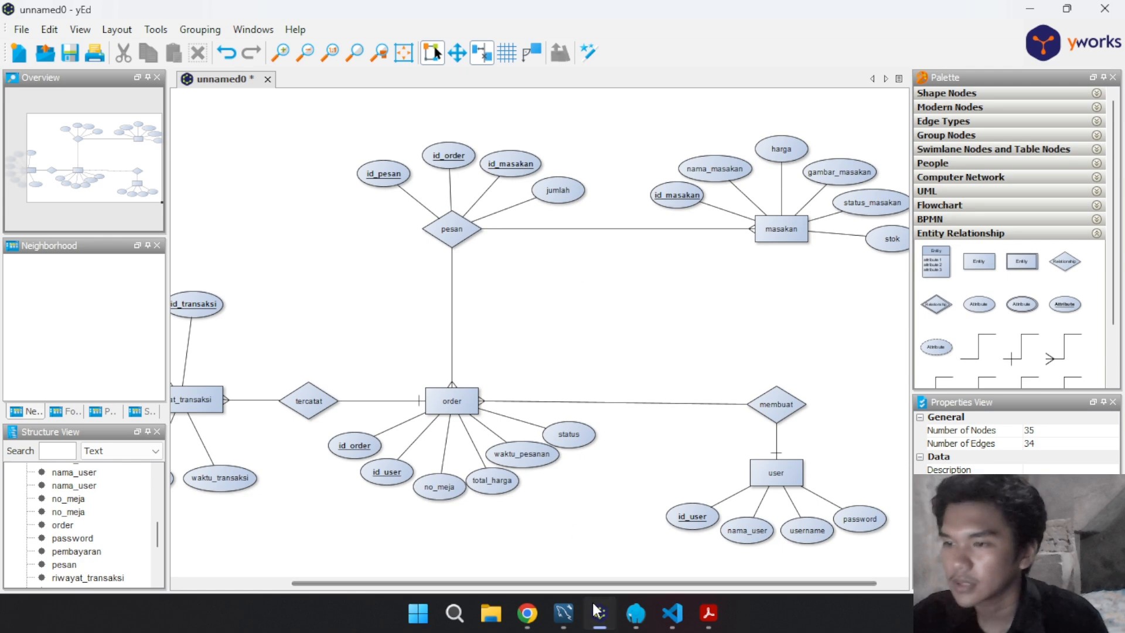
left_click(597, 612)
double_click(364, 234)
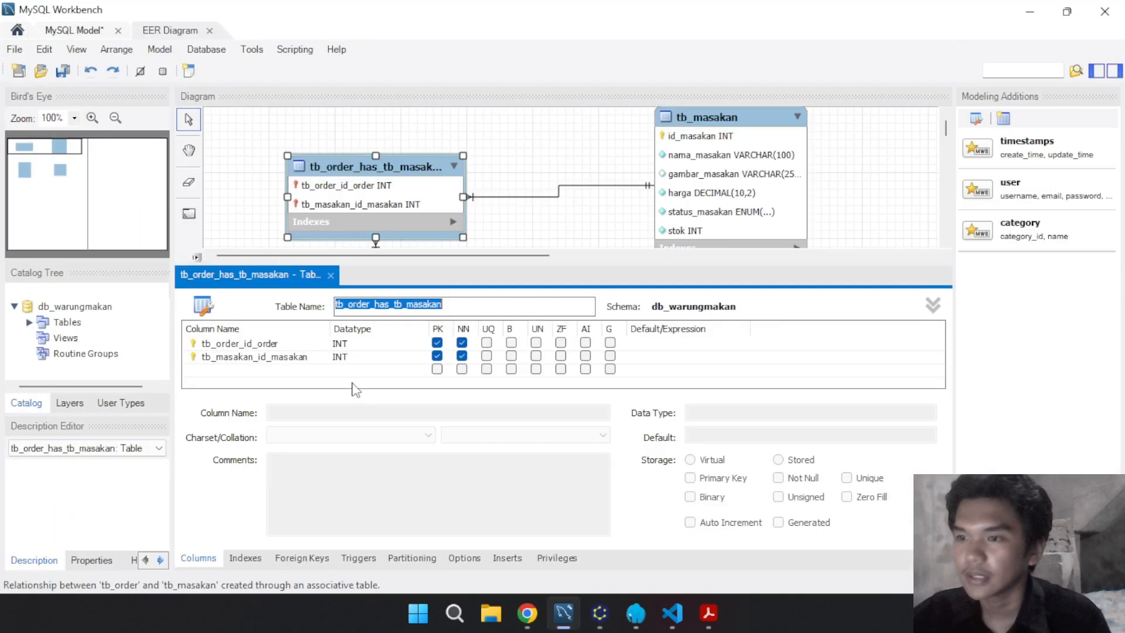
left_click(437, 342)
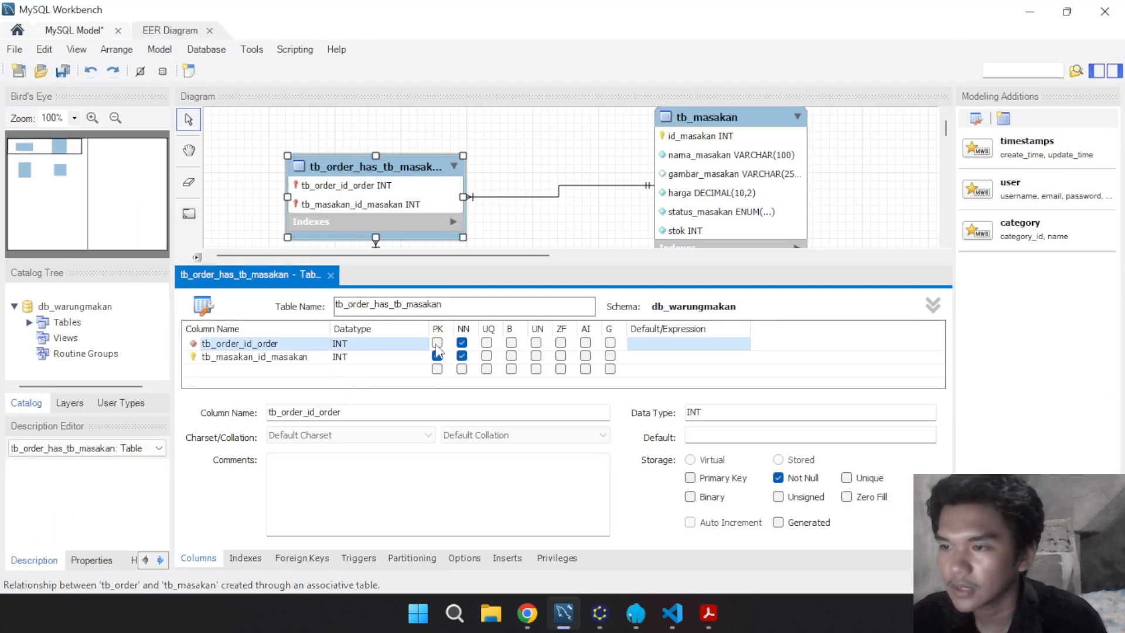
left_click(436, 356)
Rename the associative table between tb_order and tb_masakan as tb_pesan
left_click_drag(460, 305, 309, 314)
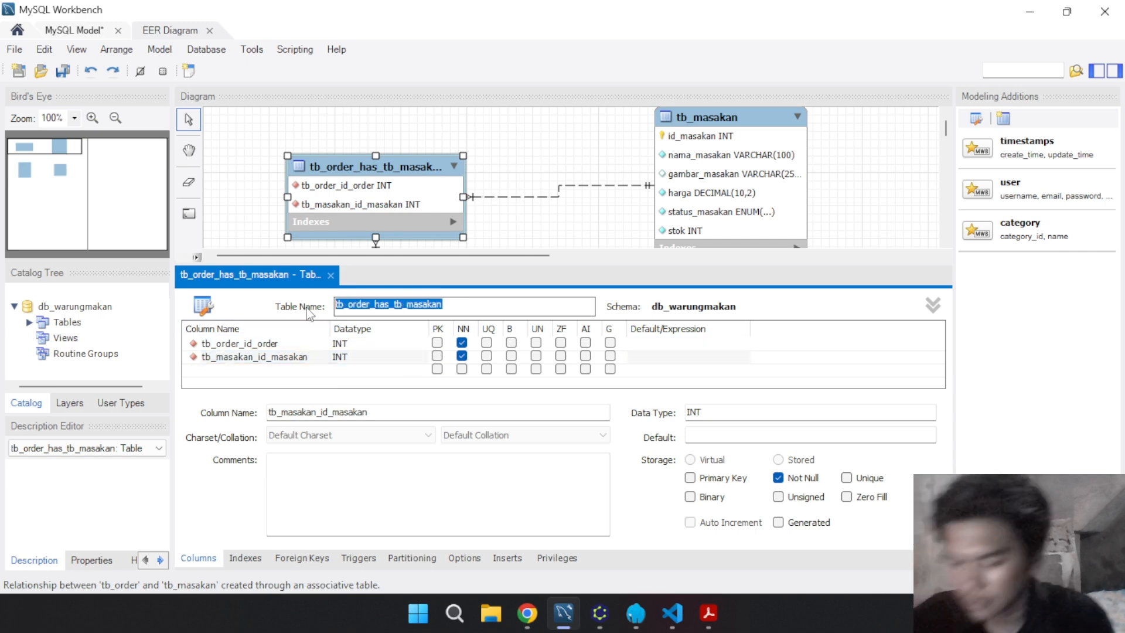
type("pesan")
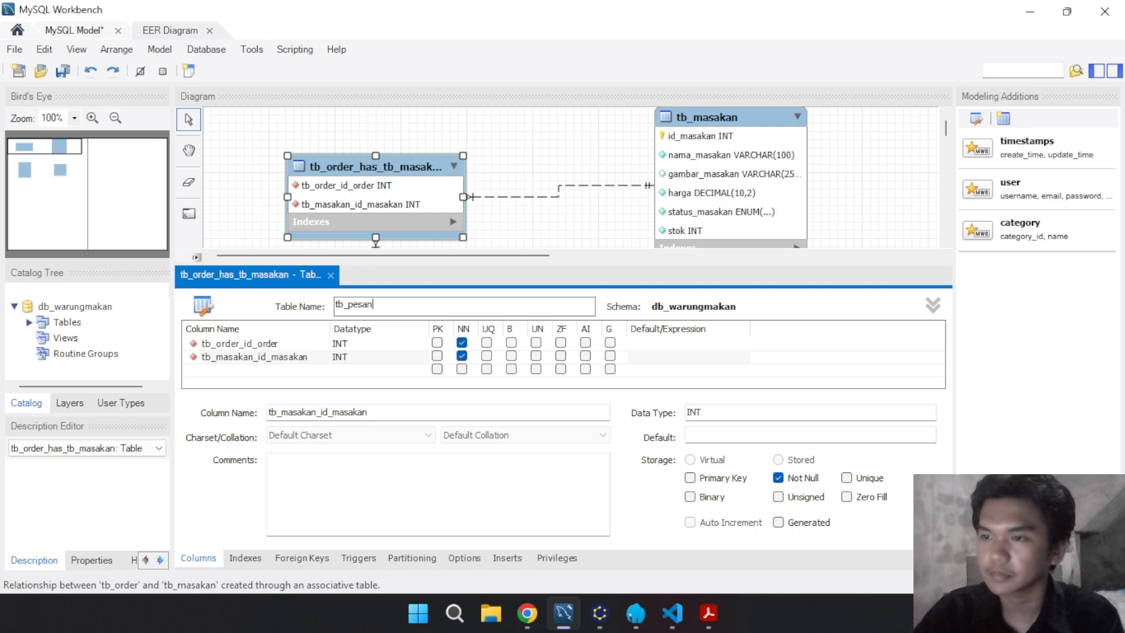
key("Return")
Rename the two foreign key columns of tb_pesan to id_order and id_masakan
left_click(266, 343)
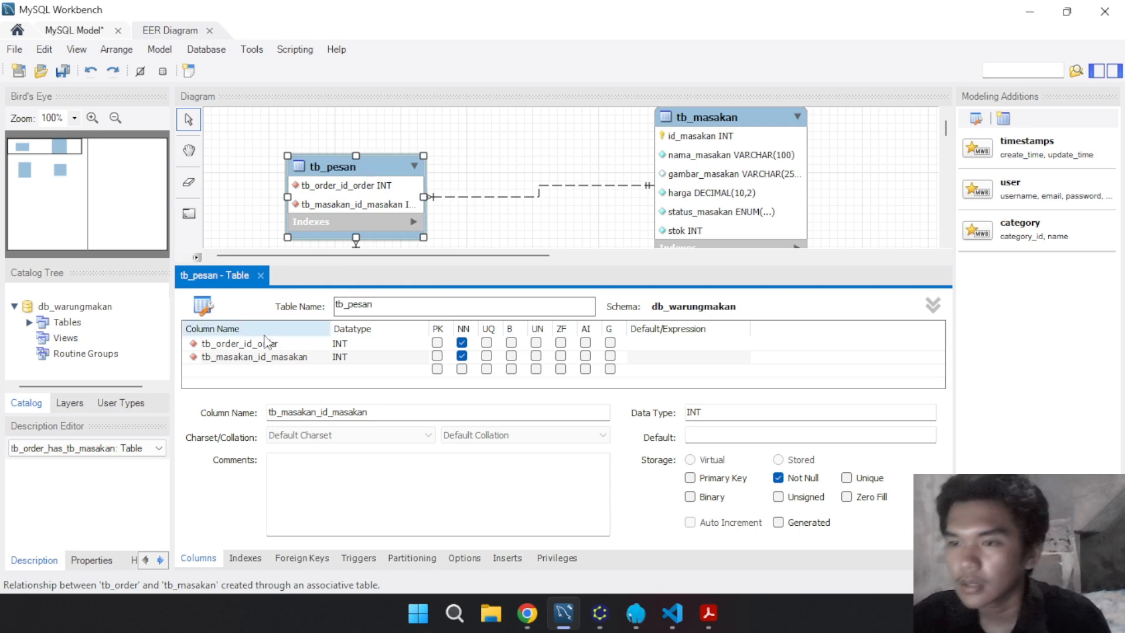
left_click(265, 343)
type("iud")
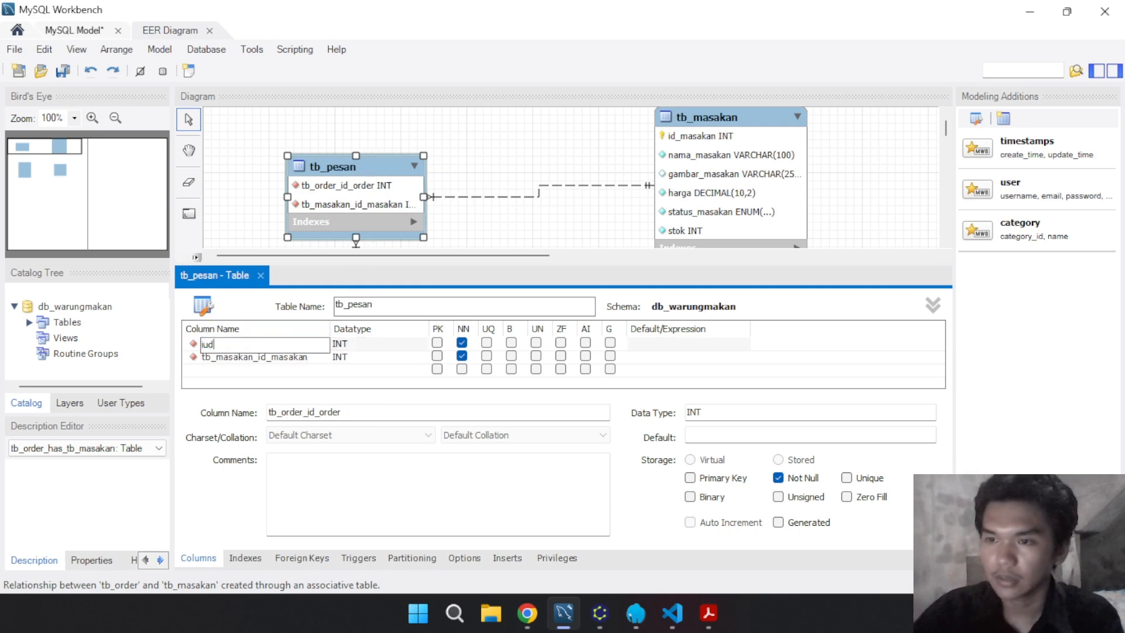
type("order")
key("Tab")
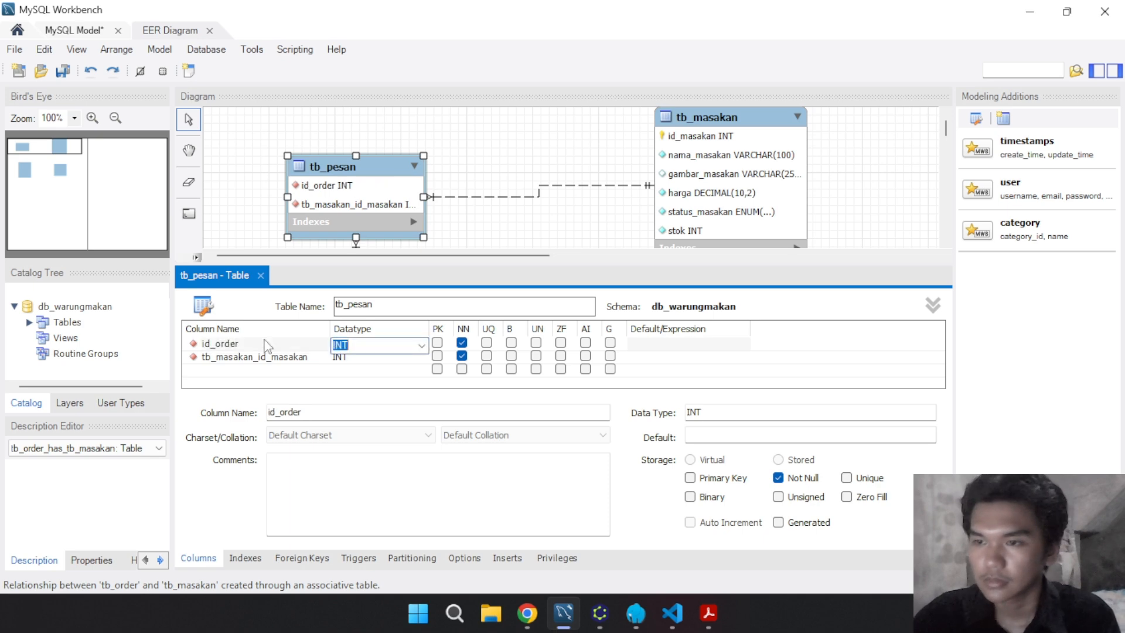
double_click(225, 357)
type("id_")
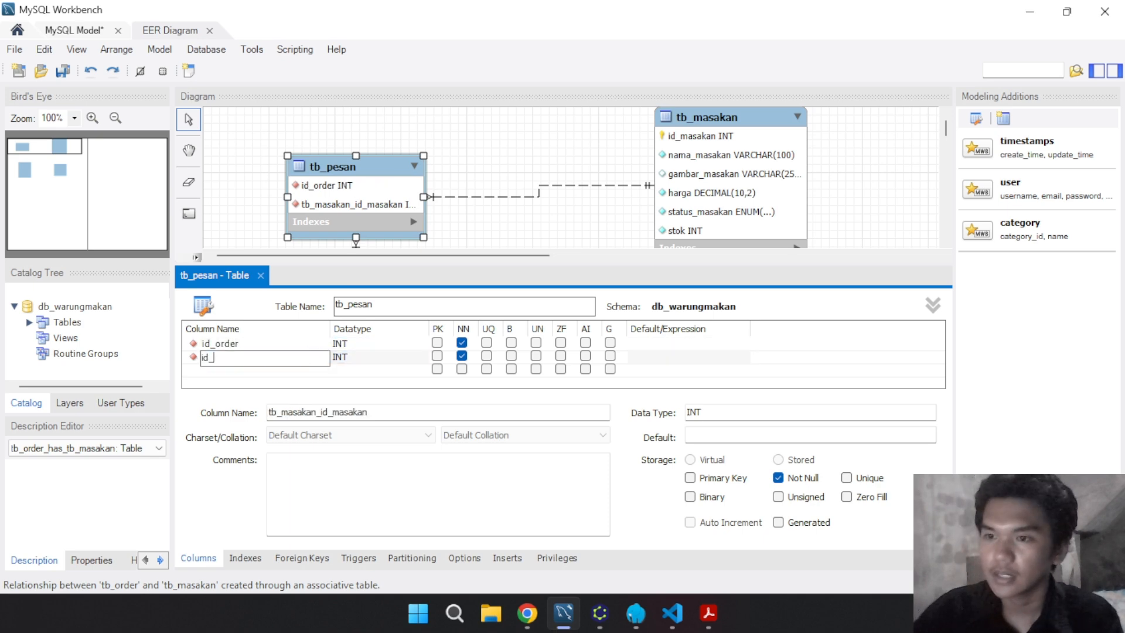
key("Tab")
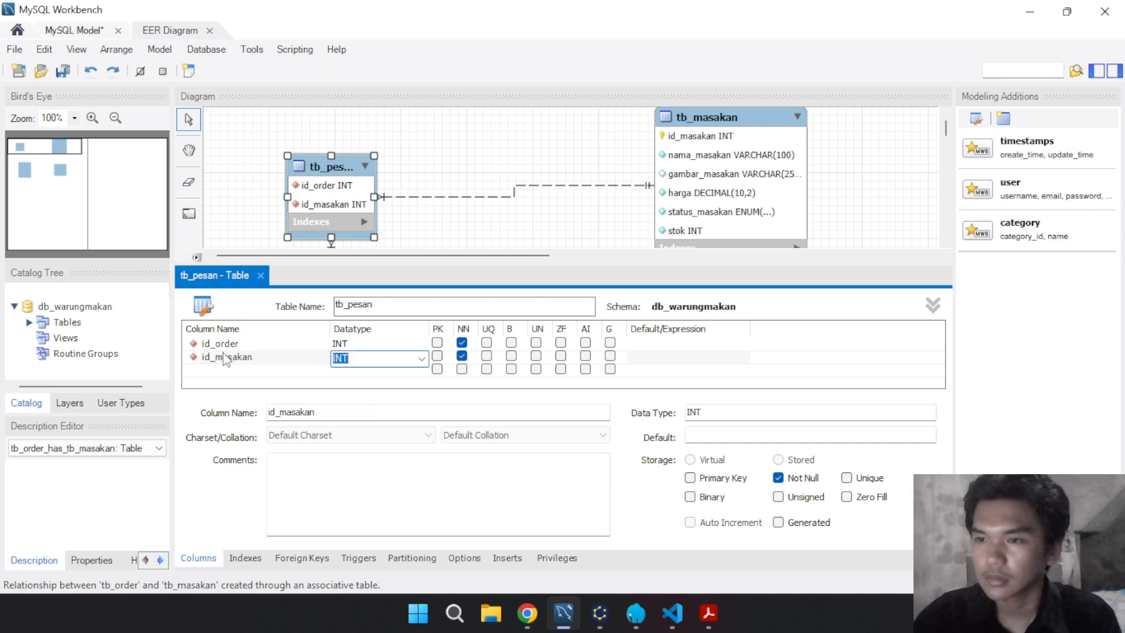
Add a column named id_pesan with data type INT to tb_pesan
double_click(211, 370)
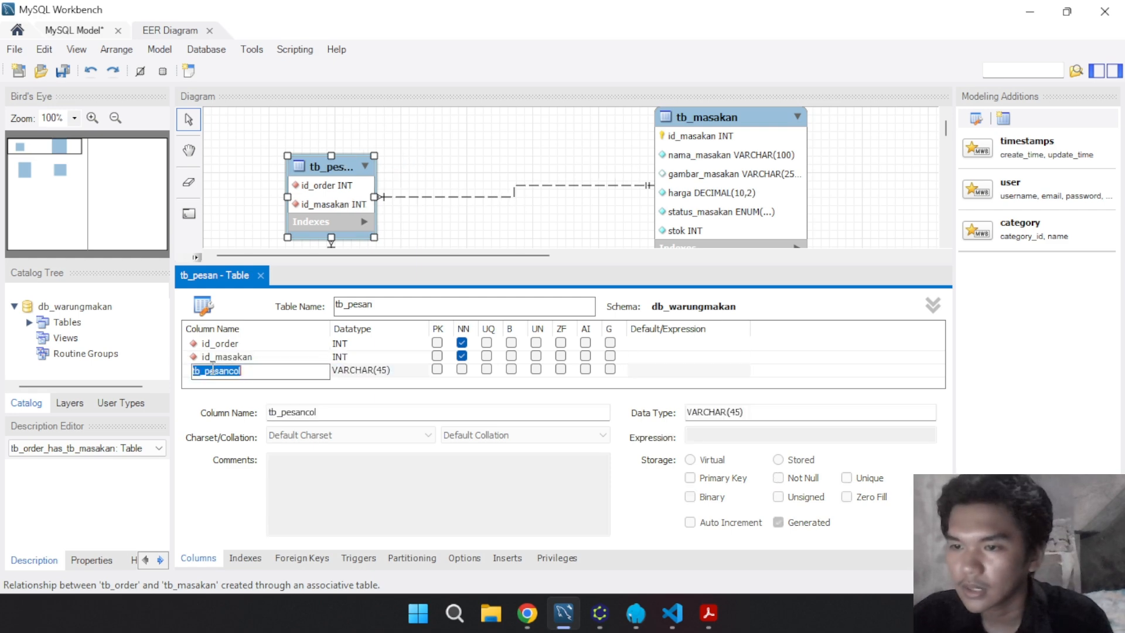
type("id")
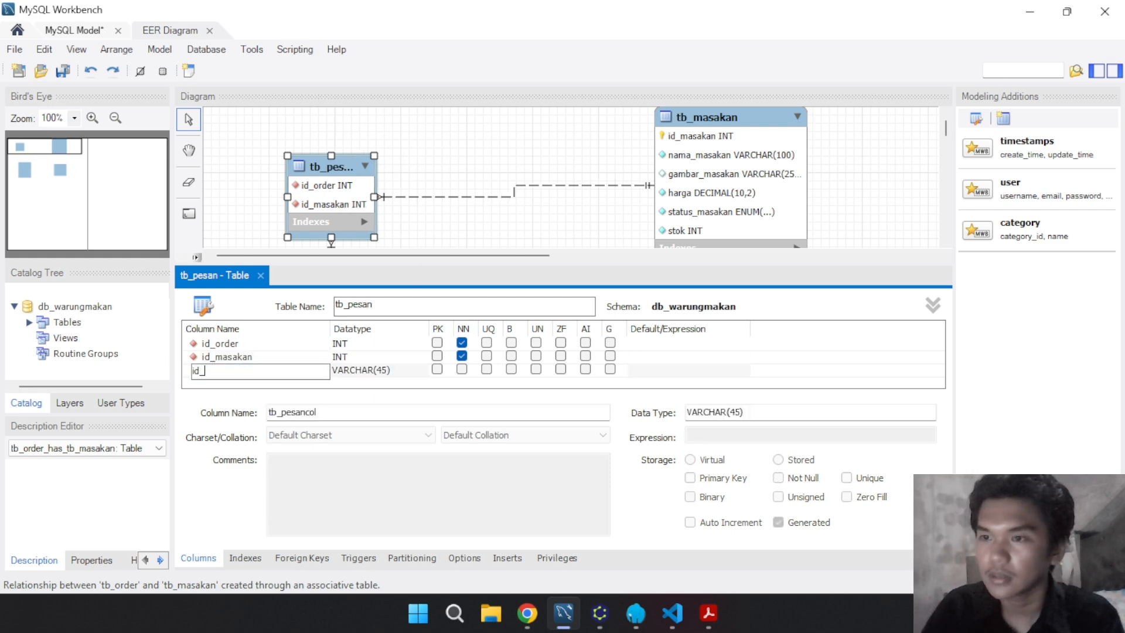
type("_pesan")
key("Tab")
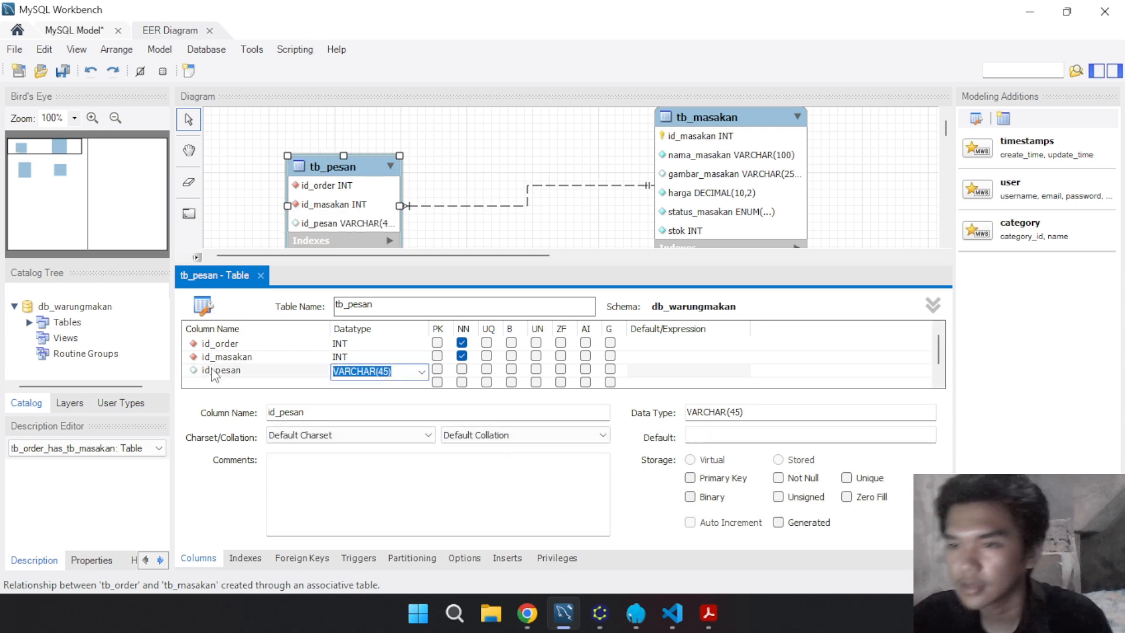
type("i")
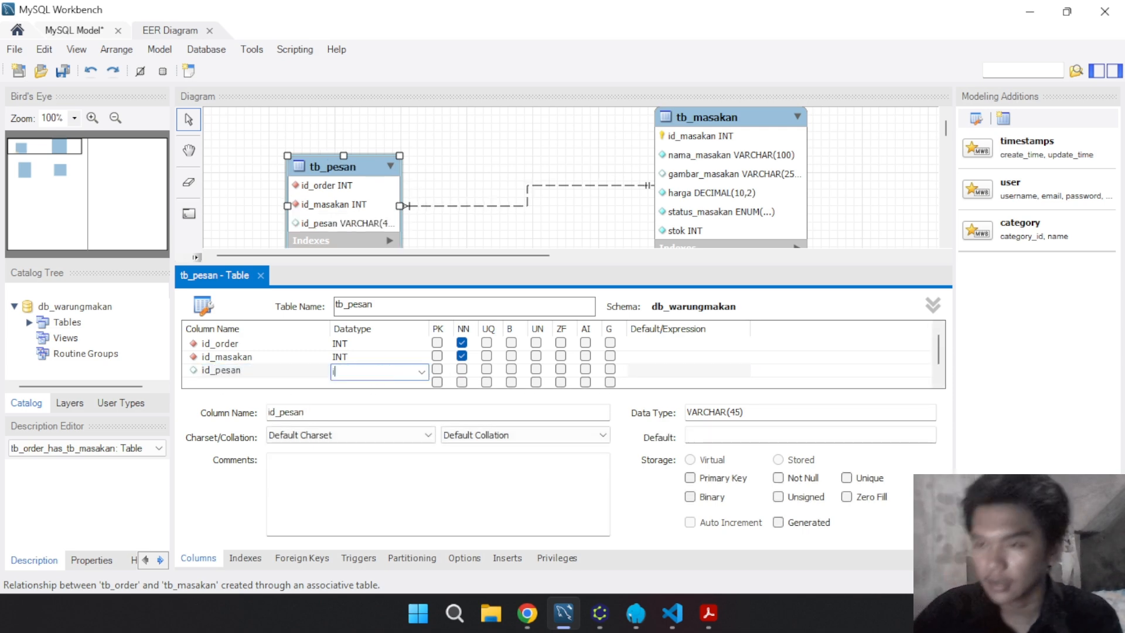
type("nt")
key("Tab")
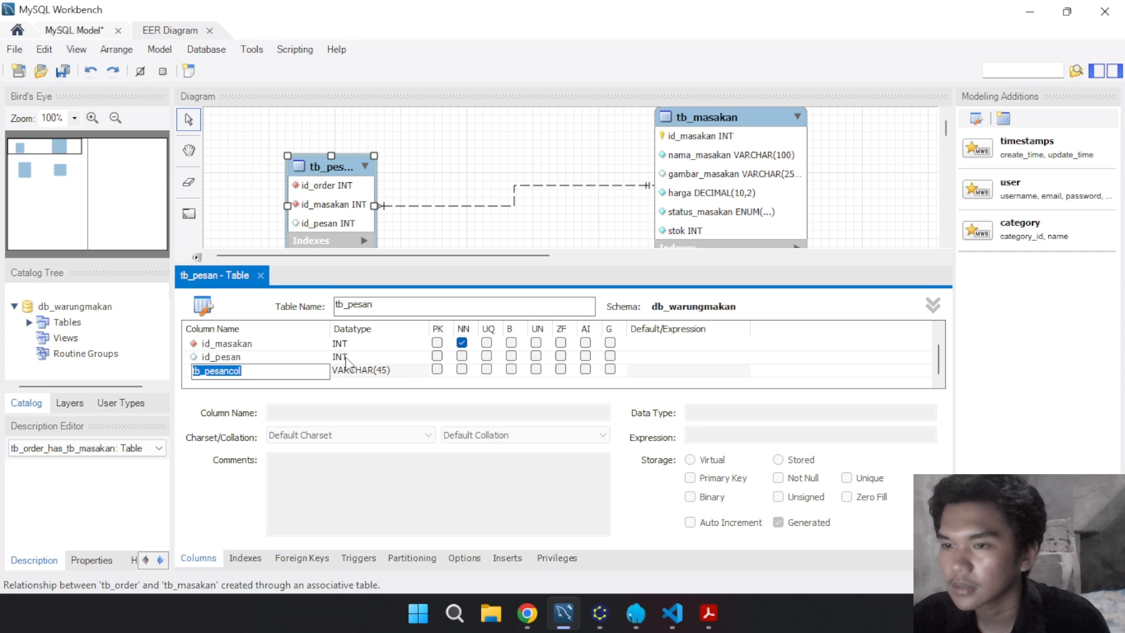
Make id_pesan an auto-increment primary key and move it to the top of the tb_pesan column list
left_click(363, 357)
left_click(437, 356)
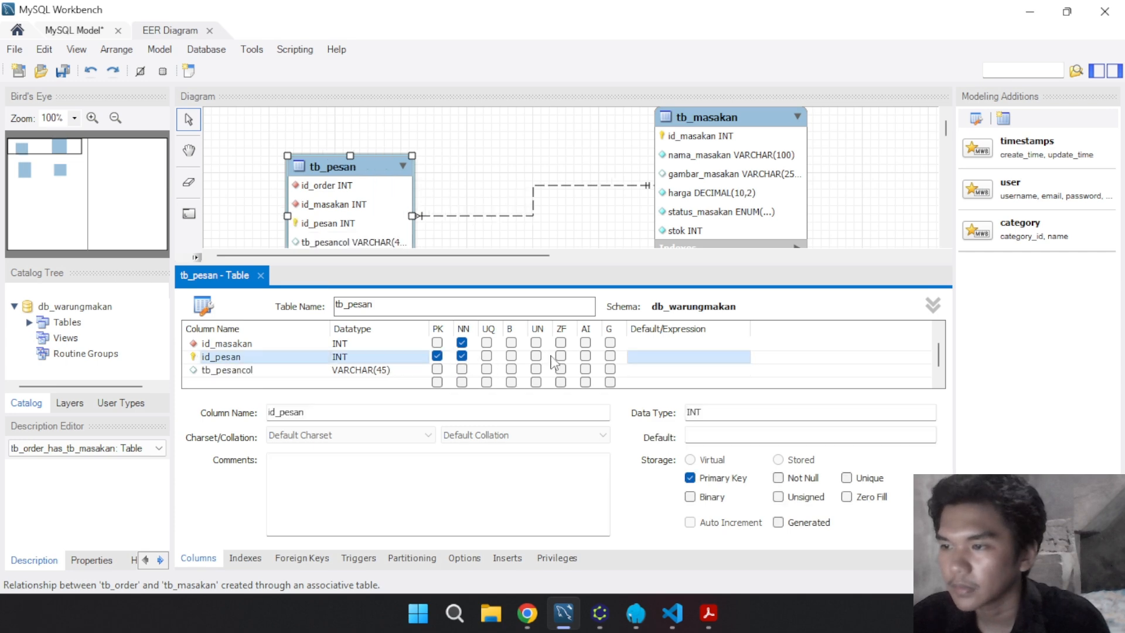
left_click(584, 357)
left_click_drag(239, 356, 242, 344)
Check the remaining pesan attributes in yEd, then rename the placeholder column tb_pesancol in MySQL Workbench to jumlah
scroll(315, 381, "down", 1)
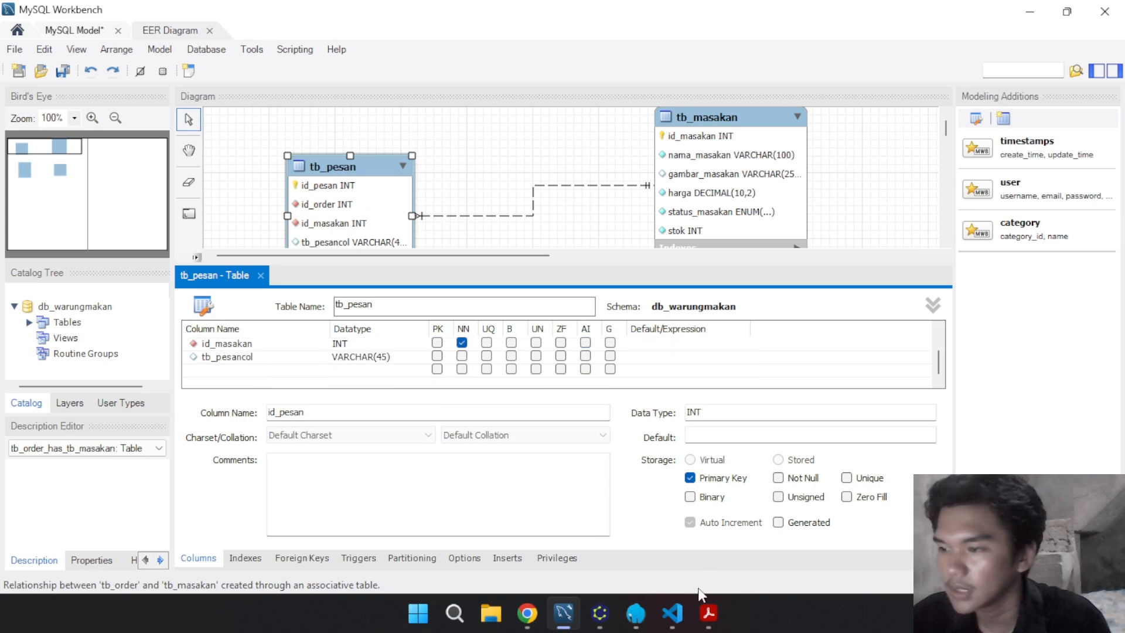
left_click(709, 614)
left_click(568, 614)
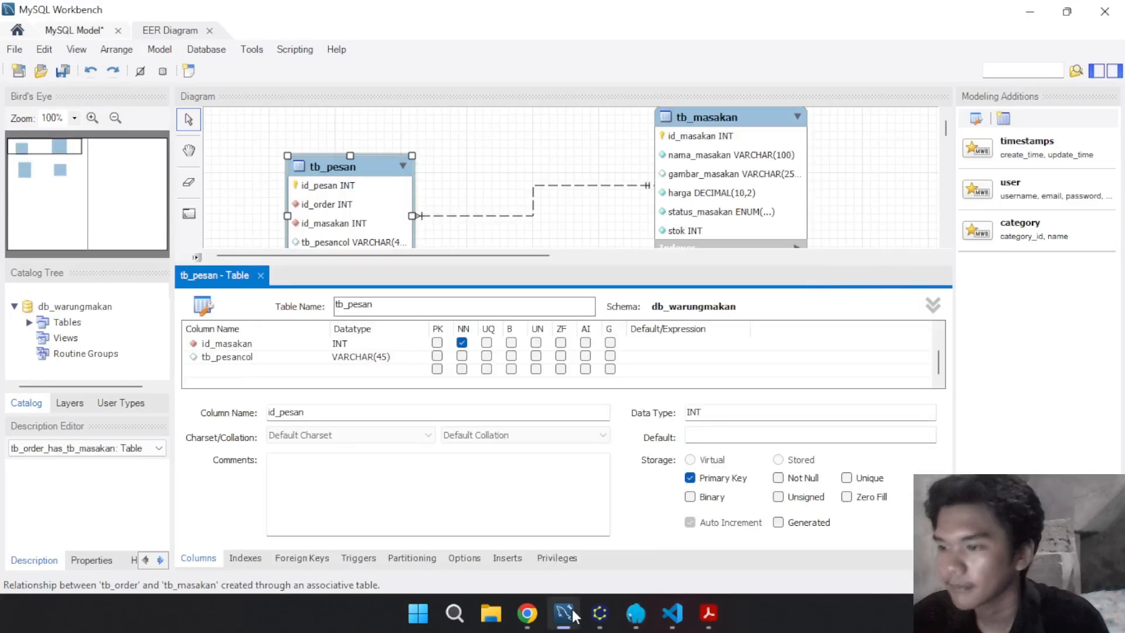
left_click(596, 615)
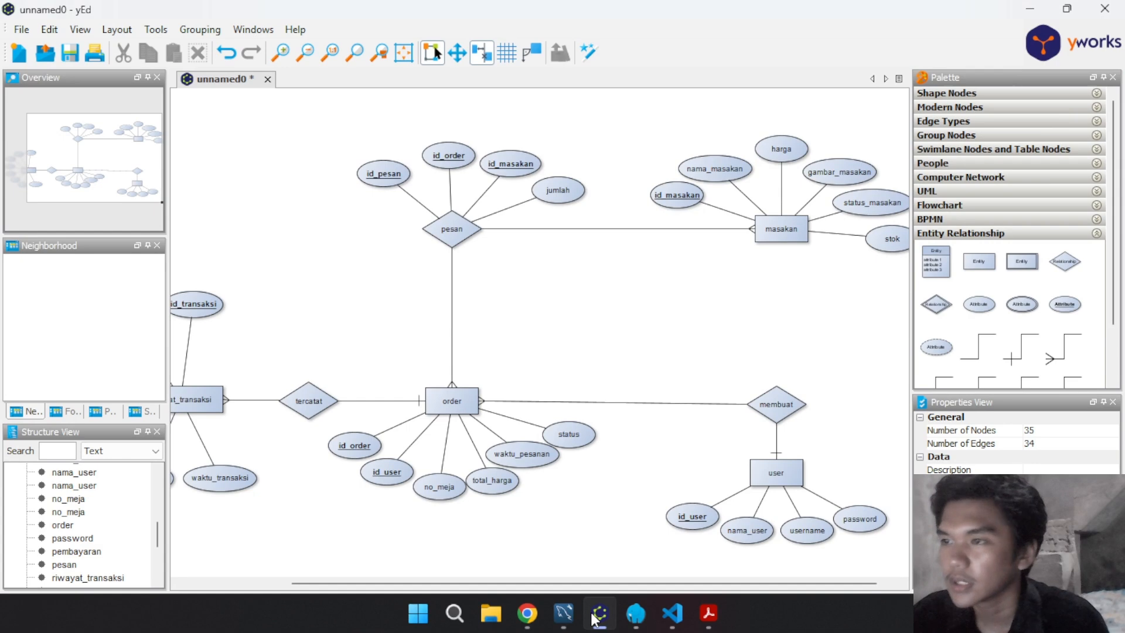
left_click(598, 614)
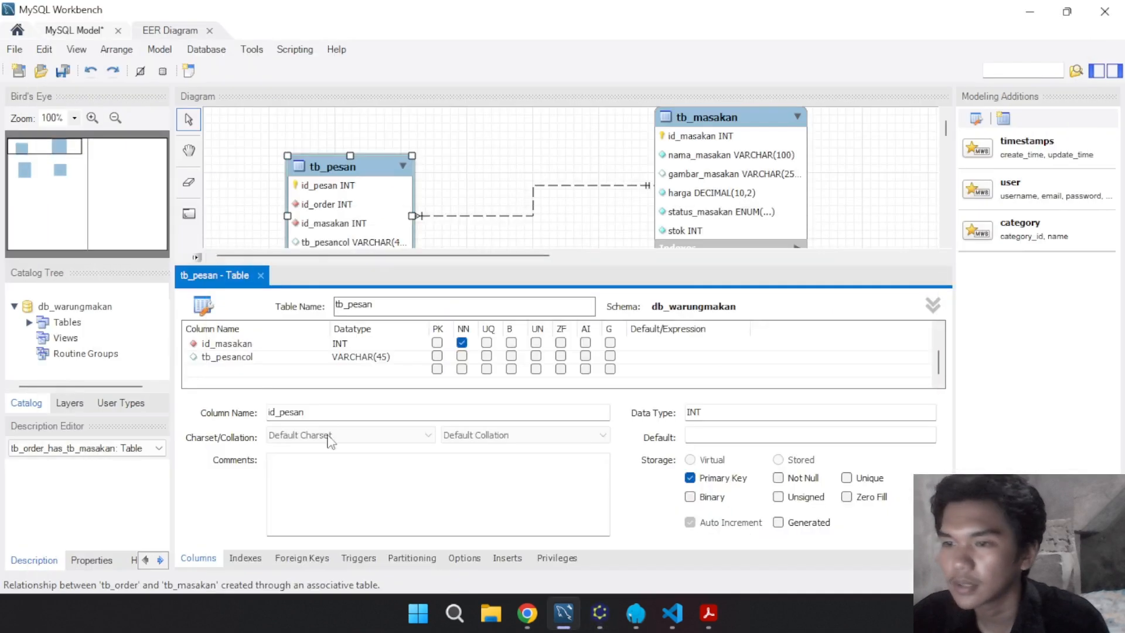
left_click(234, 358)
left_click(233, 359)
type("juml")
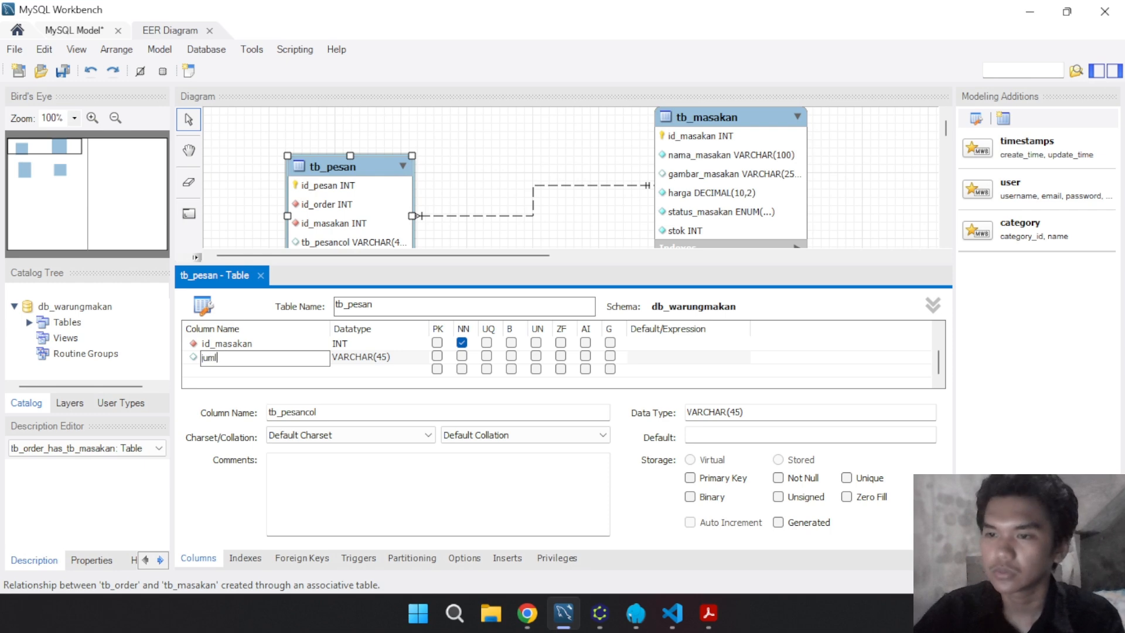
type("ah")
key("Tab")
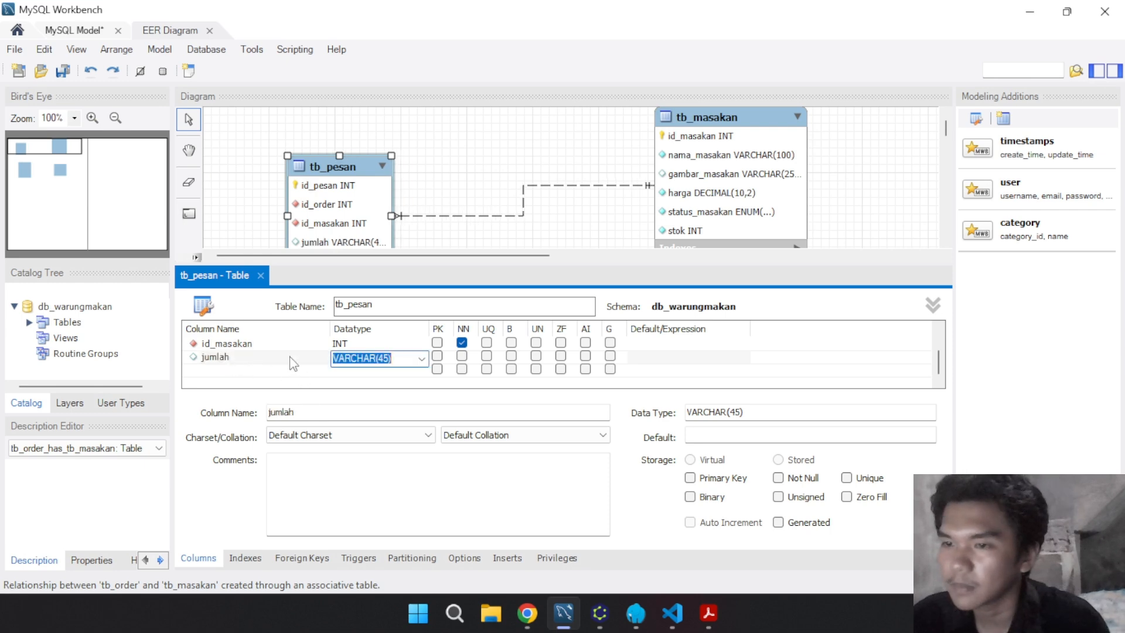
key("Return")
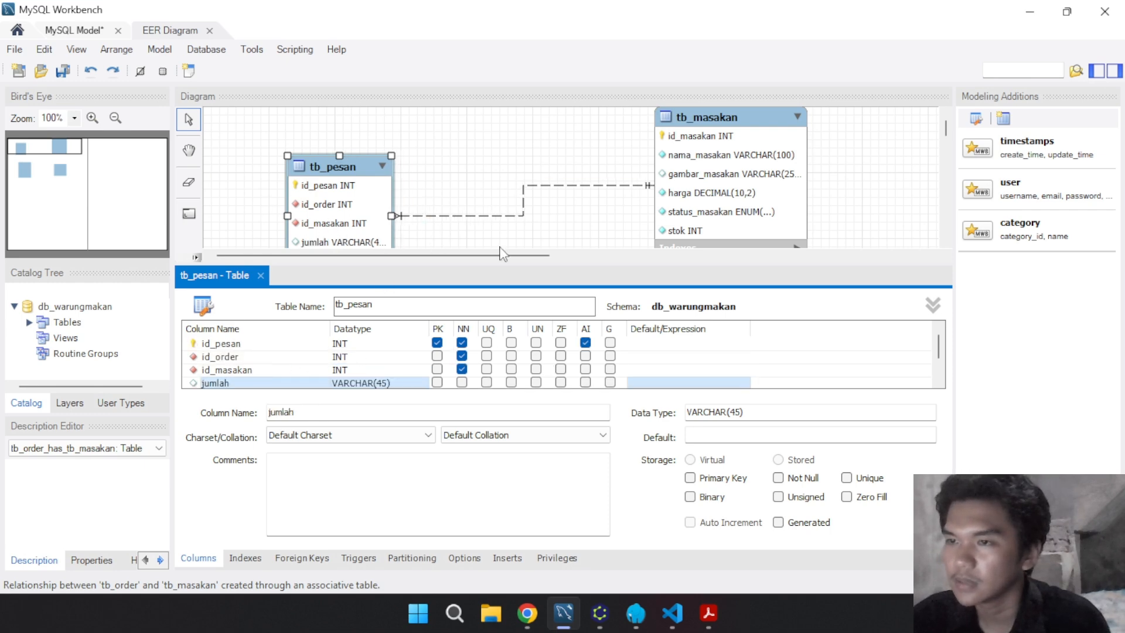
Set the data type of the jumlah column to INT
left_click(387, 369)
left_click(389, 384)
double_click(388, 384)
type("int")
key("Tab")
Delete the surplus tb_pesancol column and make the jumlah column not null
left_click(351, 371)
right_click(354, 371)
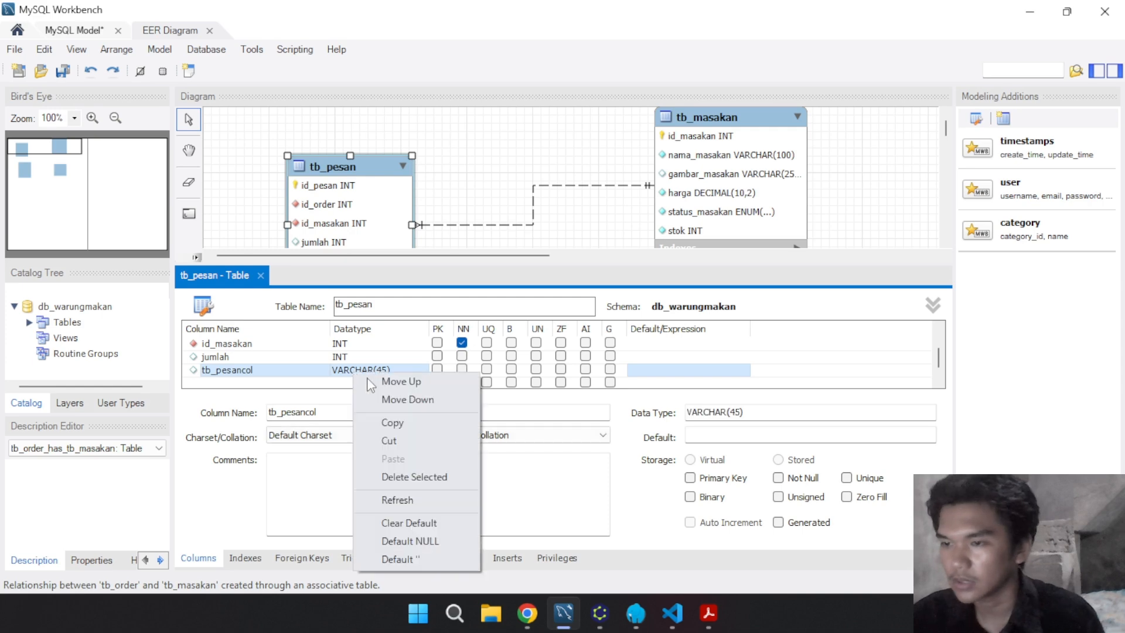
left_click(400, 477)
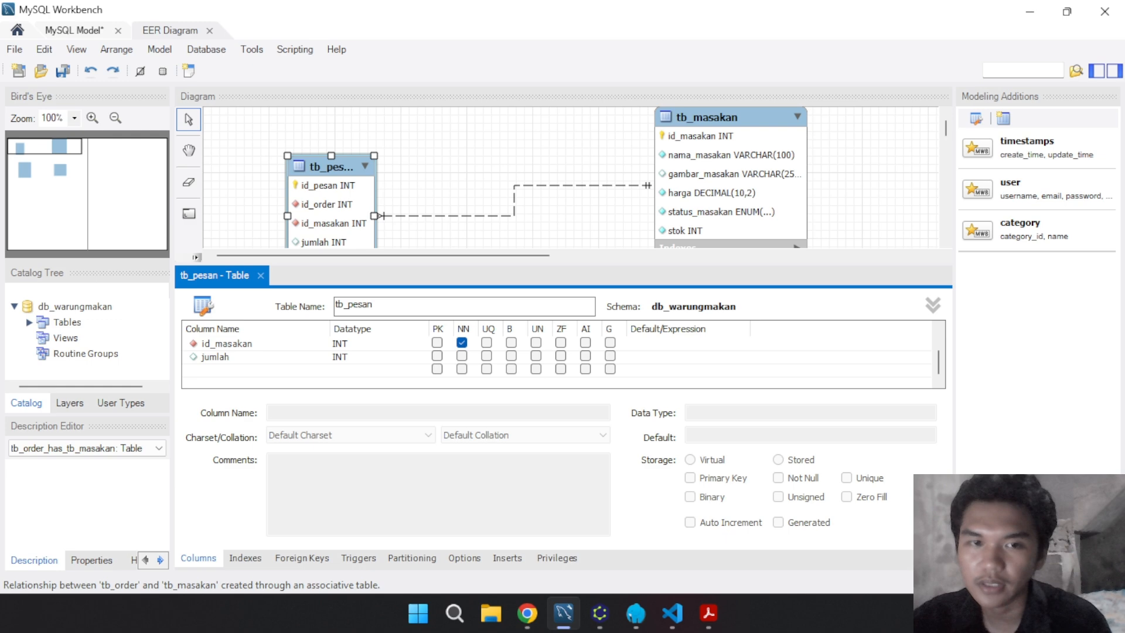
left_click(462, 356)
scroll(317, 358, "up", 1)
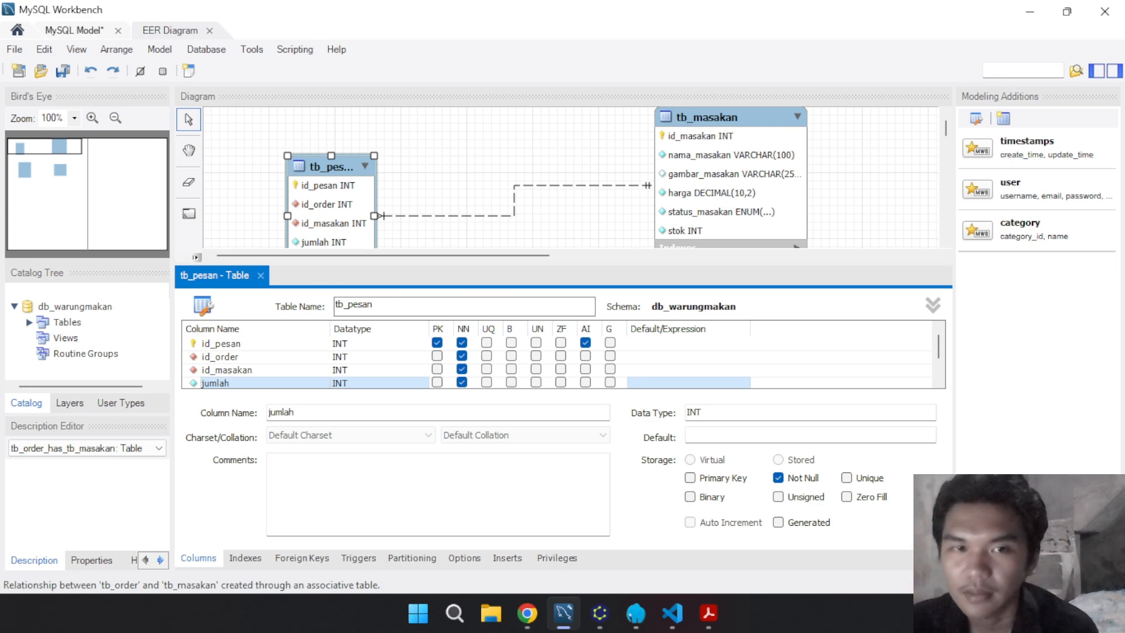
Close the table editor, move tb_pesan so it lines up directly above tb_order, and clear the selection
left_click(261, 275)
right_click(569, 345)
left_click(347, 226)
left_click_drag(332, 217, 395, 197)
scroll(502, 277, "down", 1)
scroll(503, 277, "up", 1)
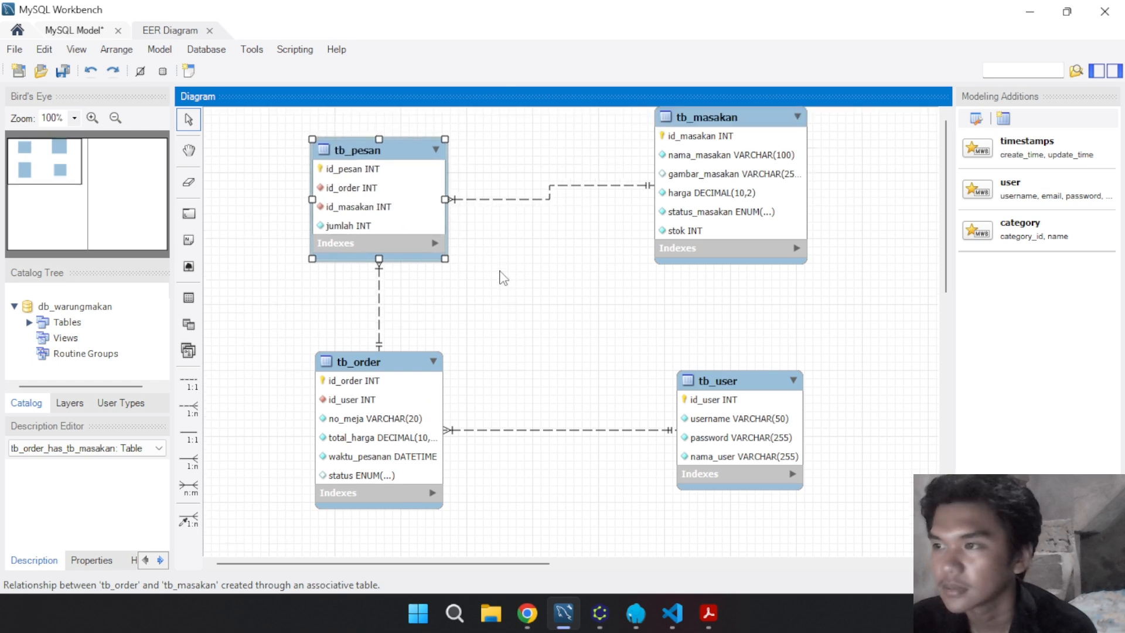
right_click(613, 339)
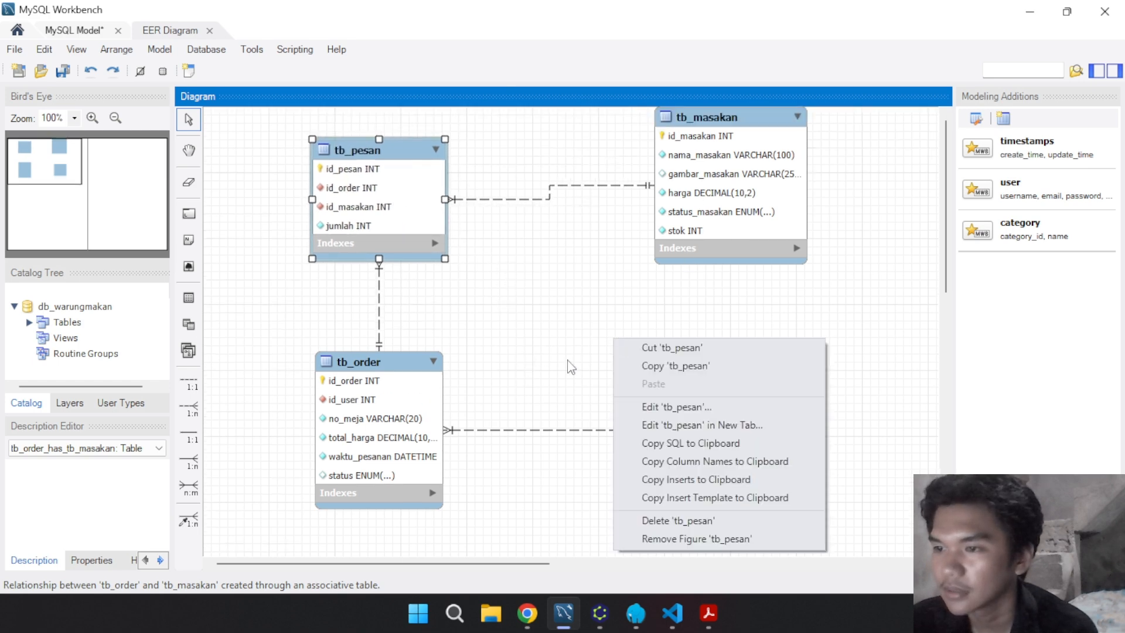
left_click(478, 324)
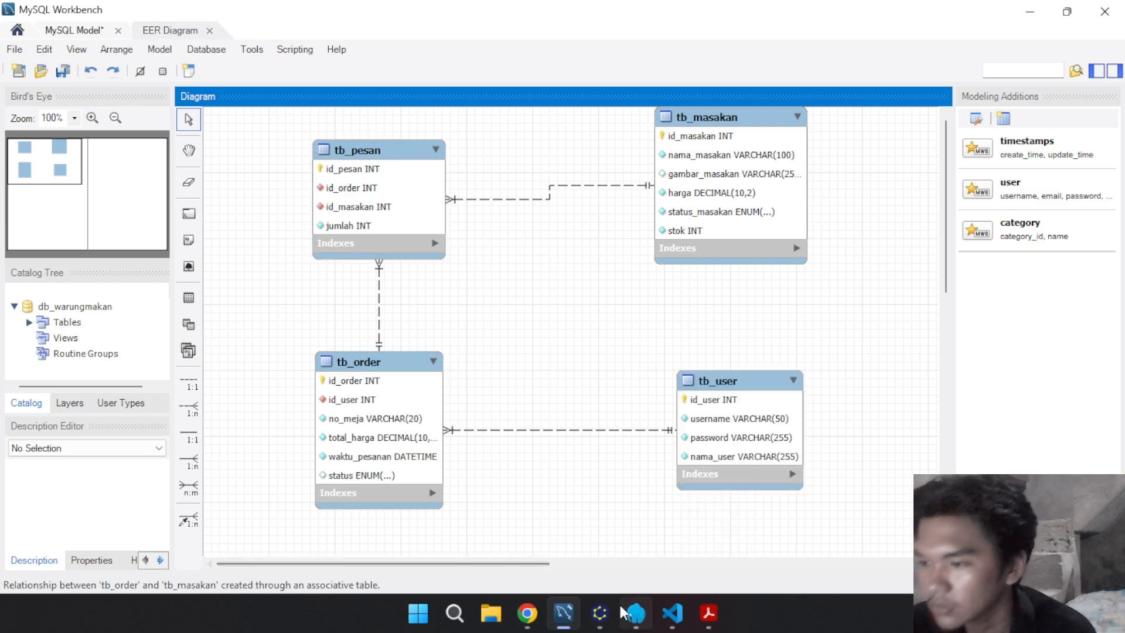
Select all four tables in the diagram and shift them together to the right, freeing canvas space beside tb_pesan and tb_order
left_click(605, 613)
key("alt+Tab")
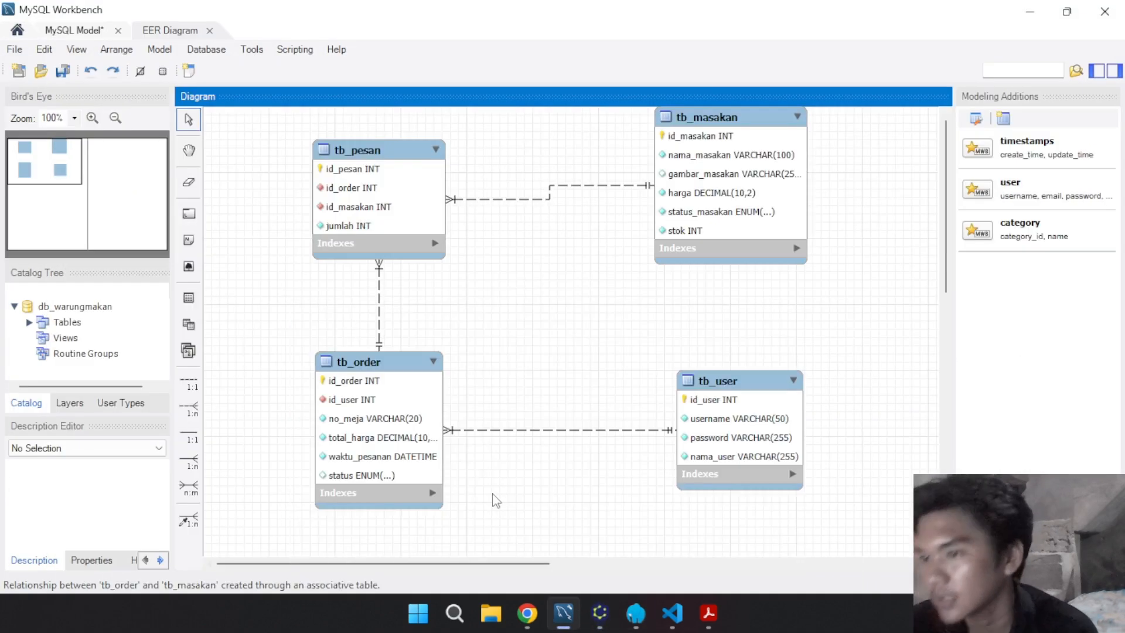
left_click_drag(269, 111, 916, 491)
left_click_drag(659, 431, 826, 433)
scroll(695, 330, "down", 1)
left_click(695, 328)
scroll(694, 328, "right", 1)
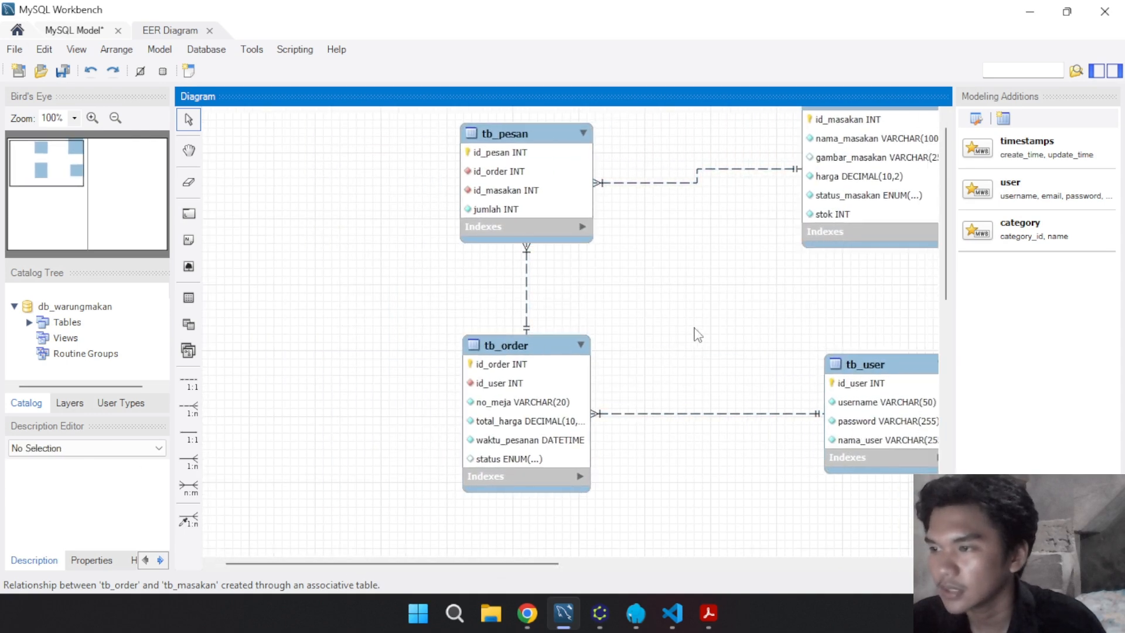
scroll(698, 336, "down", 3)
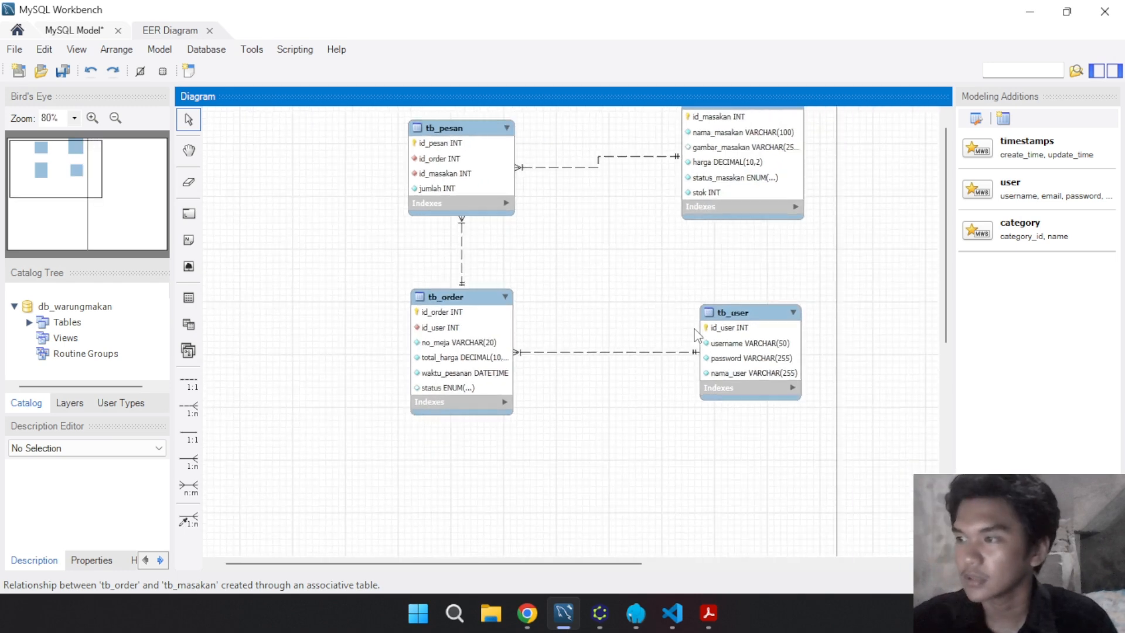
scroll(636, 289, "up", 1)
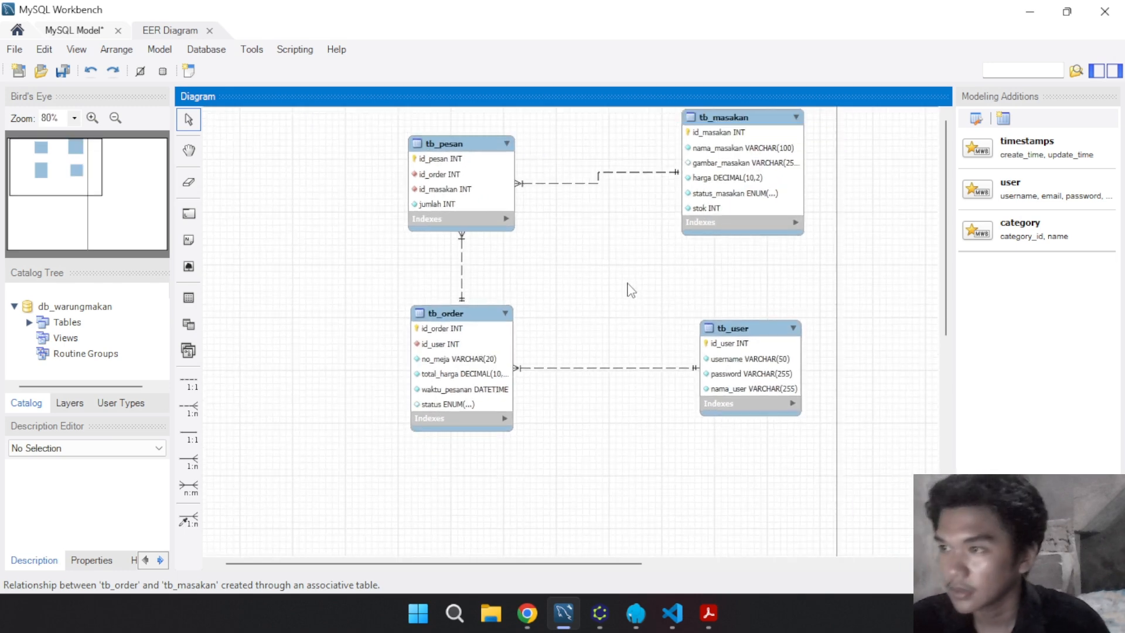
Select all four tables again and move them slightly further down the canvas, with tb_masakan level with tb_pesan
left_click_drag(383, 124, 865, 459)
left_click_drag(724, 206, 736, 234)
left_click(745, 229)
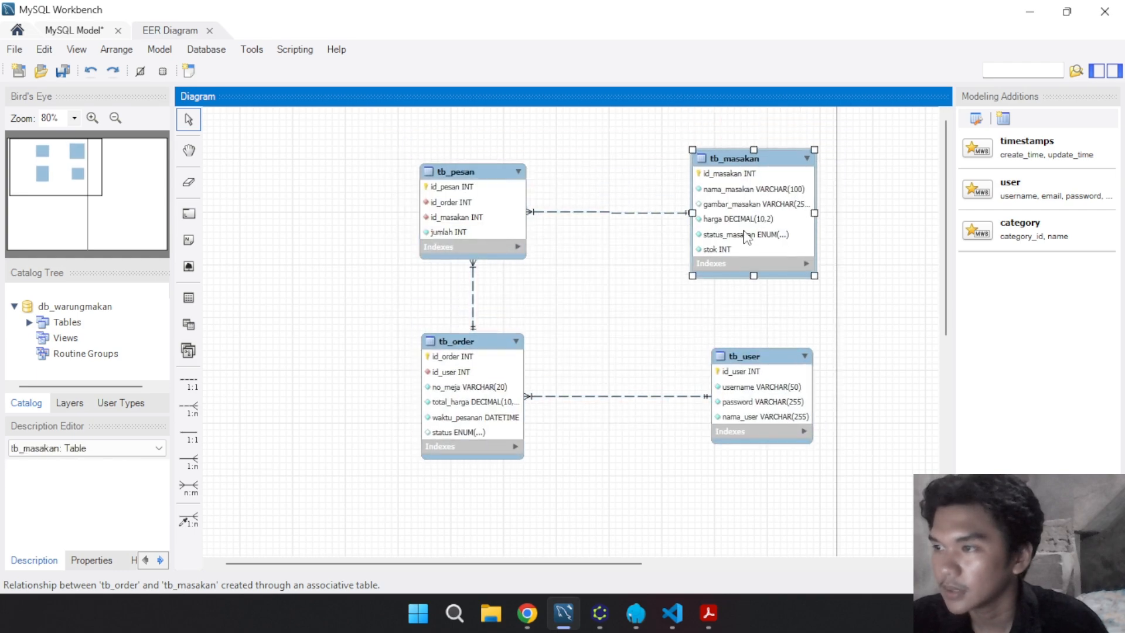
Check the next entity in yEd, then place a new table beside tb_order in MySQL Workbench and name it tb_riwayat_transaksi
left_click(599, 613)
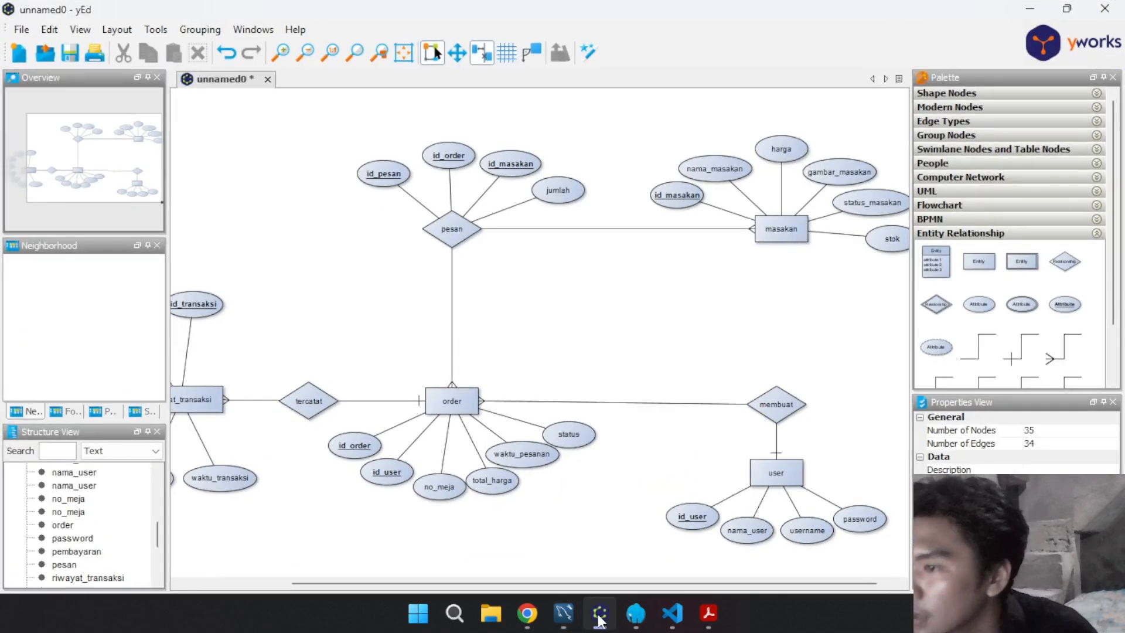
left_click(600, 613)
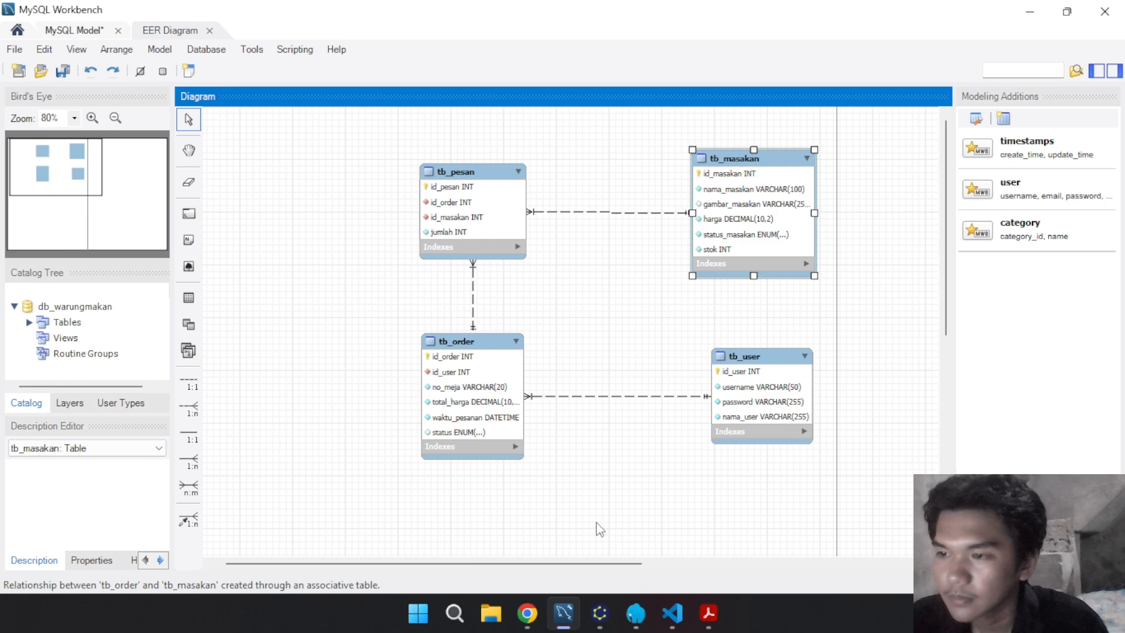
left_click(188, 298)
left_click(276, 340)
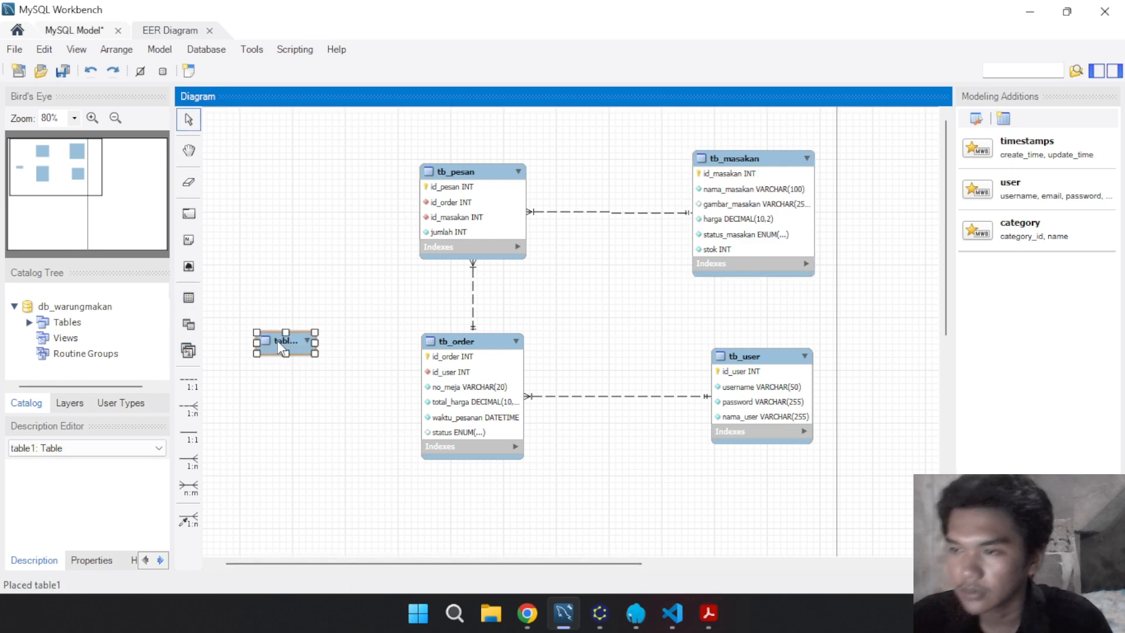
double_click(278, 342)
type("tb_riwayat_")
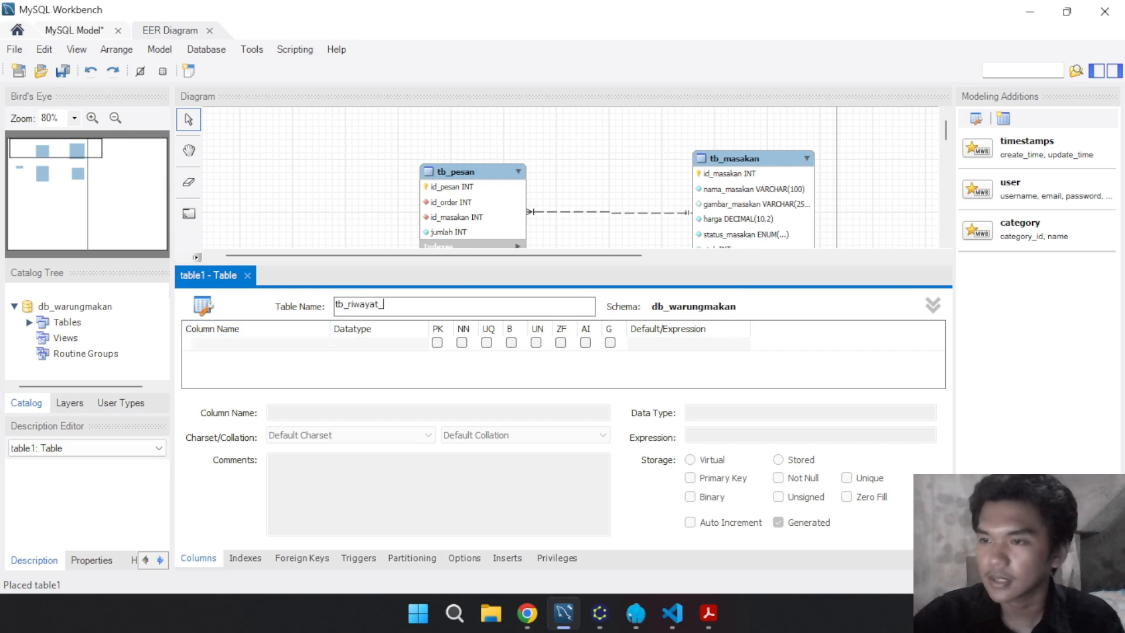
type("transaksi")
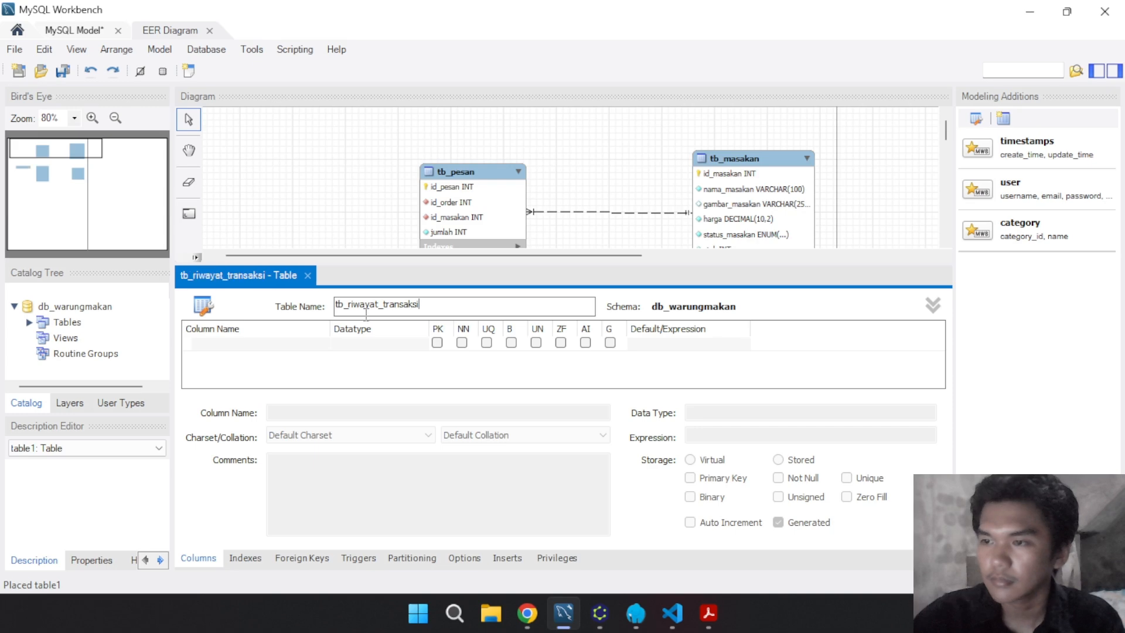
Add an INT primary key column id_transaksi and a VARCHAR(45) column no_meja to tb_riwayat_transaksi
double_click(258, 345)
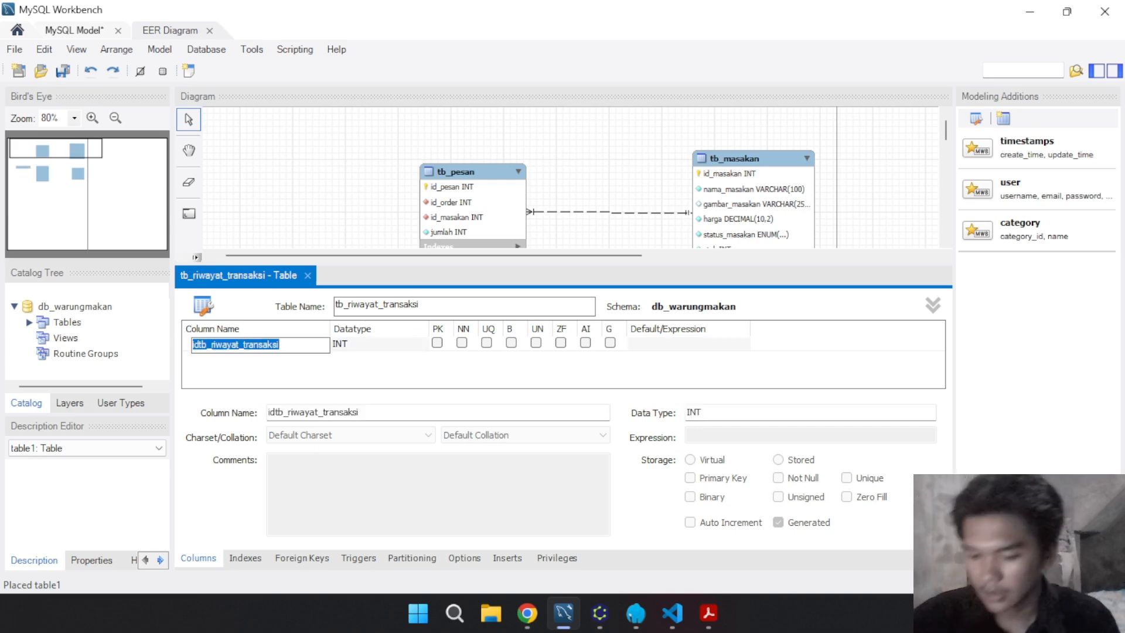
type("id_")
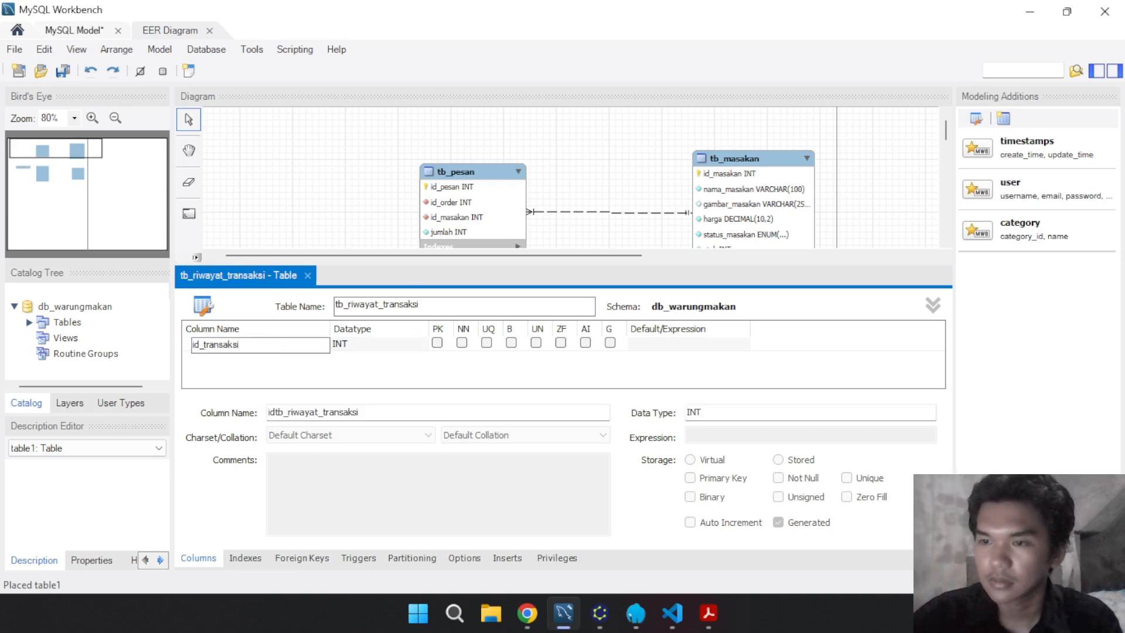
key("Return")
double_click(230, 357)
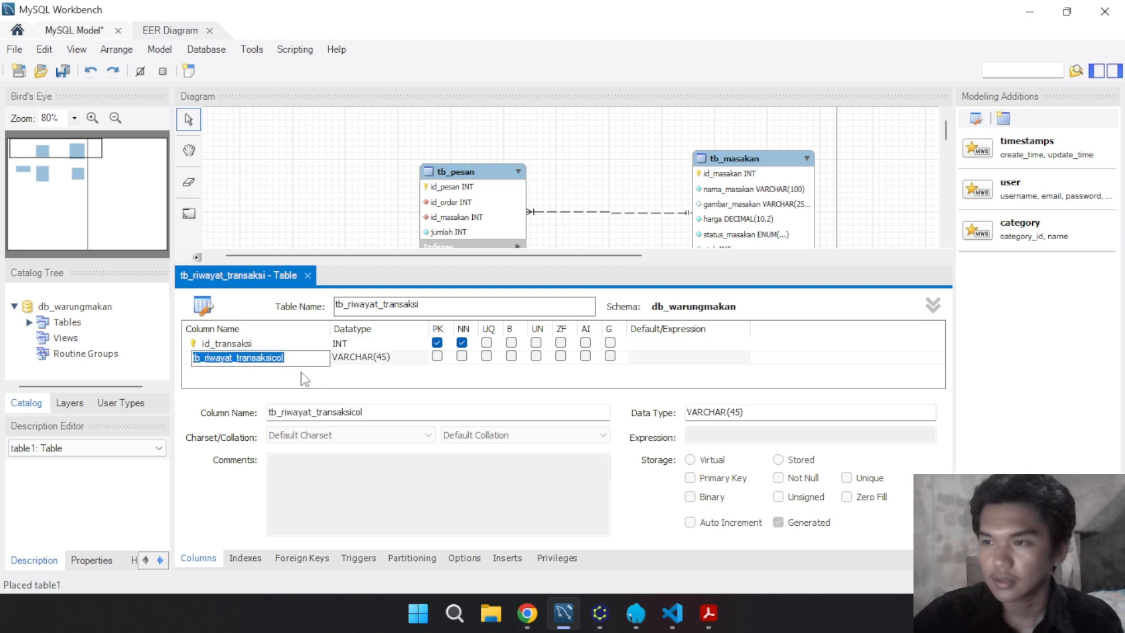
type("no_m")
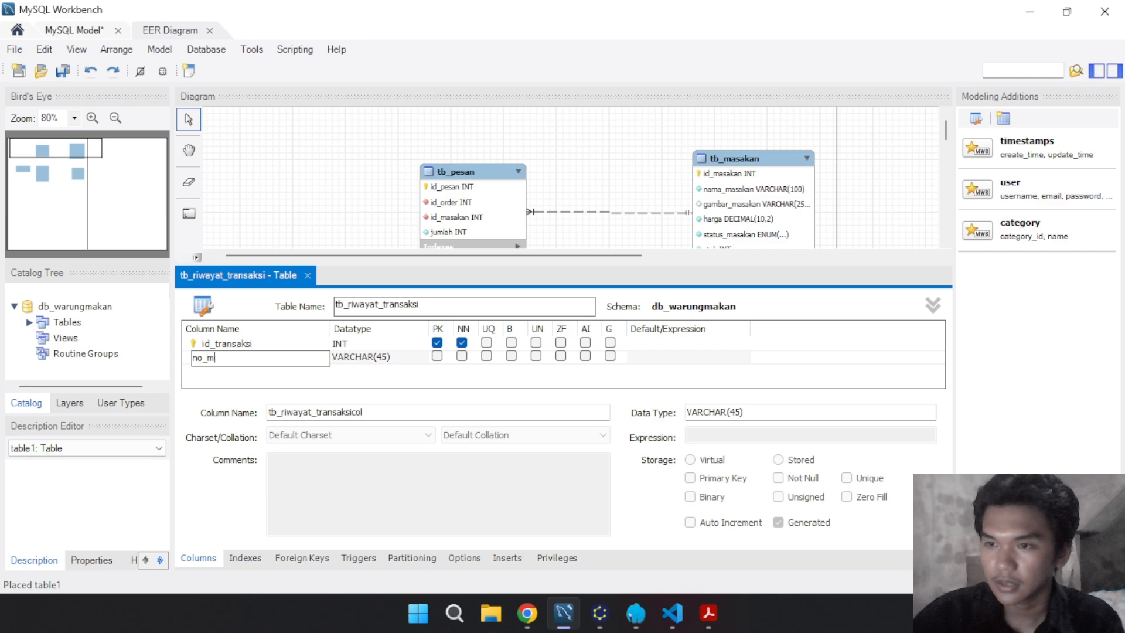
key("Tab")
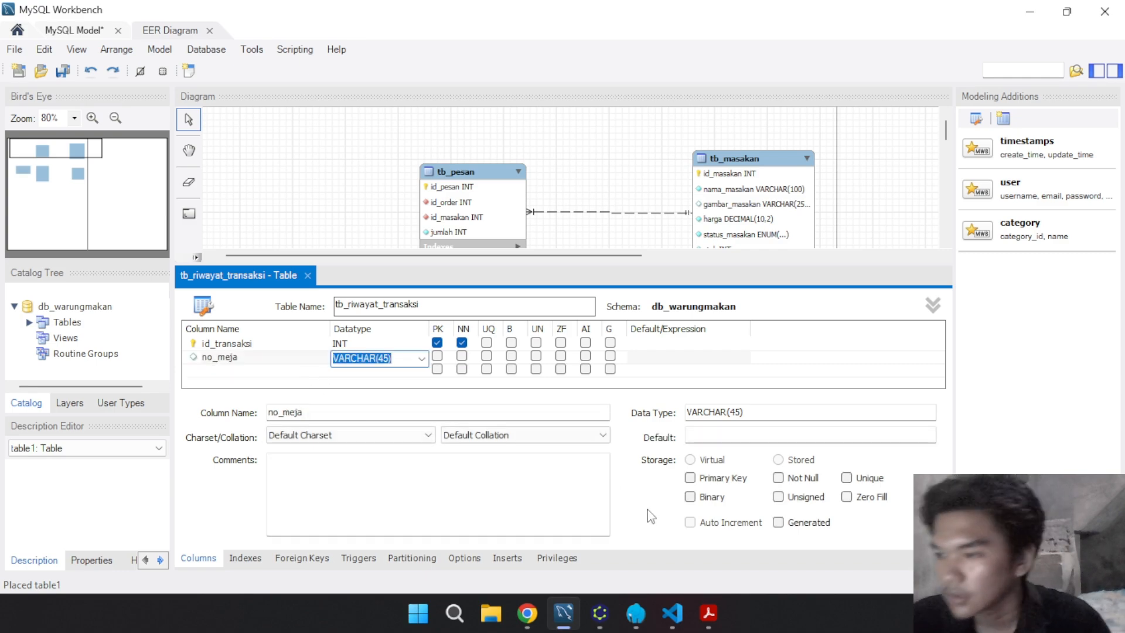
Check the riwayat_transaksi attributes in yEd, then add a VARCHAR(45) column nama_user to tb_riwayat_transaksi in MySQL Workbench
left_click(711, 615)
left_click(711, 614)
left_click(604, 614)
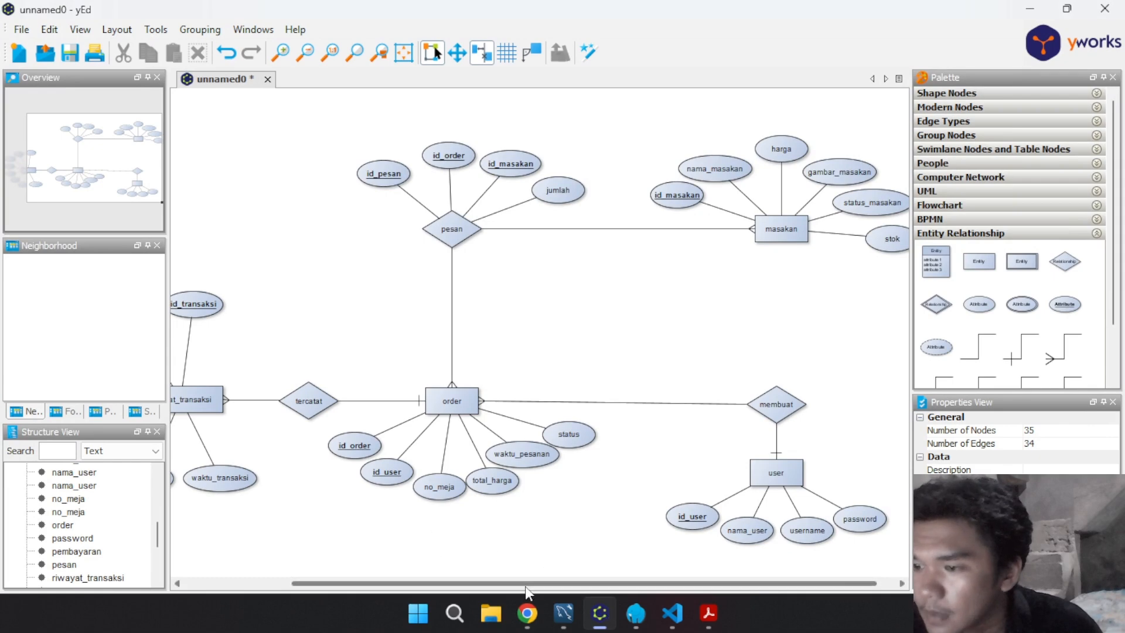
left_click_drag(525, 585, 402, 595)
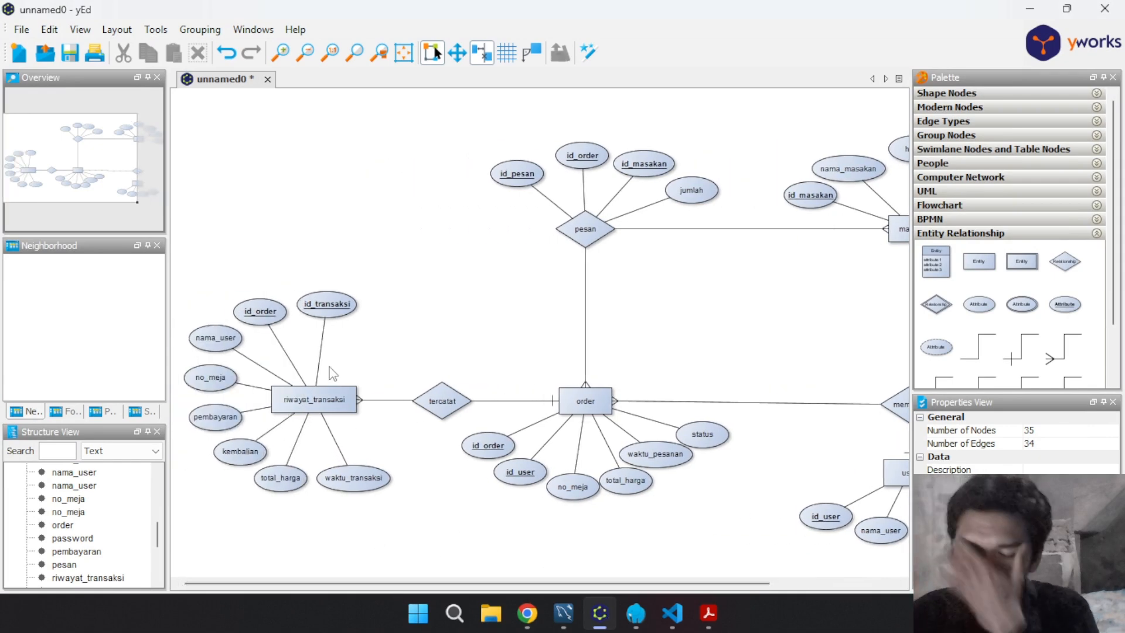
key("alt+Tab")
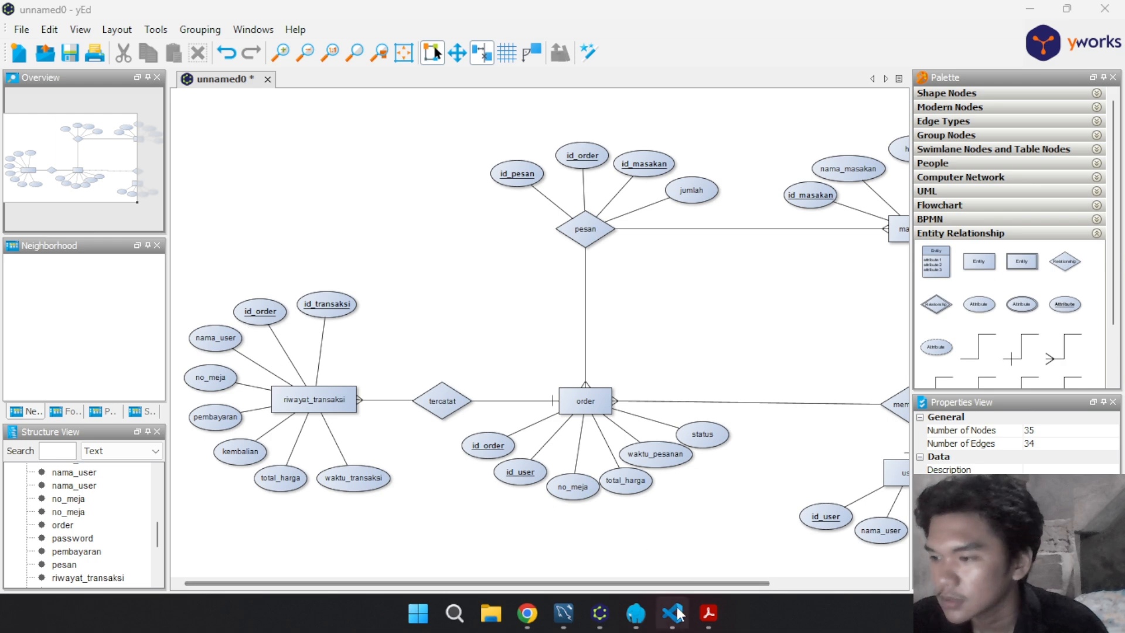
left_click(568, 615)
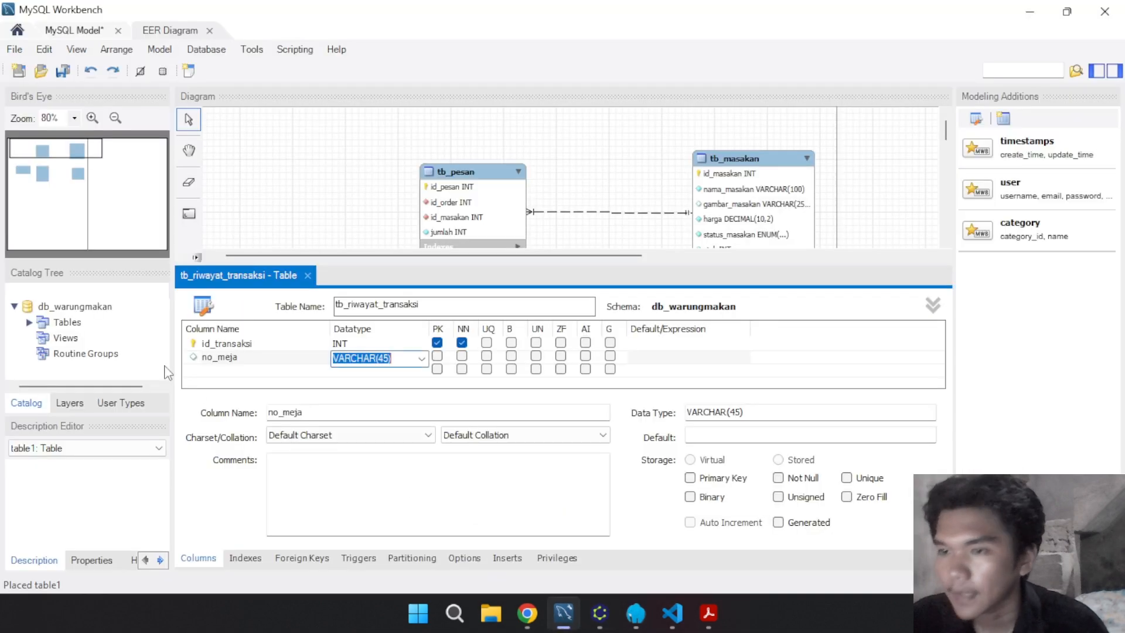
left_click(260, 358)
double_click(226, 358)
left_click(234, 383)
double_click(229, 371)
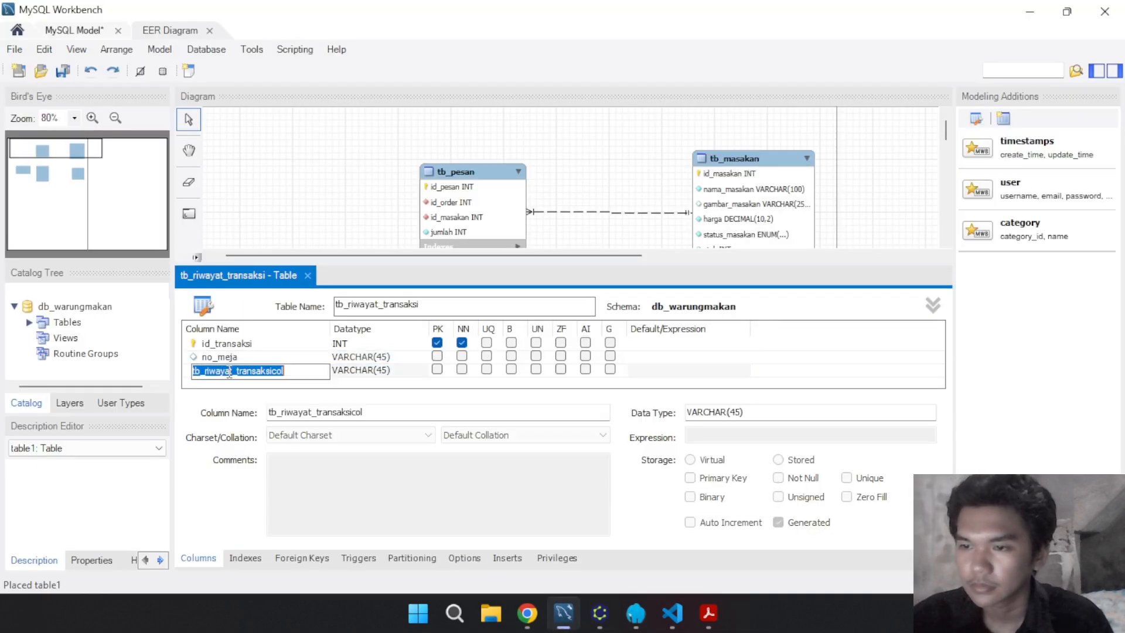
type("nama_user")
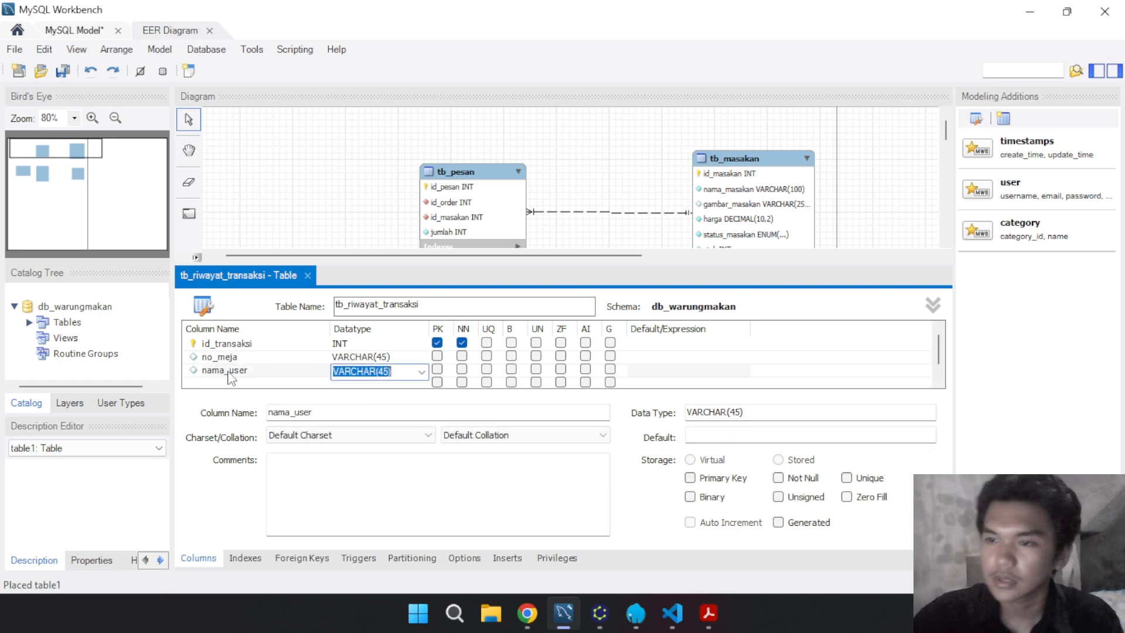
key("Return")
Move the nama_user column above no_meja in the tb_riwayat_transaksi column list
left_click(269, 371)
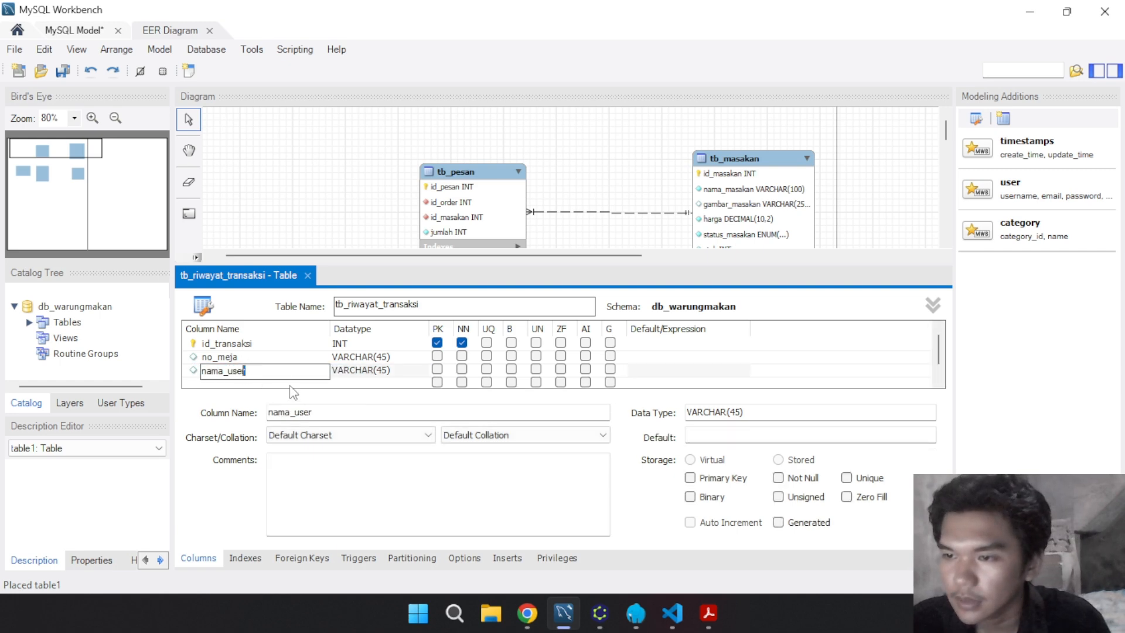
left_click(294, 384)
left_click_drag(256, 374, 250, 358)
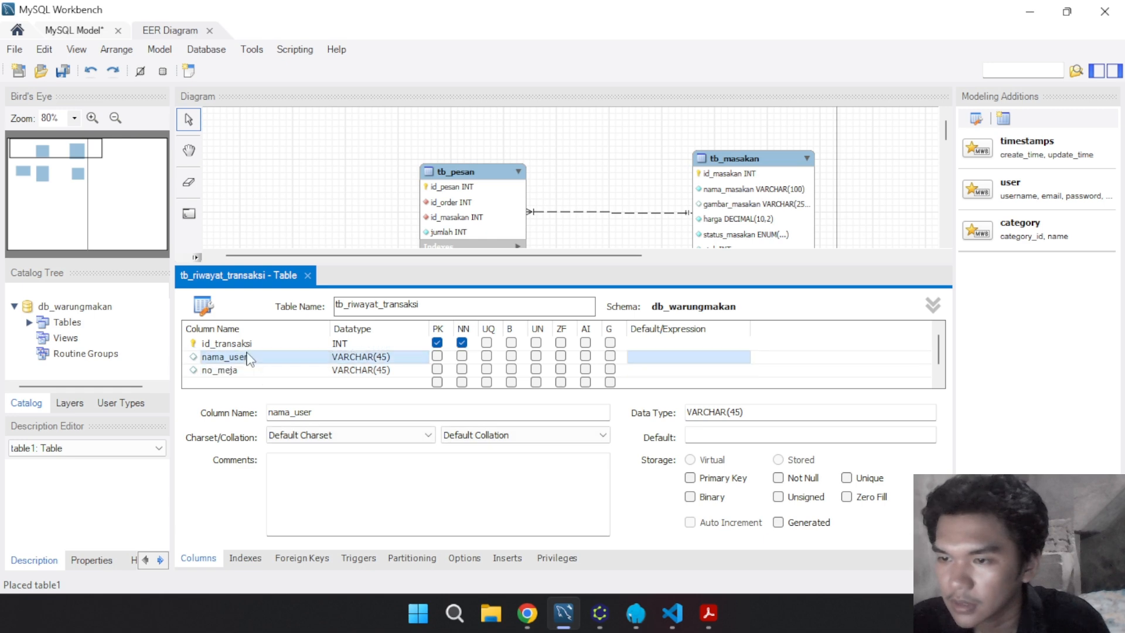
Check the following attributes in yEd, then add VARCHAR(45) columns pembayaran and kembalian to tb_riwayat_transaksi in MySQL Workbench
left_click(599, 604)
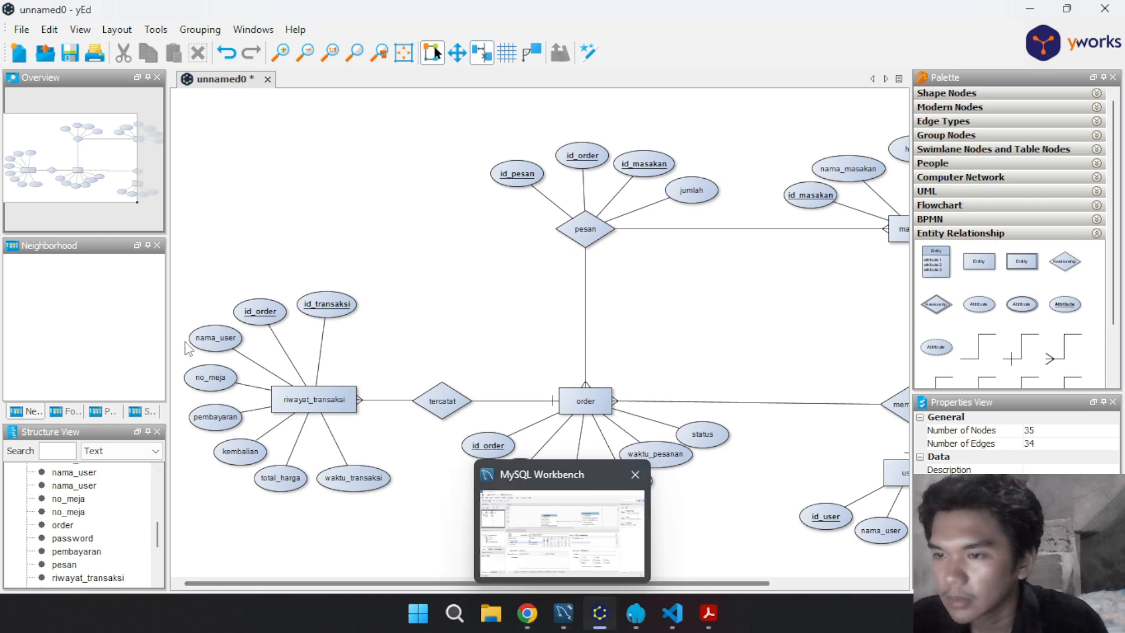
left_click(563, 613)
left_click(219, 384)
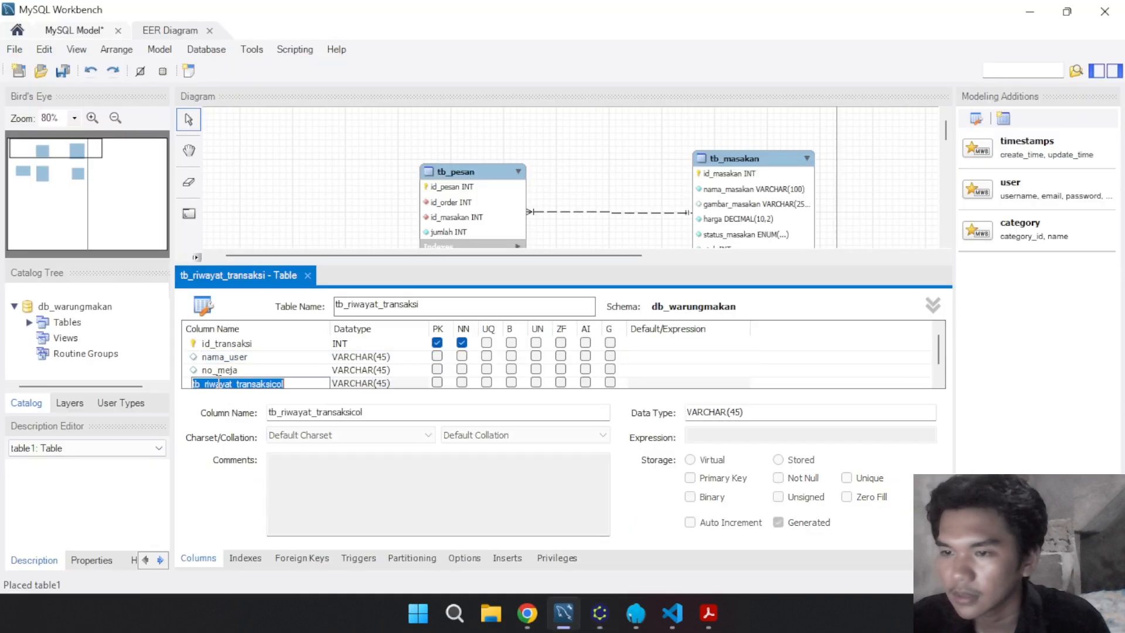
type("pembayaran")
key("Return")
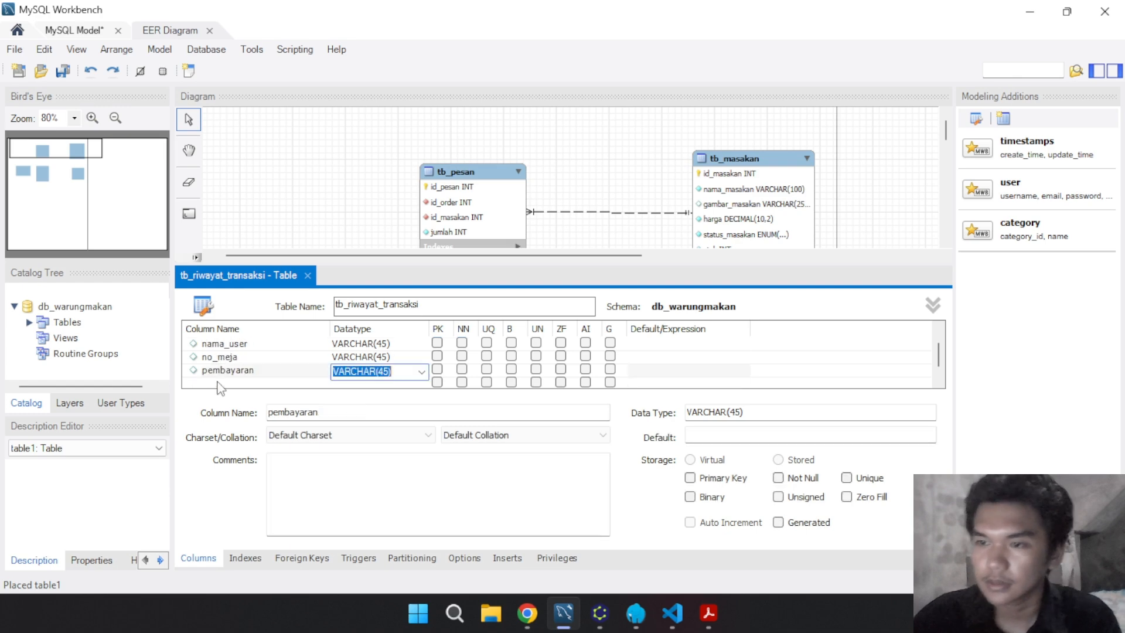
type("kembalian")
key("Tab")
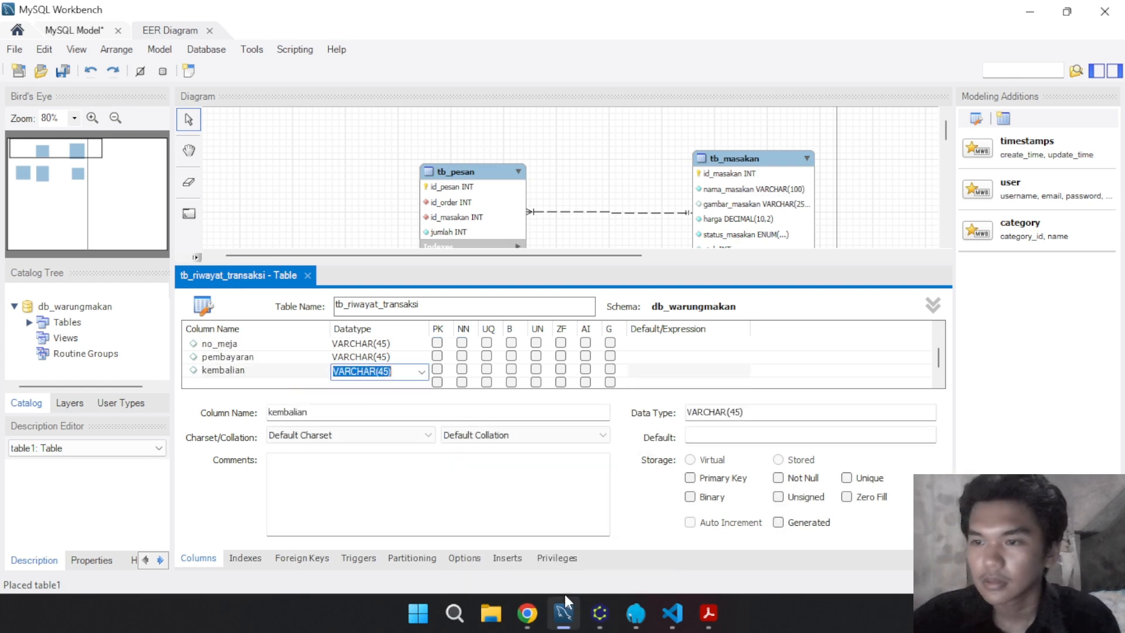
Add VARCHAR(45) columns waktu_transaksi and total_harga to tb_riwayat_transaksi, checking the remaining attributes in yEd in between
left_click(223, 384)
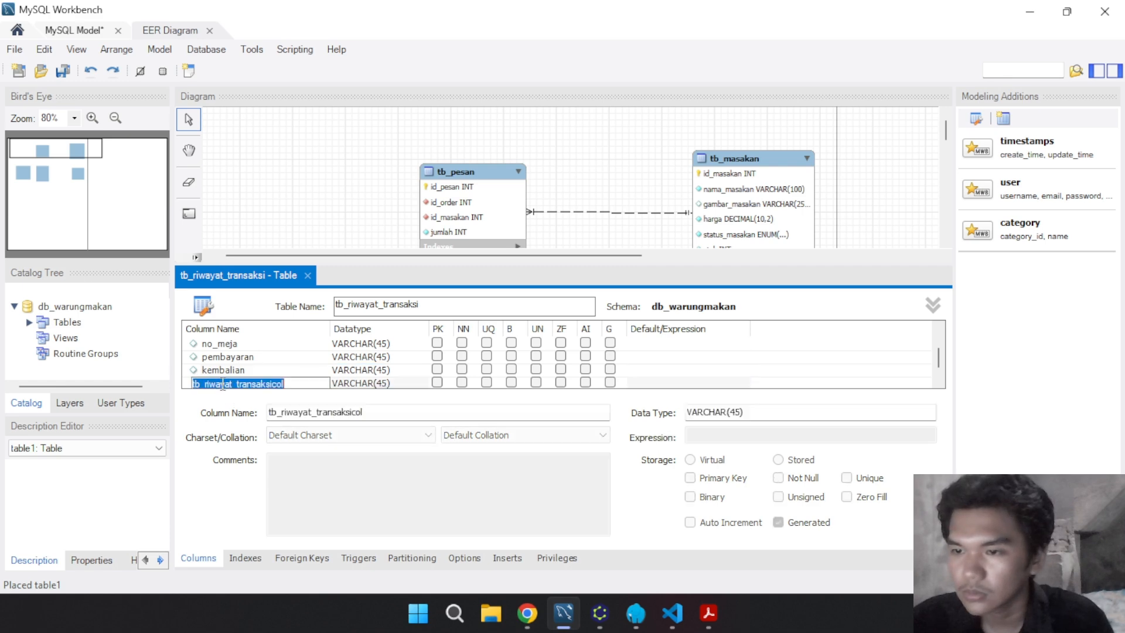
type("waktu")
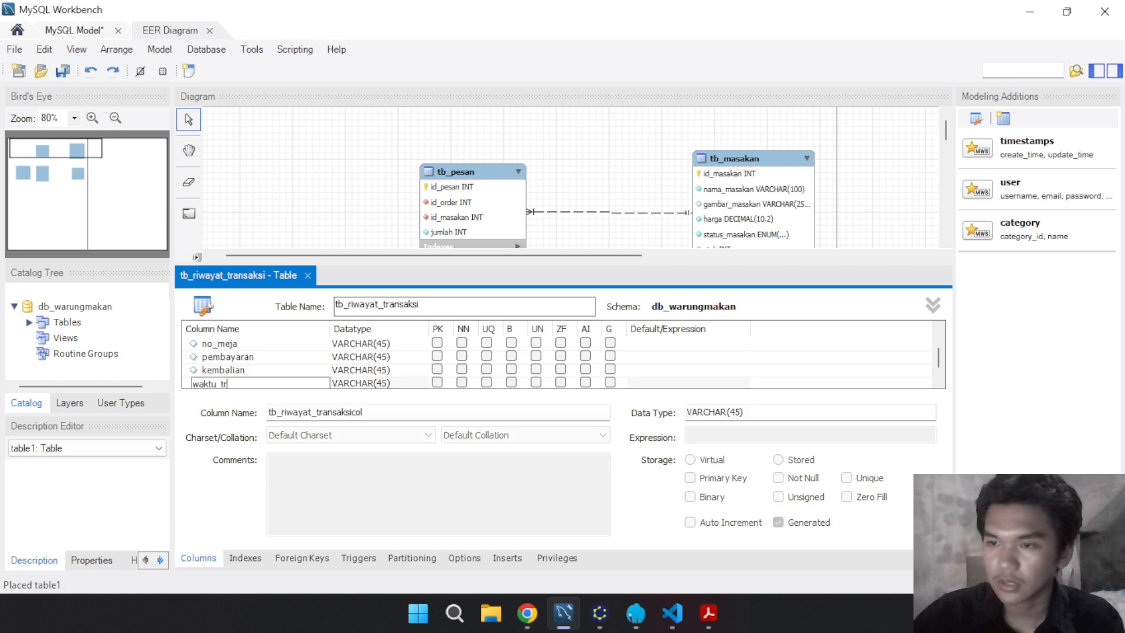
key("Tab")
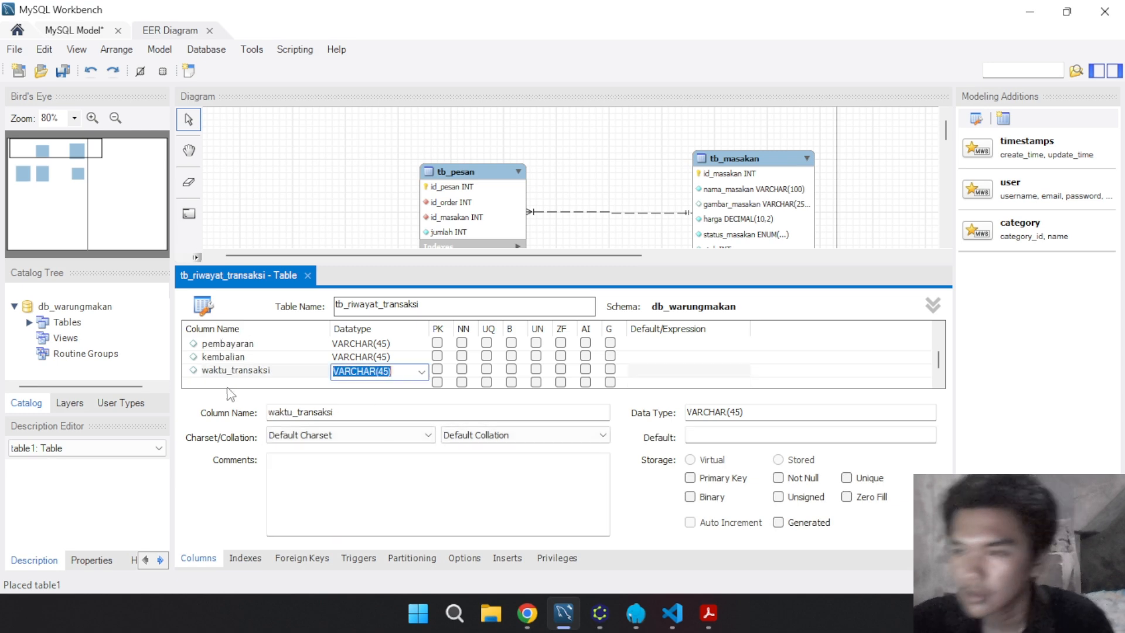
left_click(600, 613)
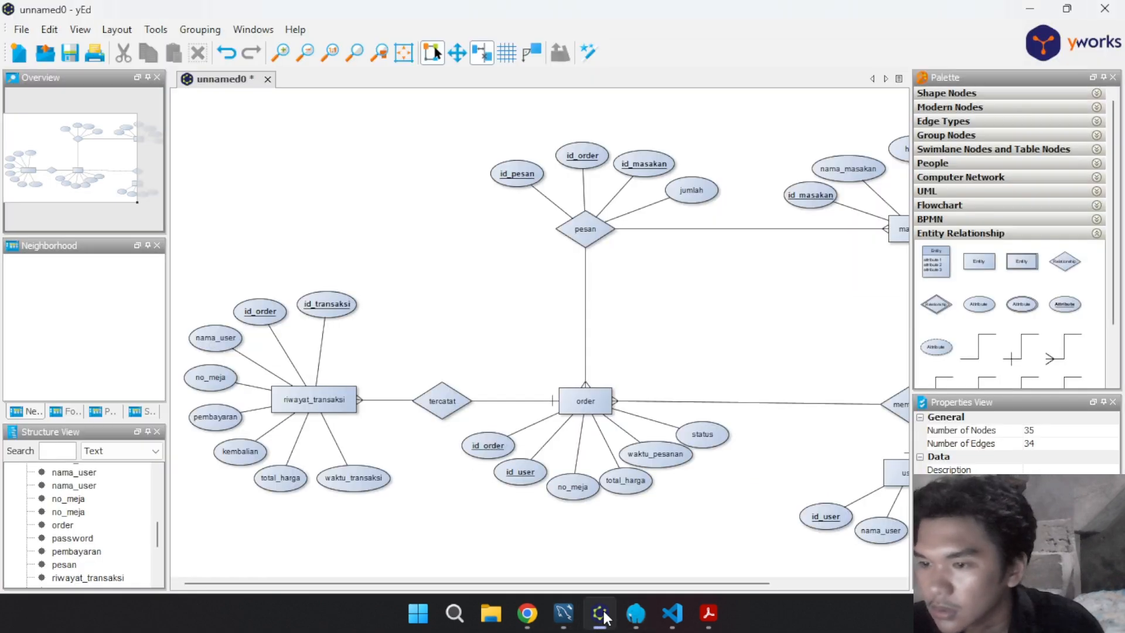
left_click(603, 616)
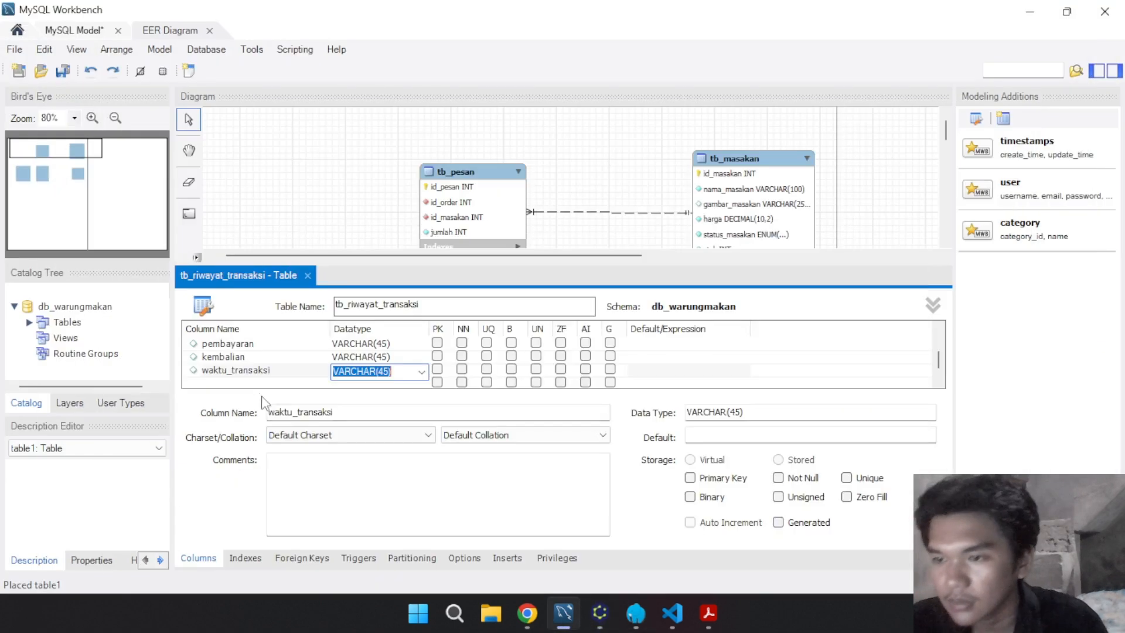
double_click(239, 383)
type("total_harga")
key("Tab")
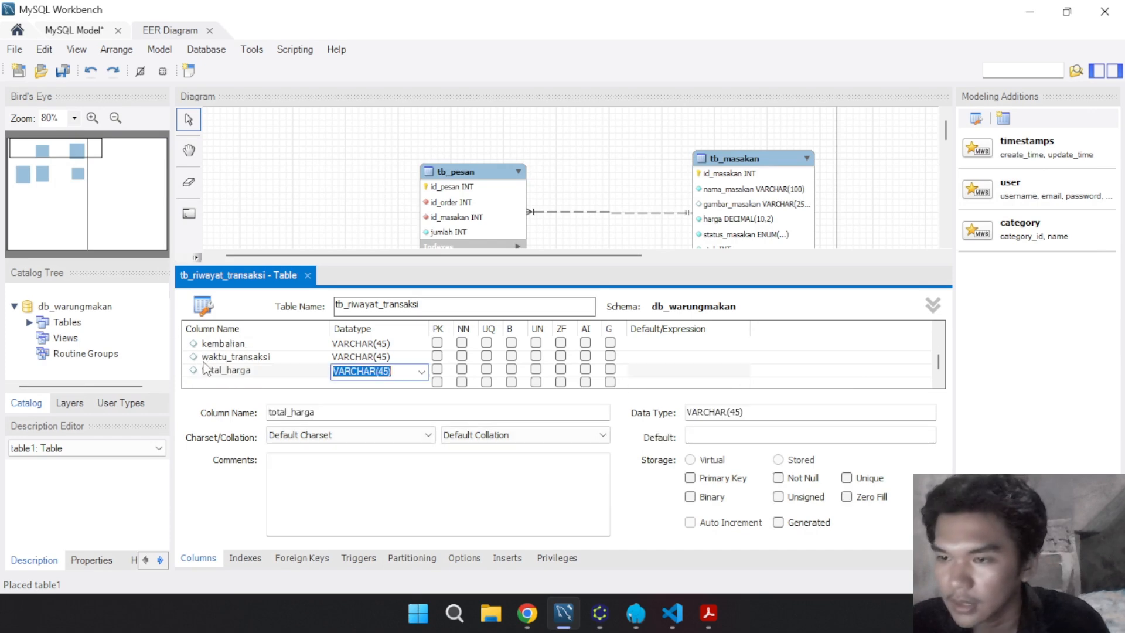
Move the total_harga column above waktu_transaksi, and switch to yEd to compare the columns with the riwayat_transaksi attributes
left_click(211, 371)
left_click_drag(243, 373, 243, 357)
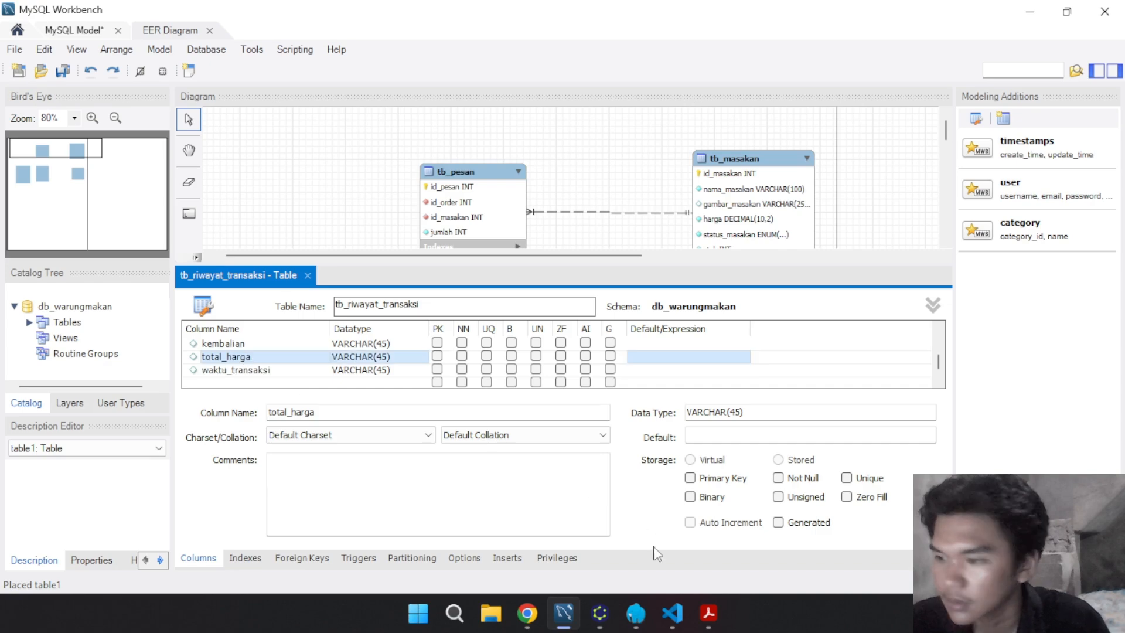
left_click(600, 613)
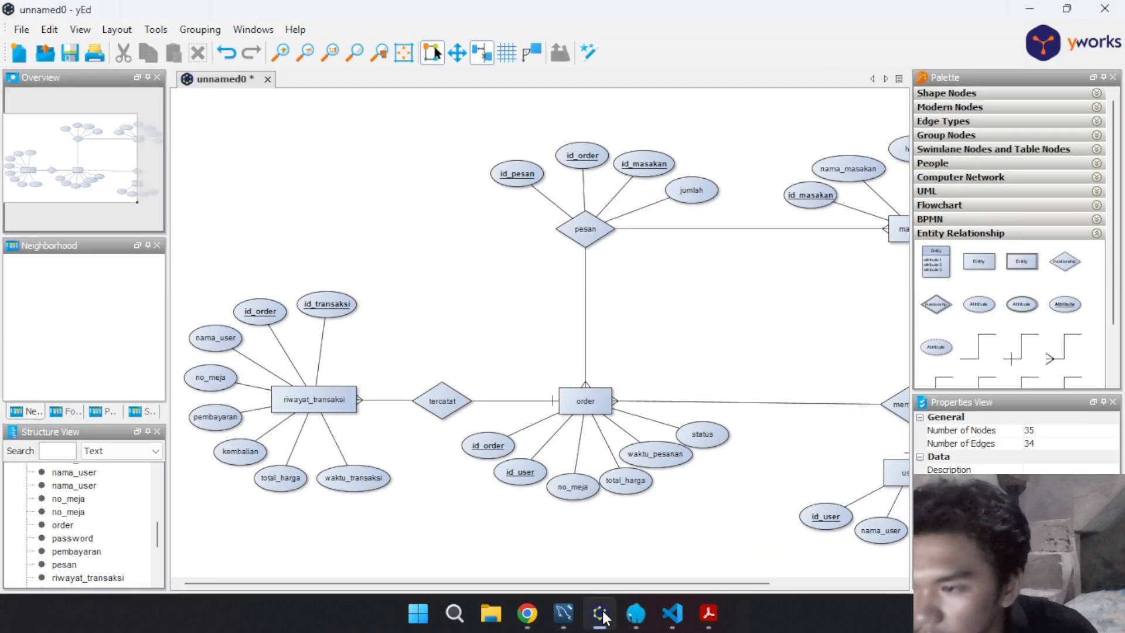
Switch back to MySQL Workbench and set tb_riwayat_transaksi's nama_user column to VARCHAR(255) and not null
left_click(563, 613)
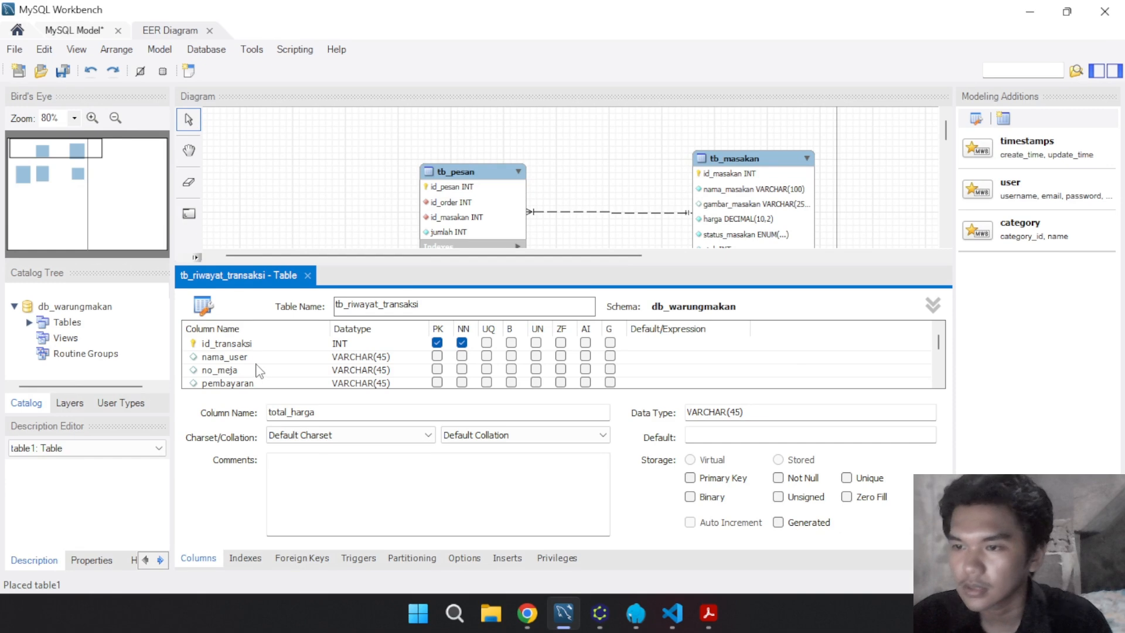
double_click(390, 358)
scroll(604, 235, "down", 5)
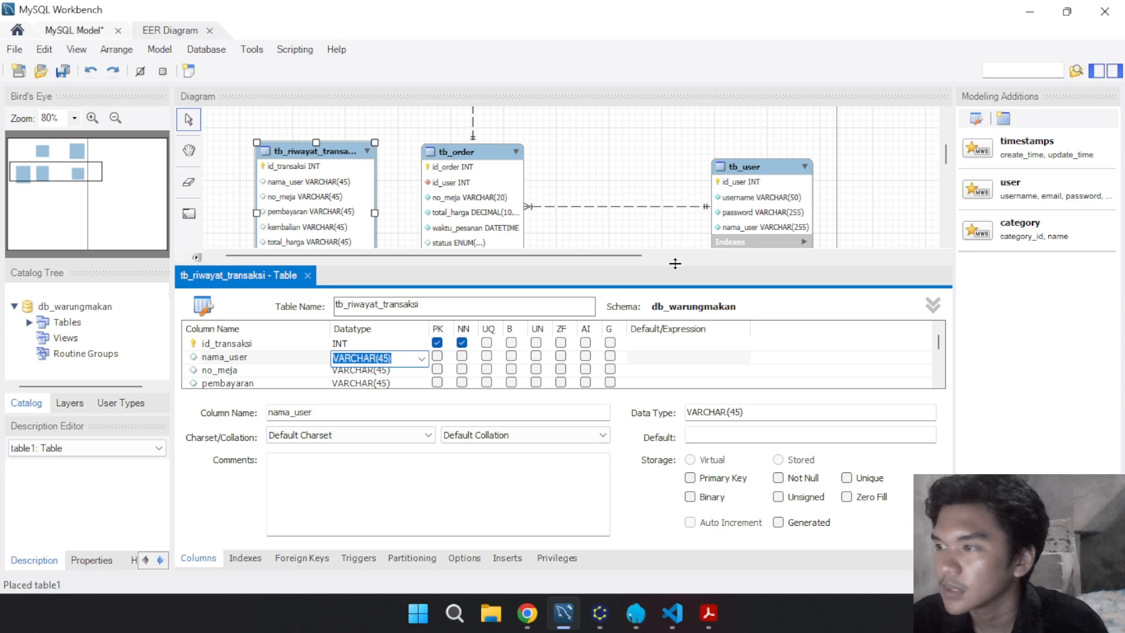
left_click(388, 358)
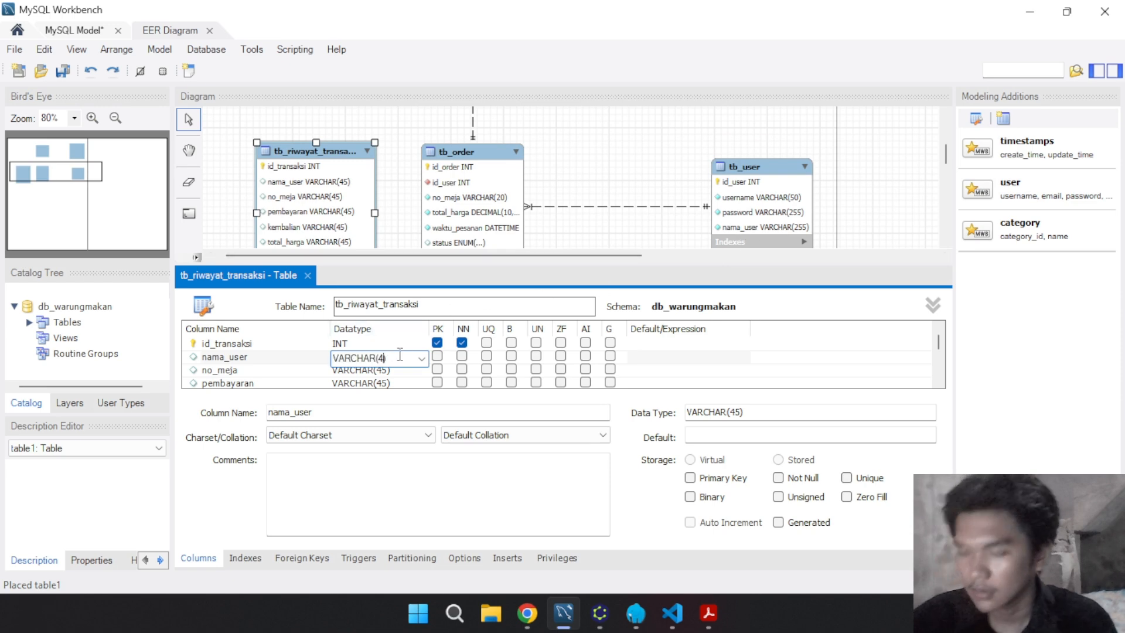
type("5")
key("Return")
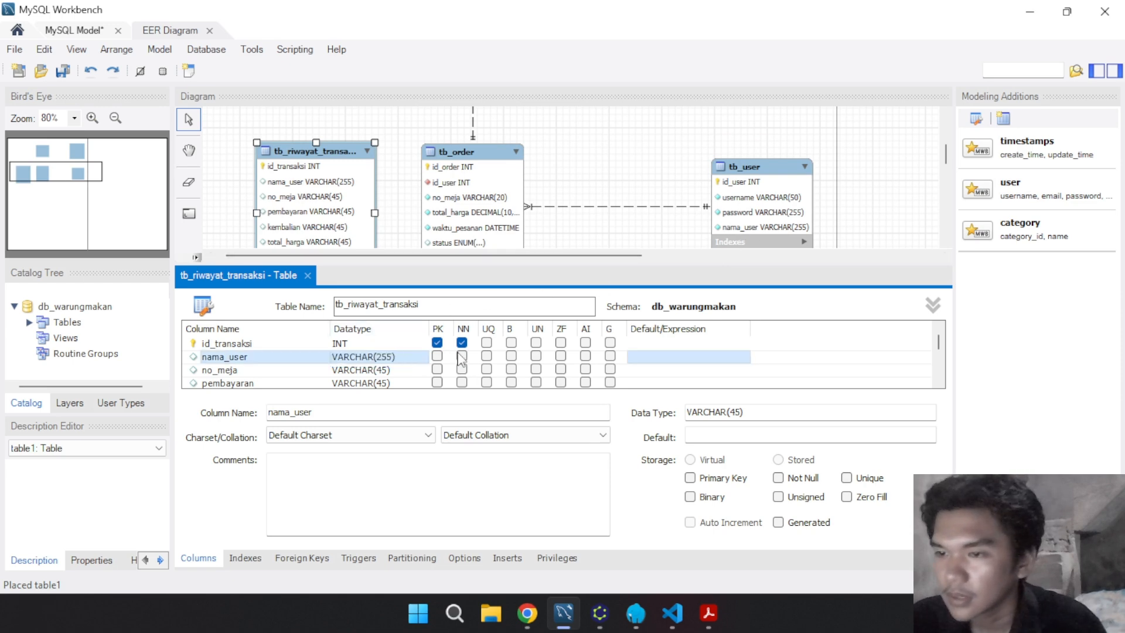
left_click(462, 356)
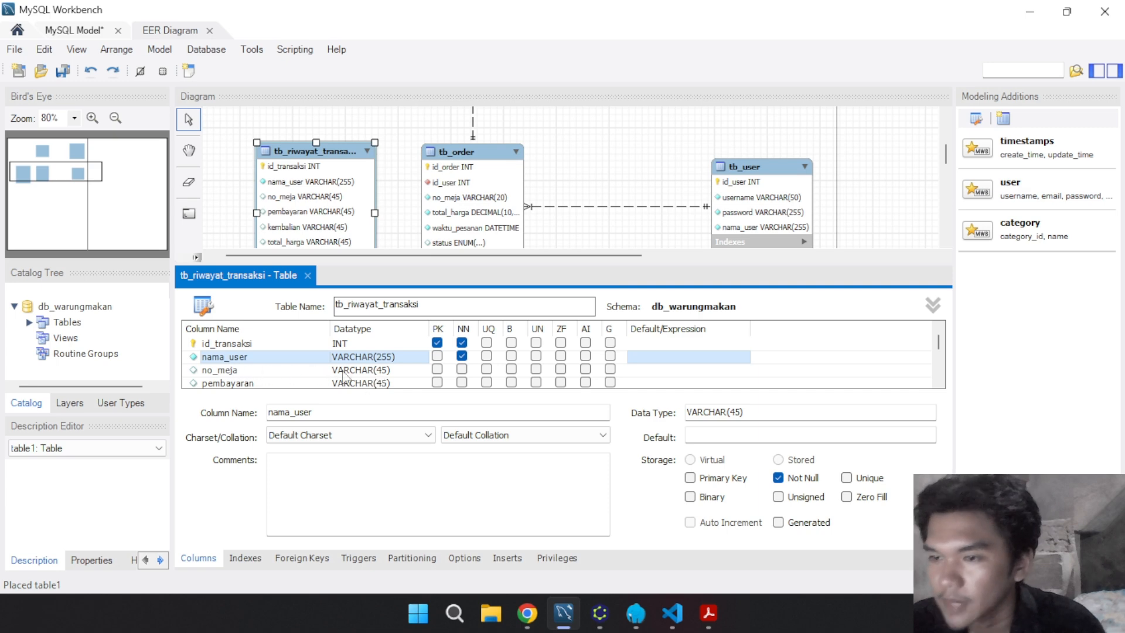
Set the no_meja column of tb_riwayat_transaksi to VARCHAR(20) and mark it not null
left_click(373, 370)
left_click(375, 370)
left_click(389, 371)
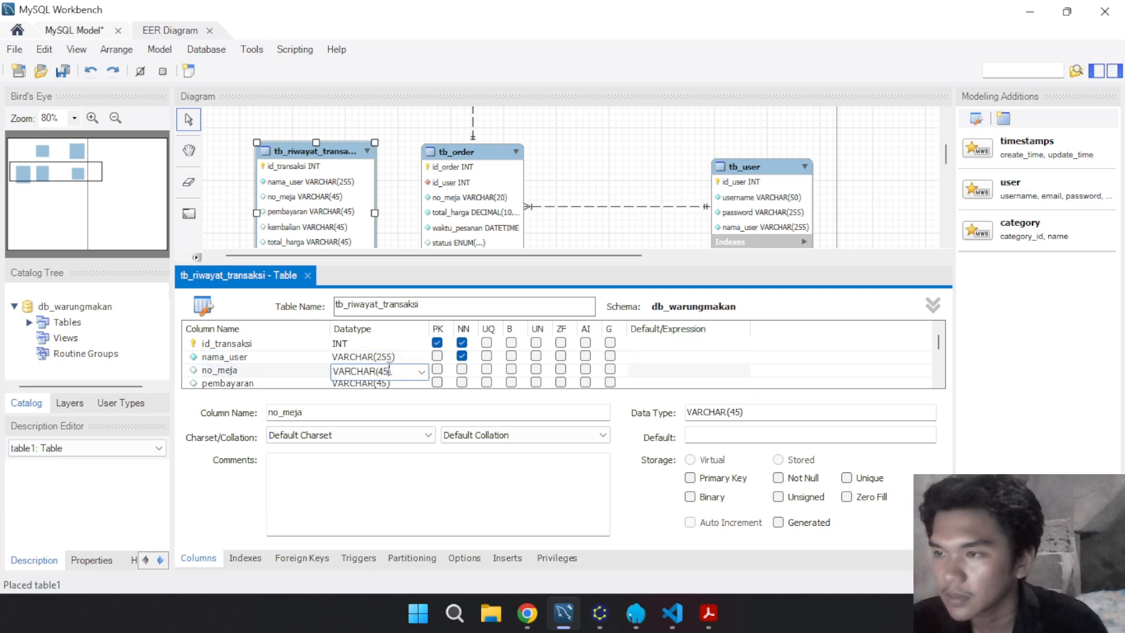
key("BackSpace")
key("BackSpace")
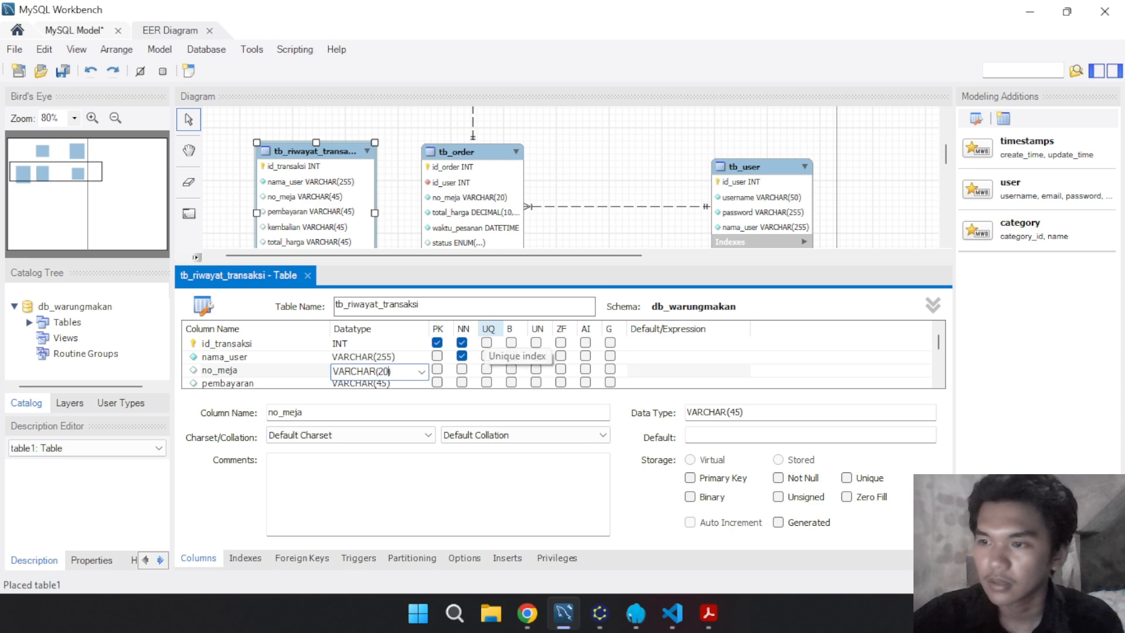
left_click(462, 369)
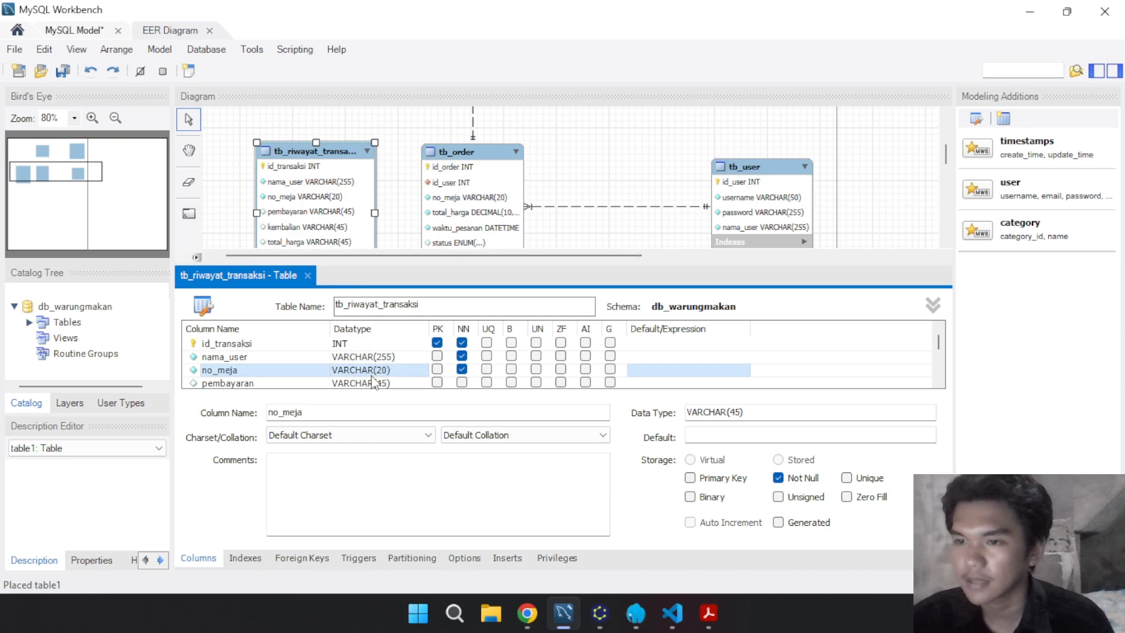
Set the pembayaran column of tb_riwayat_transaksi to DECIMAL(10,2) and mark it not null
left_click(384, 384)
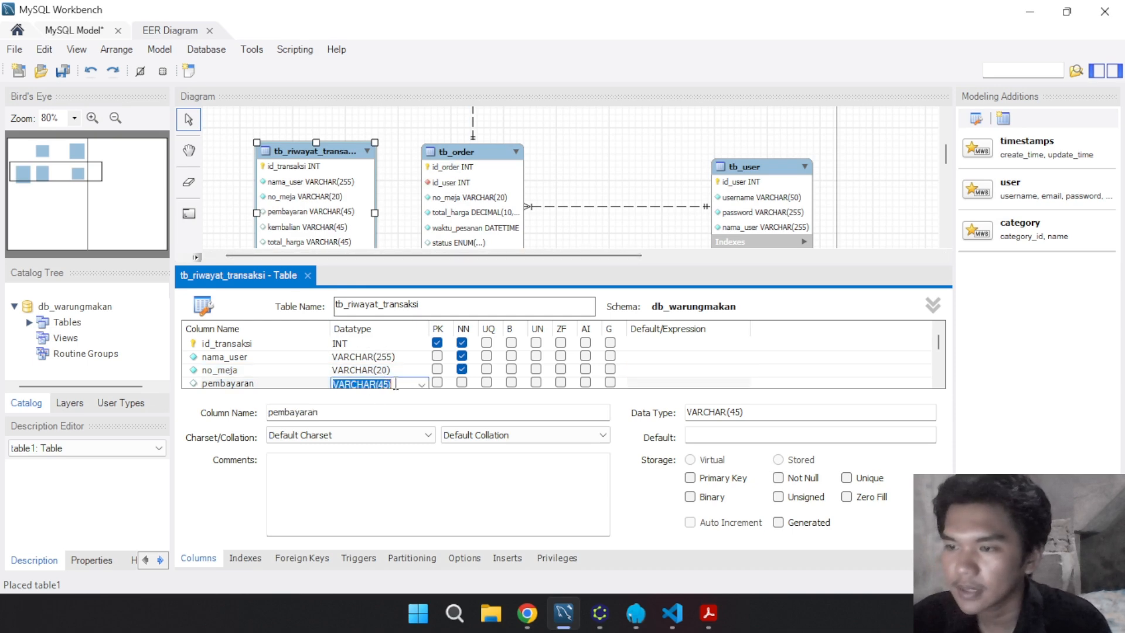
scroll(387, 375, "down", 2)
scroll(388, 375, "up", 2)
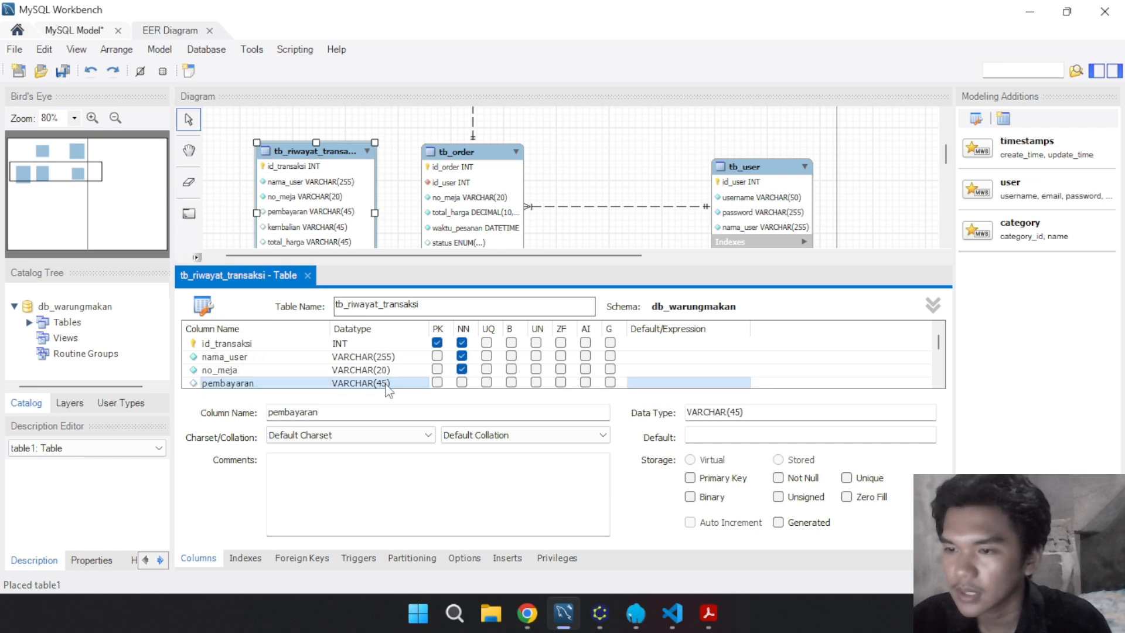
left_click(387, 384)
type("DECIMAL(10,2")
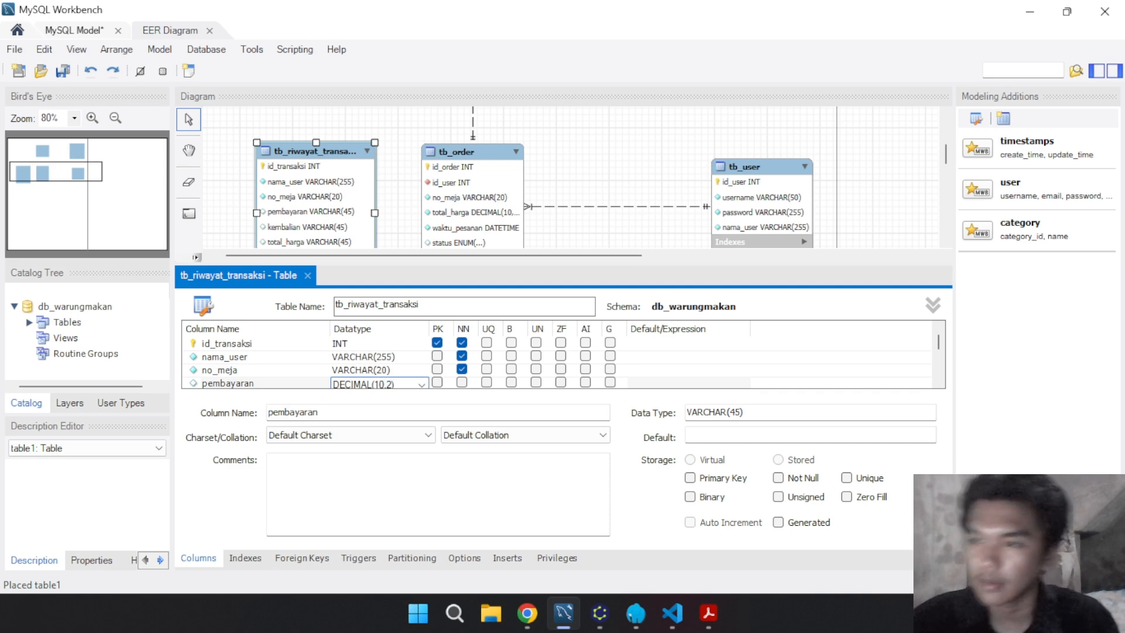
left_click(311, 356)
left_click(411, 383)
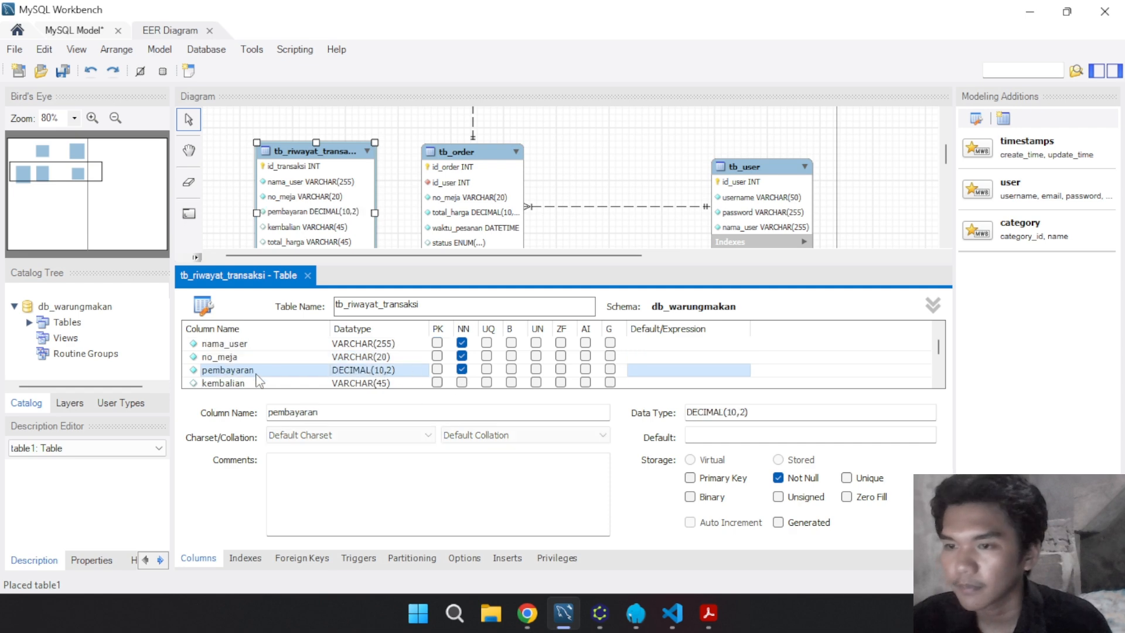
key("alt+Tab")
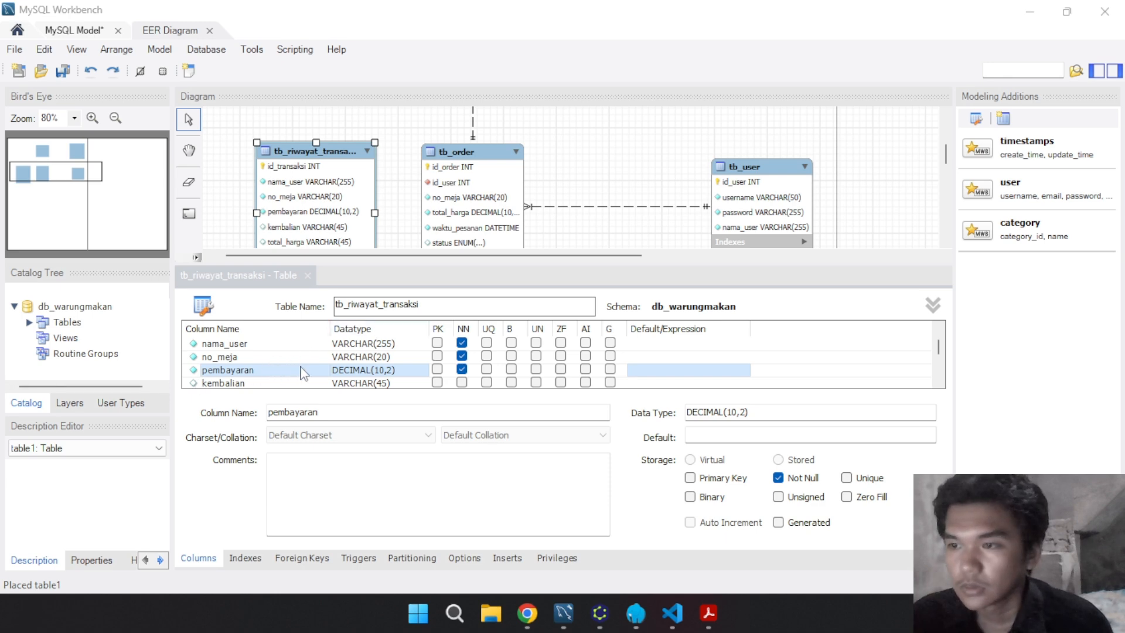
double_click(270, 383)
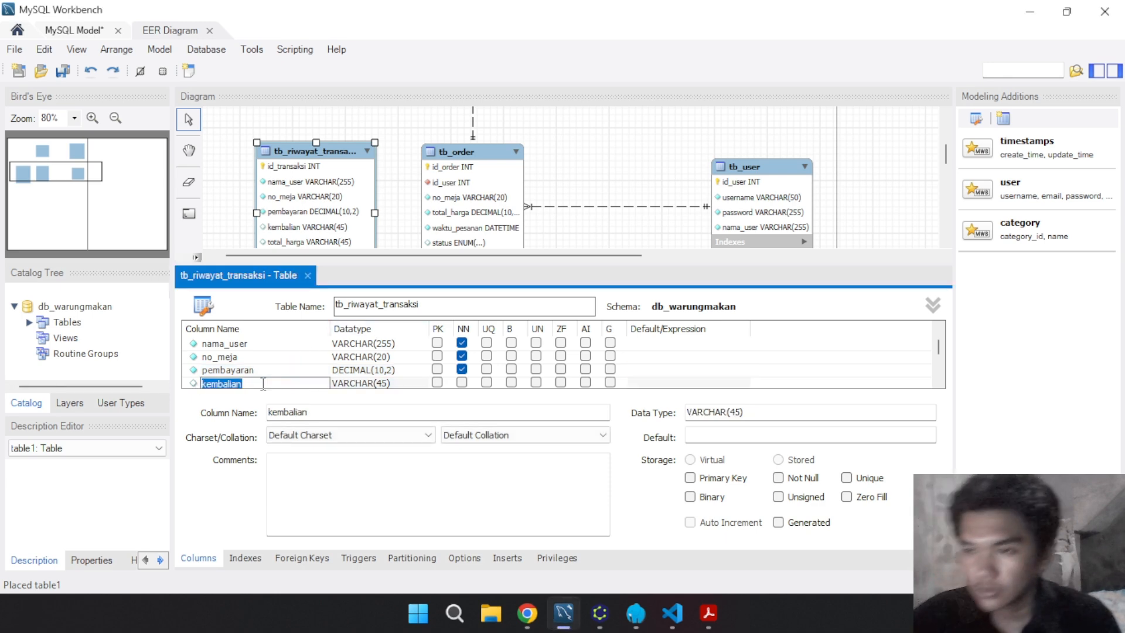
left_click(389, 383)
type("DECI")
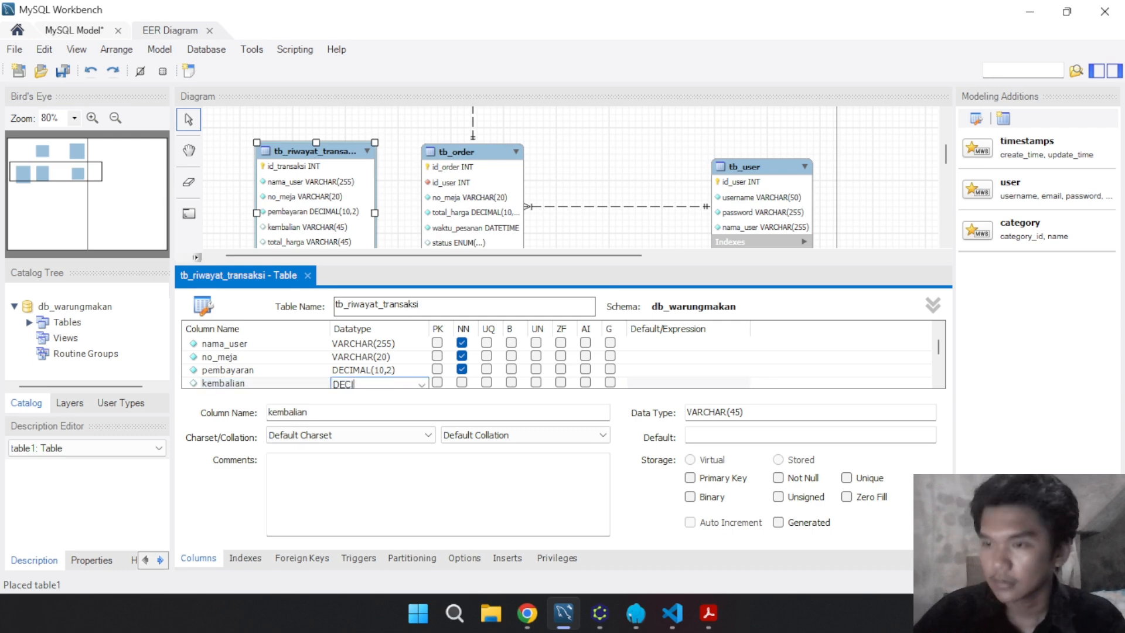
type("MLA(10,2)")
key("Return")
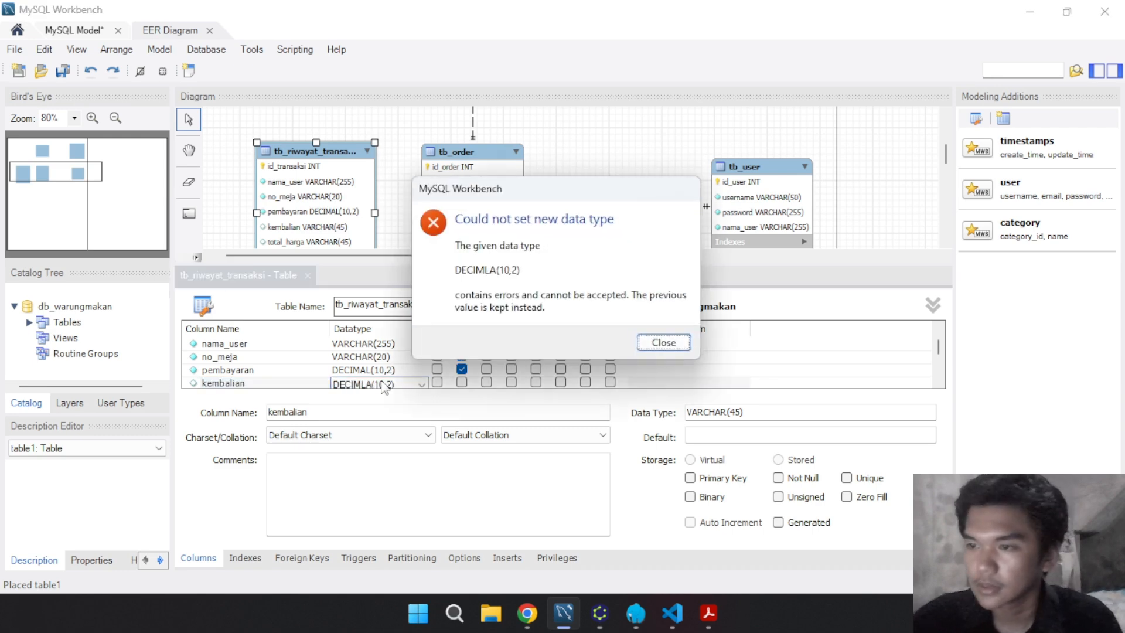
left_click(667, 343)
Set the kembalian column of tb_riwayat_transaksi to DECIMAL(10,2) and mark it not null
left_click(380, 384)
type("D")
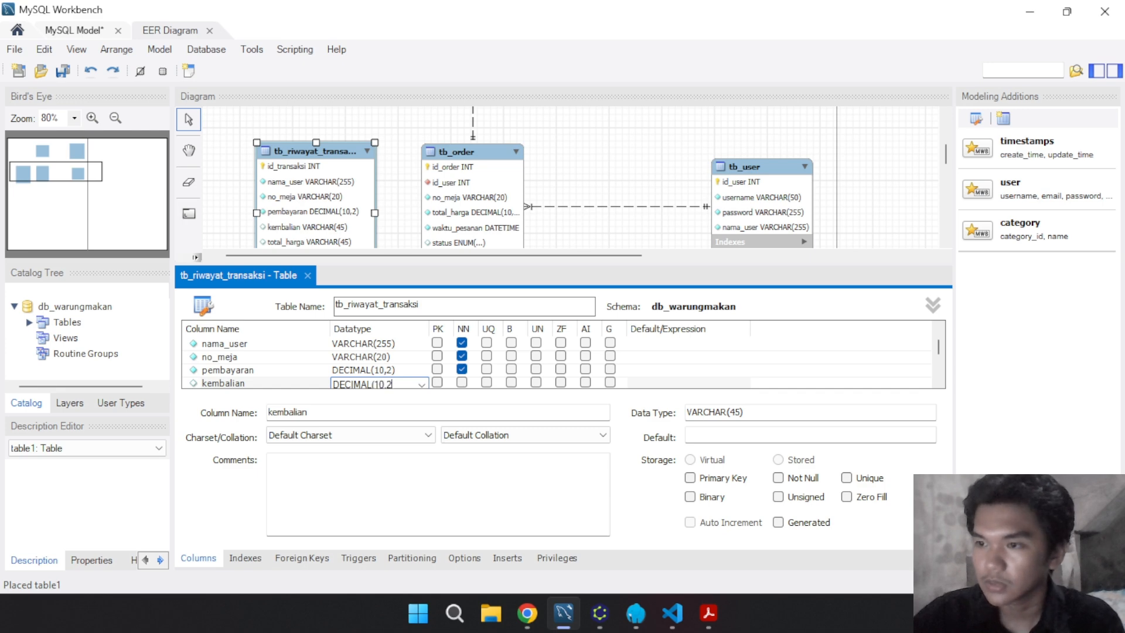
left_click(461, 382)
Set the total_harga column of tb_riwayat_transaksi to DECIMAL(10,2) and mark it not null
scroll(462, 375, "down", 2)
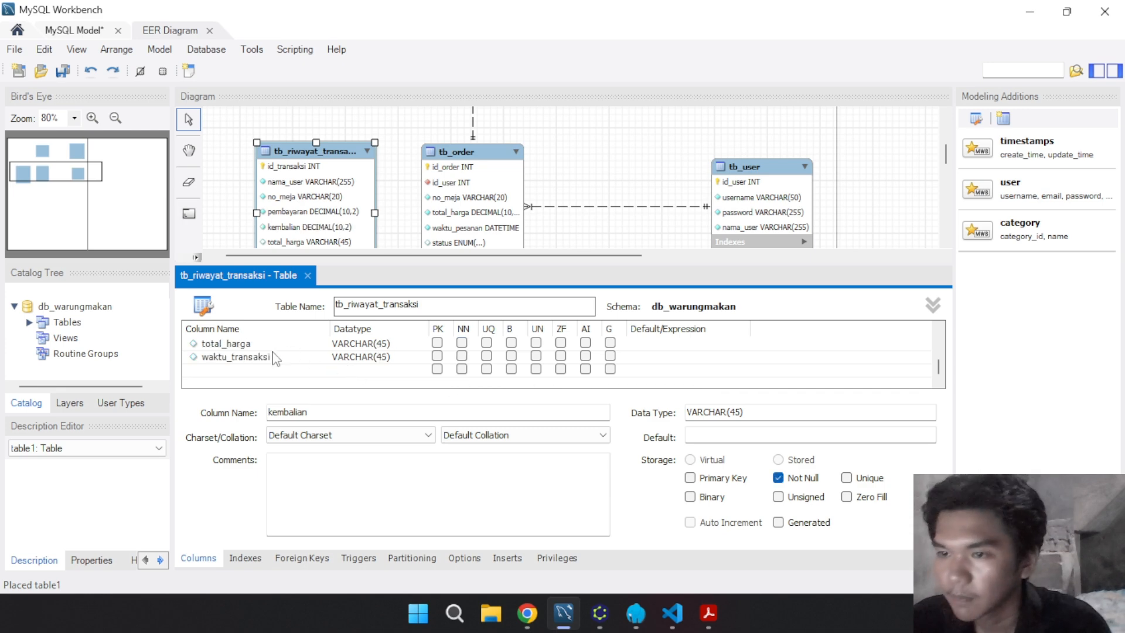
double_click(352, 345)
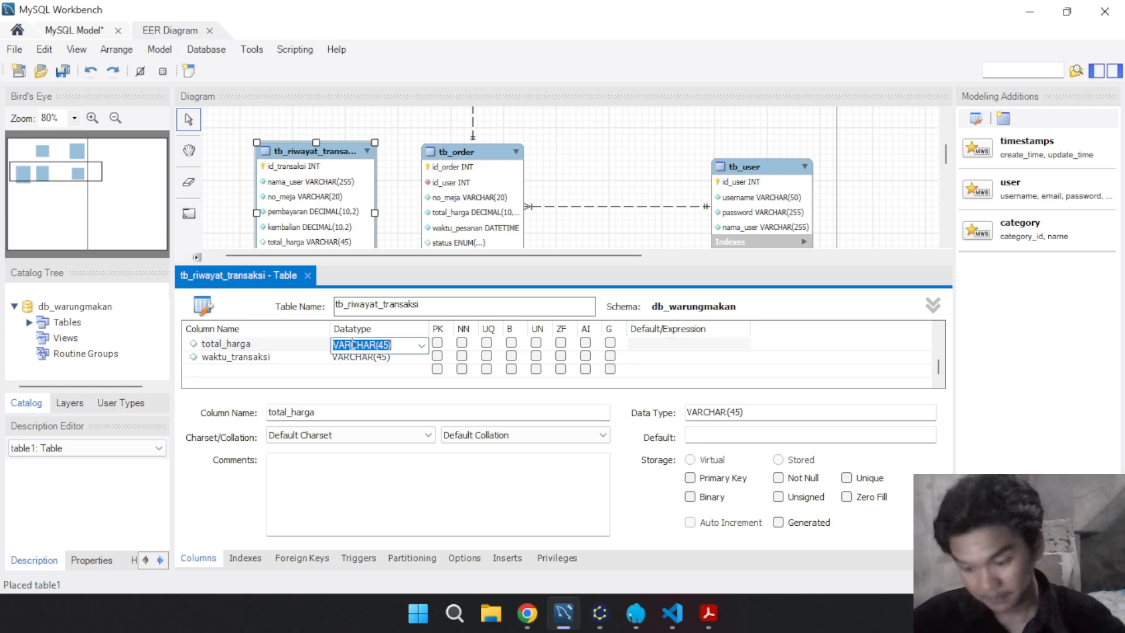
type("D")
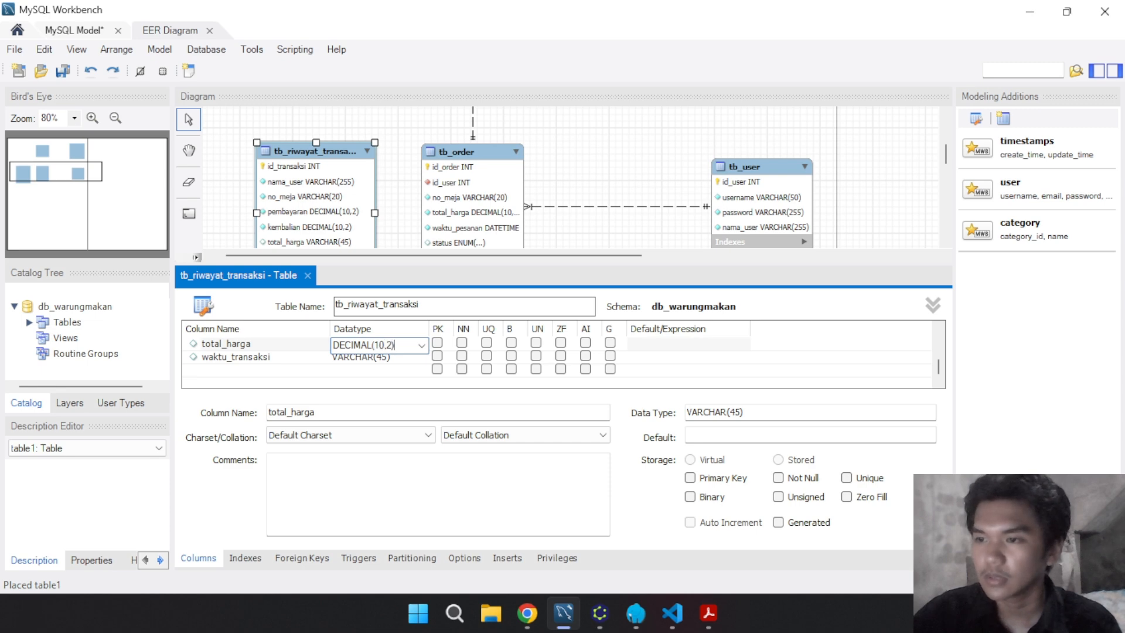
type("ECIMAL(10,2)")
left_click(462, 342)
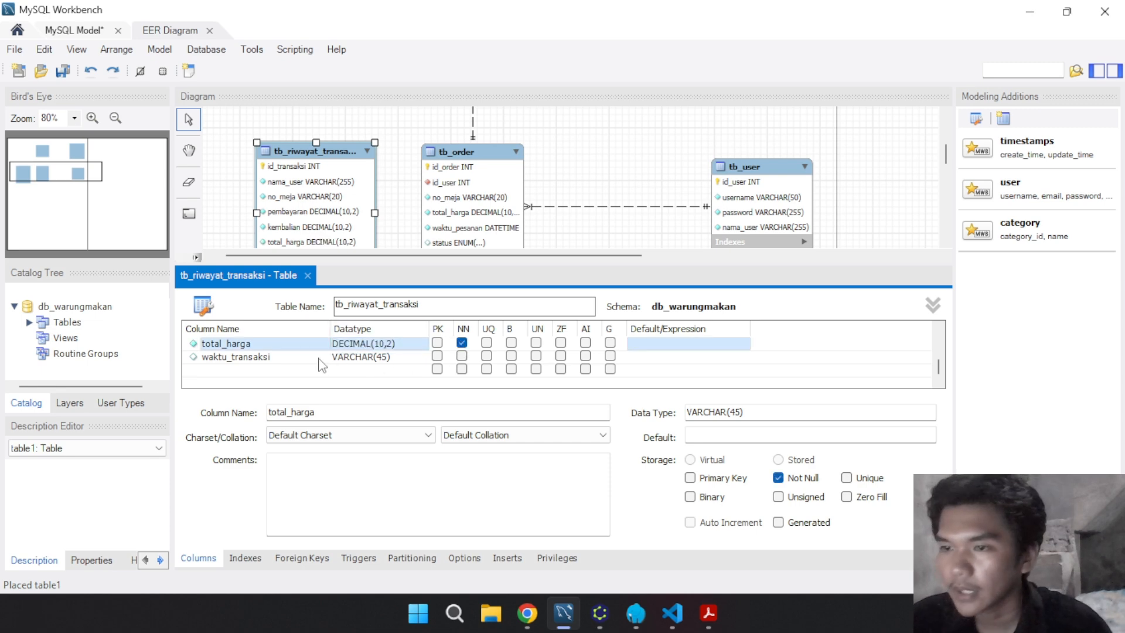
Set the waktu_transaksi column of tb_riwayat_transaksi to DATETIME and mark it not null
double_click(348, 358)
type("DATE")
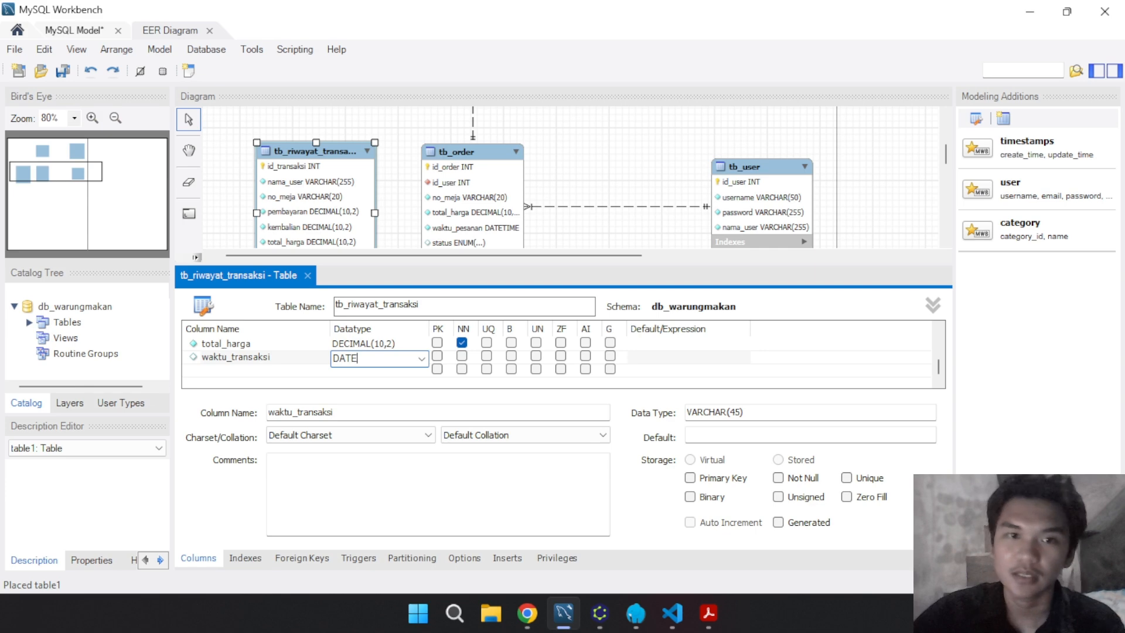
type("TIME")
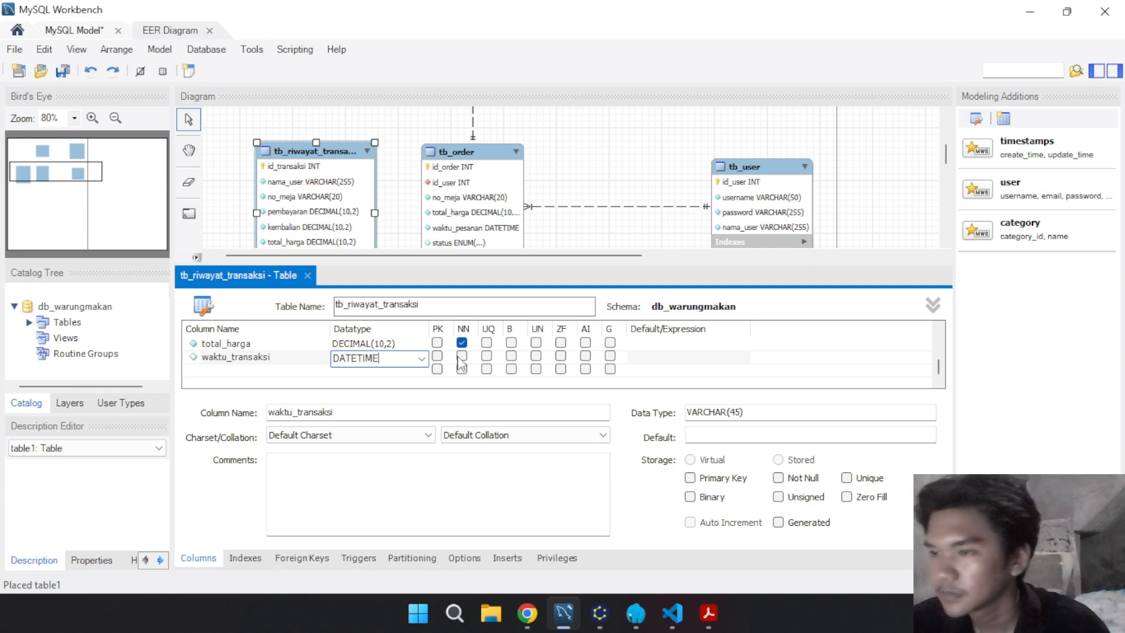
left_click(462, 356)
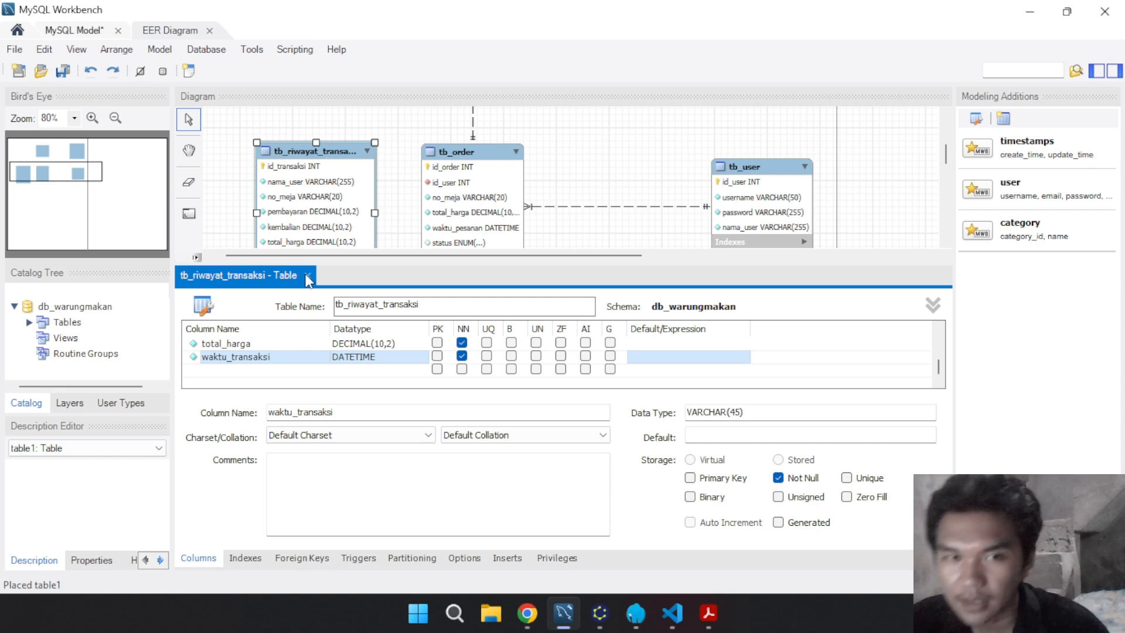
Allow null values in the no_meja column and close the tb_riwayat_transaksi table editor
scroll(396, 358, "up", 2)
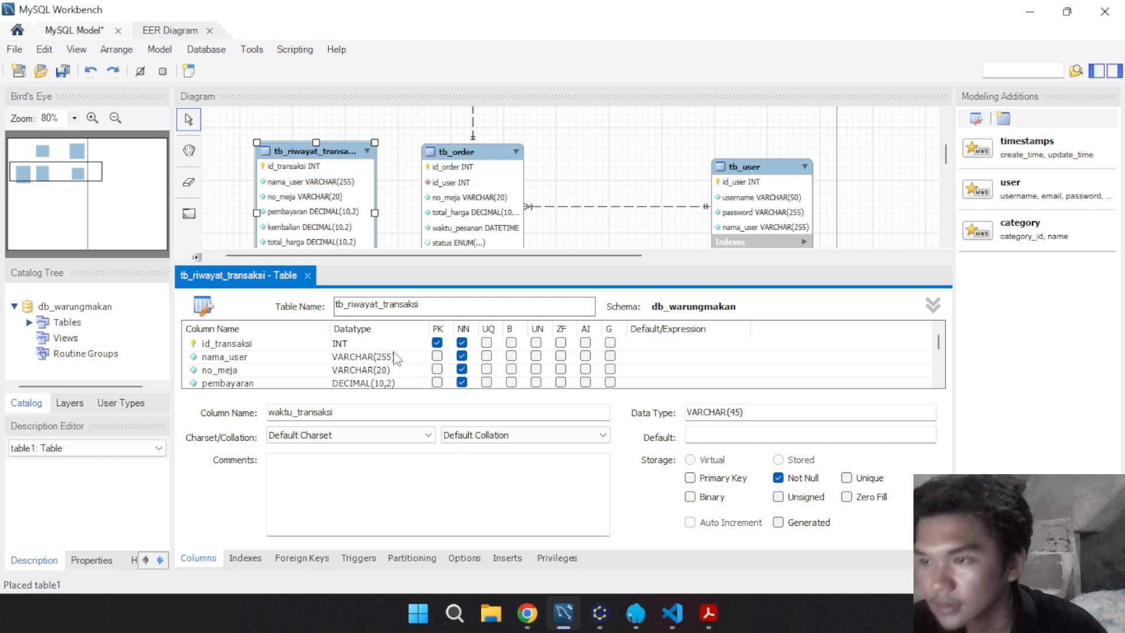
left_click(462, 369)
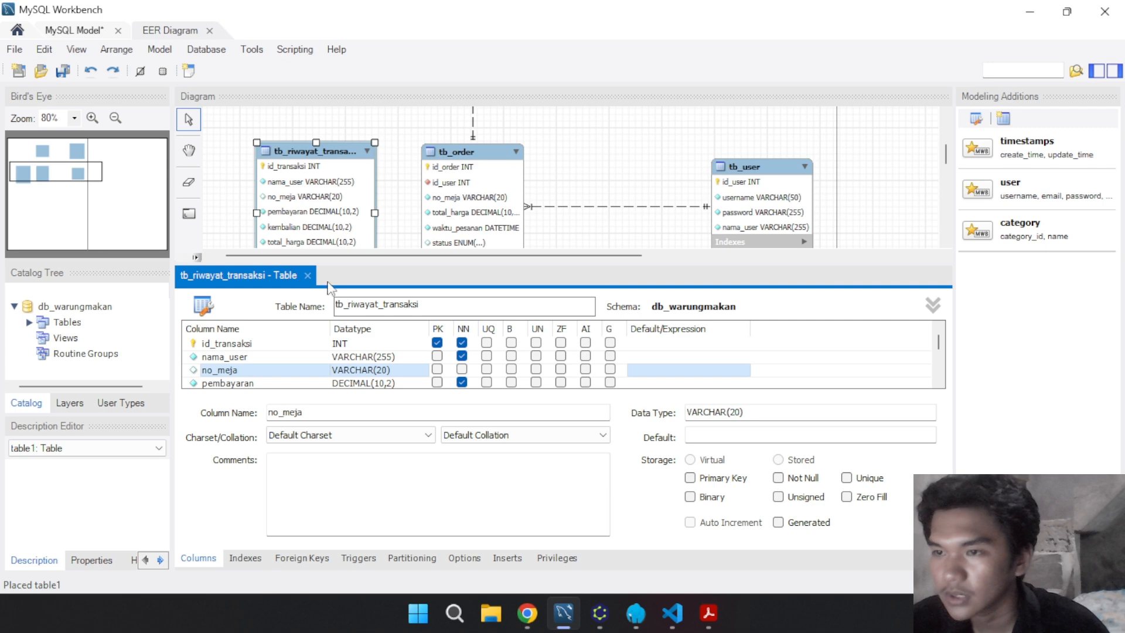
left_click(309, 271)
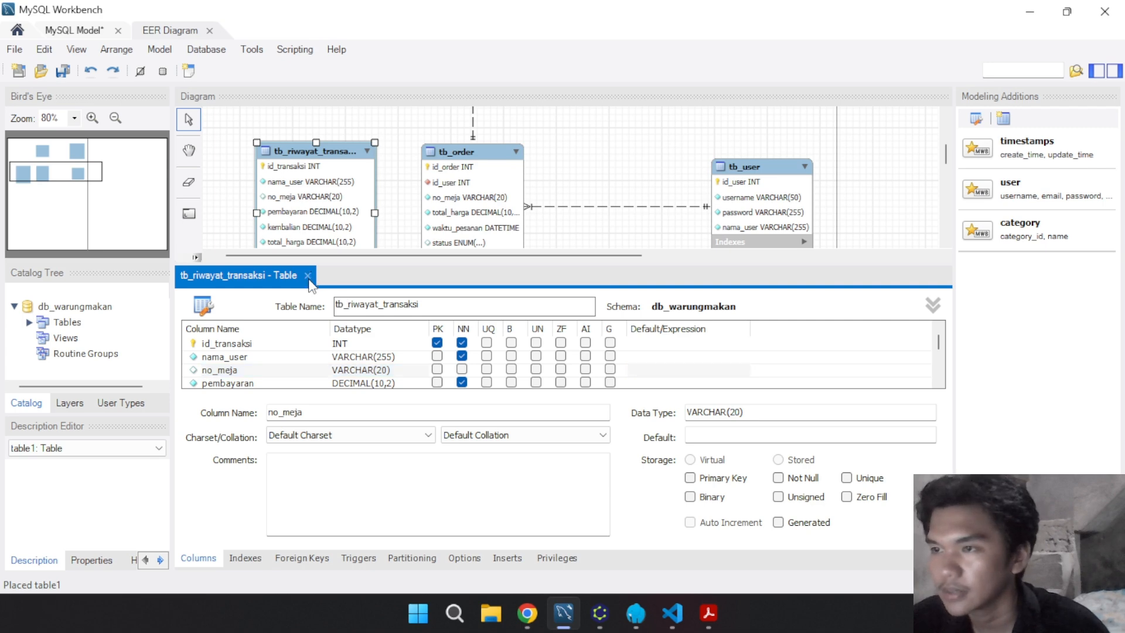
left_click(308, 274)
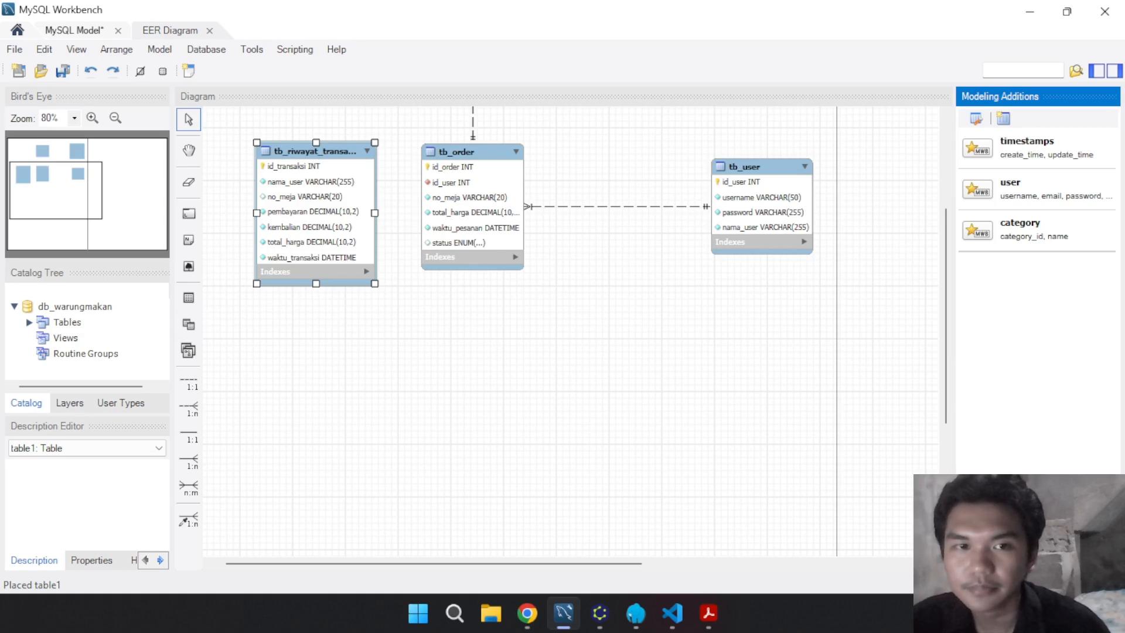
left_click(523, 459)
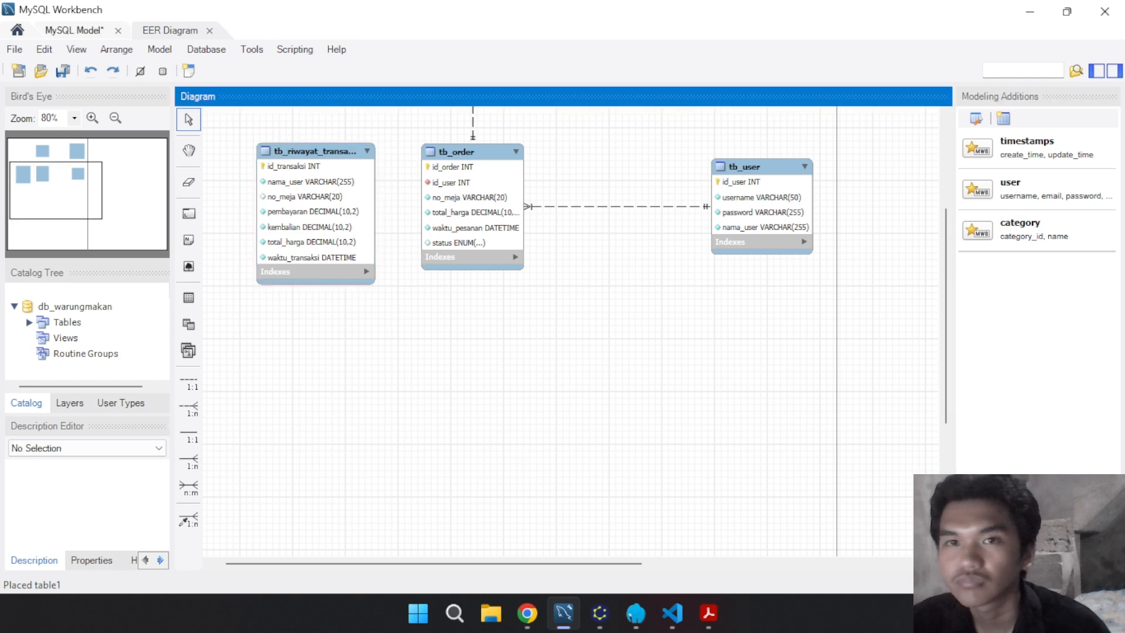
Move tb_riwayat_transaksi farther from tb_order and link it to tb_order with a non-identifying 1:n relationship, tb_riwayat_transaksi being the many side
scroll(516, 357, "up", 5)
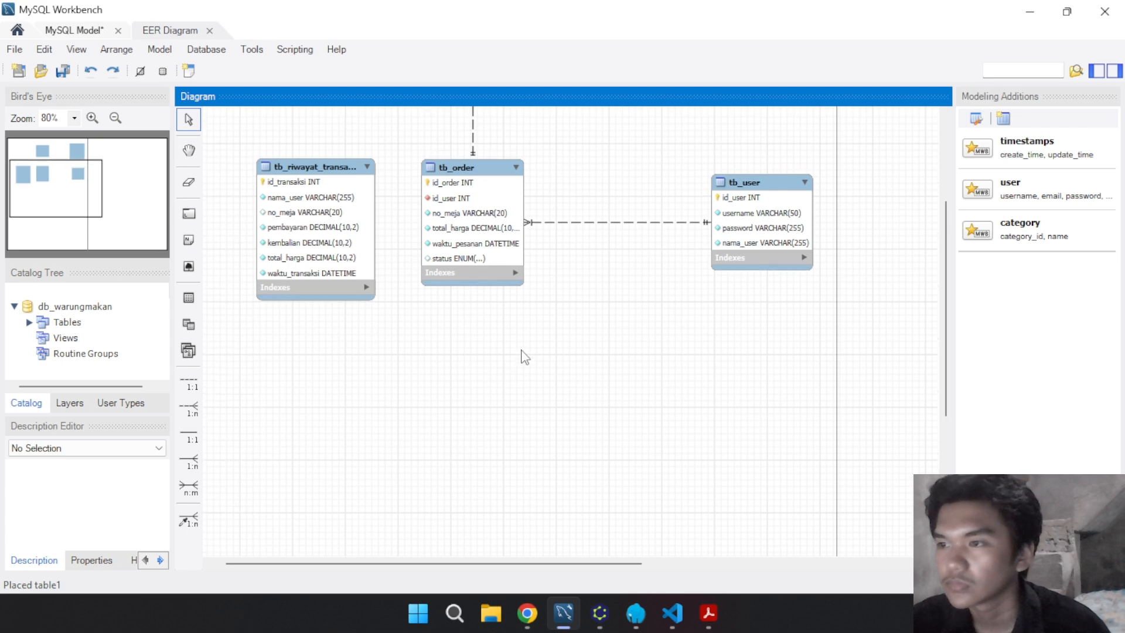
left_click_drag(313, 403, 267, 404)
left_click(341, 454)
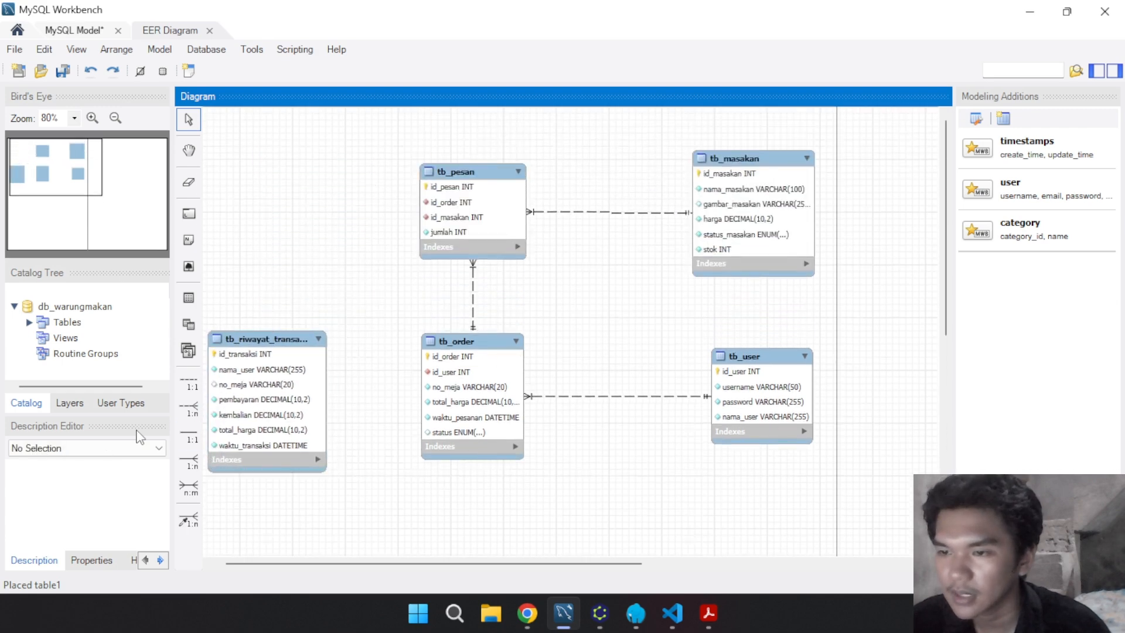
left_click(193, 414)
left_click(267, 398)
left_click(472, 398)
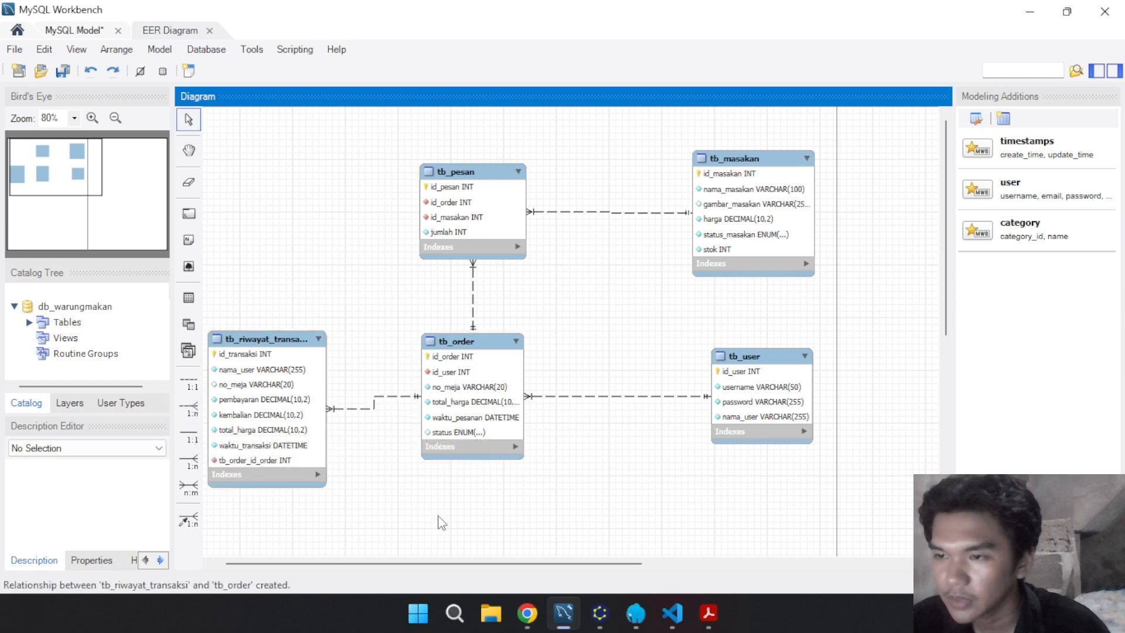
Rename the foreign-key column tb_order_id_order in tb_riwayat_transaksi to id_order
left_click(296, 450)
double_click(295, 449)
scroll(258, 370, "down", 2)
left_click(244, 360)
left_click(243, 359)
key("BackSpace")
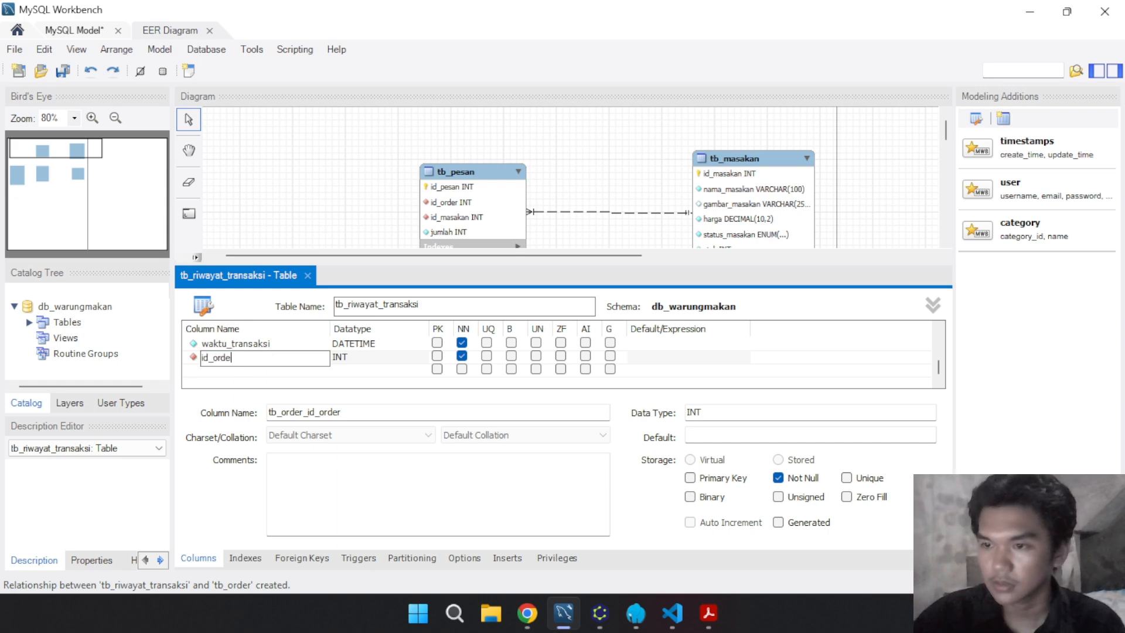
key("Tab")
Confirm the id_order column name and delete the stray tb_riwayat_transaksicol column below it
left_click(275, 370)
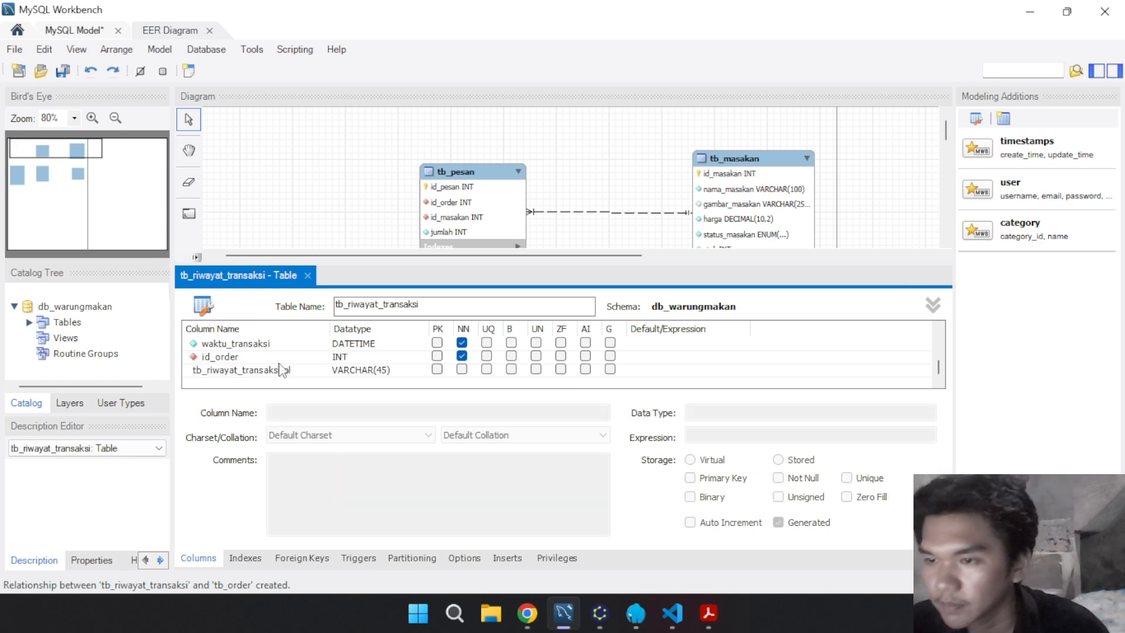
left_click(281, 371)
right_click(286, 370)
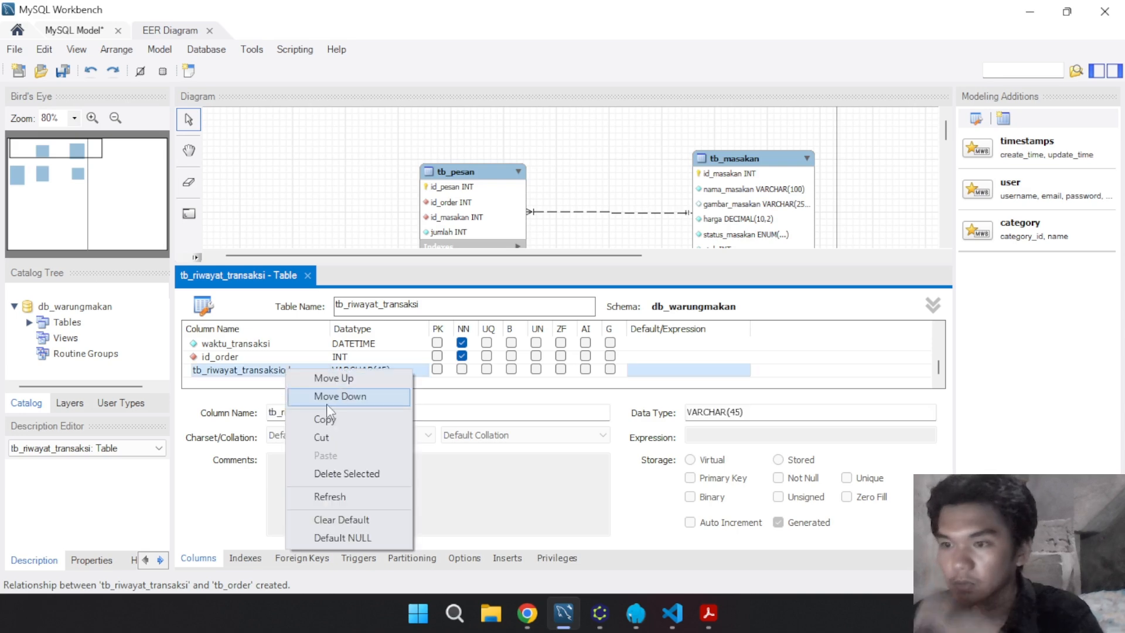
left_click(343, 472)
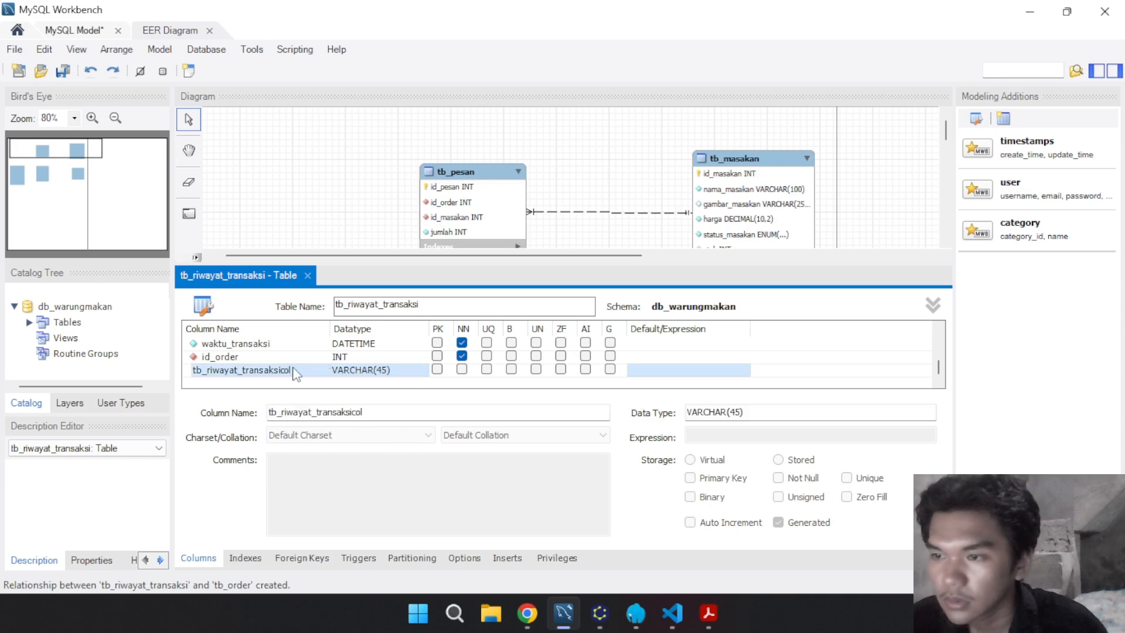
right_click(278, 369)
left_click(310, 473)
left_click(239, 360)
left_click(242, 372)
right_click(243, 375)
Move the id_order column directly below id_transaksi in tb_riwayat_transaksi and close the table editor
left_click(229, 357)
left_click_drag(232, 364, 277, 356)
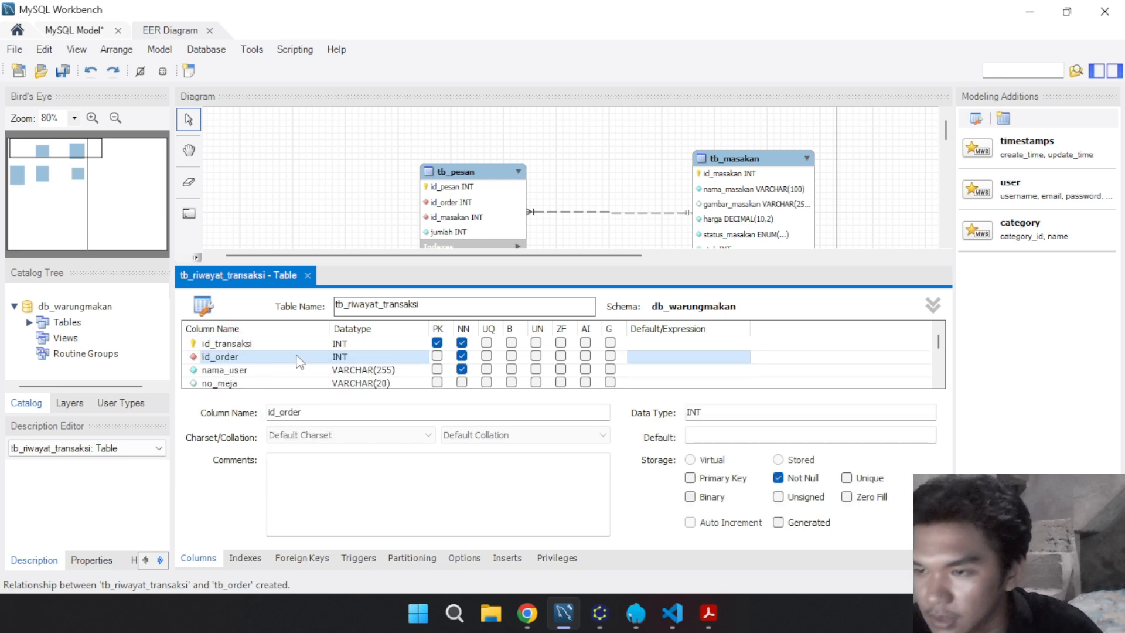
left_click(307, 275)
Adjust the placement of the tb_riwayat_transaksi table beside tb_order in the diagram and clear the selection
mouse_move(301, 412)
left_mouse_down()
mouse_move(284, 395)
mouse_move(286, 420)
left_mouse_up()
left_click(458, 456)
left_click(387, 485)
left_click(293, 402)
left_click(584, 482)
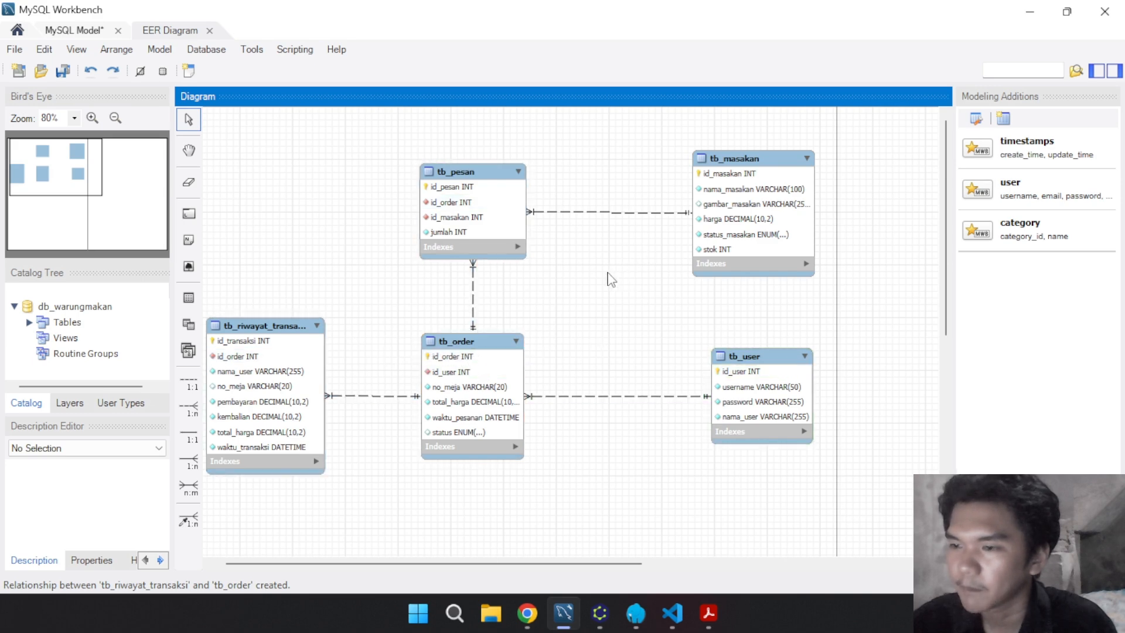
Widen the tb_order table so its full total_harga datatype fits, and shift tb_pesan slightly above it
left_click(515, 363)
left_click_drag(524, 396, 535, 397)
left_click(539, 417)
left_click_drag(463, 218, 468, 220)
left_click(620, 354)
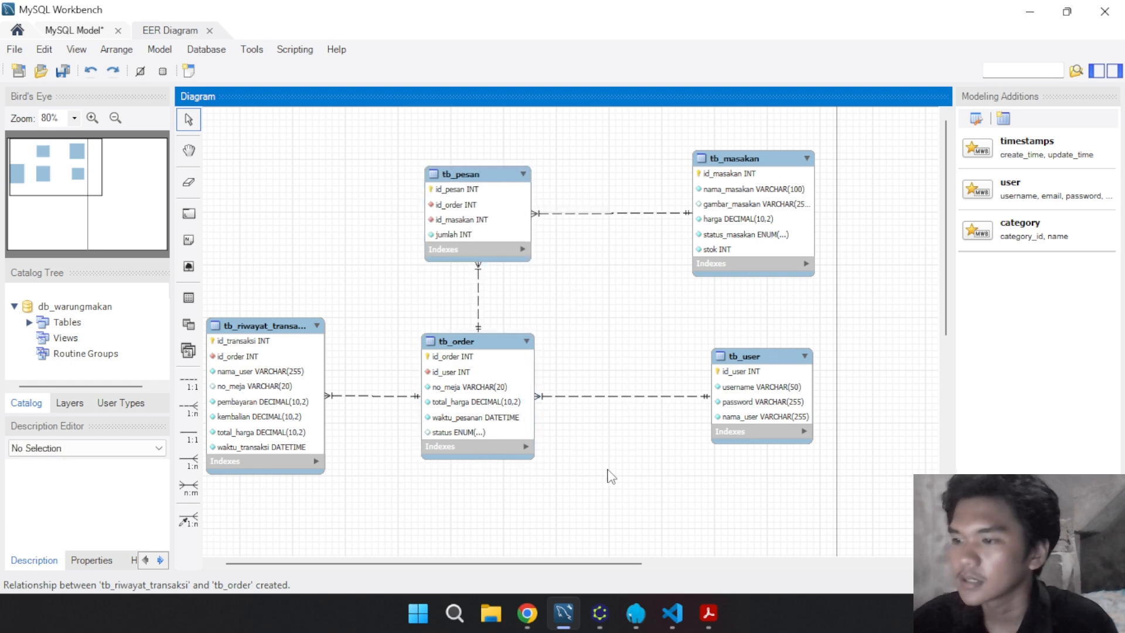
Review the web-based system requirement in STUDI KASUS.pdf and the WEBSITE project files in VS Code, and return to the EER diagram
left_click(708, 613)
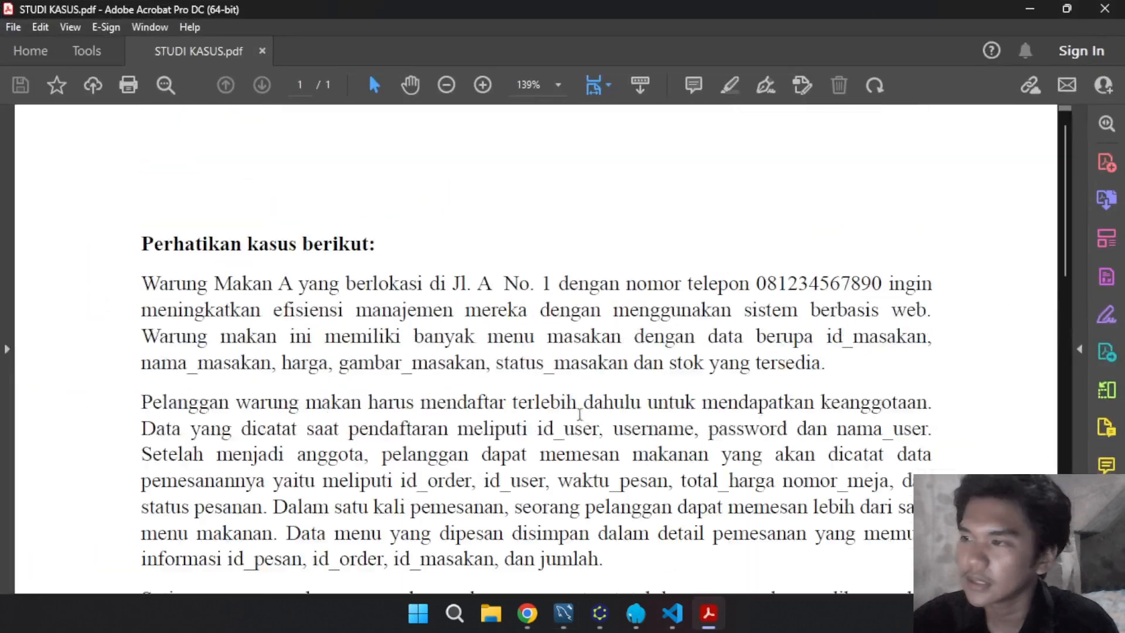
left_click_drag(744, 313, 909, 312)
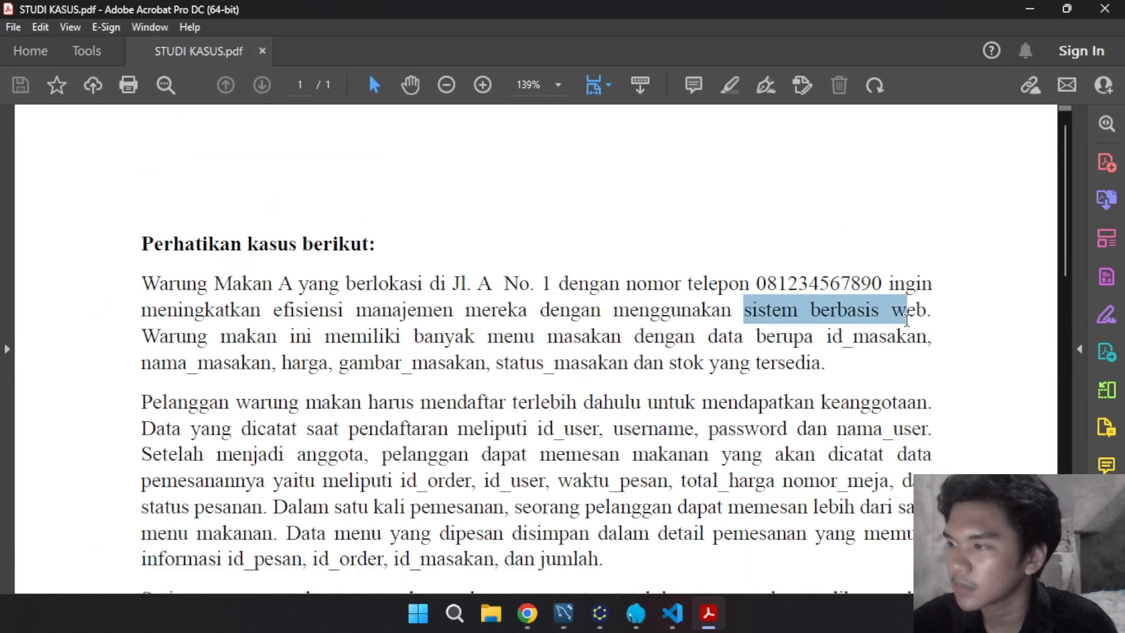
left_click(709, 613)
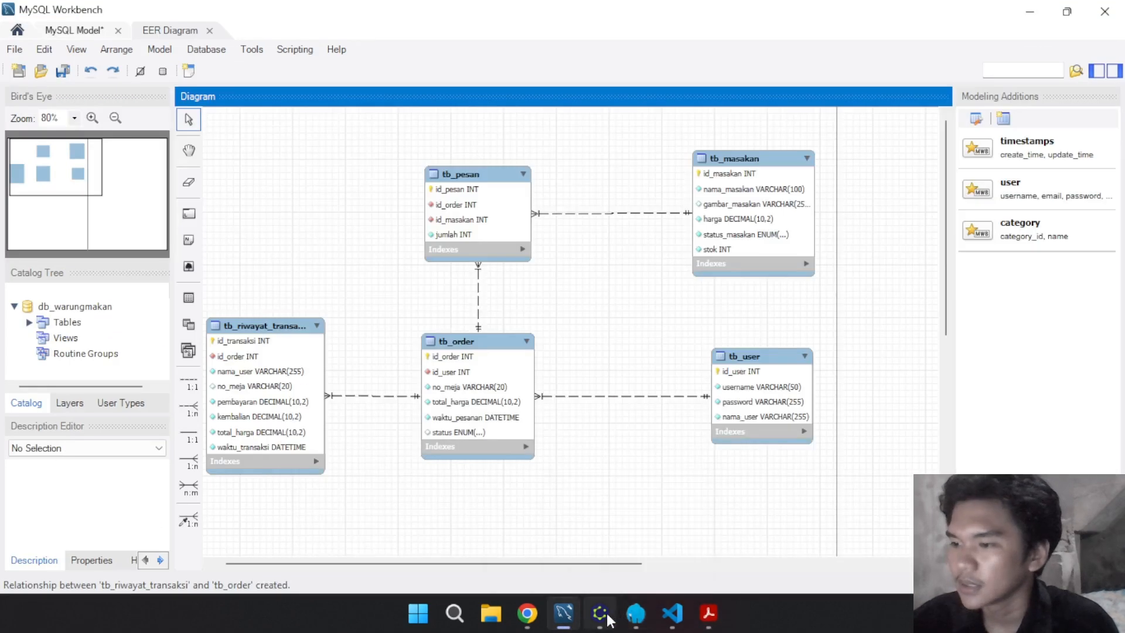
left_click(663, 613)
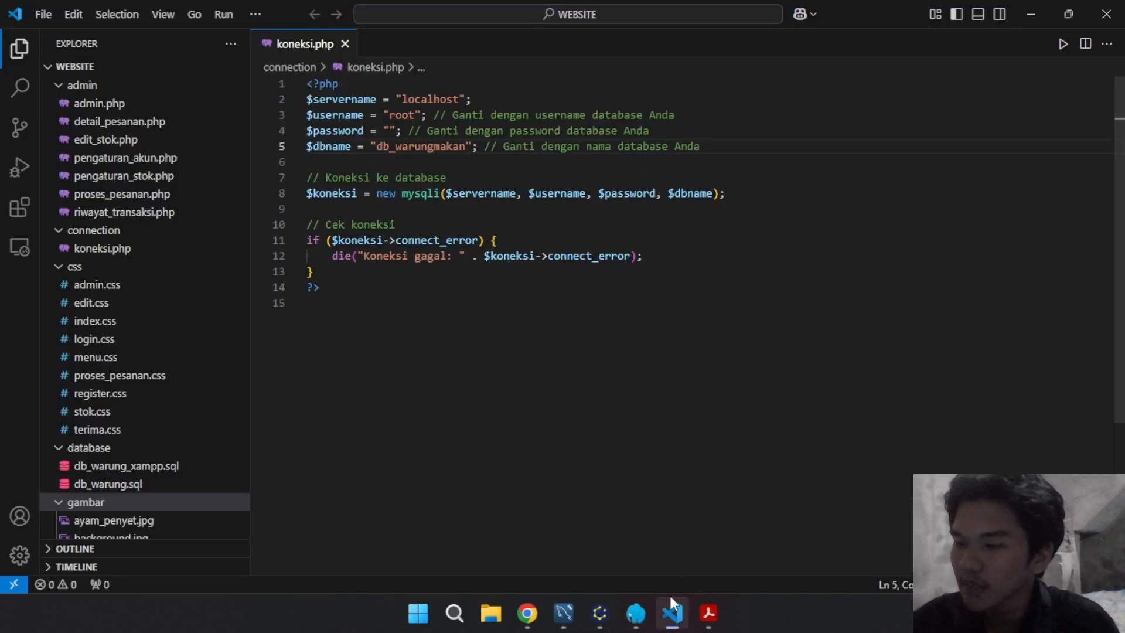
scroll(202, 416, "down", 3)
scroll(203, 416, "down", 1)
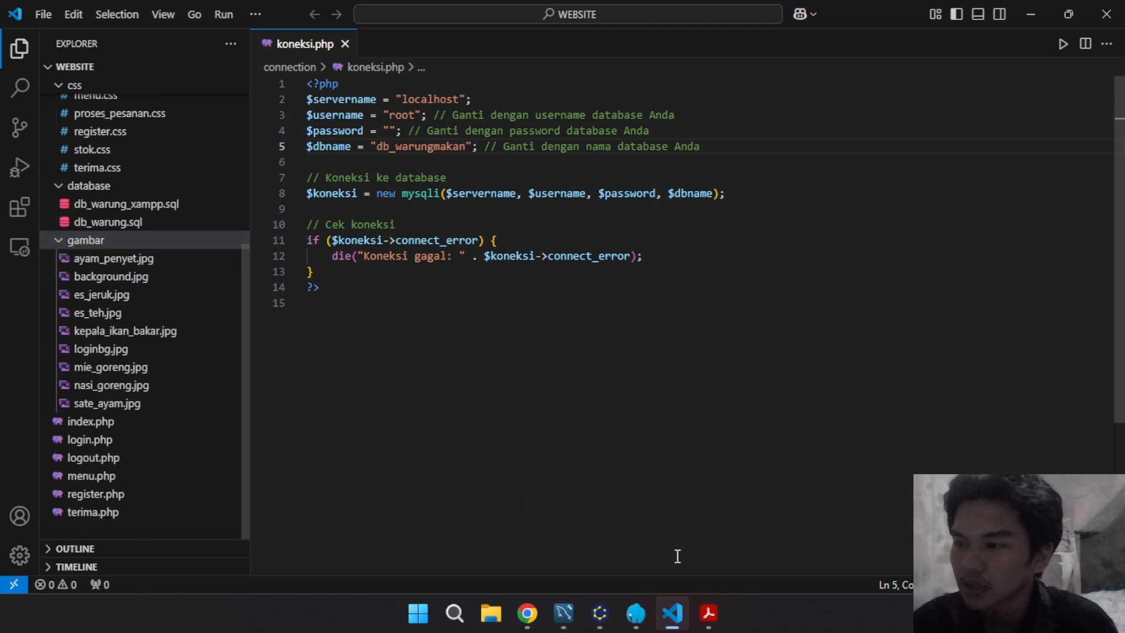
left_click(672, 614)
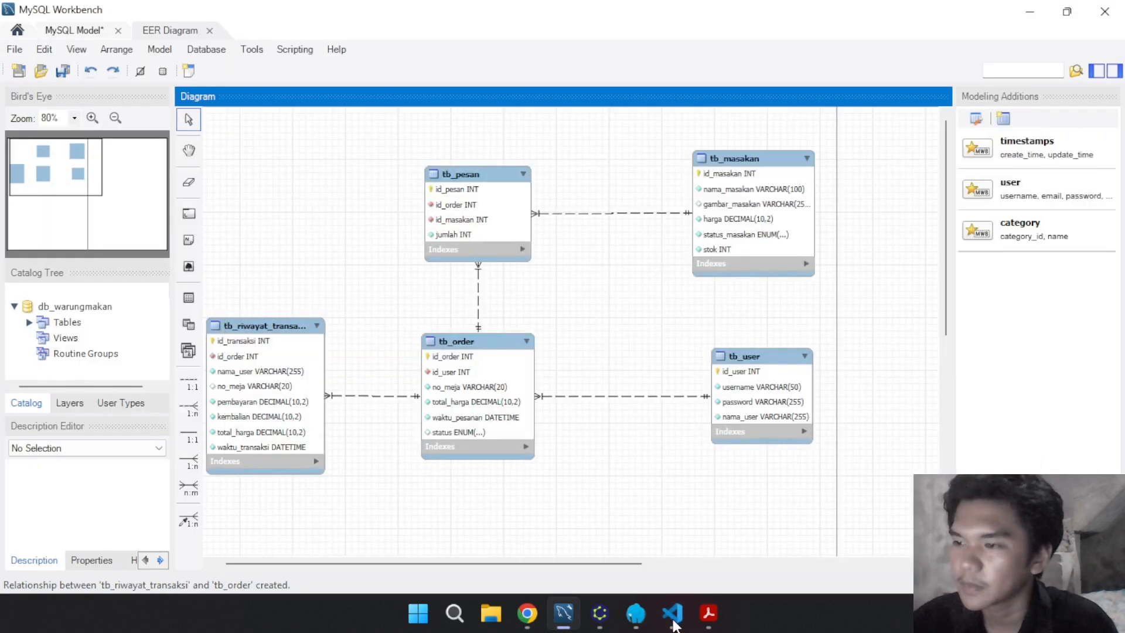
left_click_drag(573, 563, 564, 562)
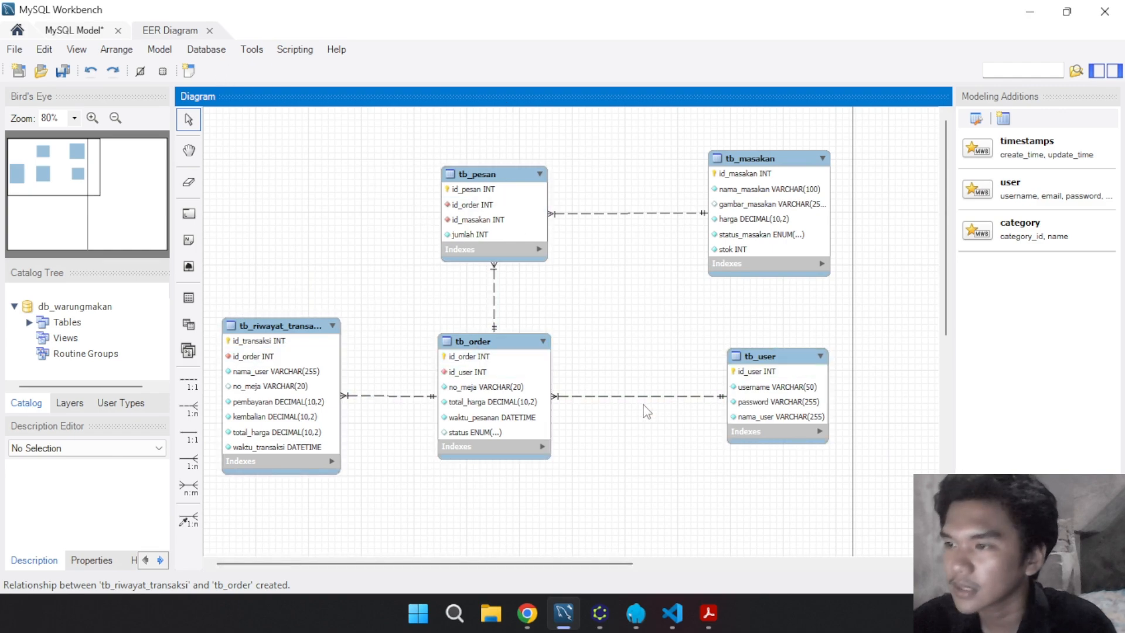
Switch to phpMyAdmin in Chrome and examine the database list for db_warungmakan
left_click(527, 613)
left_click(311, 17)
scroll(88, 396, "down", 1)
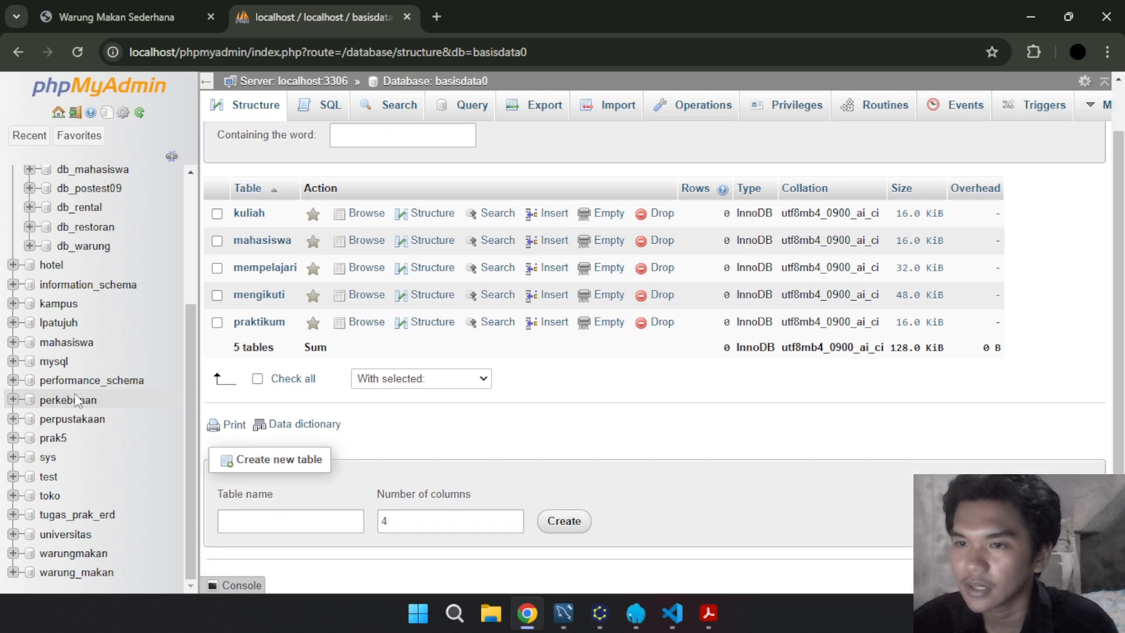
scroll(75, 392, "up", 3)
scroll(136, 264, "up", 1)
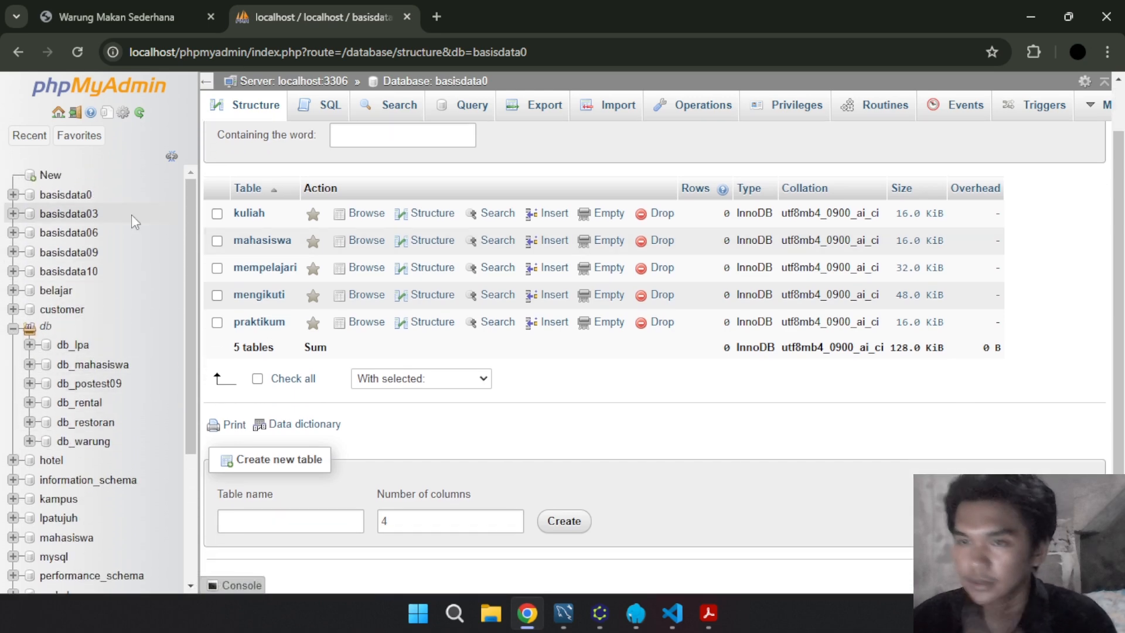
scroll(131, 217, "down", 2)
scroll(141, 252, "down", 2)
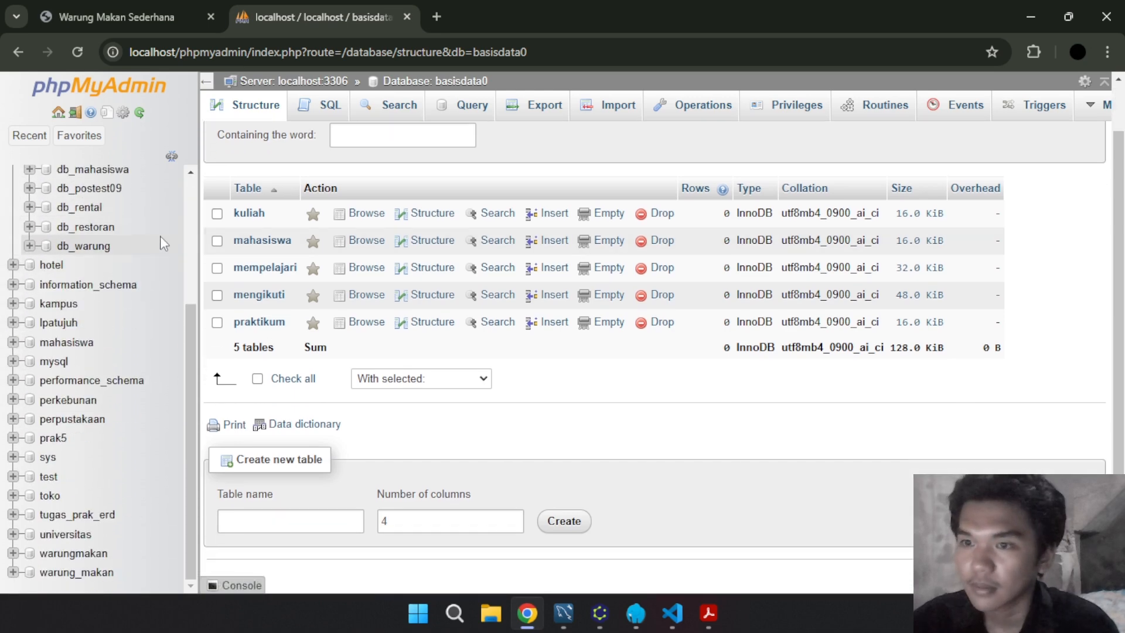
scroll(103, 199, "up", 4)
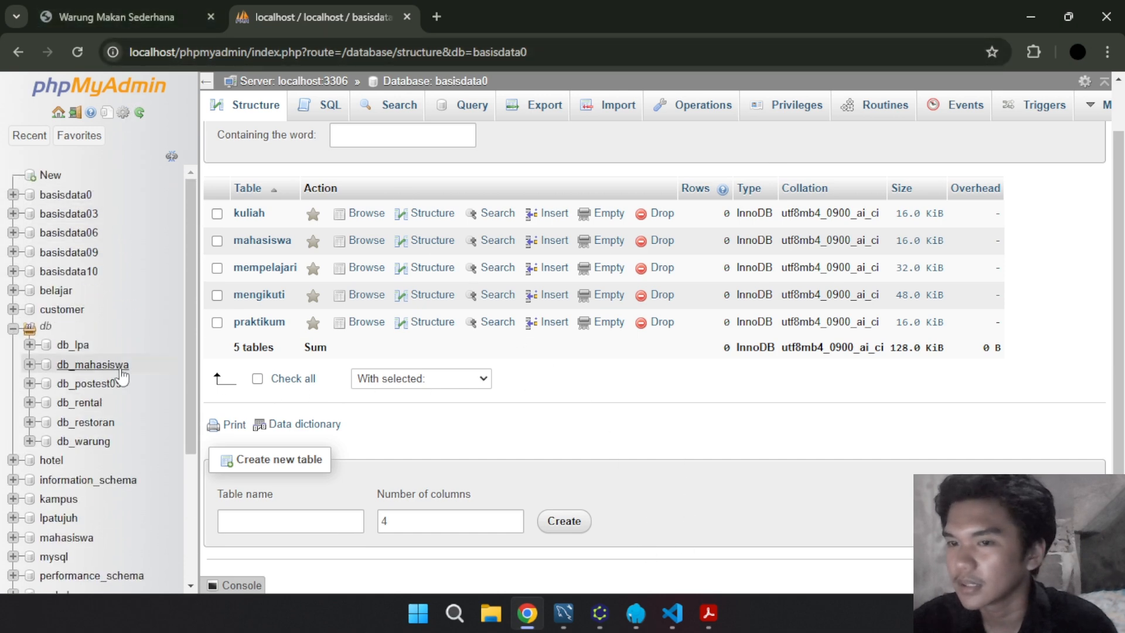
scroll(132, 420, "down", 4)
scroll(80, 374, "up", 4)
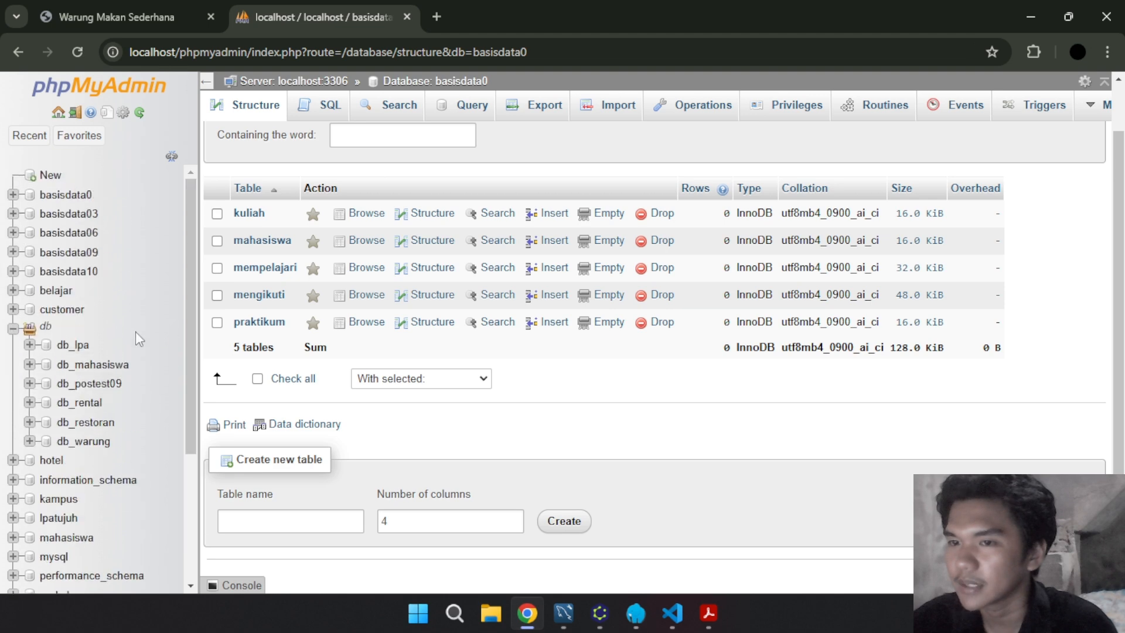
left_click(564, 614)
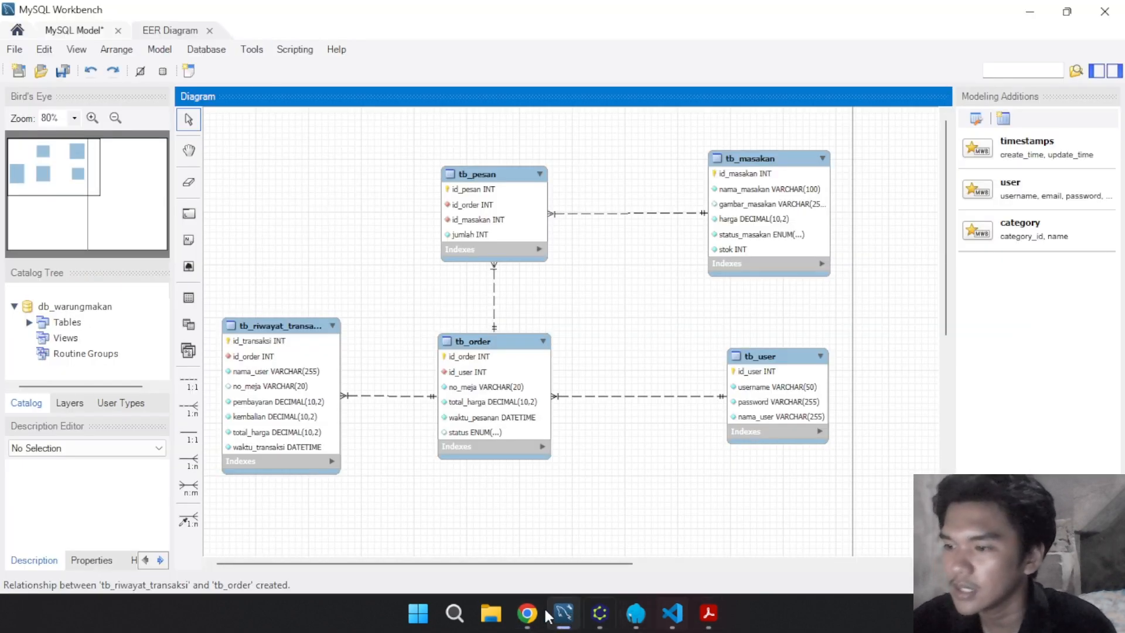
left_click(528, 614)
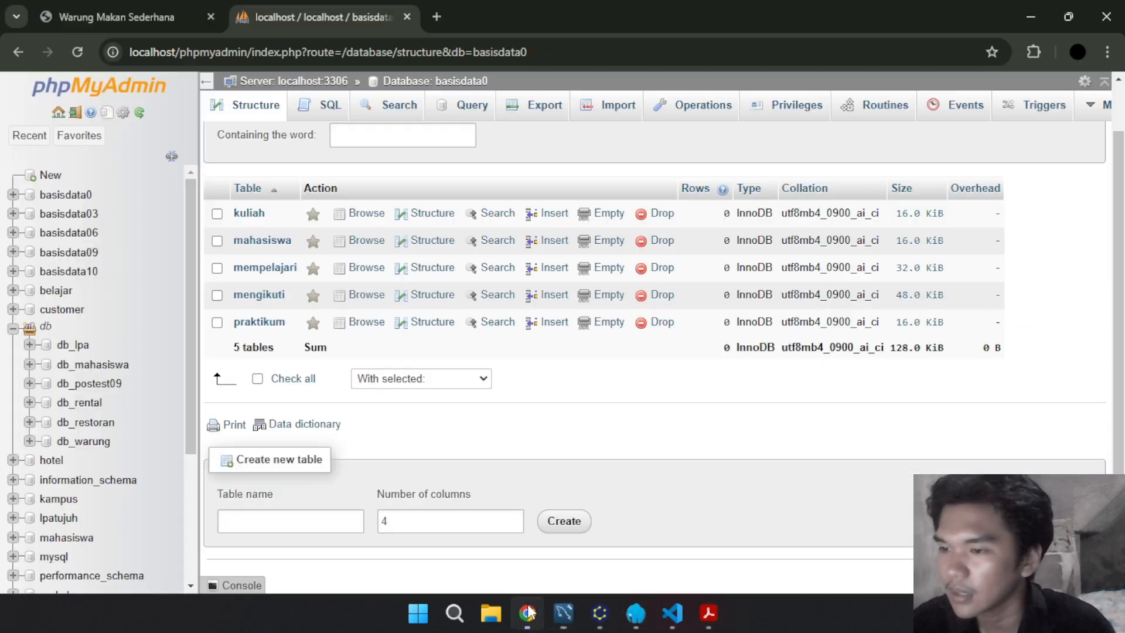
left_click(580, 620)
left_click(566, 612)
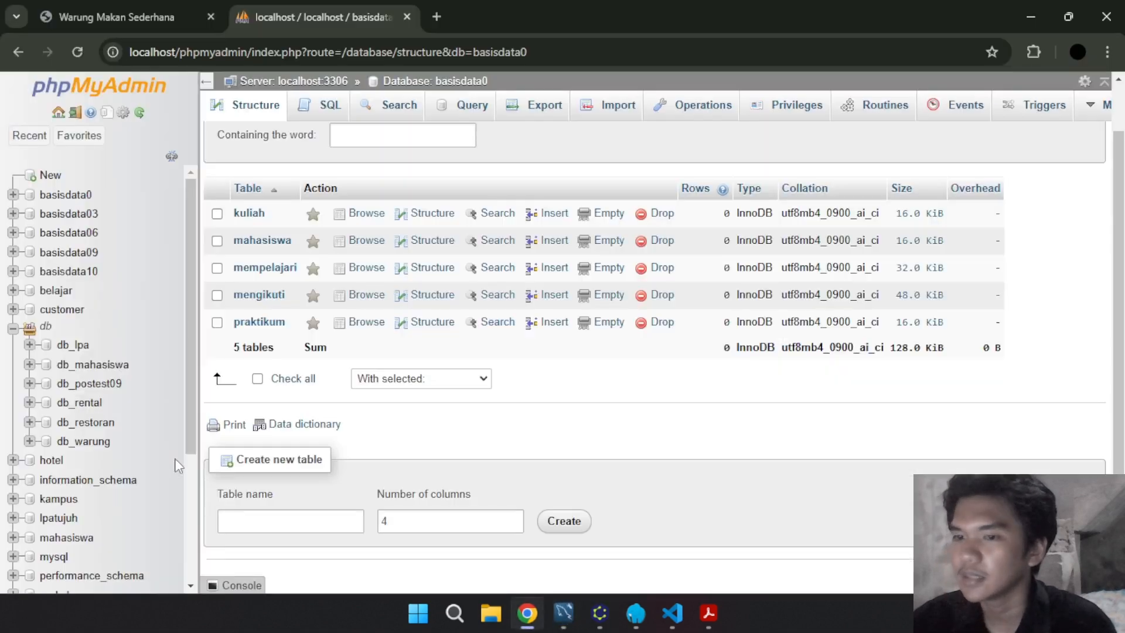
Locate the web project in File Explorer under D:\Program\laragon\www\WEBSITE and check its contents
left_click(636, 614)
left_click(667, 611)
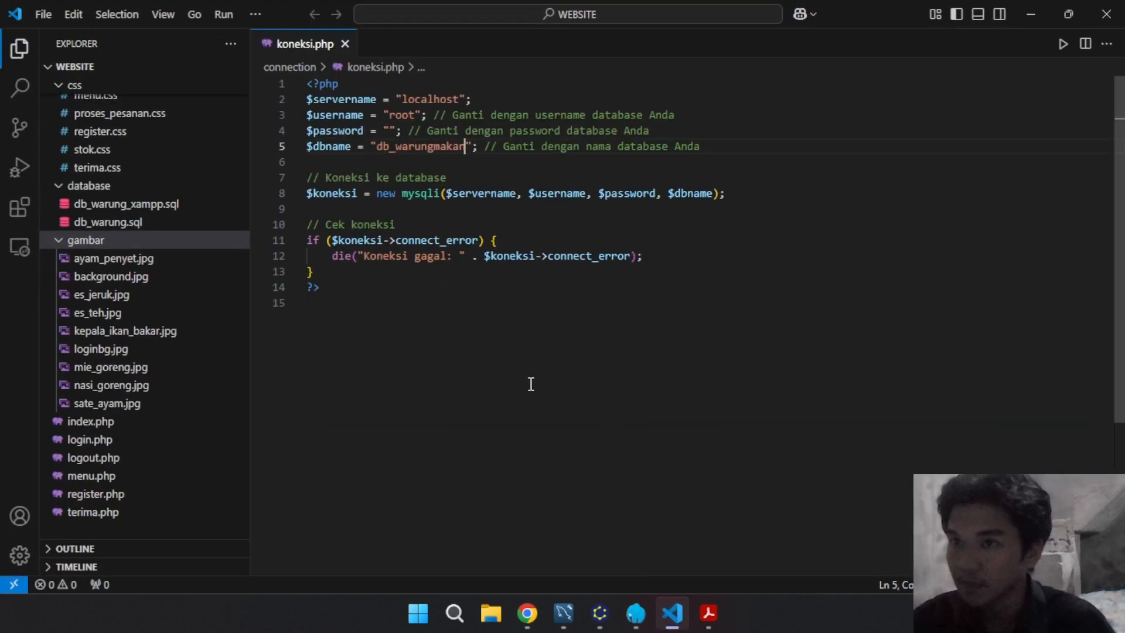
left_click(497, 618)
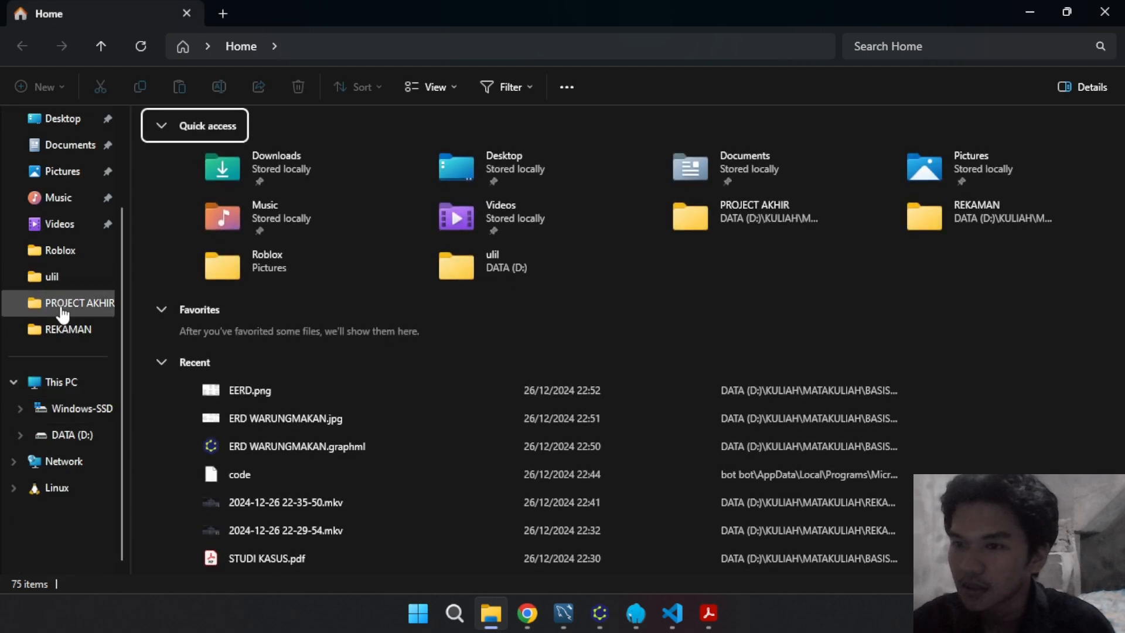
left_click(56, 303)
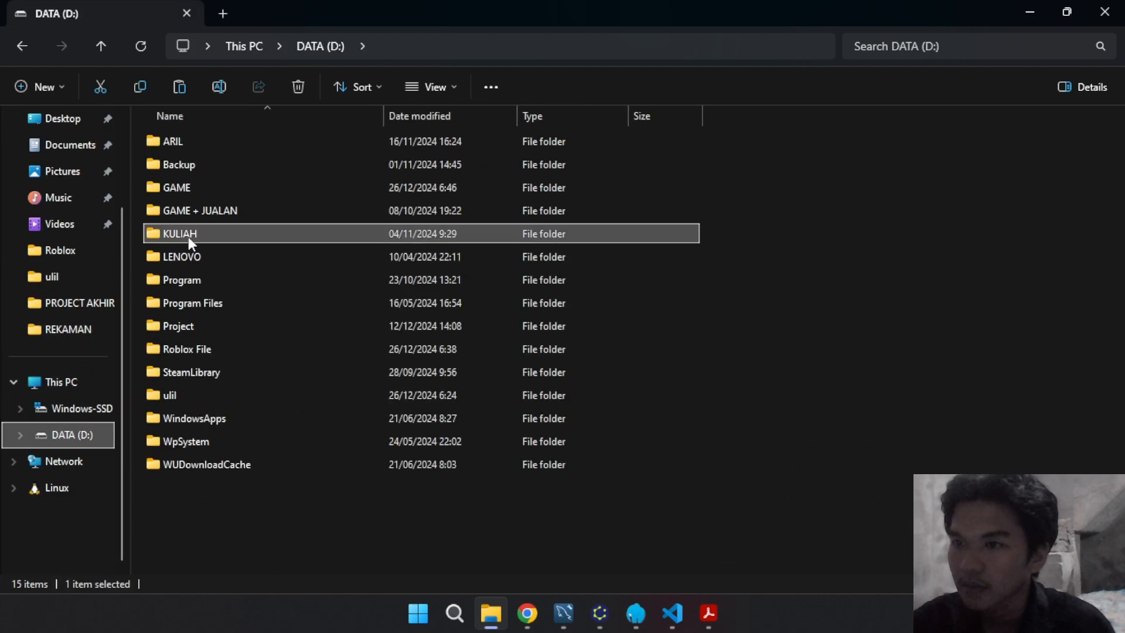
double_click(200, 279)
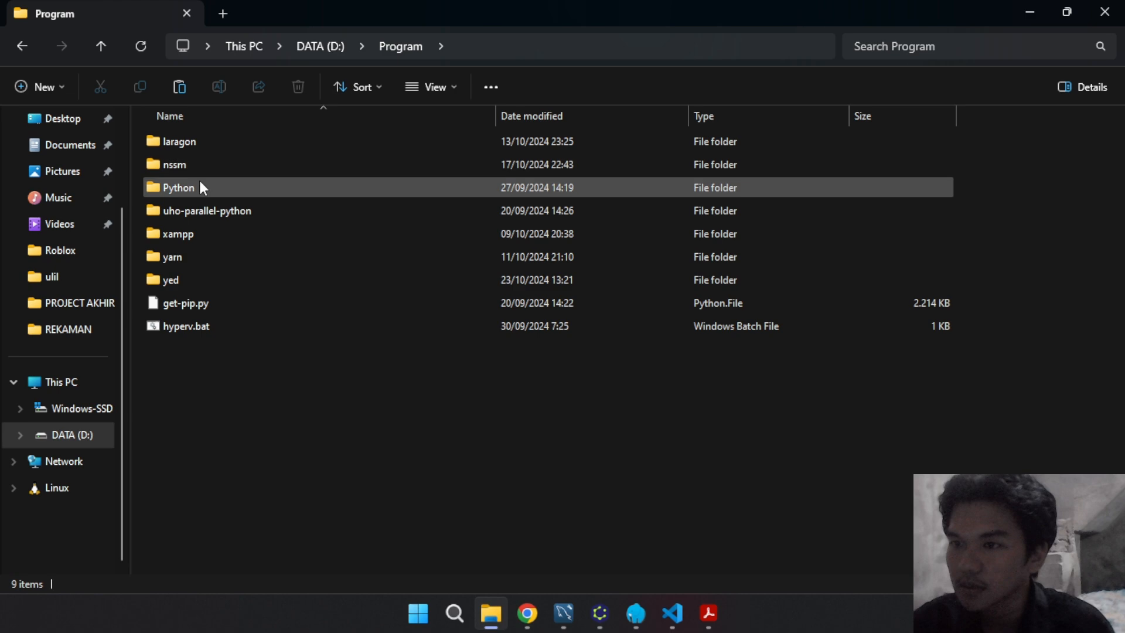
double_click(195, 136)
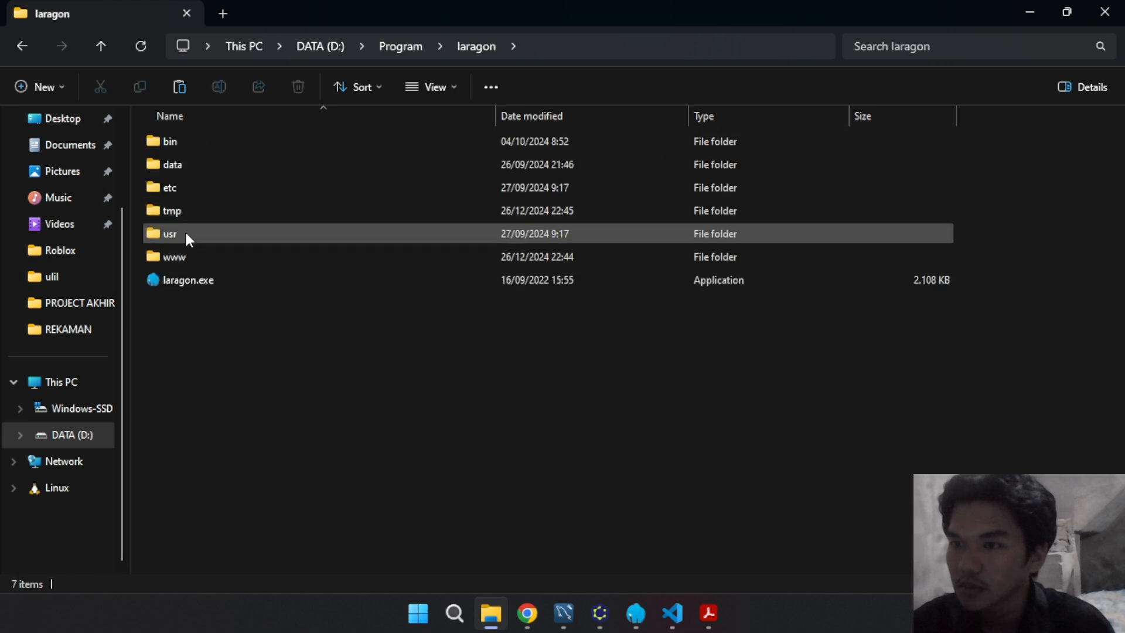
double_click(188, 254)
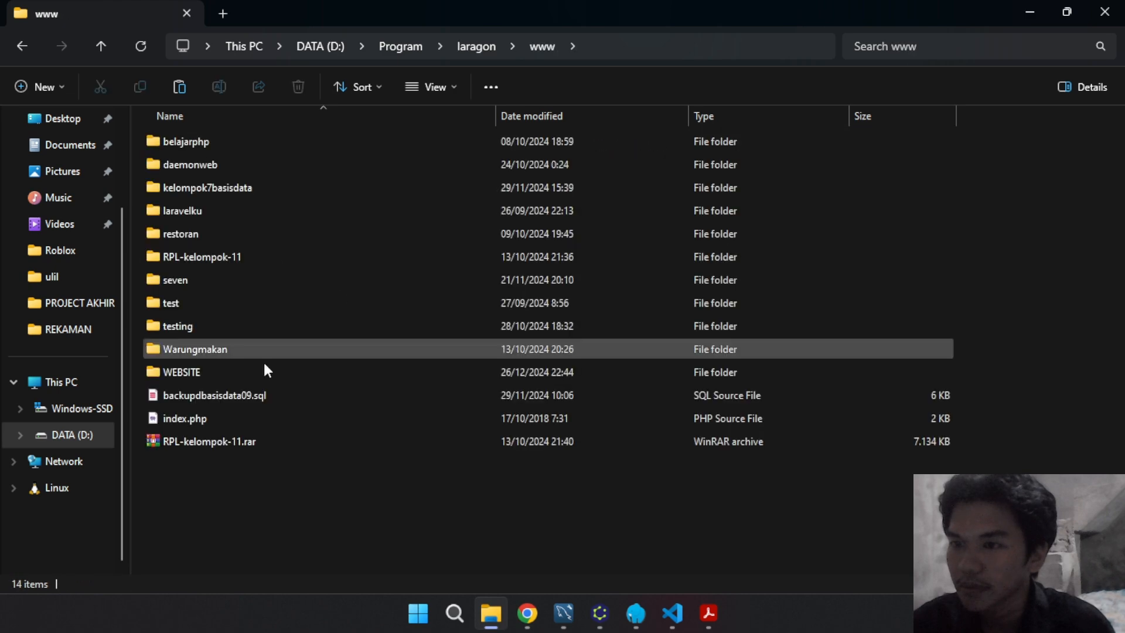
double_click(209, 370)
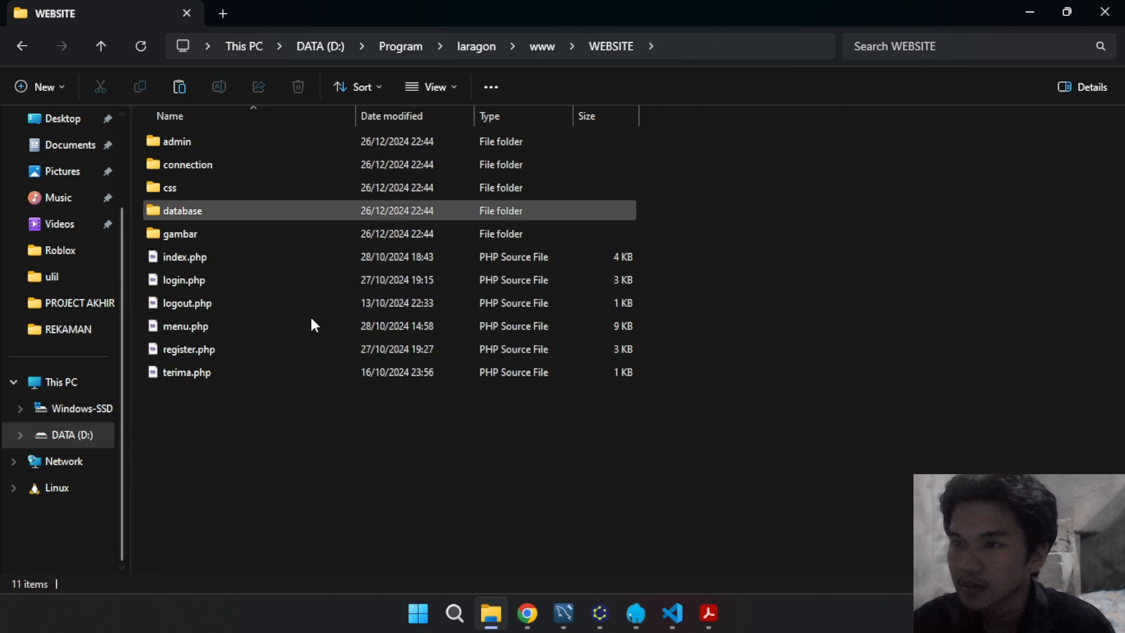
left_click(674, 609)
left_click(672, 612)
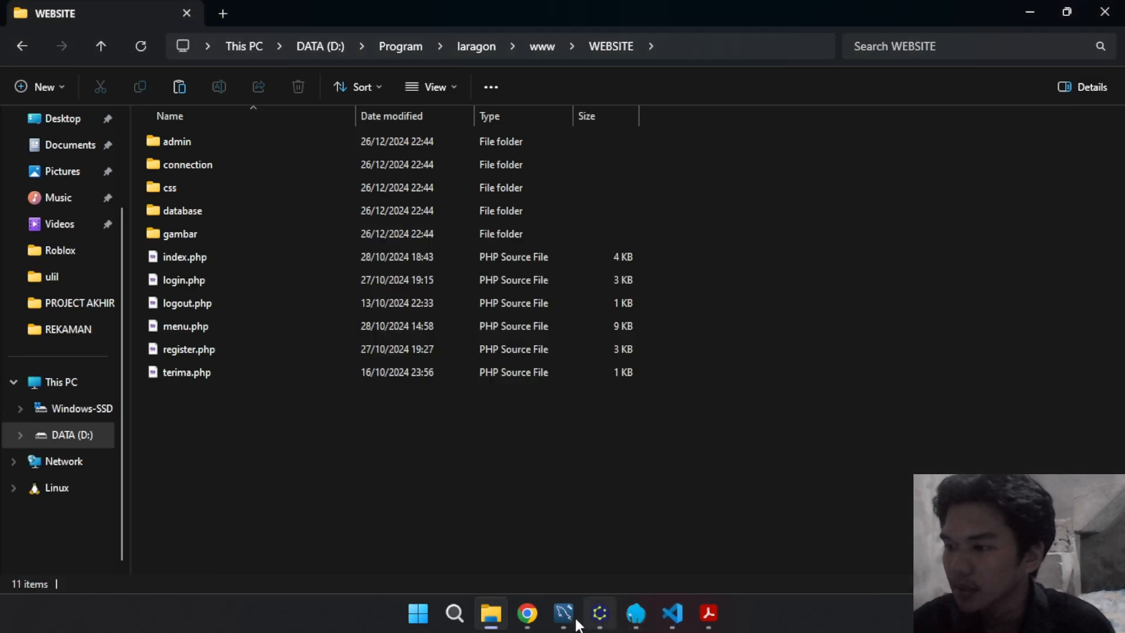
Switch to MySQL Workbench and start synchronizing the model through the stored connection mysqlw, keeping the default sync options
left_click(564, 613)
left_click(206, 49)
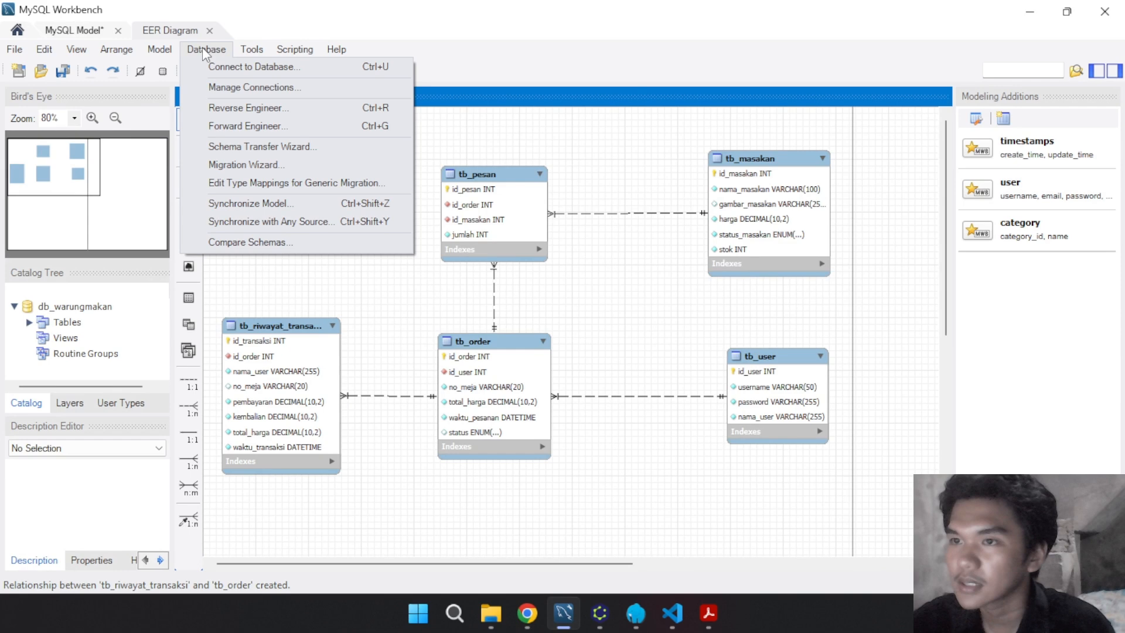
left_click(241, 202)
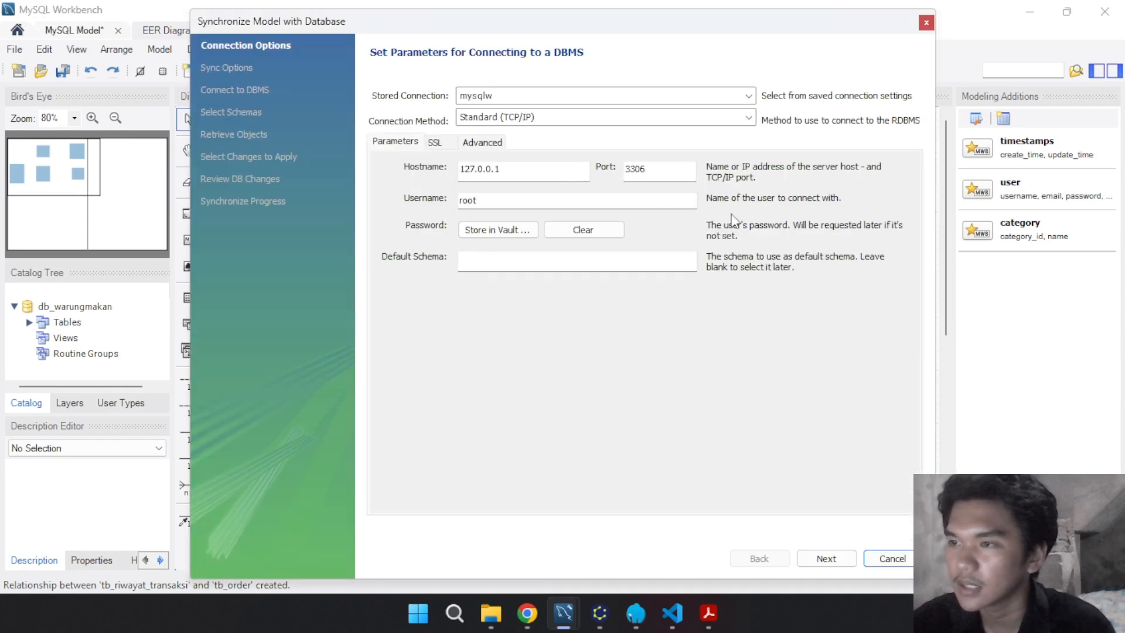
left_click(822, 558)
left_click(819, 561)
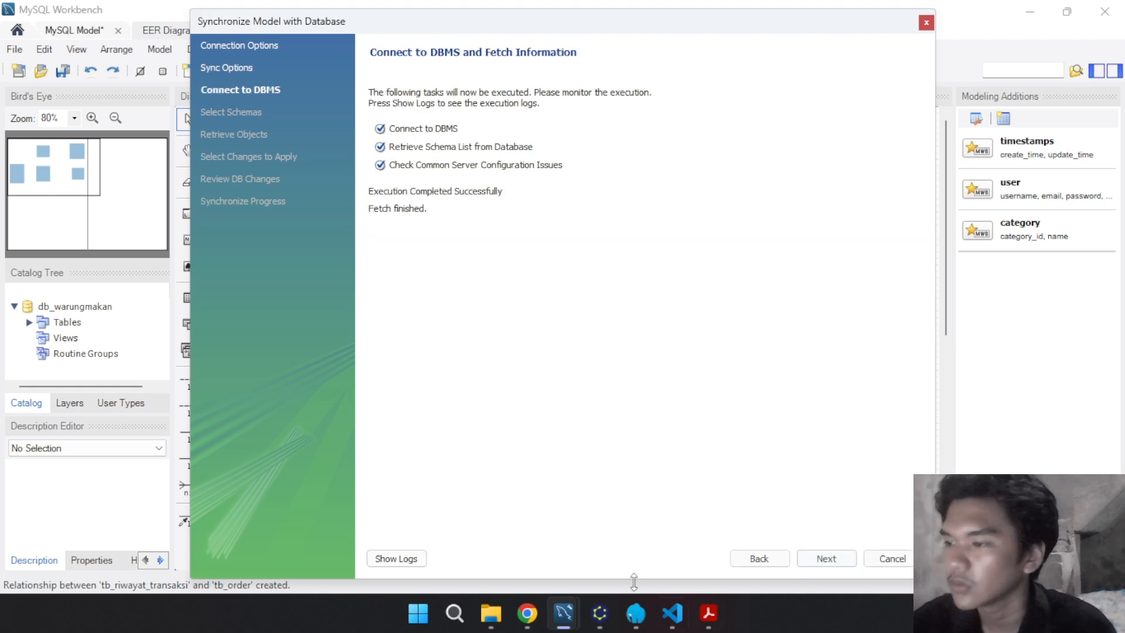
Select the model's schema for synchronization, apply its changes to the database, and close the wizard
left_click(828, 559)
left_click(381, 146)
left_click(812, 559)
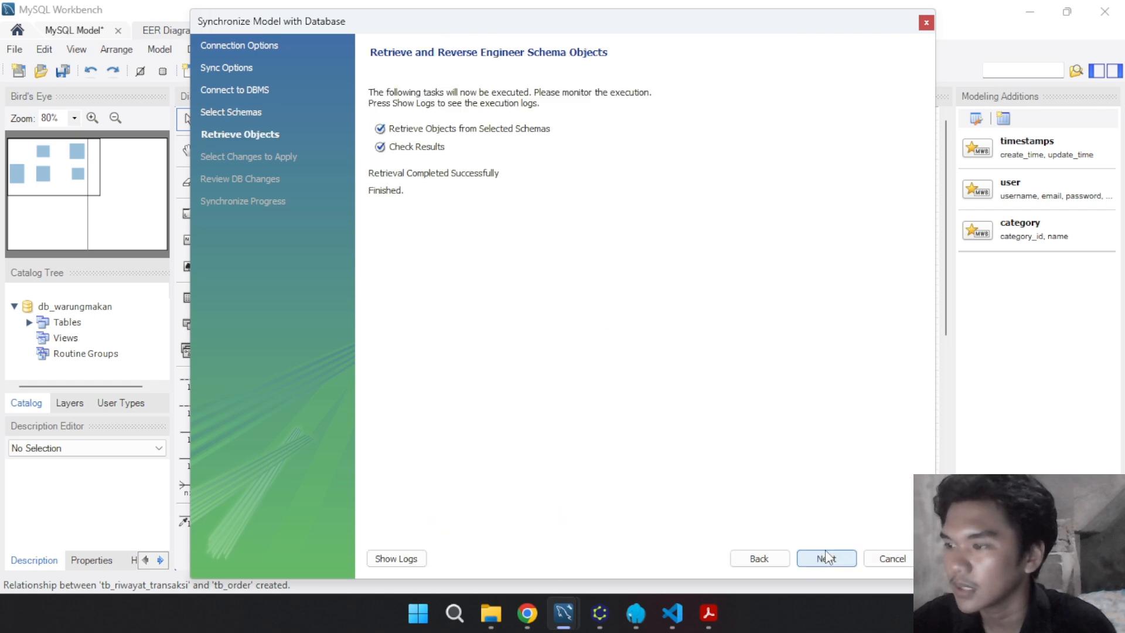
left_click(821, 558)
left_click(827, 556)
left_click(824, 560)
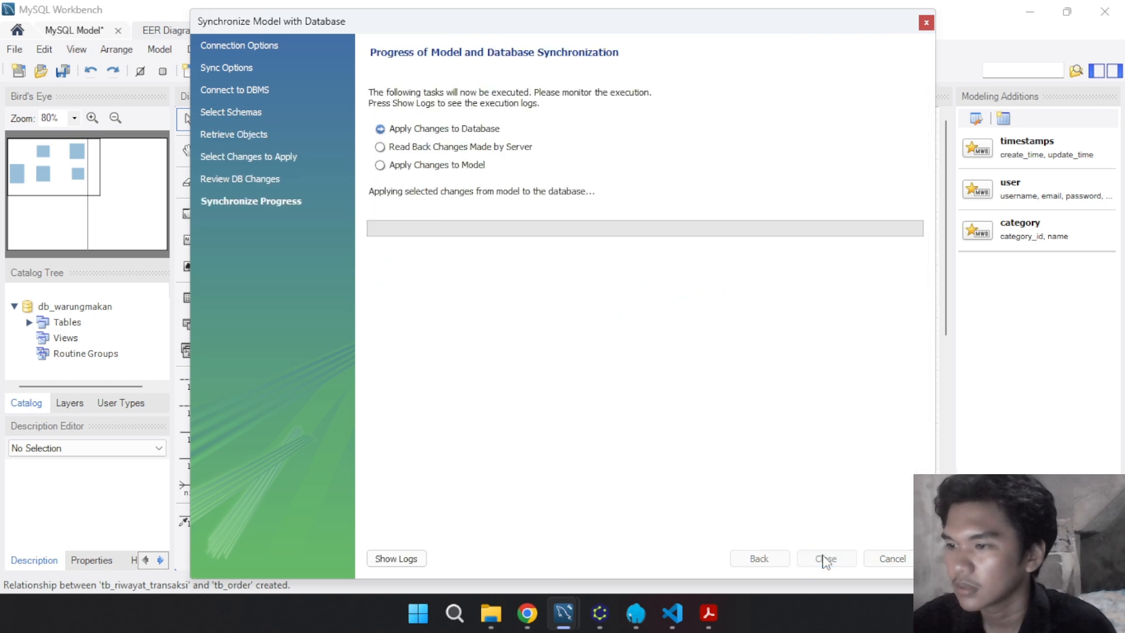
left_click(816, 562)
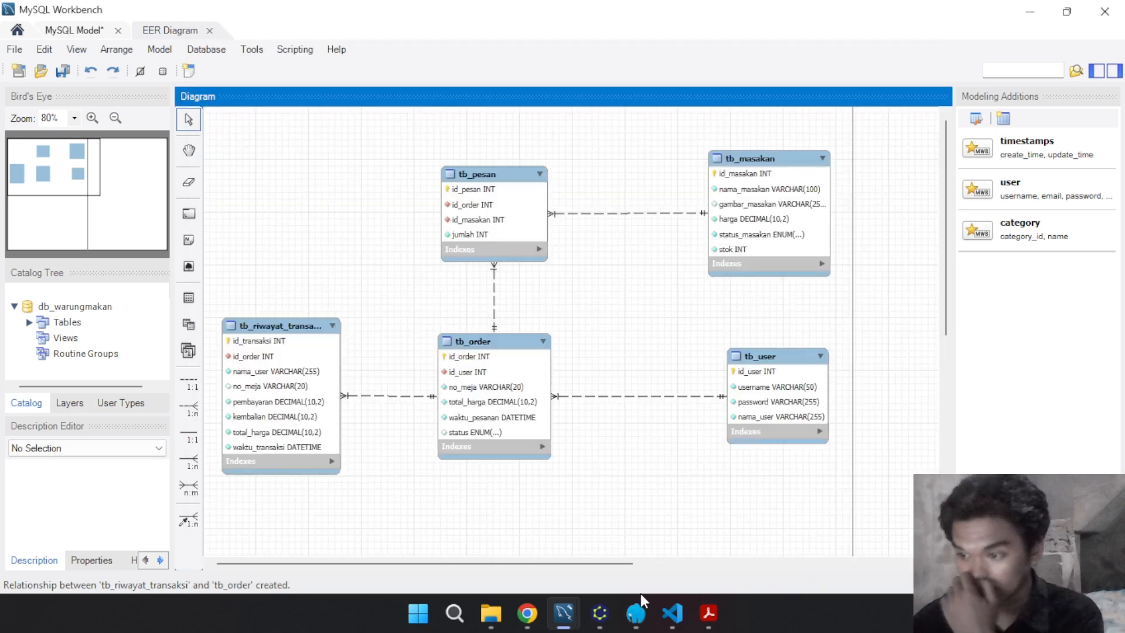
Switch to phpMyAdmin in Chrome, refresh the database list and expand db_warungmakan to check its tables
left_click(527, 614)
left_click(139, 112)
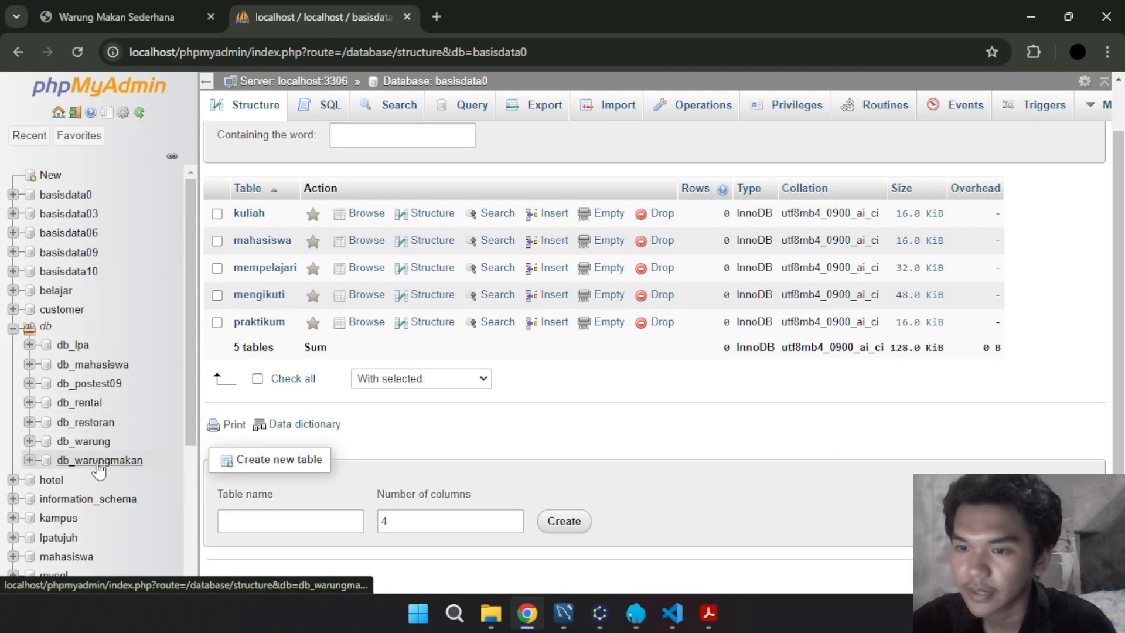
left_click(103, 462)
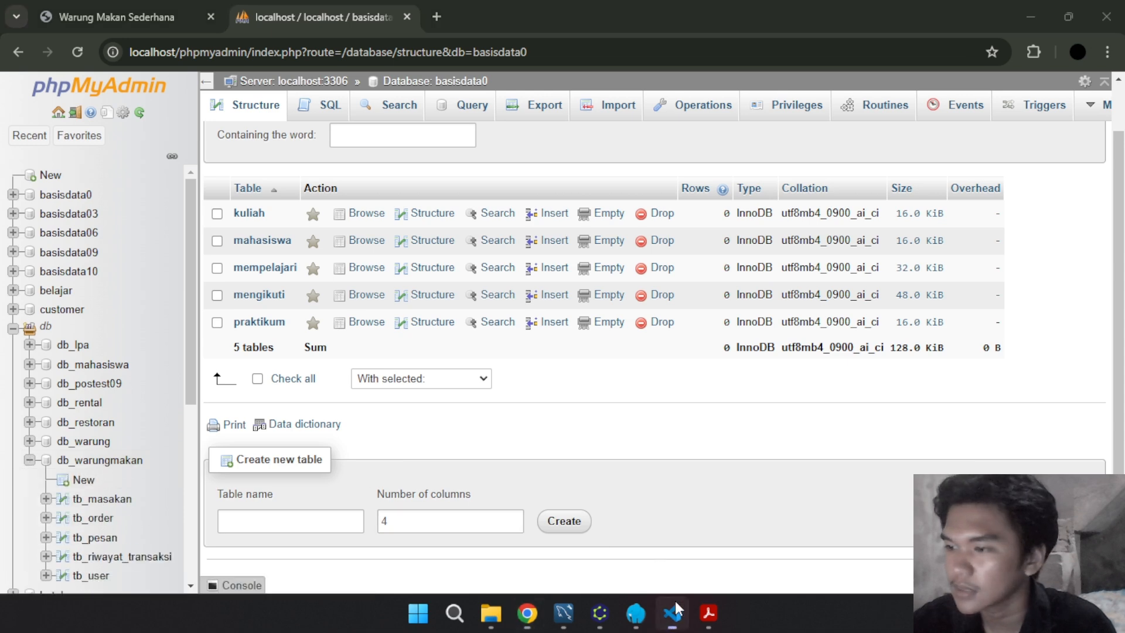
Switch to MySQL Workbench and check the db_warungmakan schema in the model overview
left_click(673, 613)
left_click(672, 614)
left_click(563, 613)
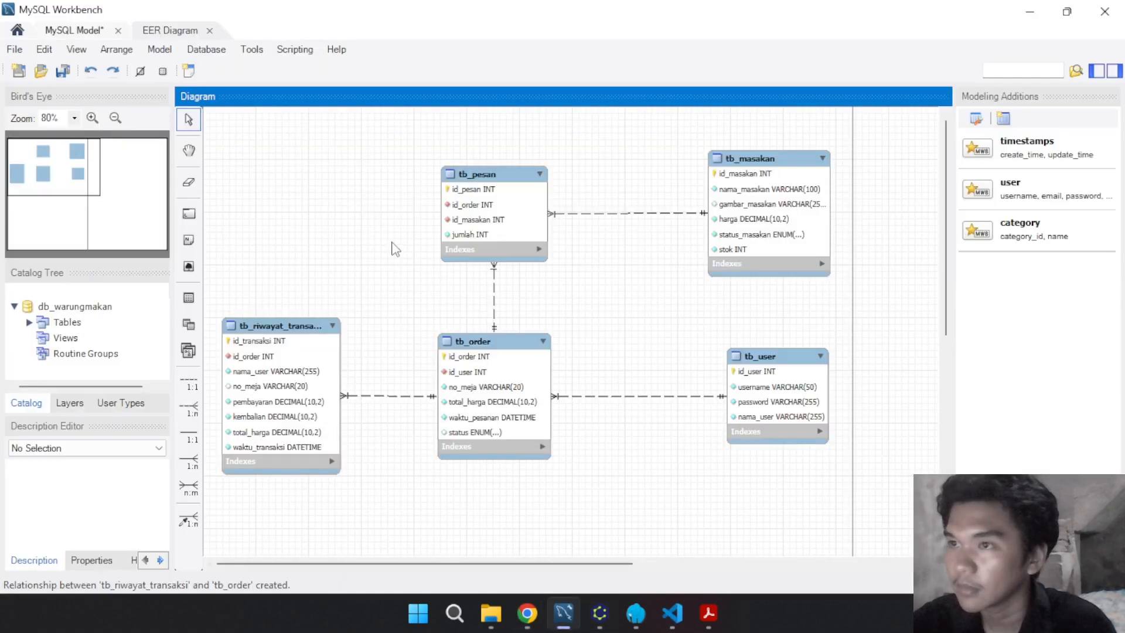
left_click(84, 32)
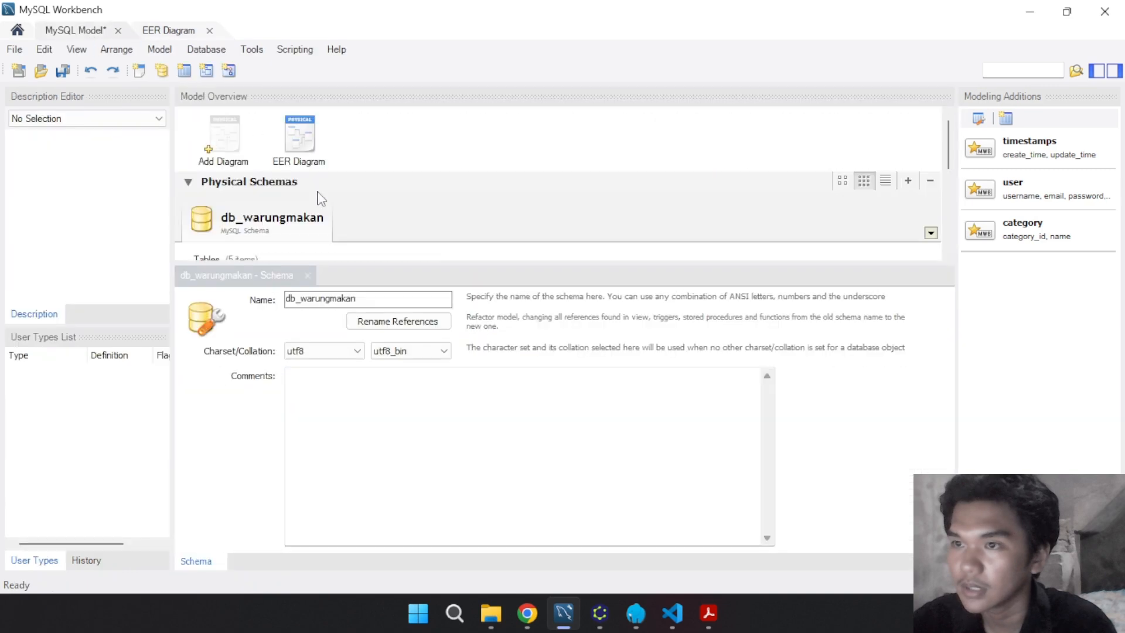
Return to phpMyAdmin and open the form for inserting a new row into the tb_user table of db_warungmakan
left_click(551, 610)
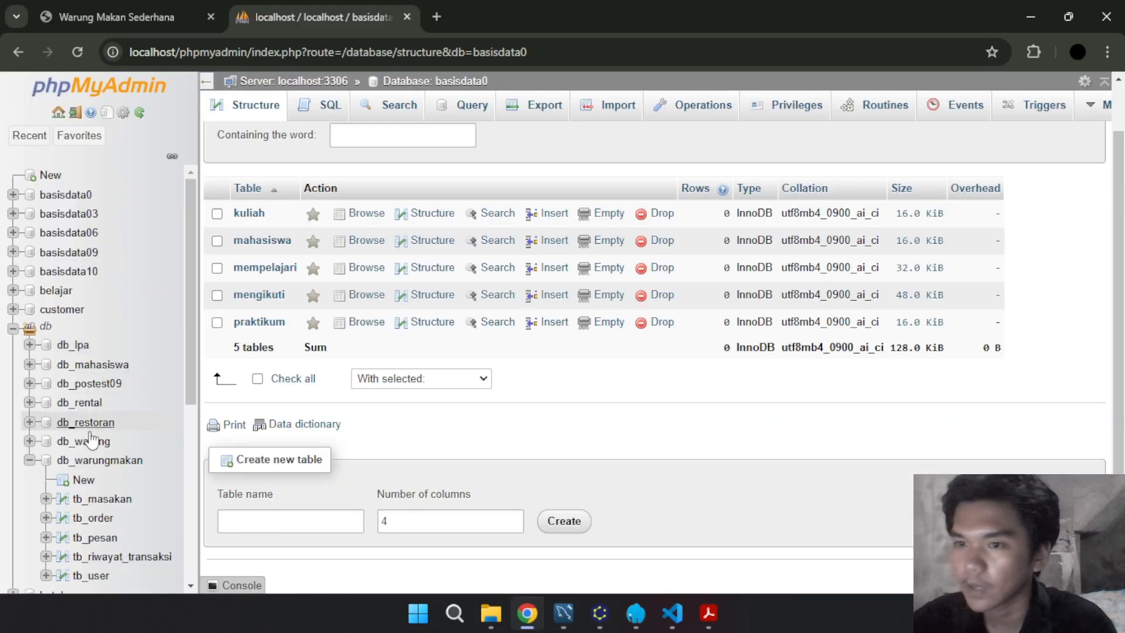
scroll(101, 306, "down", 5)
scroll(100, 306, "up", 3)
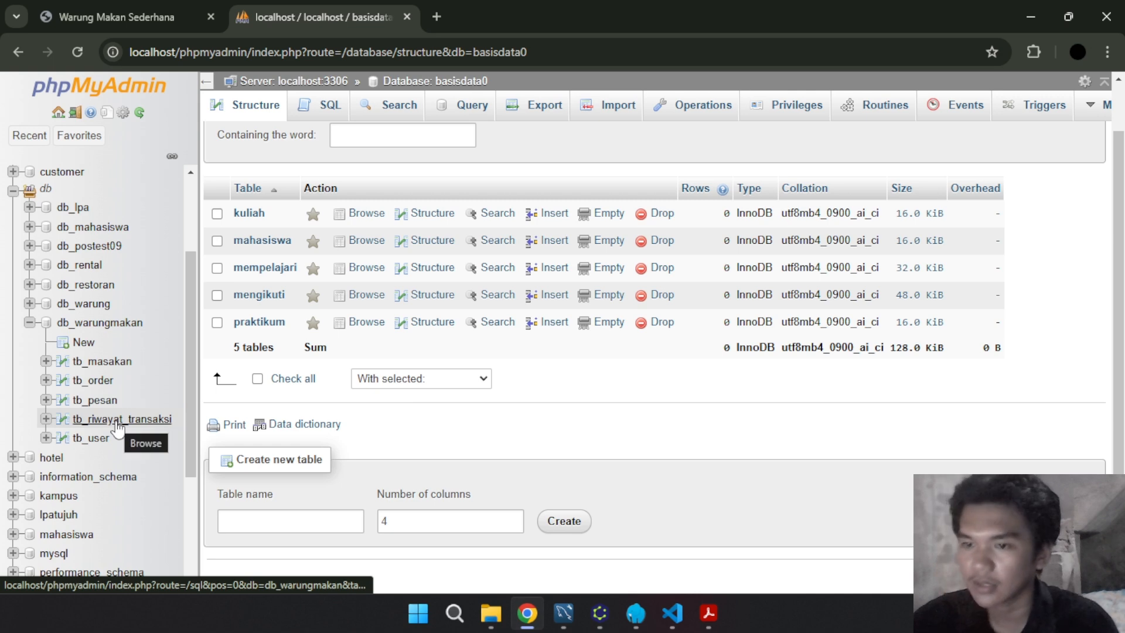
left_click(93, 438)
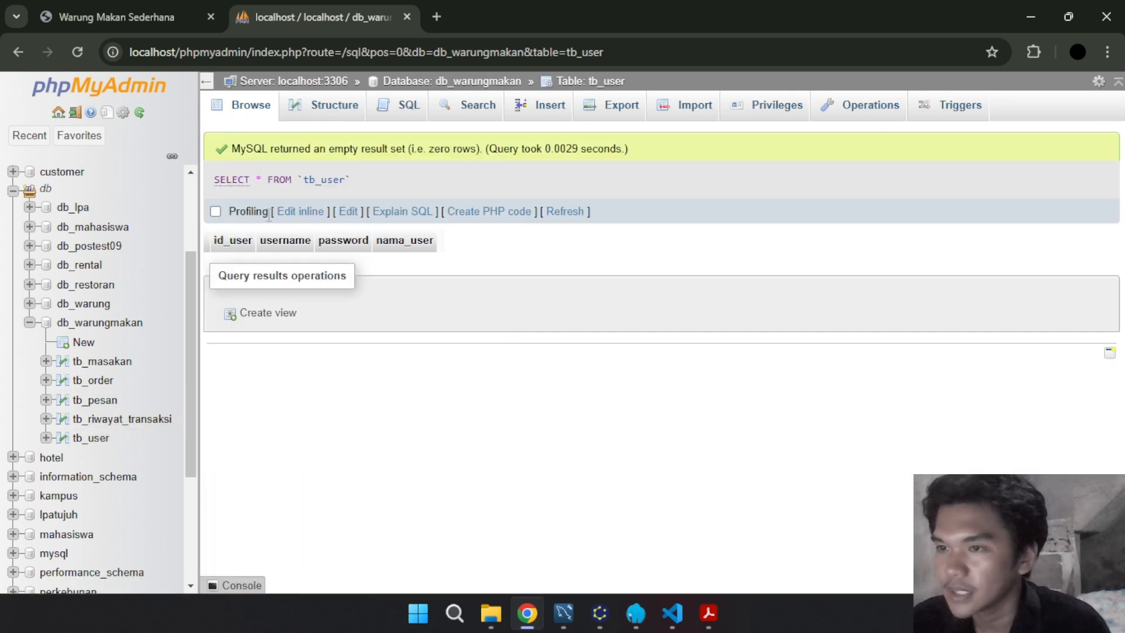
left_click(551, 107)
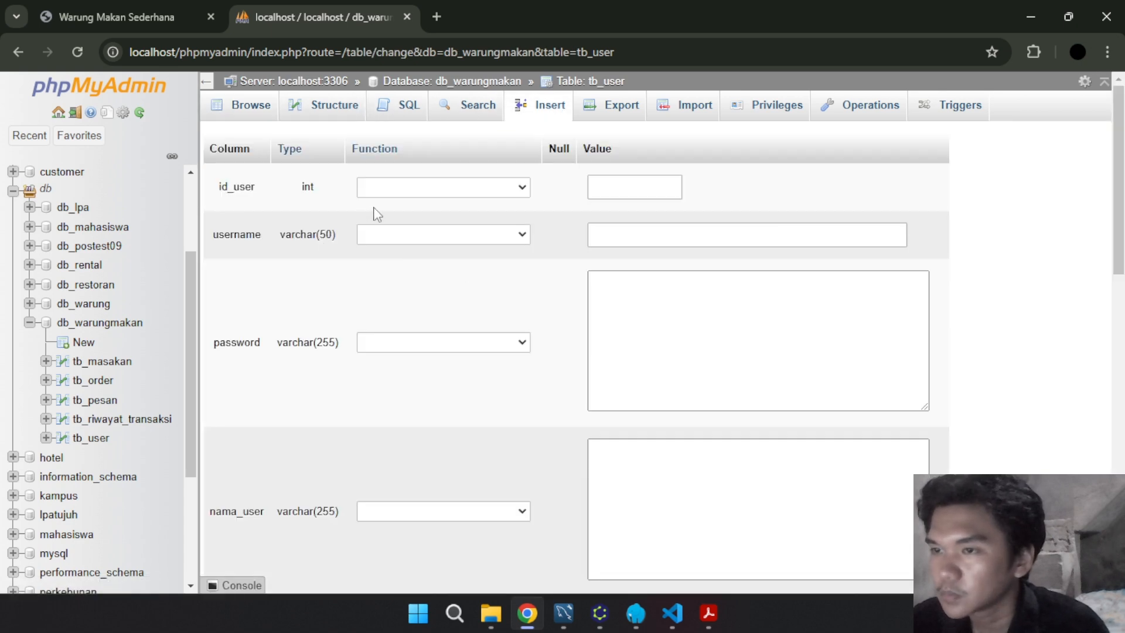
Fill in the new tb_user row with id_user 1, username admin and the account password
left_click(617, 187)
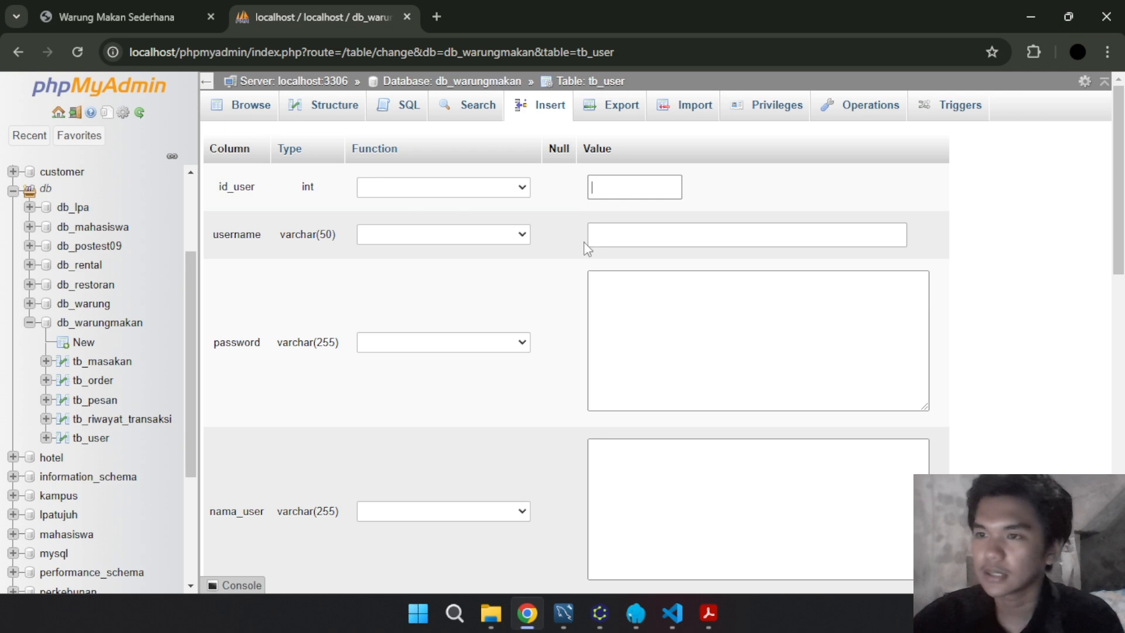
left_click(619, 238)
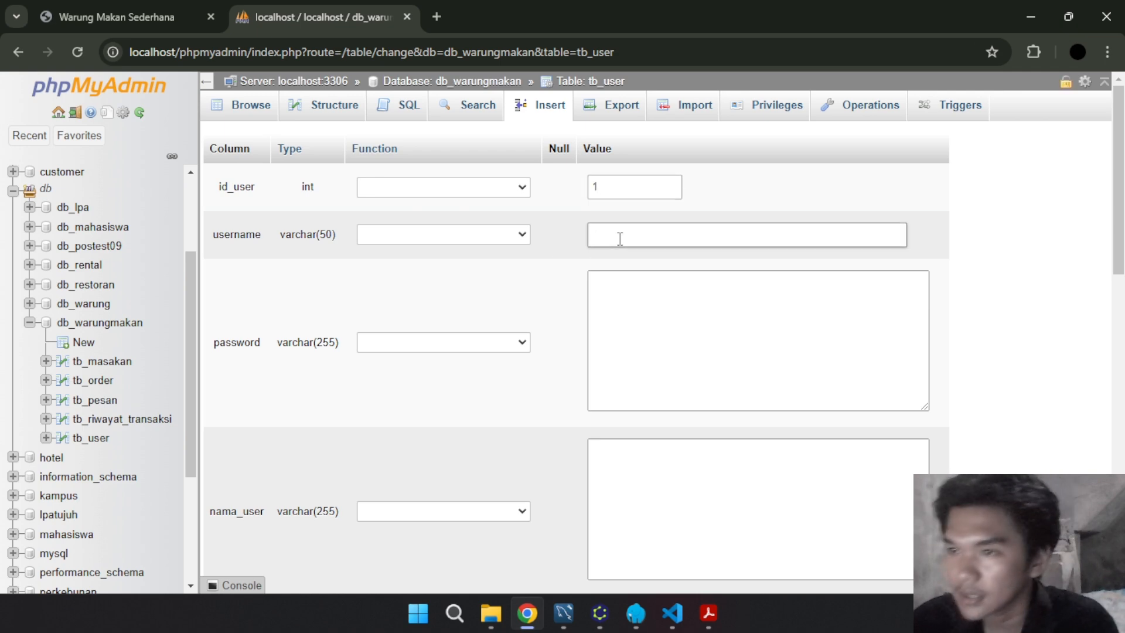
left_click(636, 308)
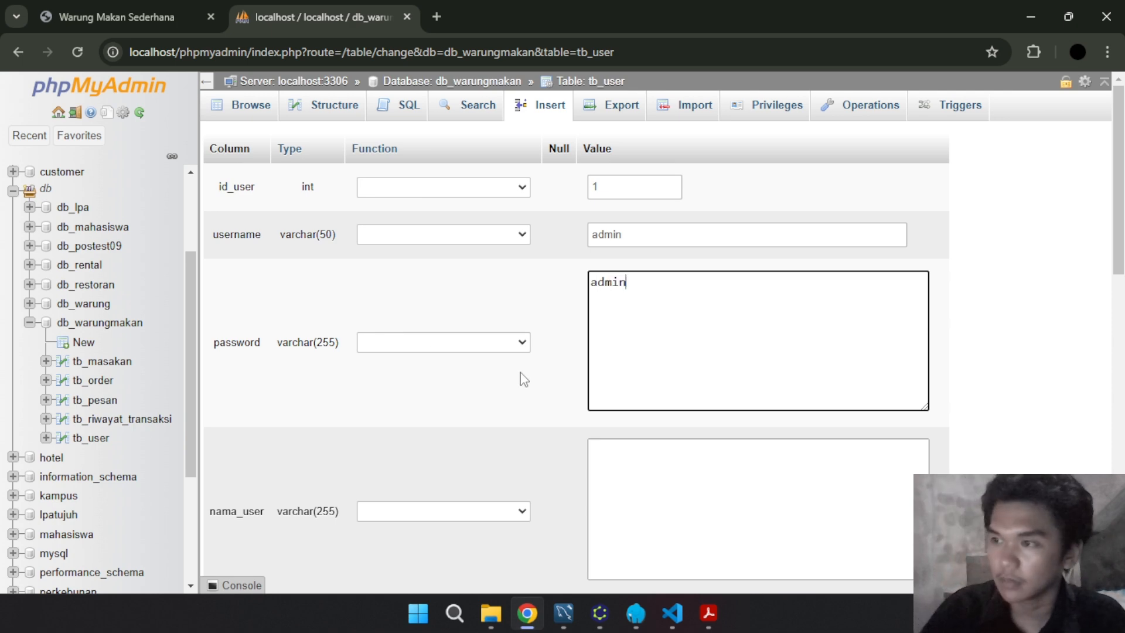
left_click_drag(625, 234, 591, 234)
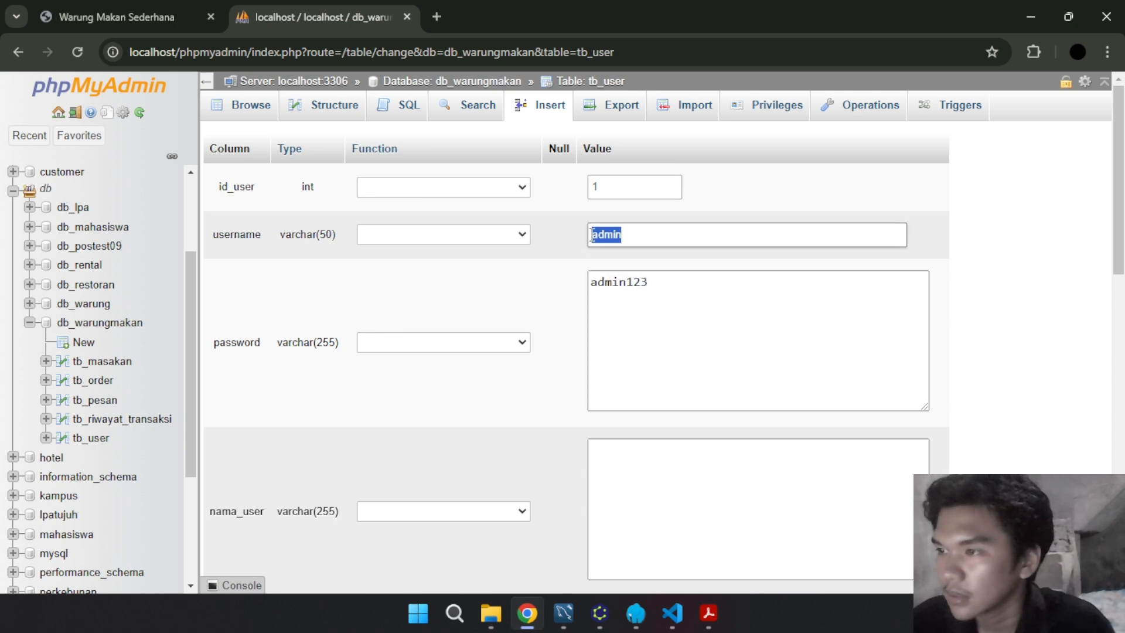
left_click(647, 239)
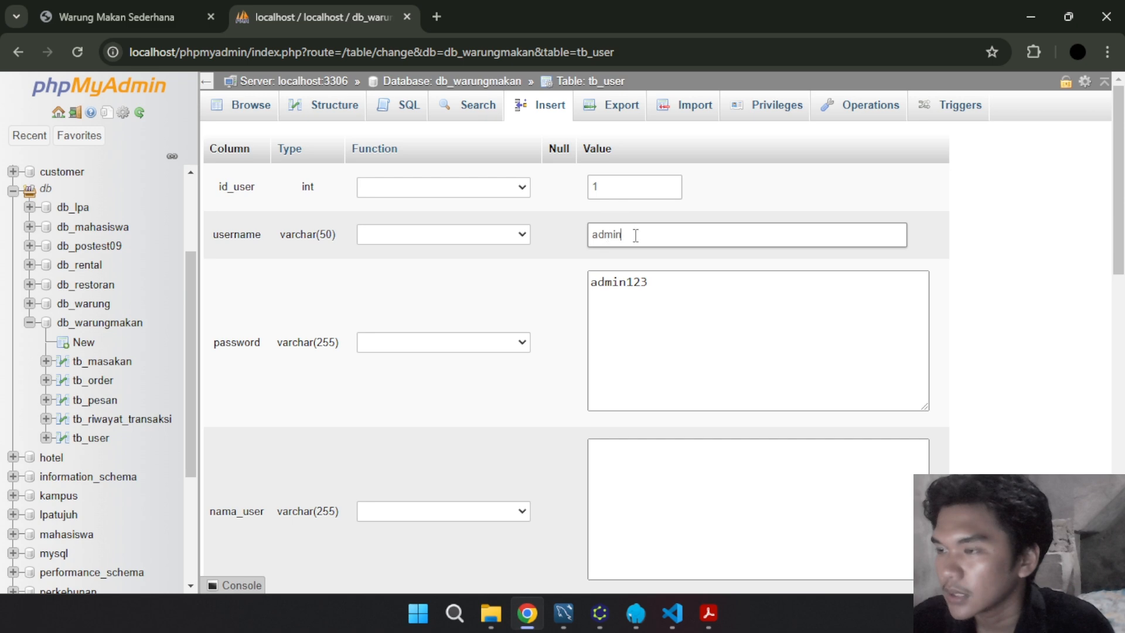
left_click_drag(624, 235, 591, 235)
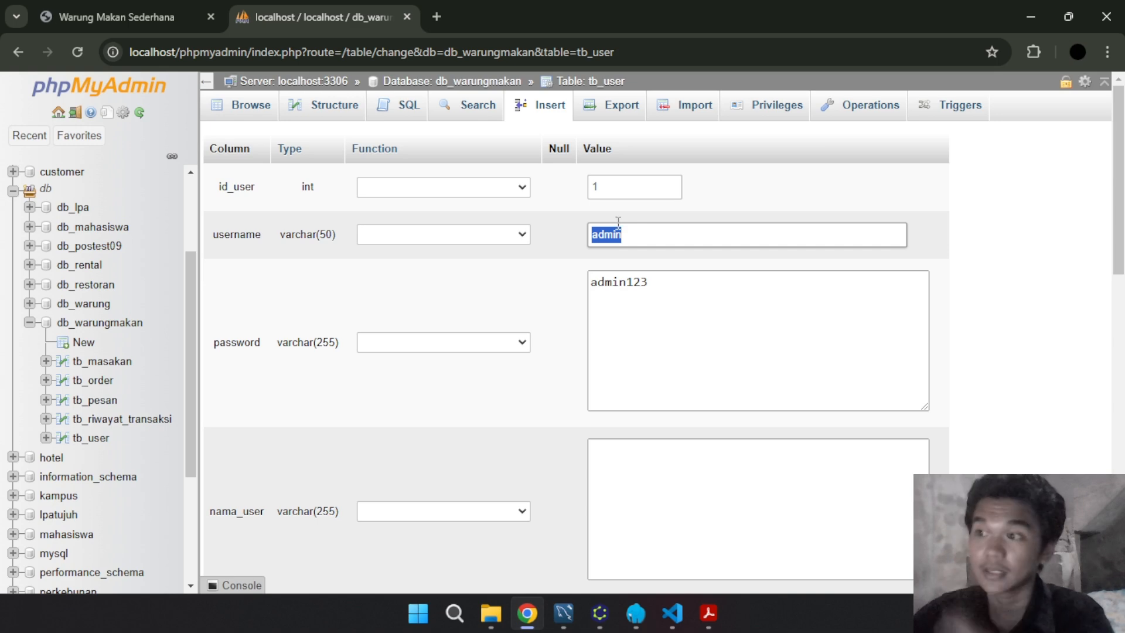
Set nama_user to "Admin WarungMakan", save the new row and browse the tb_user table
scroll(689, 323, "down", 2)
left_click(674, 345)
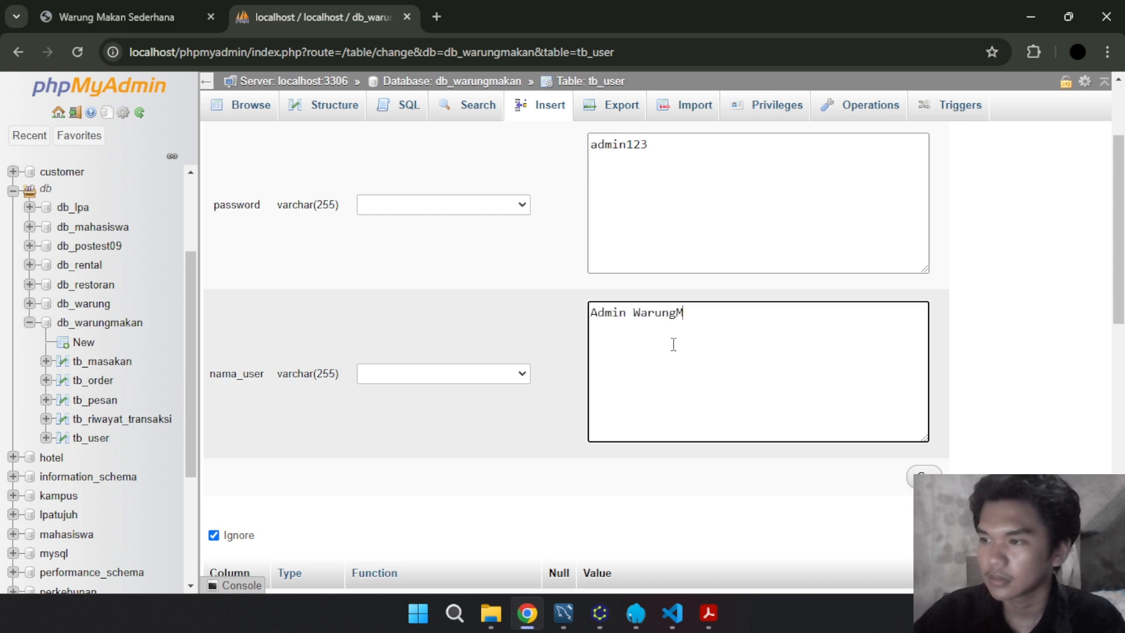
left_click(910, 483)
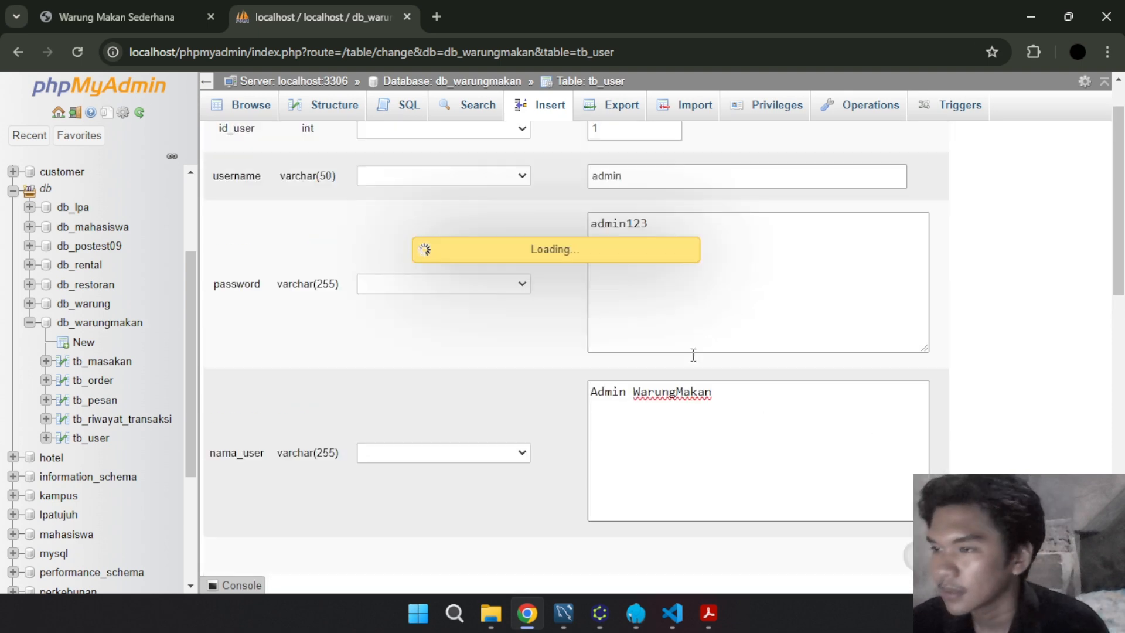
left_click(94, 438)
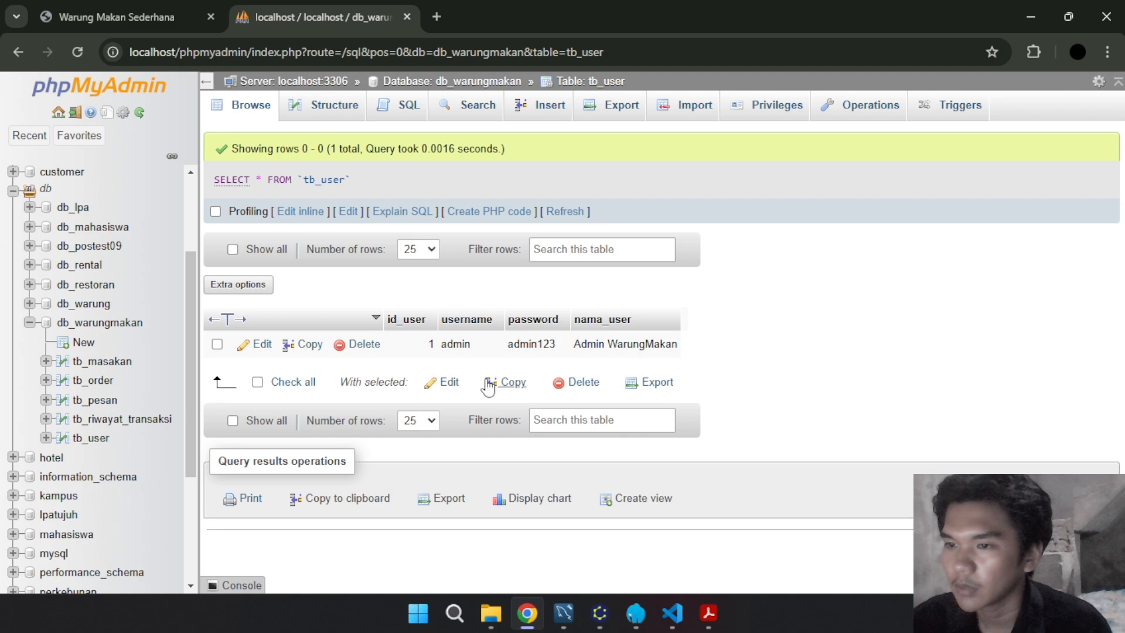
Reload the Warung Makan Sederhana home page, check the running services in Laragon, and look through the whole page
left_click(126, 10)
left_click(79, 51)
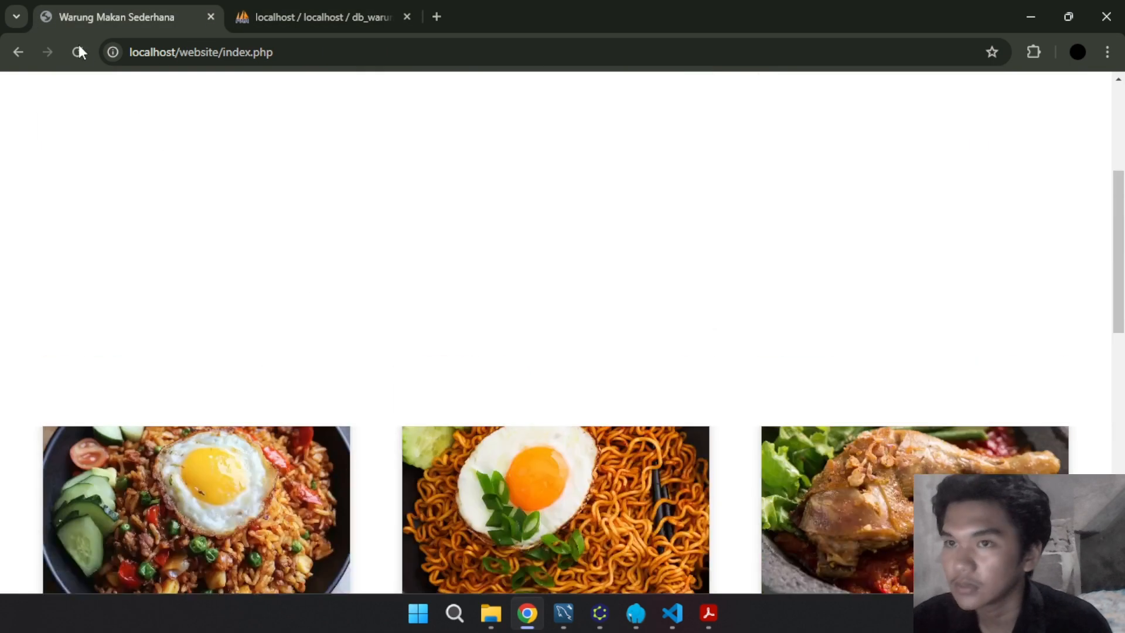
scroll(328, 150, "up", 5)
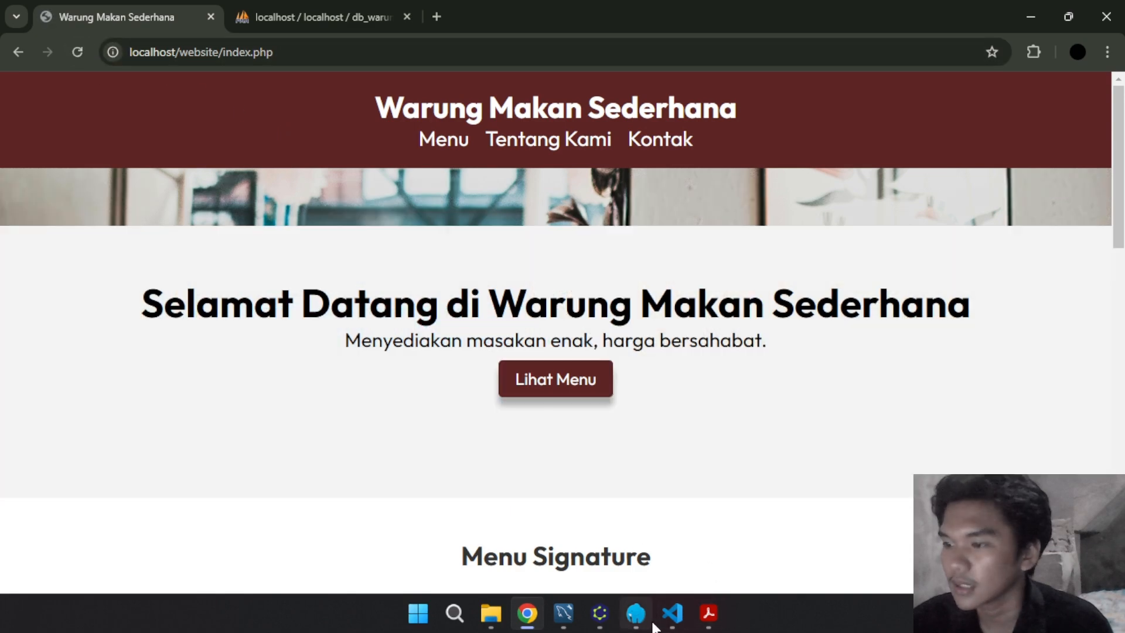
left_click(636, 613)
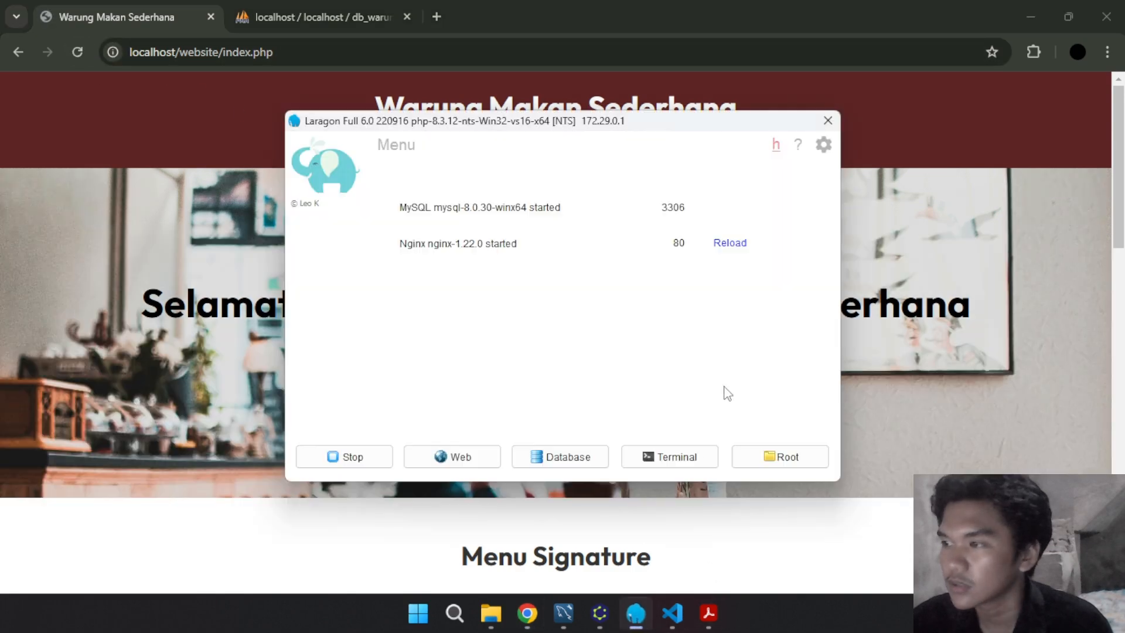
left_click(636, 614)
scroll(574, 384, "down", 2)
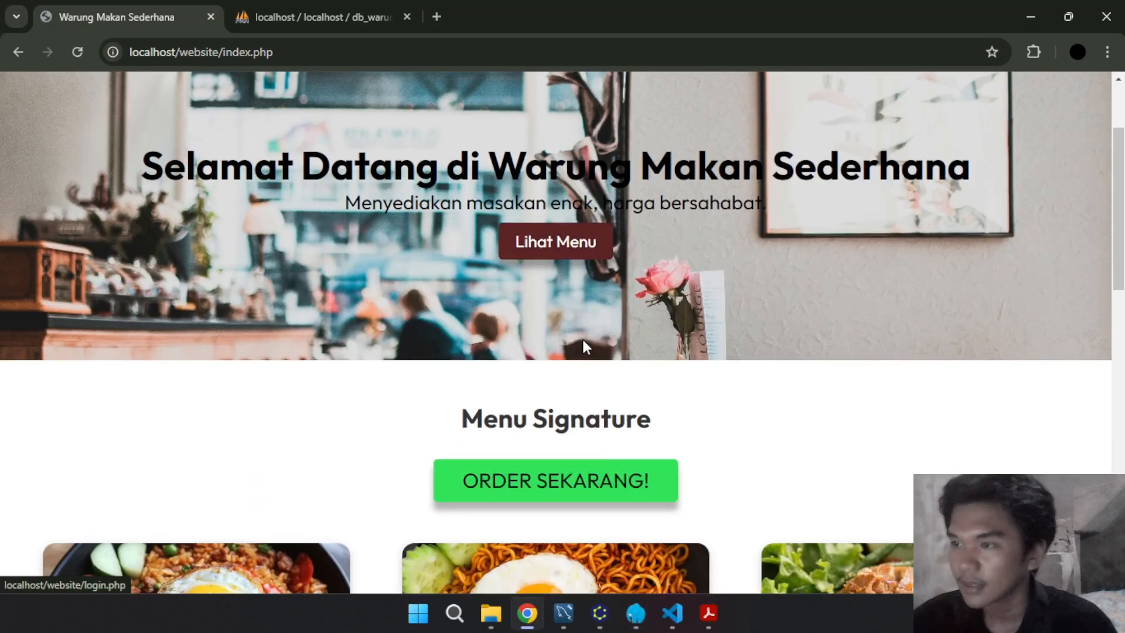
scroll(582, 348, "up", 2)
scroll(448, 258, "down", 15)
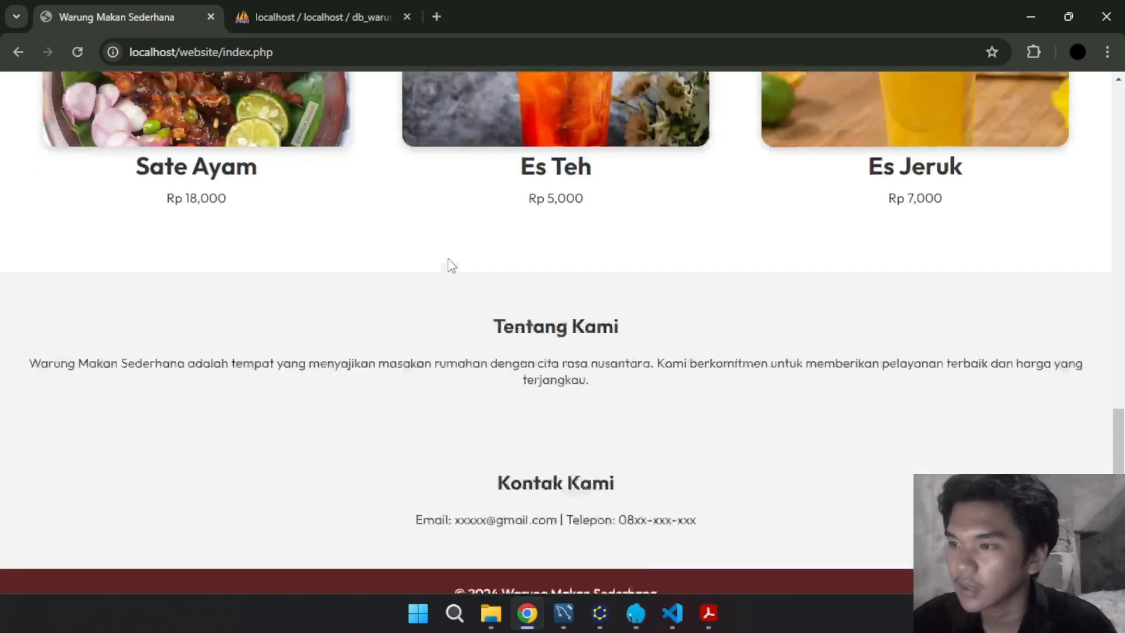
scroll(445, 262, "up", 15)
scroll(540, 271, "down", 5)
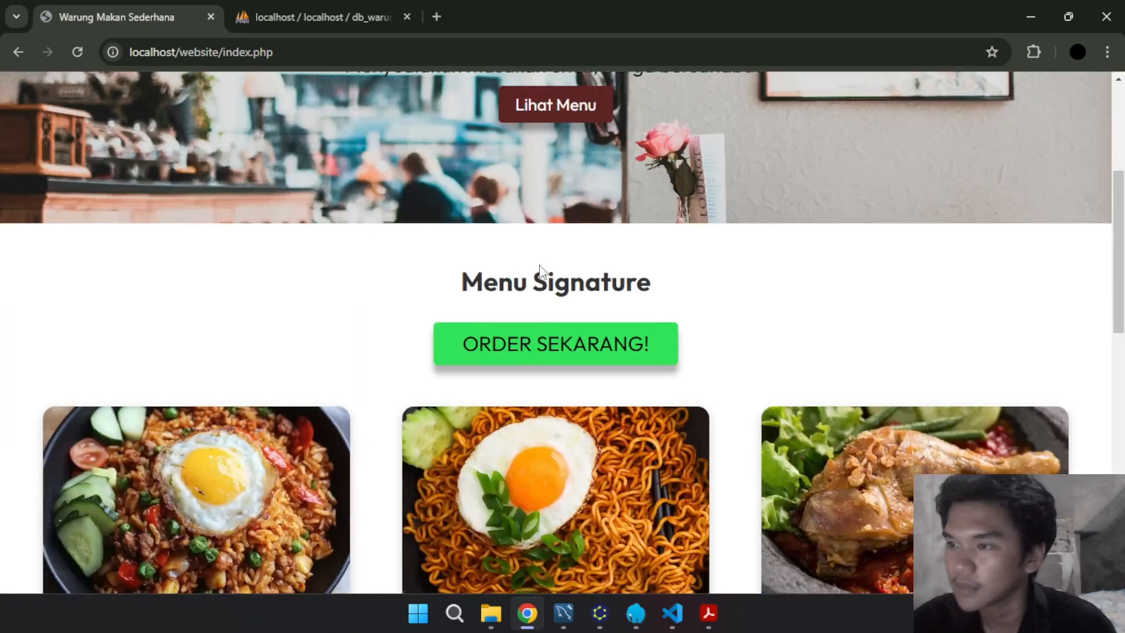
Go from the site's order link to the registration page and register a customer with a username, password and full name
left_click(547, 352)
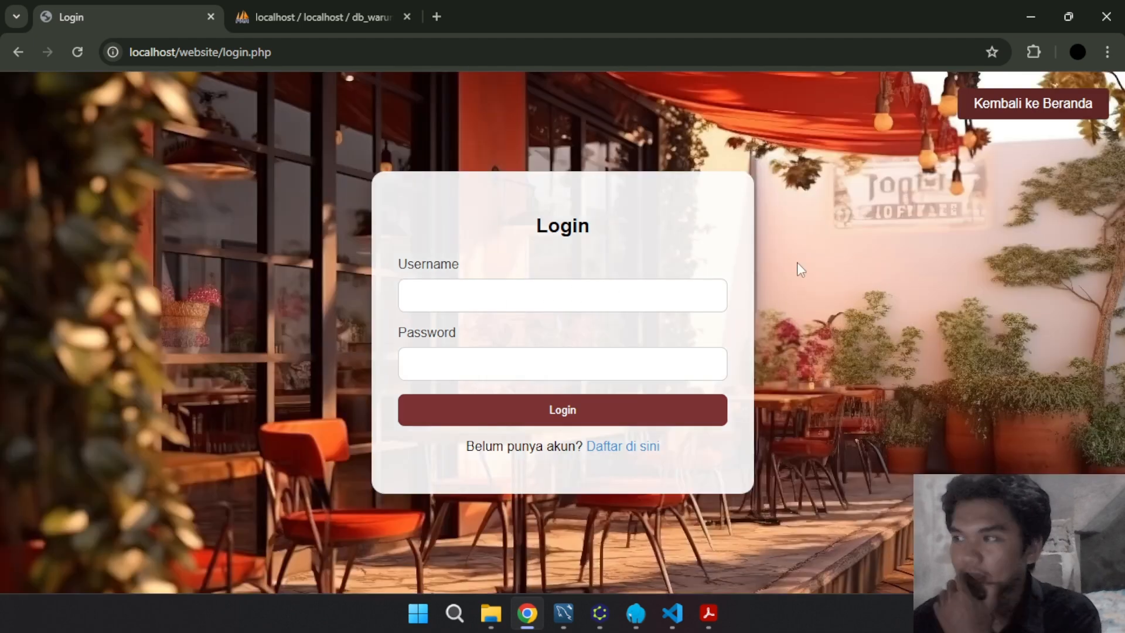
left_click(631, 450)
left_click(457, 267)
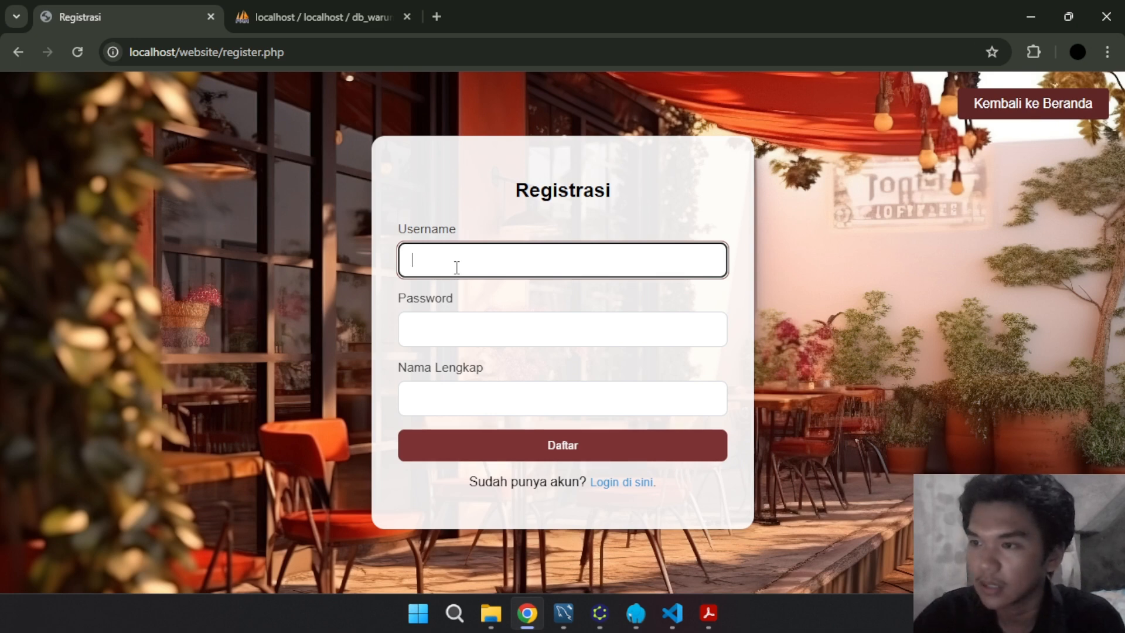
type("l")
key("Tab")
type("12345")
key("Tab")
type("M")
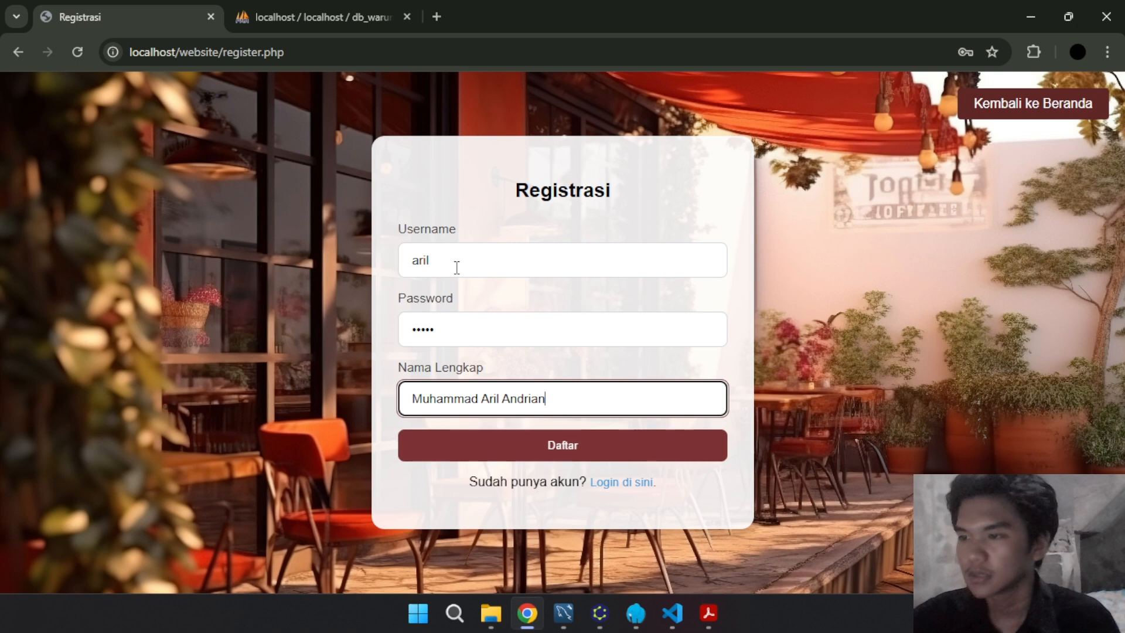
left_click(542, 435)
Log in to the website with the new customer's username and password, and dismiss the browser's password warning
left_click(559, 291)
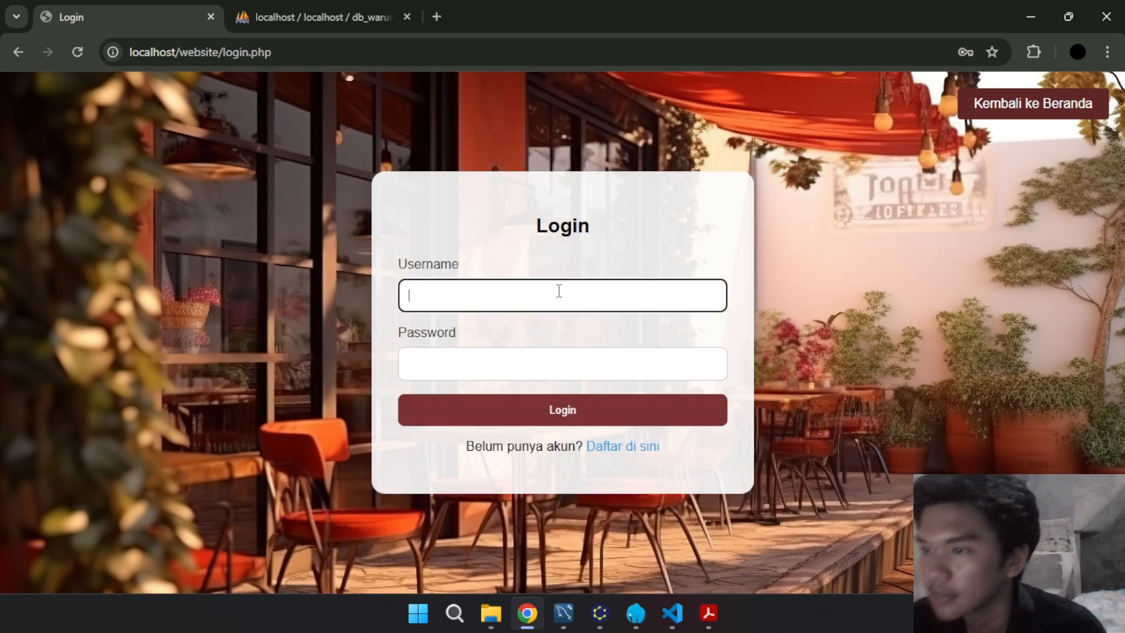
type("aril")
left_click(545, 365)
type("a")
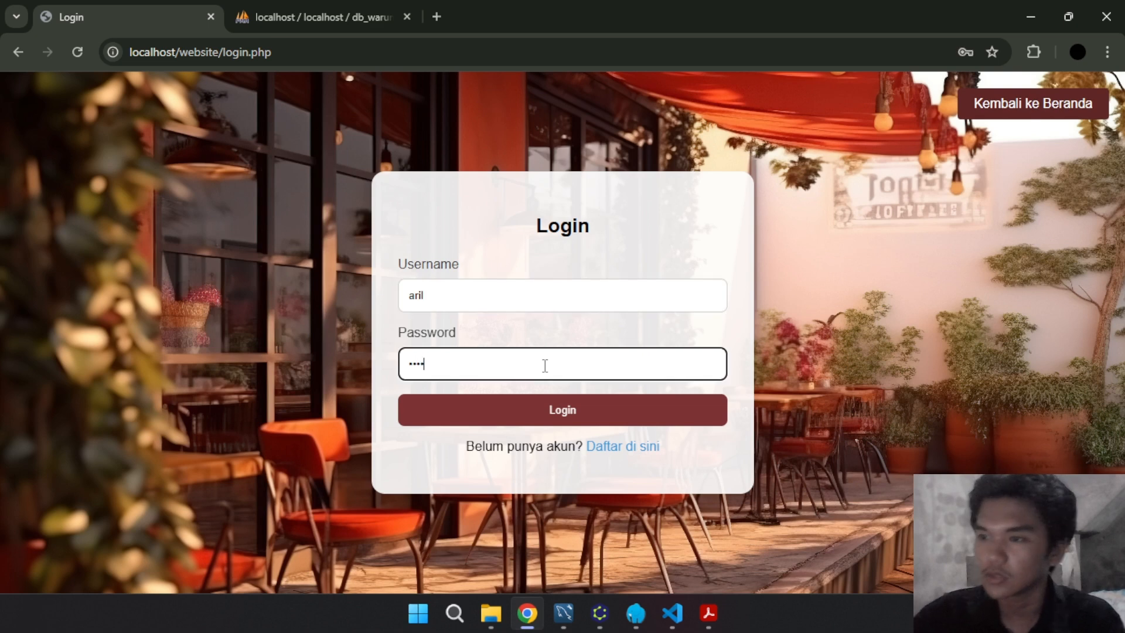
left_click(555, 409)
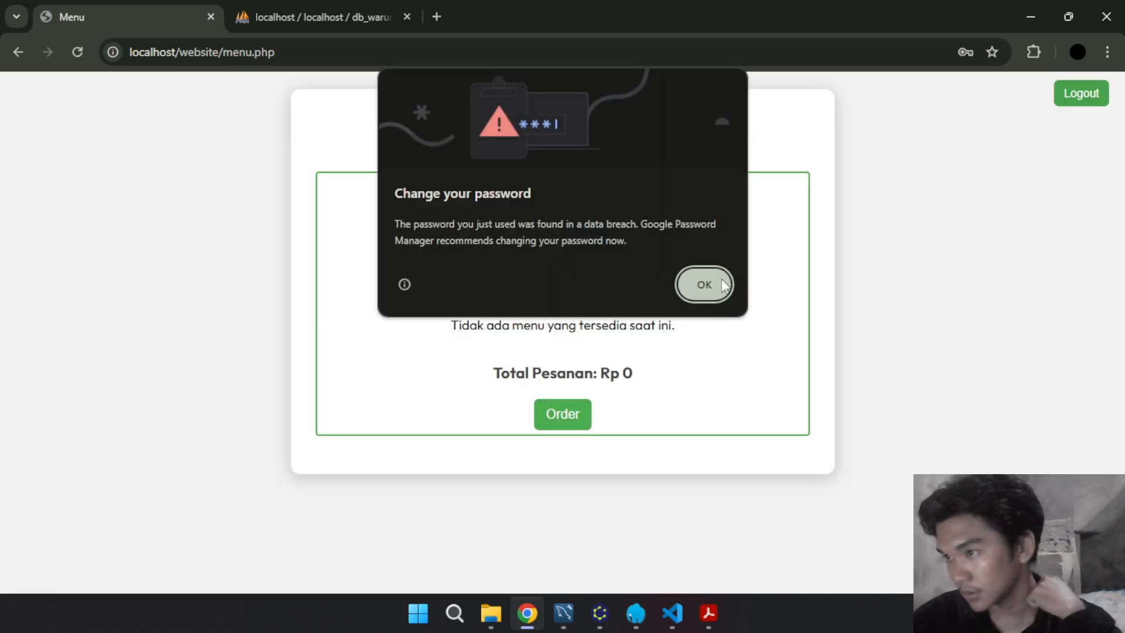
left_click(709, 296)
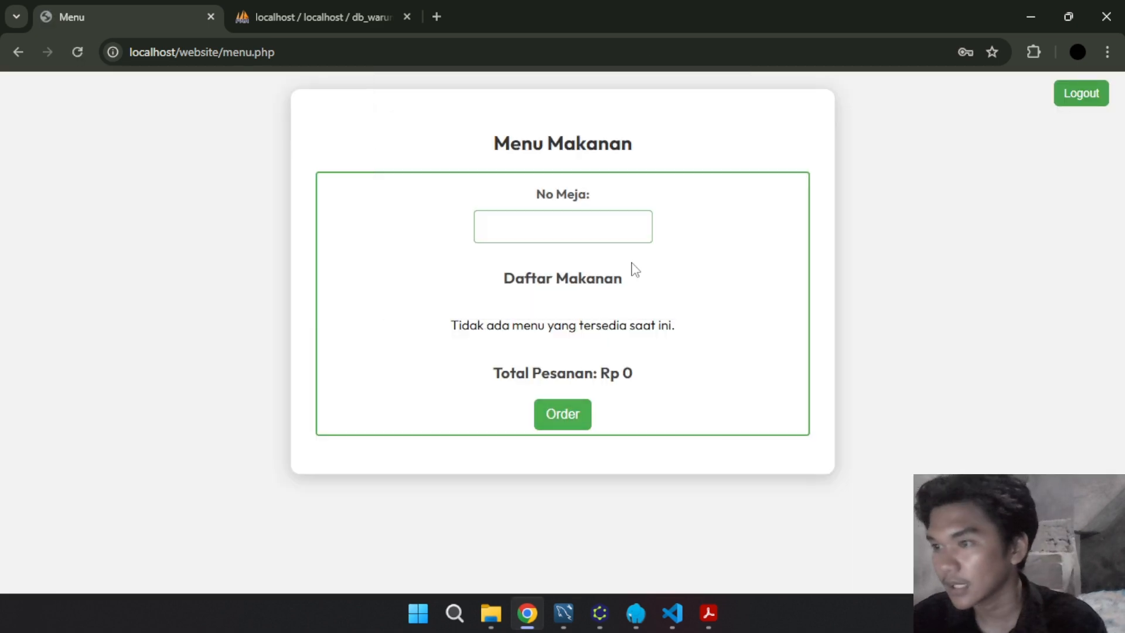
Check the contents of the tb_masakan table in phpMyAdmin and return to the website's Menu page
left_click(231, 17)
left_click(102, 361)
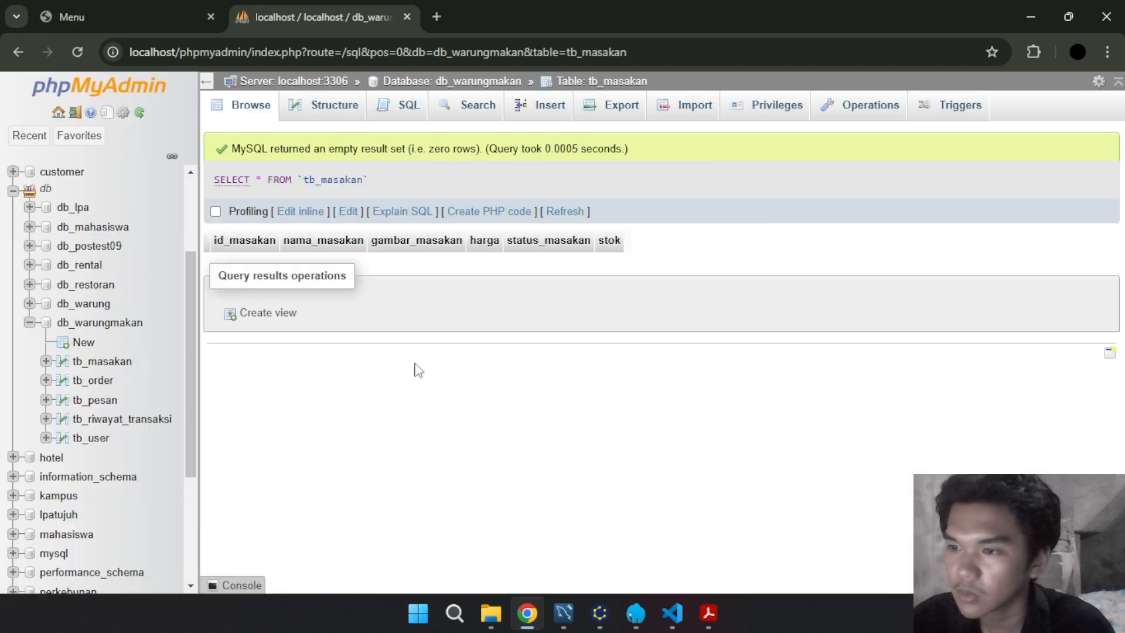
left_click(147, 15)
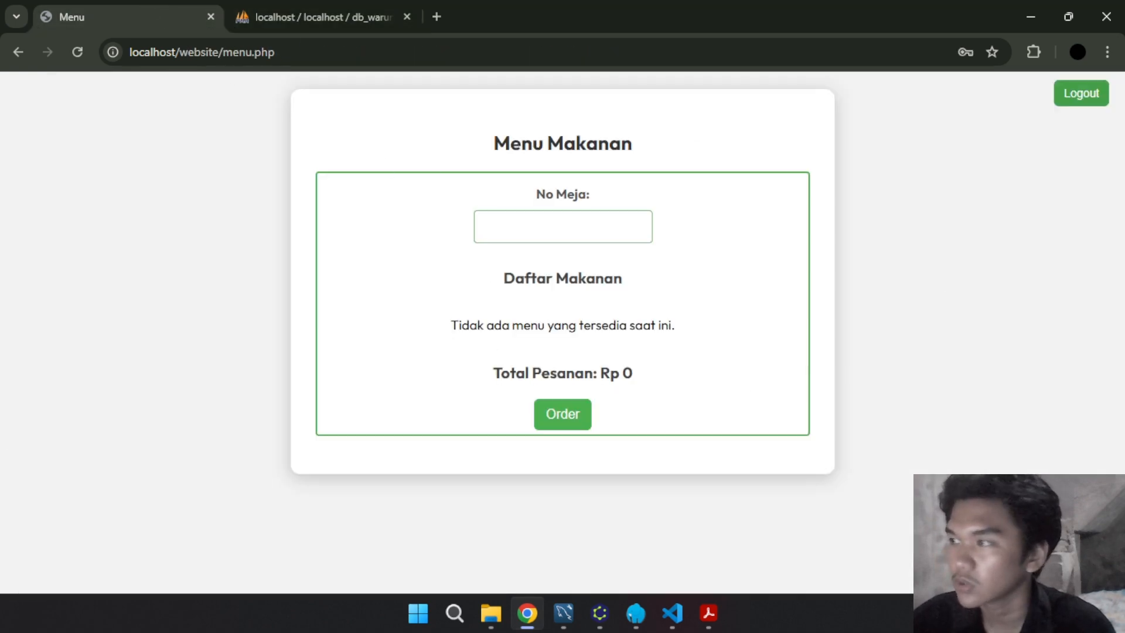
Log out of the customer account, log in as admin with the admin password, and dismiss the browser's password warning
left_click(1093, 103)
left_click(598, 303)
type("admin")
key("Tab")
type("a")
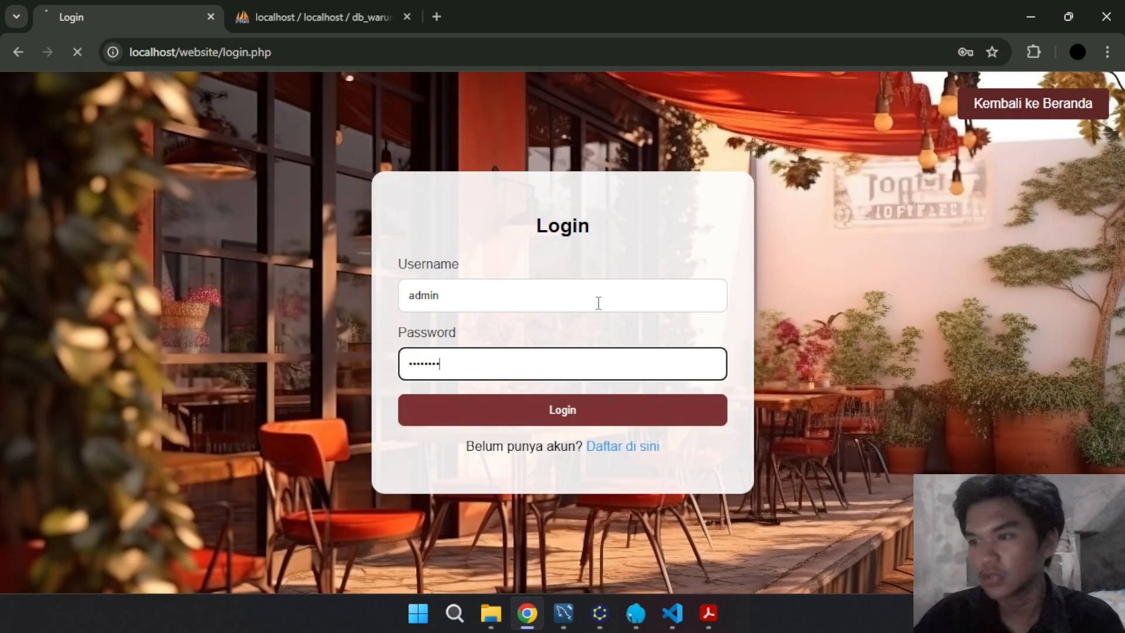
key("Return")
left_click(680, 288)
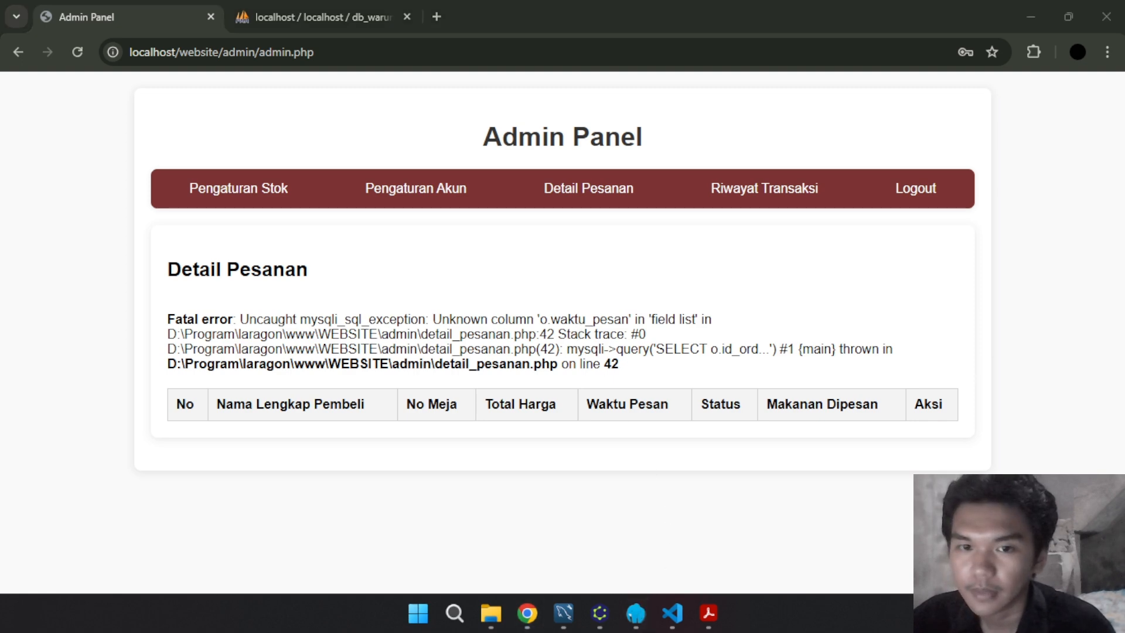
Examine the tb_masakan table in phpMyAdmin, expanding and collapsing its column list and browsing its rows
left_click(302, 17)
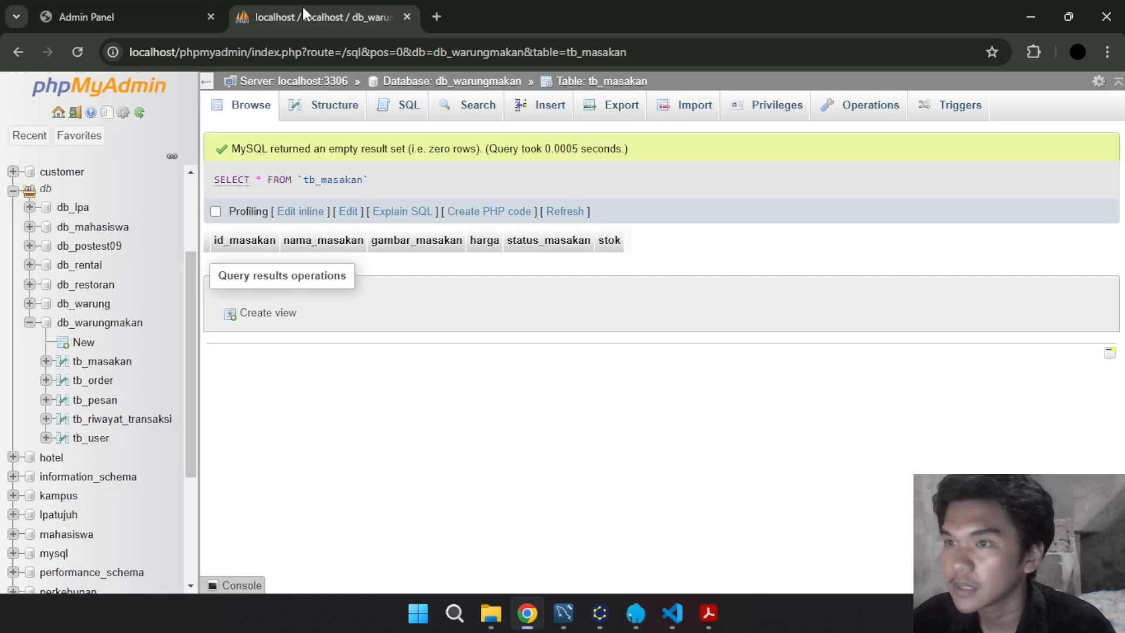
left_click(86, 363)
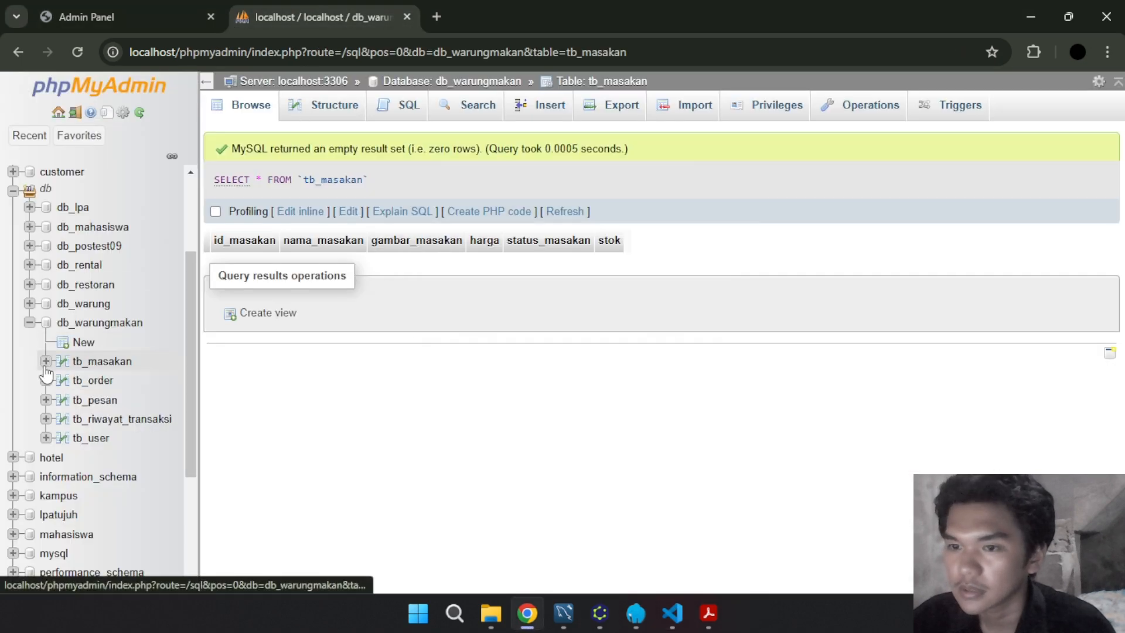
left_click(63, 380)
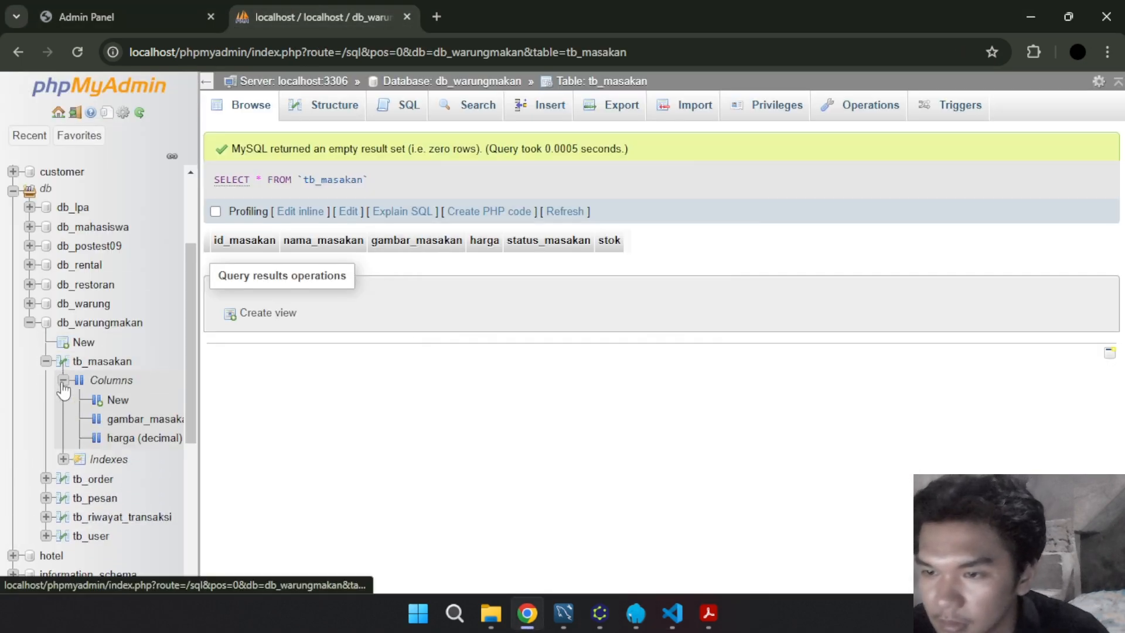
left_click(63, 381)
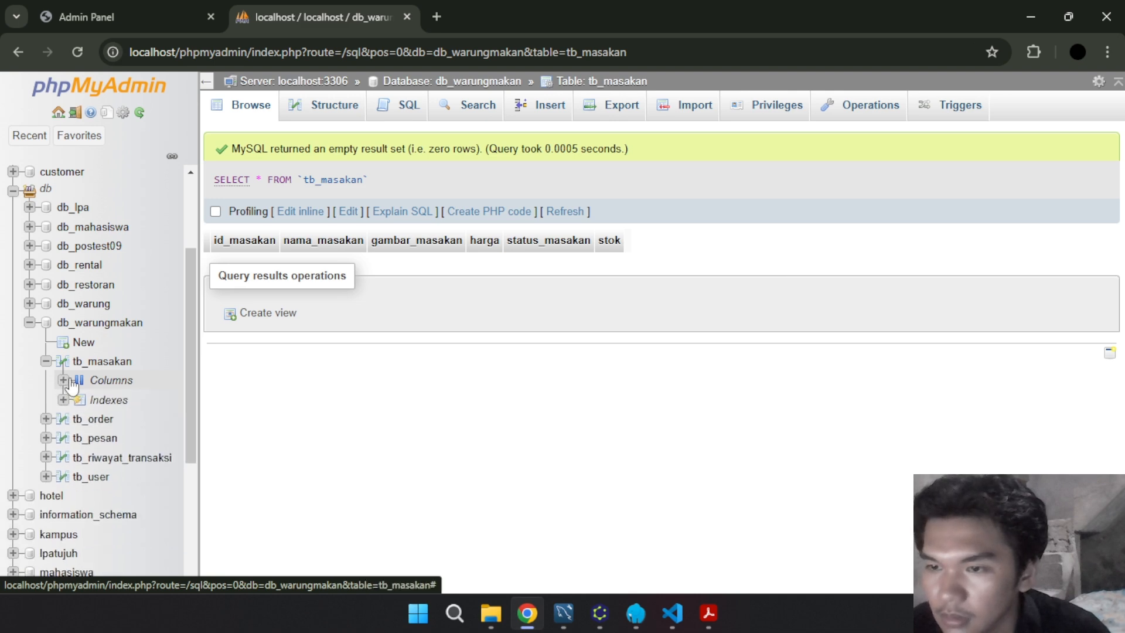
left_click(105, 364)
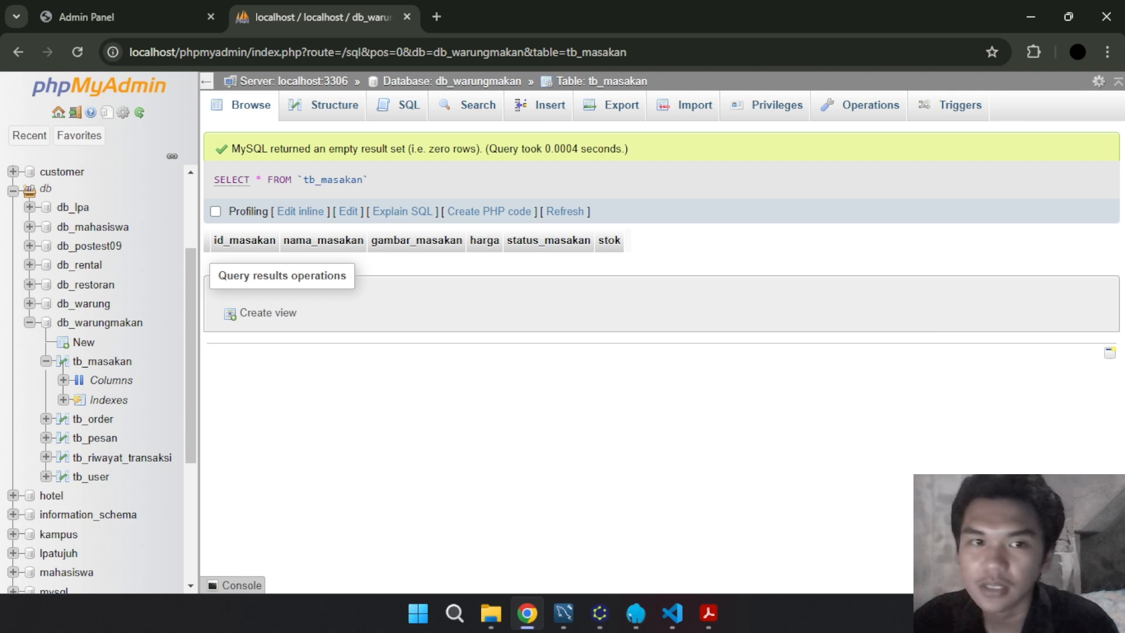
Return to the website's Admin Panel and check its Detail Pesanan section again
key("alt+Tab")
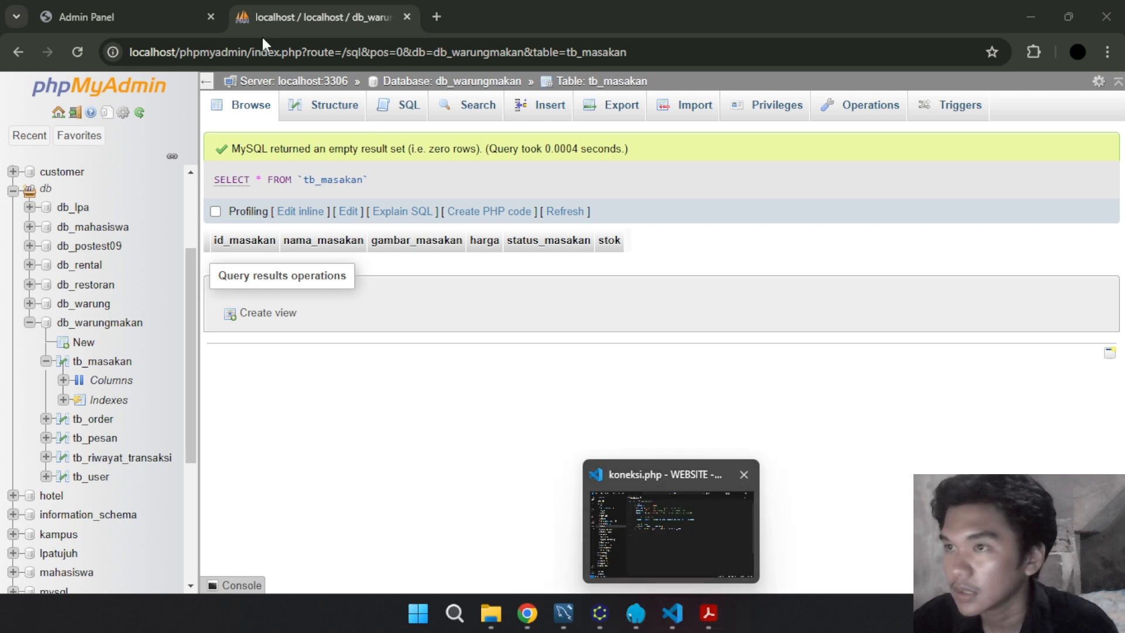
left_click(170, 17)
left_click(290, 199)
left_click(363, 196)
left_click(542, 202)
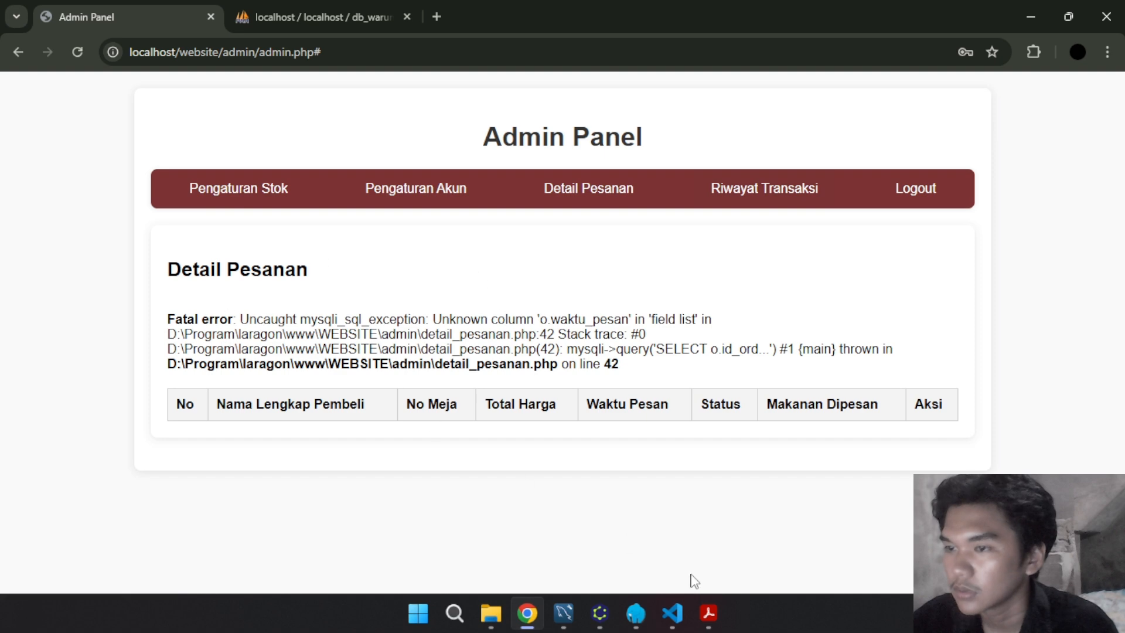
Switch to VS Code and examine the pending-orders query in admin/detail_pesanan.php around line 37
left_click(672, 614)
scroll(110, 176, "up", 5)
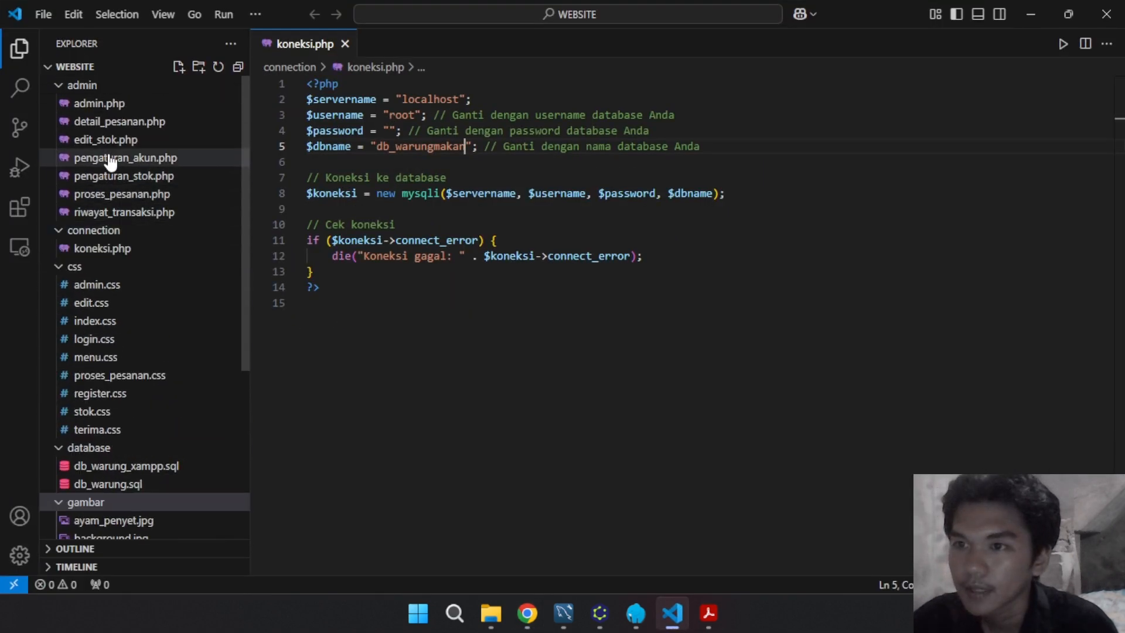
left_click(97, 122)
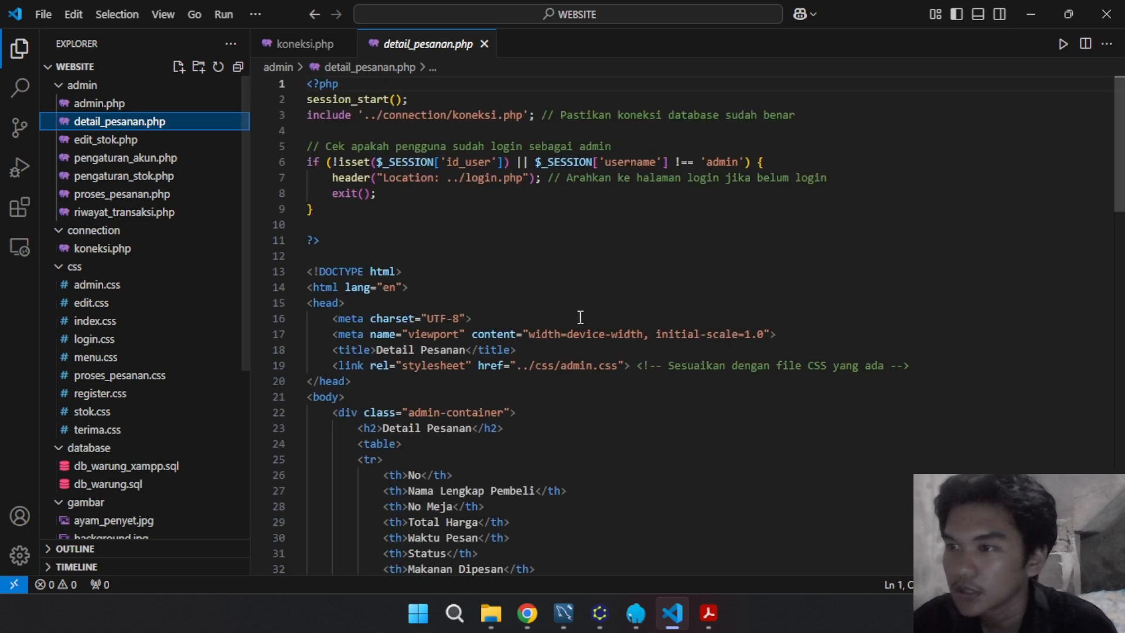
left_click(527, 613)
left_click(660, 613)
scroll(297, 287, "down", 10)
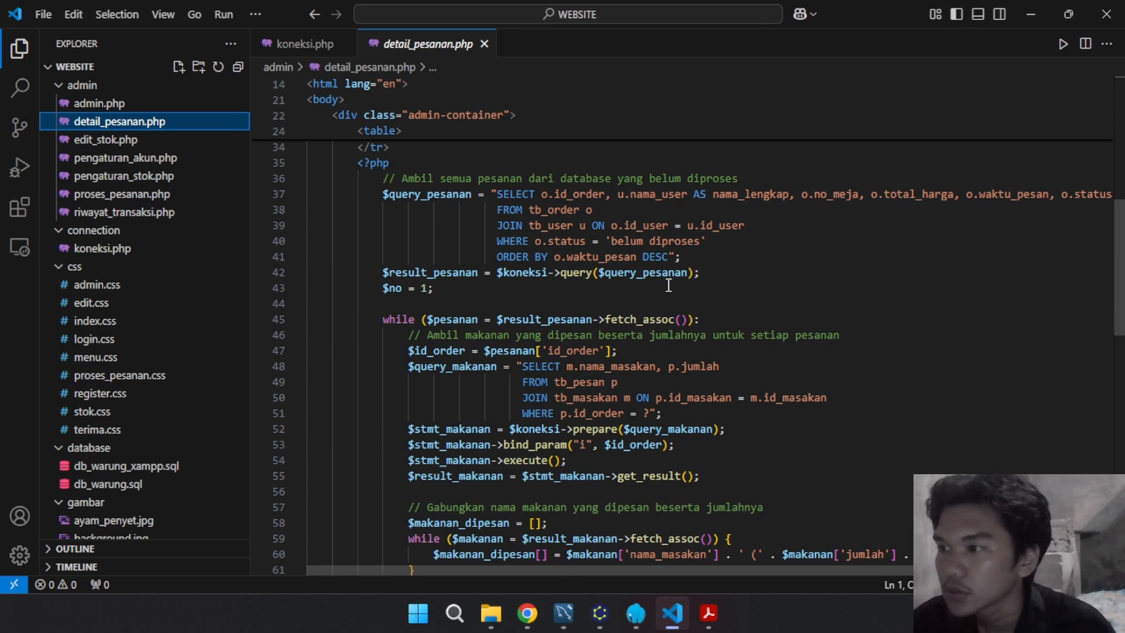
scroll(559, 261, "up", 1)
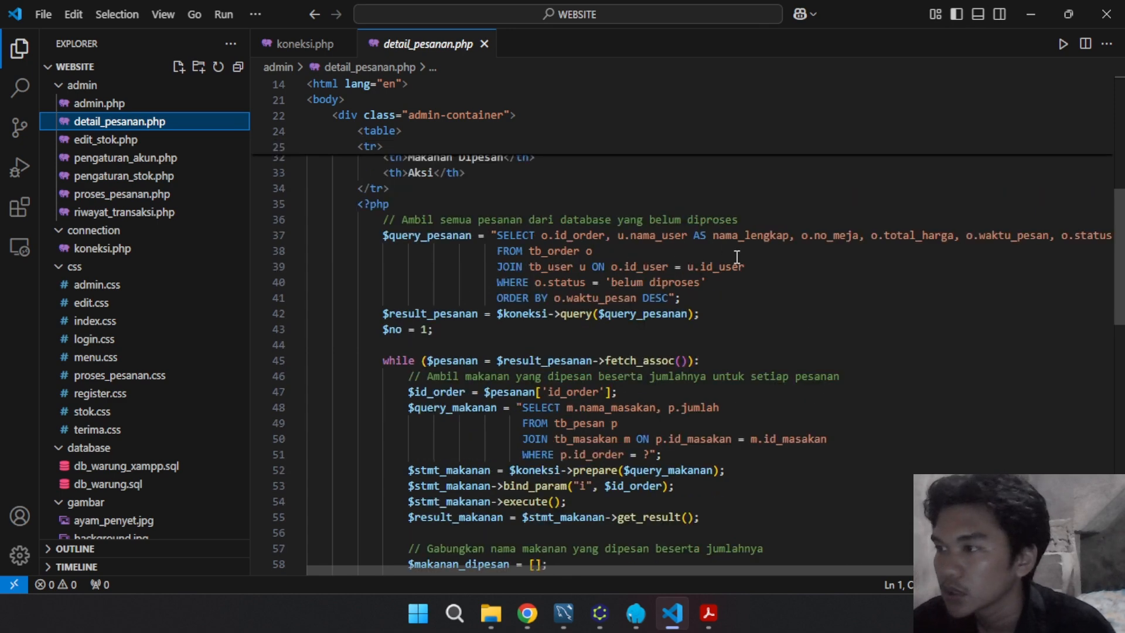
scroll(618, 568, "right", 2)
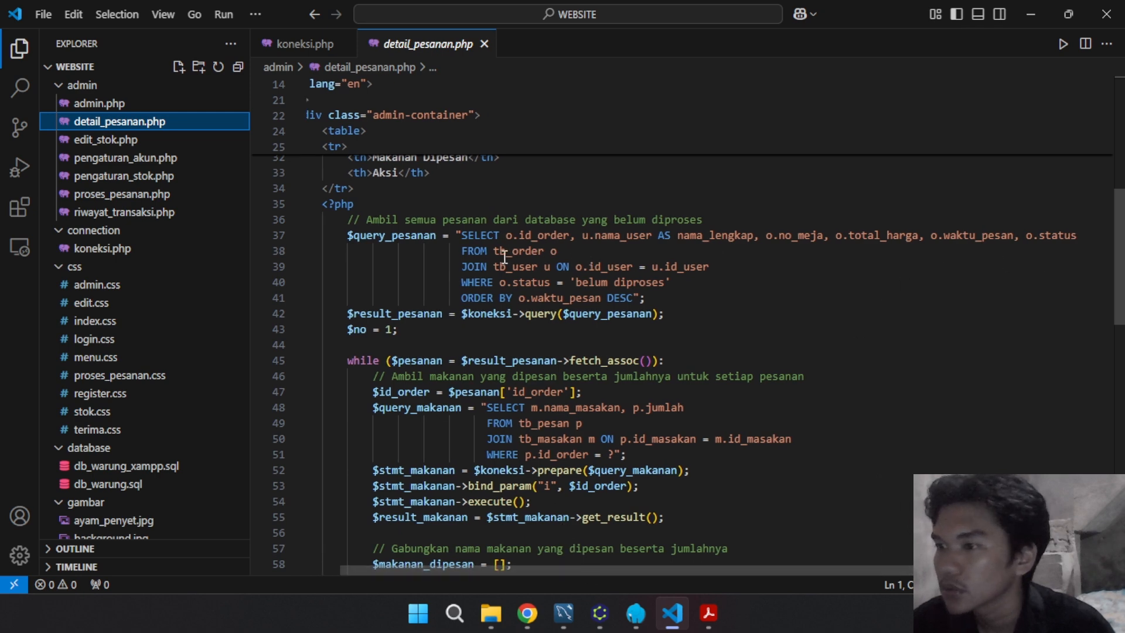
Switch to Chrome and compare the column structure of tb_order in phpMyAdmin with the error in the Admin Panel's Detail Pesanan section
left_click(528, 613)
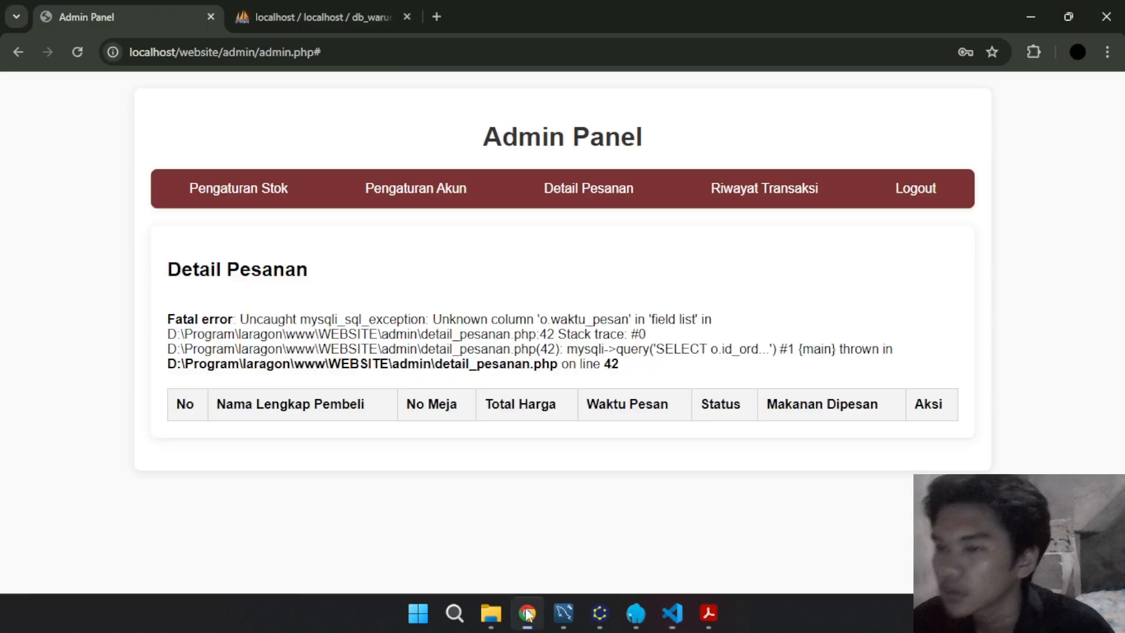
left_click(311, 16)
left_click(104, 422)
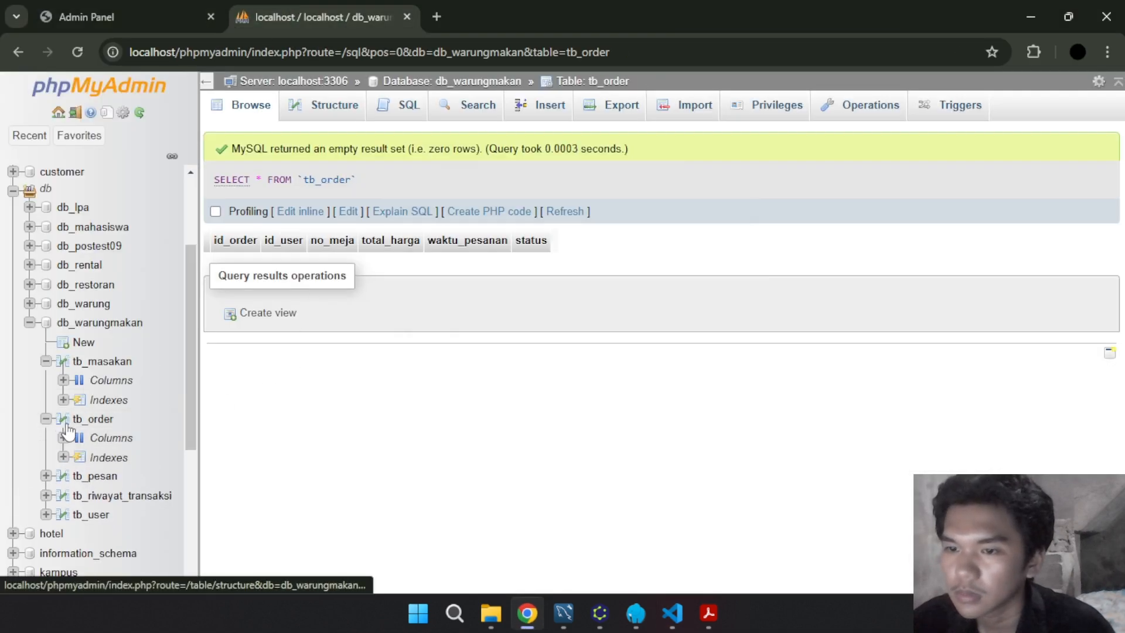
left_click(70, 437)
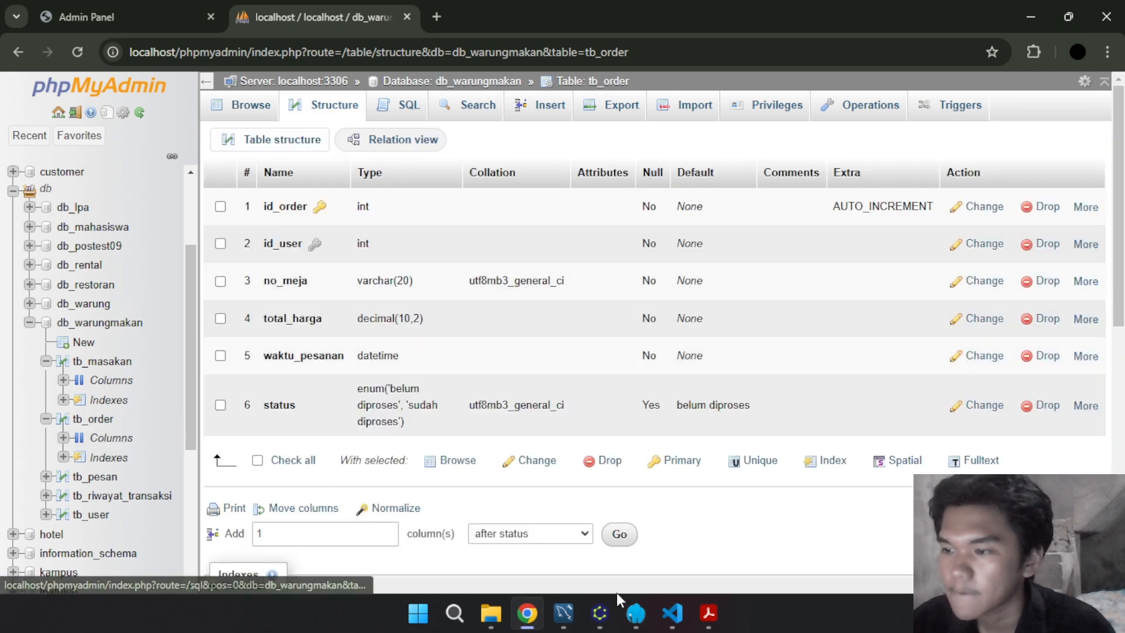
left_click(117, 16)
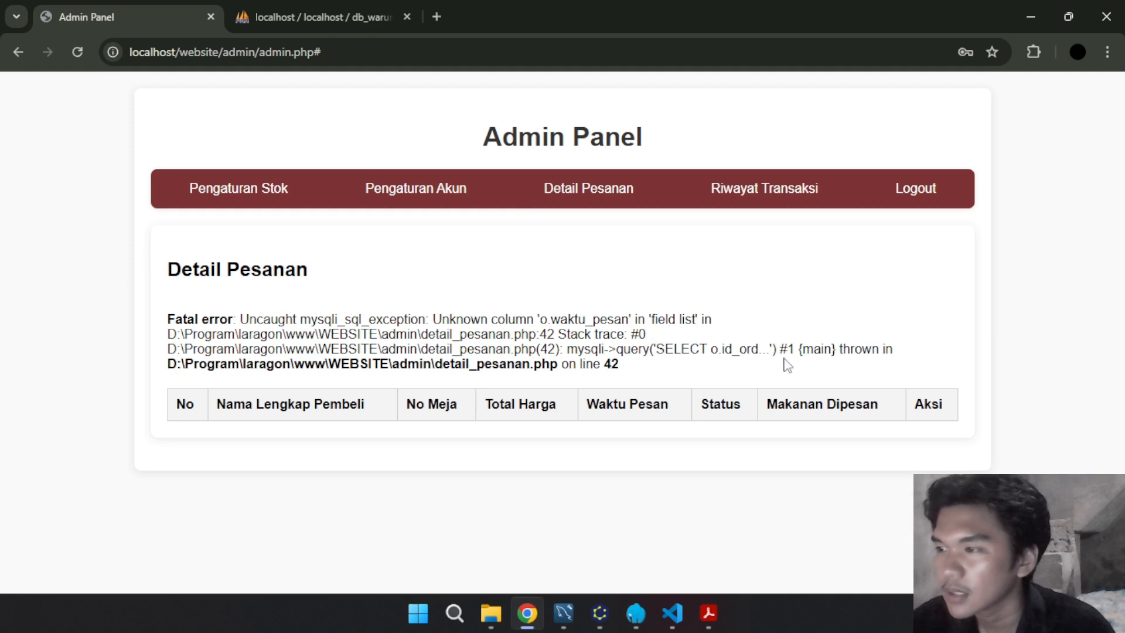
left_click(326, 15)
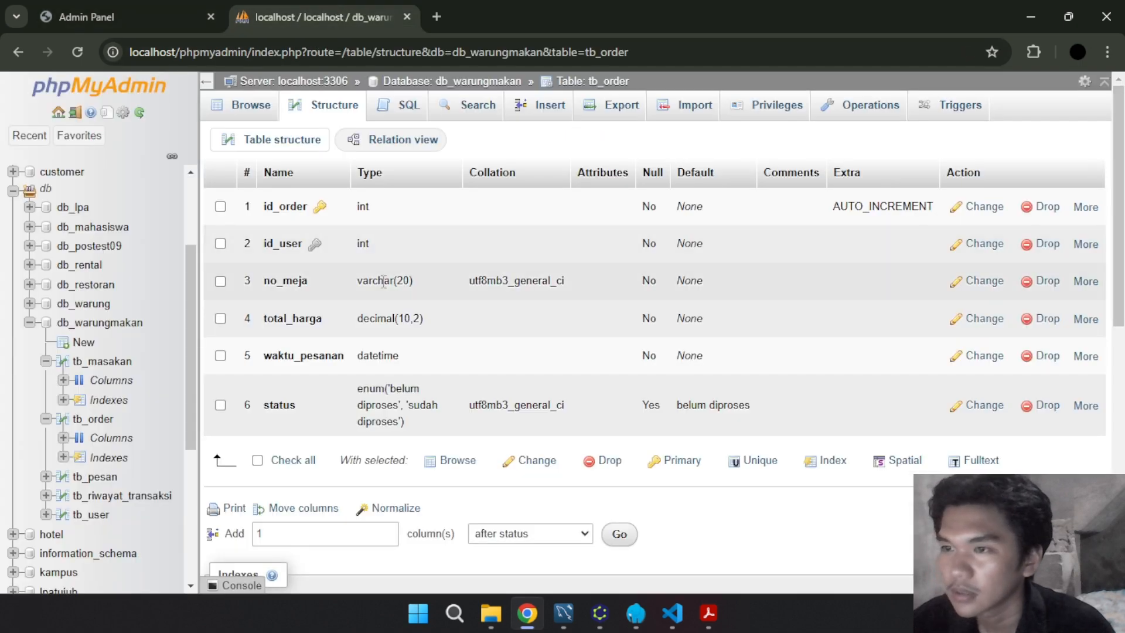
mouse_move(671, 613)
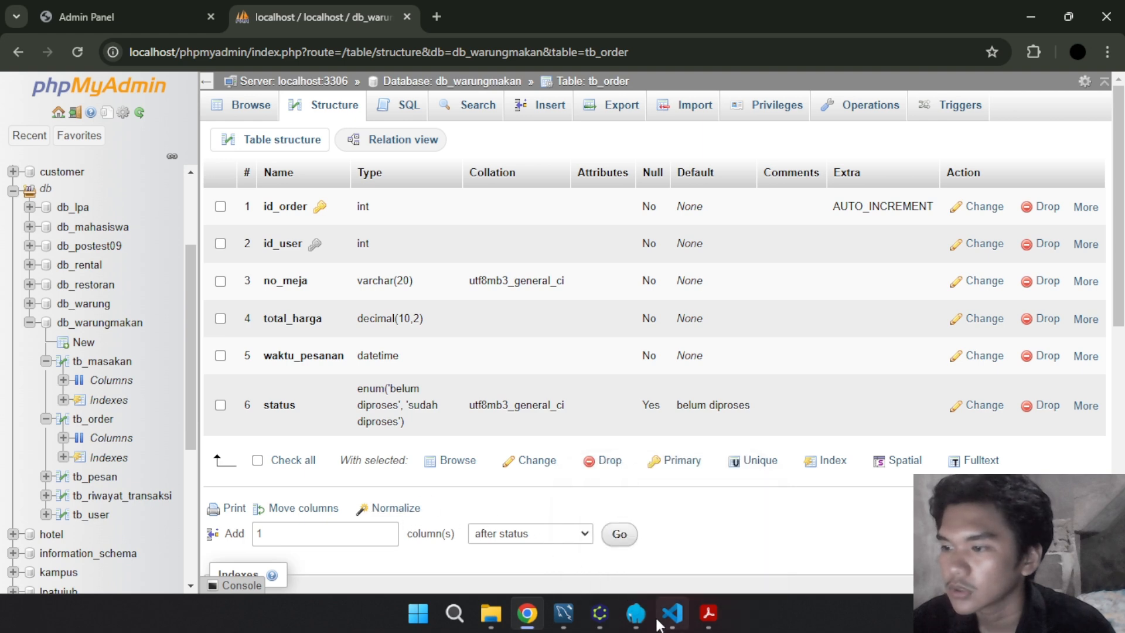
left_click(118, 5)
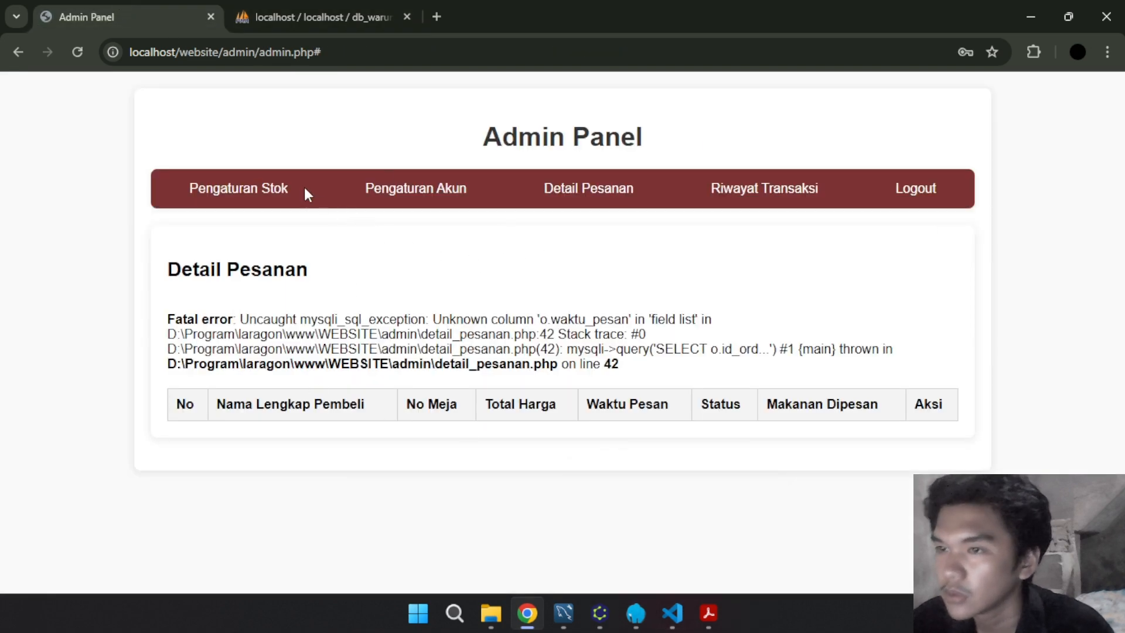
Add a menu item named Nasi Goreng with a price of 15000 and a stock of 1 through the Admin Panel's stock settings
left_click(240, 187)
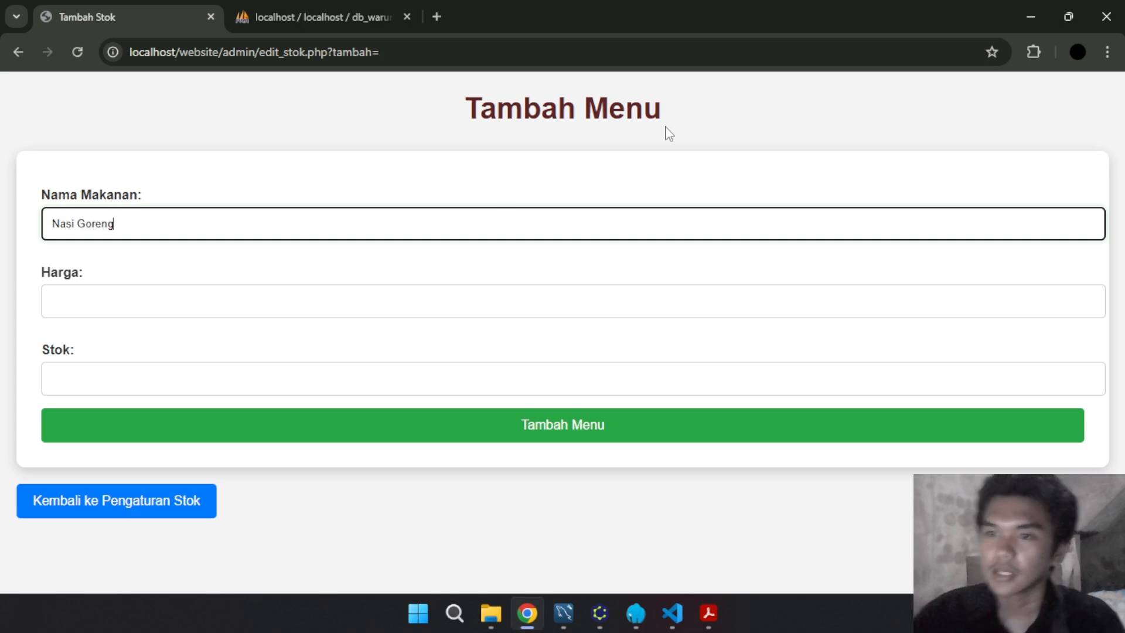
left_click(273, 291)
type("15000")
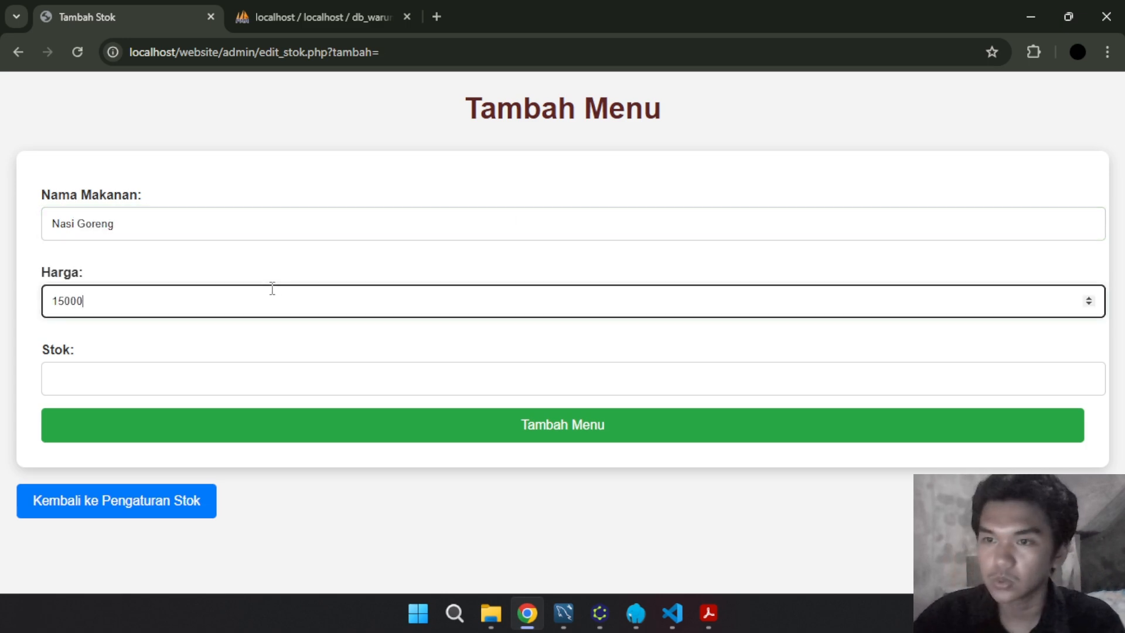
left_click(339, 370)
type("5")
left_click(467, 432)
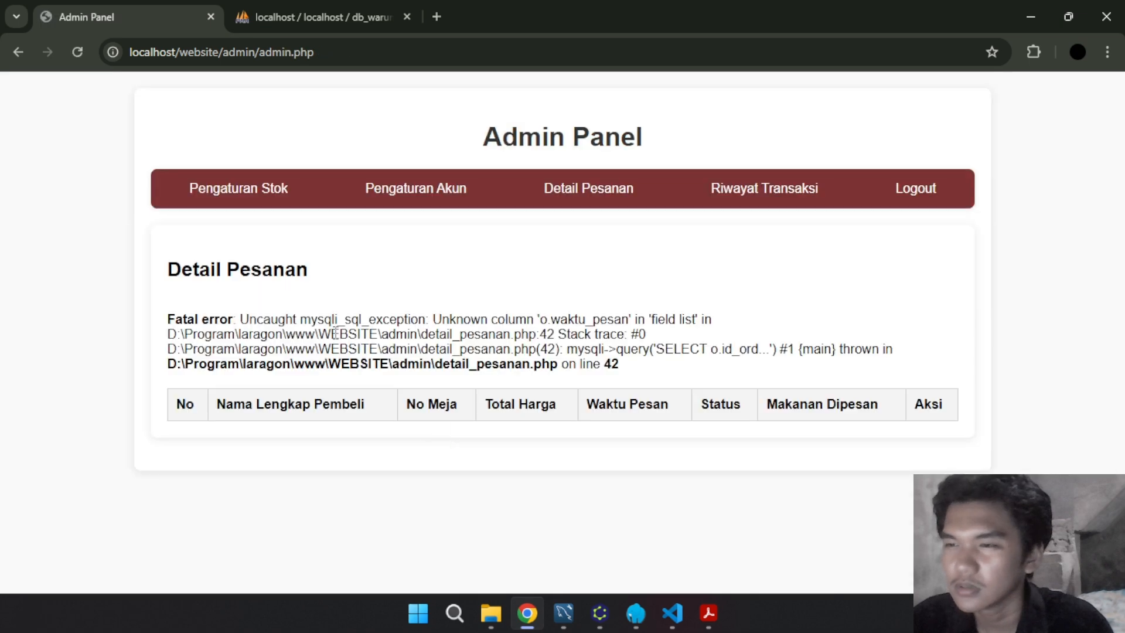
Log out of the admin account, log in with the customer's username and password, and dismiss the browser's password warning
left_click(915, 189)
left_click(539, 282)
type("aril")
key("Tab")
type("12")
key("Return")
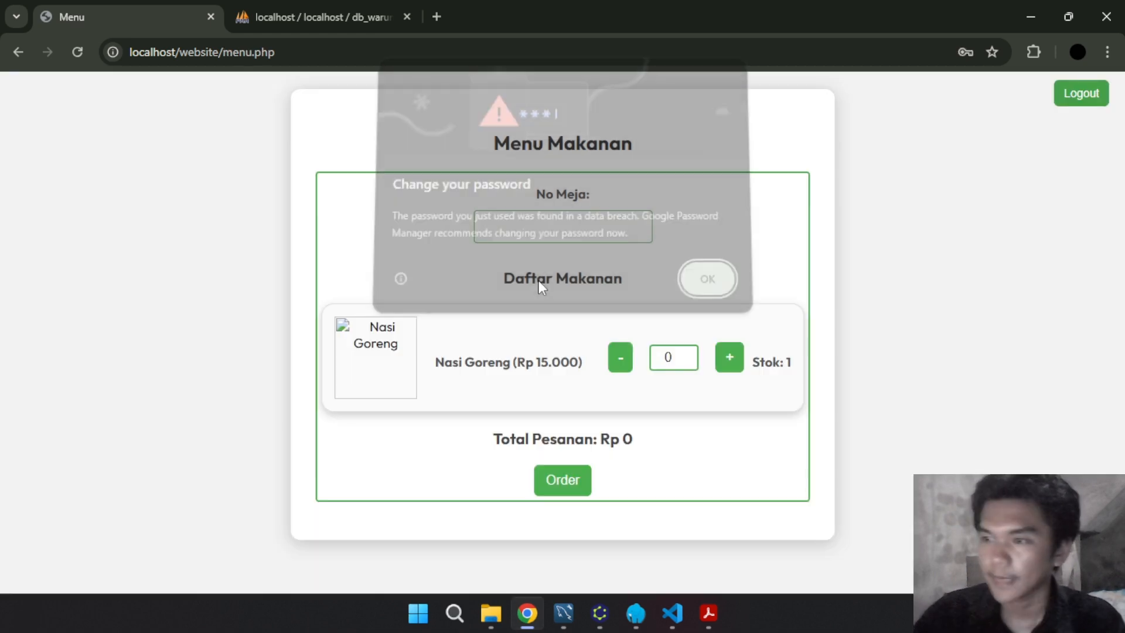
key("Return")
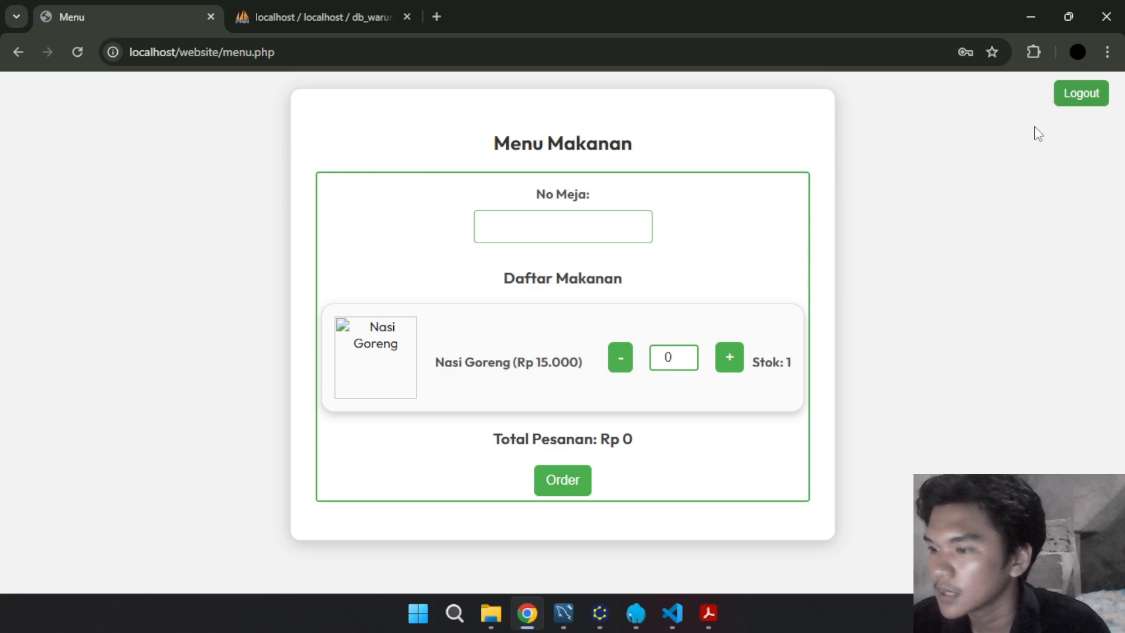
Look up the fried rice image's file name in the project's gambar folder in VS Code, and return to phpMyAdmin
left_click(334, 15)
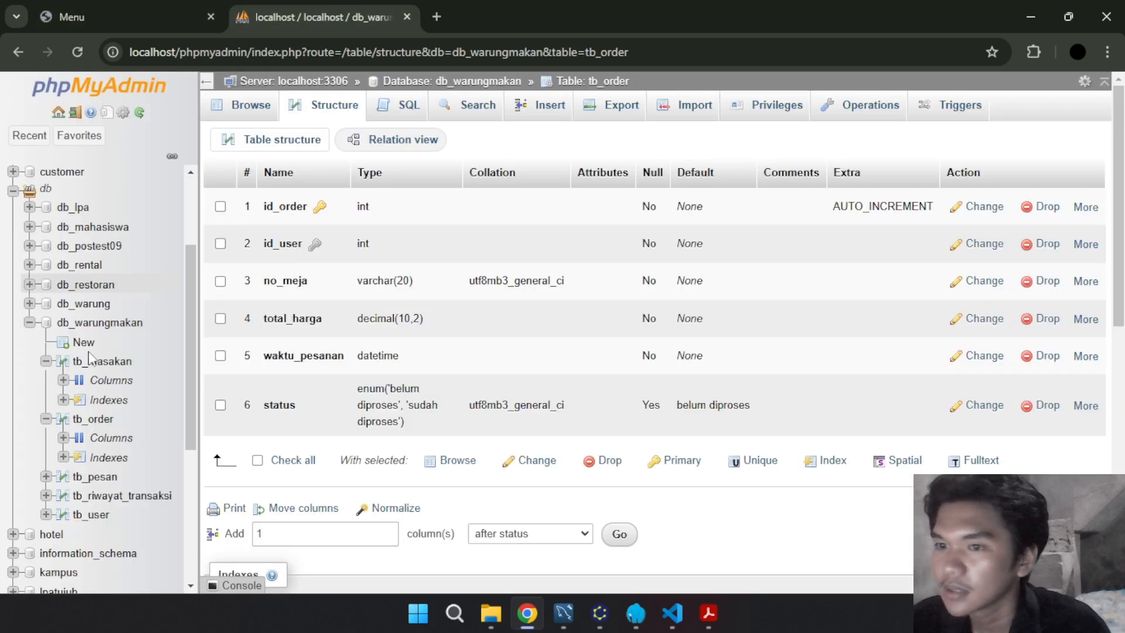
left_click(680, 615)
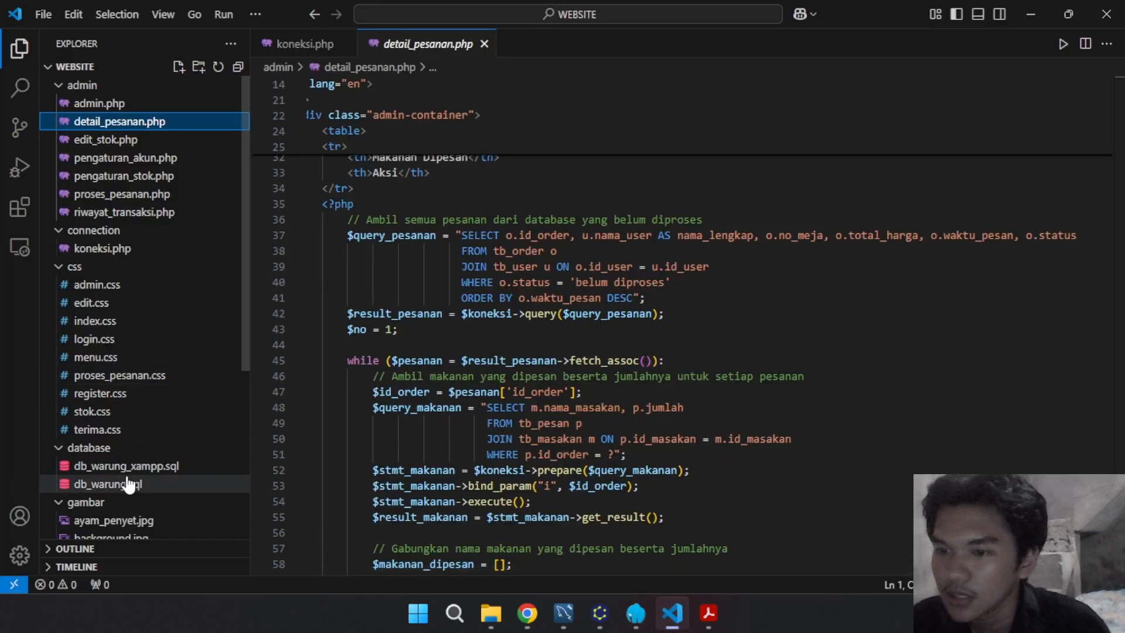
scroll(147, 469, "down", 1)
scroll(105, 497, "down", 4)
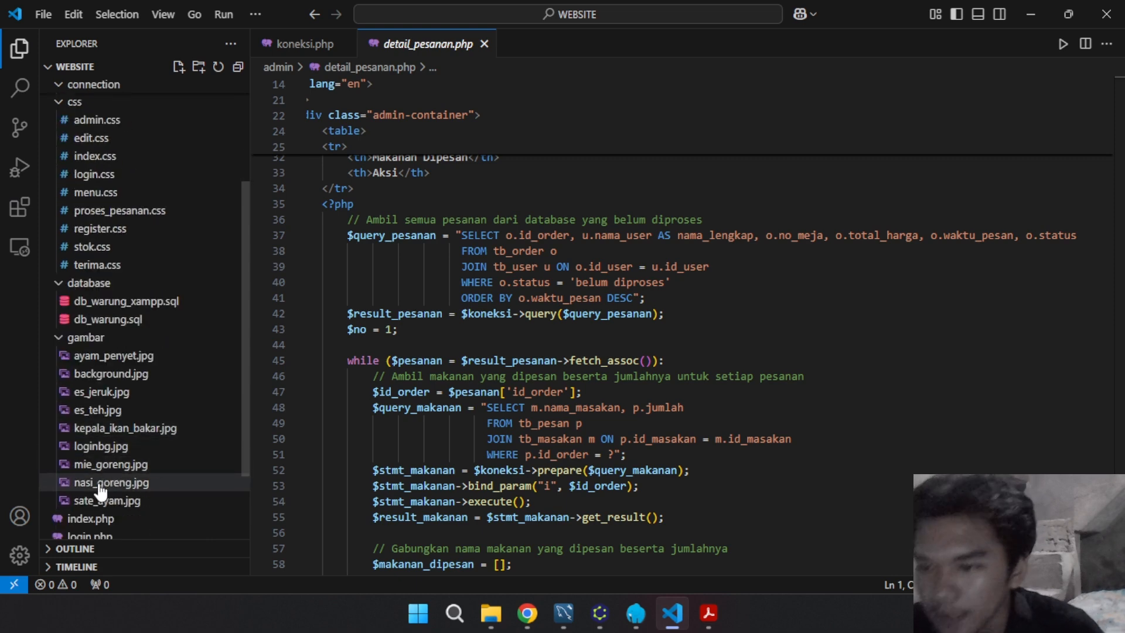
mouse_move(532, 613)
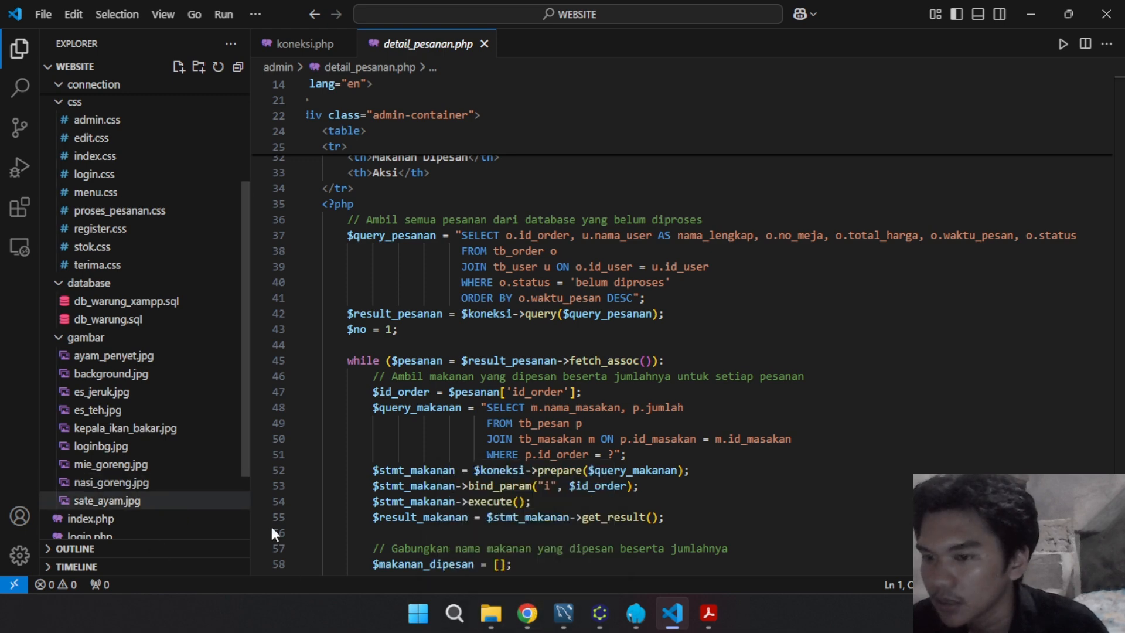
key("alt+Tab")
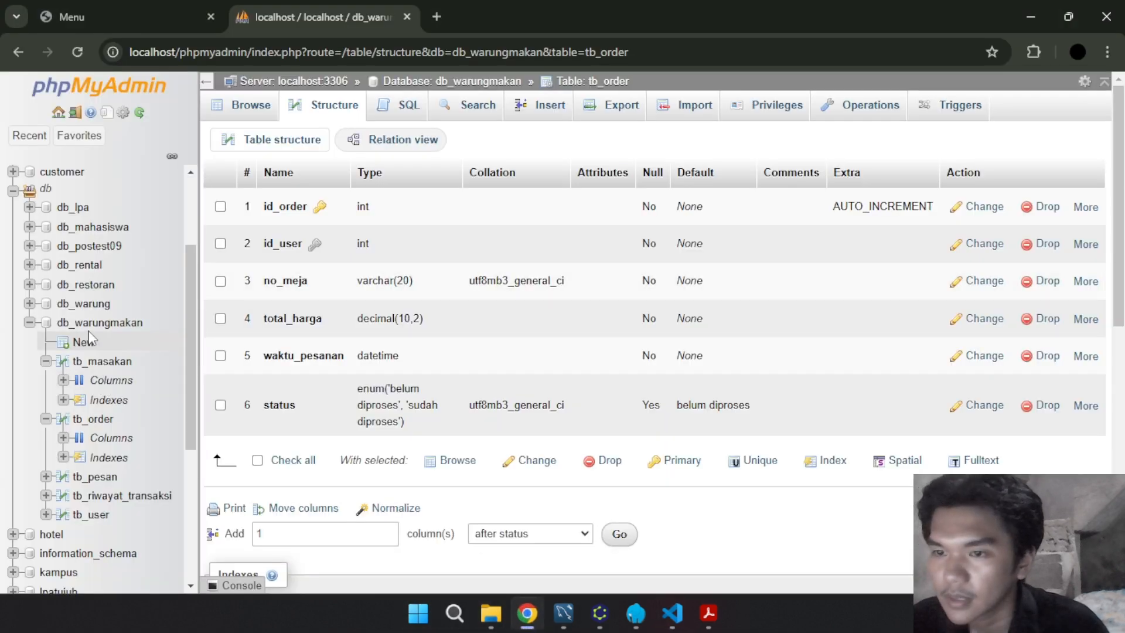
Set gambar_masakan to nasi_goreng.jpg for the Nasi Goreng row in the tb_masakan table
left_click(100, 361)
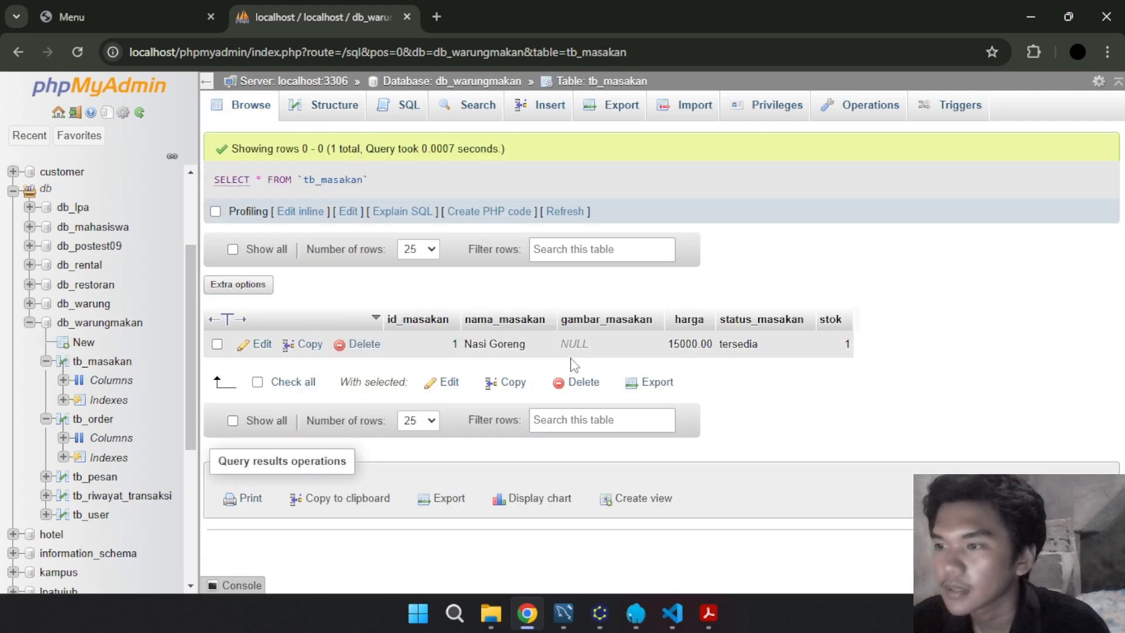
double_click(573, 344)
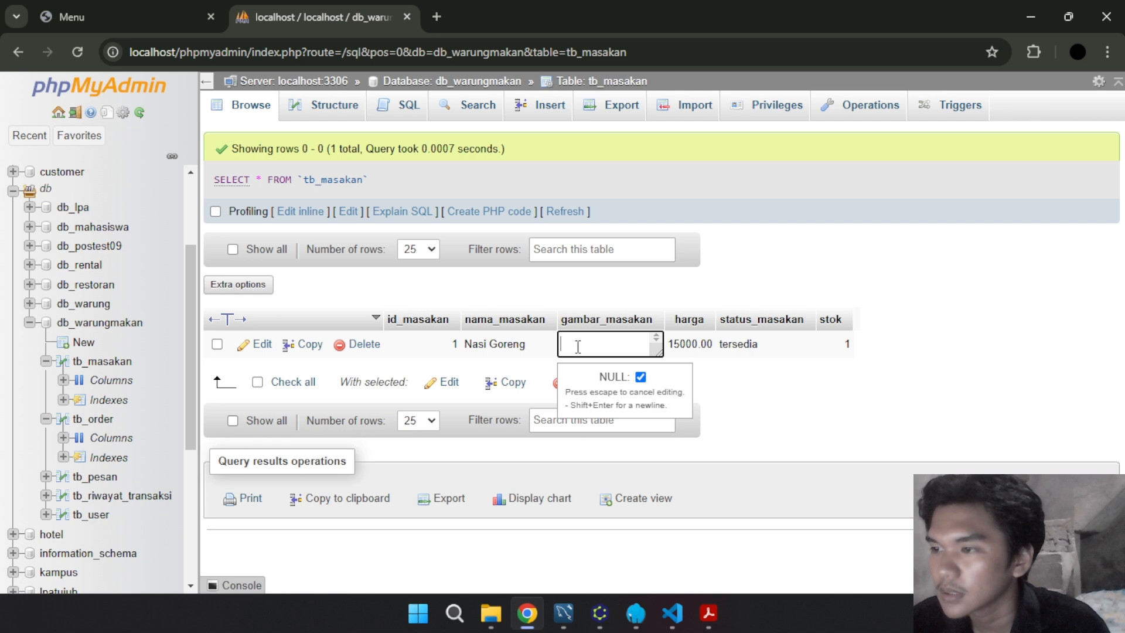
type("nasi")
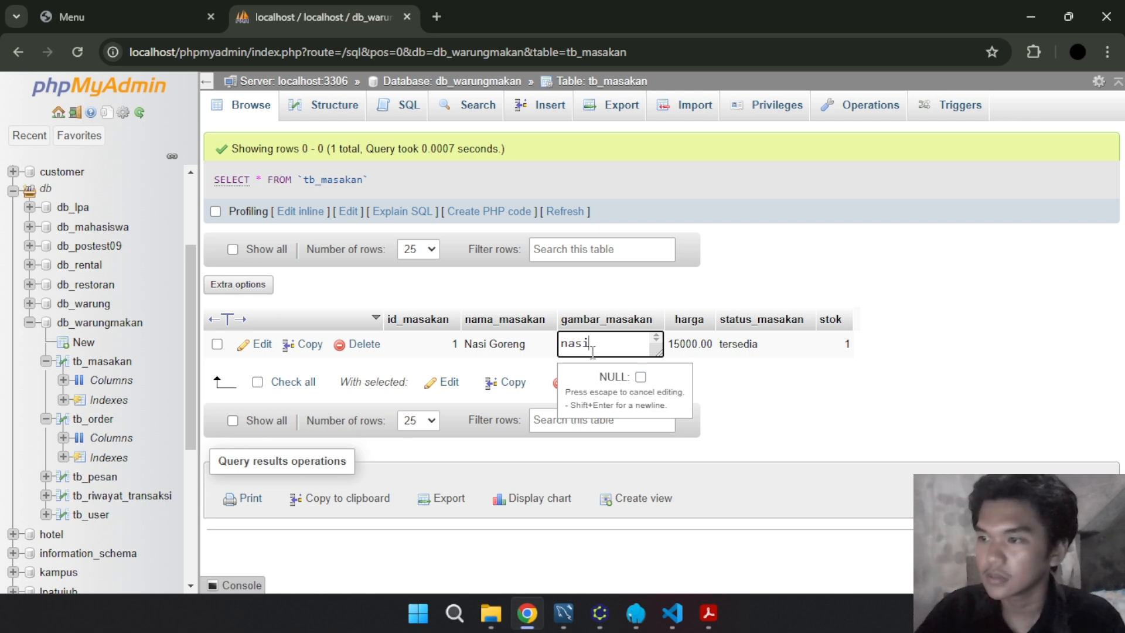
type("_goreng.jp")
key("Return")
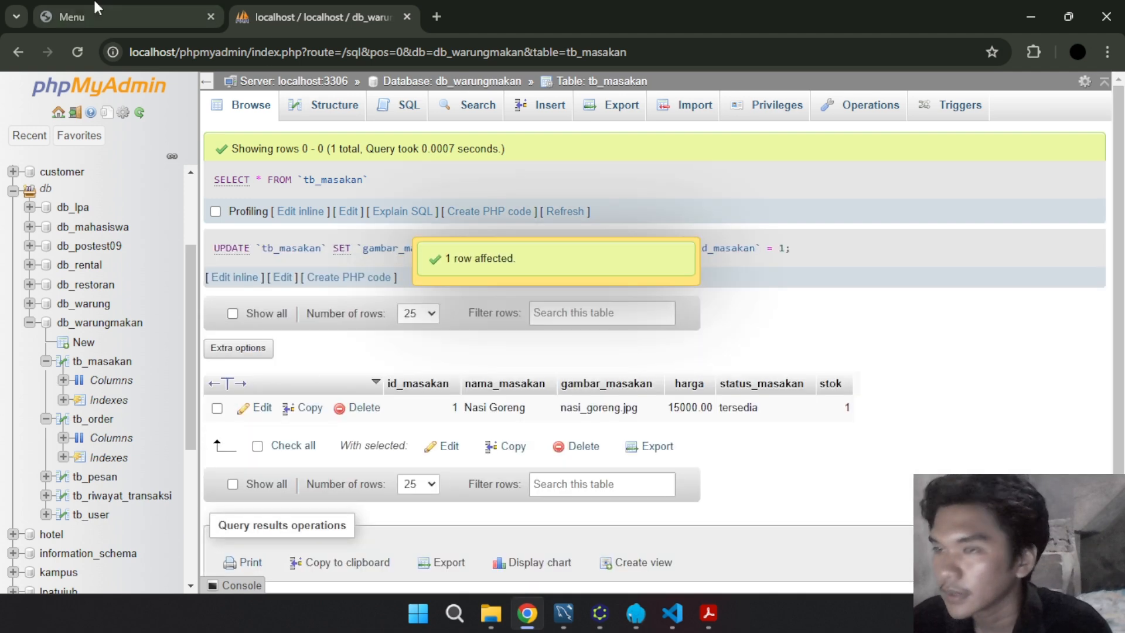
Reload the website's Menu page to check the Nasi Goreng image, and return to the tb_masakan table in phpMyAdmin
left_click(95, 6)
left_click(77, 52)
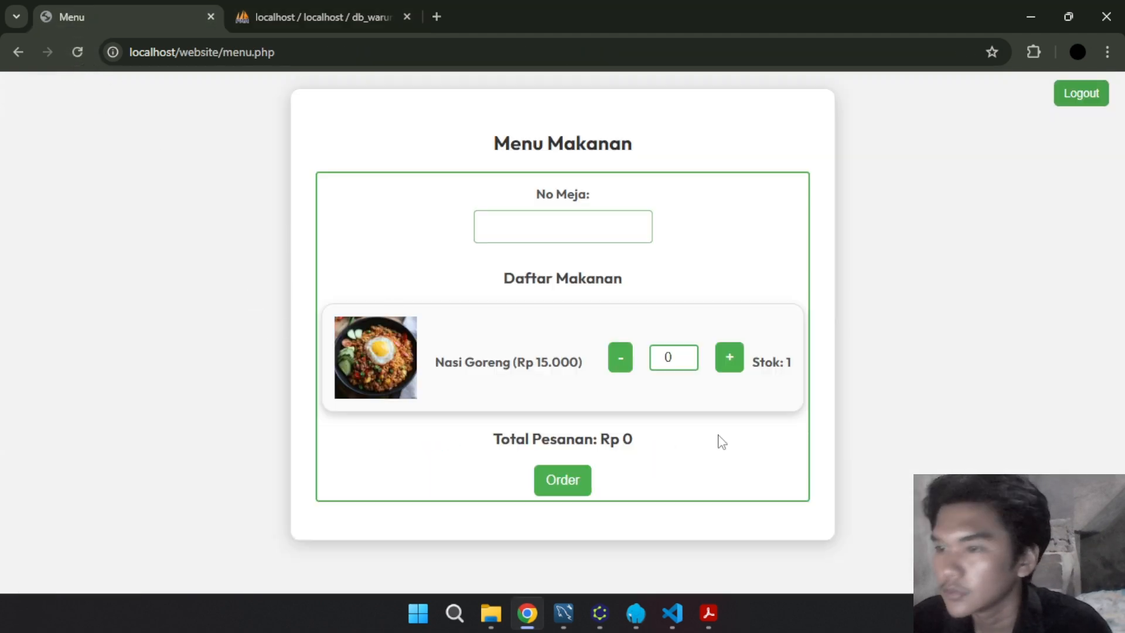
left_click(258, 14)
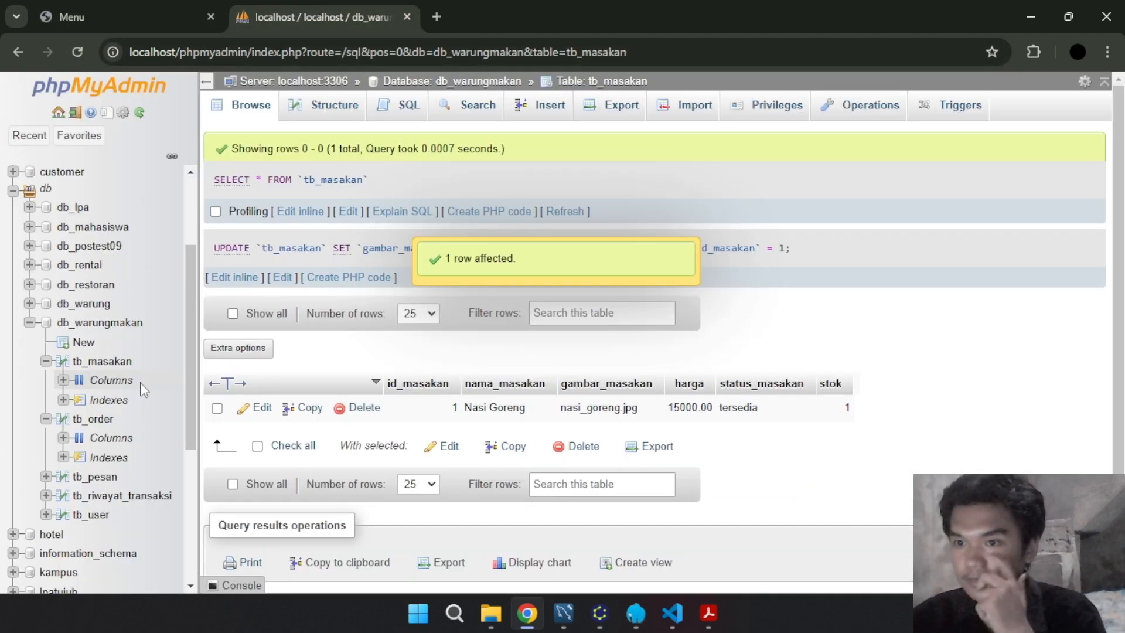
Try to order one Nasi Goreng for table number 1 on the website's Menu page
left_click(178, 8)
left_click(730, 359)
left_click(535, 217)
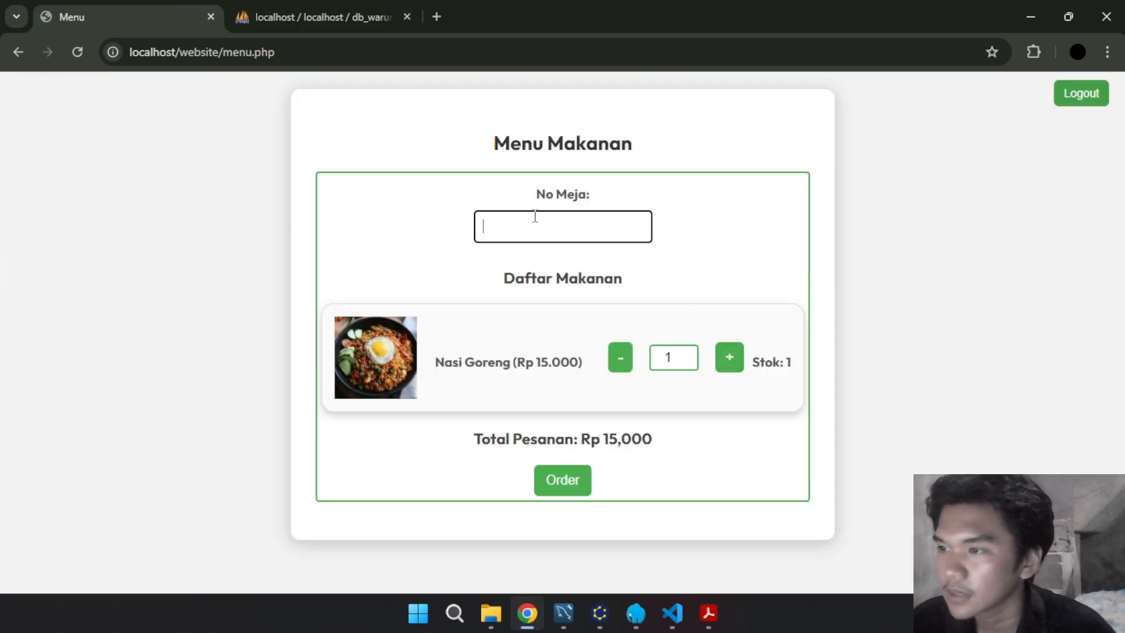
type("1")
left_click(564, 481)
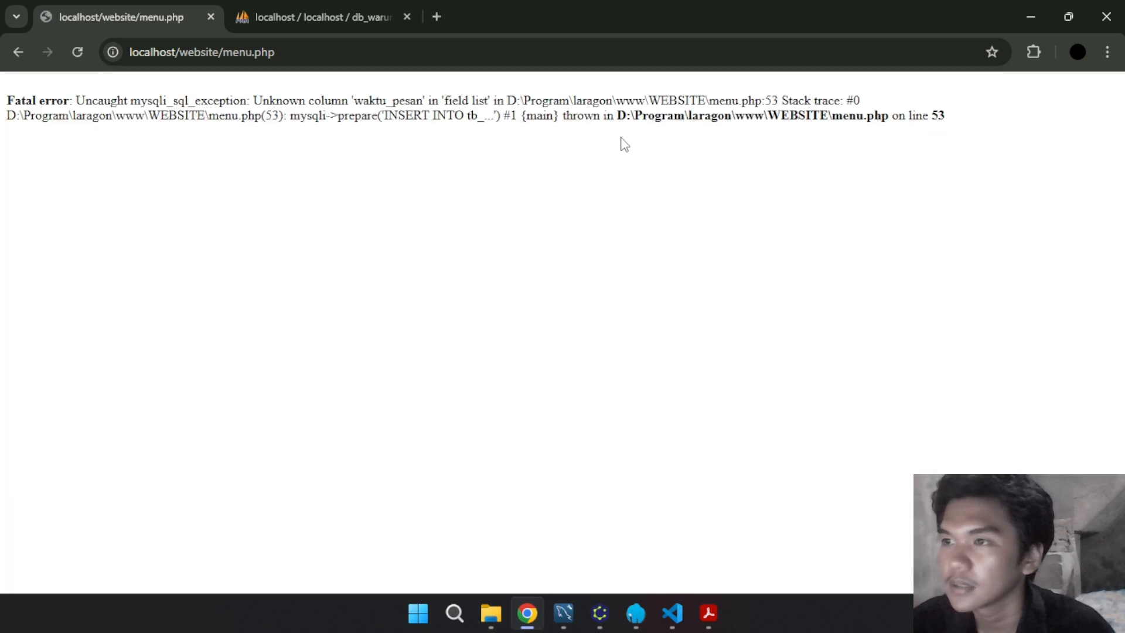
Return to the Menu page, log out of the customer account, log in as admin with the account password, and dismiss the password warning
left_click(19, 52)
left_click(1078, 95)
left_click(600, 287)
key("Tab")
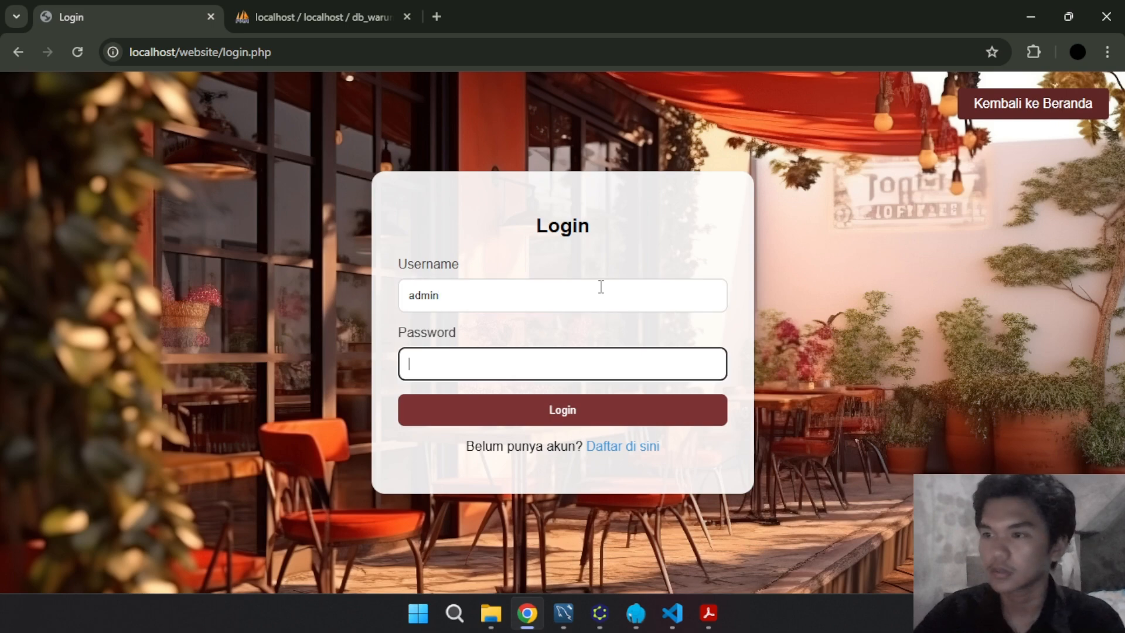
key("Return")
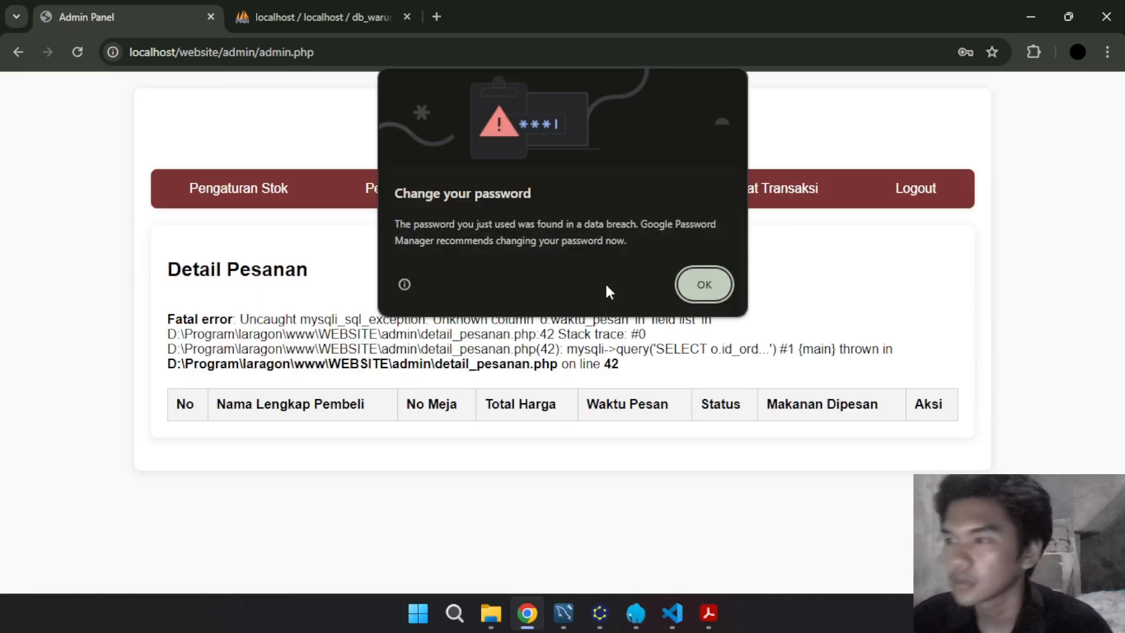
left_click(706, 286)
Open the admin panel's Pengaturan Stok page and log out of the admin account
left_click(293, 190)
left_click(885, 204)
left_click(518, 300)
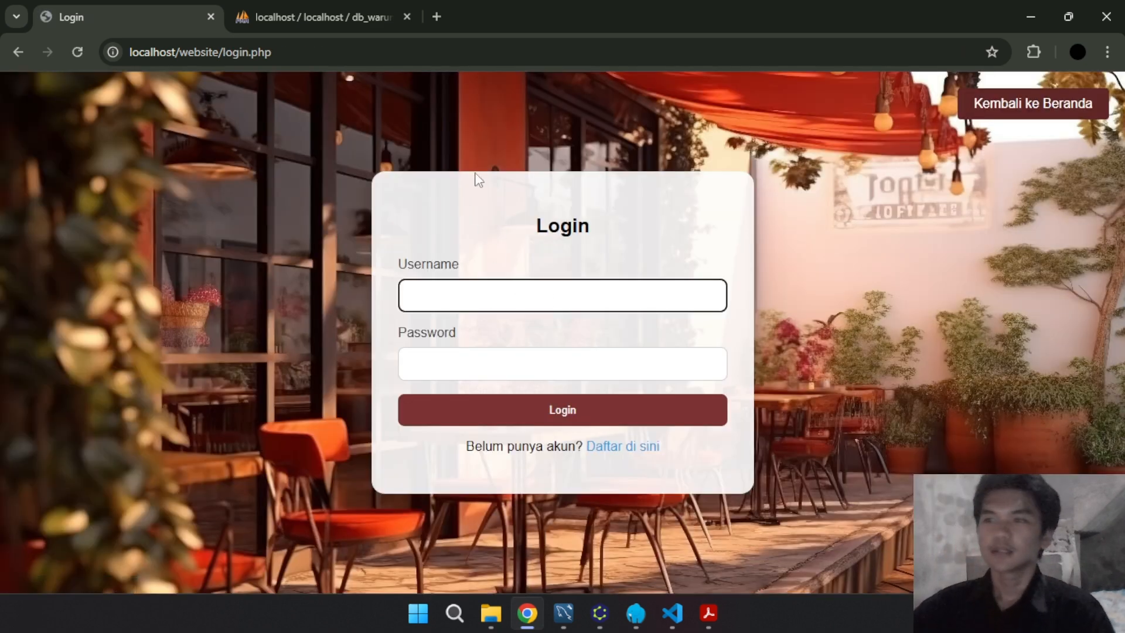
Switch to phpMyAdmin, and check the waktu_pesan column of tb_order in the MySQL Workbench EER diagram
left_click(329, 7)
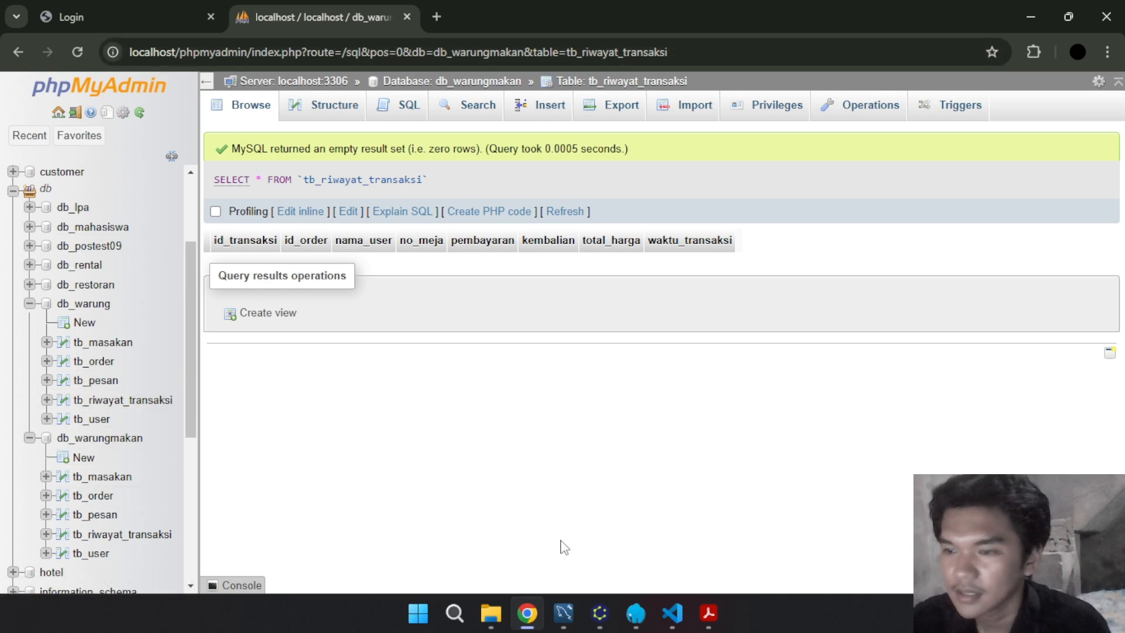
left_click(564, 613)
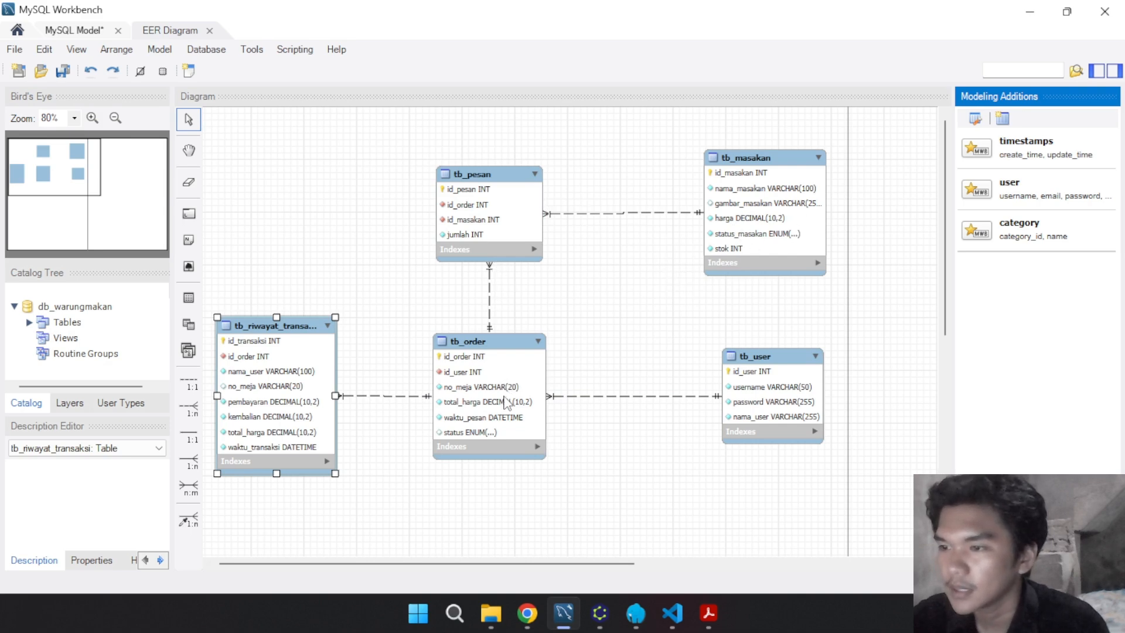
double_click(513, 411)
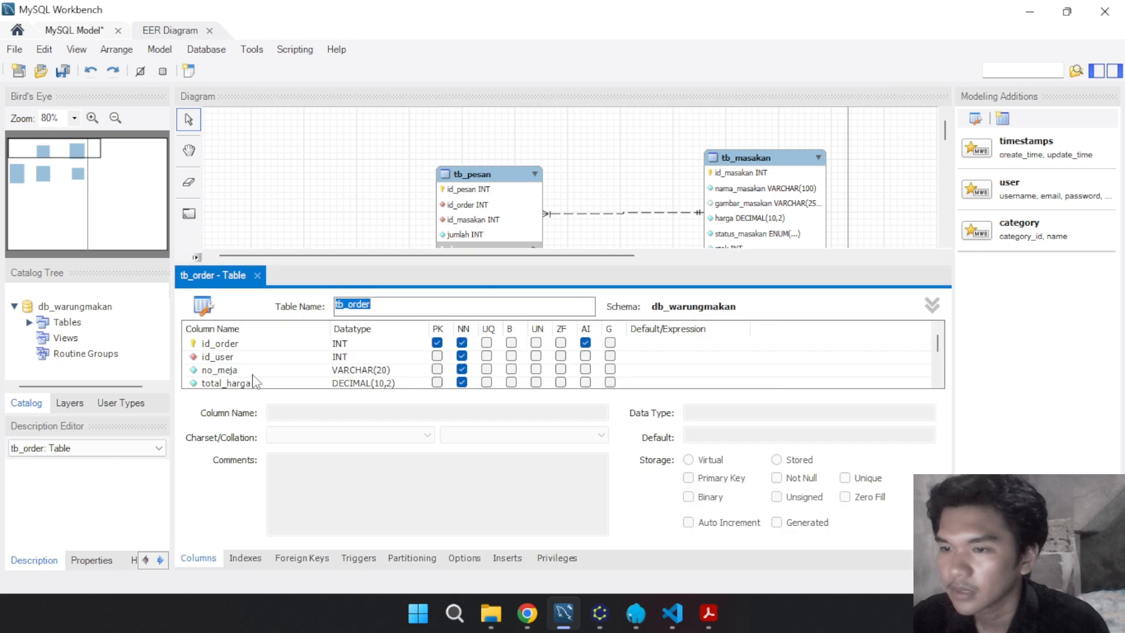
left_click(265, 346)
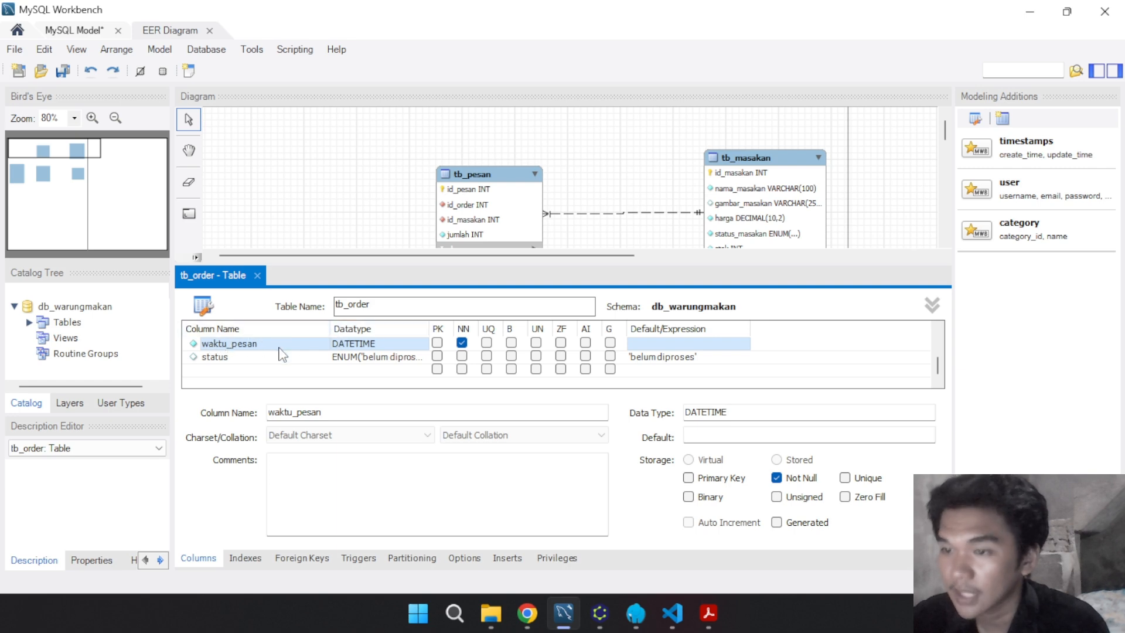
Switch to yEd and rename the order entity's waktu_pesanan attribute as waktu_pesan
left_click(598, 615)
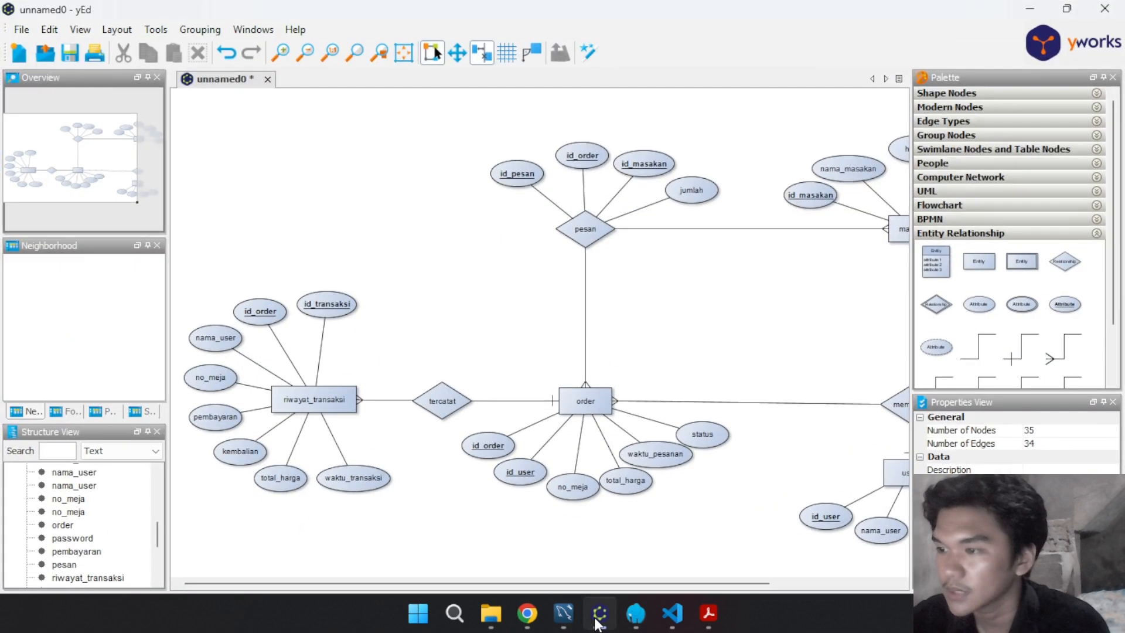
double_click(661, 453)
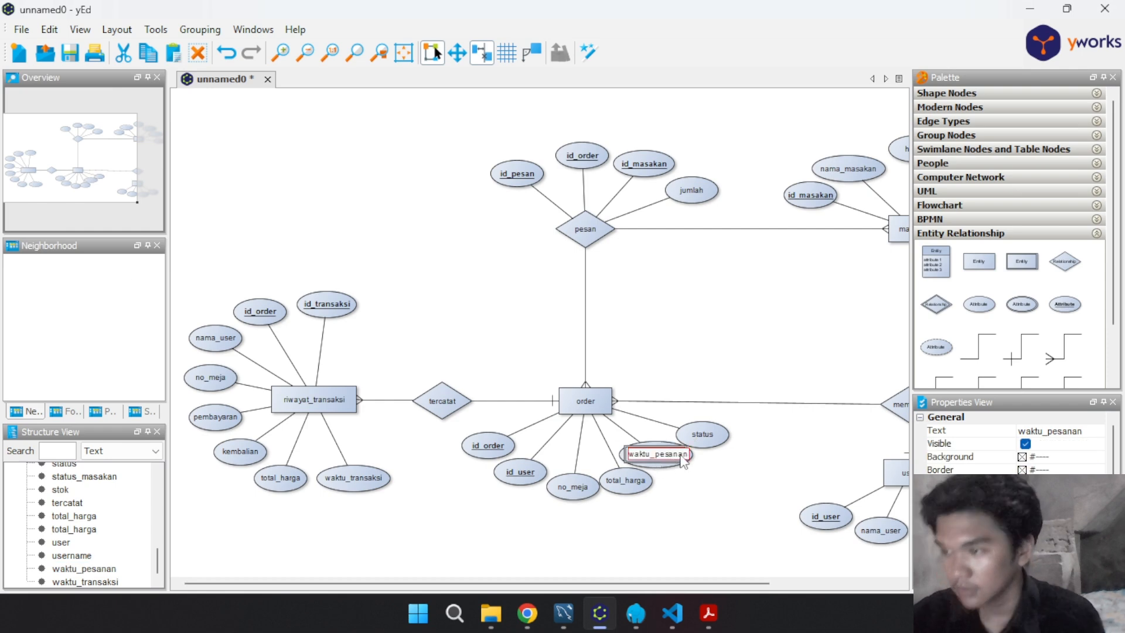
key("BackSpace")
key("BackSpace")
key("Return")
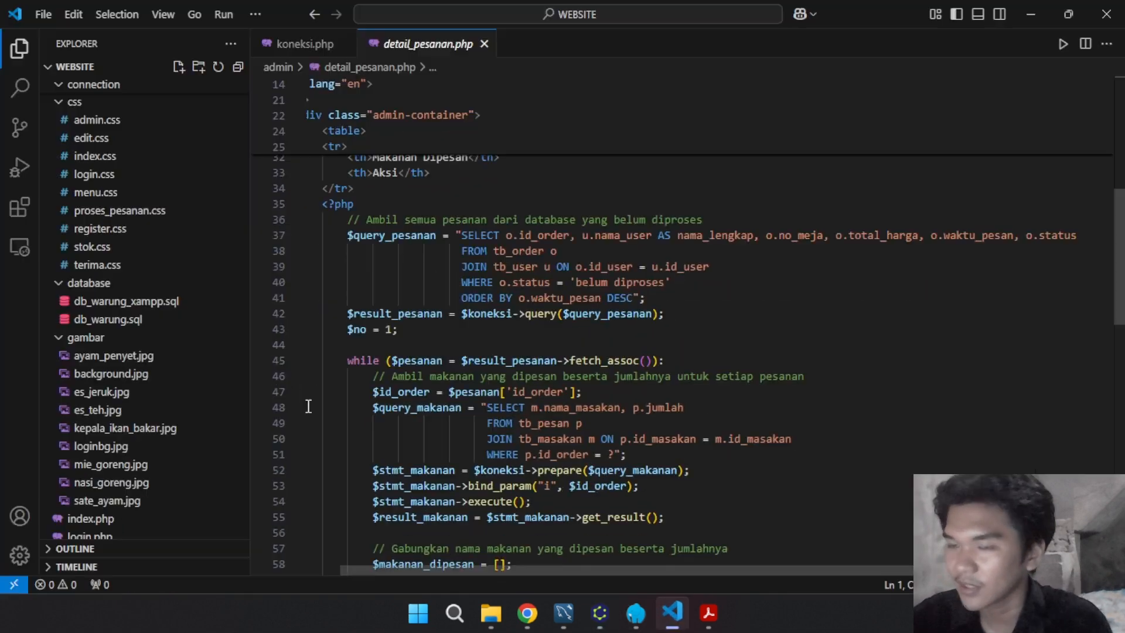
Check the waktu_pesan column name in detail_pesanan.php's order query in VS Code, and return to the browser
left_click(673, 613)
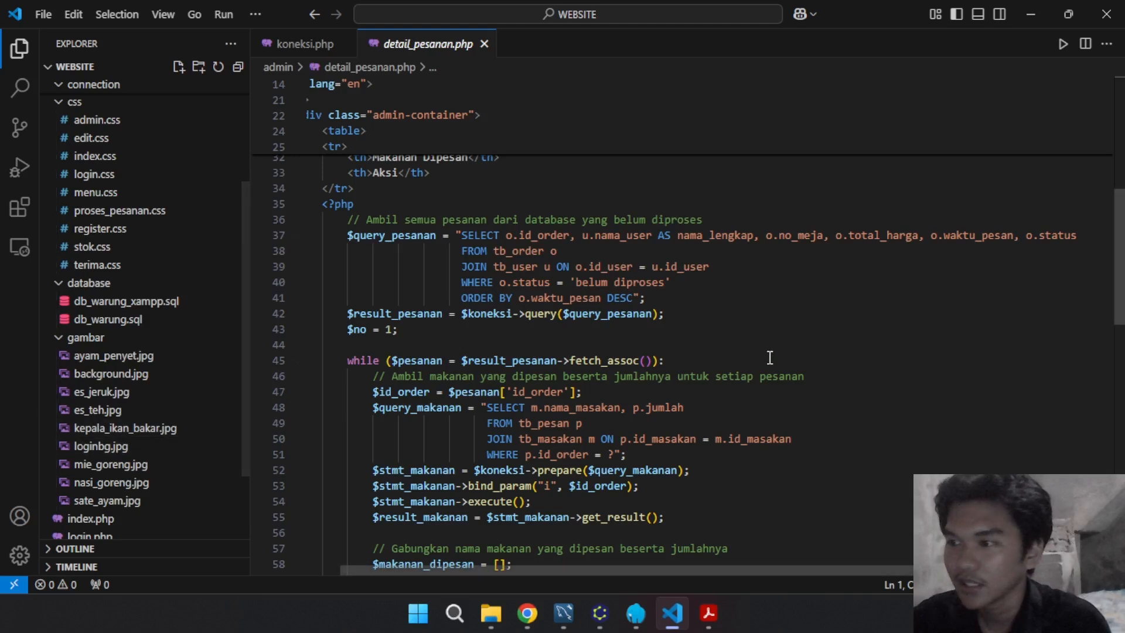
double_click(978, 231)
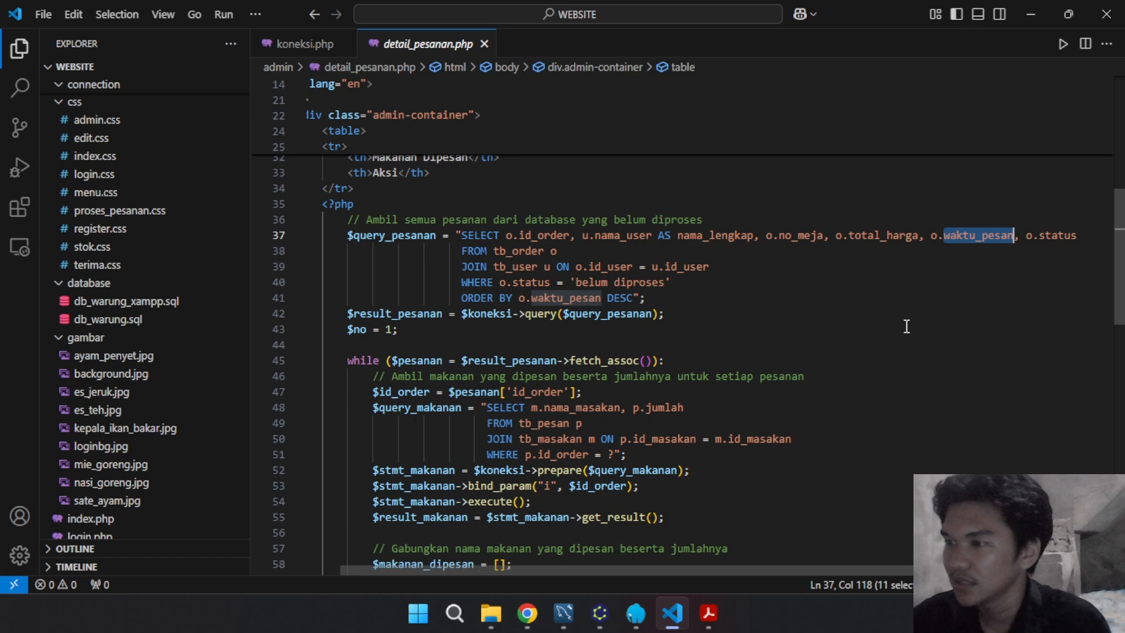
left_click(674, 615)
left_click(674, 615)
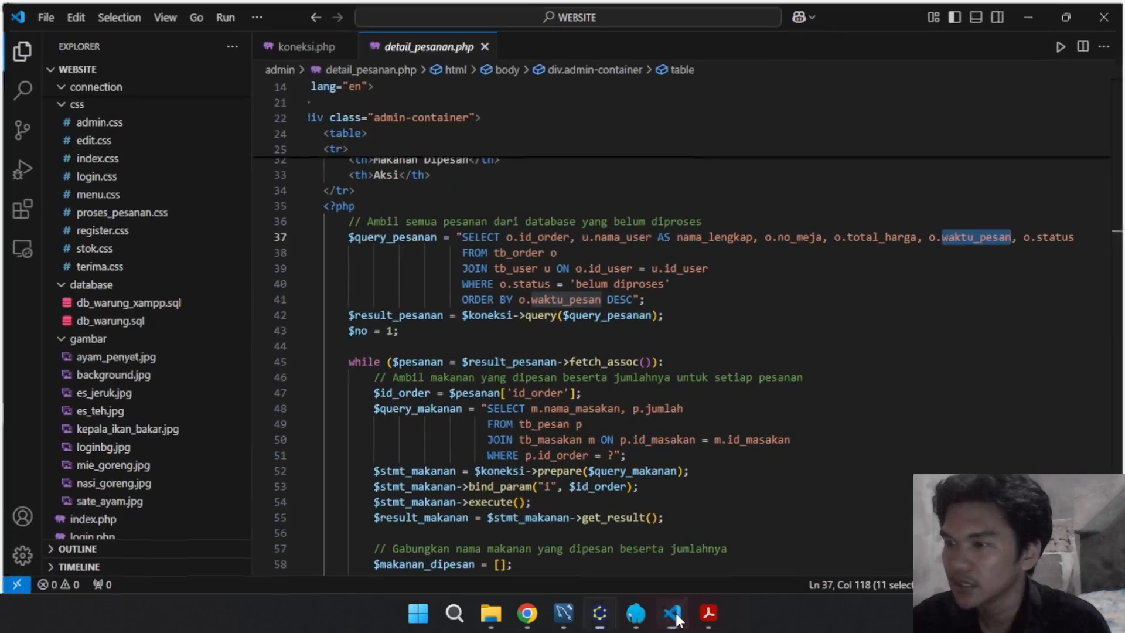
left_click(674, 614)
left_click(517, 618)
left_click(517, 619)
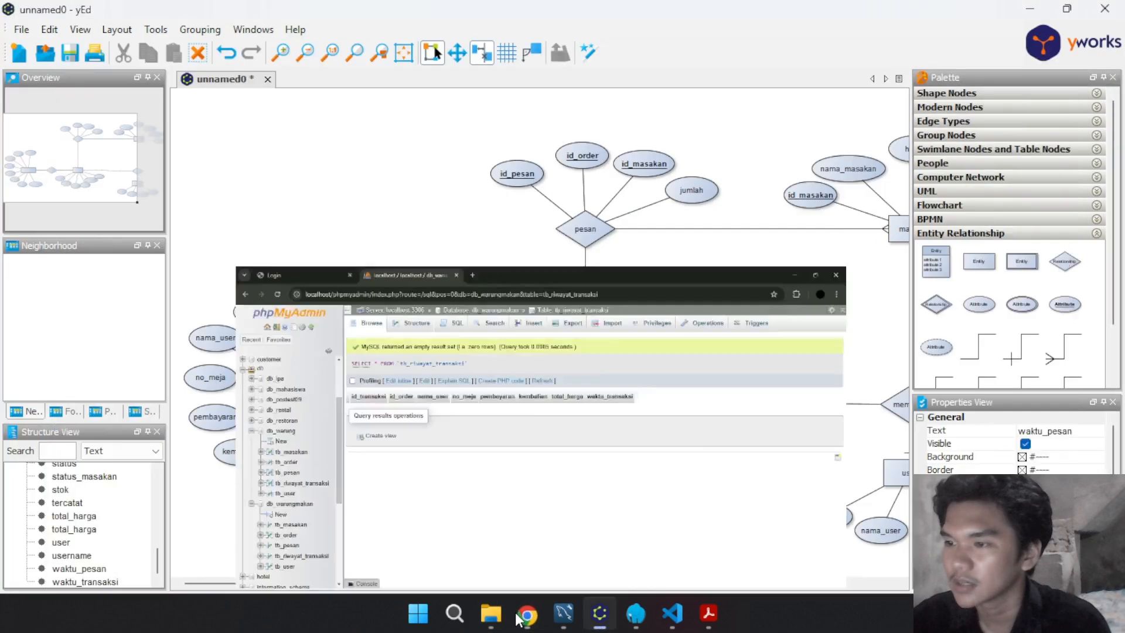
left_click(516, 616)
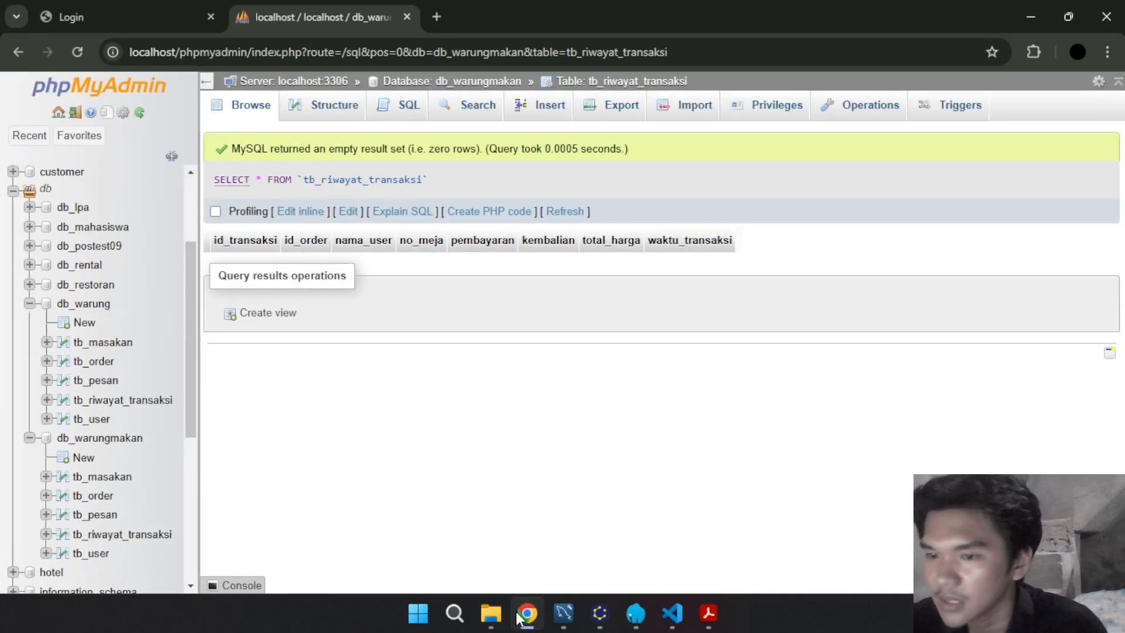
Log in to the website with the customer's username and password, and dismiss the browser's password warning
left_click(187, 17)
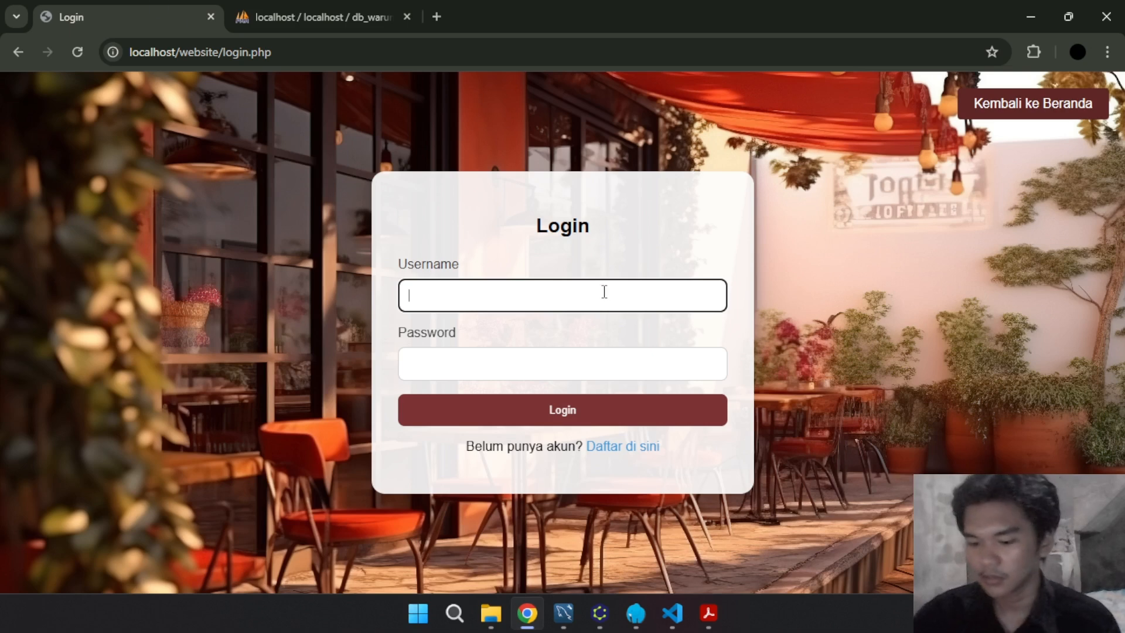
key("Tab")
type("a")
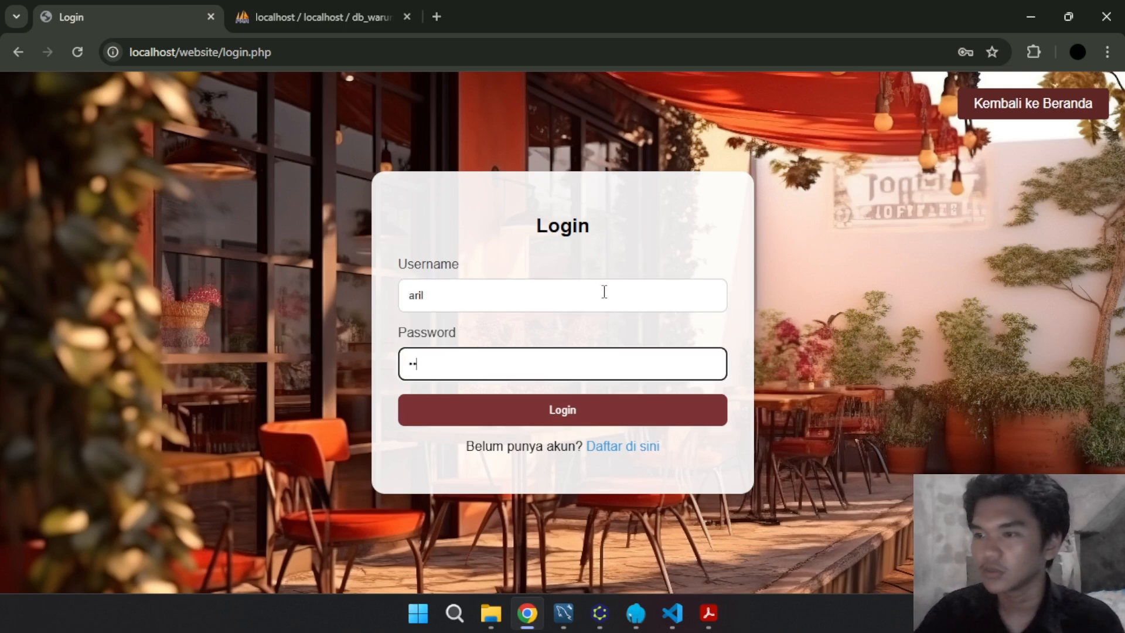
key("Return")
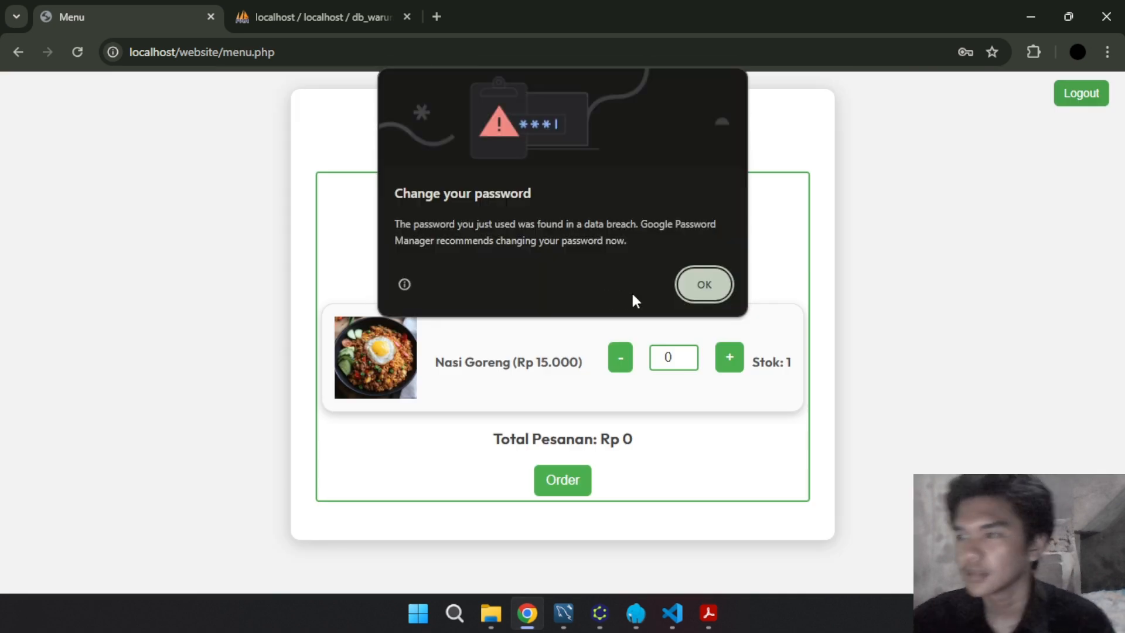
left_click(700, 285)
Order one Nasi Goreng for table number 1, and return to the Menu page from the thank-you page
left_click(568, 240)
type("1")
left_click(734, 367)
left_click(583, 481)
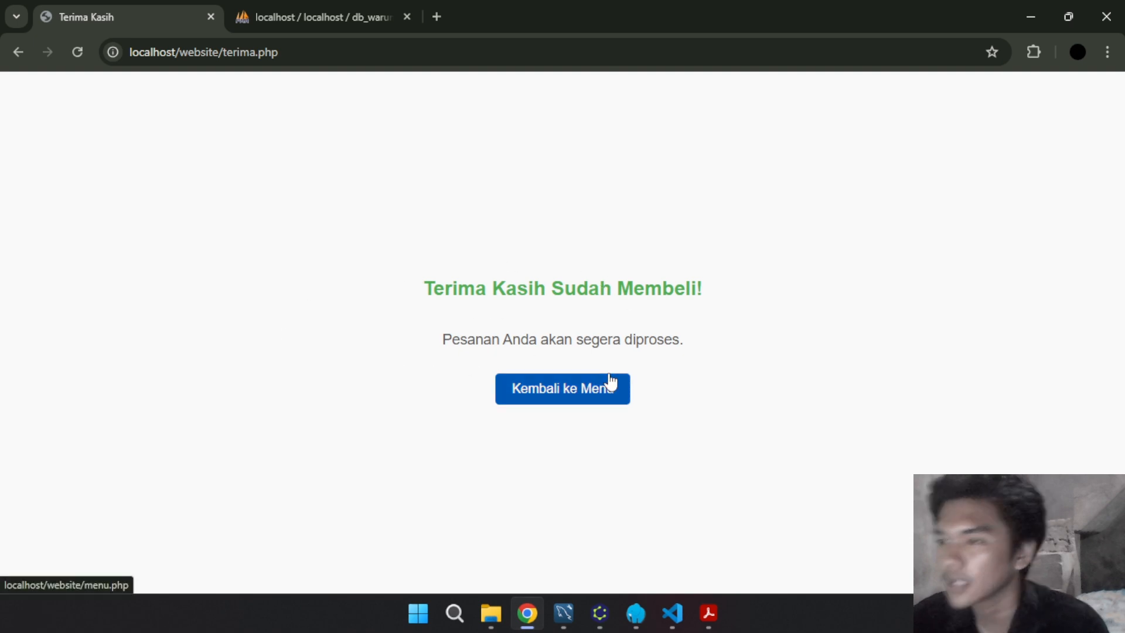
left_click(587, 393)
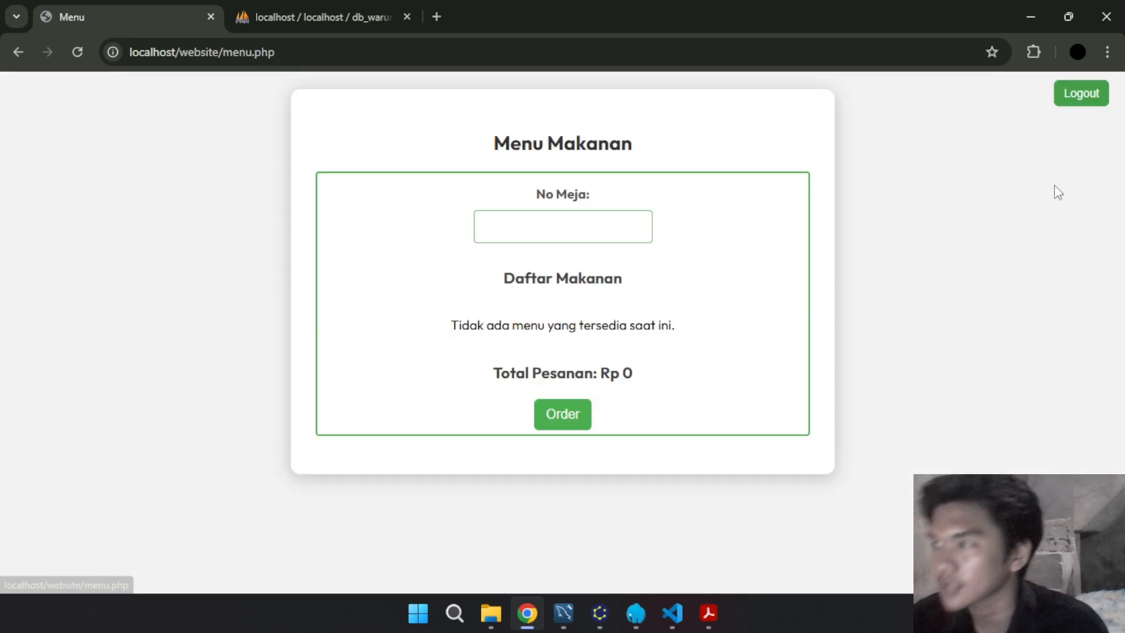
Log out of the customer account and try to log in as admin with the account password
left_click(1100, 101)
left_click(552, 288)
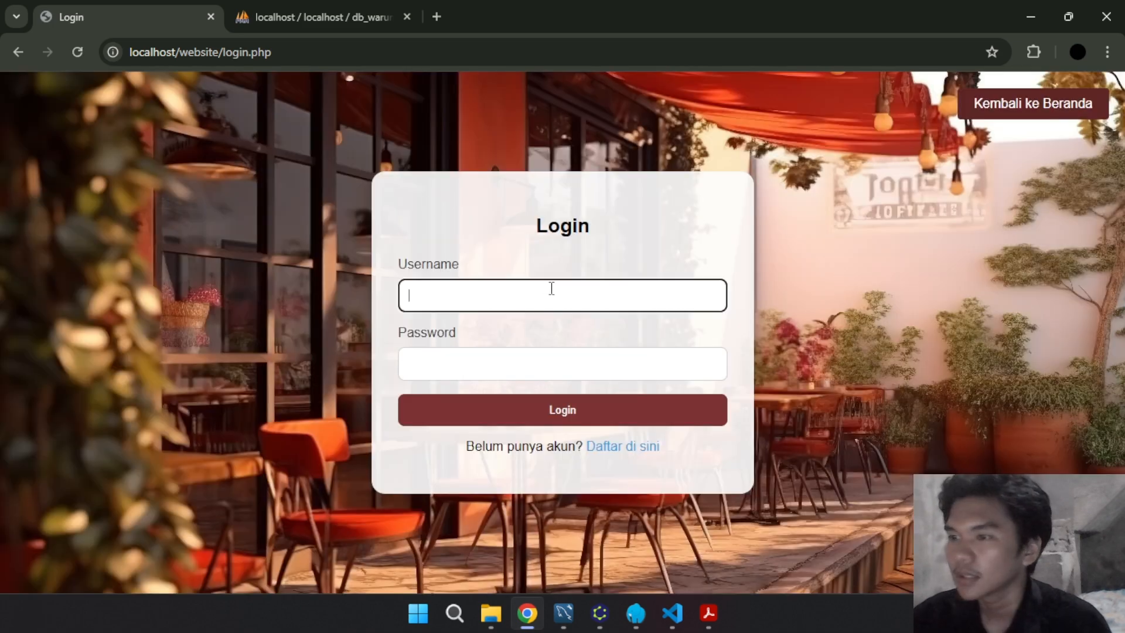
type("admin")
key("Tab")
type("a")
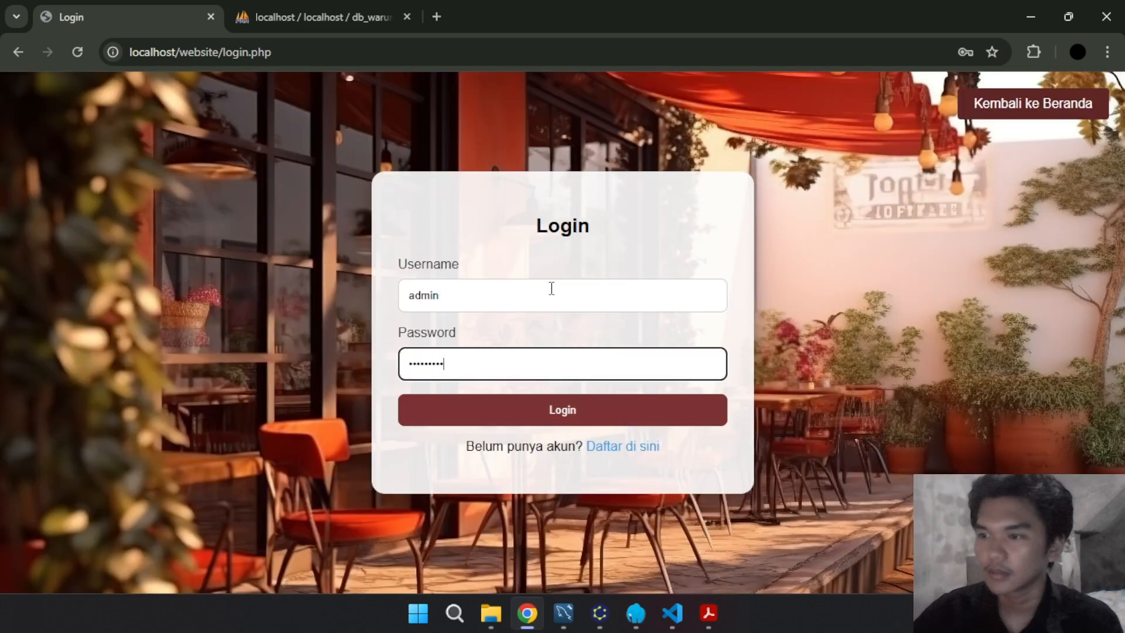
key("Return")
Enter the admin username and account password again to log in, and dismiss the browser's password warning
left_click(588, 309)
type("admin")
key("Tab")
key("Return")
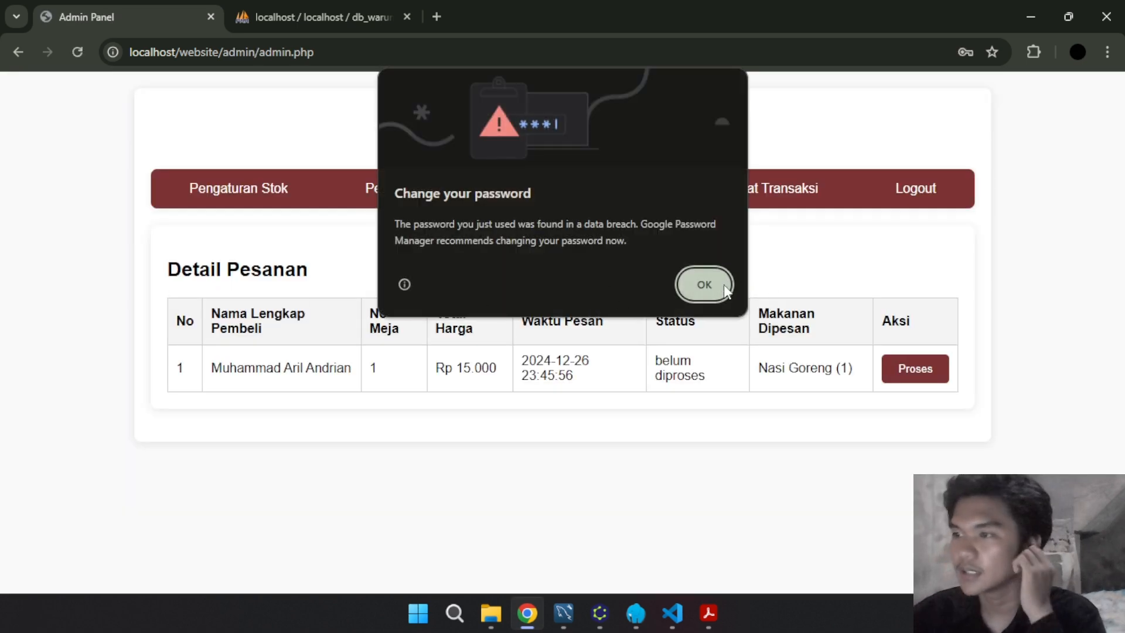
left_click(706, 287)
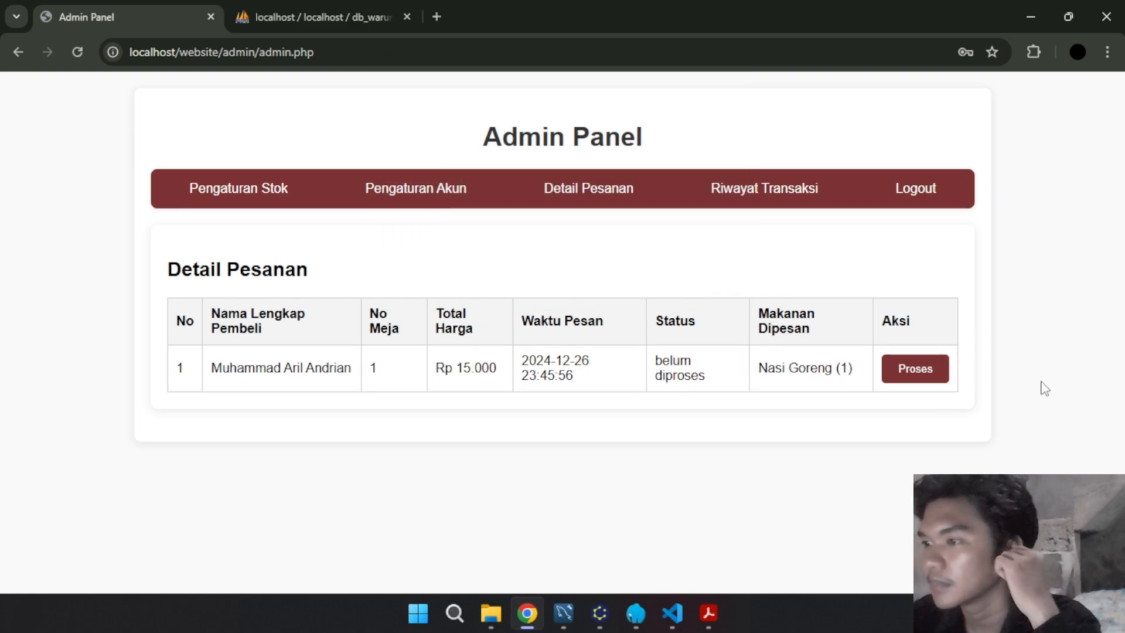
Examine the new order's status, order time, number and buyer details in the Detail Pesanan table
left_click_drag(657, 356, 706, 378)
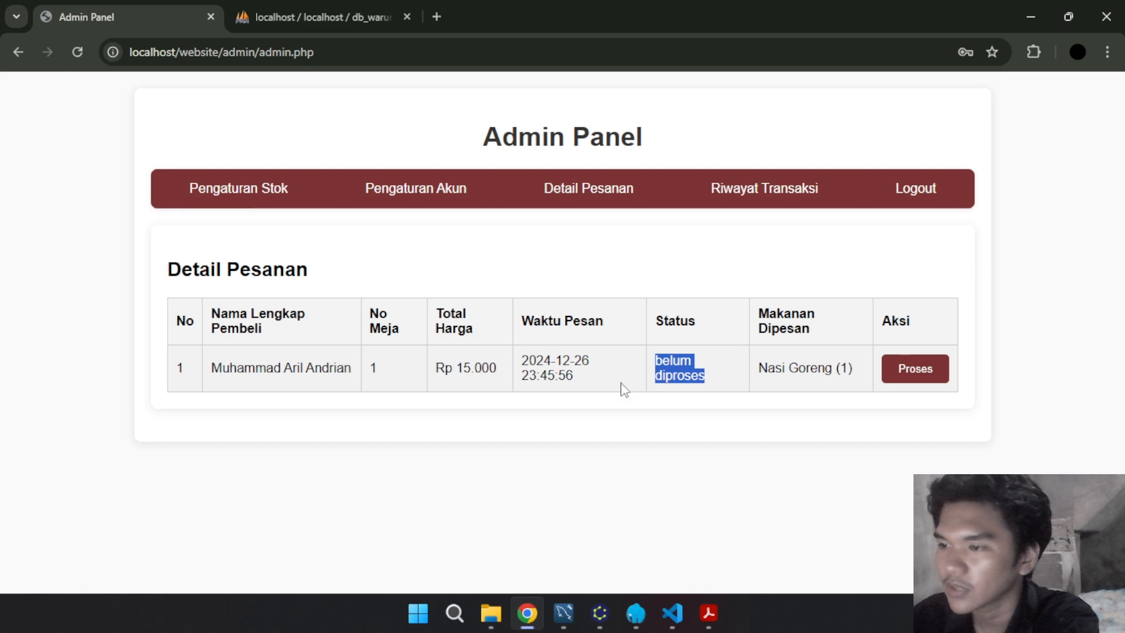
left_click_drag(524, 361, 575, 377)
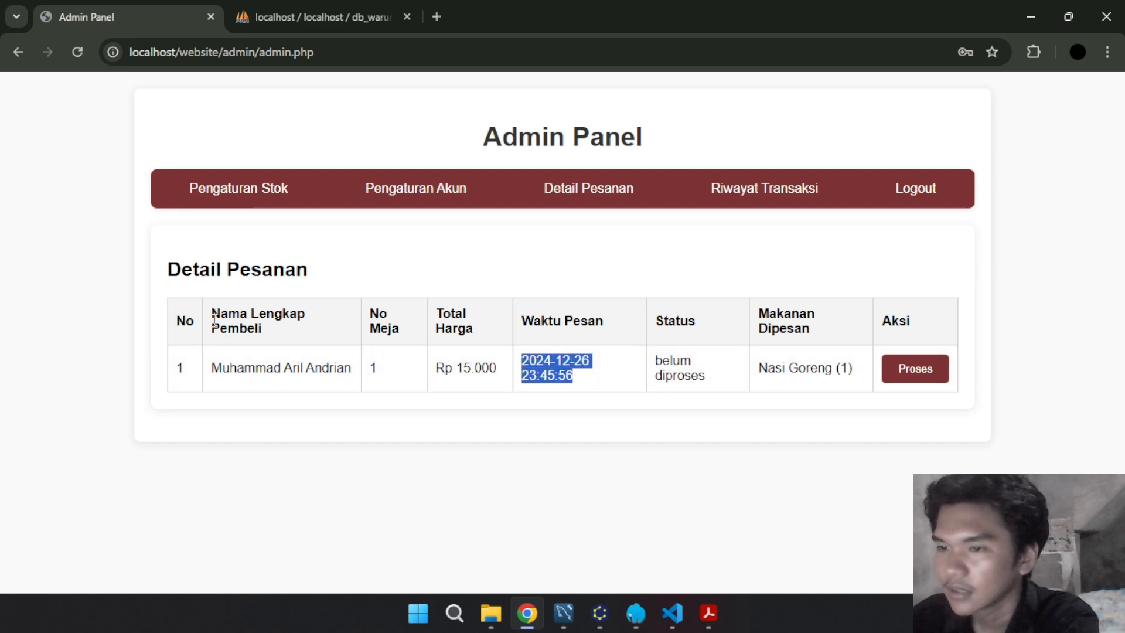
left_click(605, 405)
left_click_drag(178, 328, 188, 368)
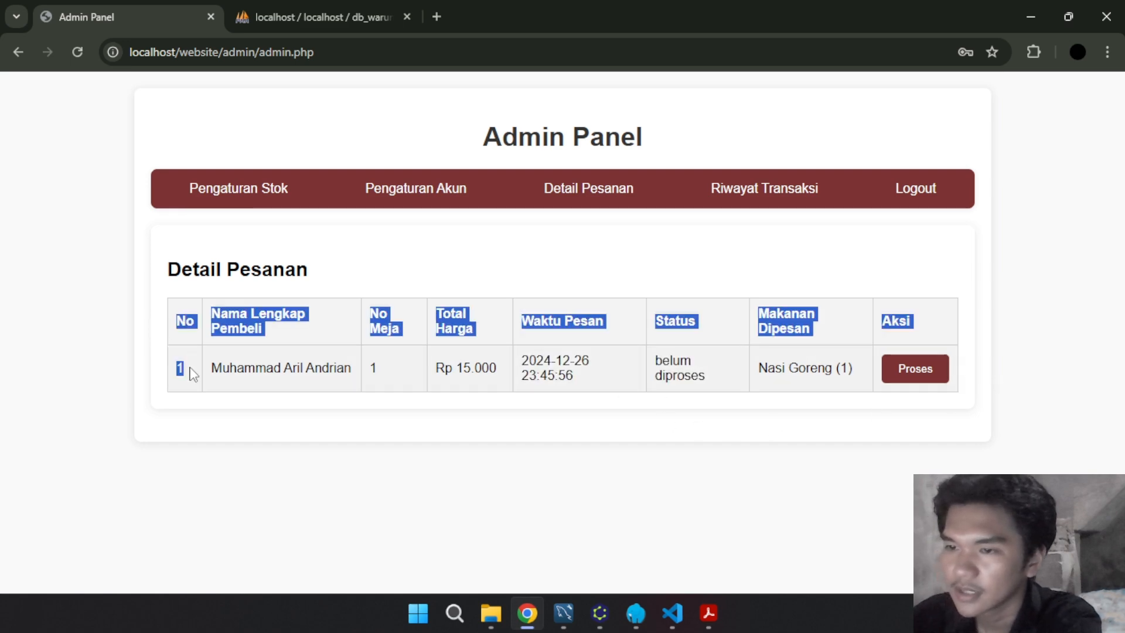
left_click(242, 319)
mouse_move(226, 318)
left_mouse_down()
mouse_move(303, 366)
mouse_move(214, 312)
left_mouse_up()
left_click(353, 366)
left_click(415, 343)
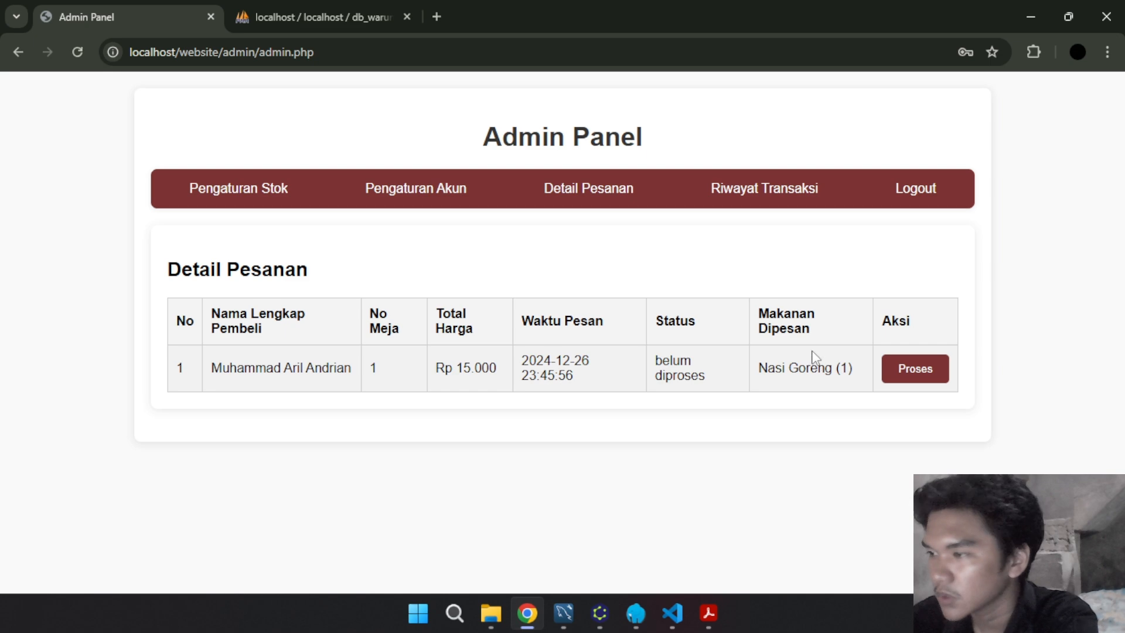
Process the Nasi Goreng order by entering the payment amount, and check the order in the Riwayat Transaksi and Detail Pesanan pages
left_click(915, 370)
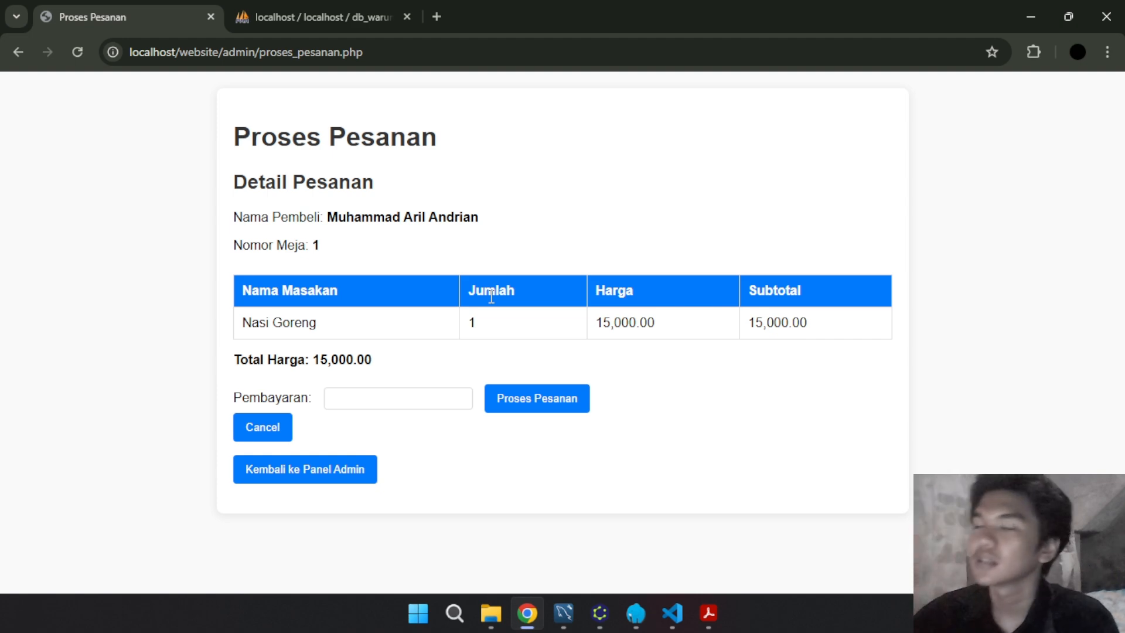
left_click(359, 398)
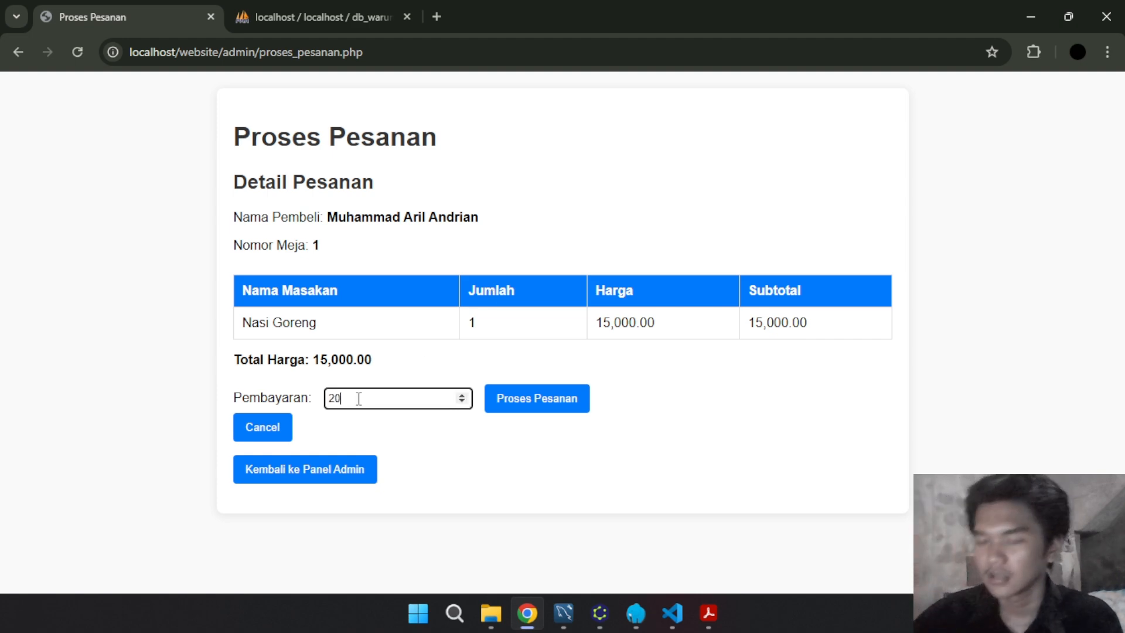
left_click(536, 408)
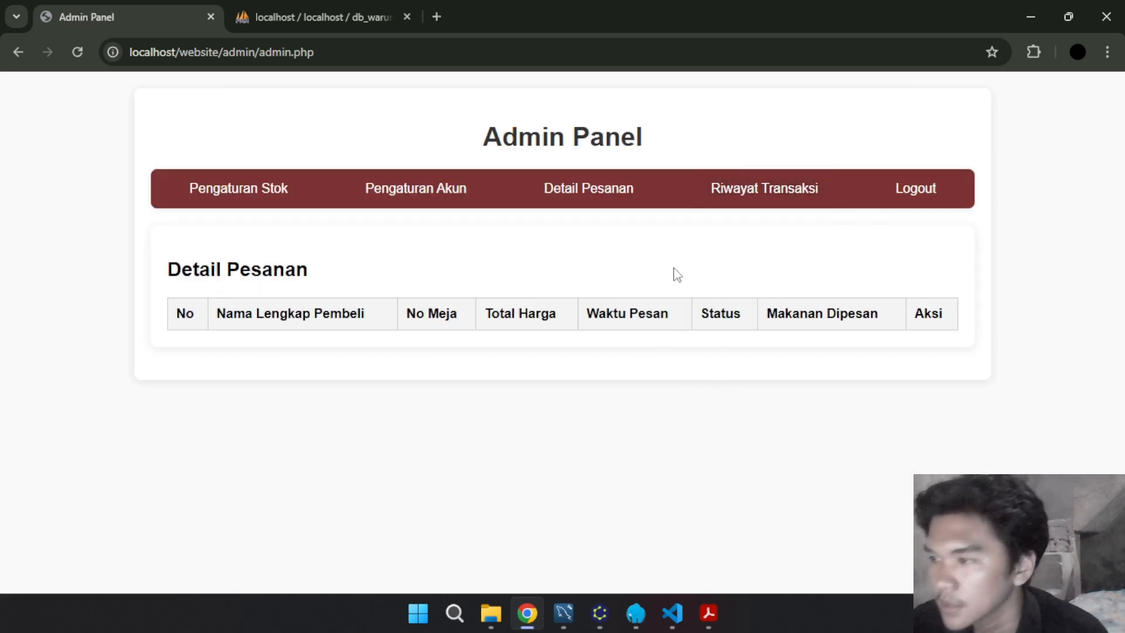
left_click(734, 201)
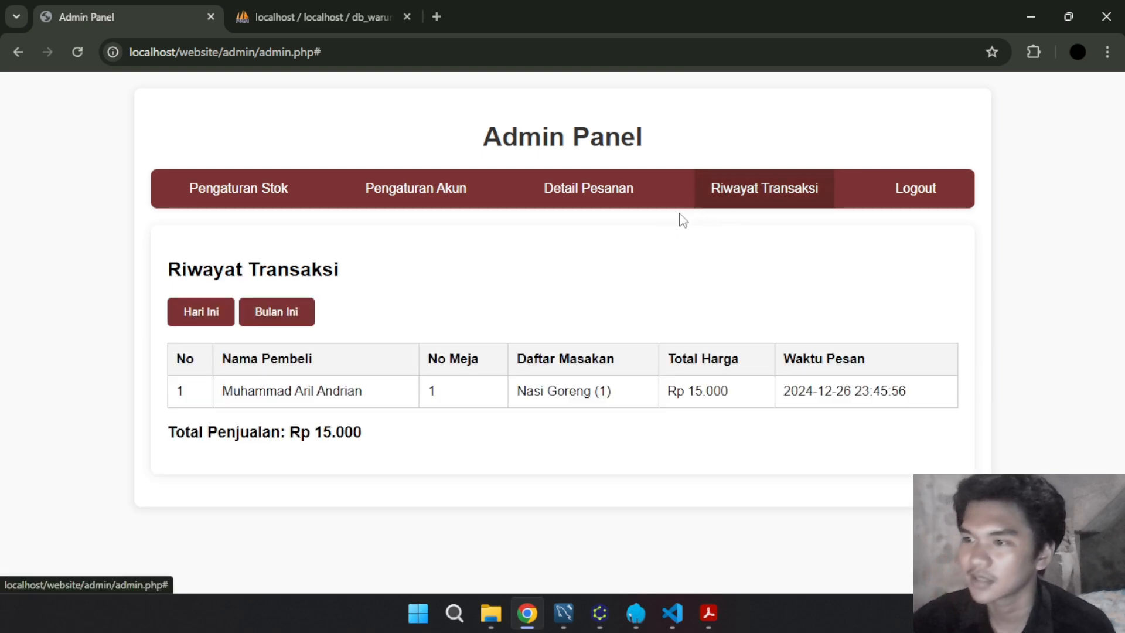
left_click(627, 199)
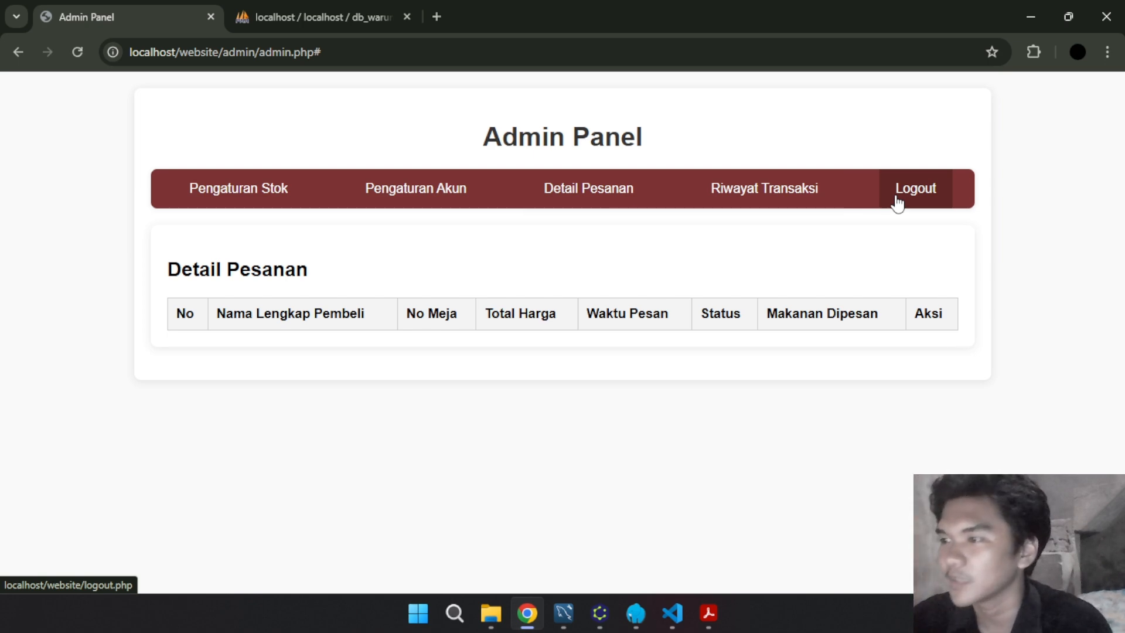
Log out of the admin panel and log back in with the admin username and account password
left_click(930, 201)
left_click(528, 296)
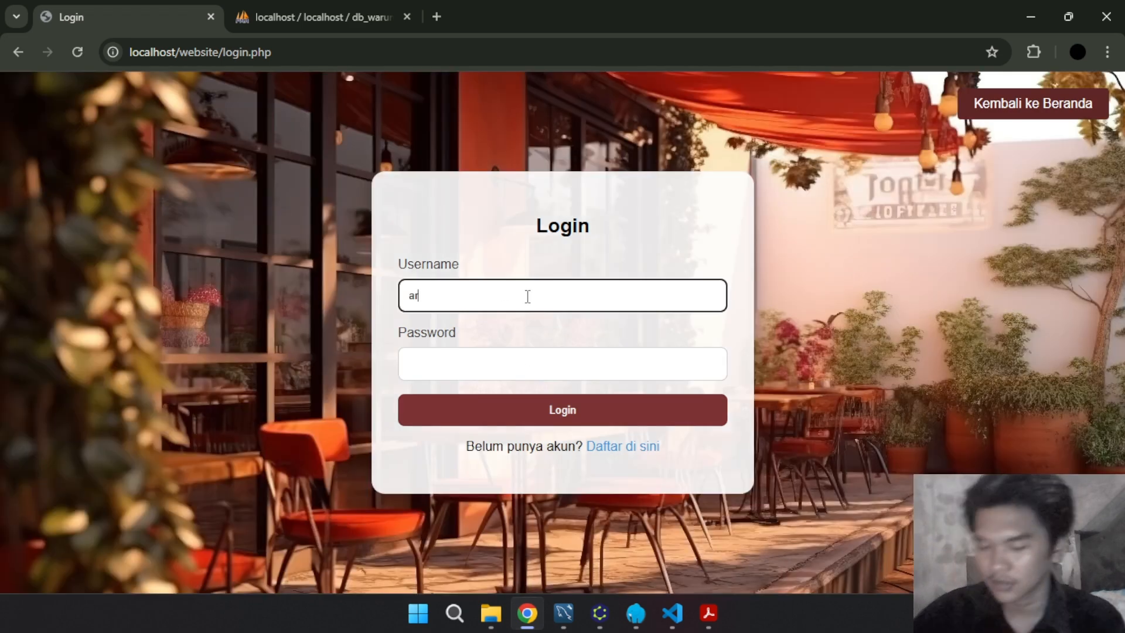
type("admin")
key("Tab")
type("admin")
key("Return")
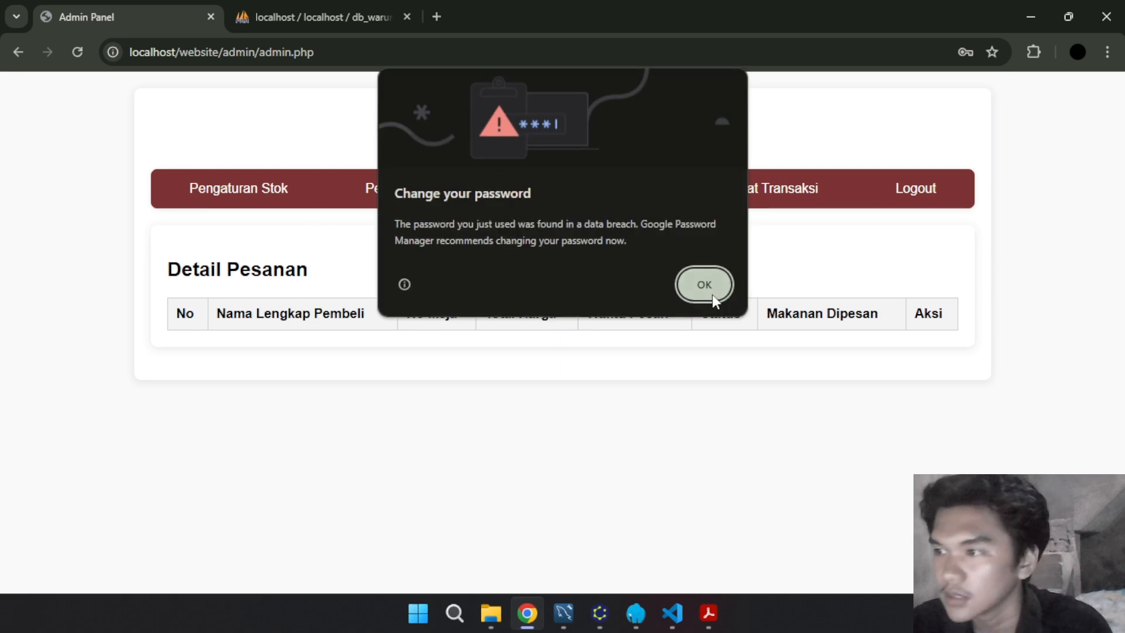
Set the Nasi Goreng stock to 1 in Pengaturan Stok and check the updated menu list
left_click(239, 188)
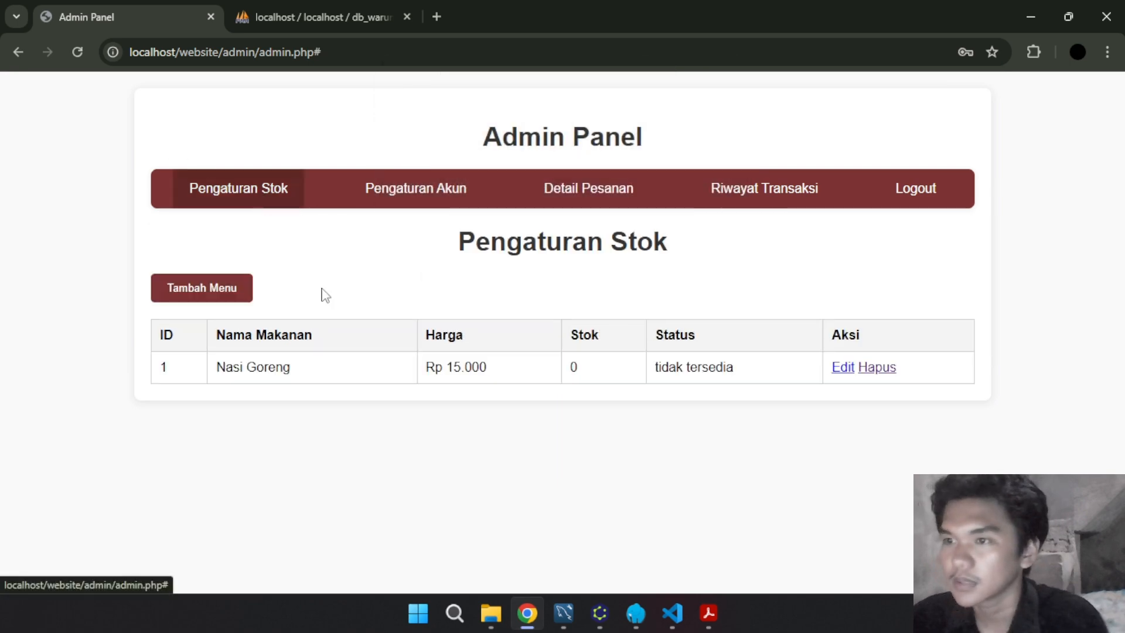
left_click(844, 369)
double_click(170, 377)
type("1")
left_click(357, 424)
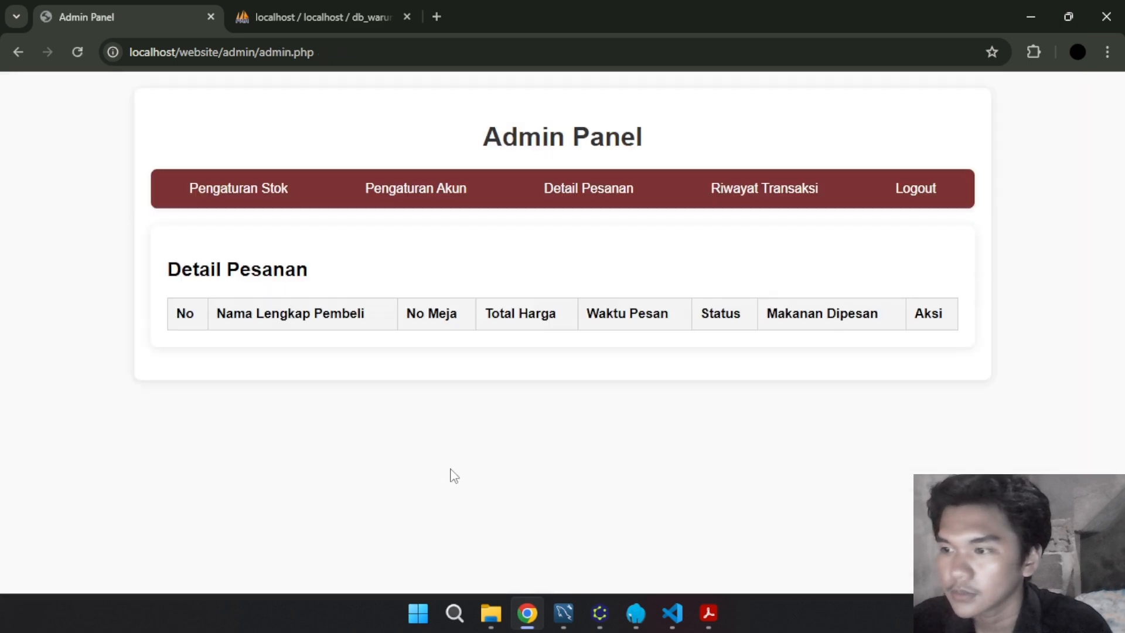
left_click(248, 191)
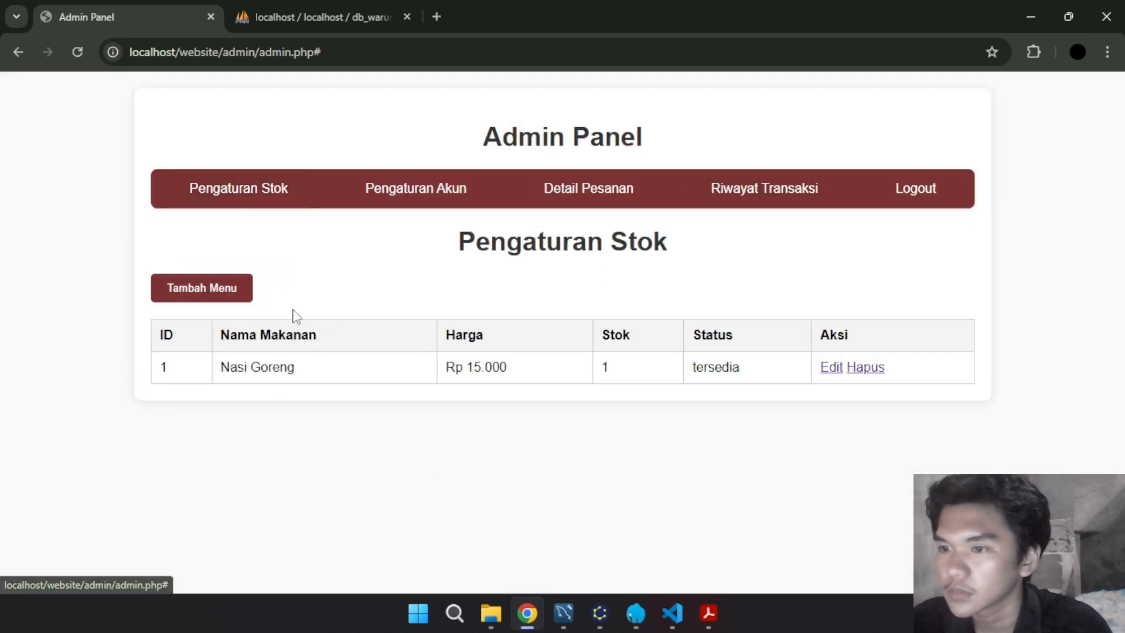
Log out of the admin panel and log in as the customer with the customer's username and account password
left_click(904, 198)
left_click(521, 307)
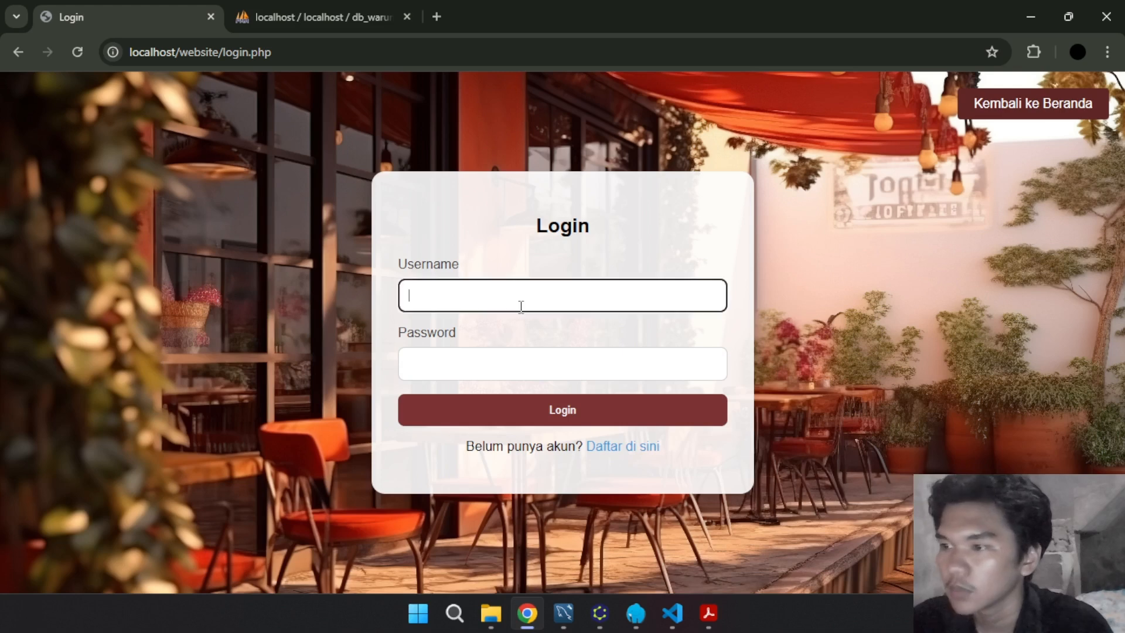
type("aril")
key("Tab")
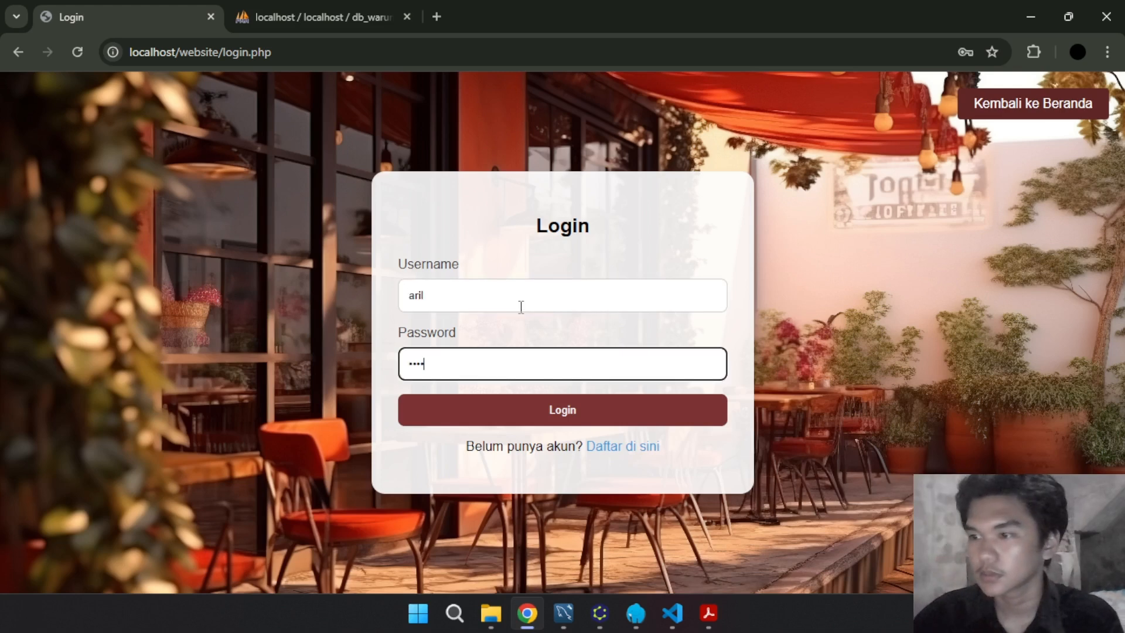
key("Return")
left_click(716, 283)
Order one Nasi Goreng for table number 1 and confirm the order
left_click(729, 357)
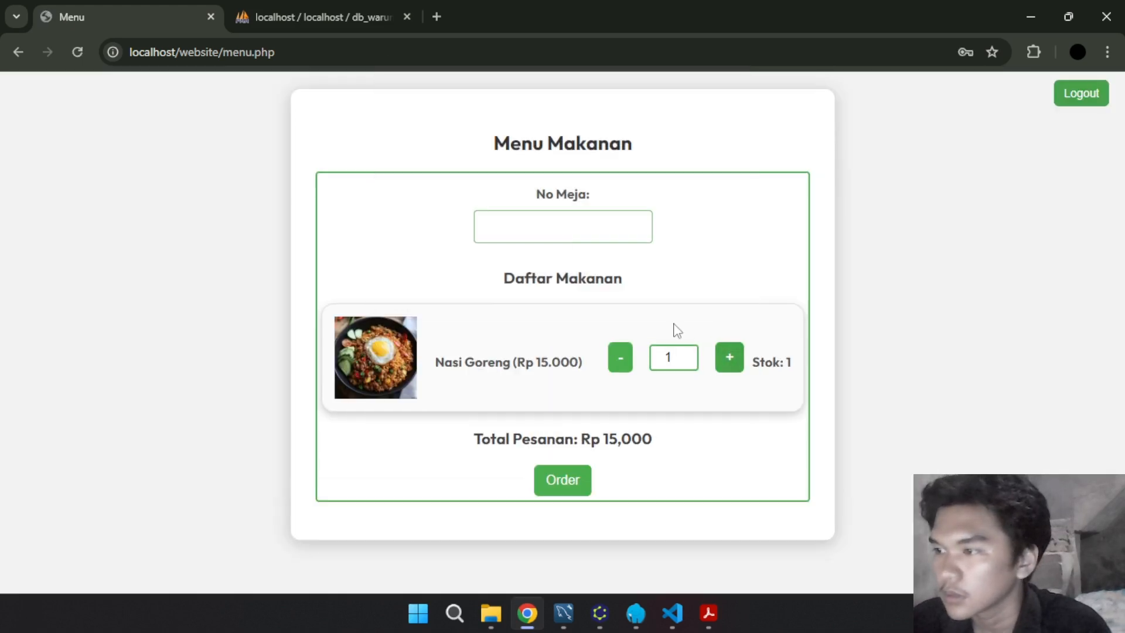
type("1")
left_click(568, 480)
left_click(565, 399)
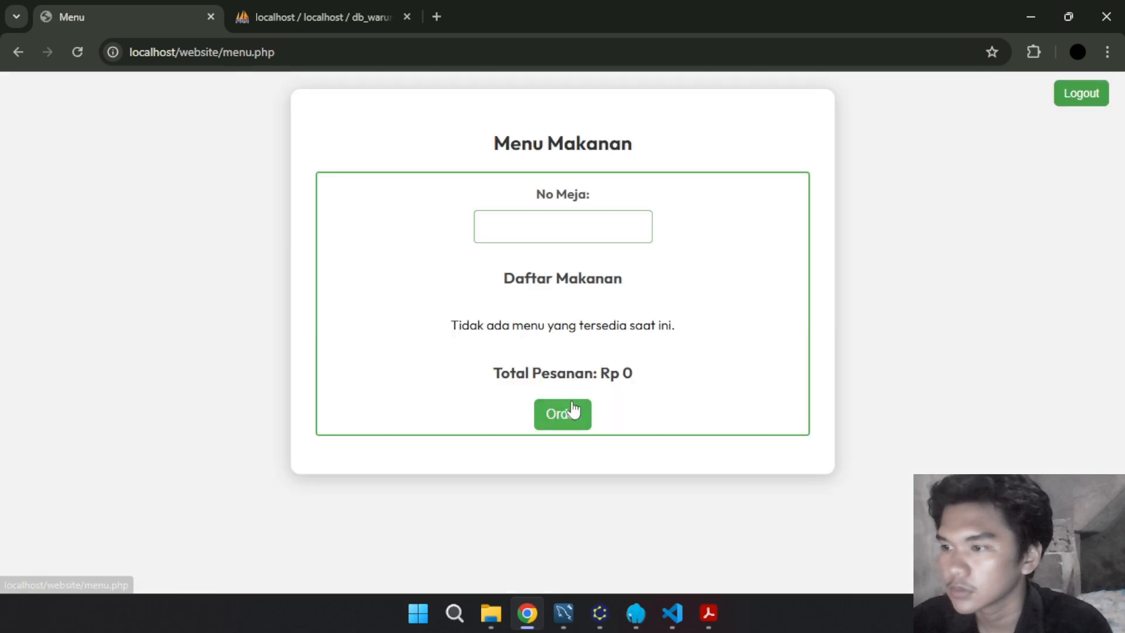
Log out of the customer account and try to log in as admin with the account password
left_click(1078, 97)
left_click(557, 294)
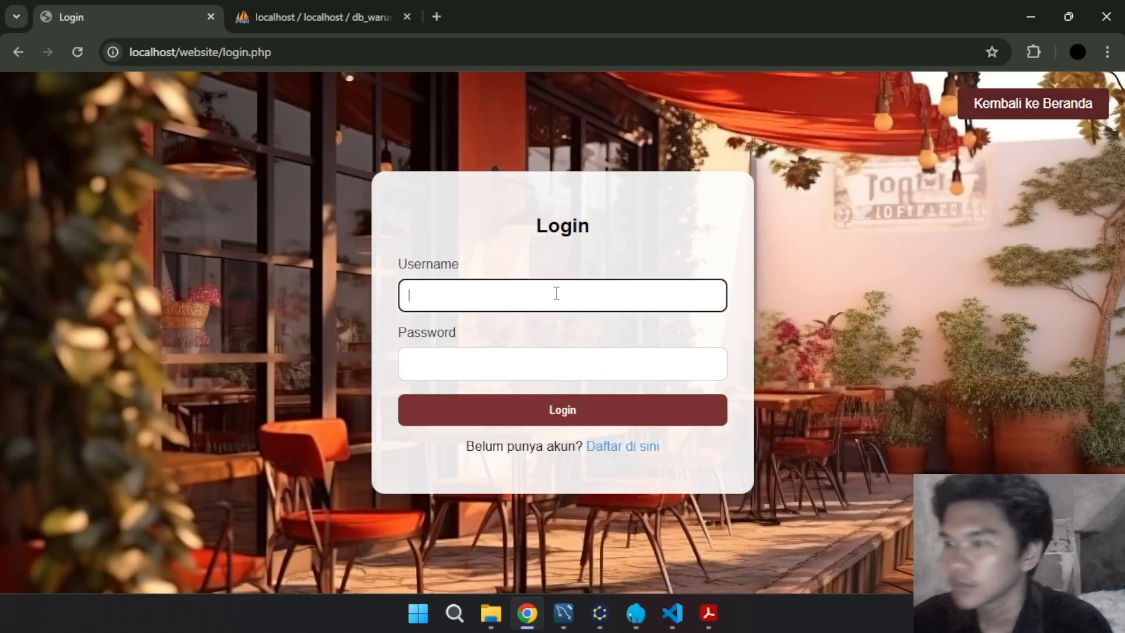
key("Tab")
type("••••")
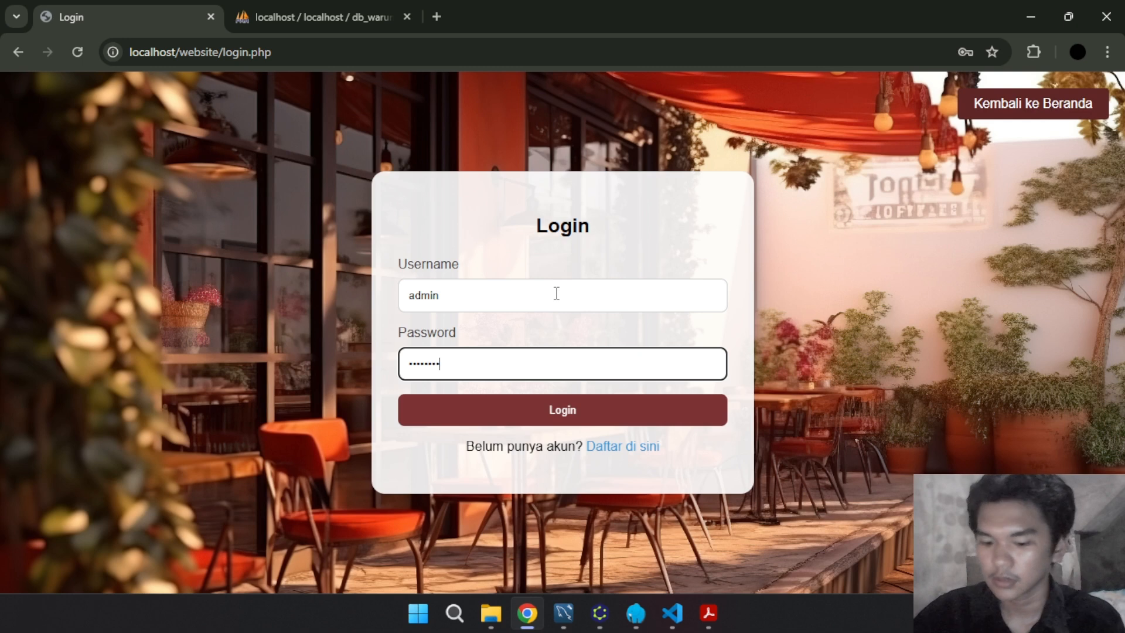
key("Return")
Reenter the admin username and account password to log in, and dismiss the browser's password warning
left_click(557, 294)
type("admin")
key("Tab")
type("••")
key("Return")
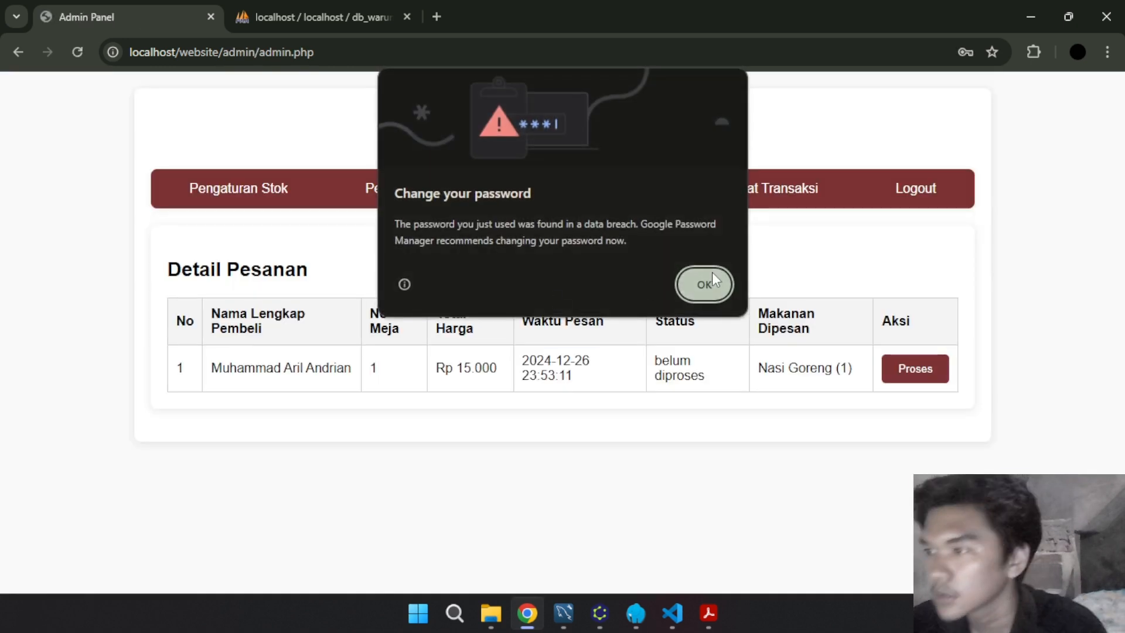
left_click(705, 285)
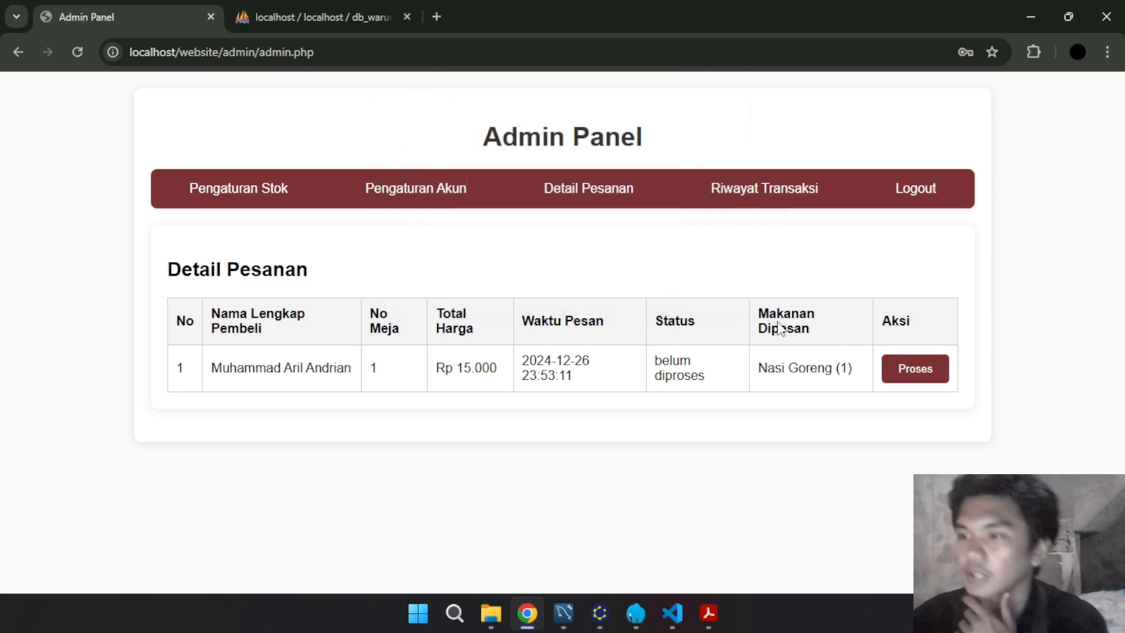
Check the new order in Detail Pesanan against the tb_masakan, tb_pesan and tb_order tables of db_warungmakan
left_click_drag(155, 264, 995, 397)
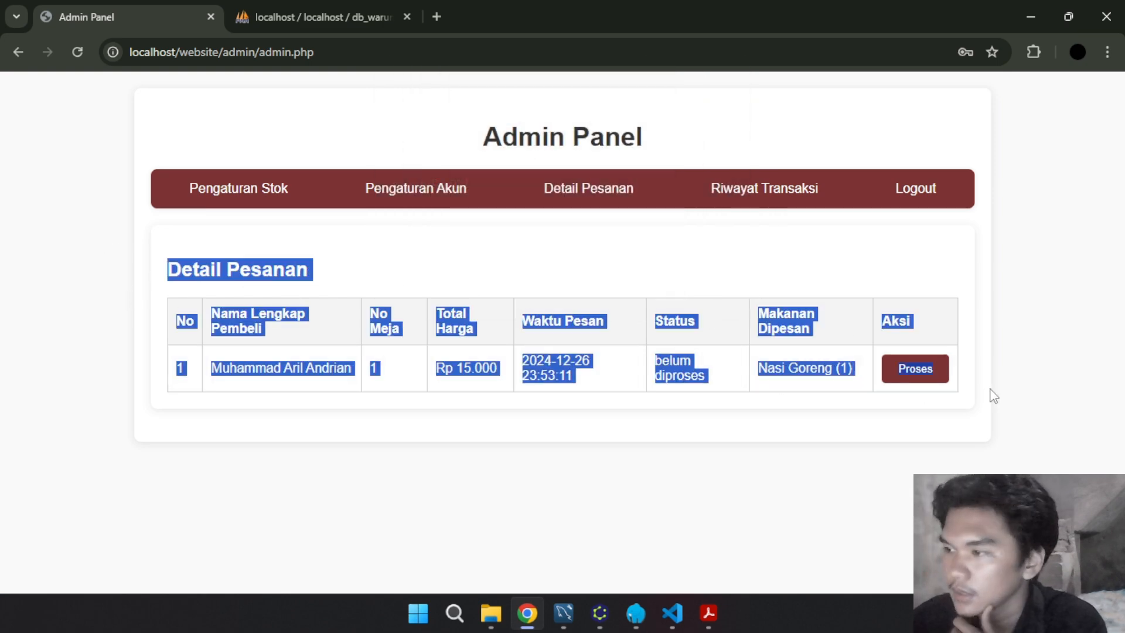
left_click(766, 306)
left_click(318, 12)
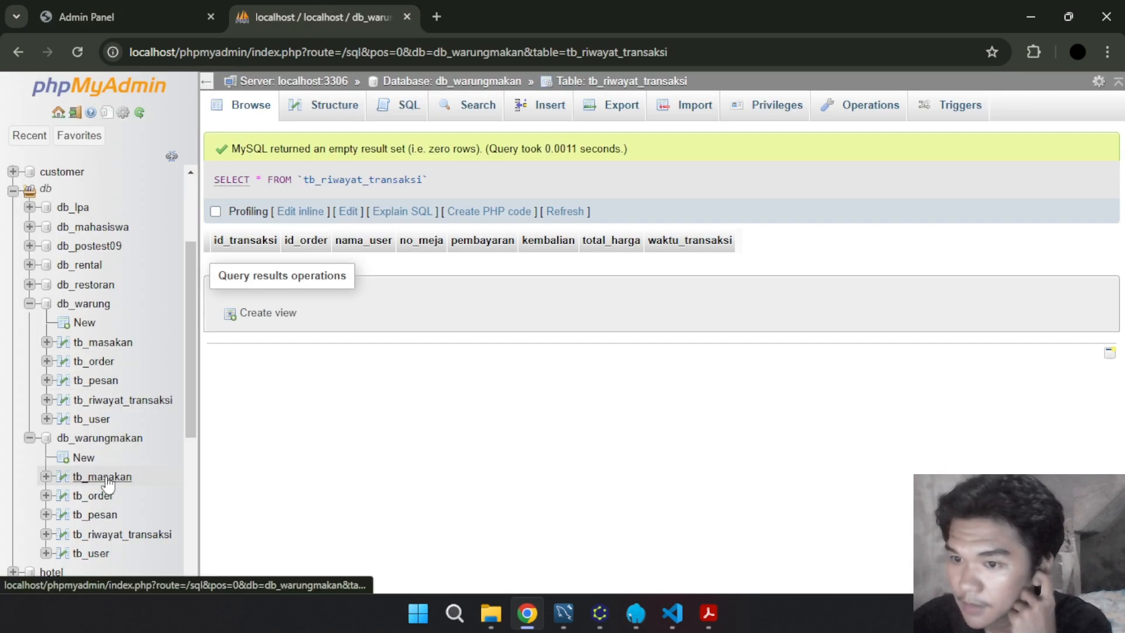
scroll(102, 487, "down", 2)
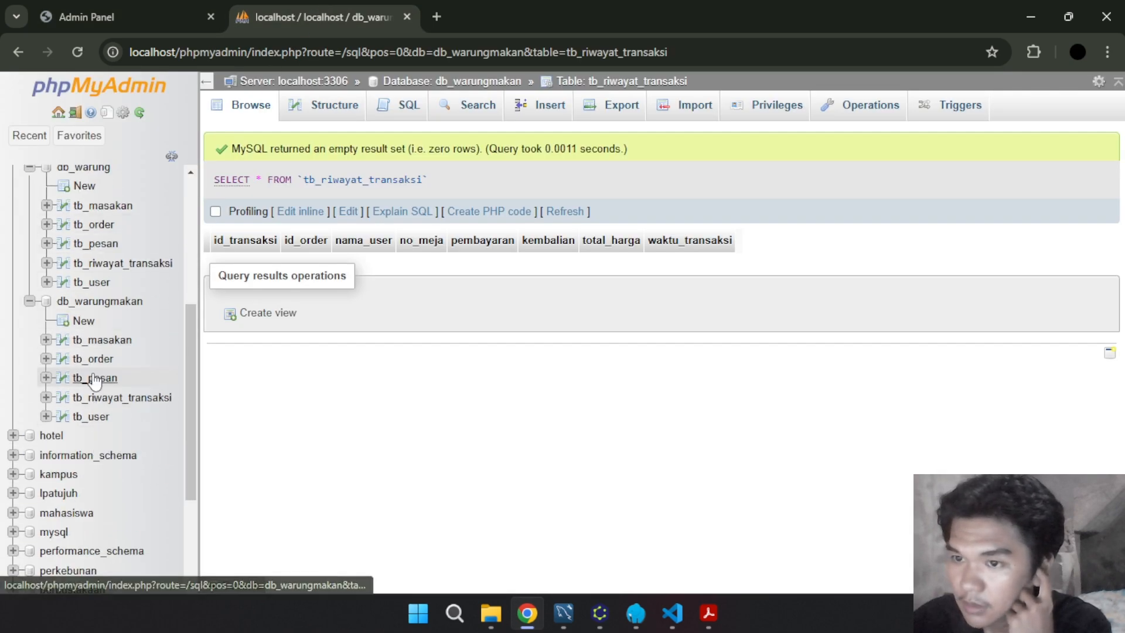
left_click(29, 168)
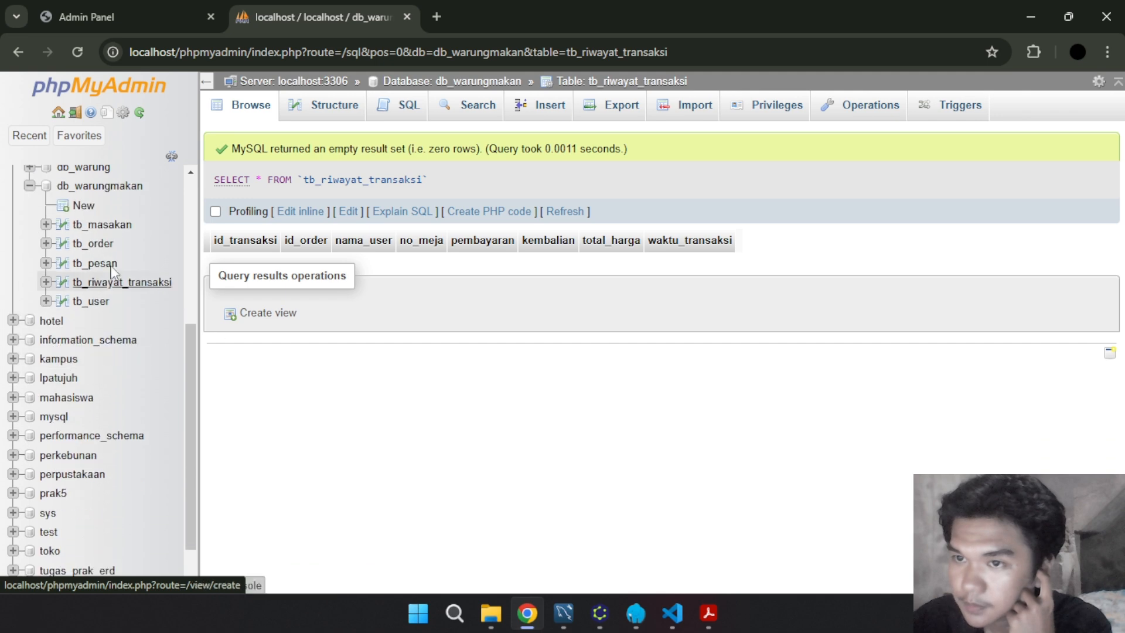
left_click(96, 225)
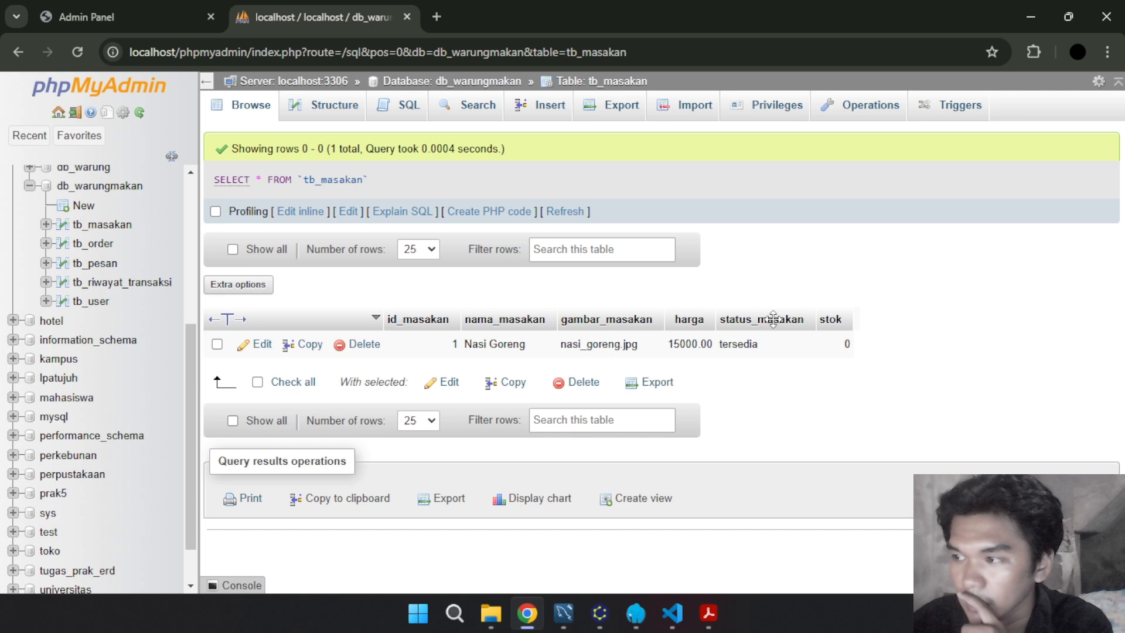
left_click(103, 263)
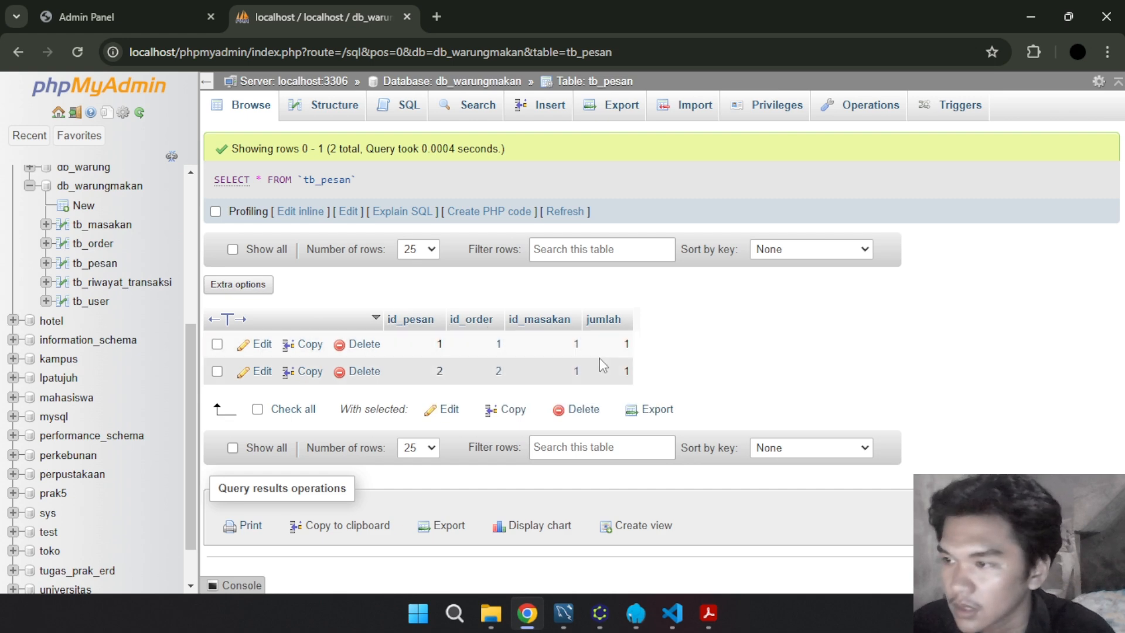
left_click(100, 246)
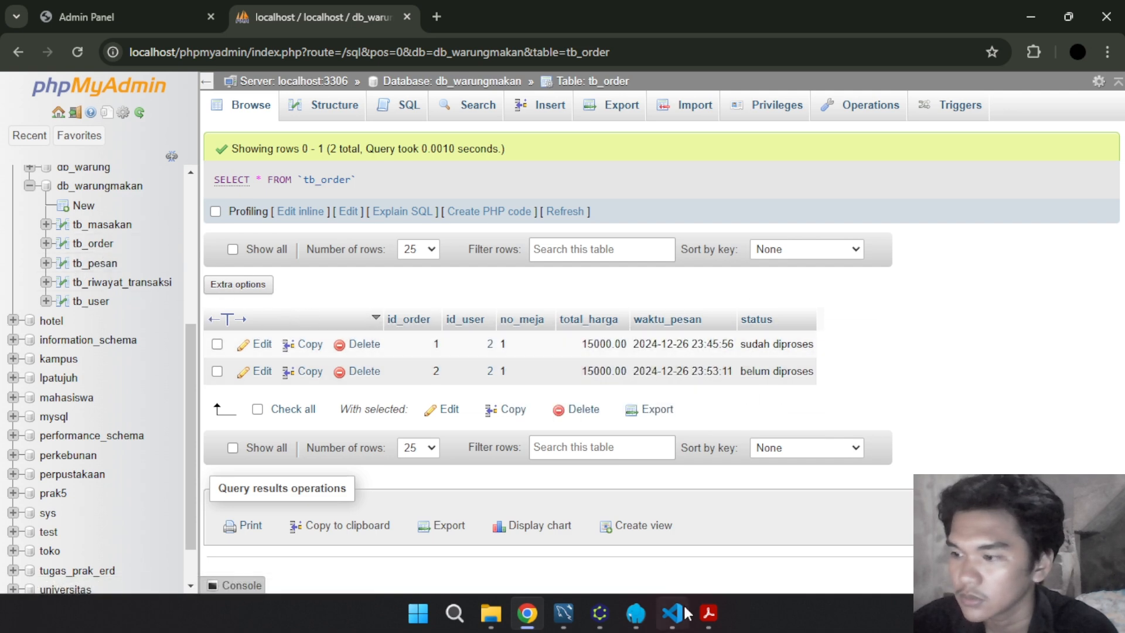
Compare the new order's status in tb_order with its status in the admin panel's Detail Pesanan table
left_click(118, 16)
left_click(294, 7)
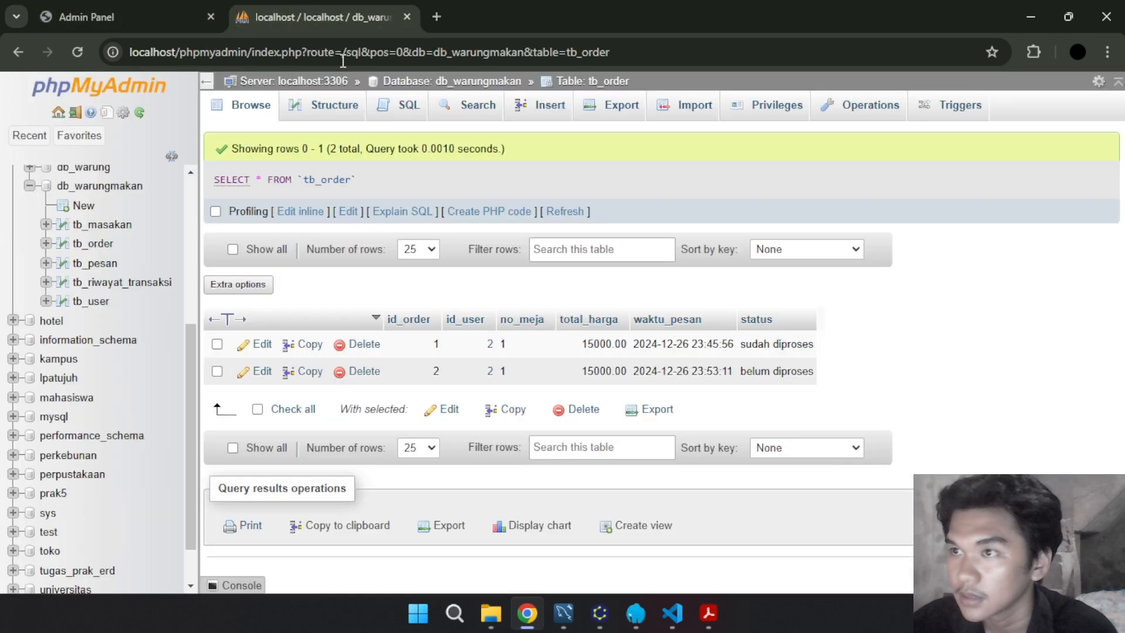
left_click_drag(740, 369, 791, 365)
left_click(221, 11)
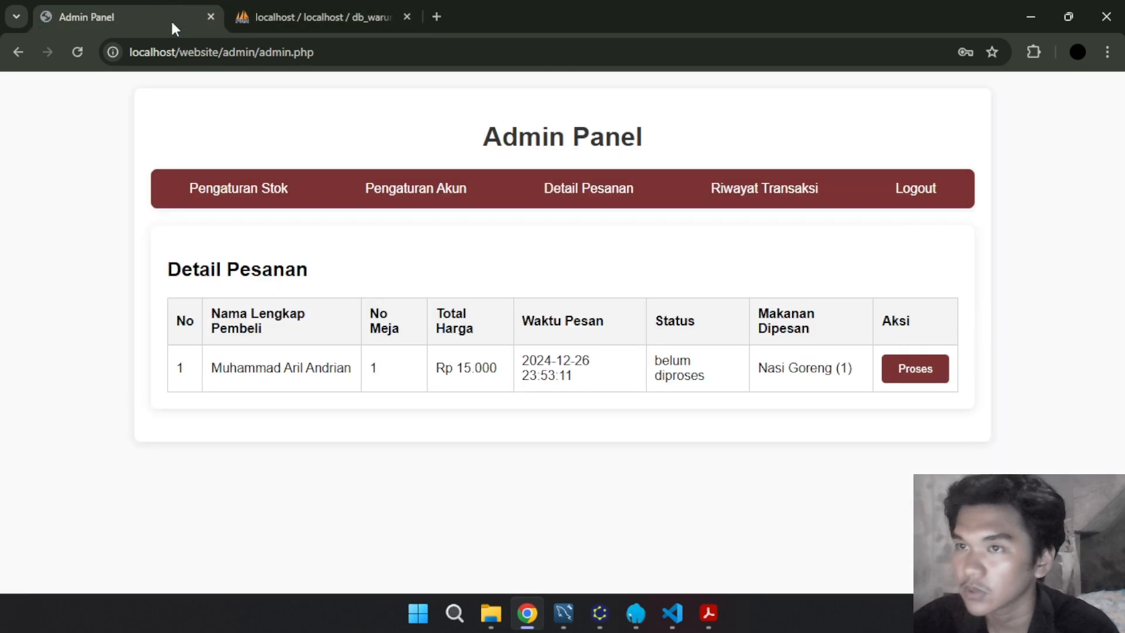
left_click(361, 10)
left_click(903, 370)
Review the Riwayat Transaksi and Detail Pesanan pages, and browse the tb_riwayat_transaksi and tb_user tables
left_click(206, 18)
left_click(748, 199)
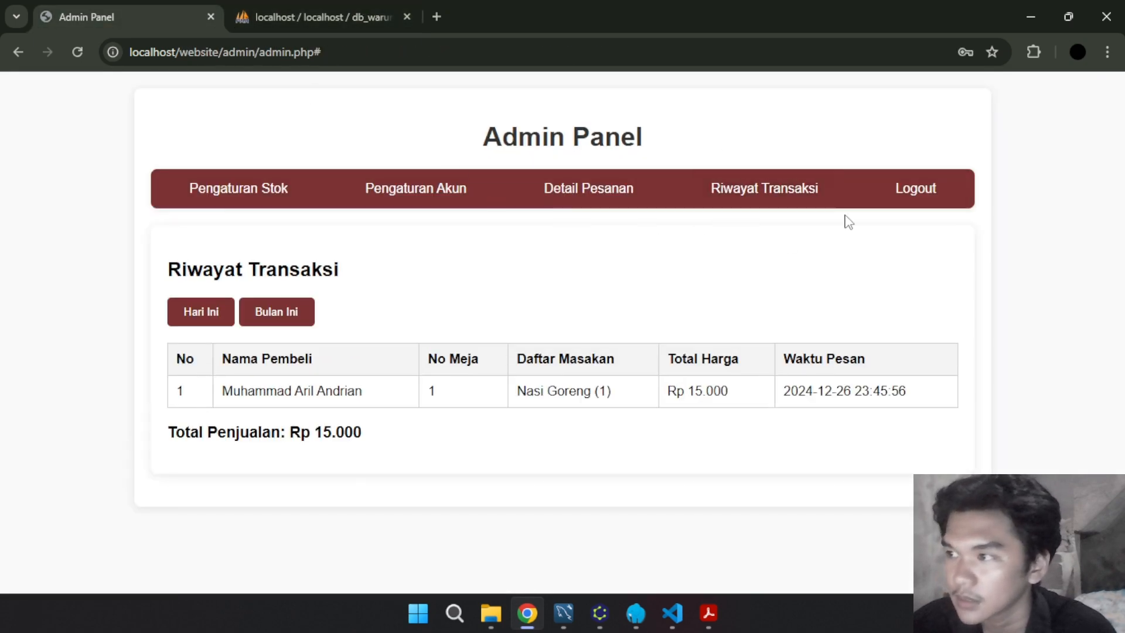
left_click(639, 194)
left_click(308, 26)
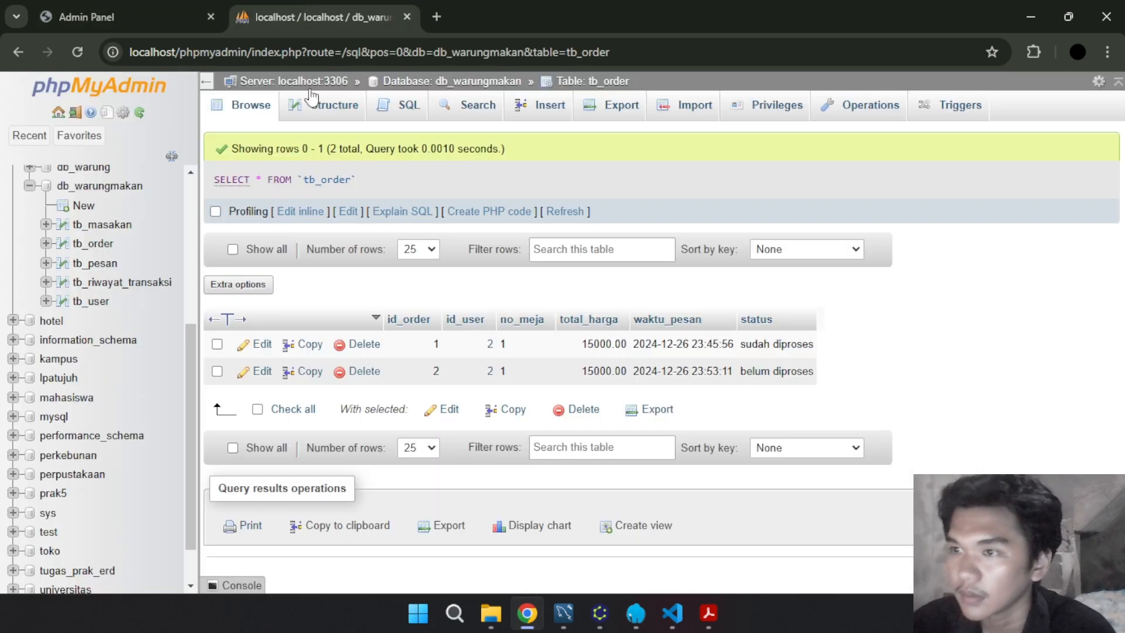
left_click(112, 286)
left_click(101, 302)
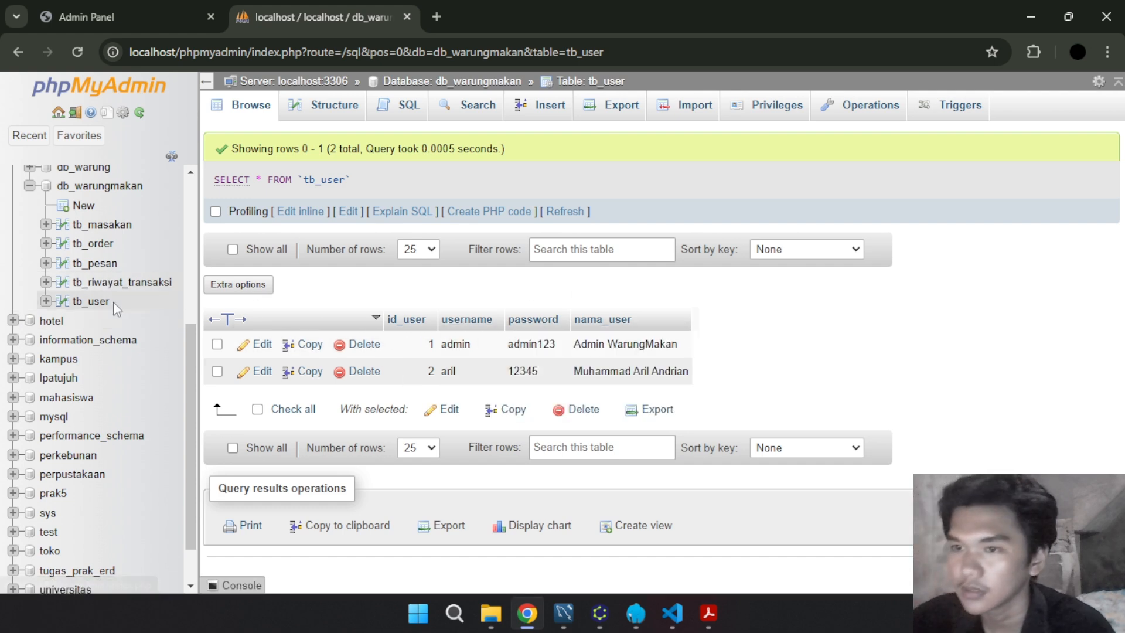
left_click(109, 284)
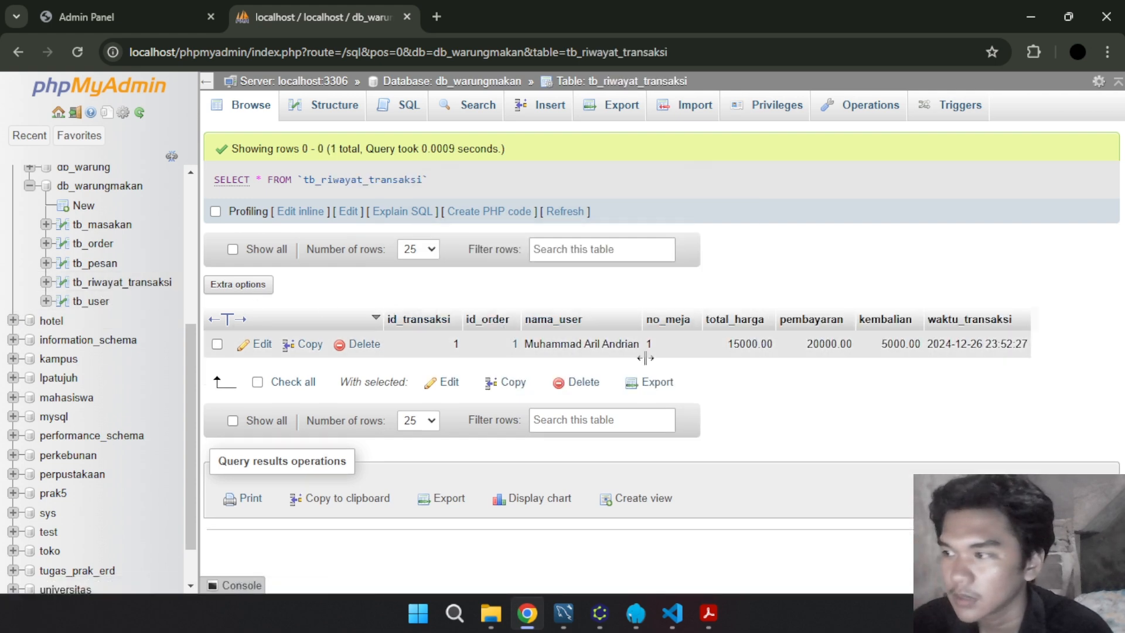
Compare the transaction on the admin panel's Riwayat Transaksi page with the record in tb_riwayat_transaksi, including its time
left_click(163, 8)
left_click(749, 196)
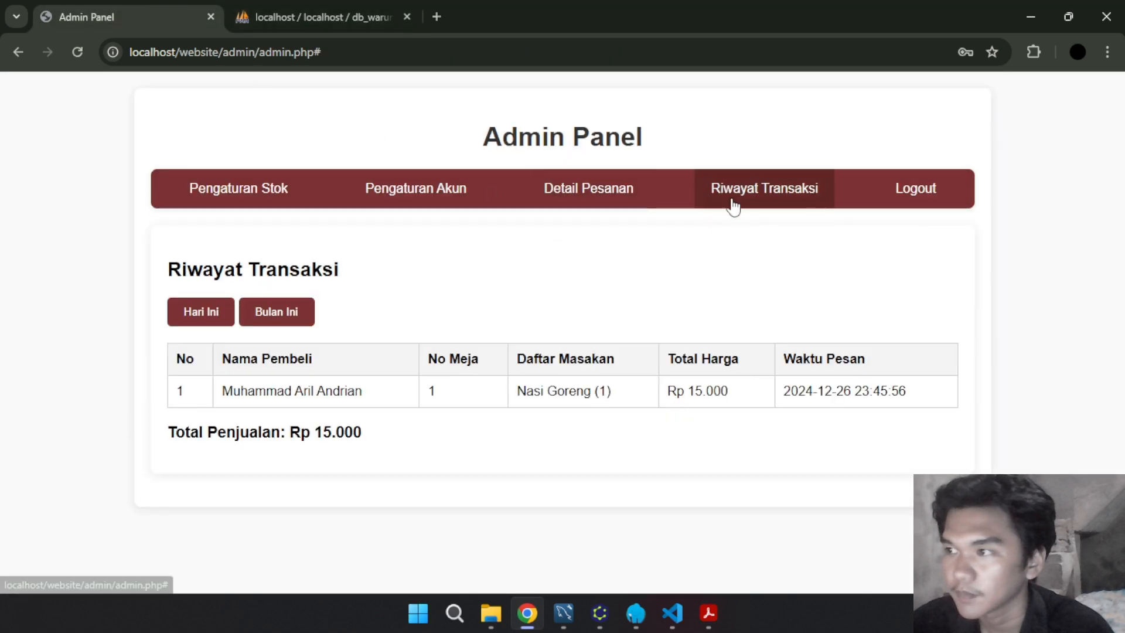
left_click(246, 16)
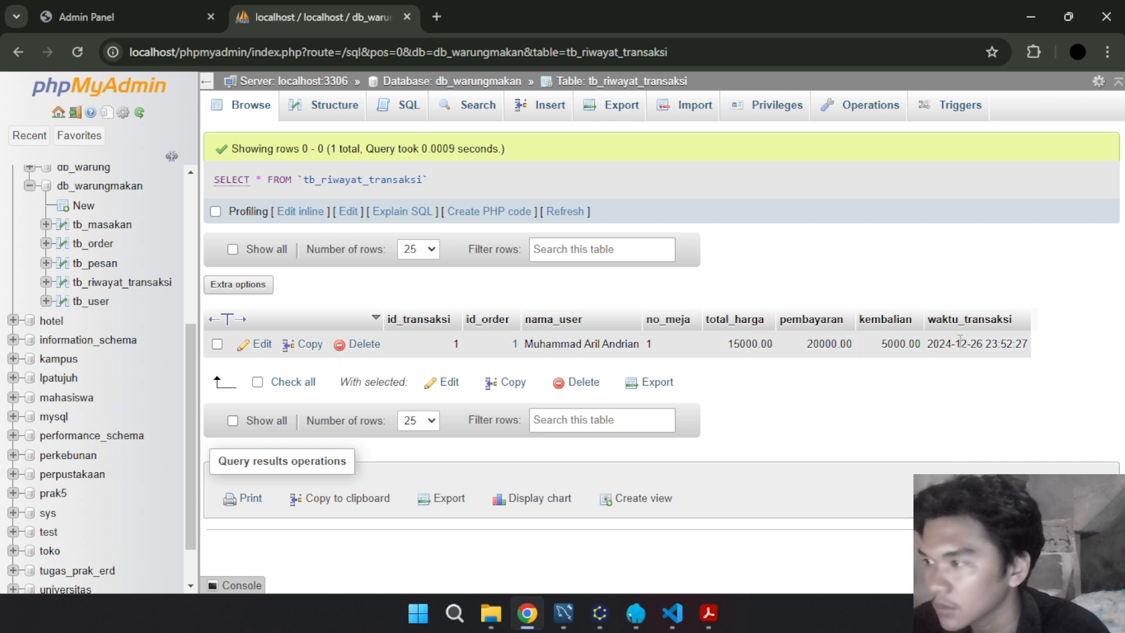
left_click(79, 12)
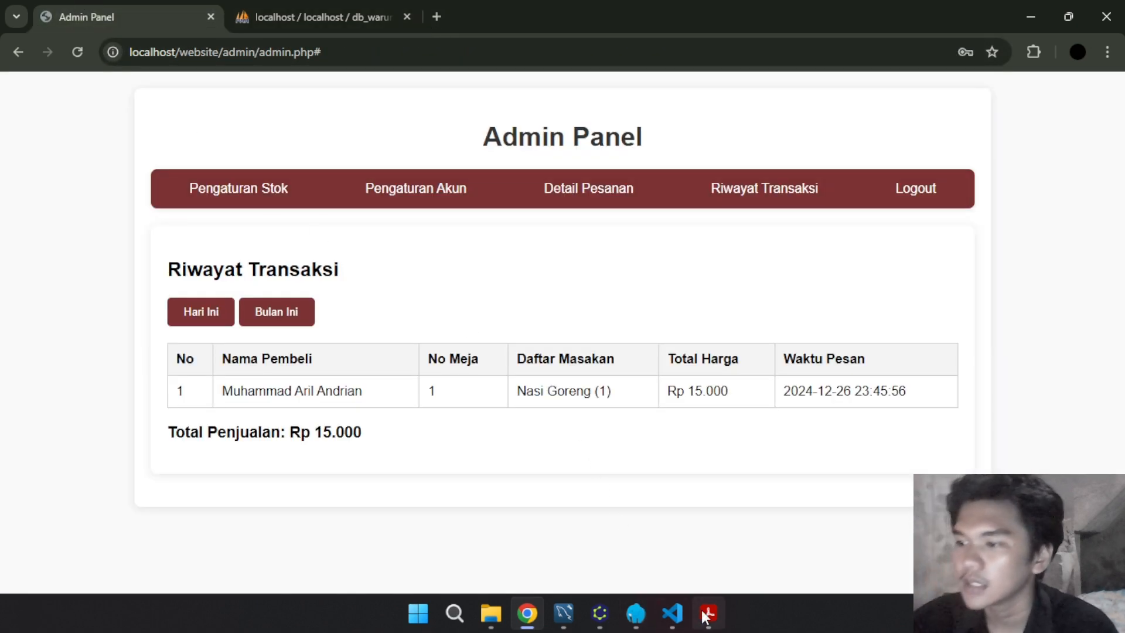
Switch to STUDI KASUS.pdf in Adobe Acrobat and reread the case requirements for menu, ordering and payment data
mouse_move(716, 593)
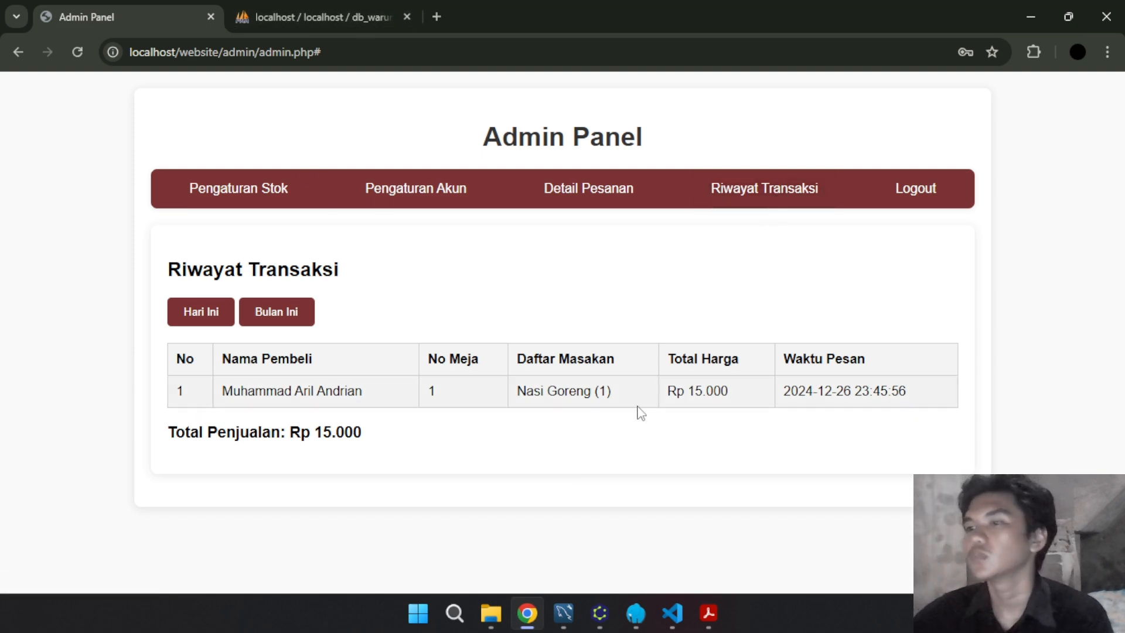
left_click(708, 613)
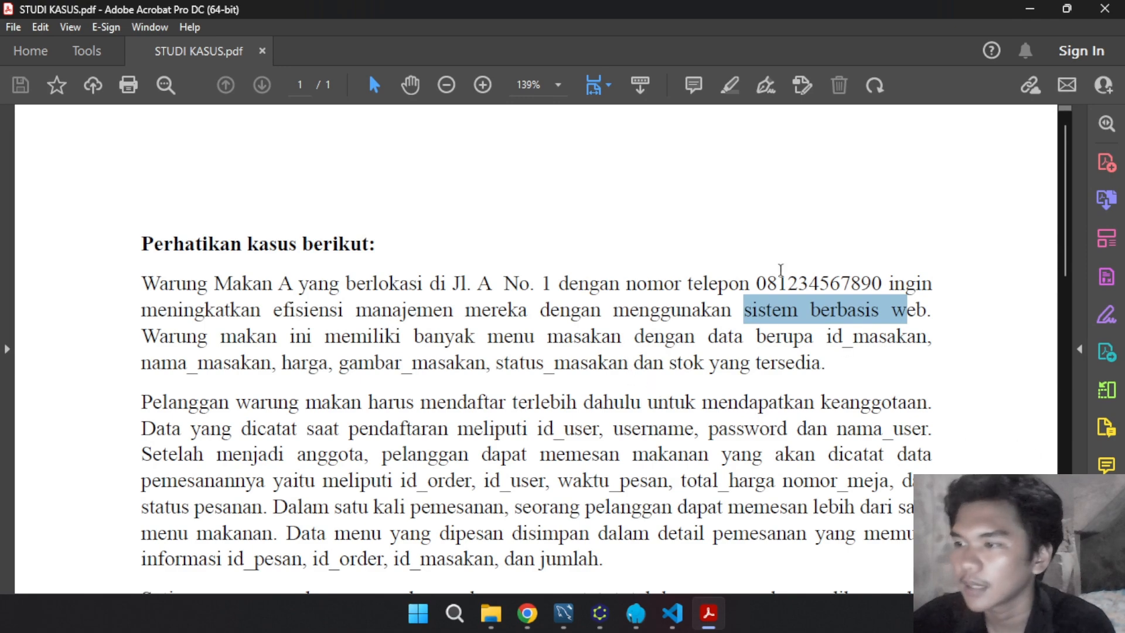
left_click(858, 316)
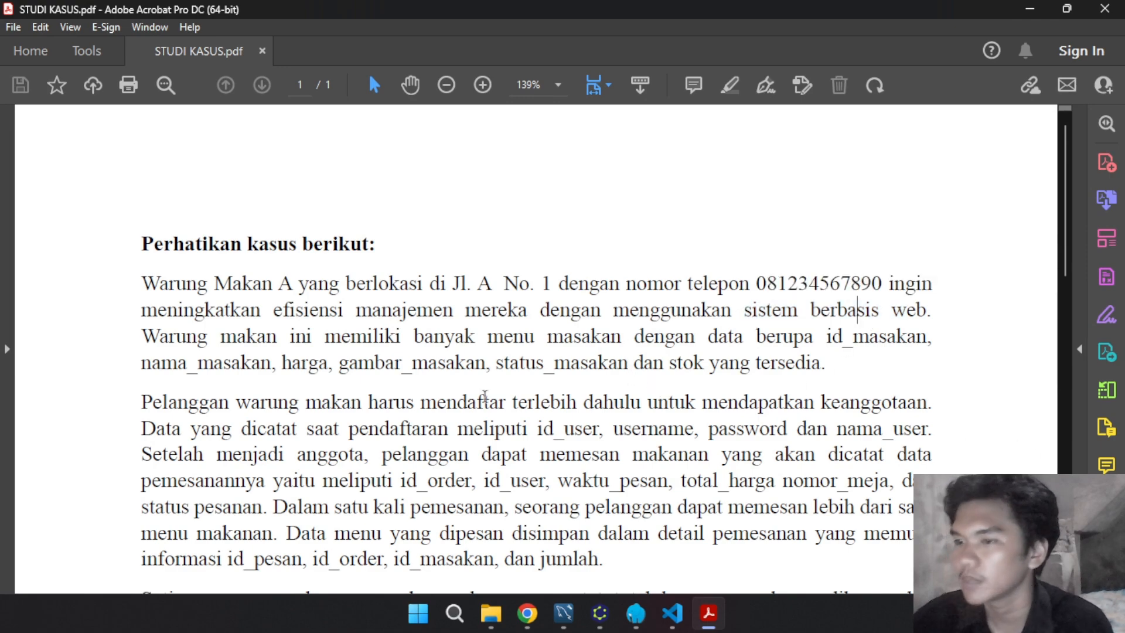
scroll(314, 310, "down", 3)
scroll(320, 322, "up", 3)
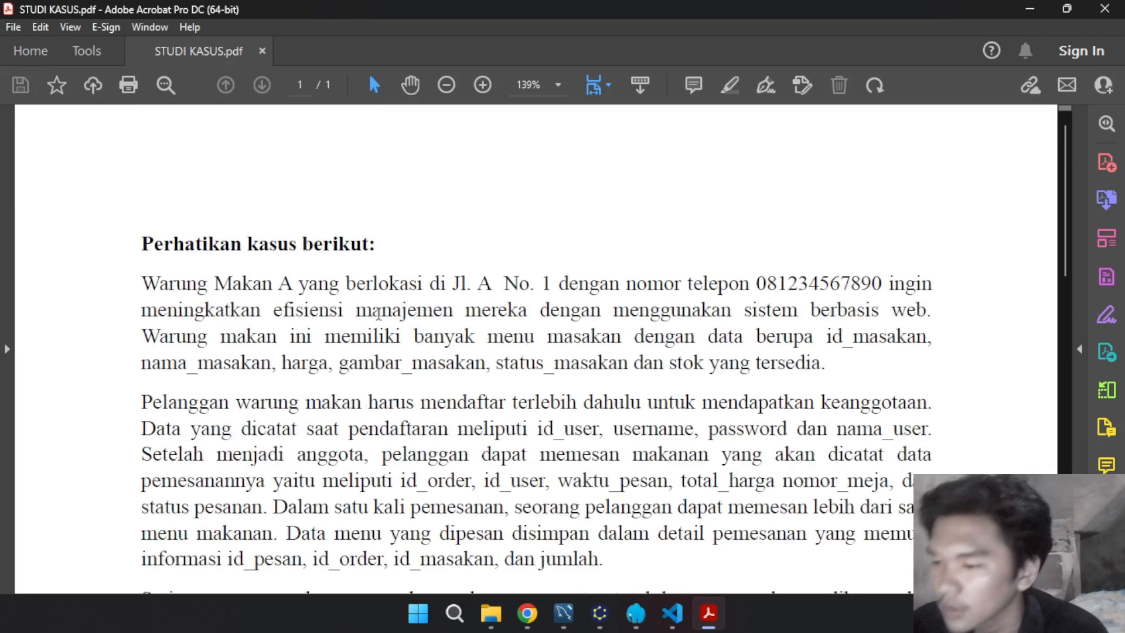
scroll(378, 314, "down", 2)
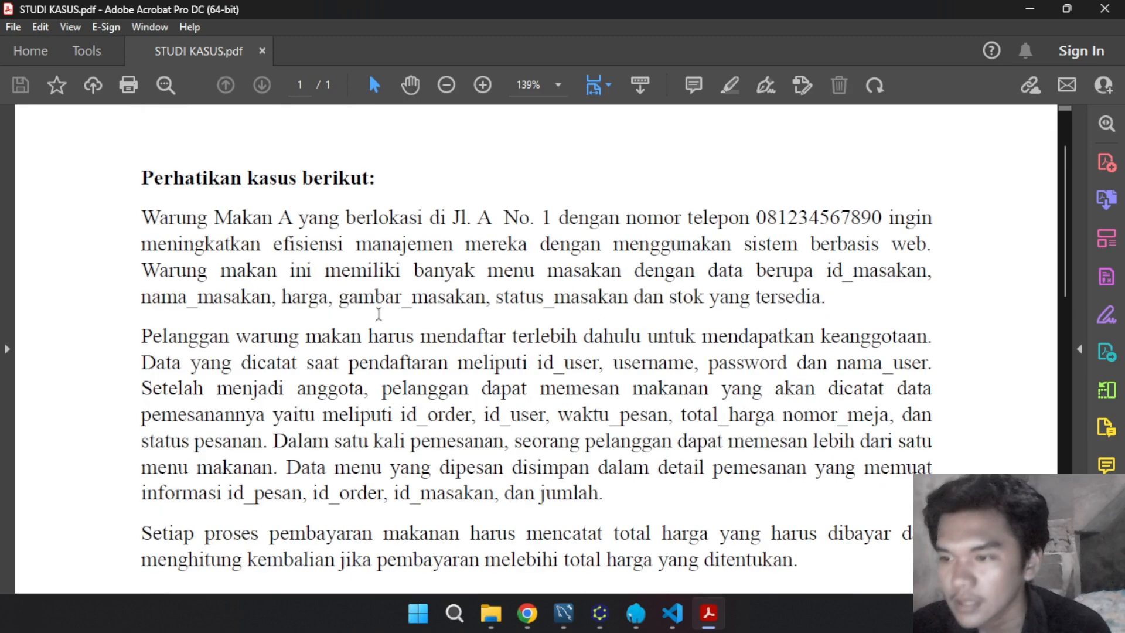
scroll(343, 399, "down", 1)
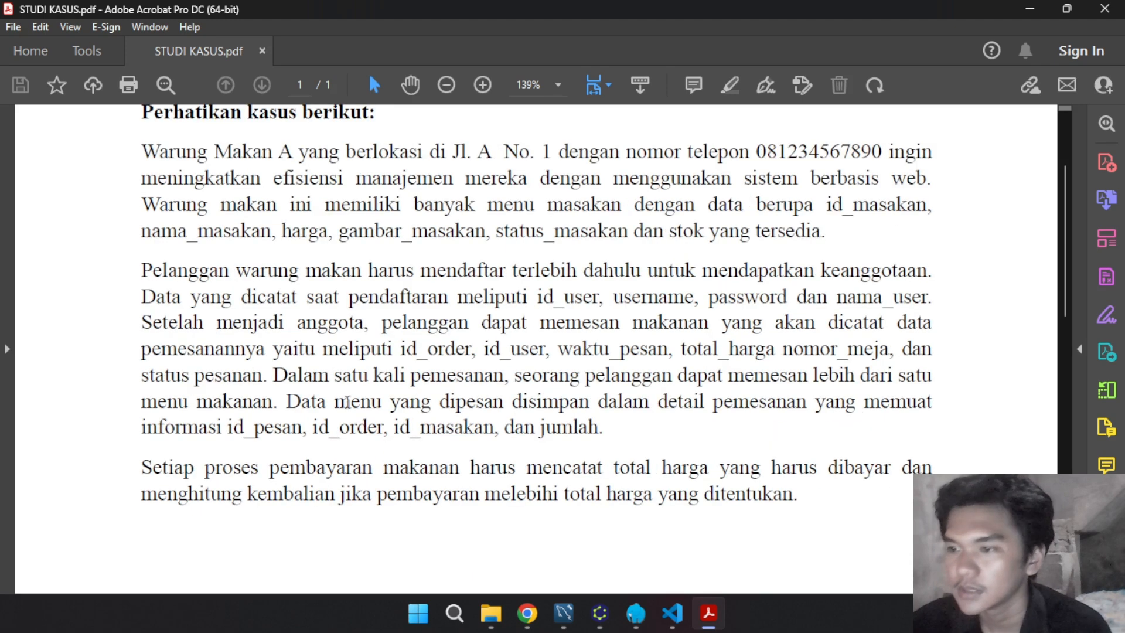
scroll(346, 402, "up", 2)
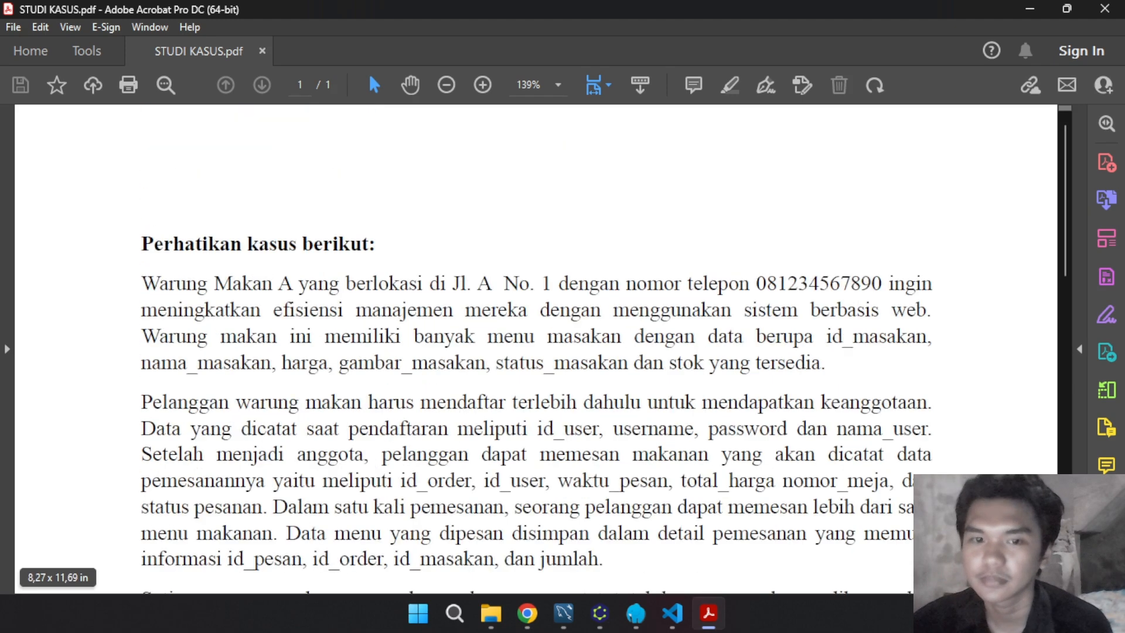
key("alt+Tab")
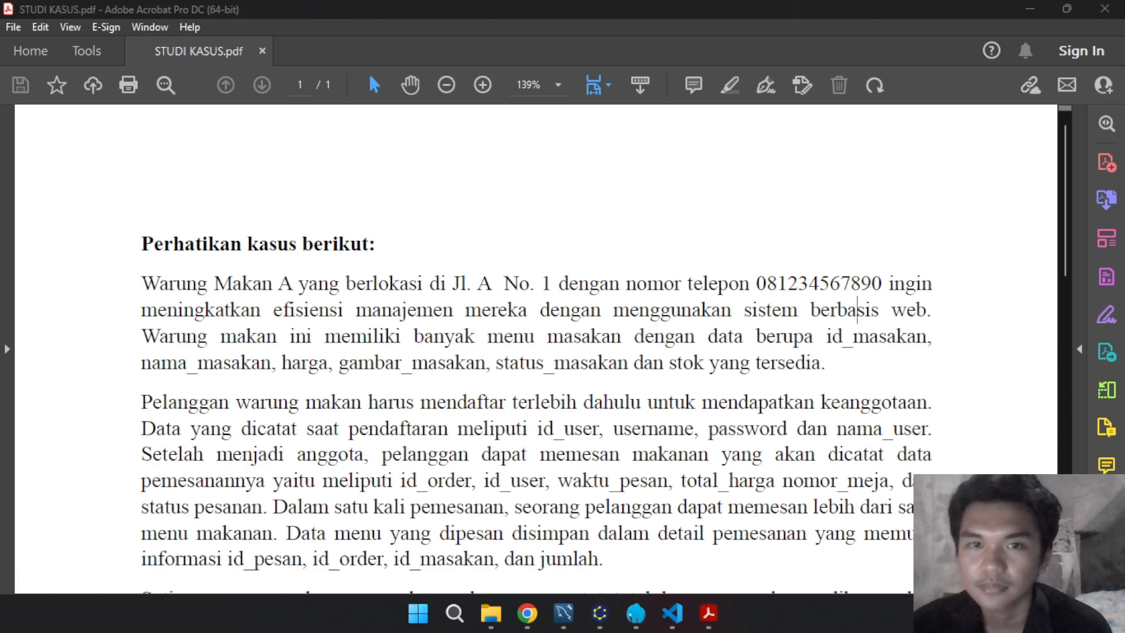